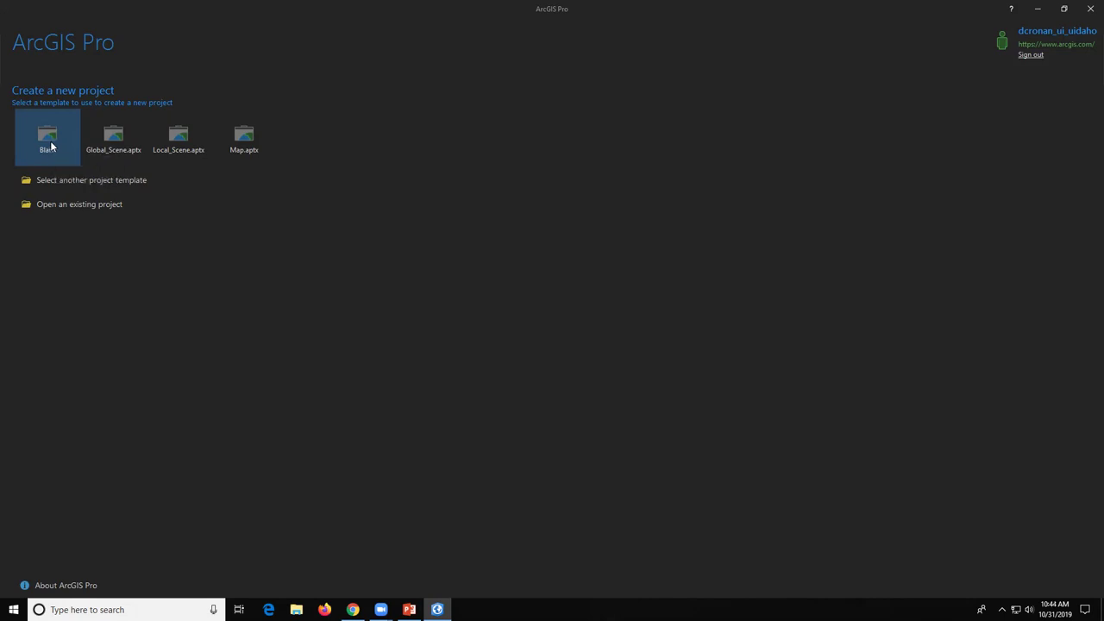
Step: Create a new project from the Blank template, named ArcGIS Pro Basics, with its own folder in U:\ArcGIS\Projects
left_click(48, 142)
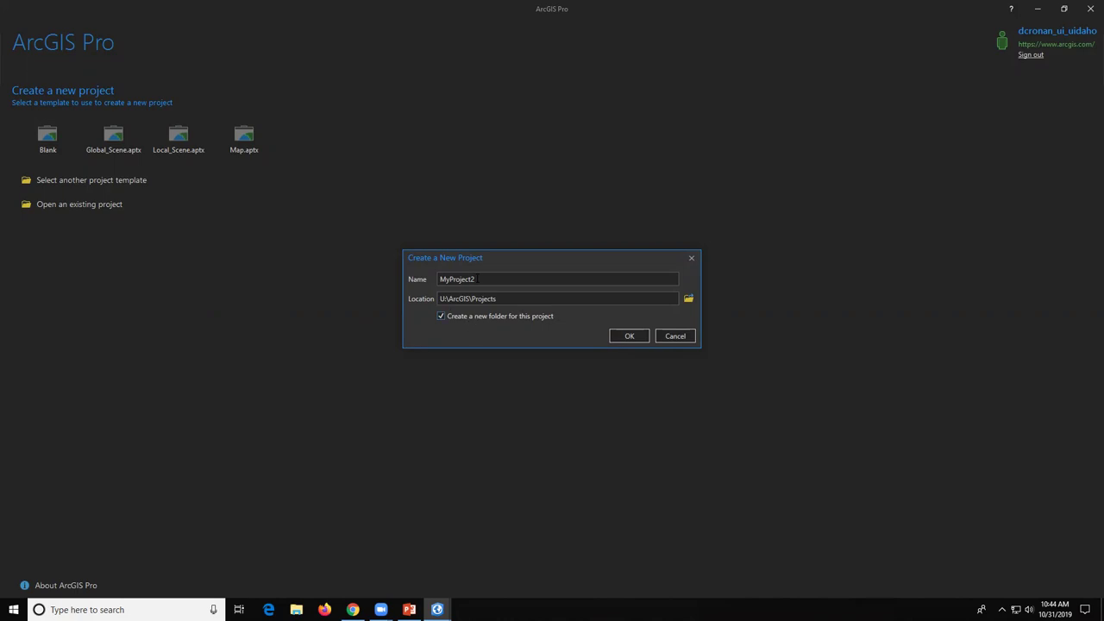
left_click_drag(474, 279, 424, 278)
type("An")
type("cGIS Pro")
type(" Basics")
left_click(627, 337)
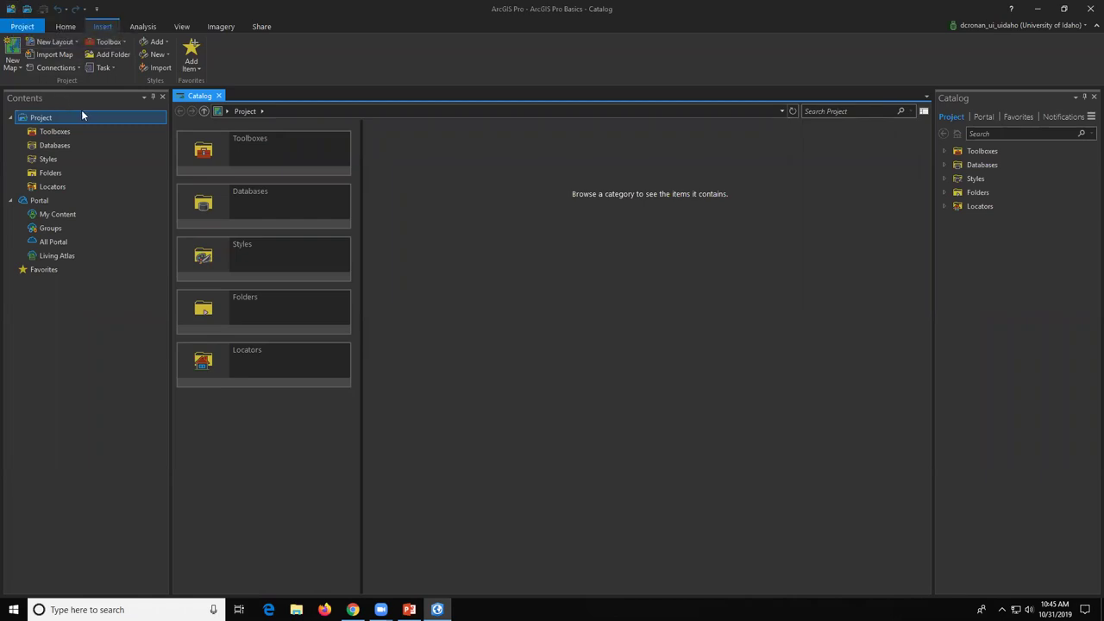
Step: Review the current project settings and the application's Display and General options, including the available themes, without changing any of them
left_click(34, 26)
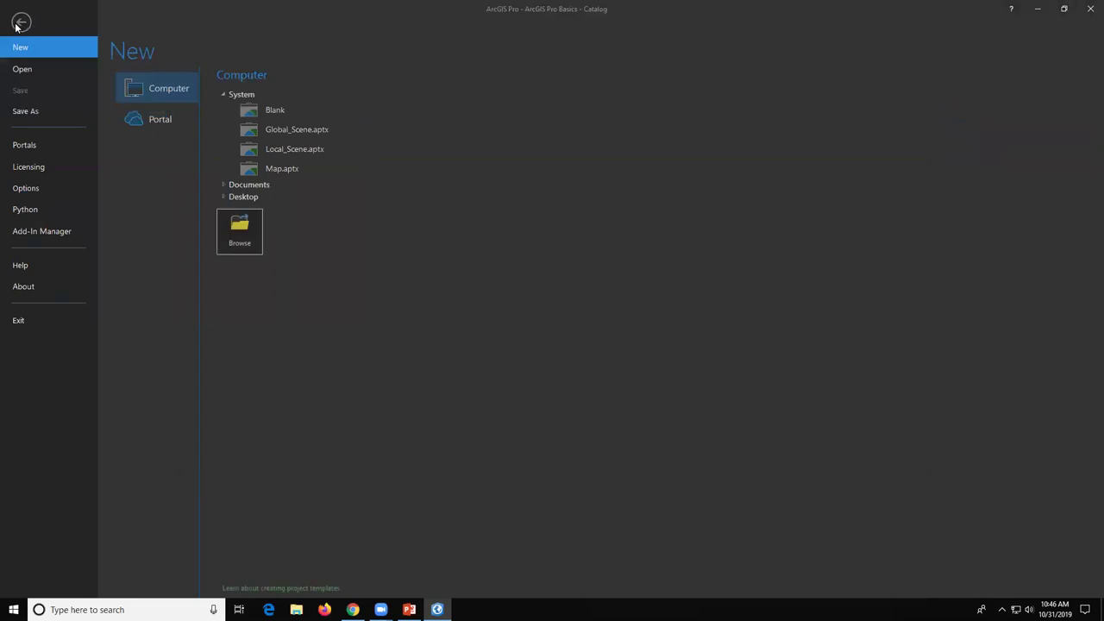
left_click(21, 23)
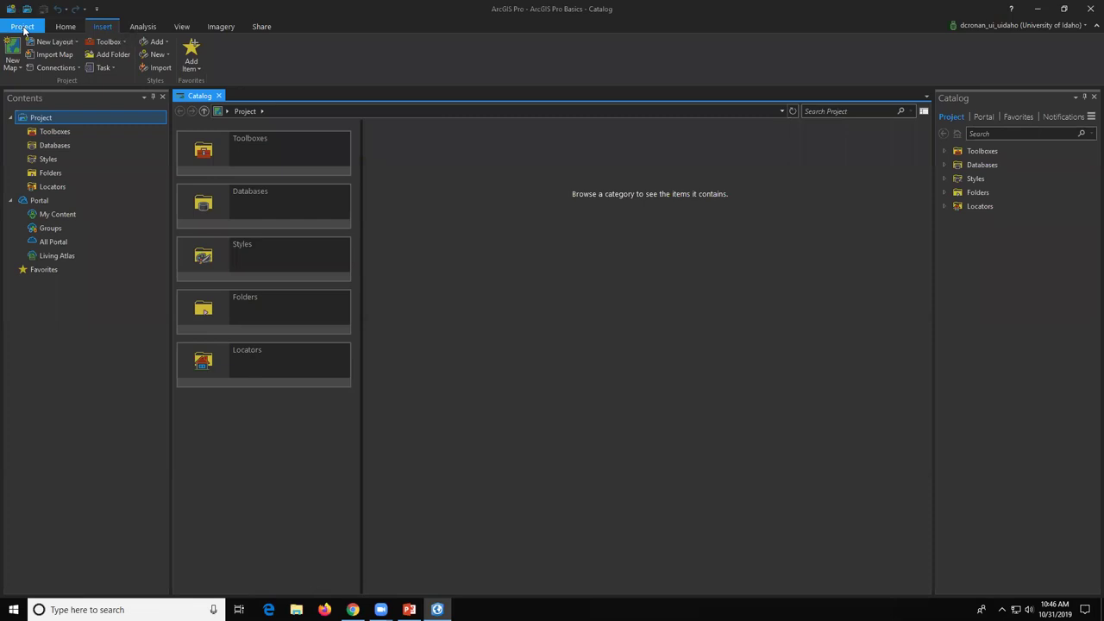
left_click(23, 27)
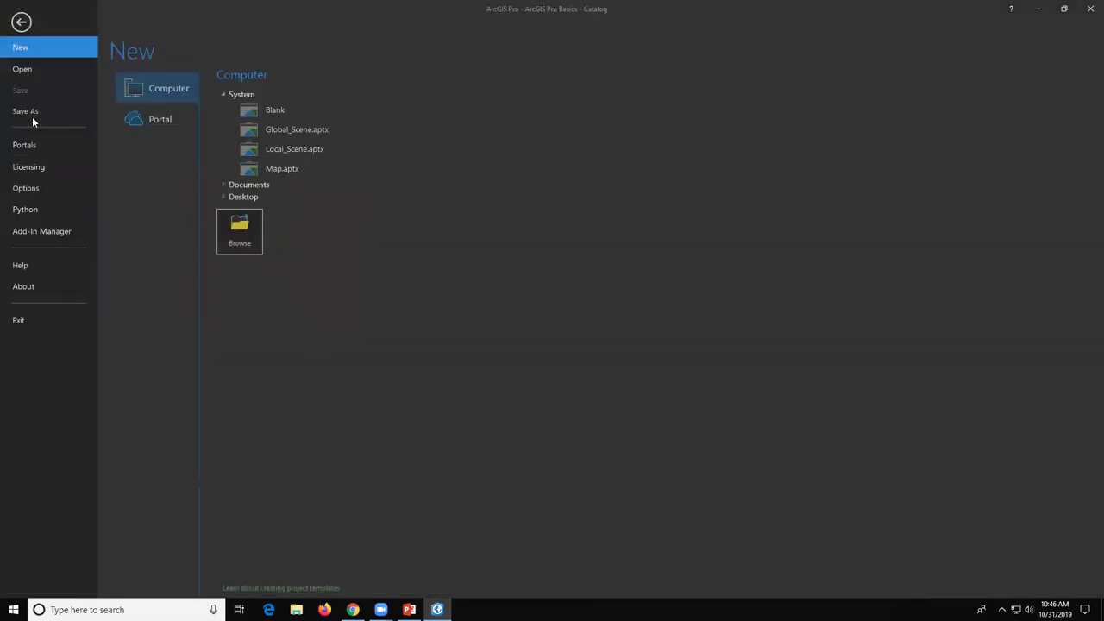
left_click(34, 195)
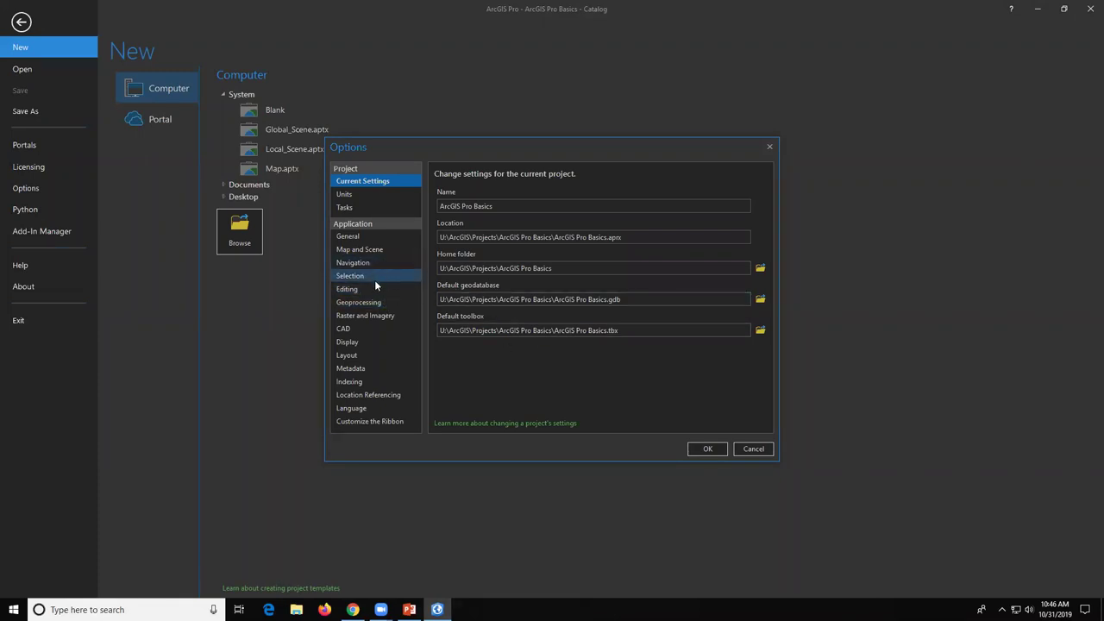
left_click(364, 344)
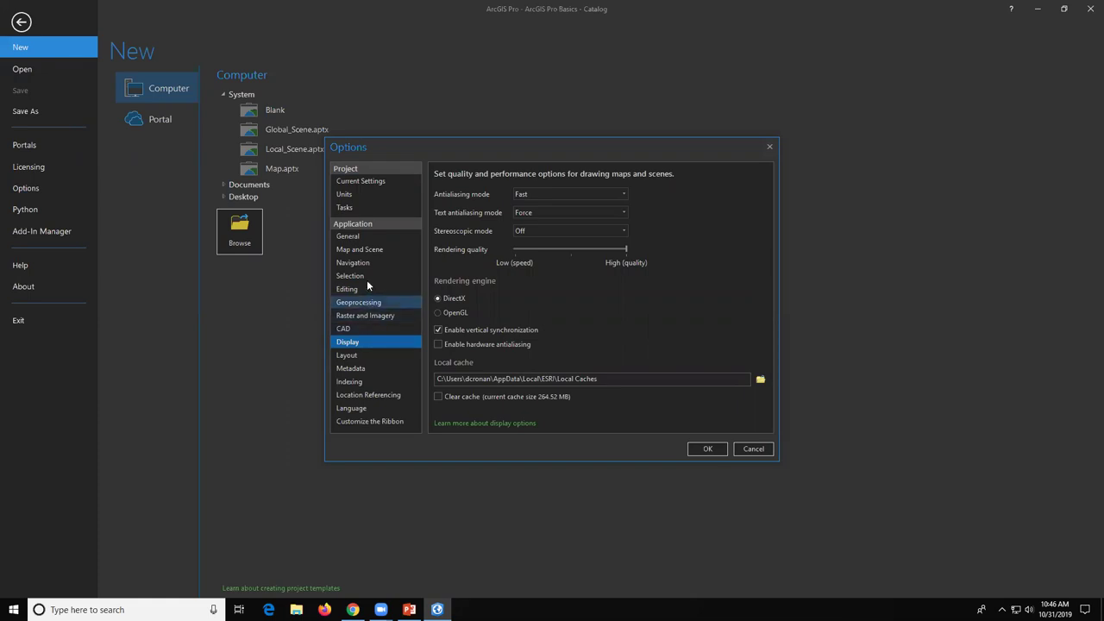
left_click(364, 238)
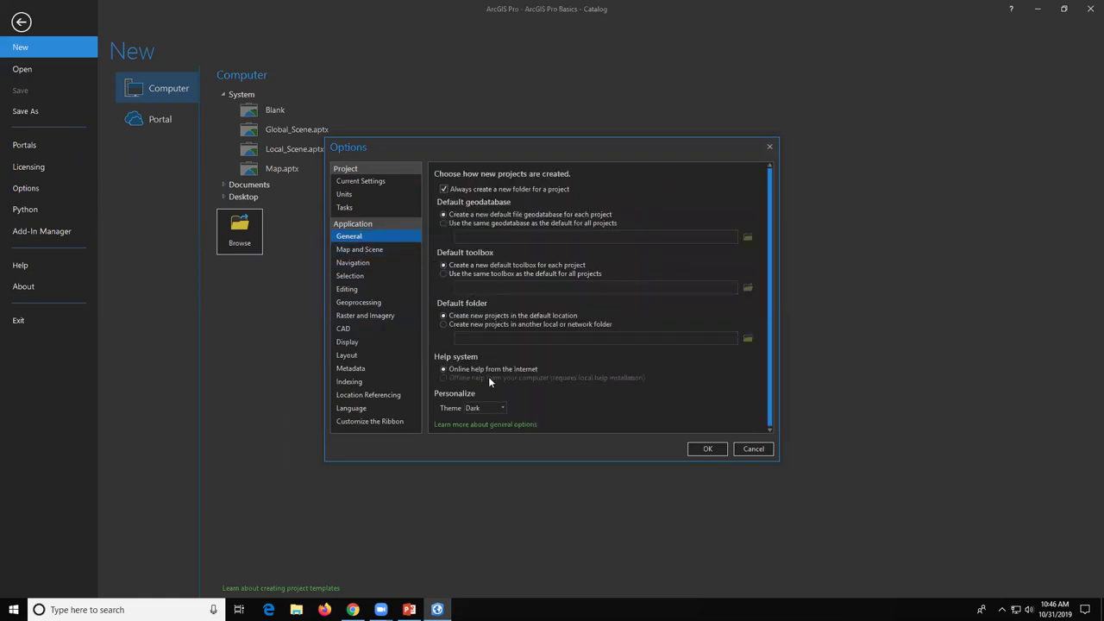
left_click(501, 408)
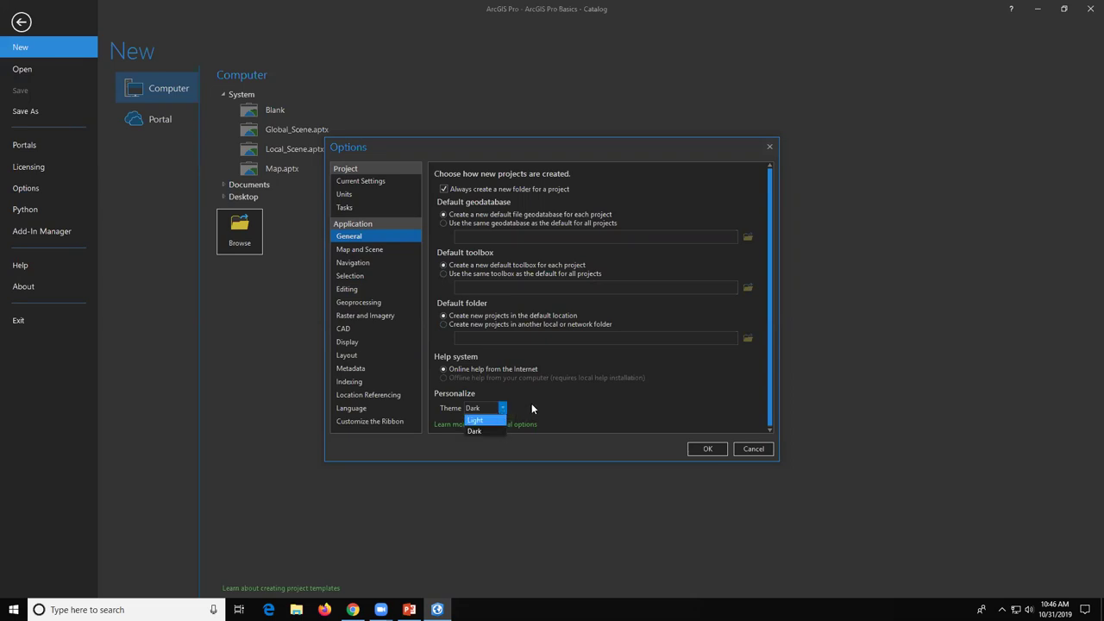
left_click(535, 407)
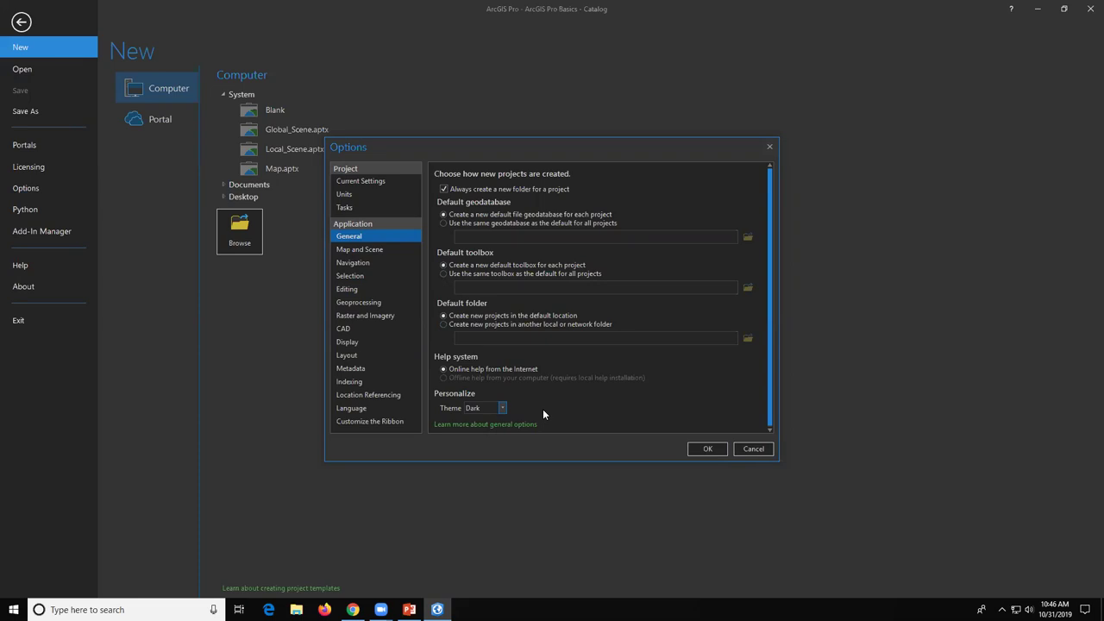
left_click(703, 451)
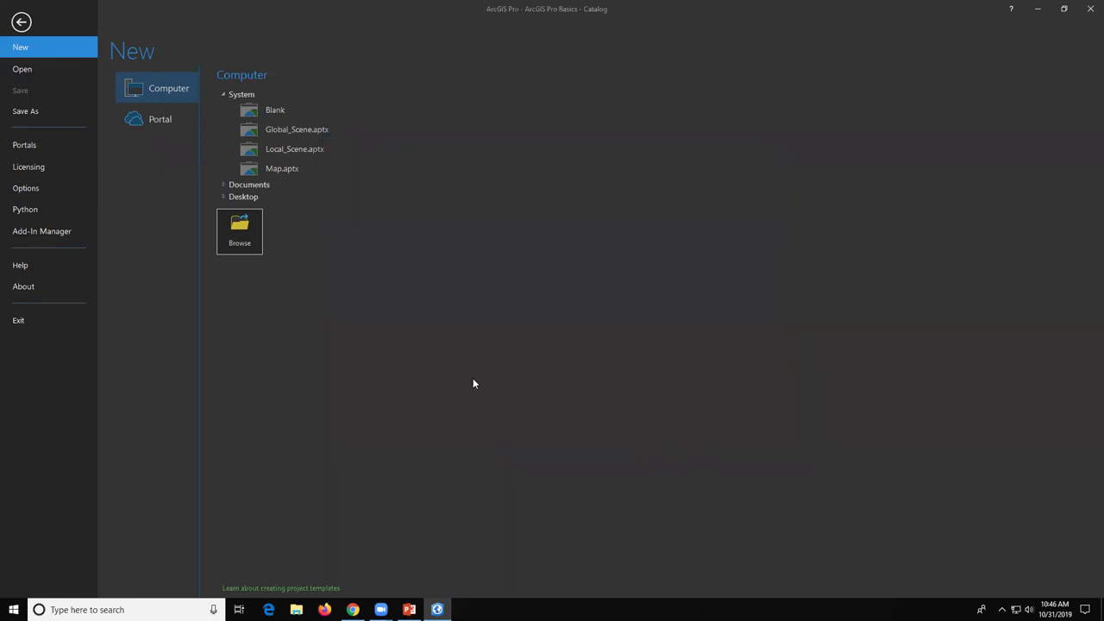
left_click(22, 22)
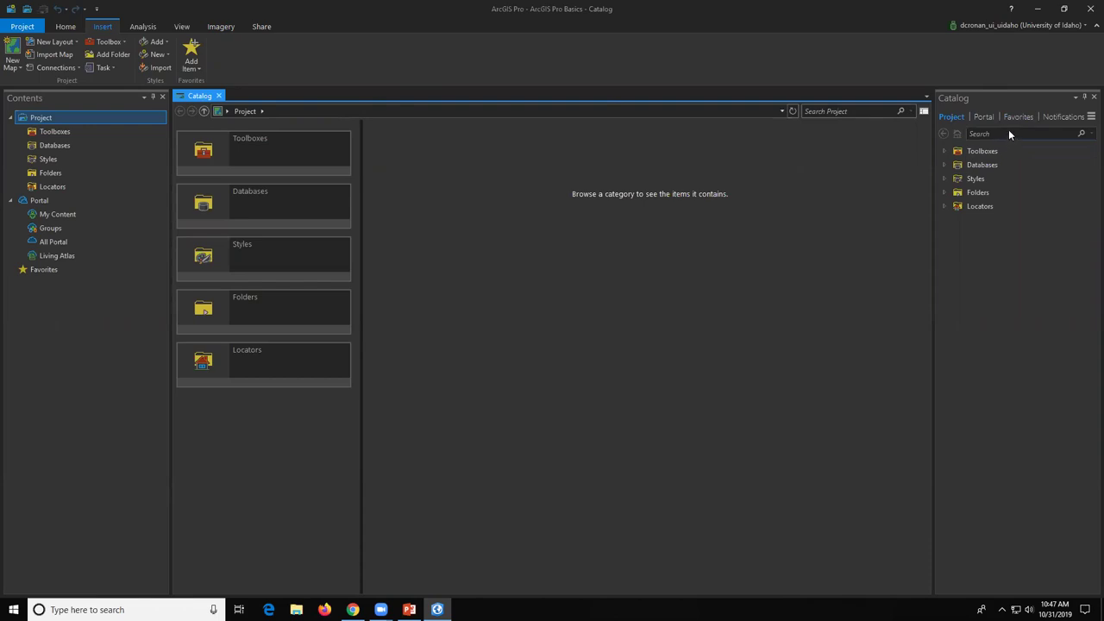
Step: Insert a new map into the project
left_click(65, 27)
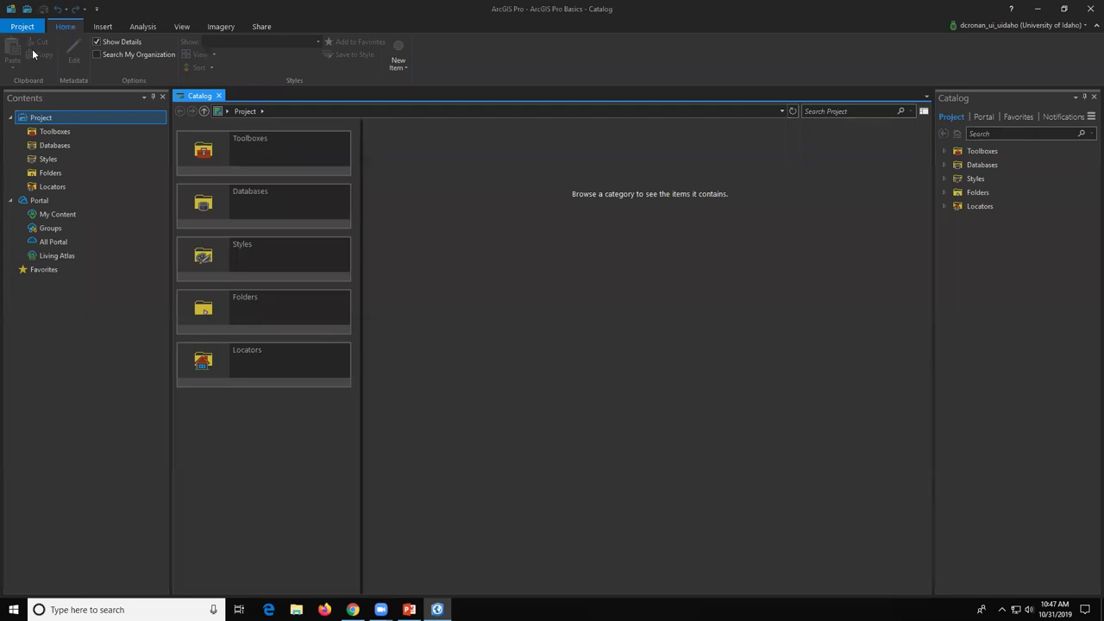
left_click(102, 28)
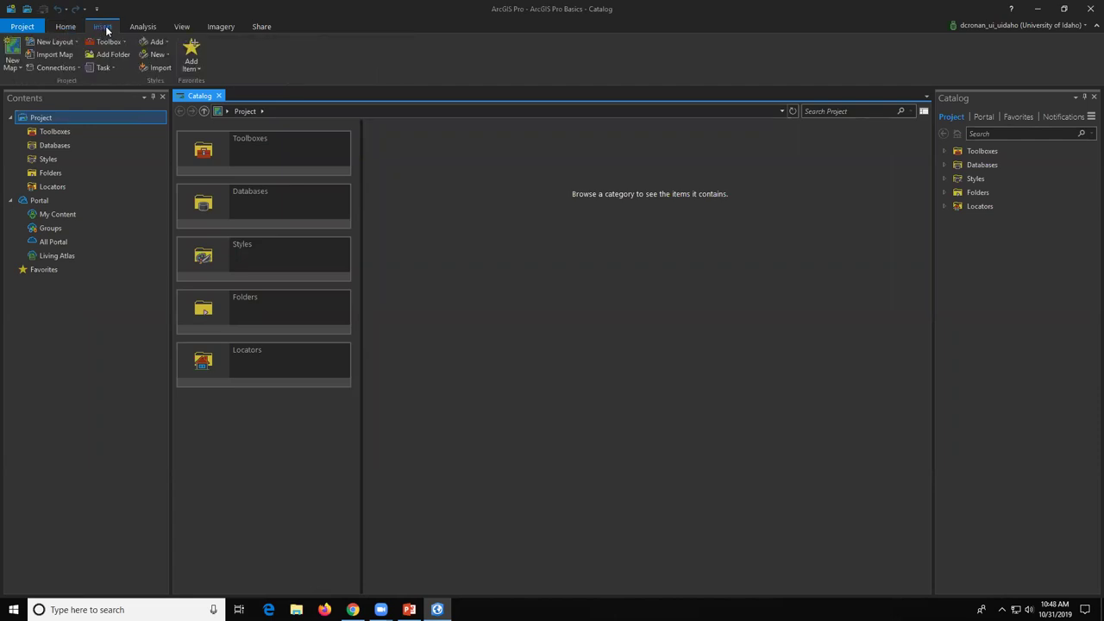
left_click(12, 54)
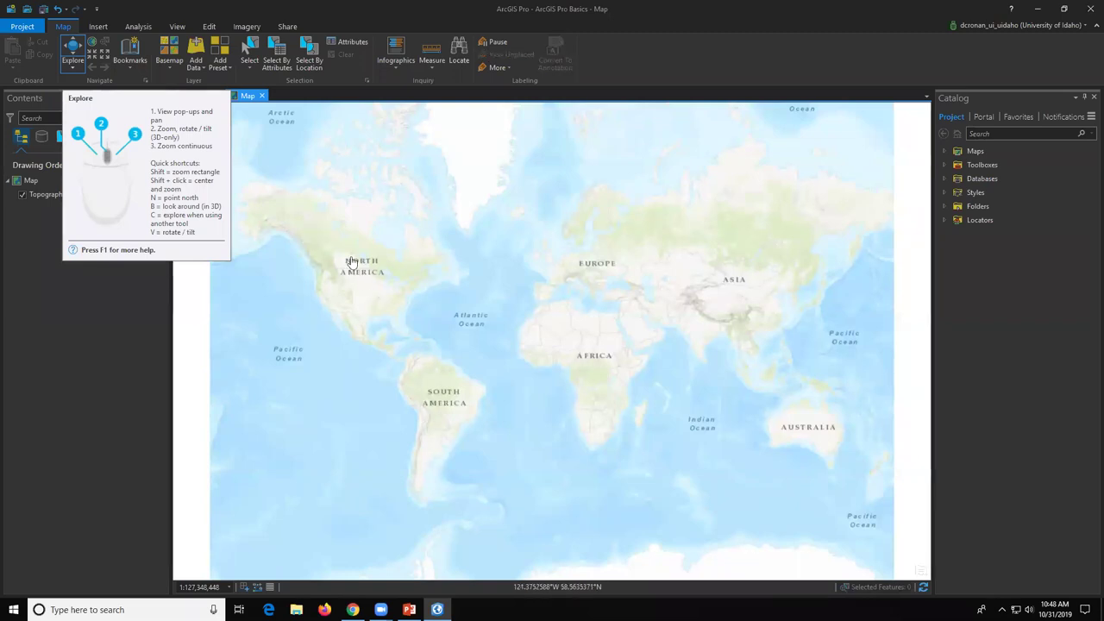
left_click_drag(353, 261, 377, 273)
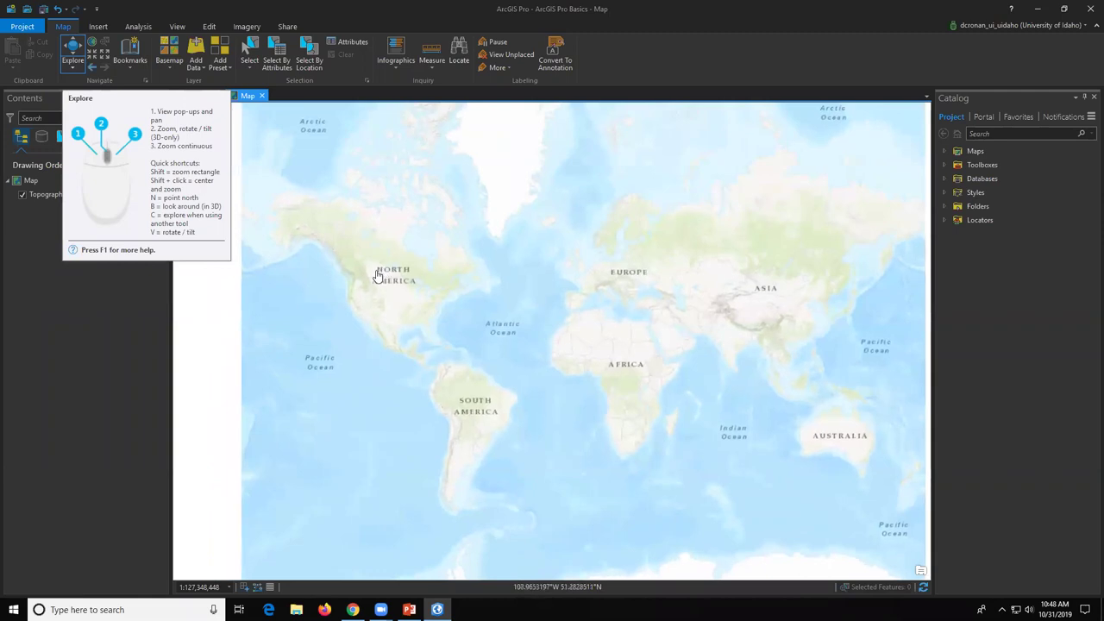
scroll(377, 273, "up", 3)
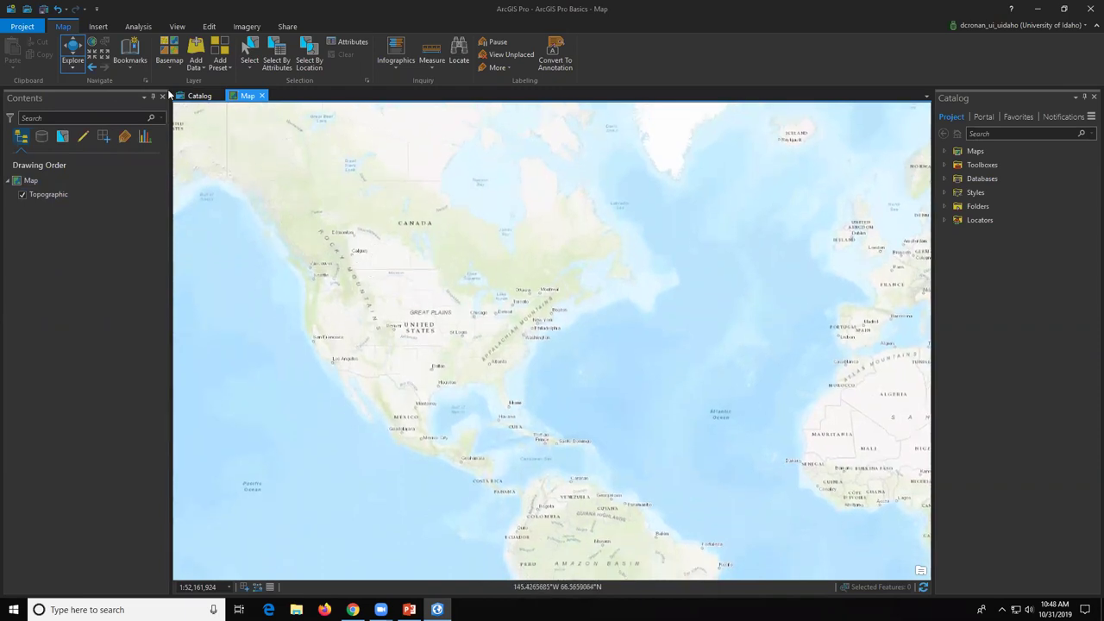
Step: Change the map's basemap to Dark Gray Canvas
left_click(98, 26)
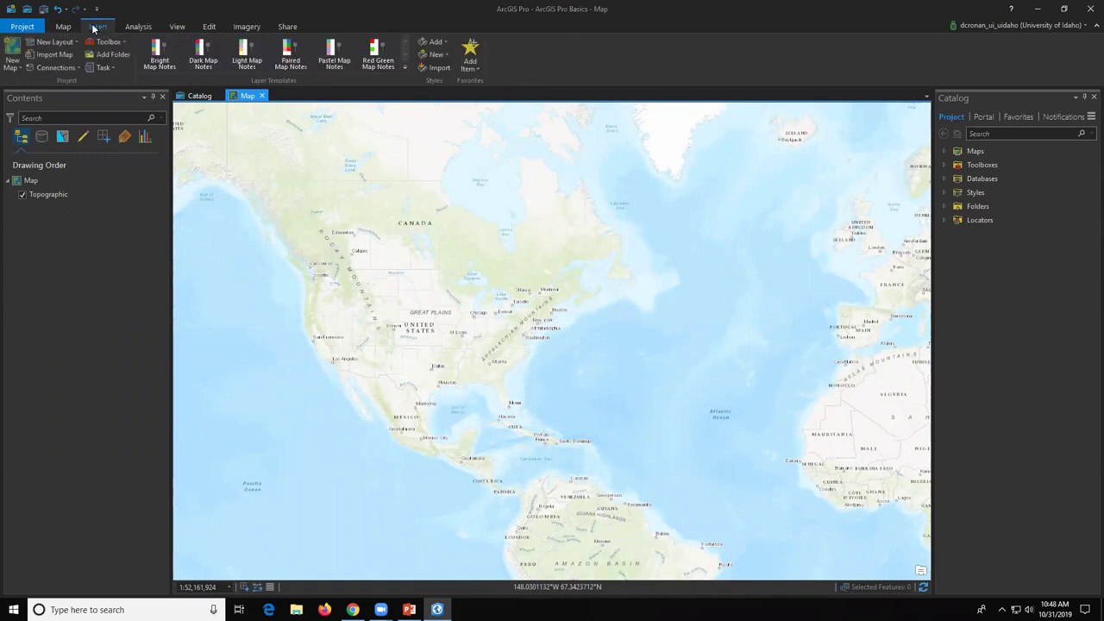
left_click(63, 27)
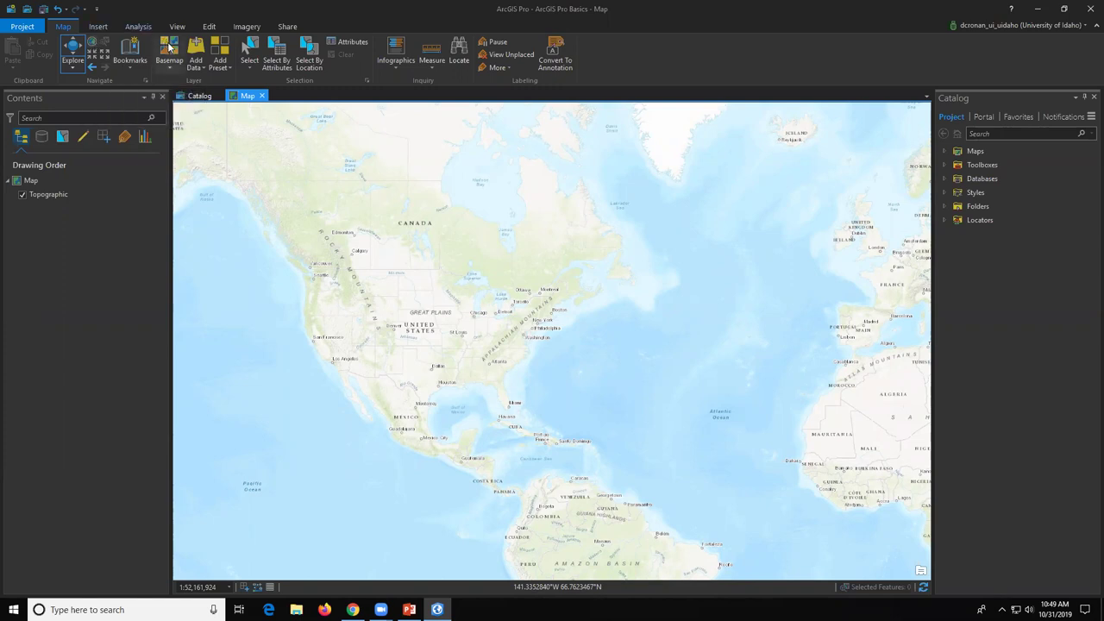
left_click(236, 97)
scroll(336, 298, "up", 3)
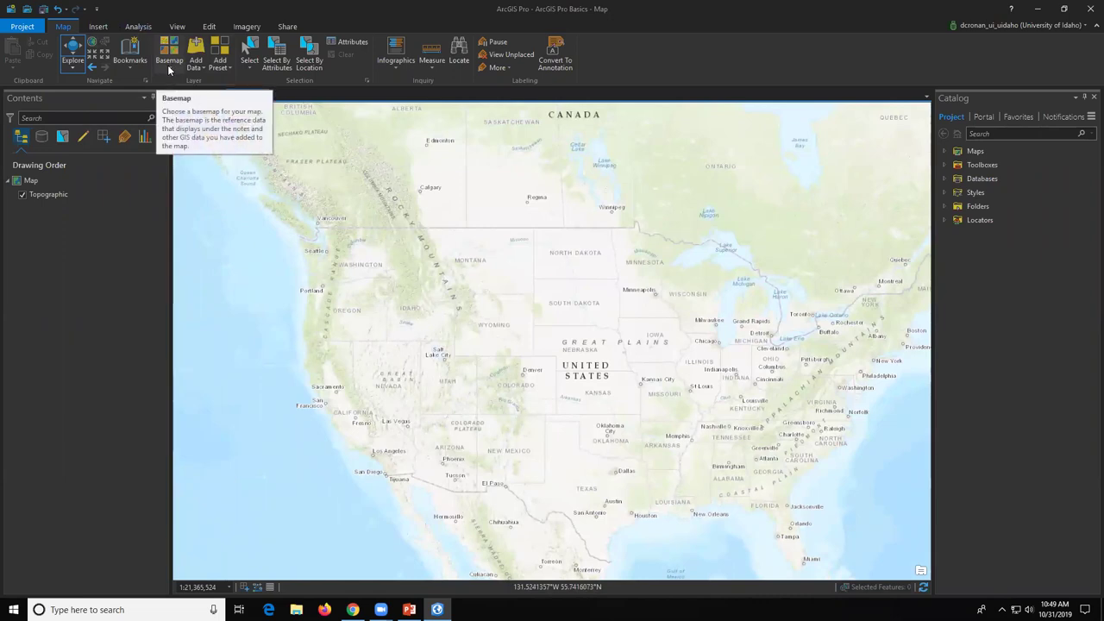
left_click(169, 62)
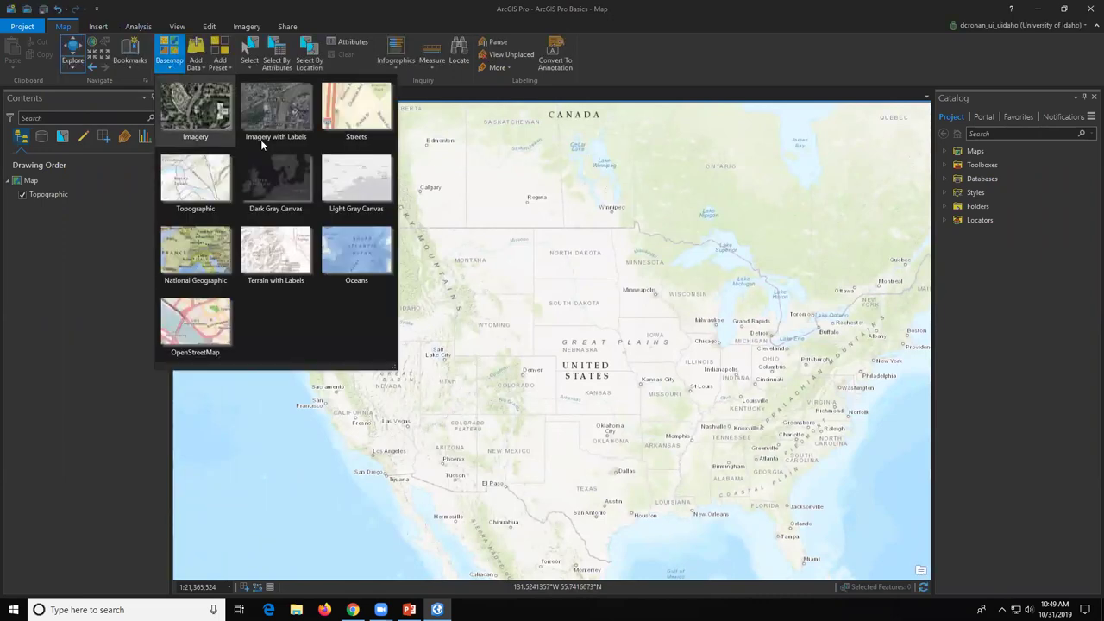
left_click(287, 178)
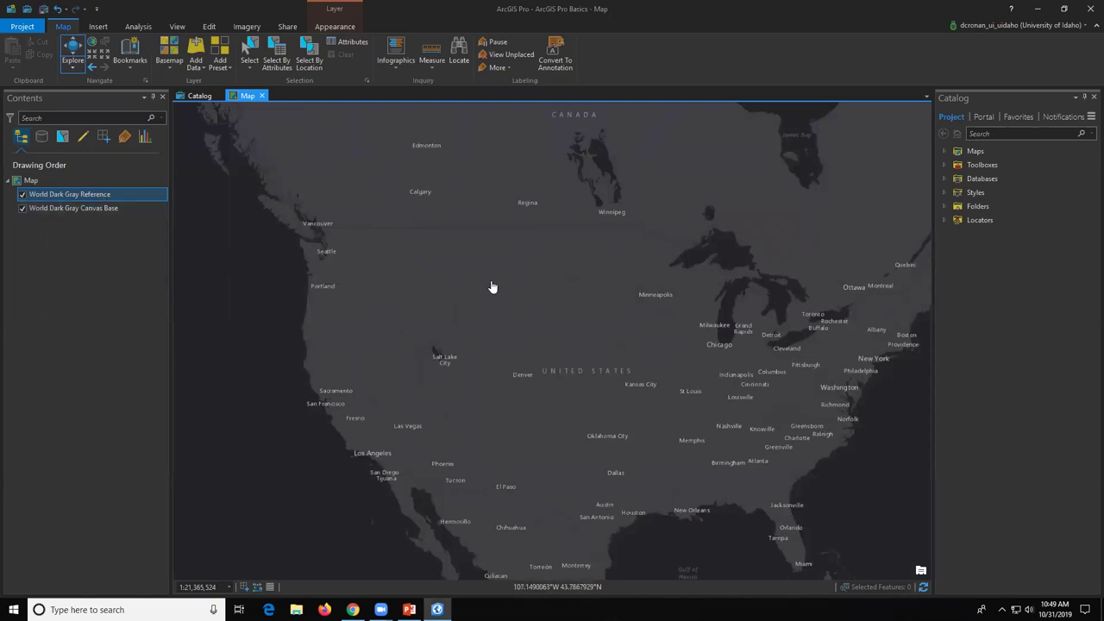
left_click(97, 26)
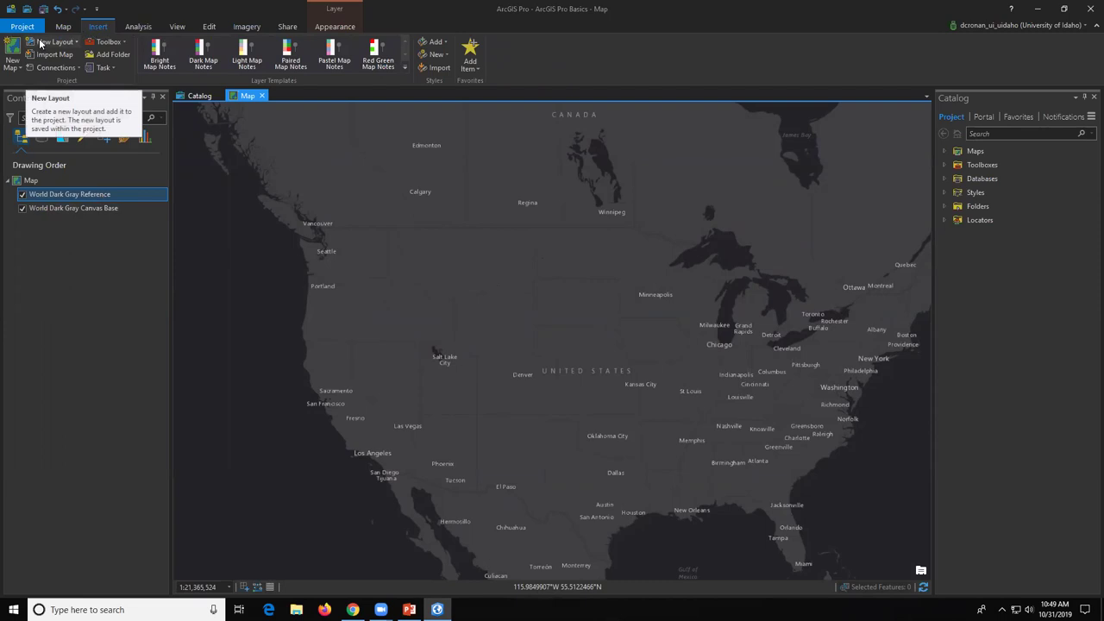
left_click(63, 28)
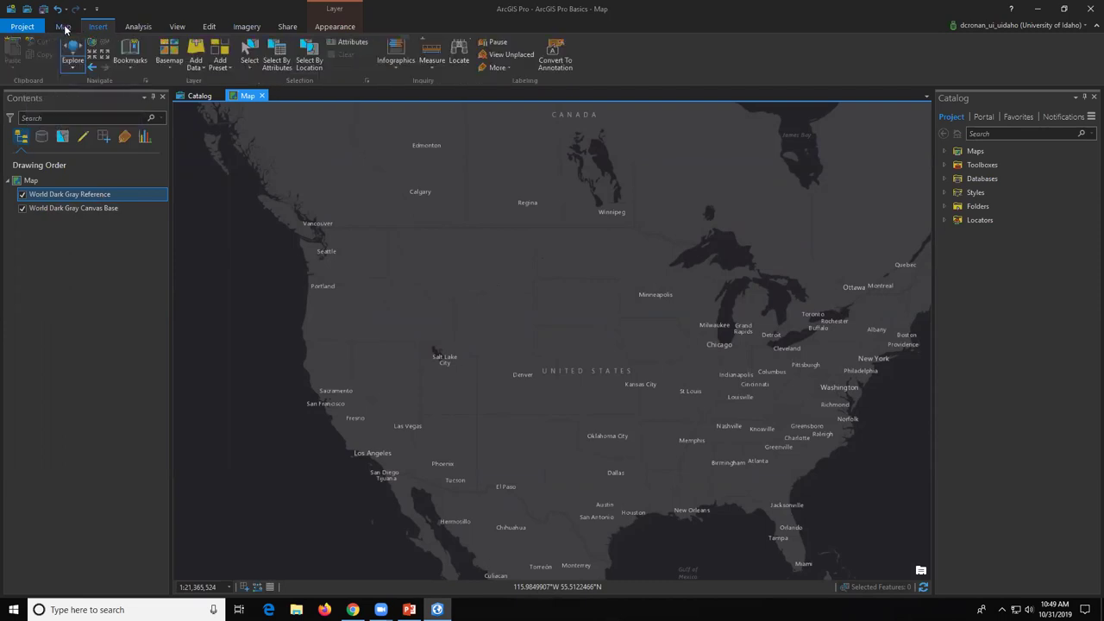
left_click_drag(409, 256, 443, 248)
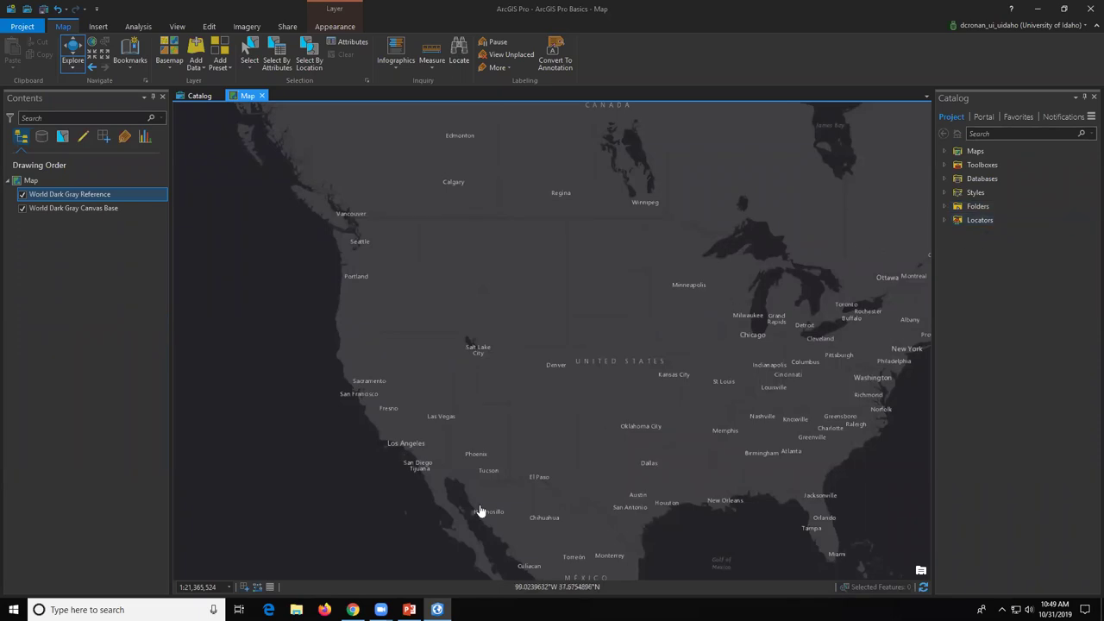
Step: Switch to Chrome and look over the INSIDE Idaho, Geospatial Data Gateway and EarthExplorer sites as sources of spatial data
mouse_move(353, 608)
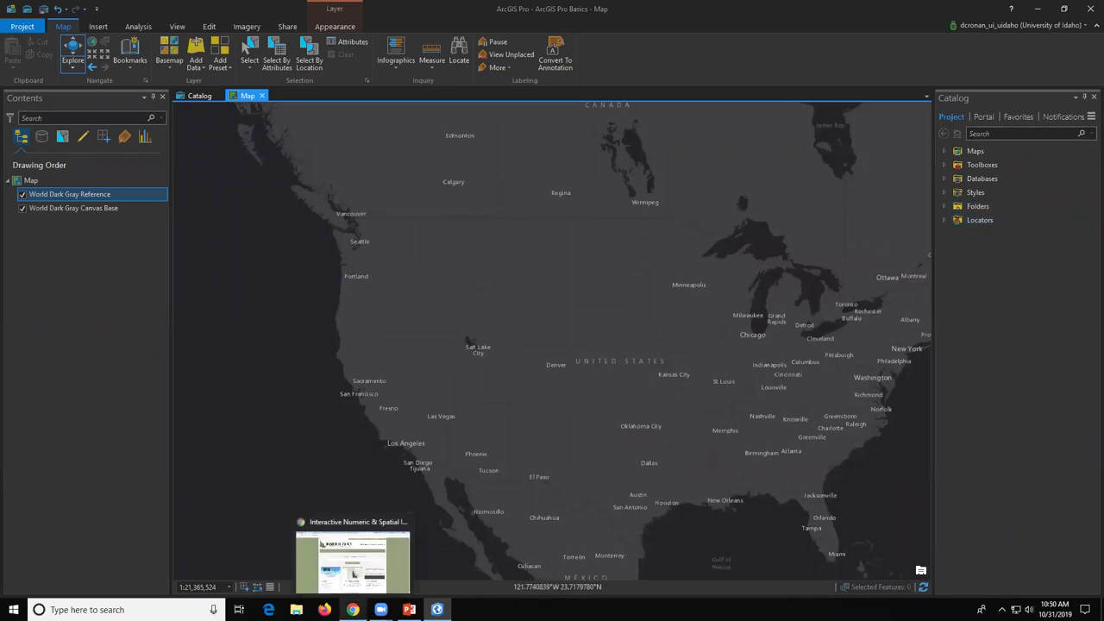
left_click(354, 575)
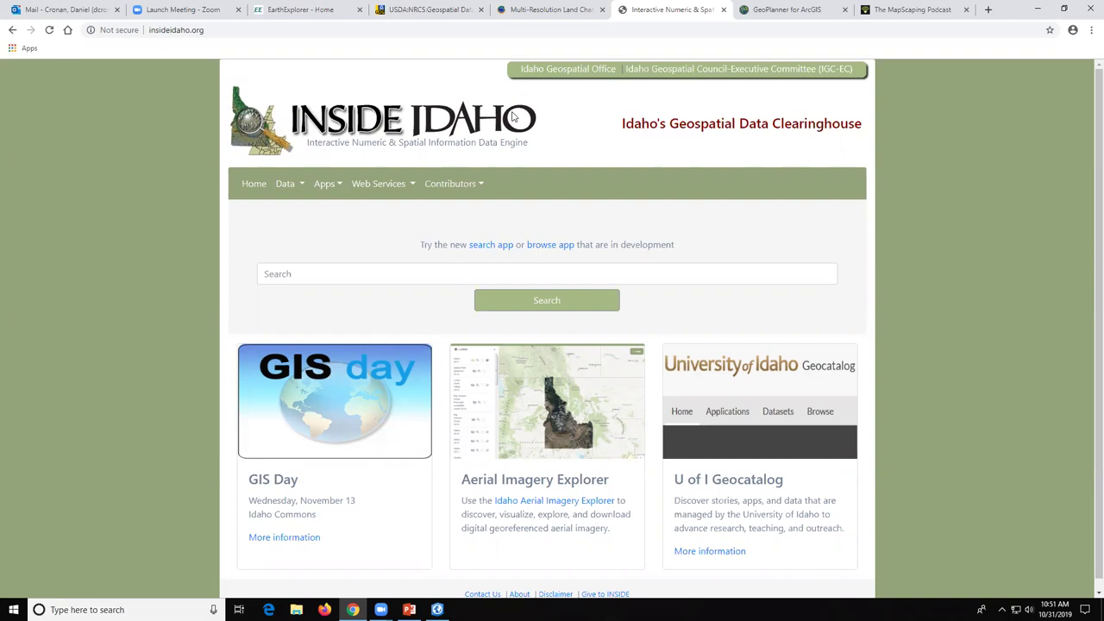
left_click(430, 10)
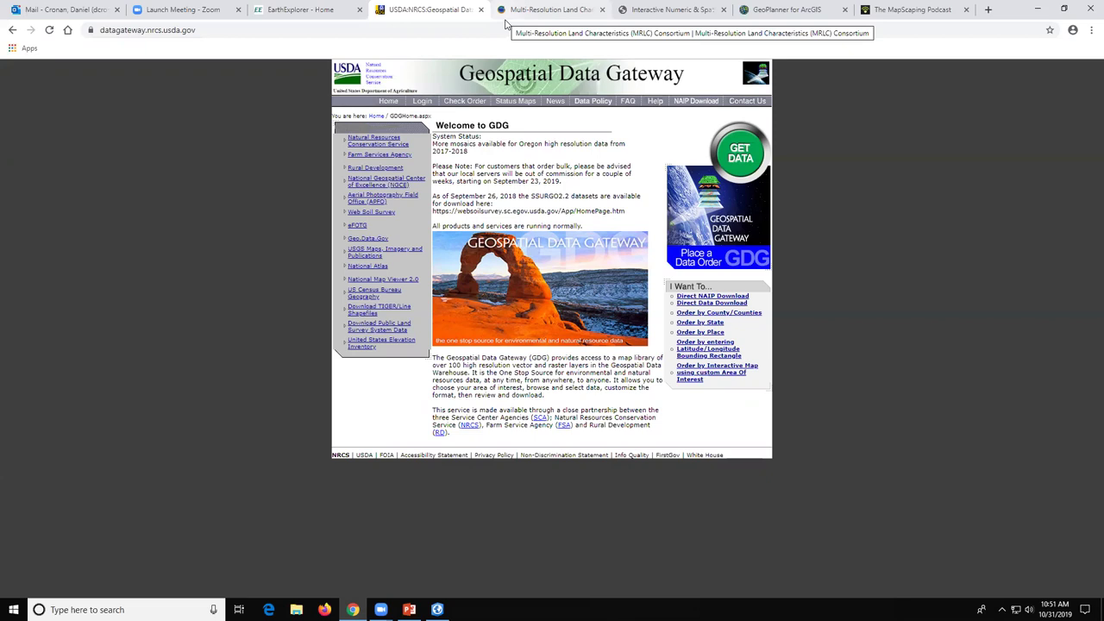
left_click(298, 9)
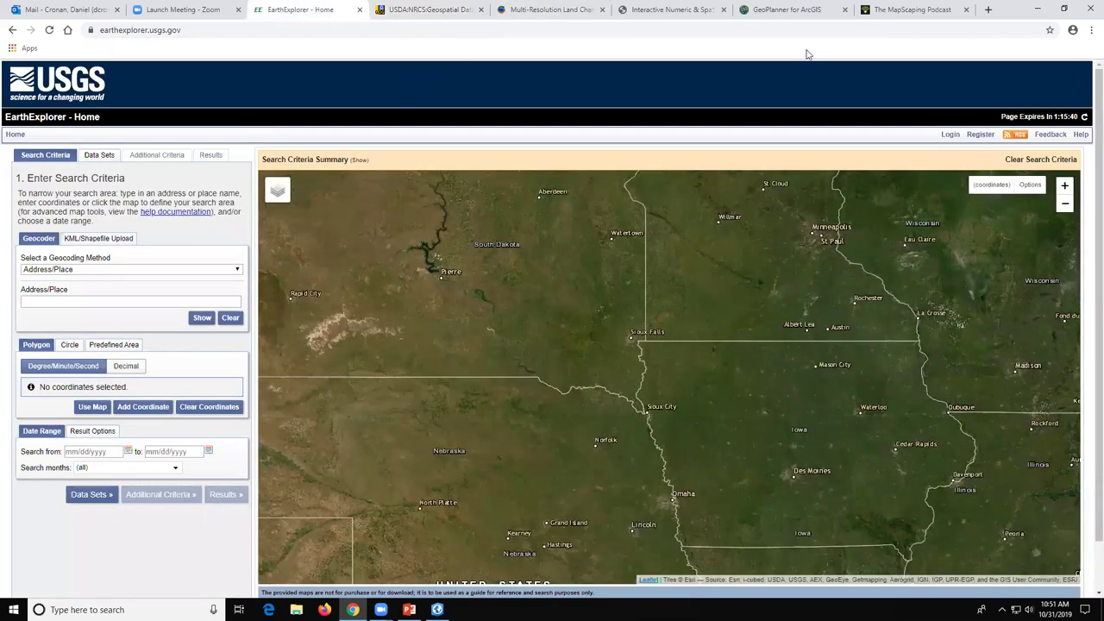
Step: On INSIDE Idaho, find the building structures data among the popular datasets and examine the matching records and their download formats
left_click(715, 19)
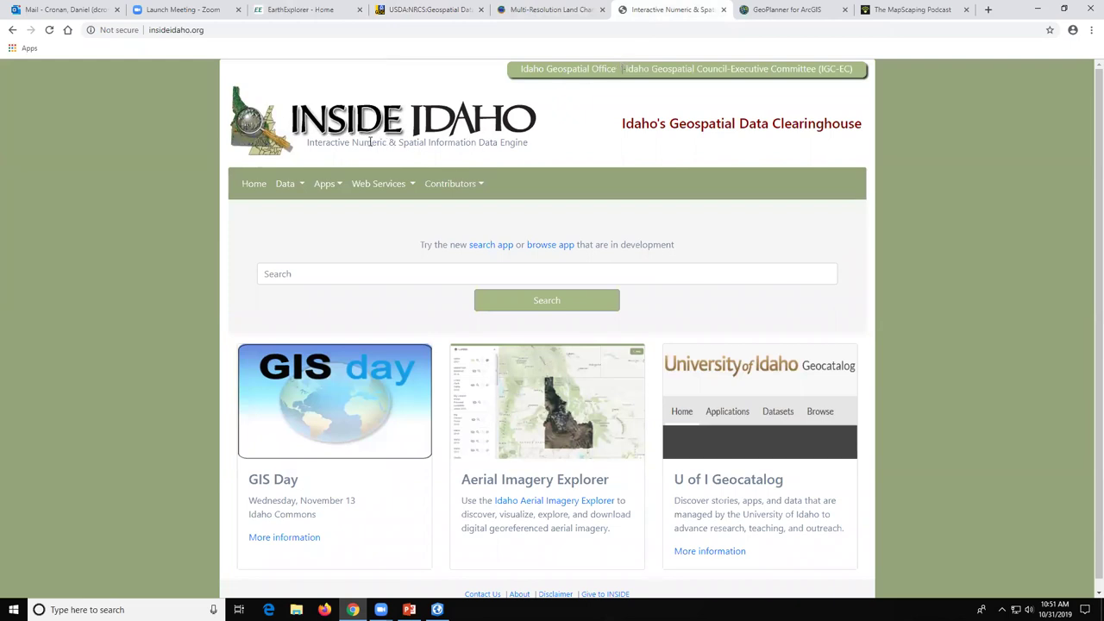
left_click(291, 190)
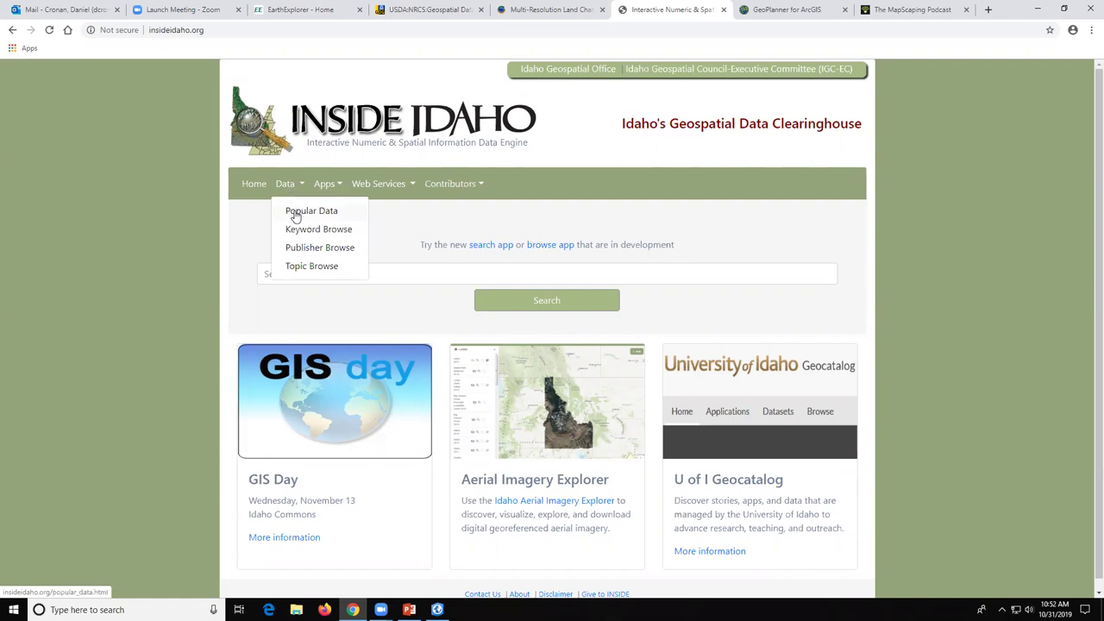
left_click(295, 215)
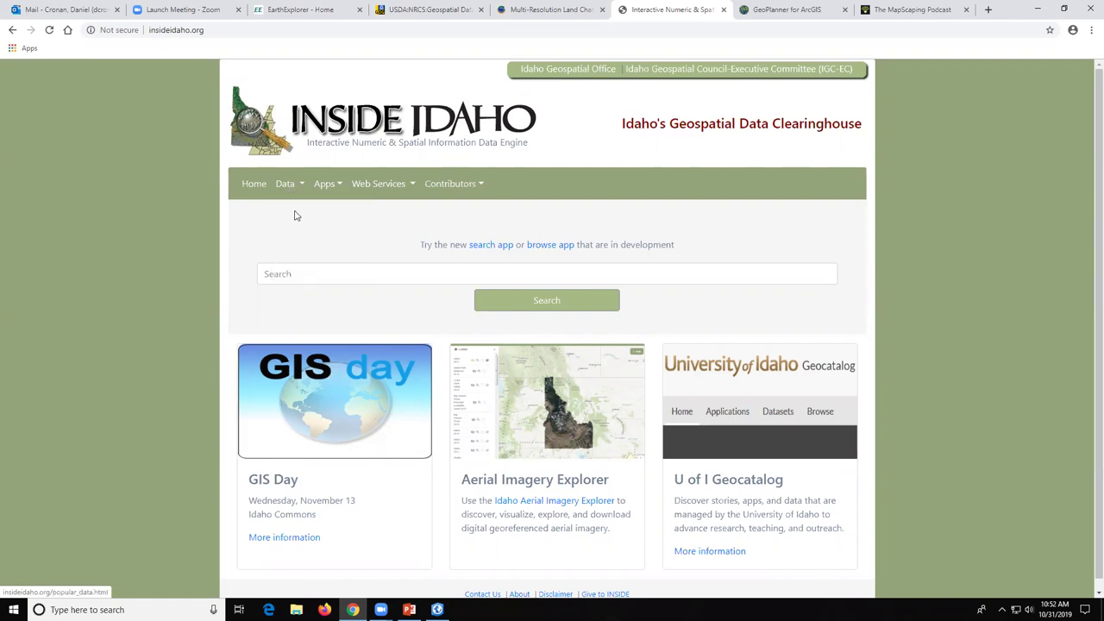
scroll(431, 250, "down", 1)
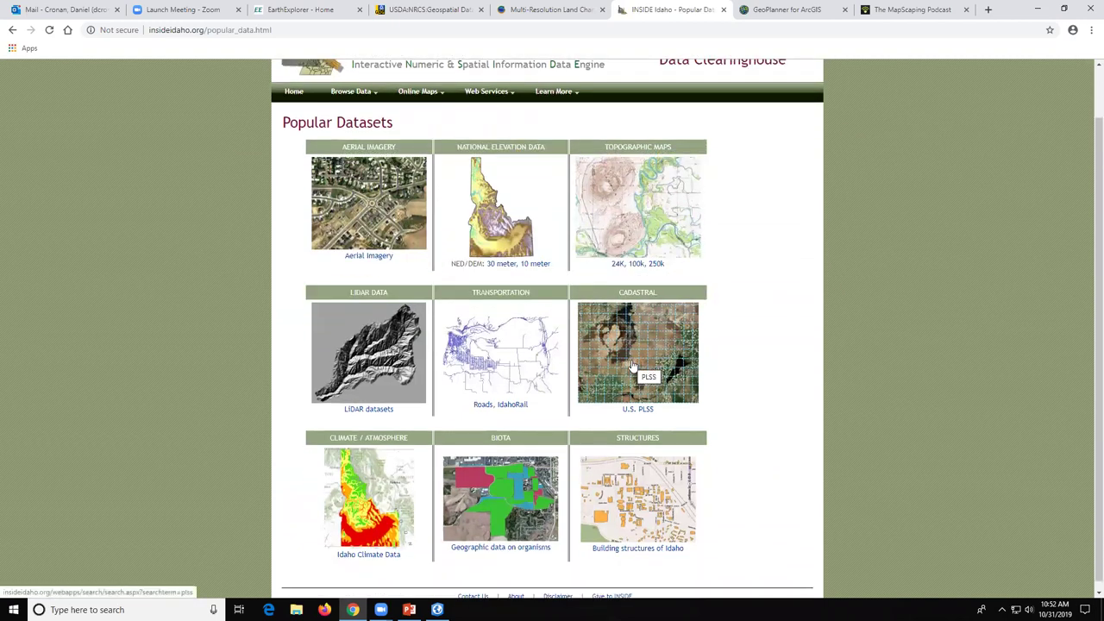
left_click(621, 476)
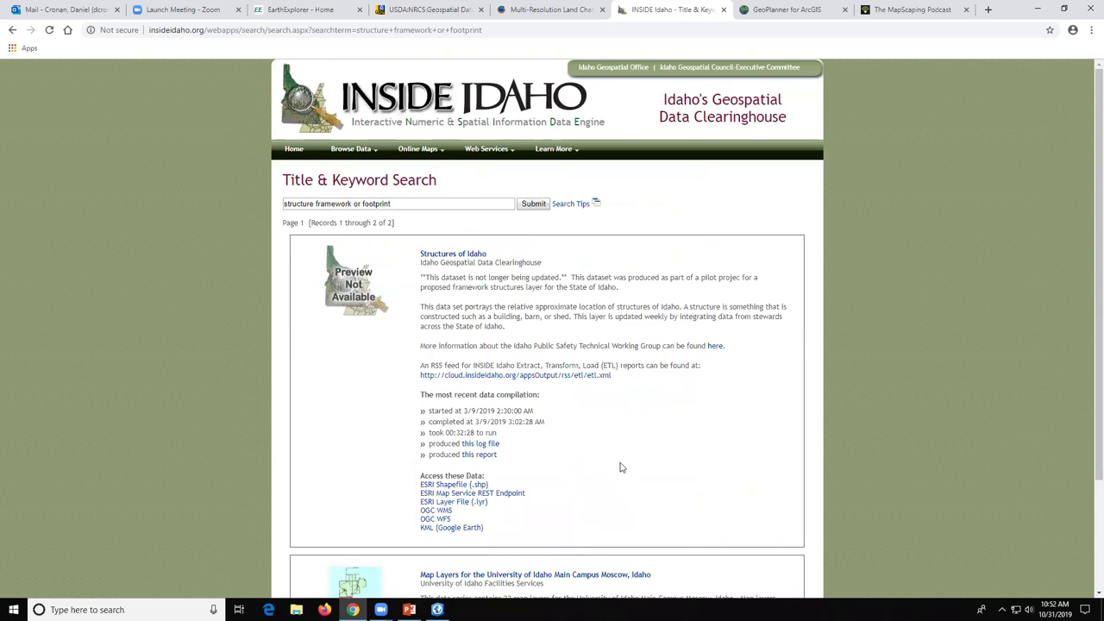
scroll(627, 448, "down", 2)
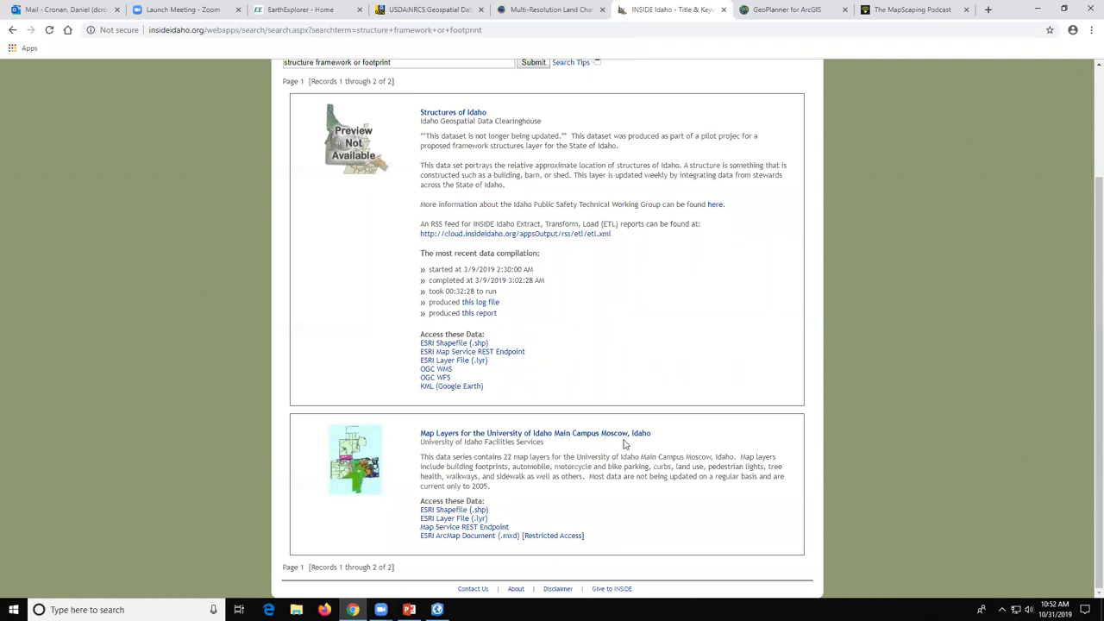
Step: Download the ESRI Shapefile archive of the University of Idaho Main Campus map layers and show it in its download folder
left_click(464, 512)
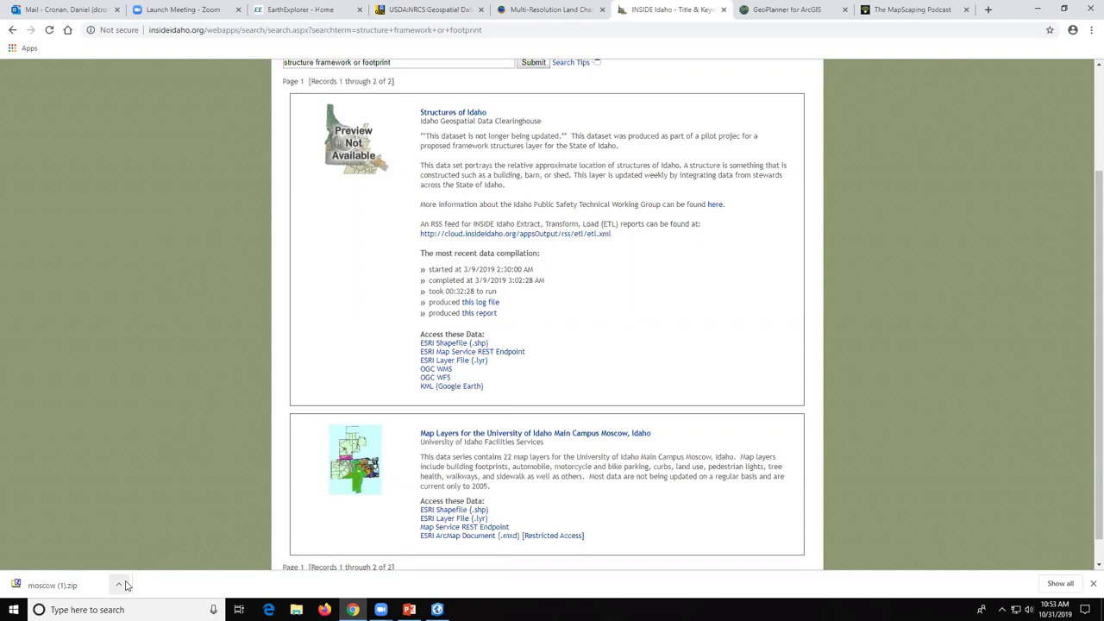
left_click(120, 585)
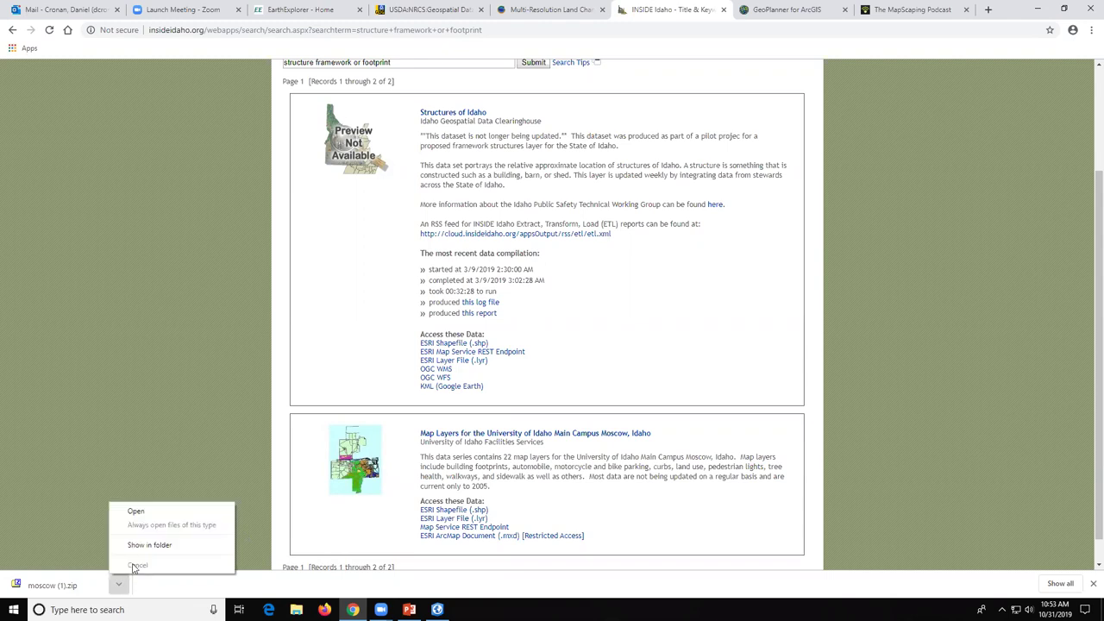
left_click(137, 544)
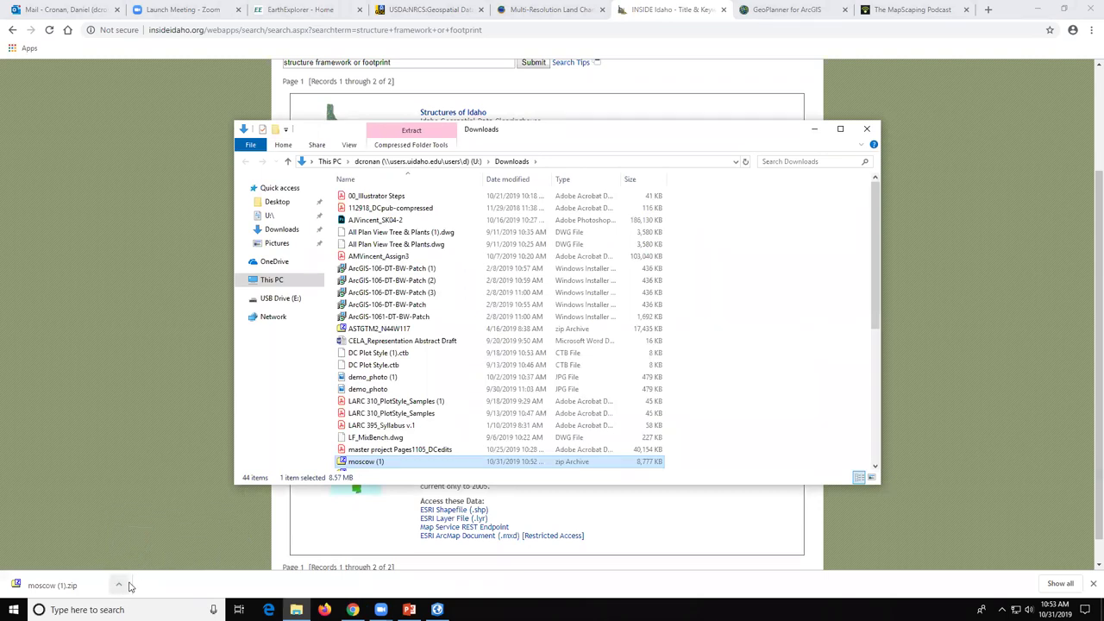
scroll(392, 428, "down", 3)
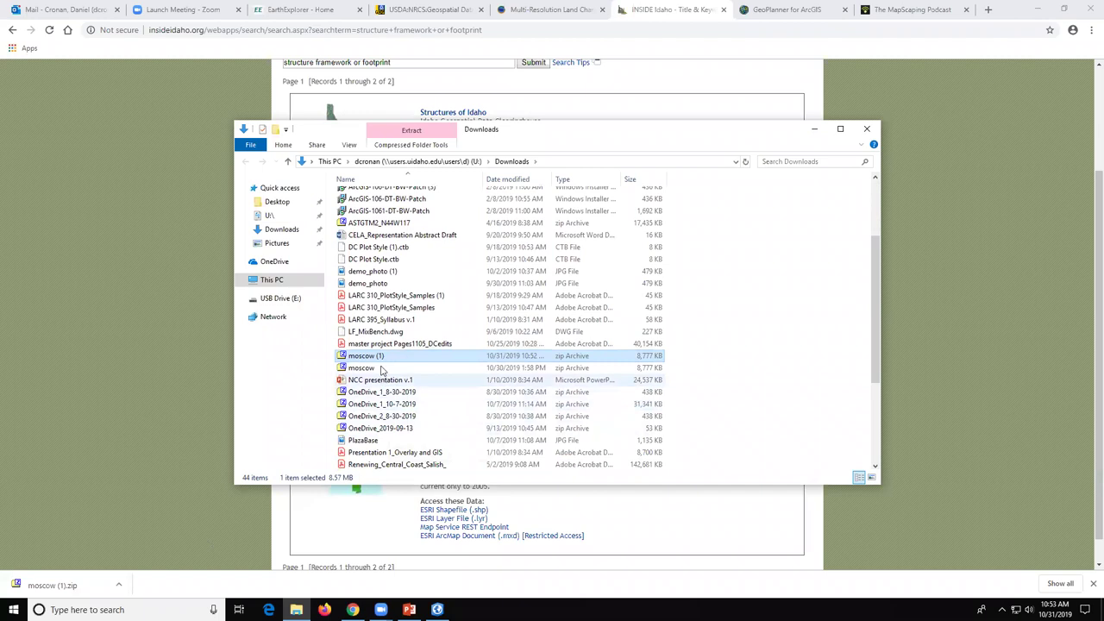
right_click(380, 361)
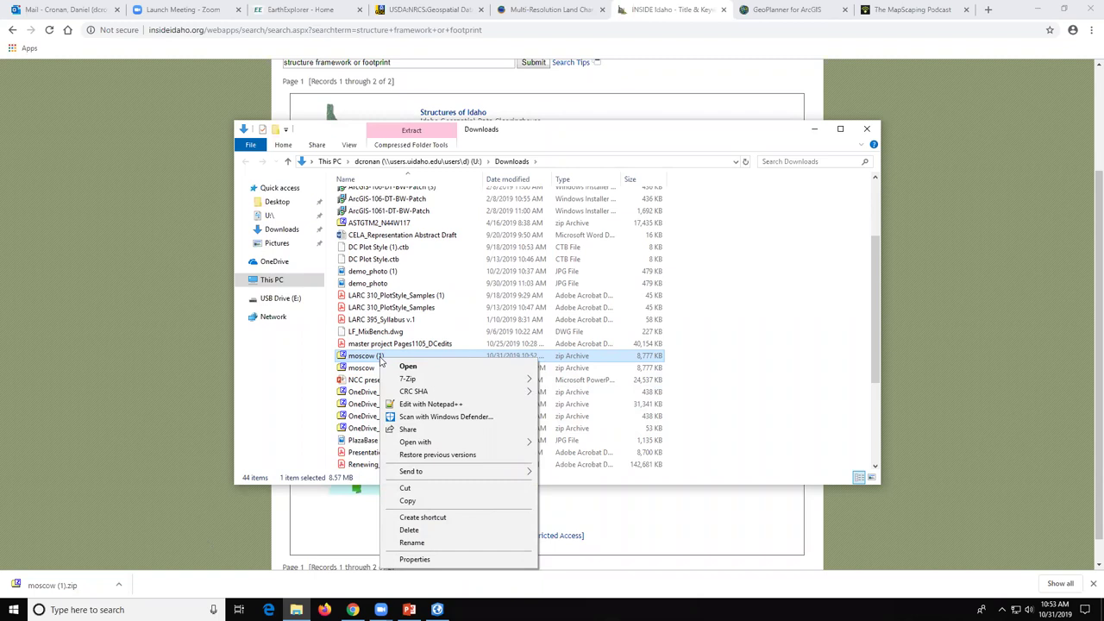
mouse_move(423, 379)
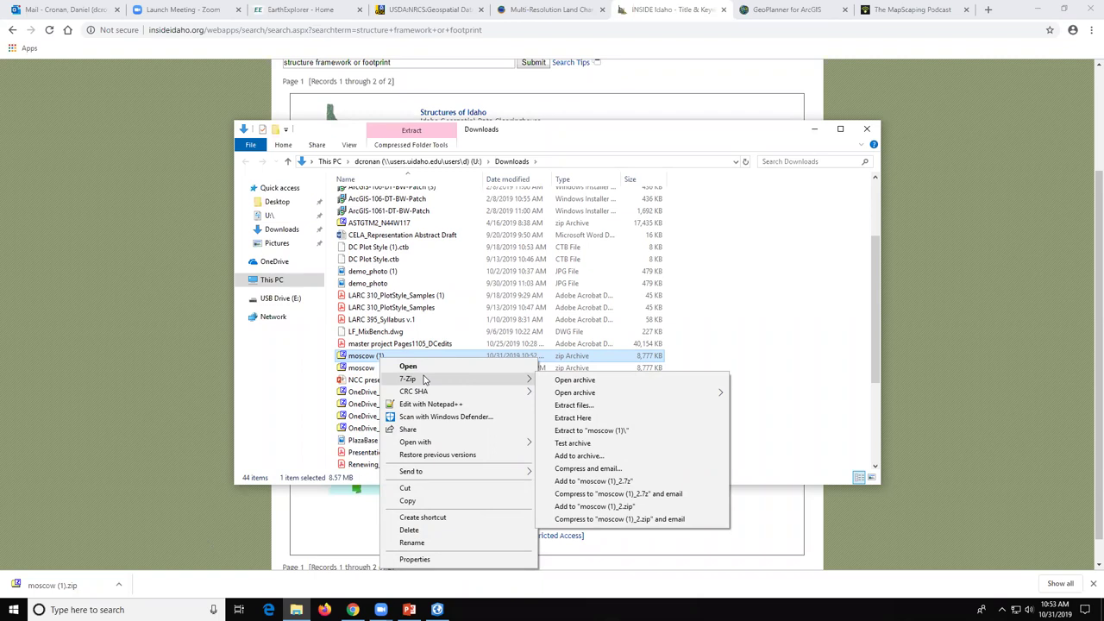
left_click(572, 419)
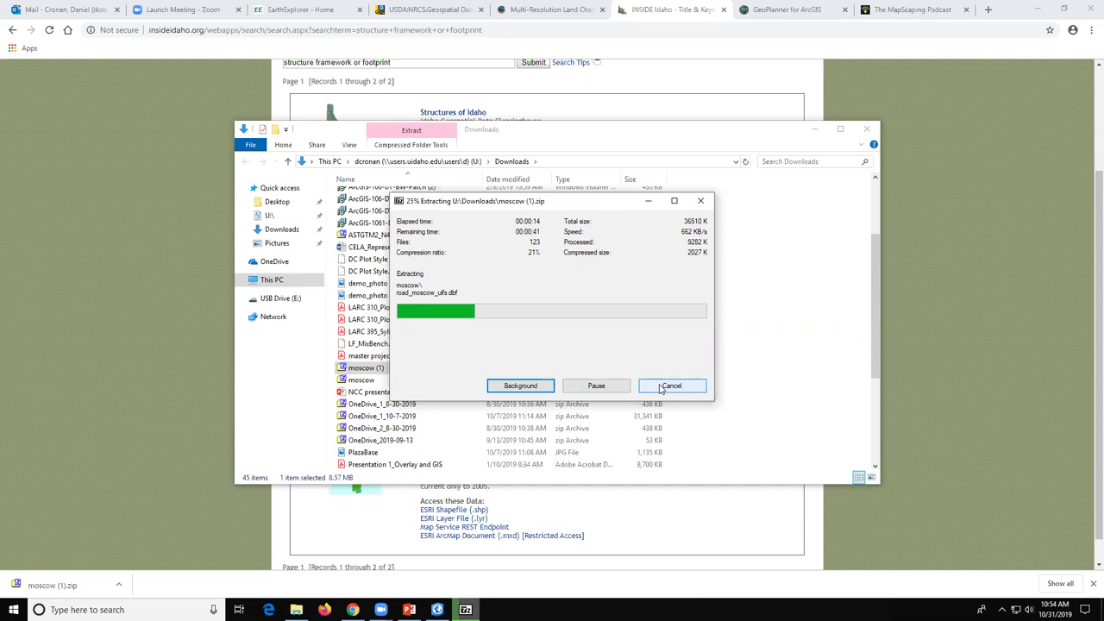
left_click(651, 388)
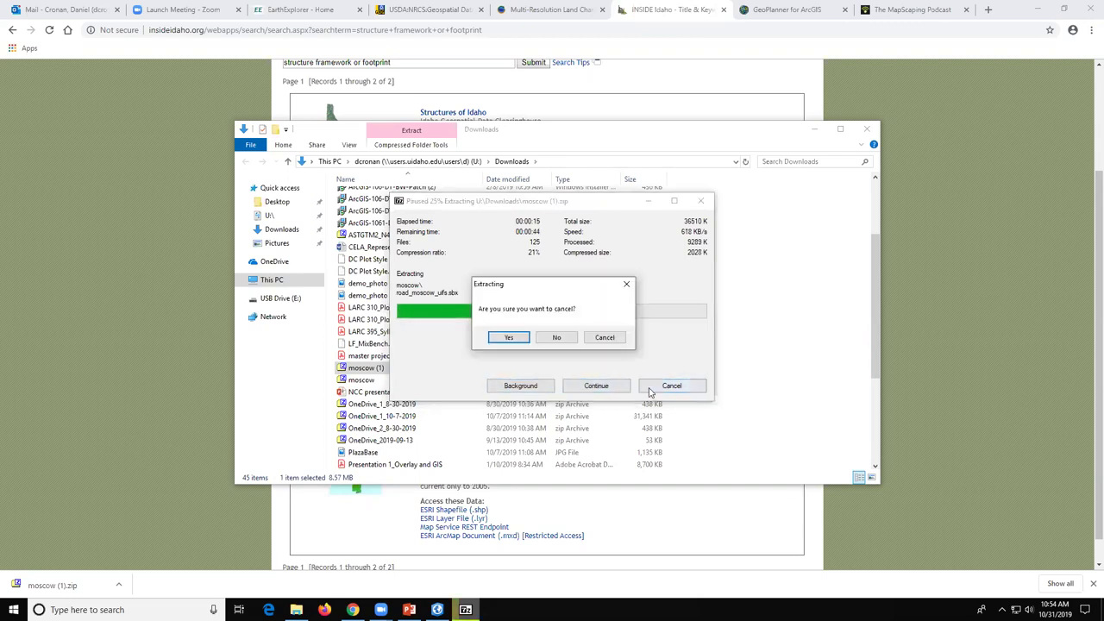
left_click(602, 337)
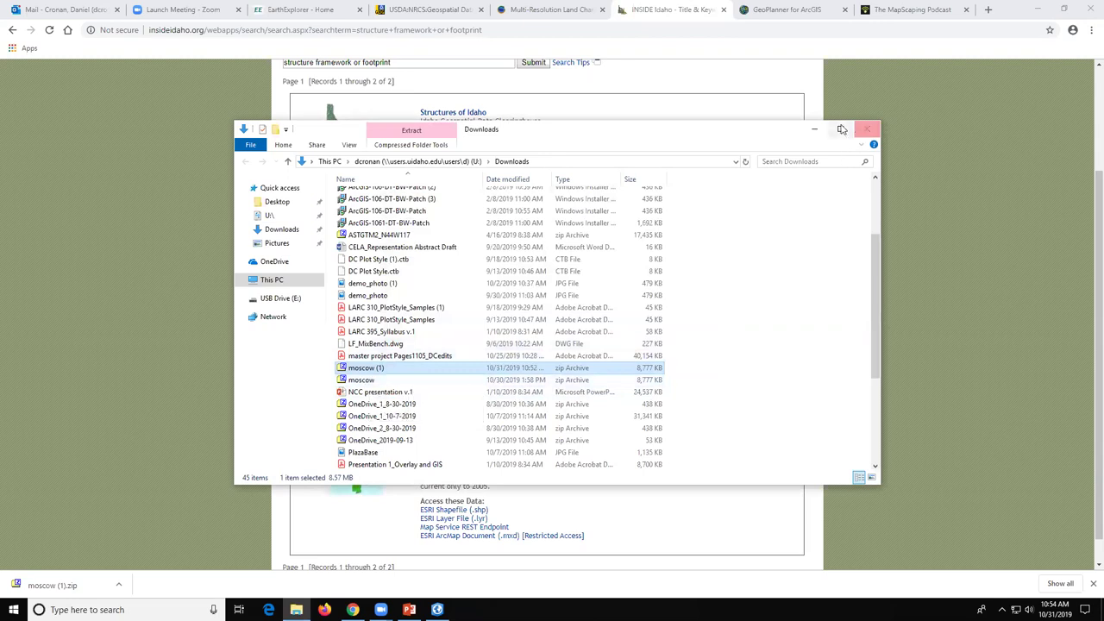
scroll(632, 288, "down", 2)
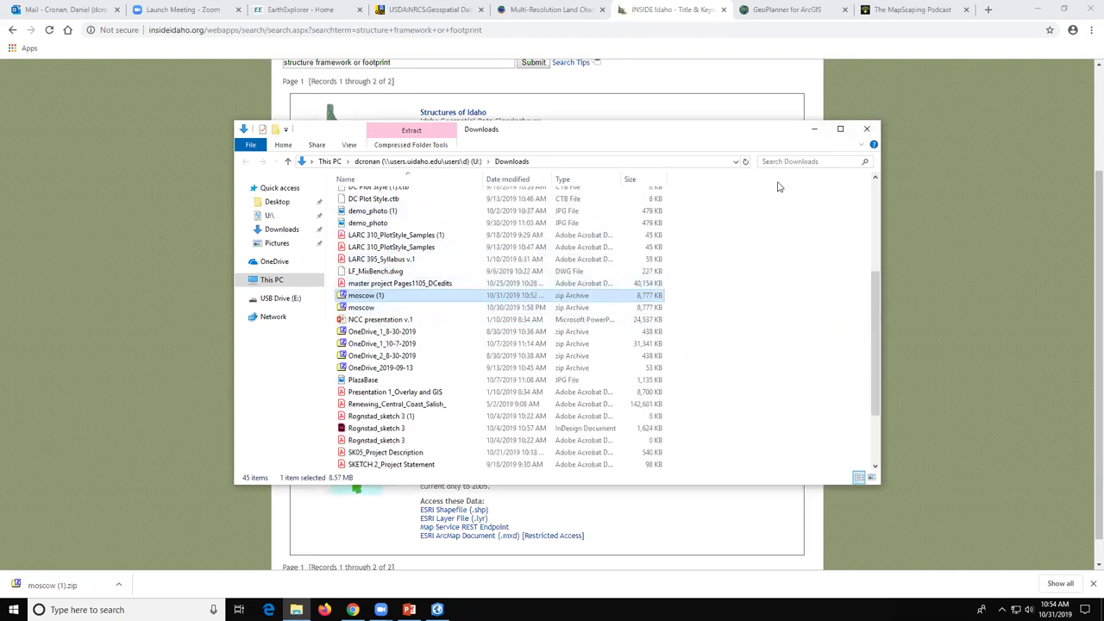
left_click(813, 130)
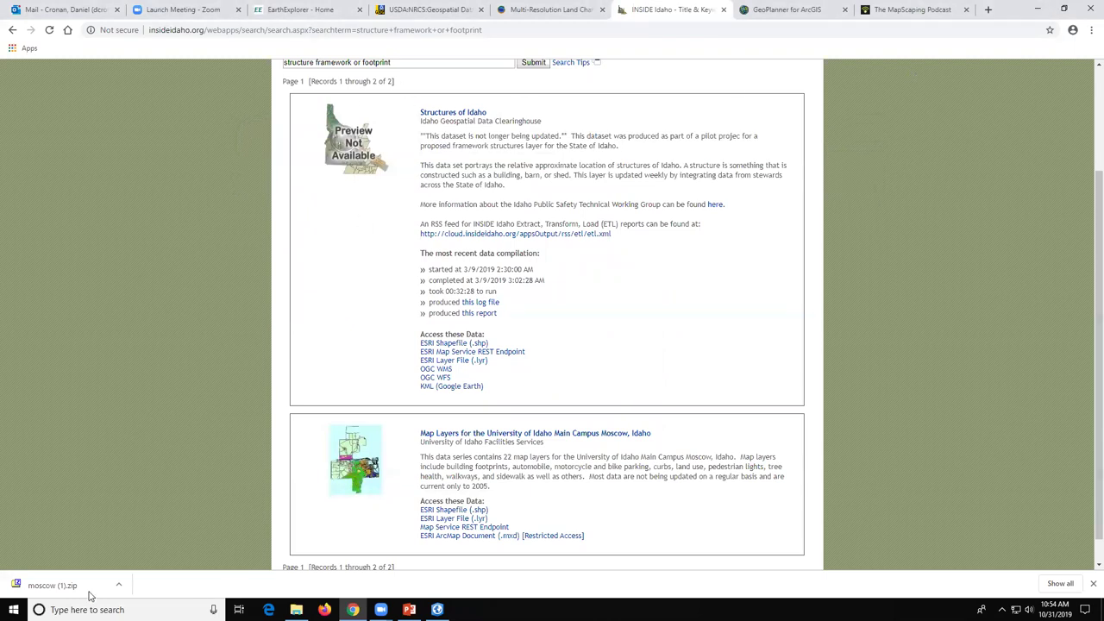
left_click(118, 585)
left_click(143, 546)
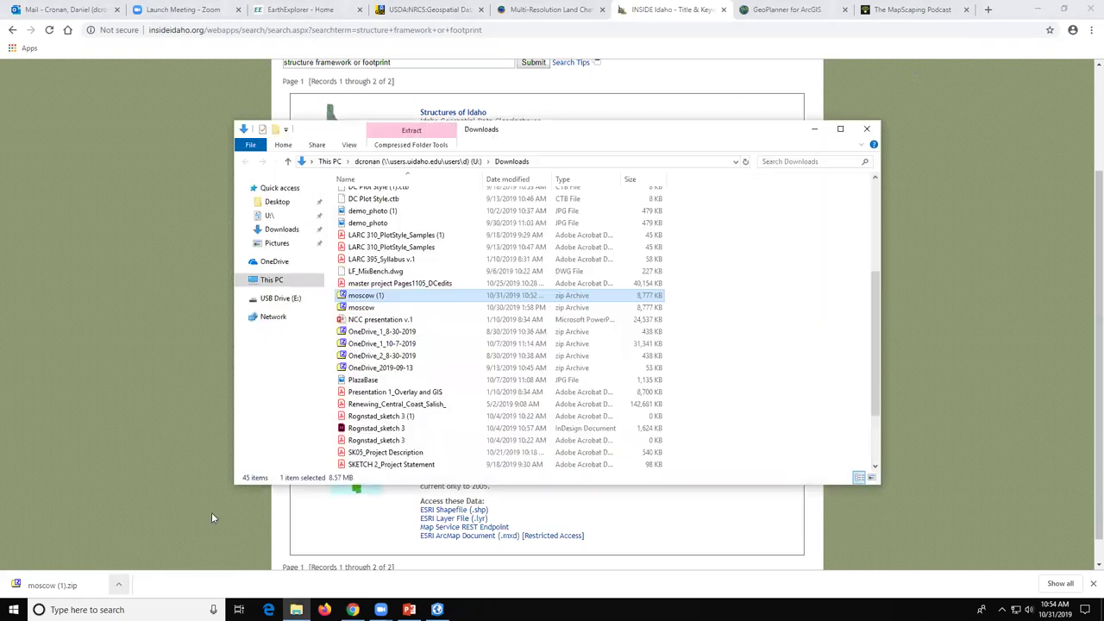
right_click(368, 297)
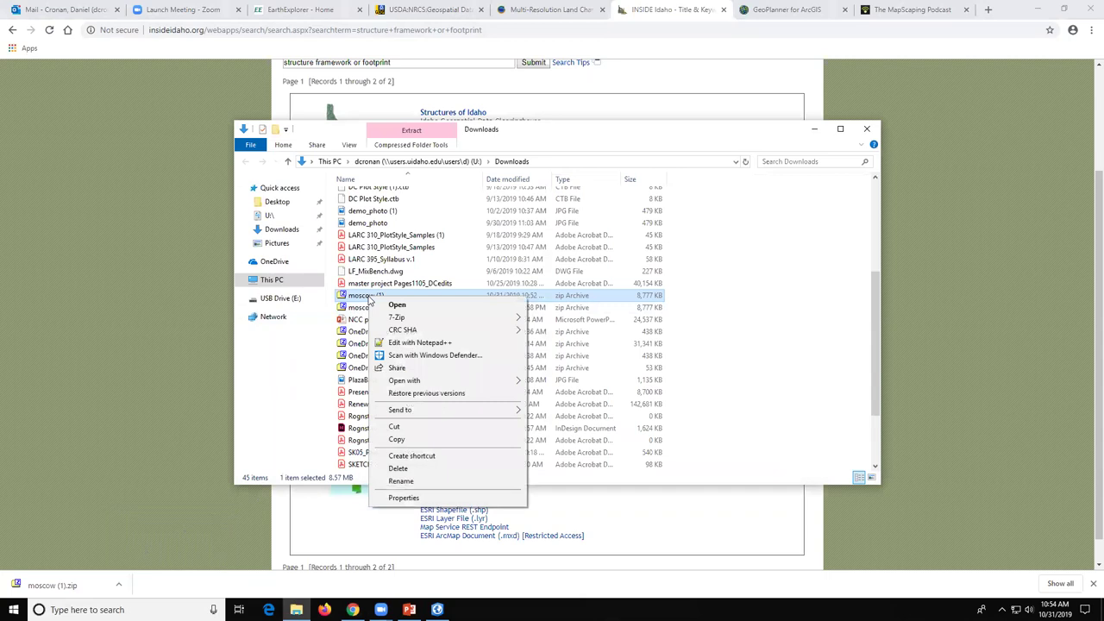
mouse_move(396, 317)
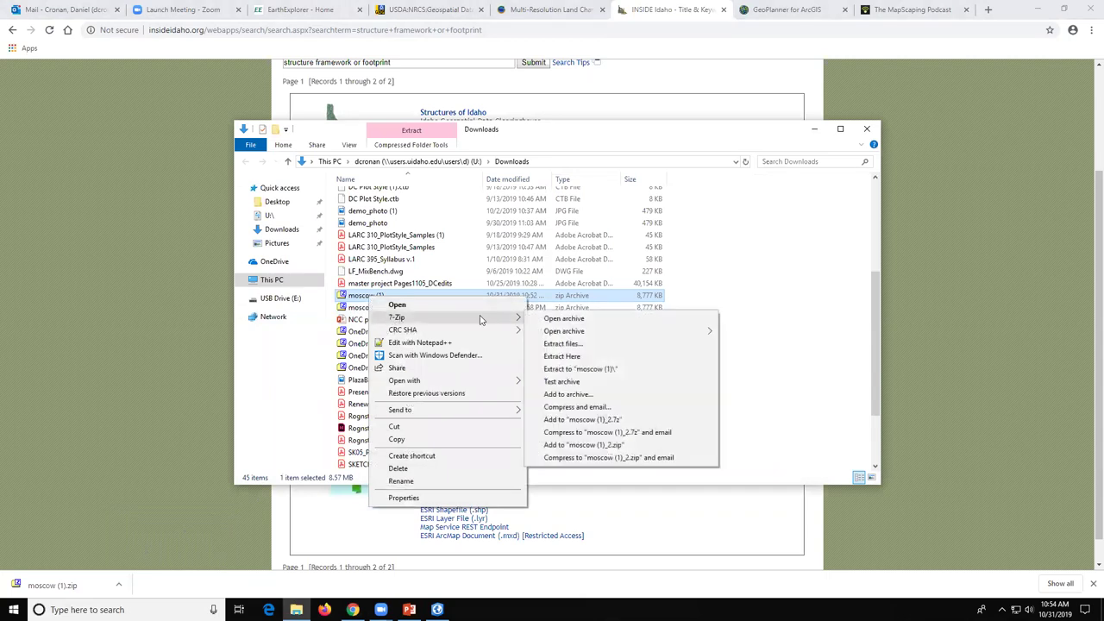
left_click(564, 343)
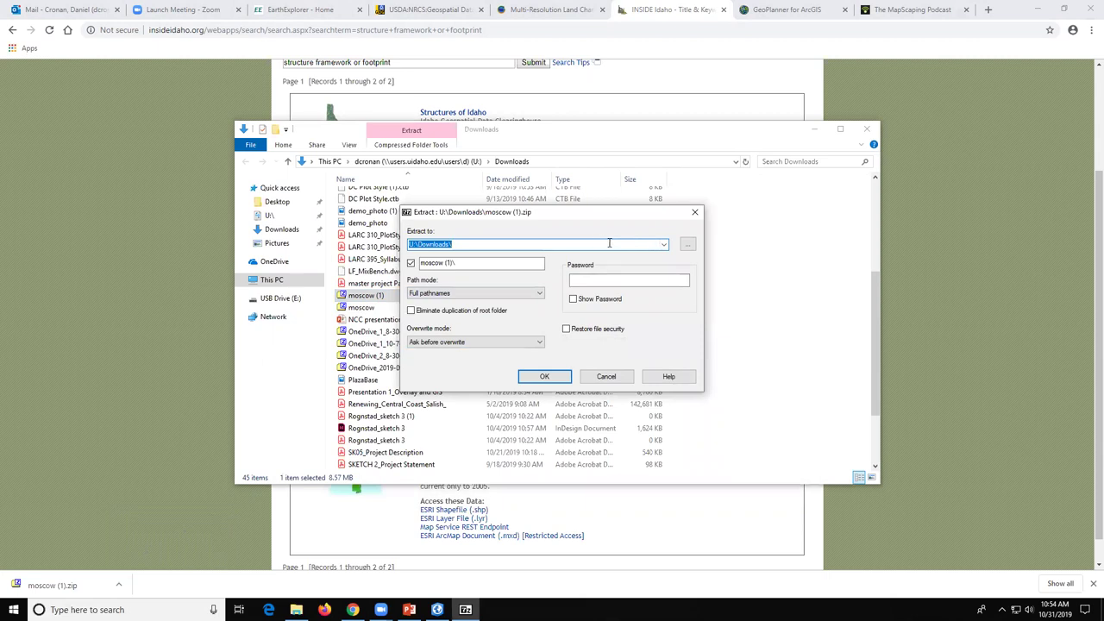
left_click(688, 246)
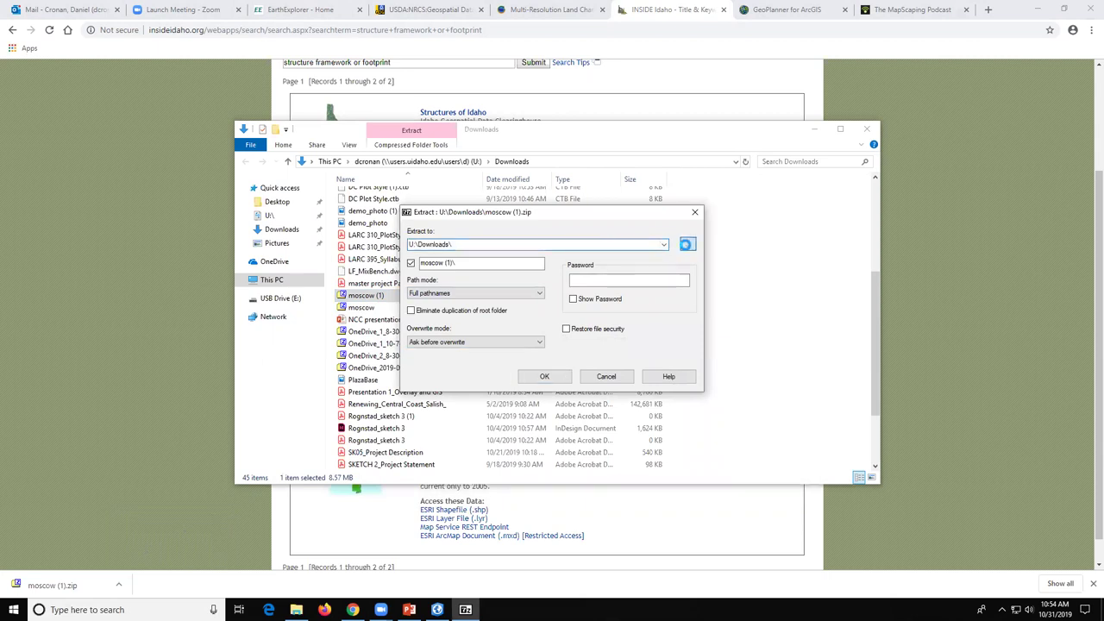
left_click(515, 285)
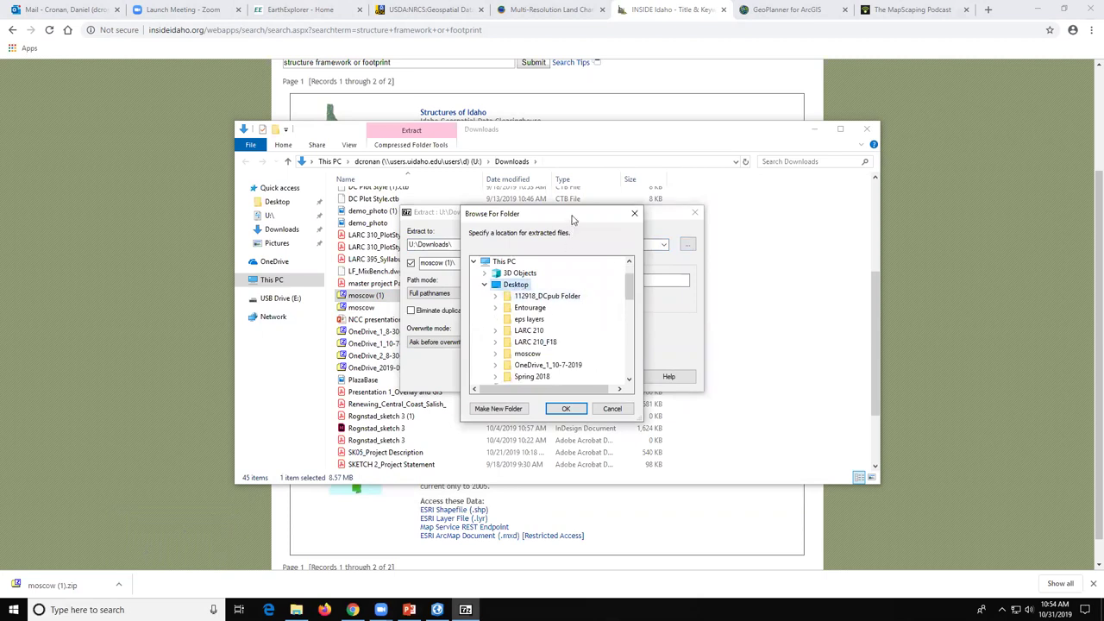
left_click_drag(568, 225, 525, 321)
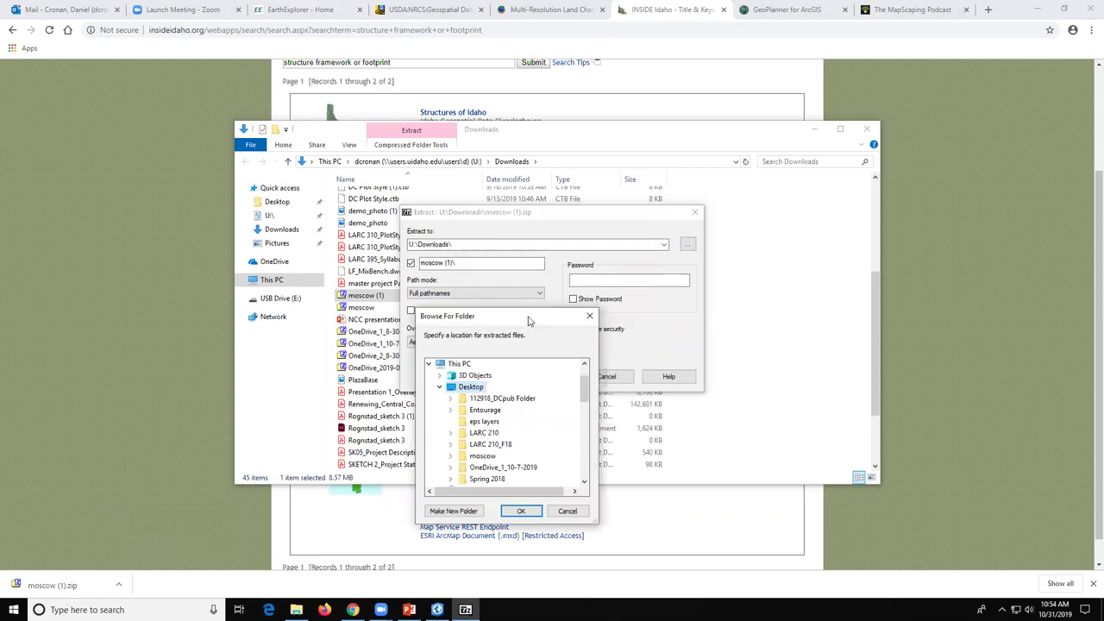
left_click(576, 512)
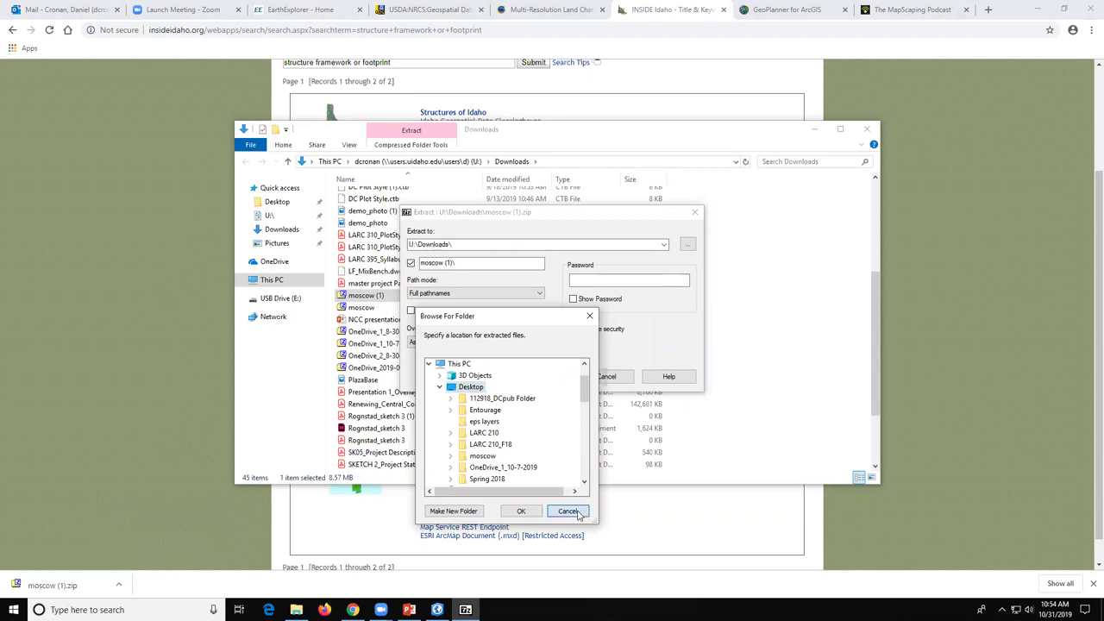
left_click(606, 377)
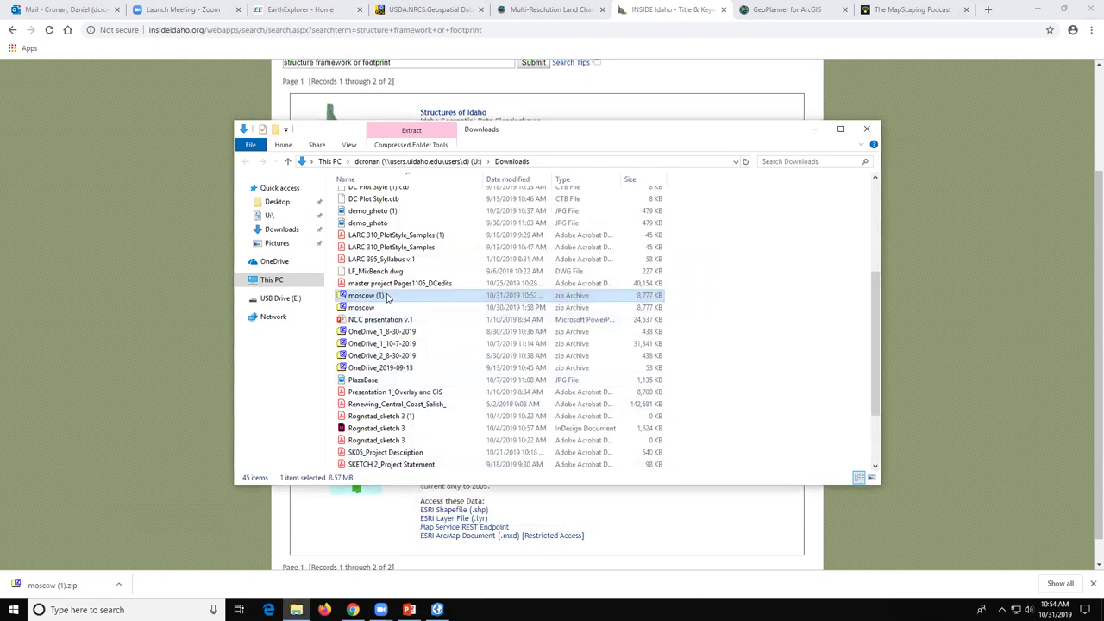
Step: Extract the moscow (1) archive with 7-Zip to the Desktop and minimize the Downloads window
right_click(388, 294)
mouse_move(424, 316)
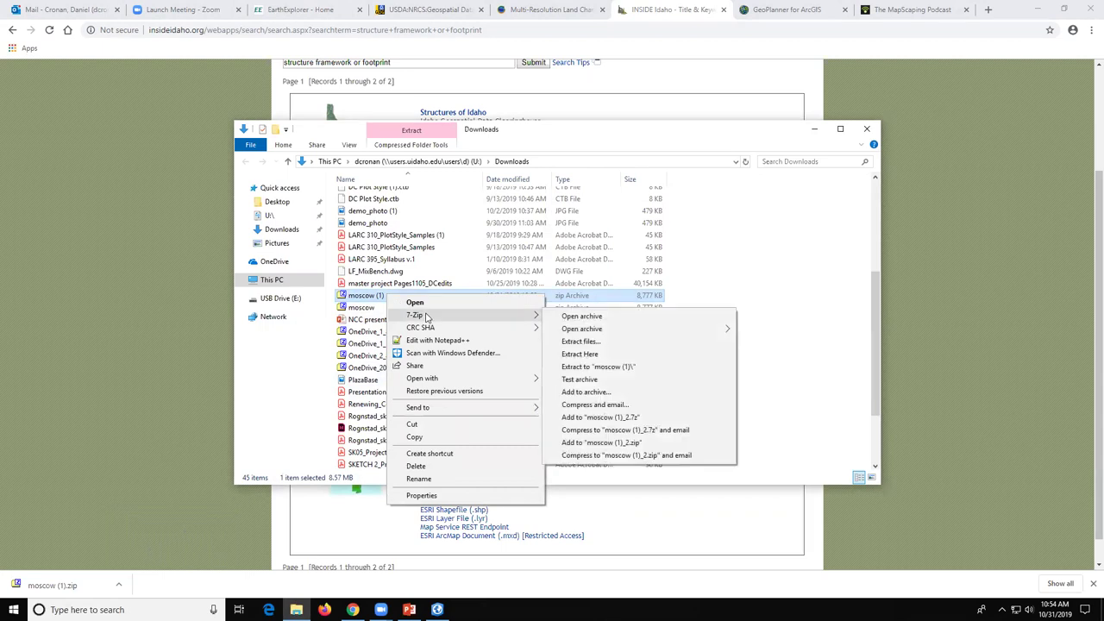
left_click(580, 341)
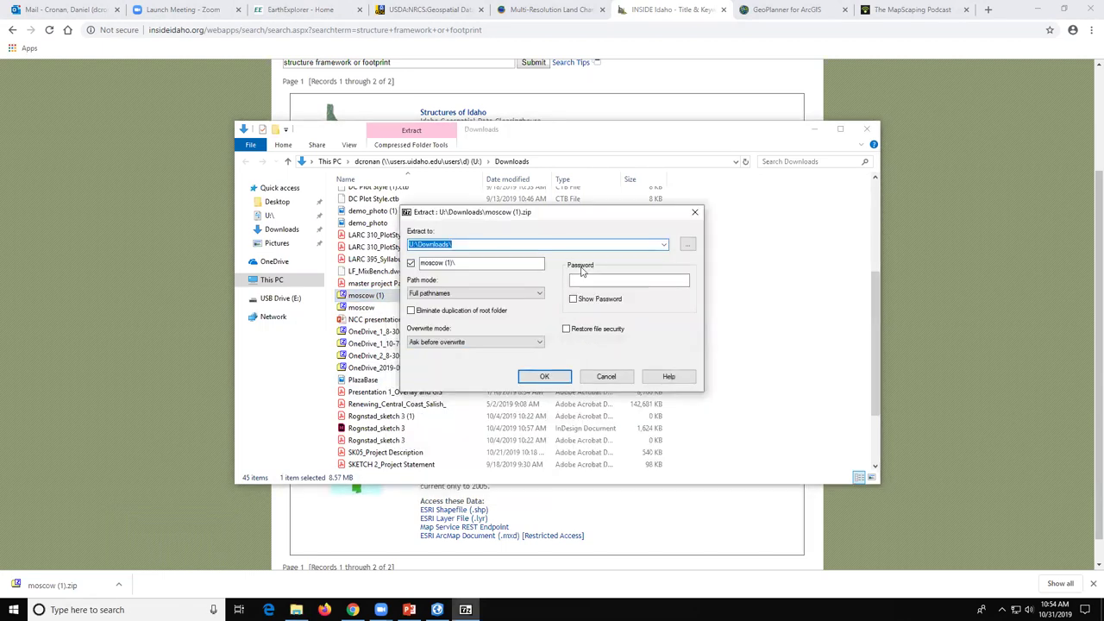
left_click(690, 247)
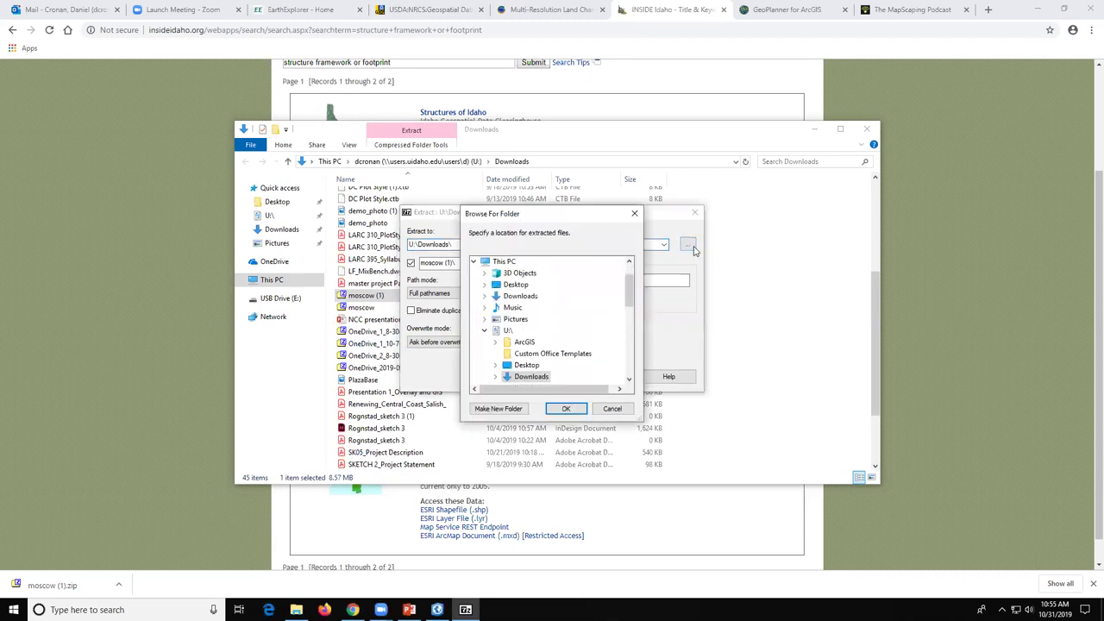
left_click(517, 288)
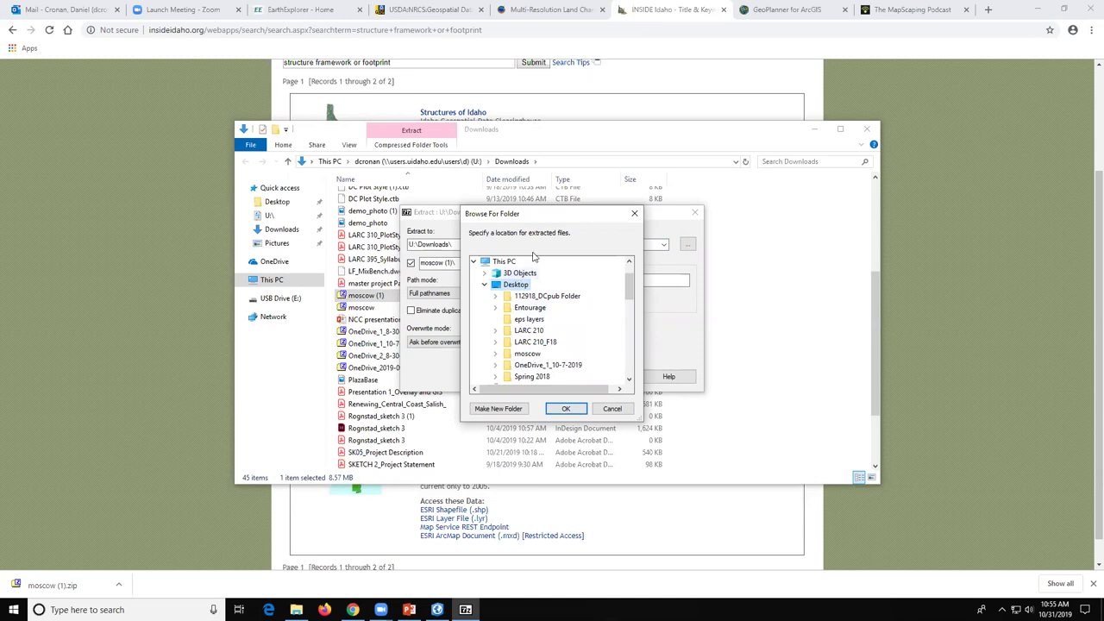
left_click(566, 408)
left_click(544, 376)
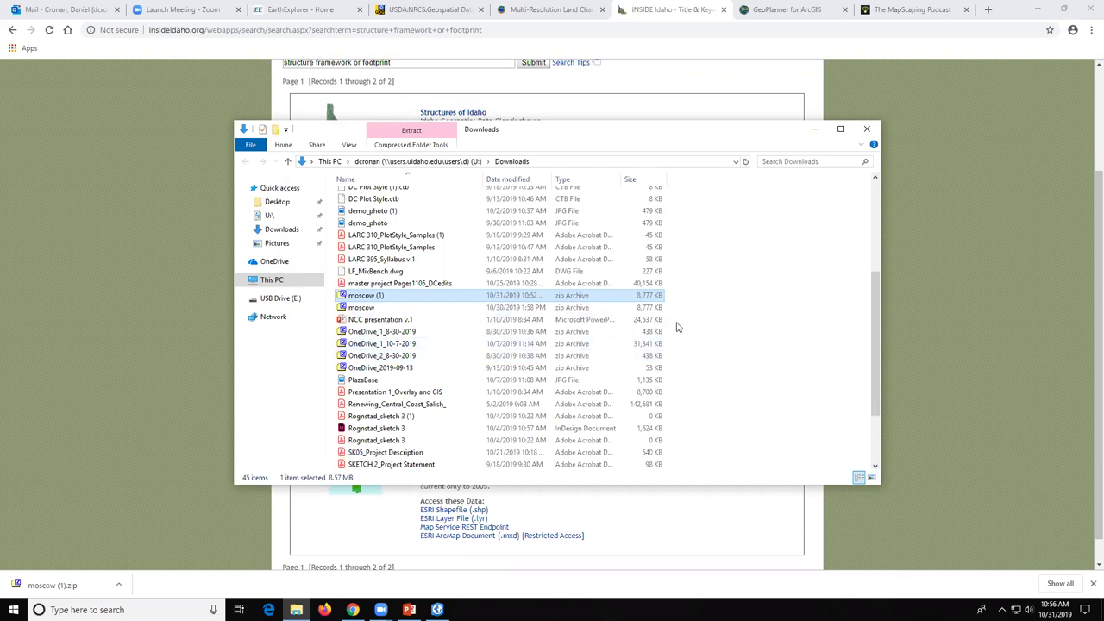
left_click(814, 130)
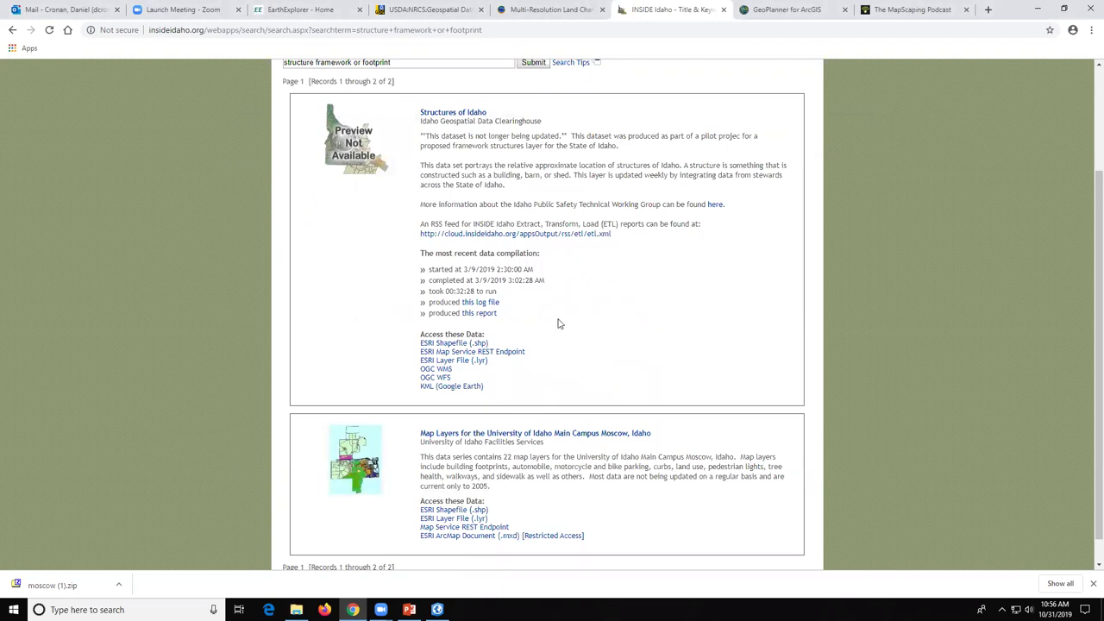
Step: Switch to ArcGIS Pro and add a folder connection to the moscow folder on the Desktop
left_click(437, 609)
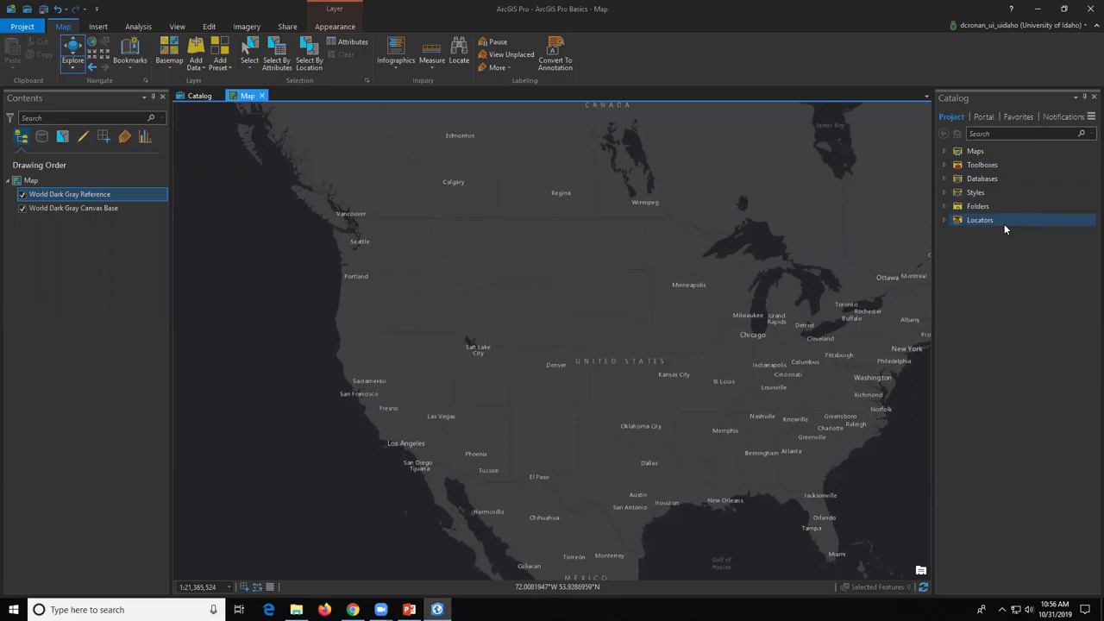
left_click(946, 207)
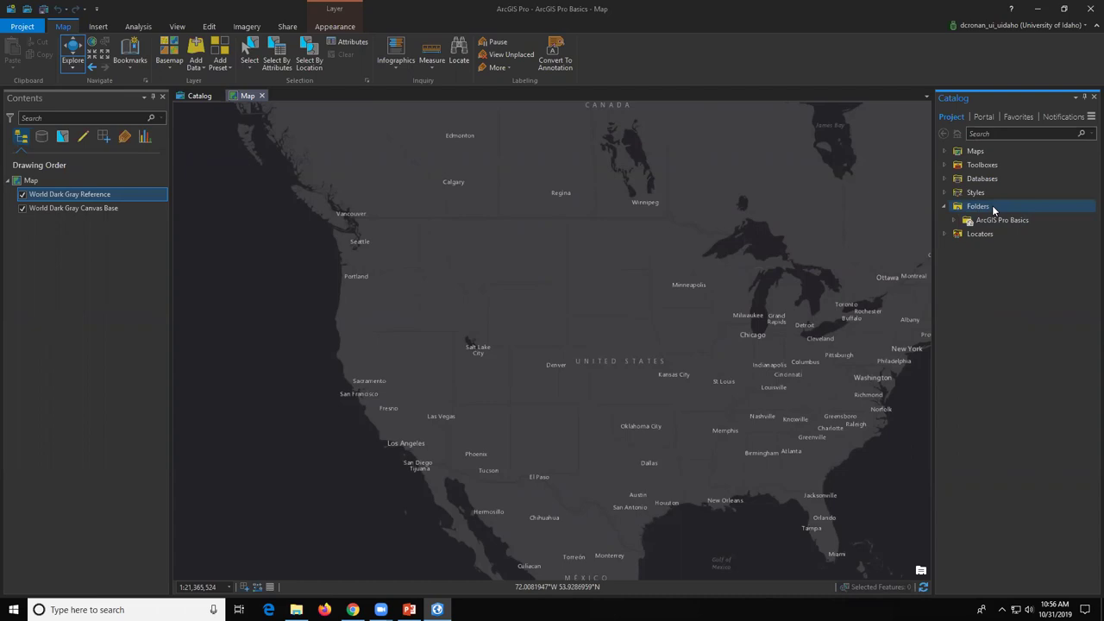
right_click(990, 211)
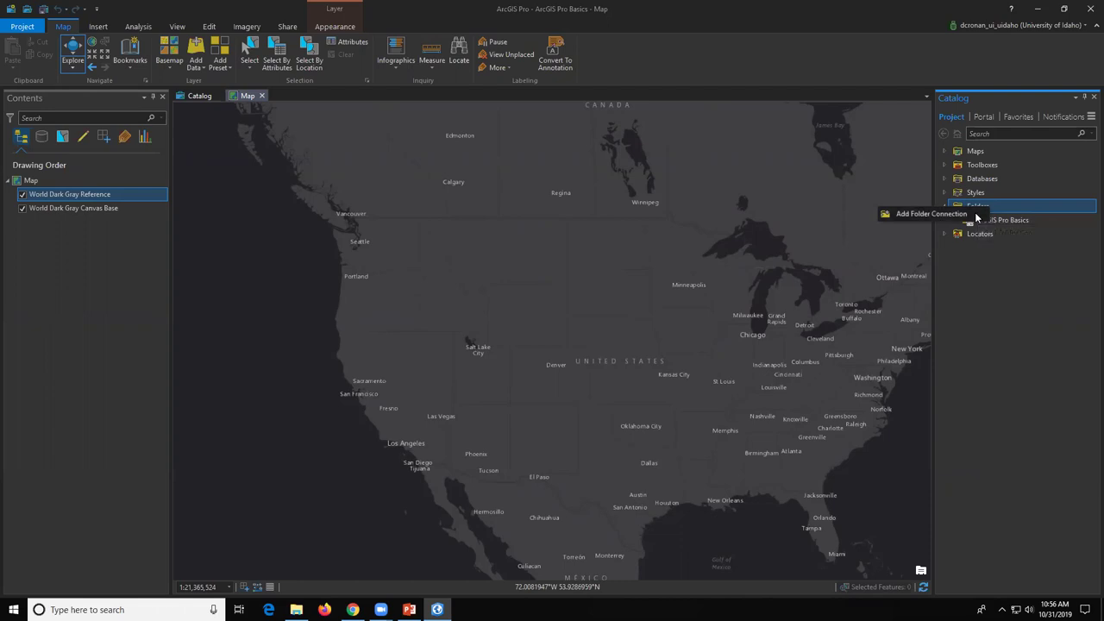
left_click(973, 214)
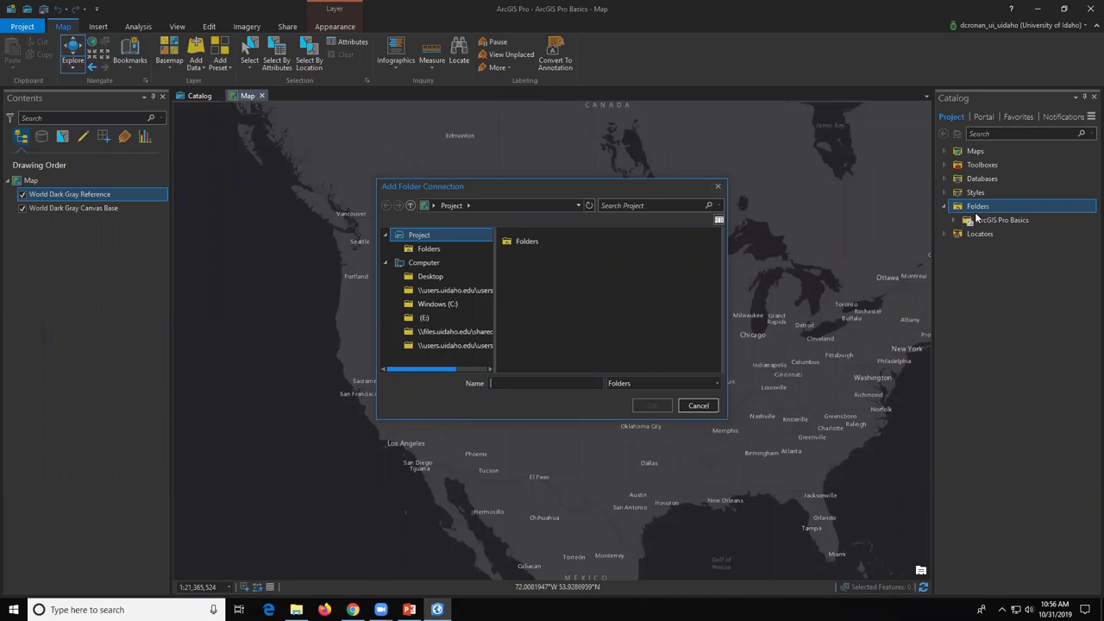
left_click(423, 277)
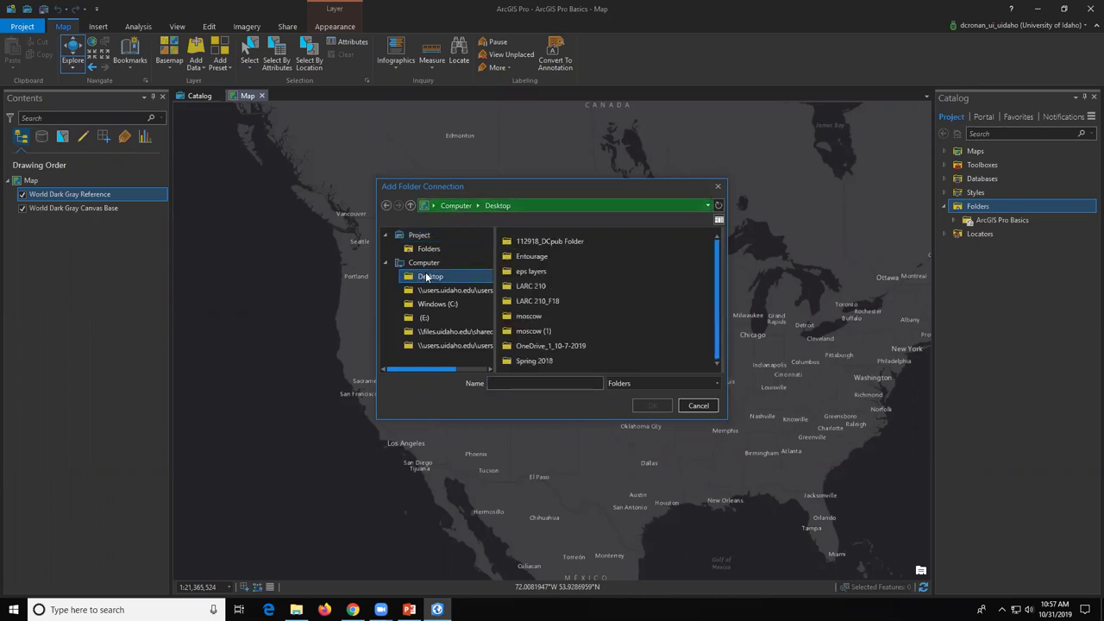
left_click(530, 316)
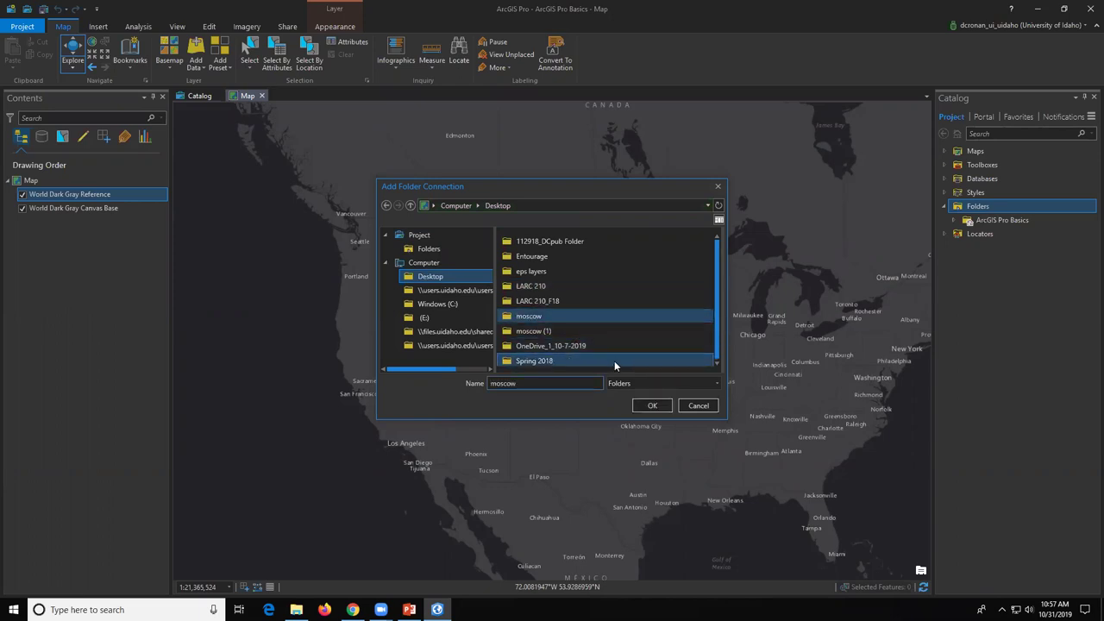
left_click(652, 406)
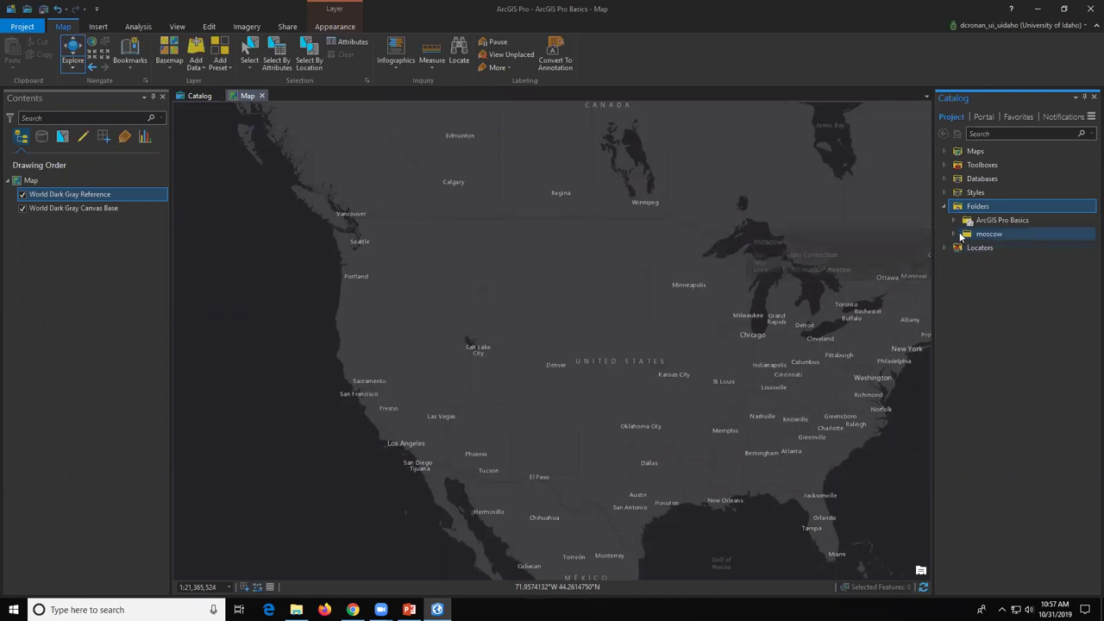
Step: Expand the connected moscow folder and its moscow subfolder in the project catalog to list the campus shapefiles
left_click(954, 234)
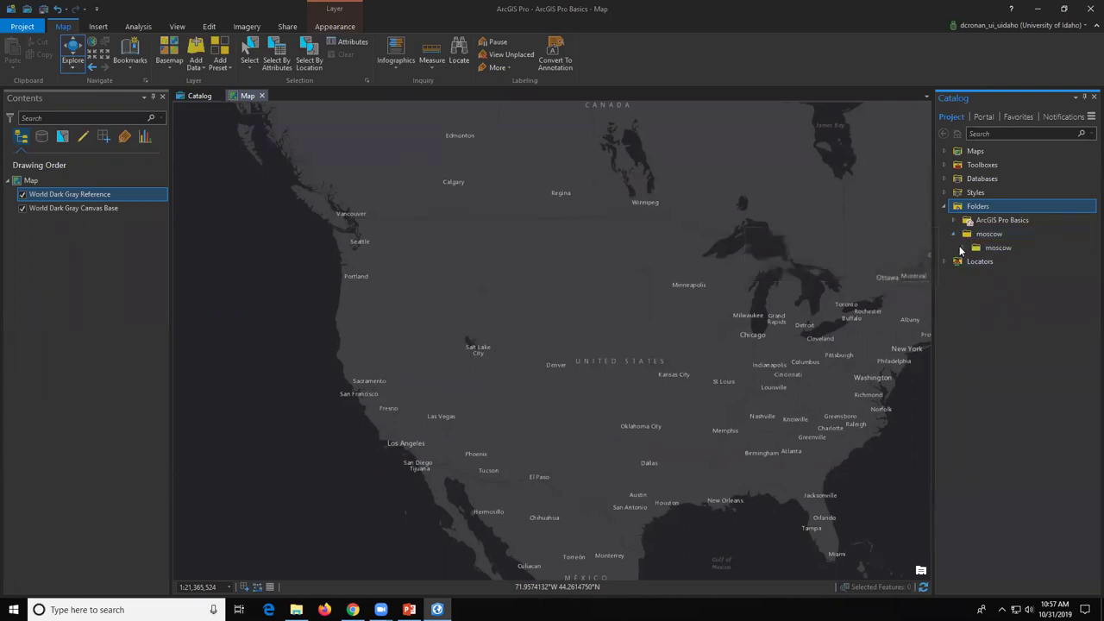
left_click(962, 248)
scroll(1006, 304, "down", 1)
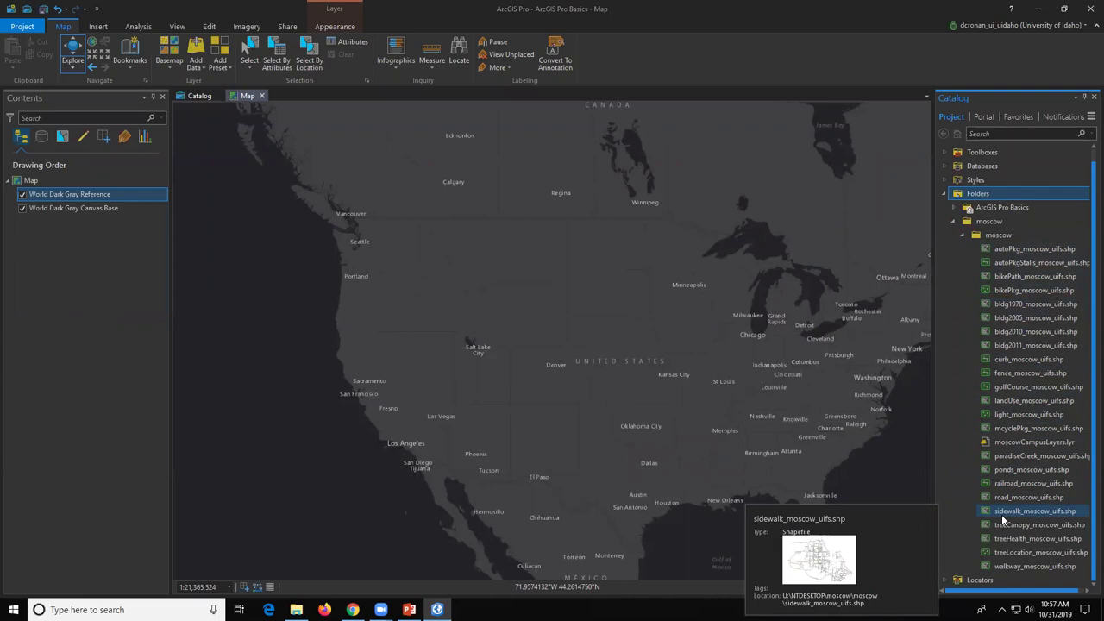
Step: Look through the portal content available in the project catalog and return to the project items
mouse_move(992, 523)
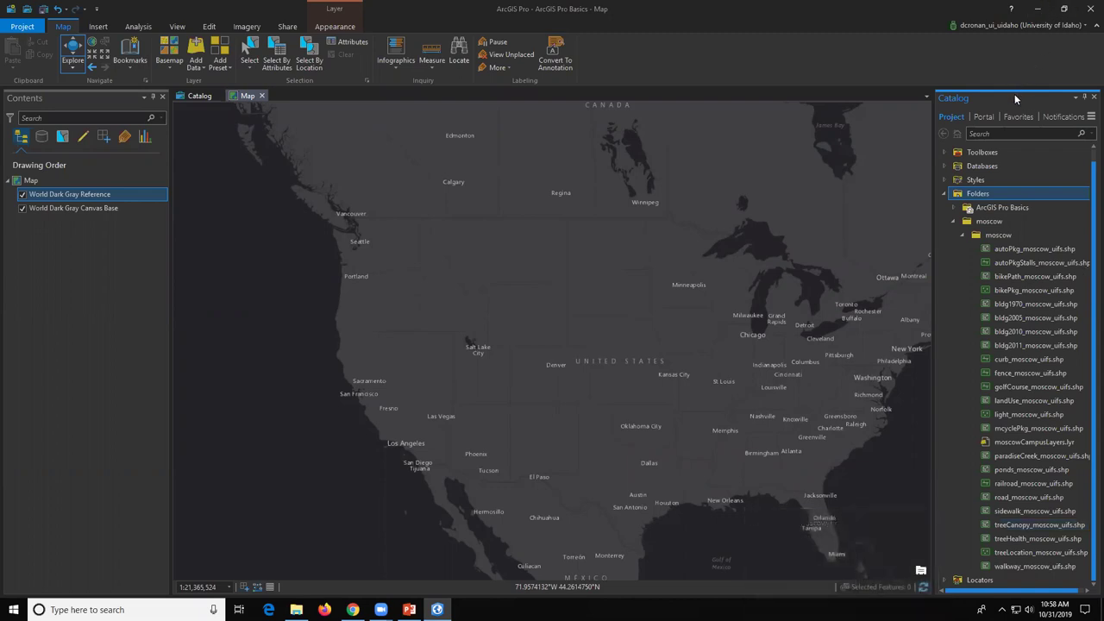
left_click(984, 117)
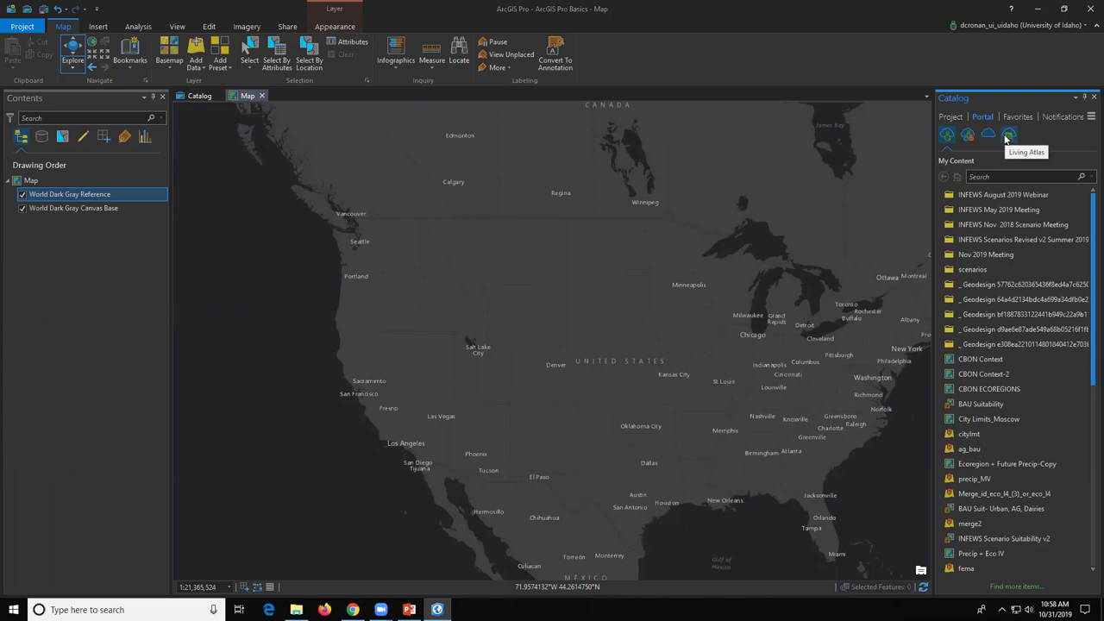
left_click(1006, 136)
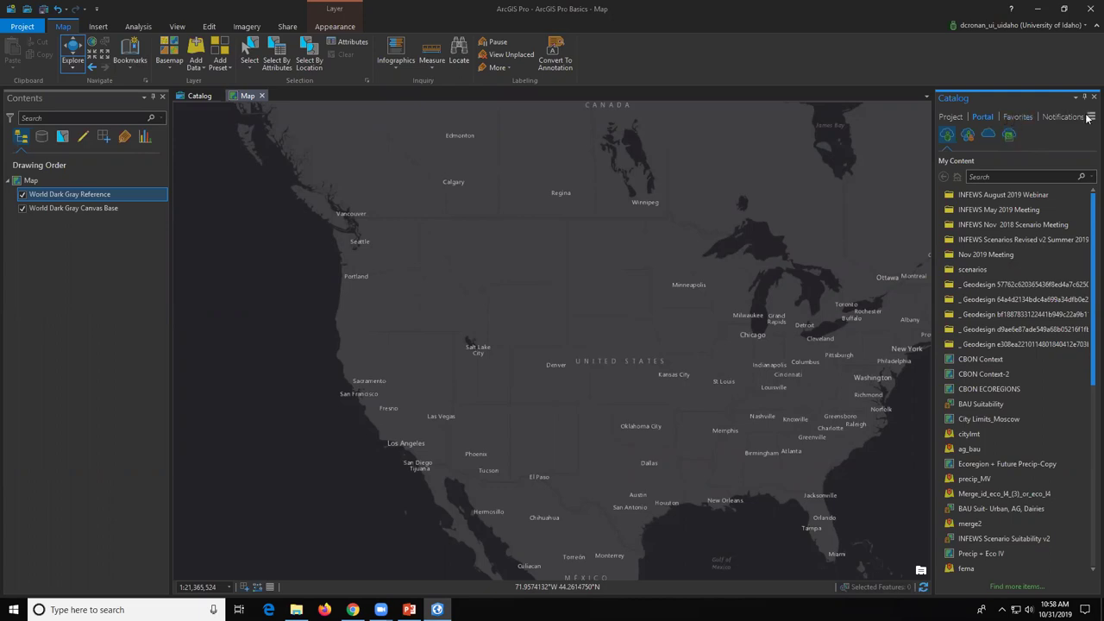
left_click(950, 118)
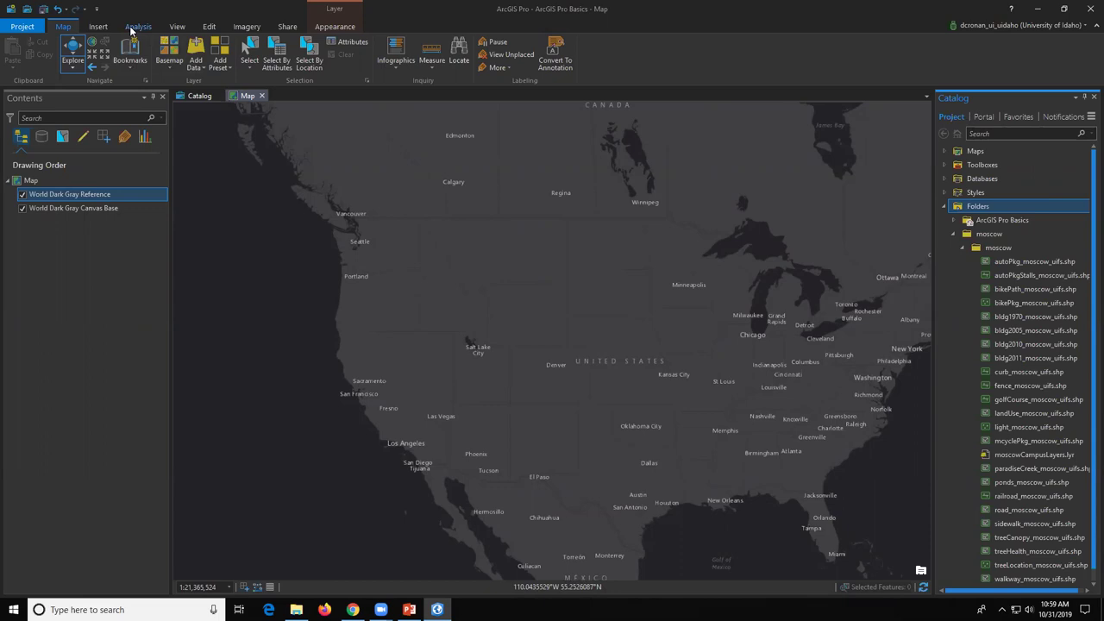
Step: Open the geoprocessing tools beside the project catalog and widen their shared pane
left_click(134, 27)
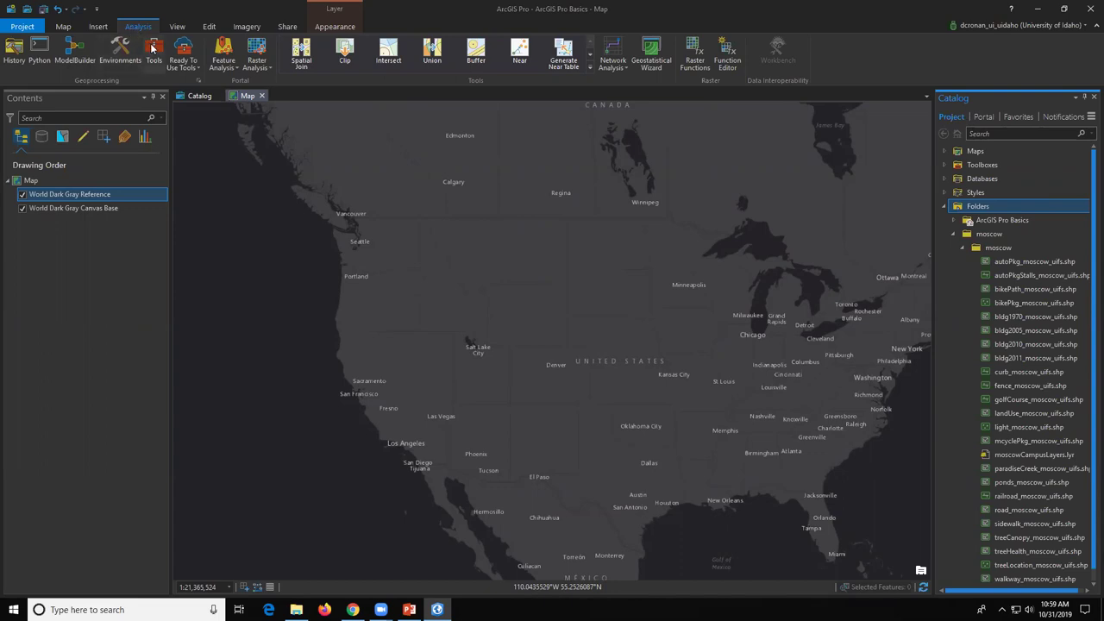
left_click(153, 50)
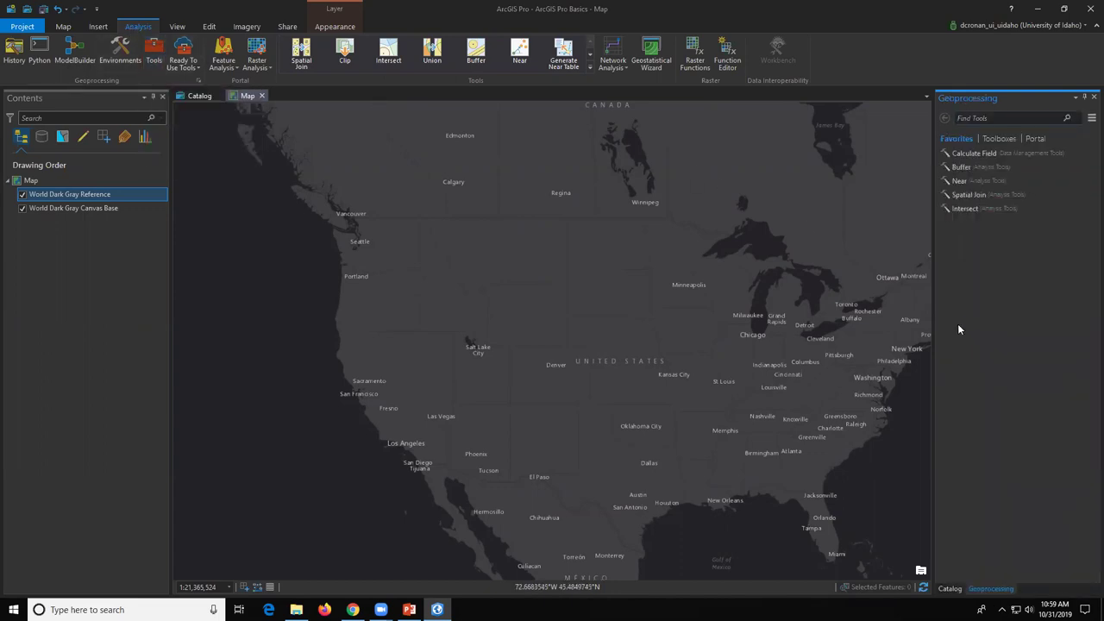
left_click_drag(931, 321, 821, 320)
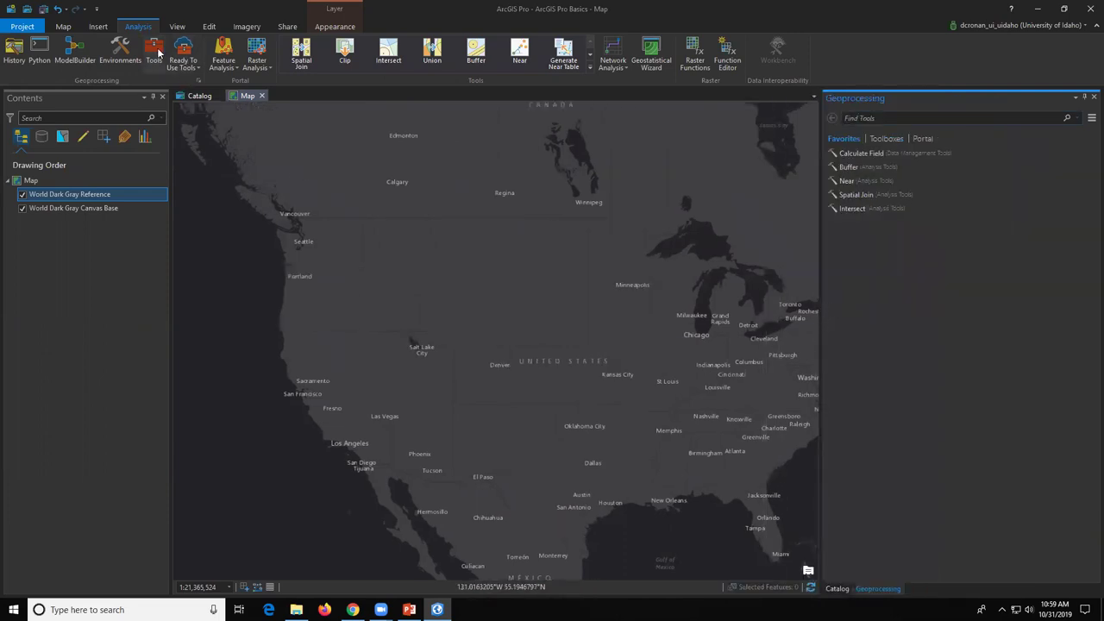
left_click(846, 590)
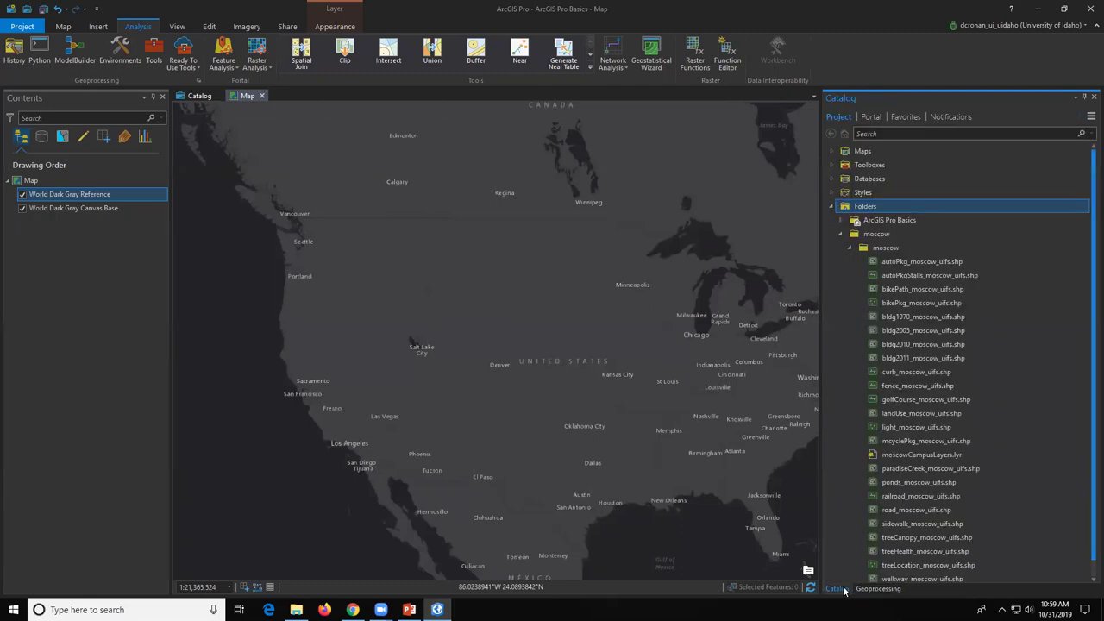
left_click(862, 589)
left_click(837, 589)
left_click(863, 590)
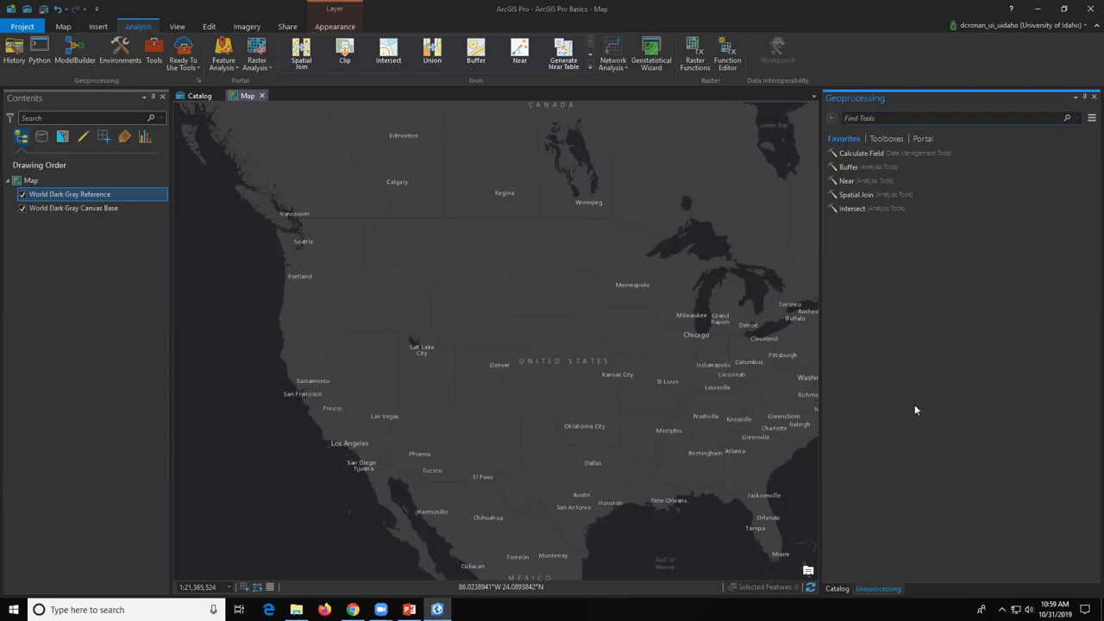
Step: Examine the favorite, toolbox and portal geoprocessing tools, including the contents of Analysis Tools and Data Management Tools
left_click(868, 126)
left_click(884, 139)
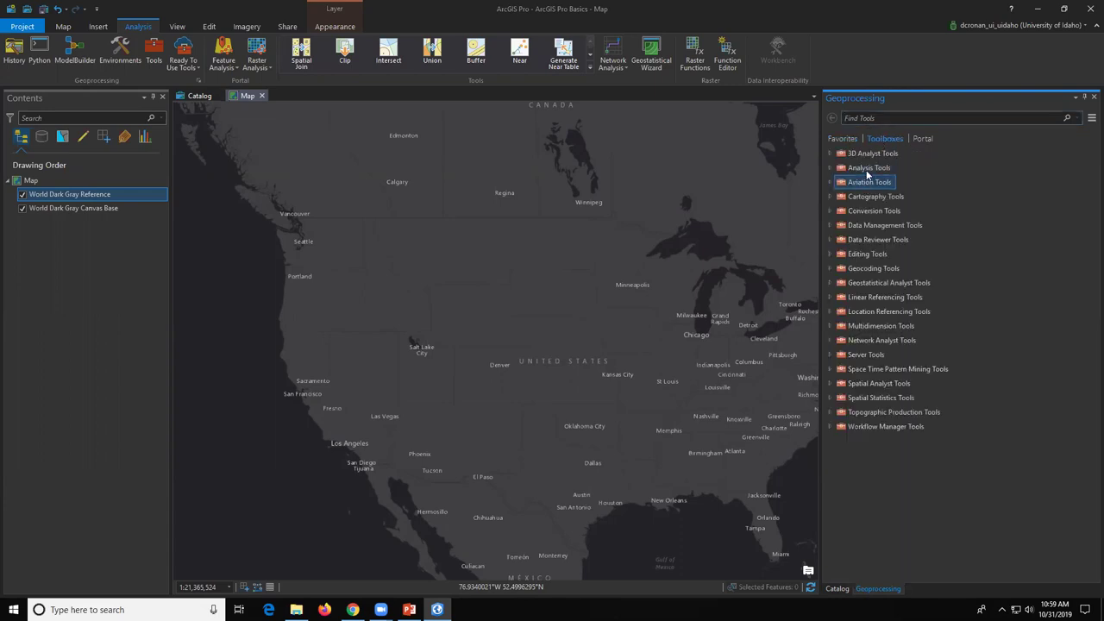
left_click(850, 142)
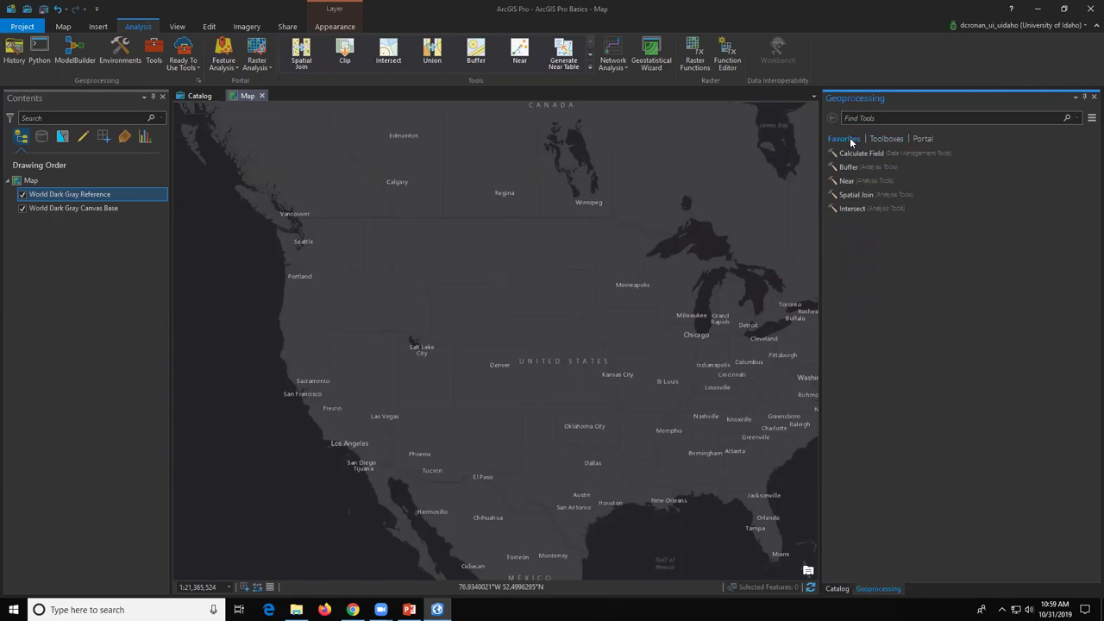
left_click(881, 139)
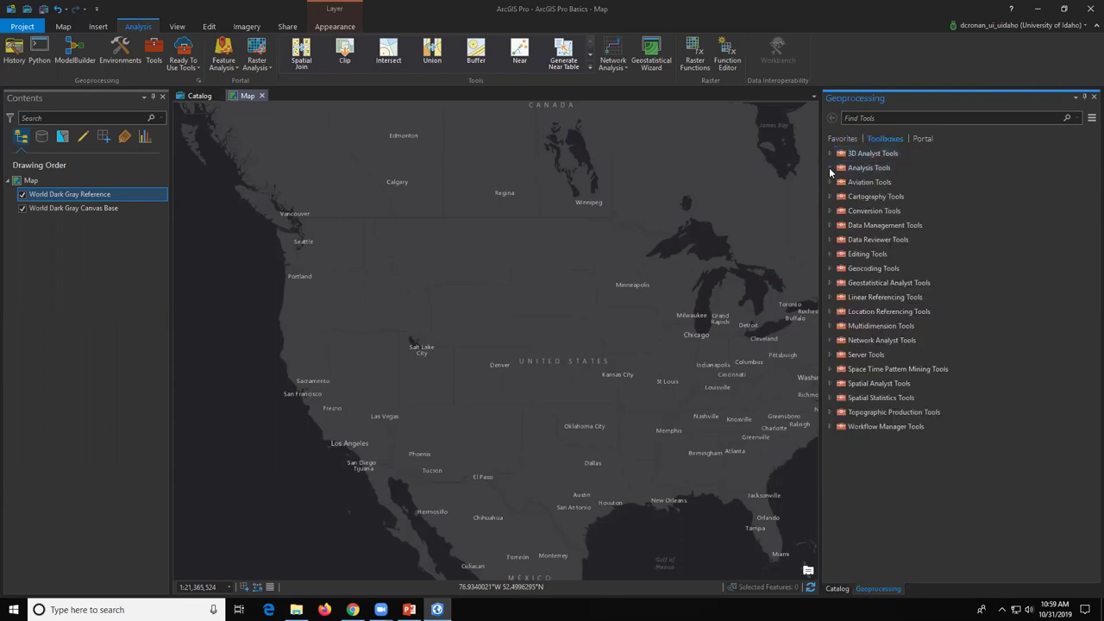
left_click(831, 168)
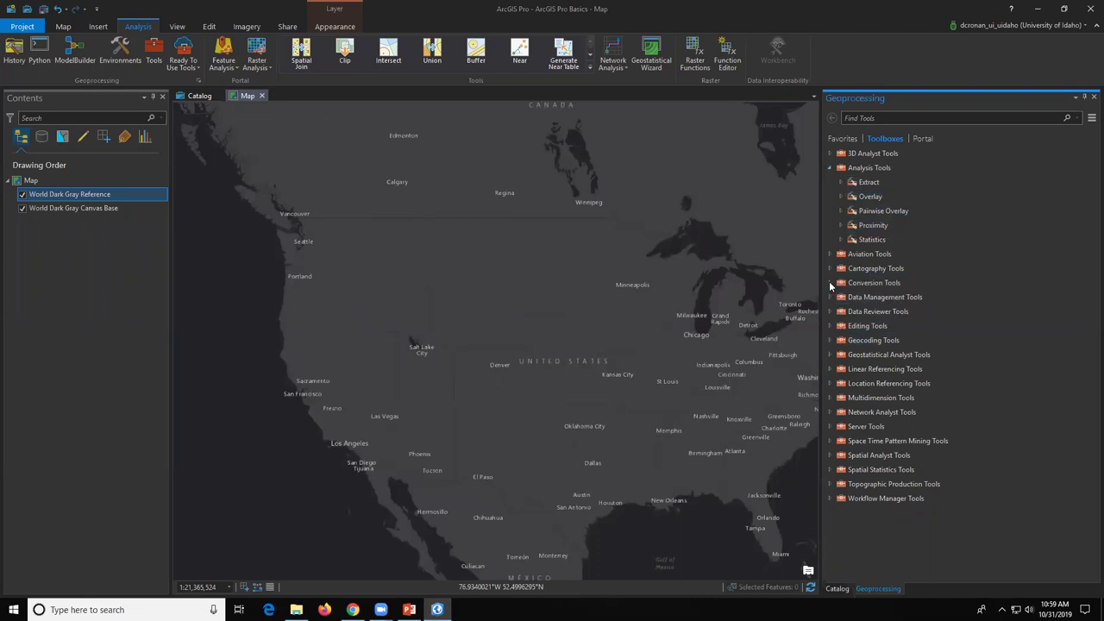
left_click(831, 283)
left_click(831, 285)
left_click(831, 297)
left_click(831, 297)
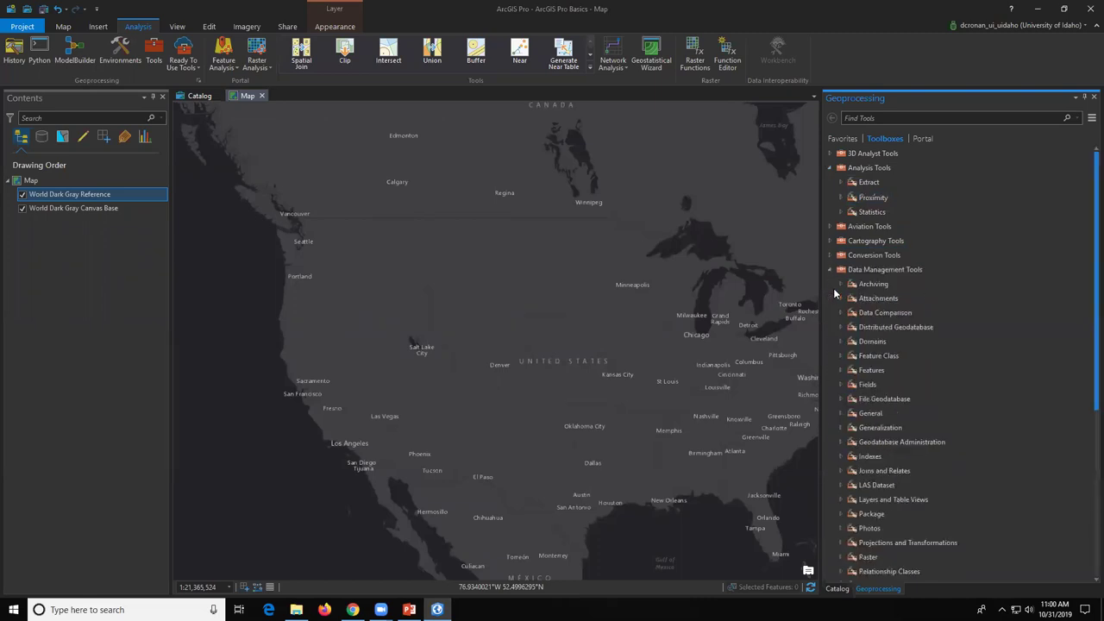
left_click(833, 295)
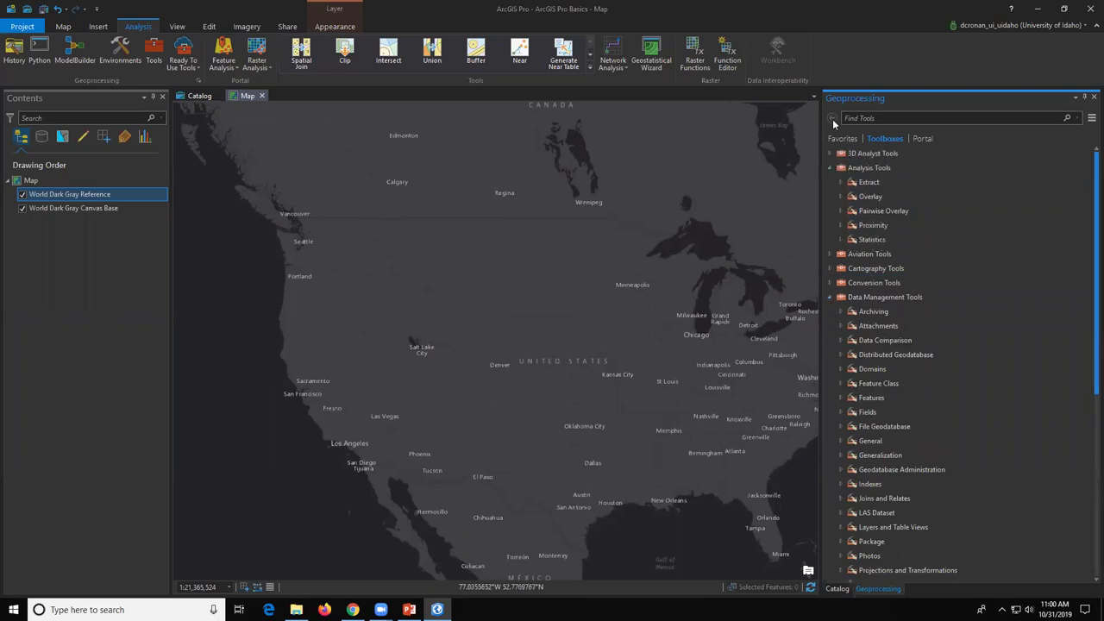
left_click(836, 139)
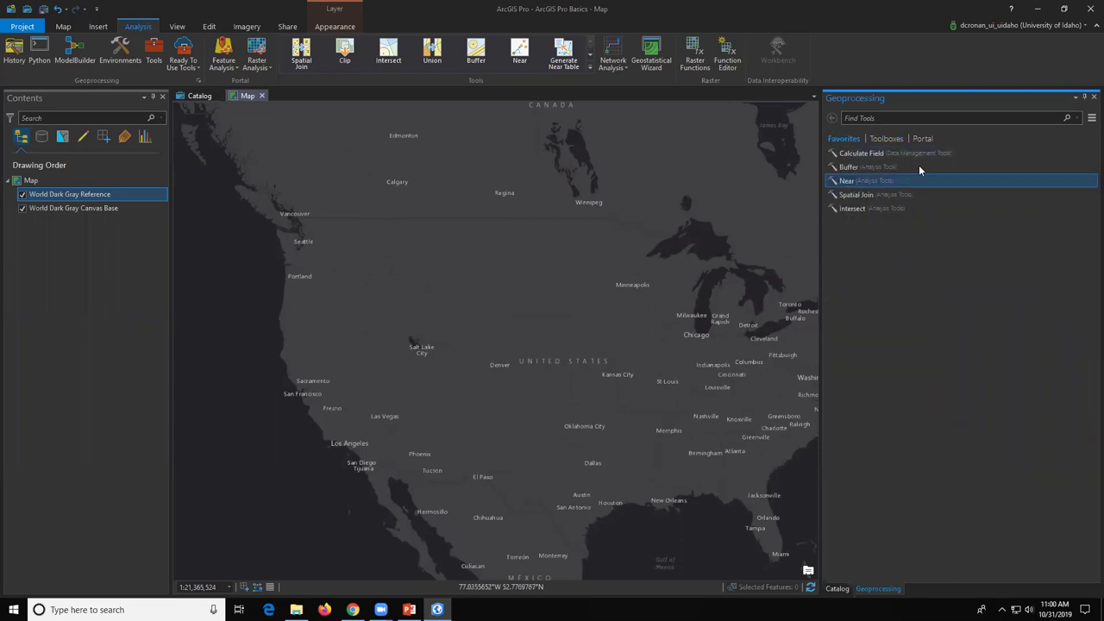
left_click(920, 139)
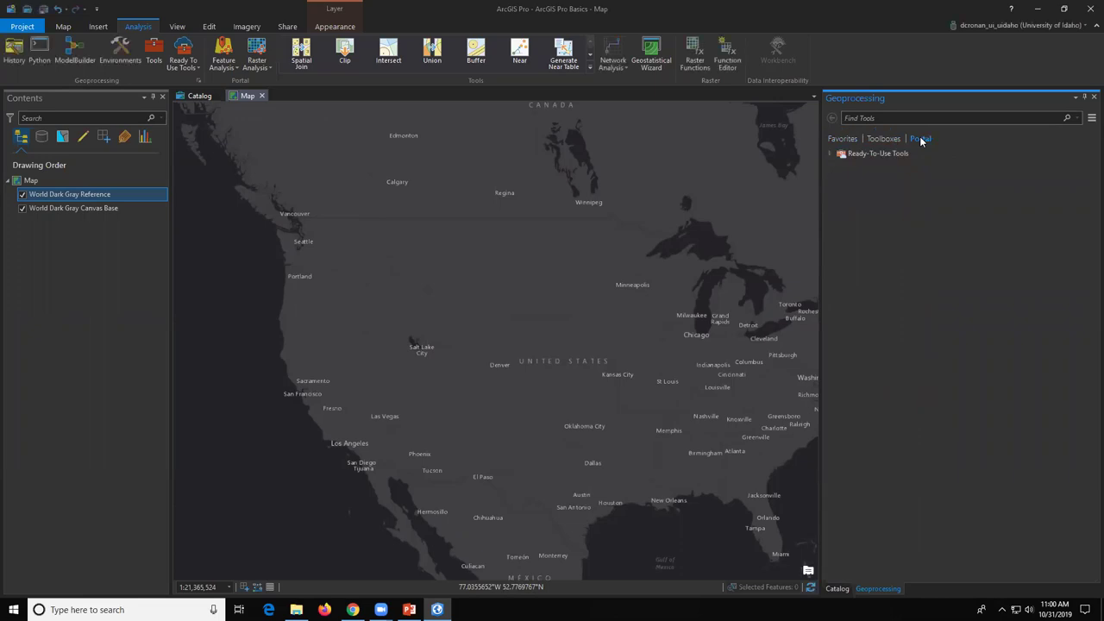
left_click(846, 141)
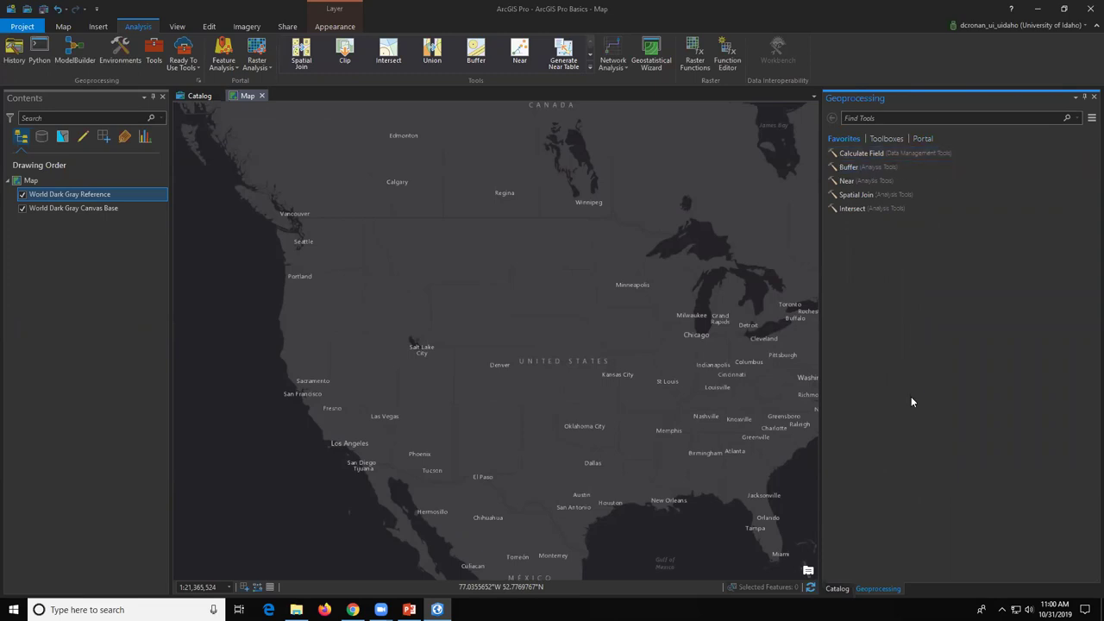
Step: Add the landUse_moscow_uifs.shp shapefile from the connected moscow folder to the current map and select its layer
left_click(838, 590)
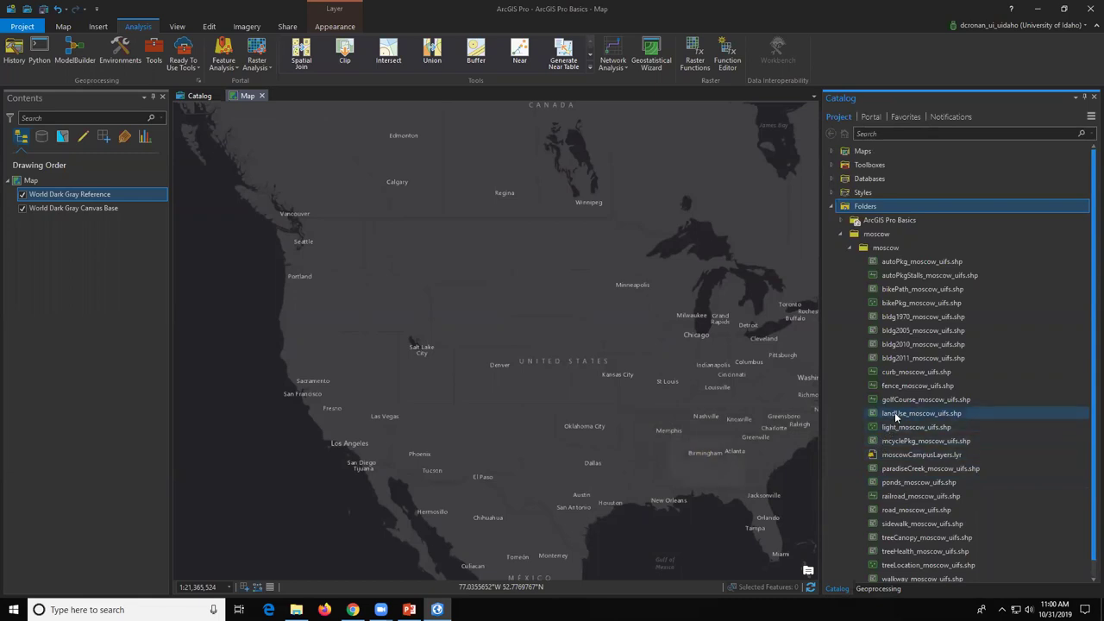
mouse_move(899, 415)
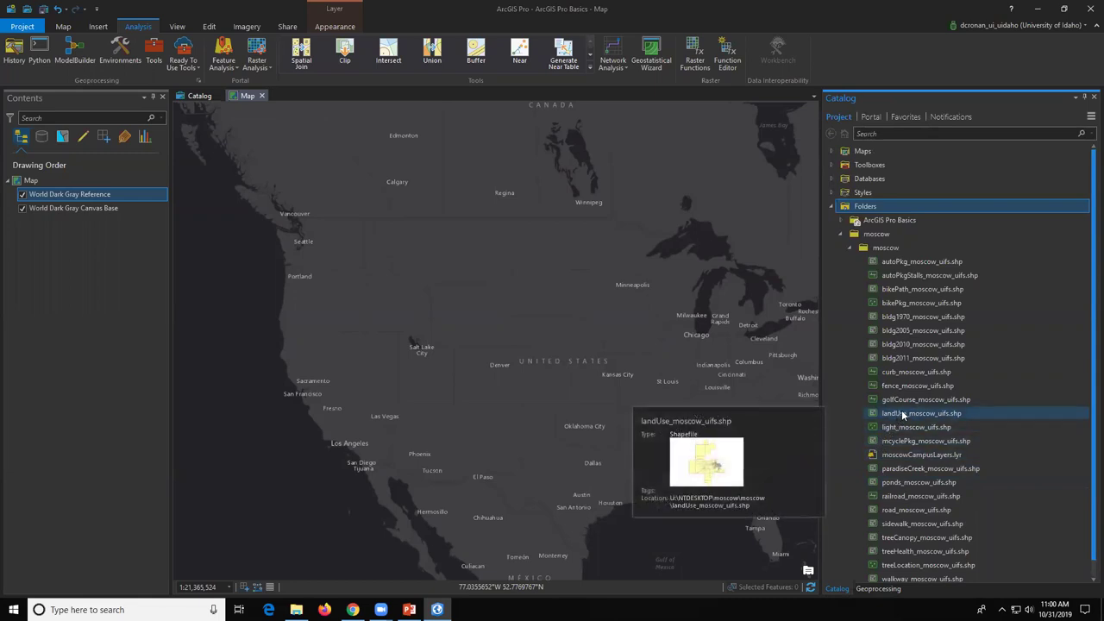
left_click(903, 414)
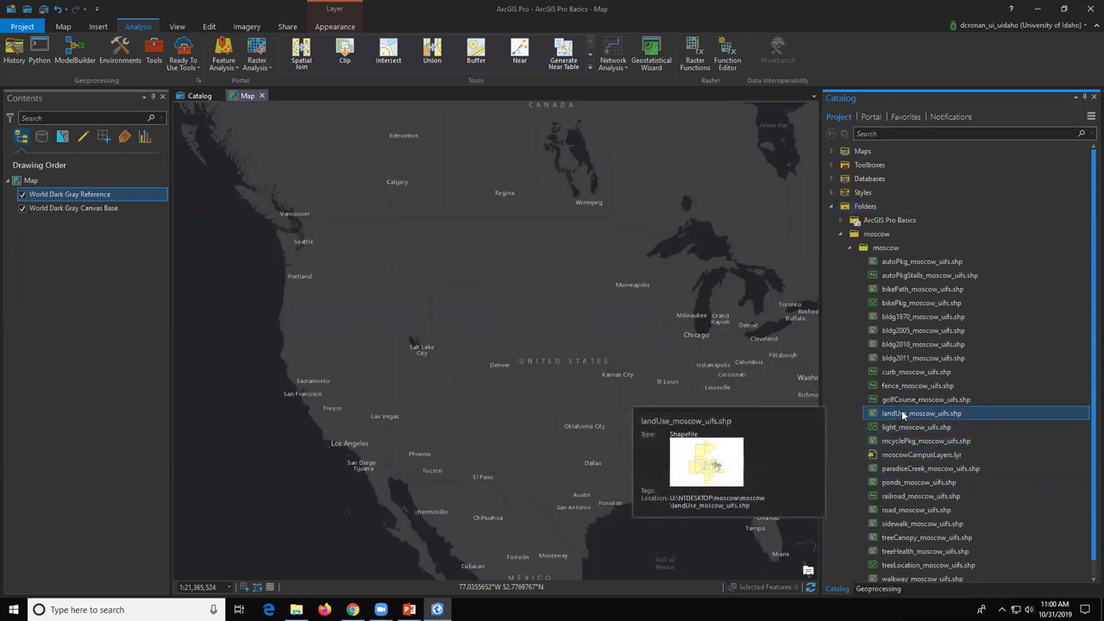
left_click_drag(903, 415, 682, 385)
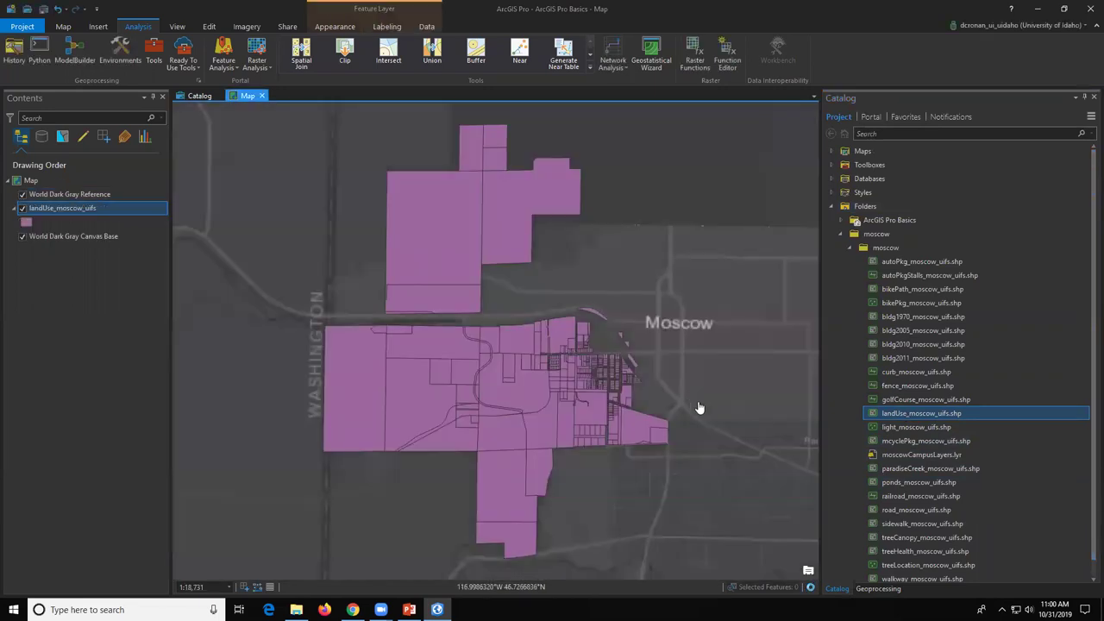
mouse_move(900, 418)
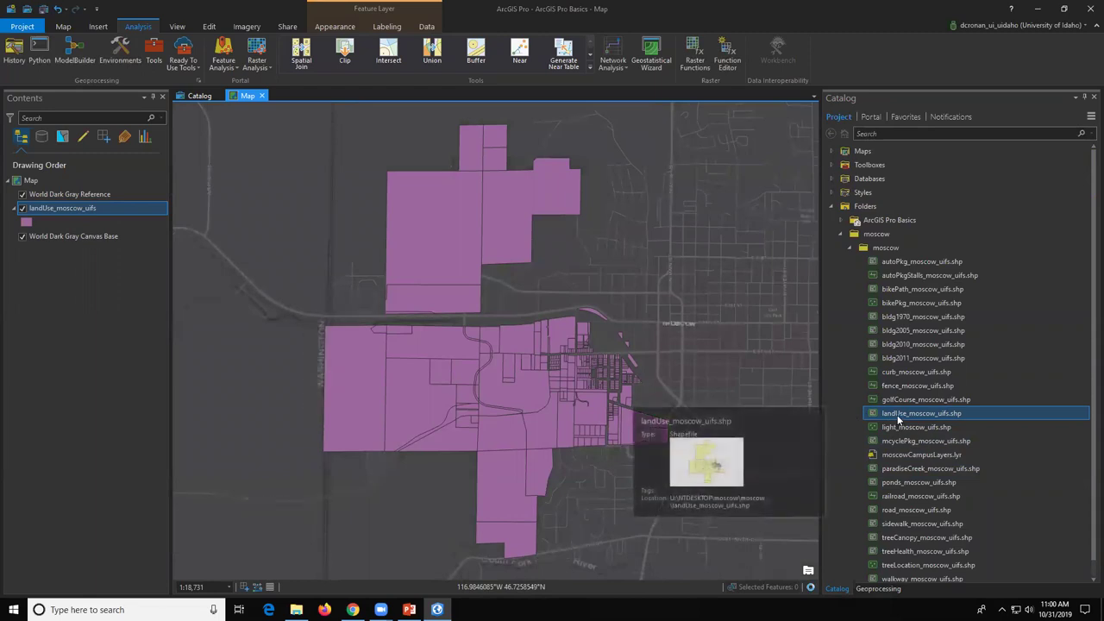
right_click(899, 418)
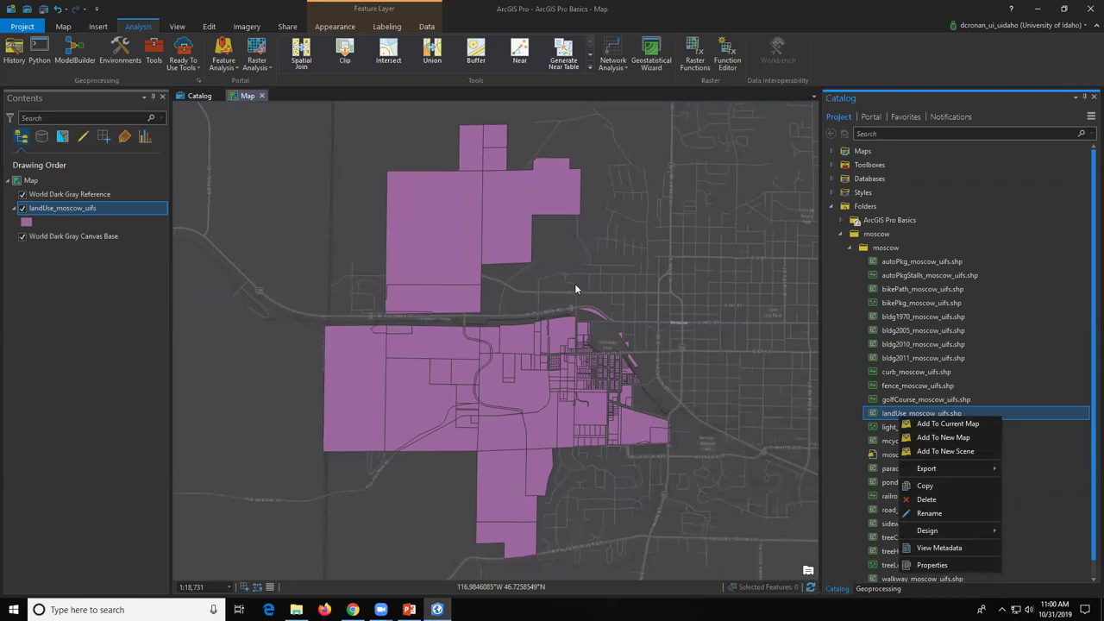
left_click(69, 207)
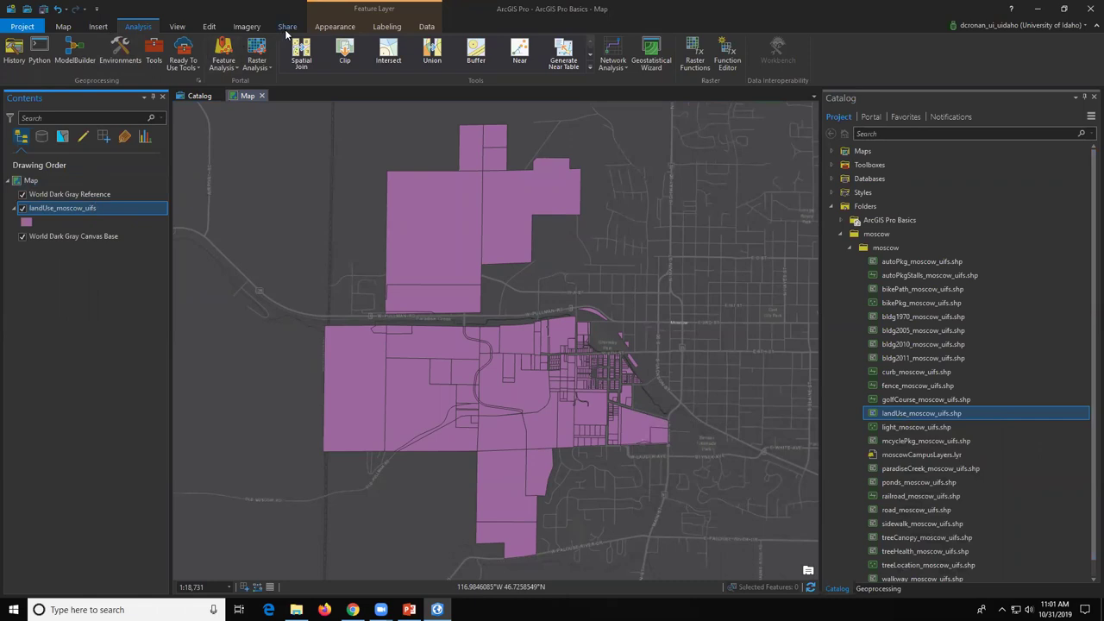
Step: Open the symbology settings of the landUse_moscow_uifs layer, review the available symbology types and show the layer's appearance options
right_click(94, 209)
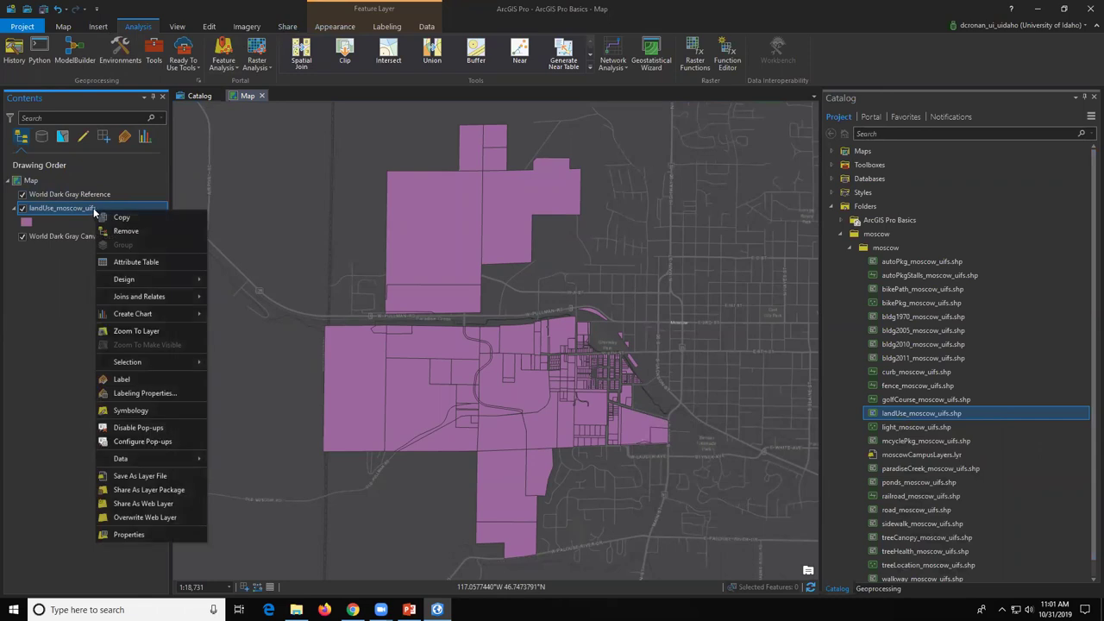
left_click(130, 411)
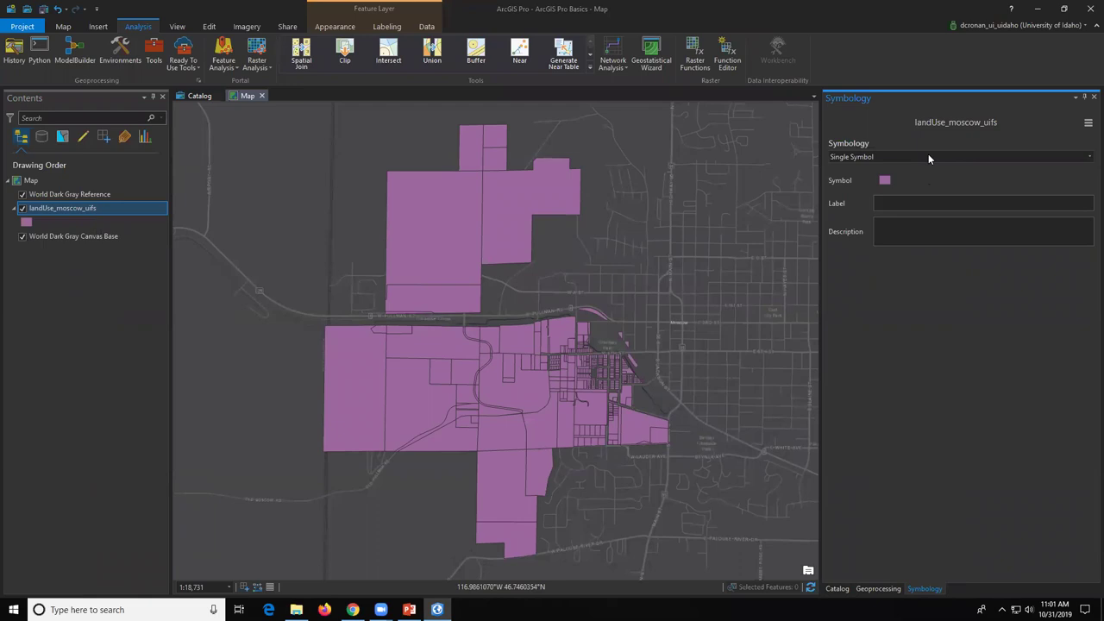
left_click(1087, 160)
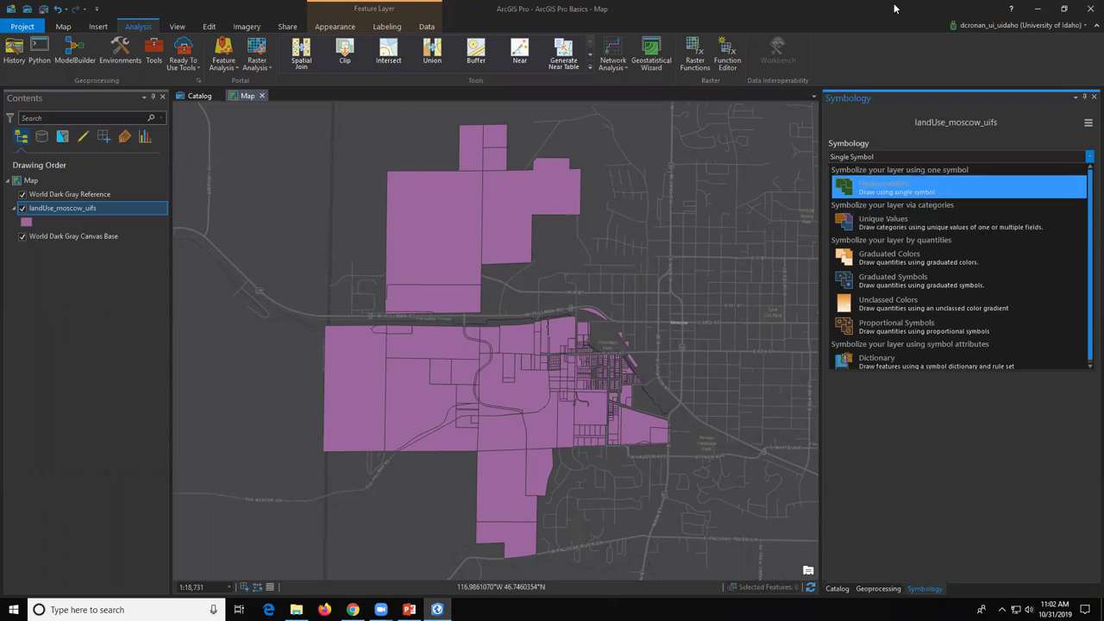
left_click(248, 27)
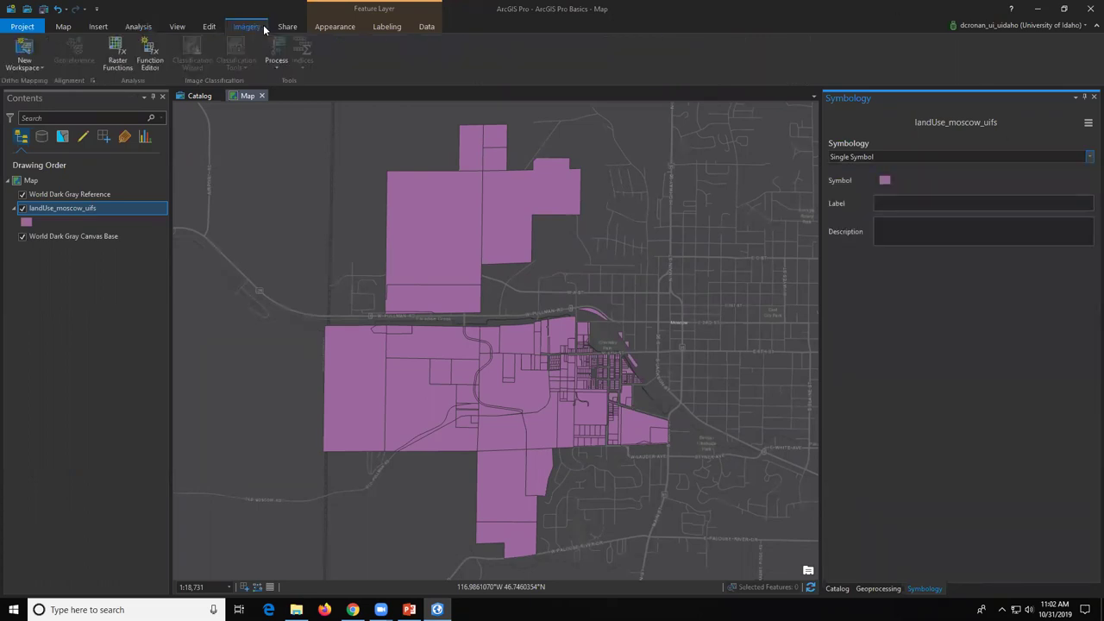
left_click(334, 27)
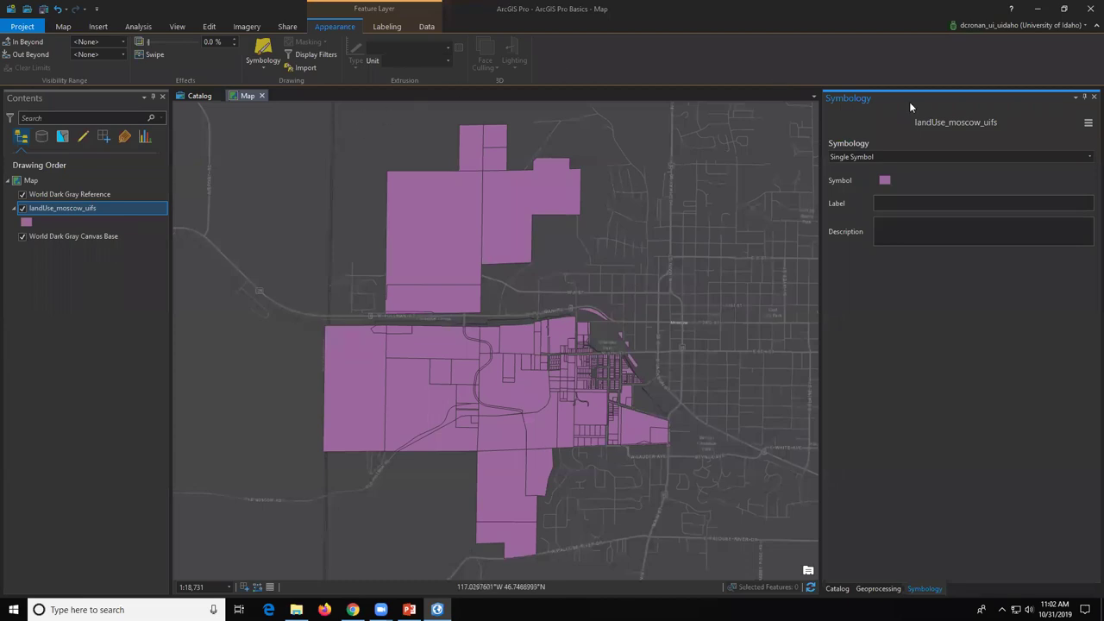
Step: Symbolize the landUse_moscow_uifs layer with Unique Values on the USETYPE field and set the layer transparency to 30%
left_click(1088, 157)
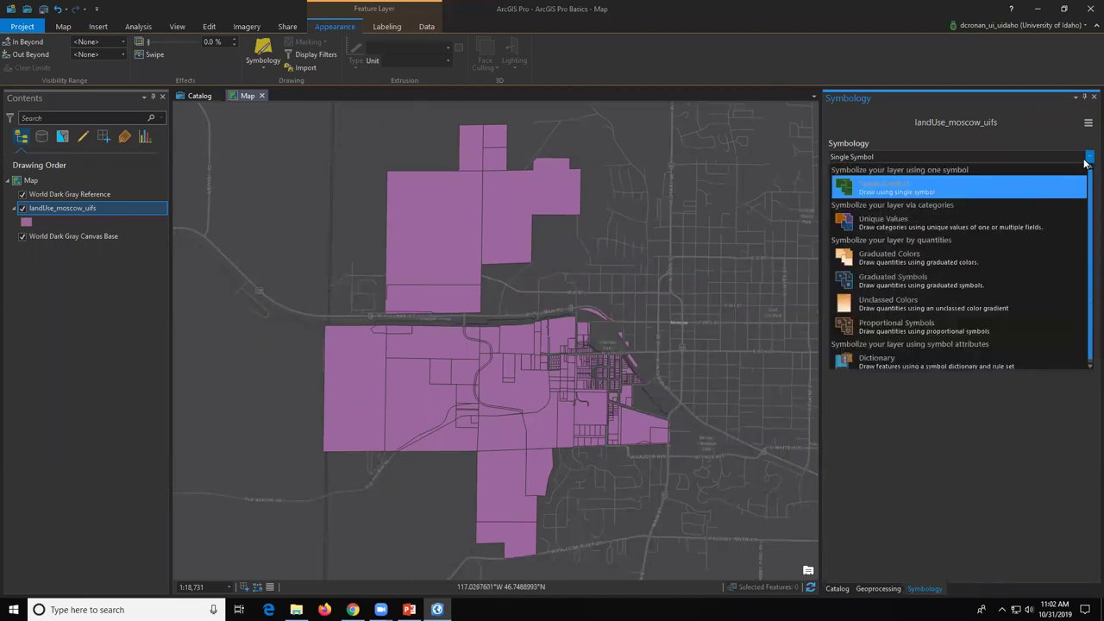
left_click(1011, 227)
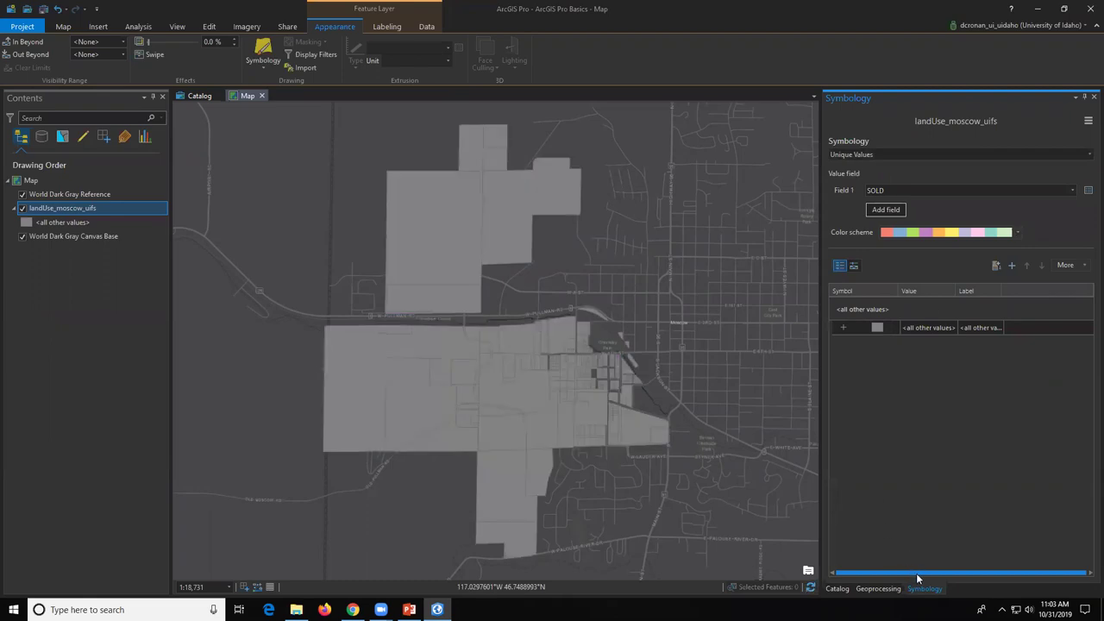
left_click(1073, 191)
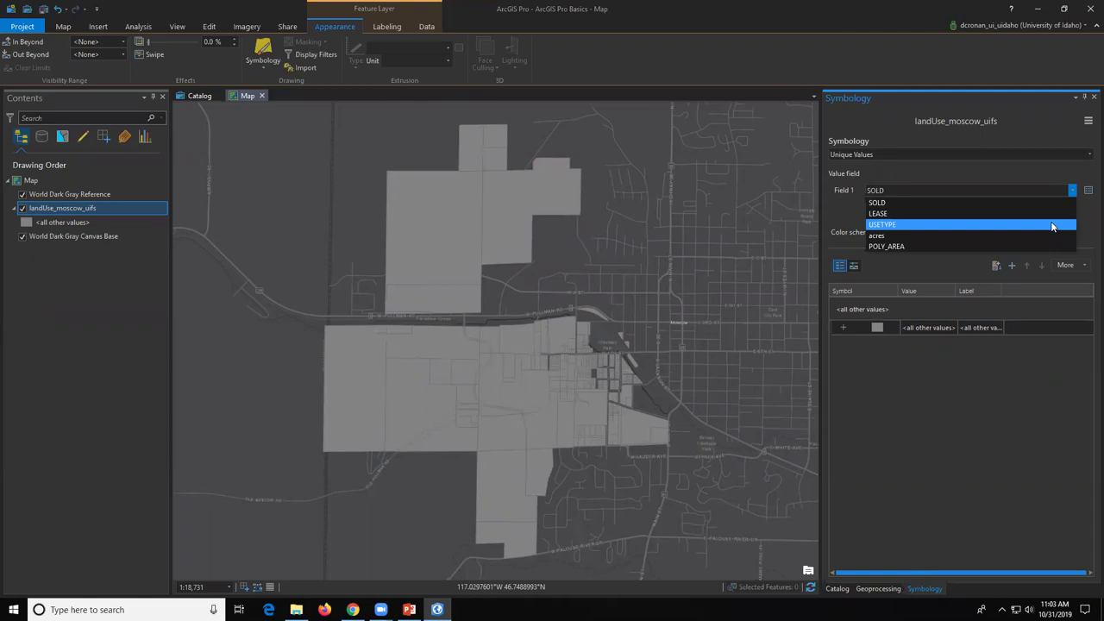
left_click(1051, 226)
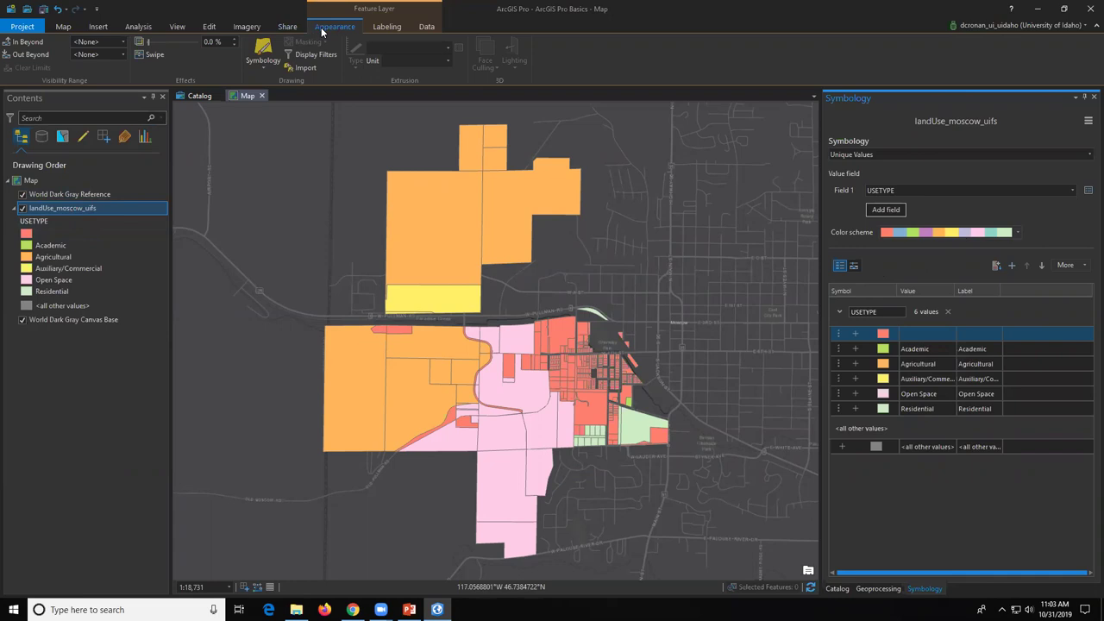
left_click(162, 41)
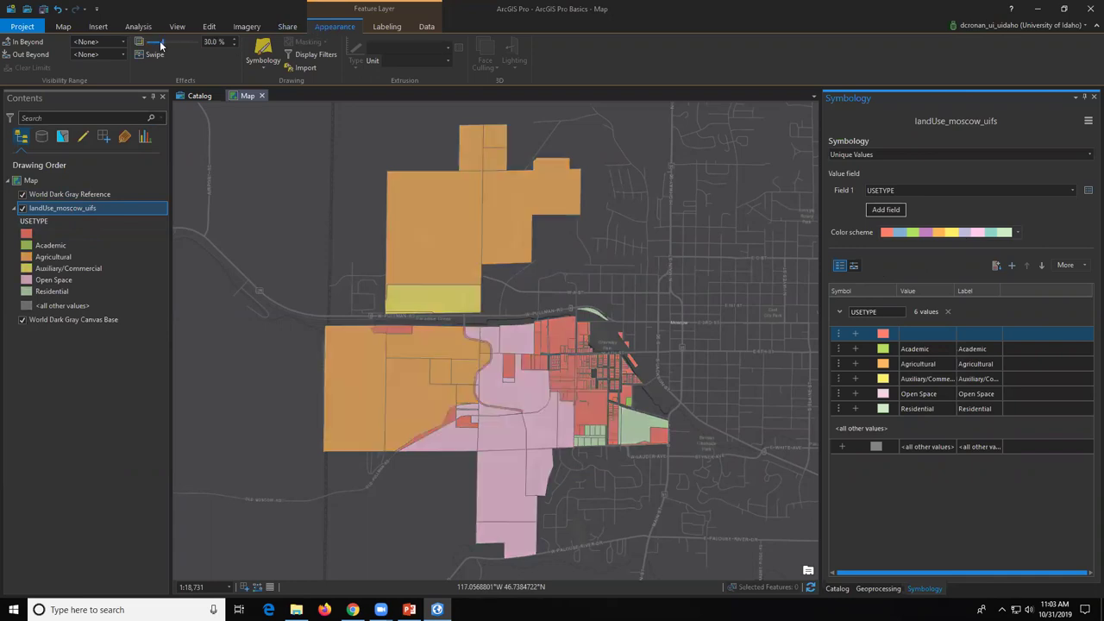
Step: Set the landUse_moscow_uifs layer transparency to 55% and apply an outline width of 1 pt to the Academic class symbol
left_click_drag(149, 45, 173, 49)
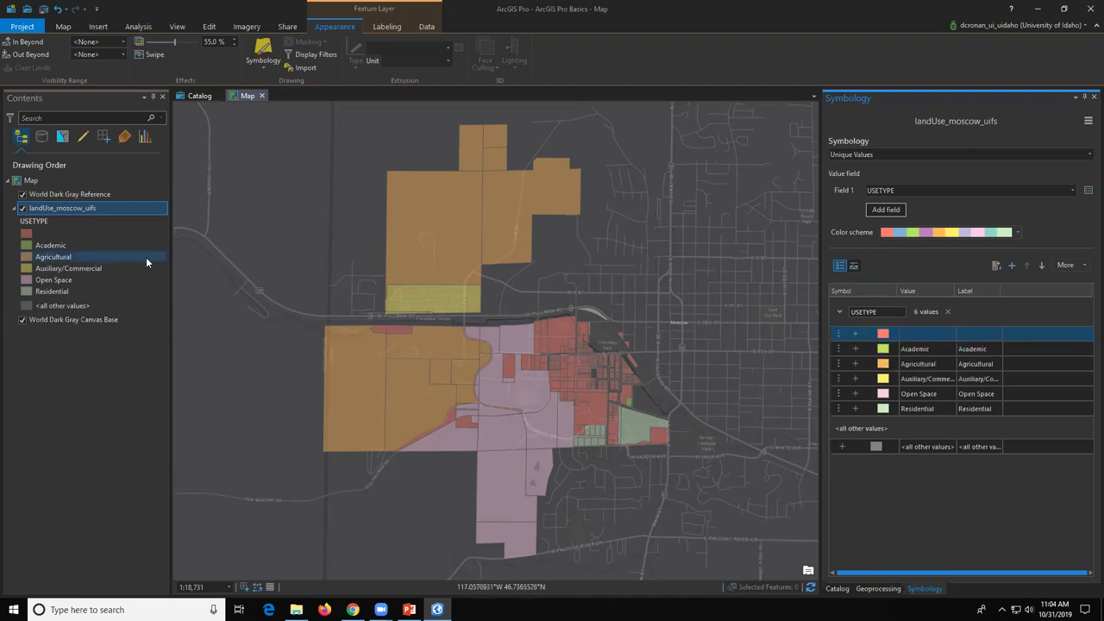
left_click(26, 234)
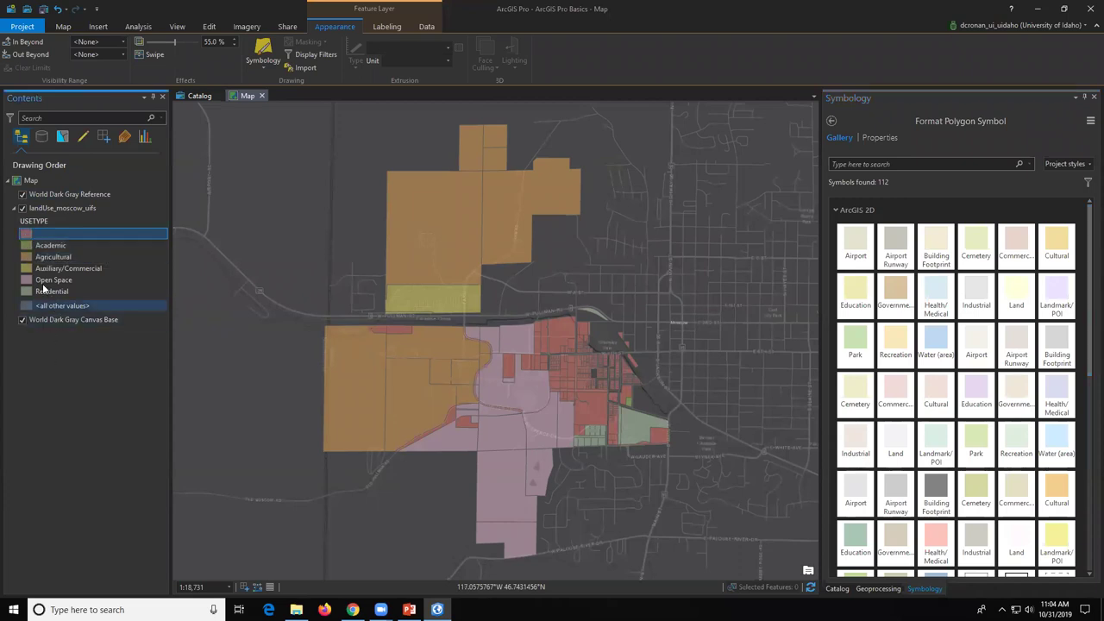
left_click(31, 246)
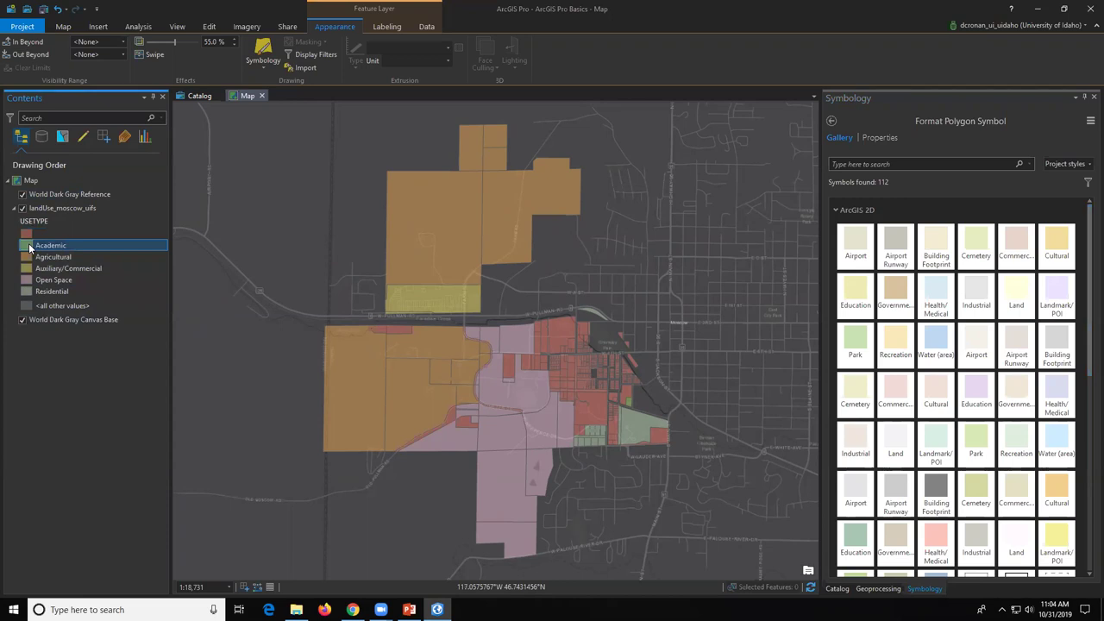
left_click(878, 138)
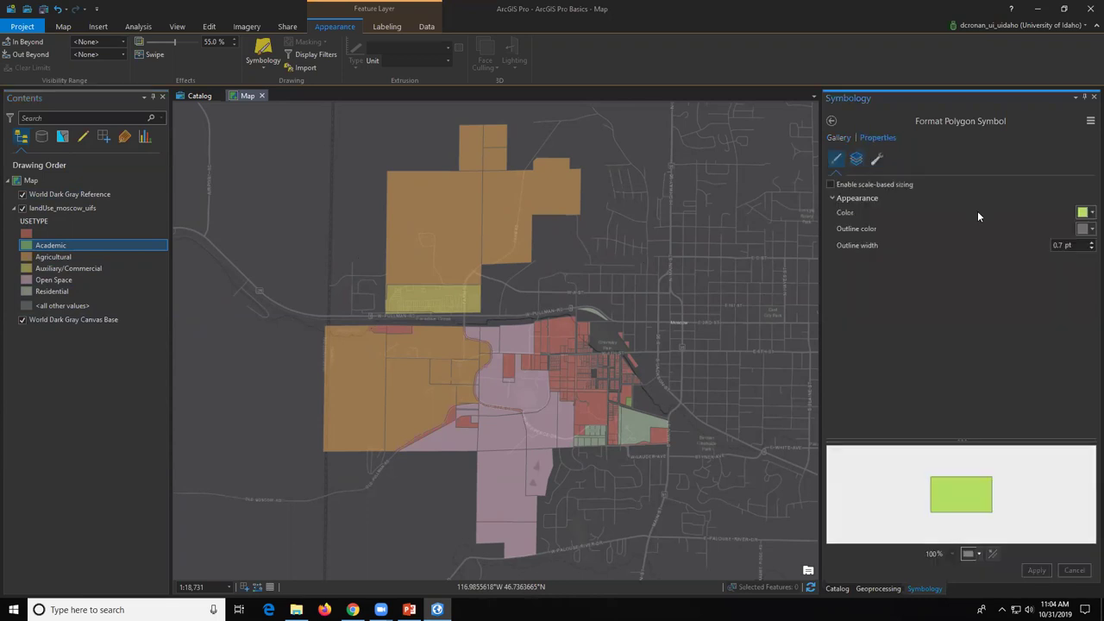
left_click(1091, 230)
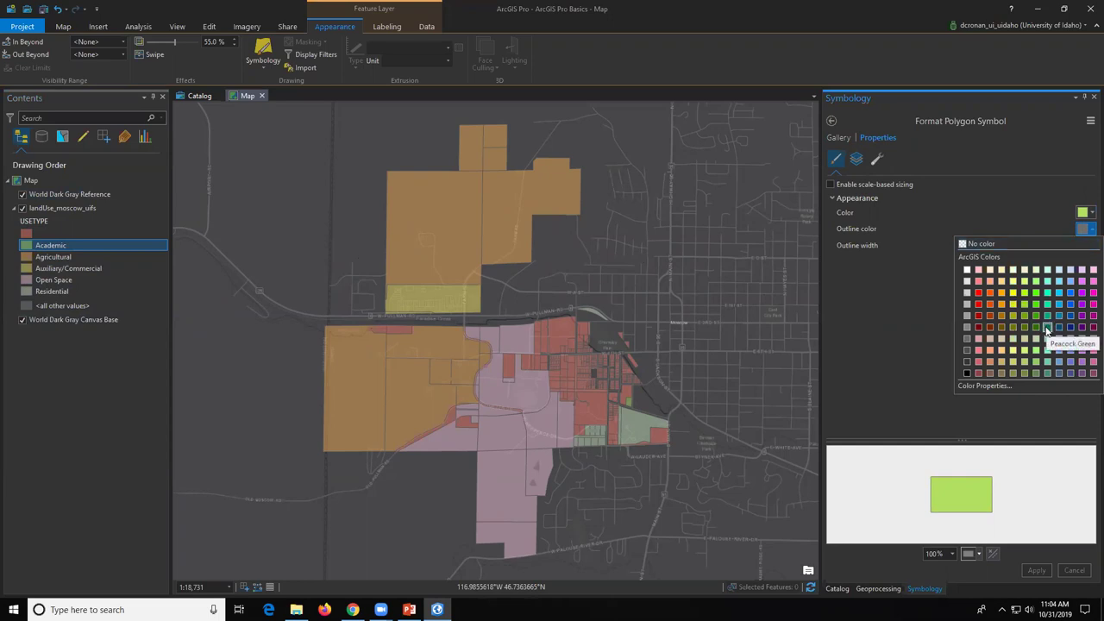
left_click(858, 303)
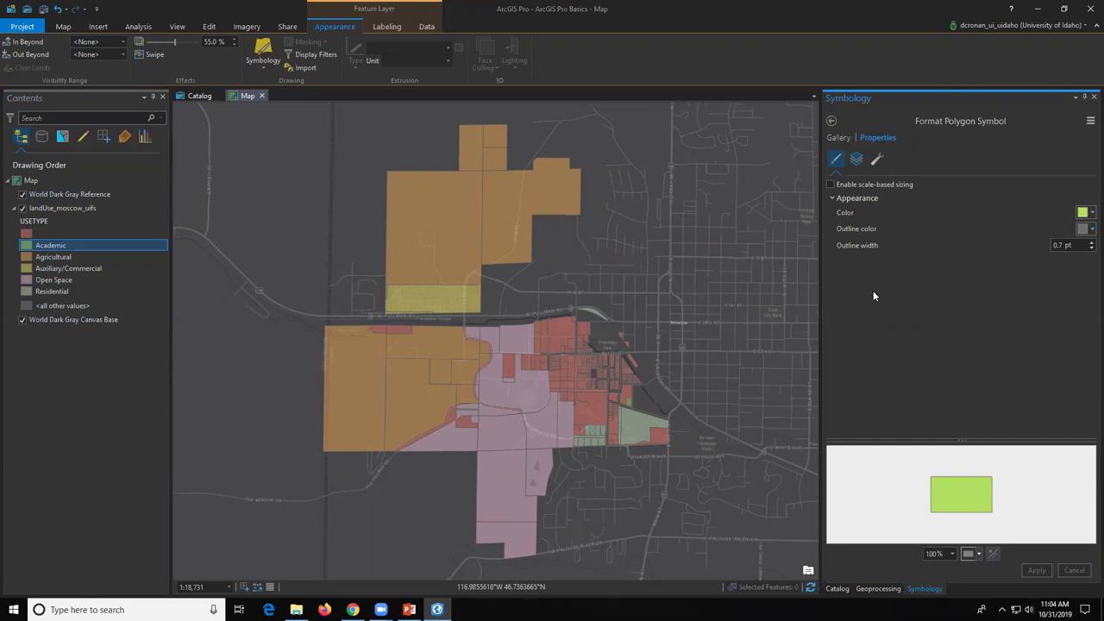
left_click(1089, 243)
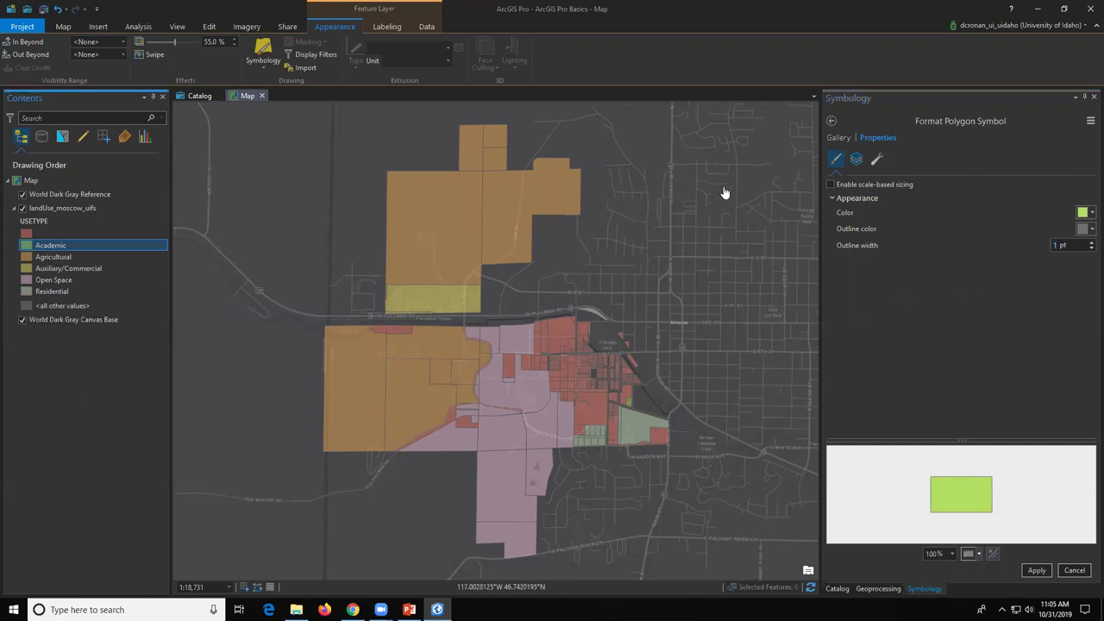
left_click(839, 137)
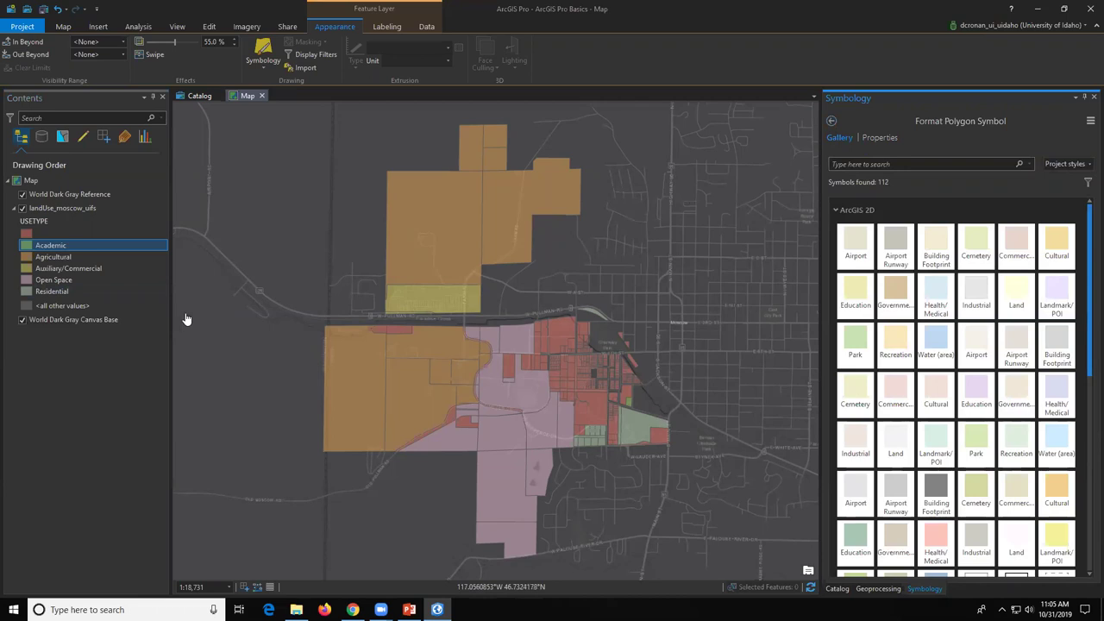
left_click(37, 208)
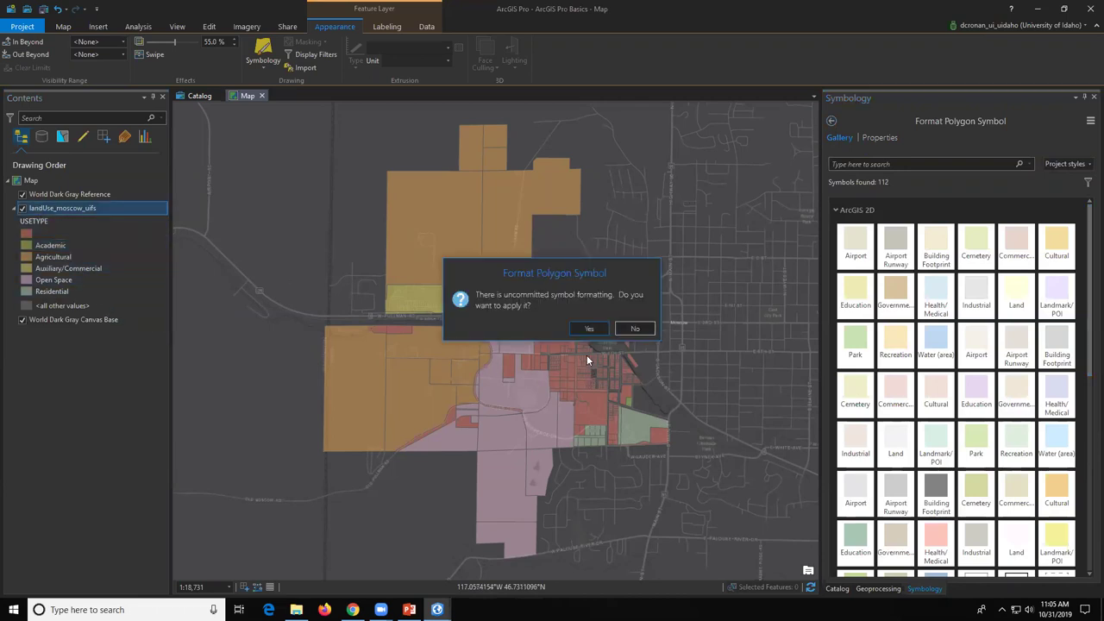
left_click(589, 329)
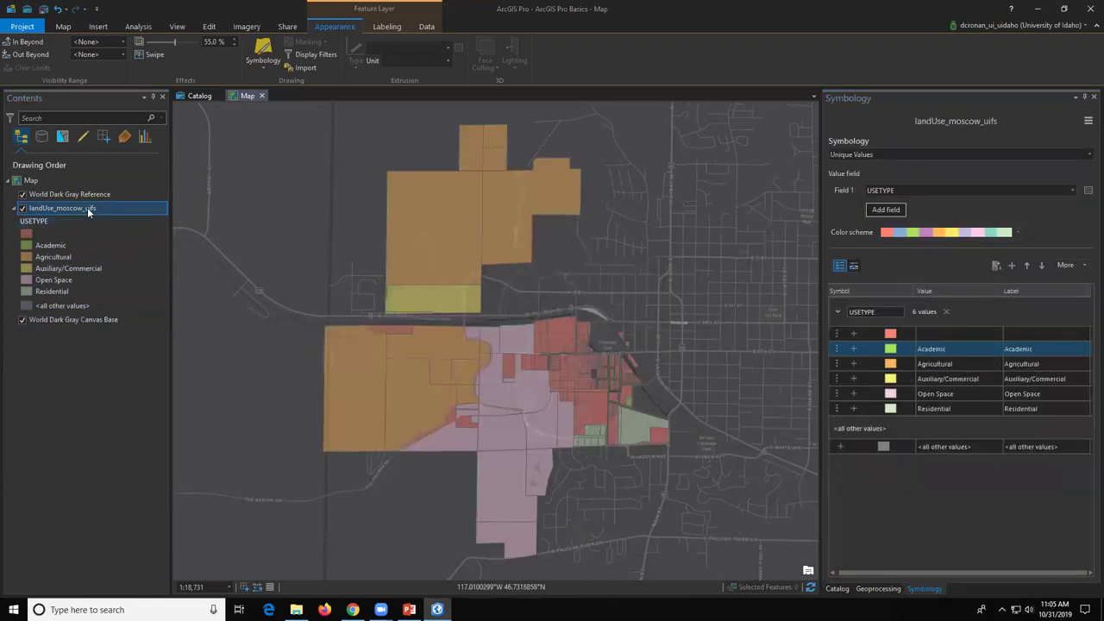
Step: Examine the data source, extent and spatial reference in the landUse_moscow_uifs layer properties
right_click(81, 207)
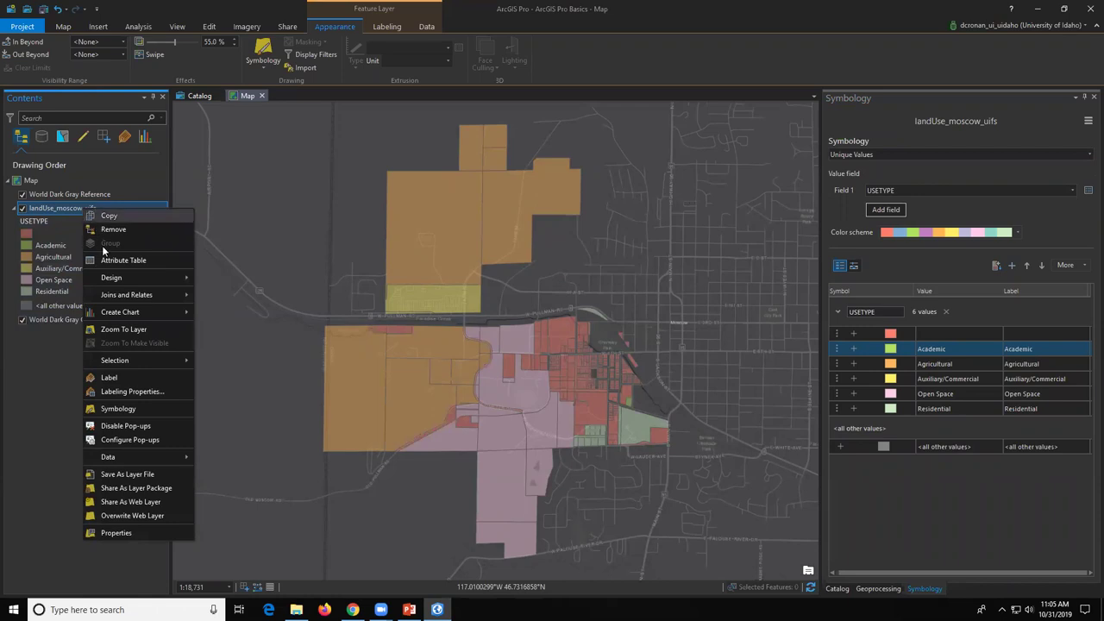
left_click(110, 533)
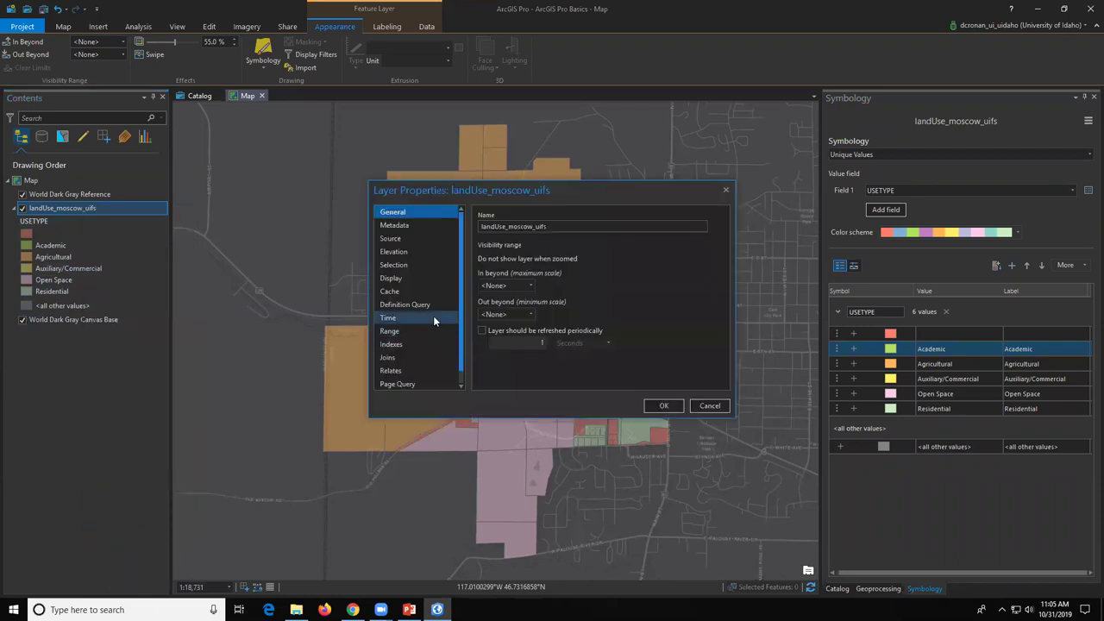
left_click(414, 239)
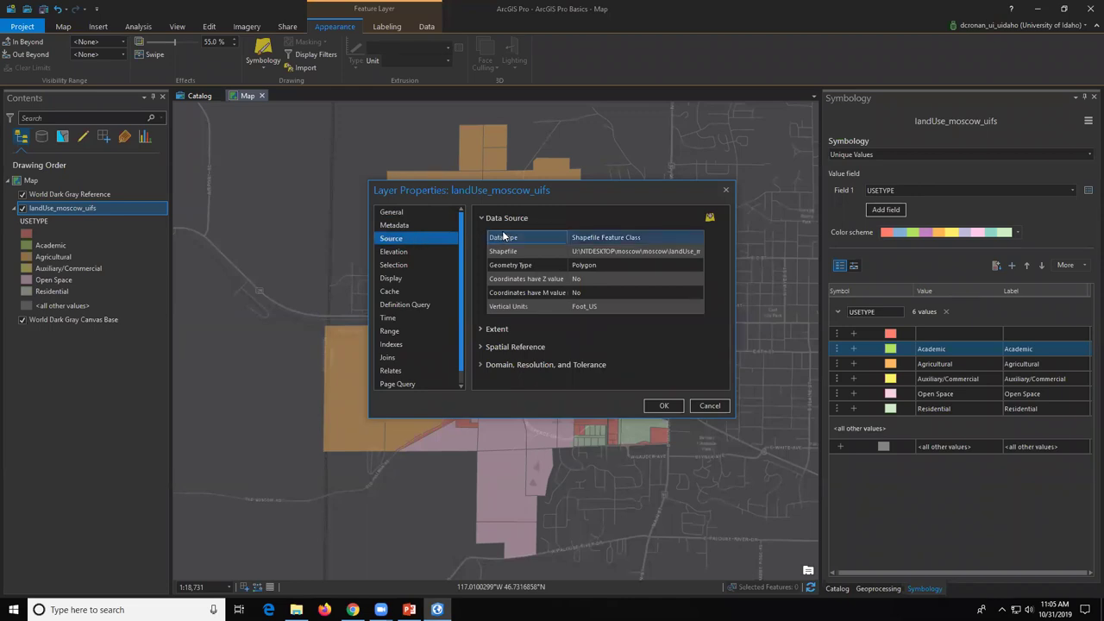
left_click(493, 329)
scroll(493, 330, "down", 1)
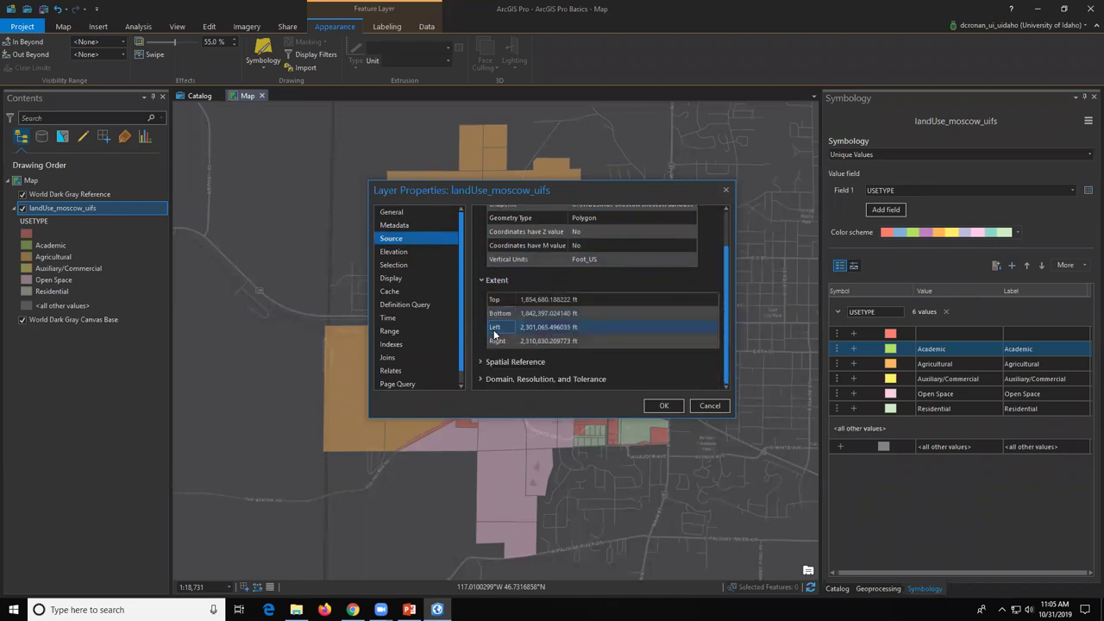
left_click(486, 362)
scroll(498, 343, "down", 3)
scroll(499, 347, "up", 2)
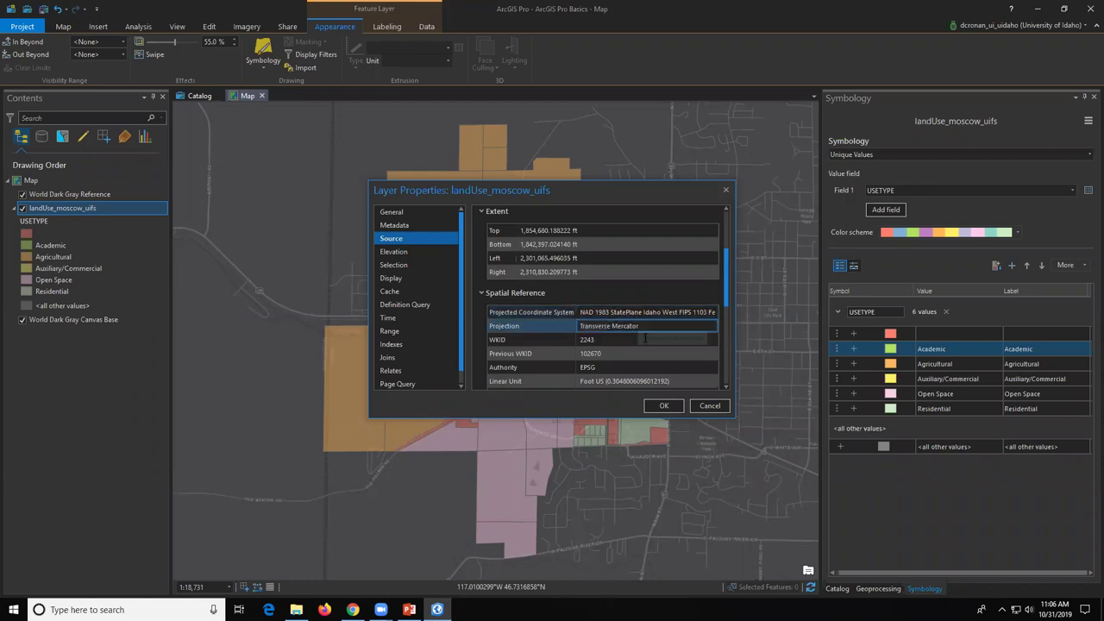
left_click(665, 406)
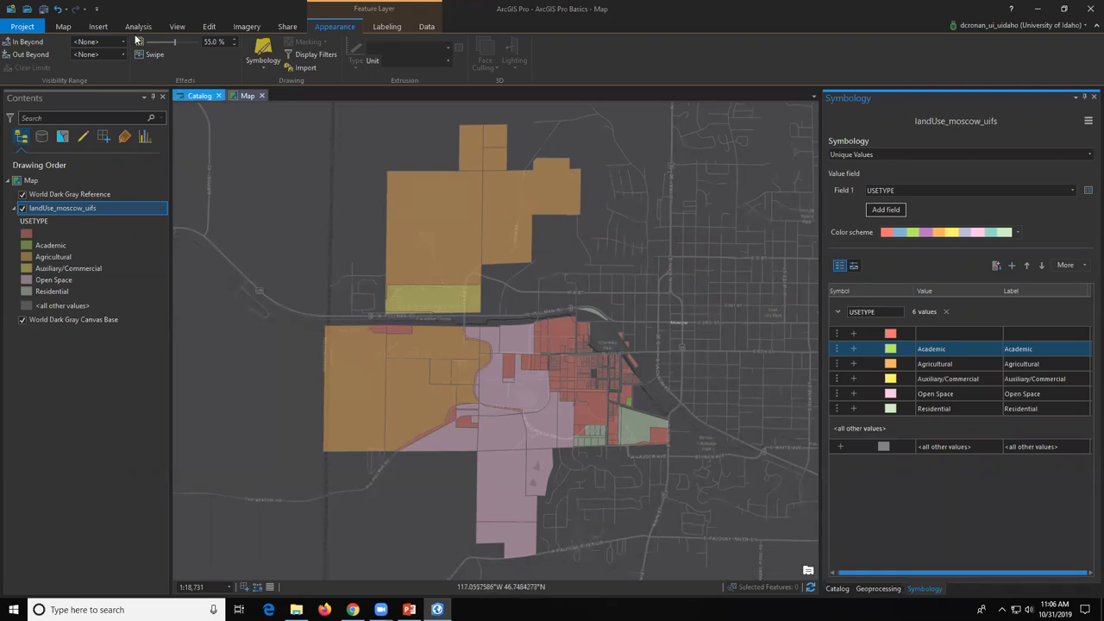
Step: Select the northern block of agricultural and auxiliary/commercial parcels on the map with a rectangle selection
left_click(63, 26)
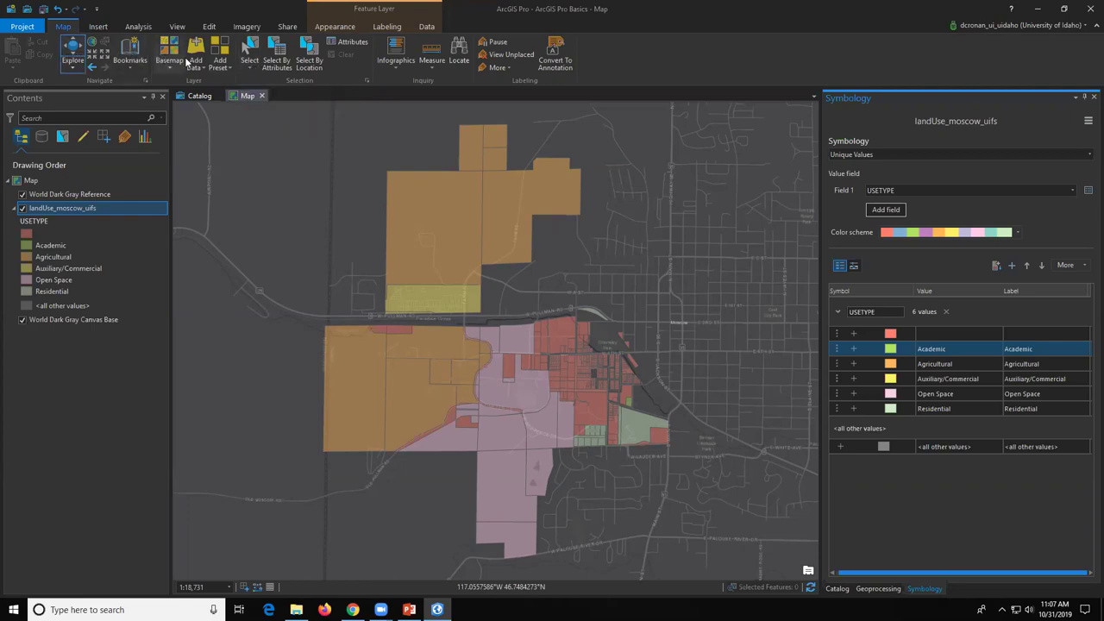
left_click(251, 69)
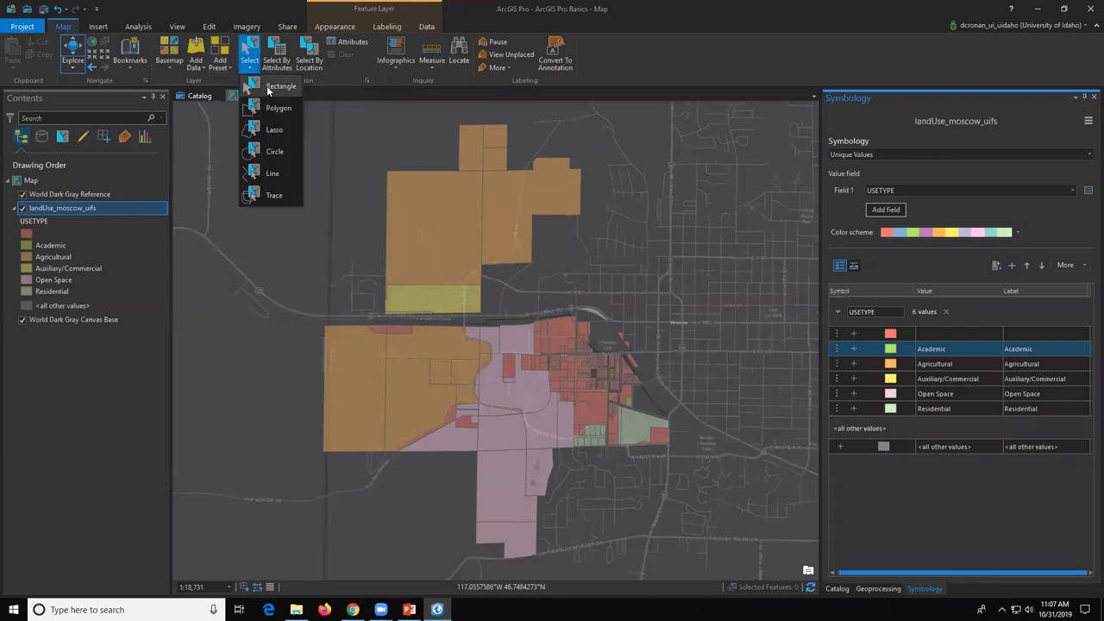
left_click(270, 88)
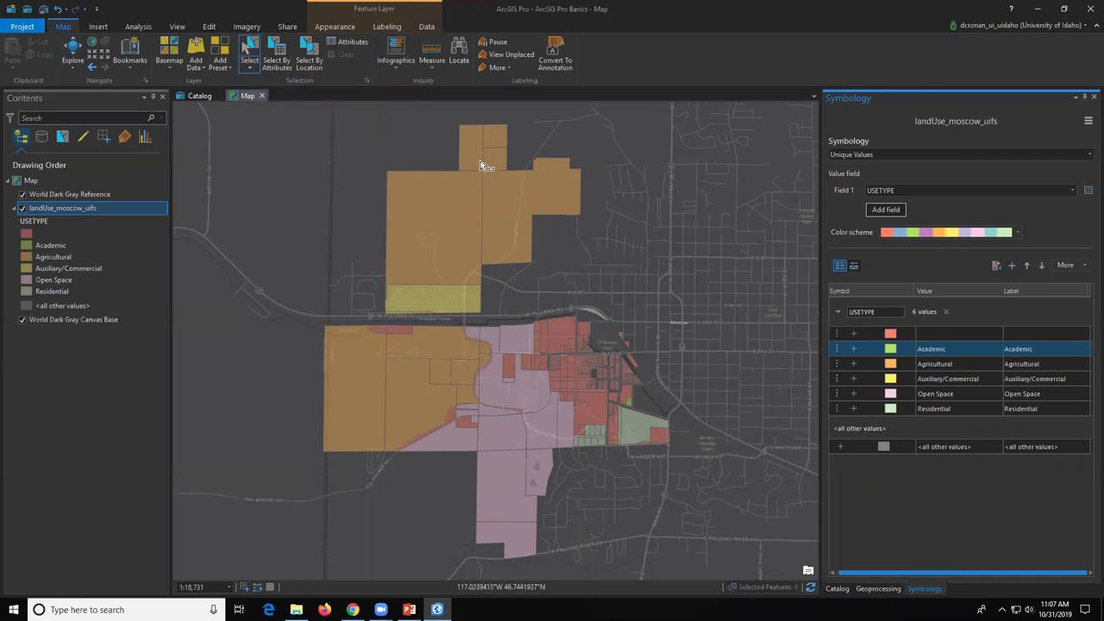
left_click_drag(569, 147, 440, 294)
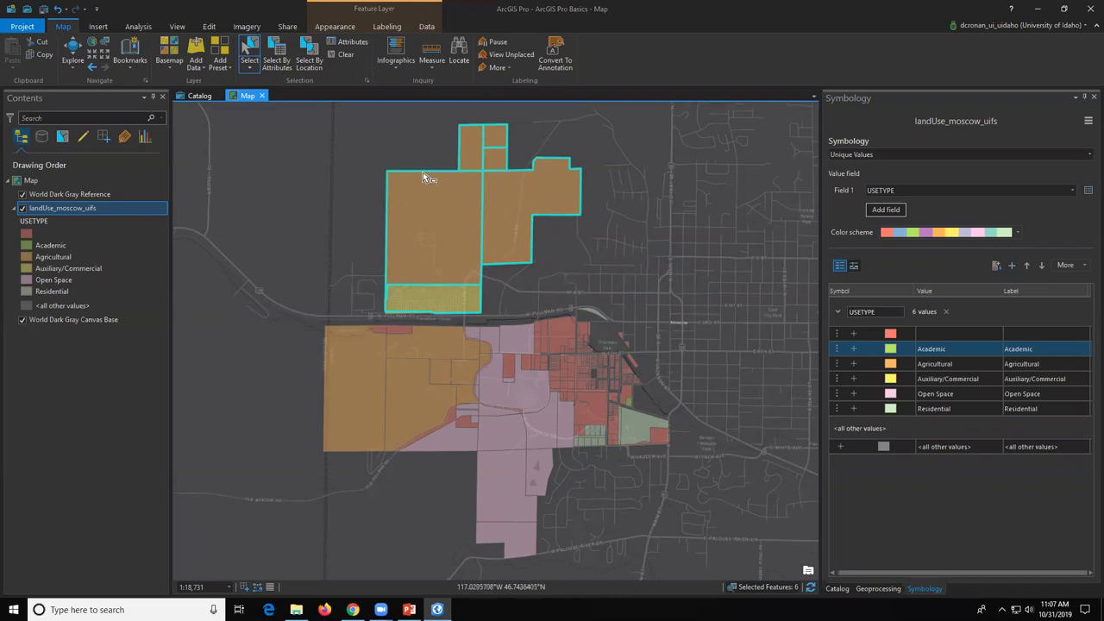
Step: Open the landUse_moscow_uifs attribute table, enlarge it to show more rows and clear the feature selection
right_click(73, 210)
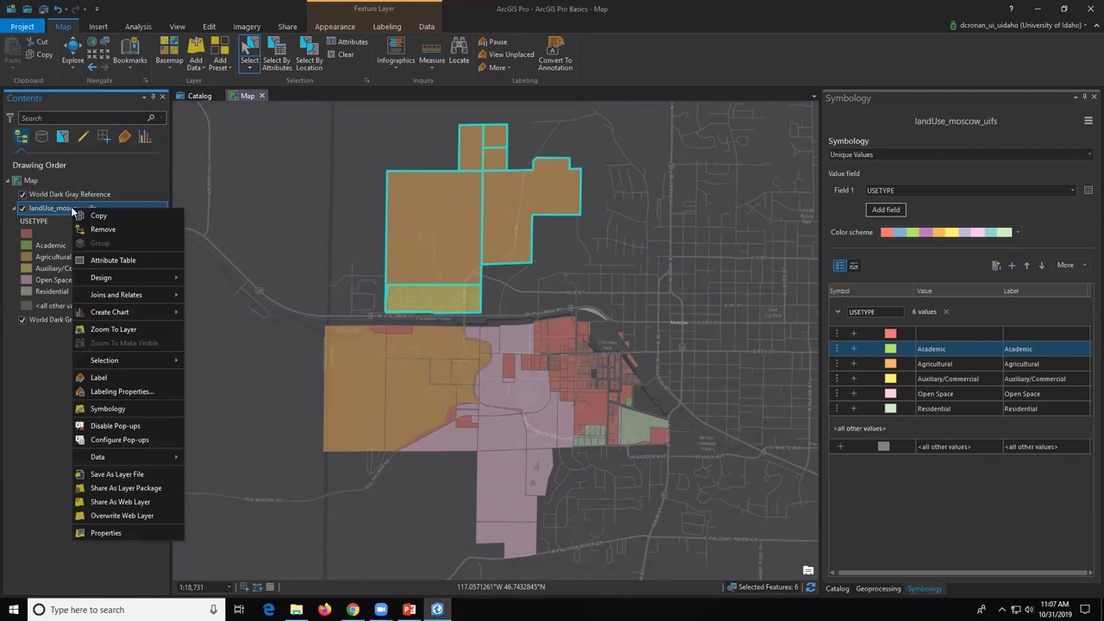
left_click(107, 260)
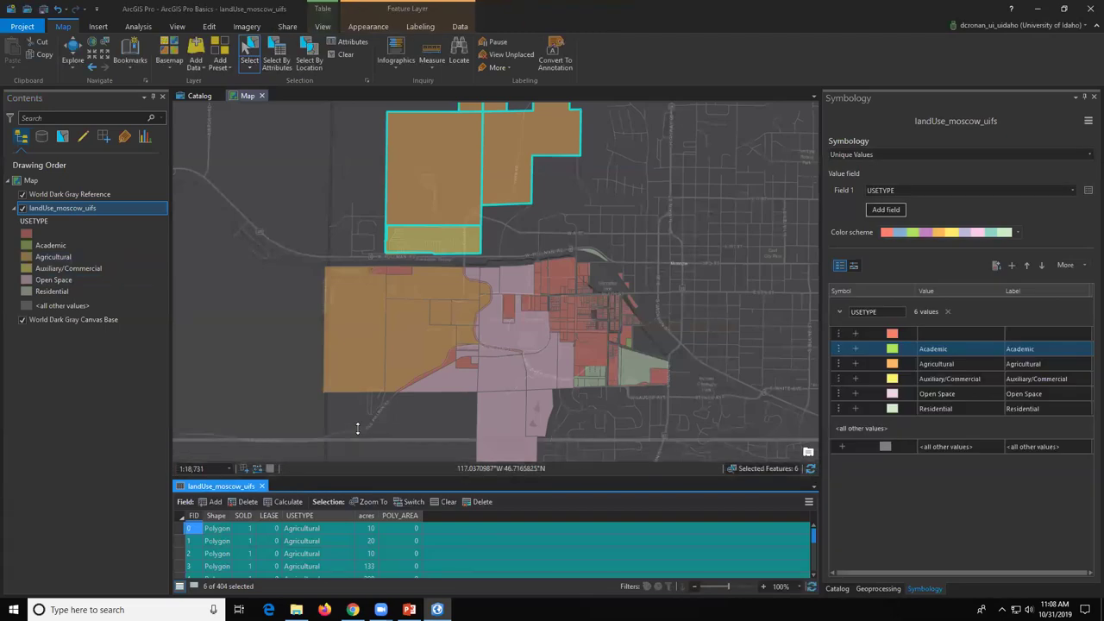
left_click_drag(357, 378, 358, 378)
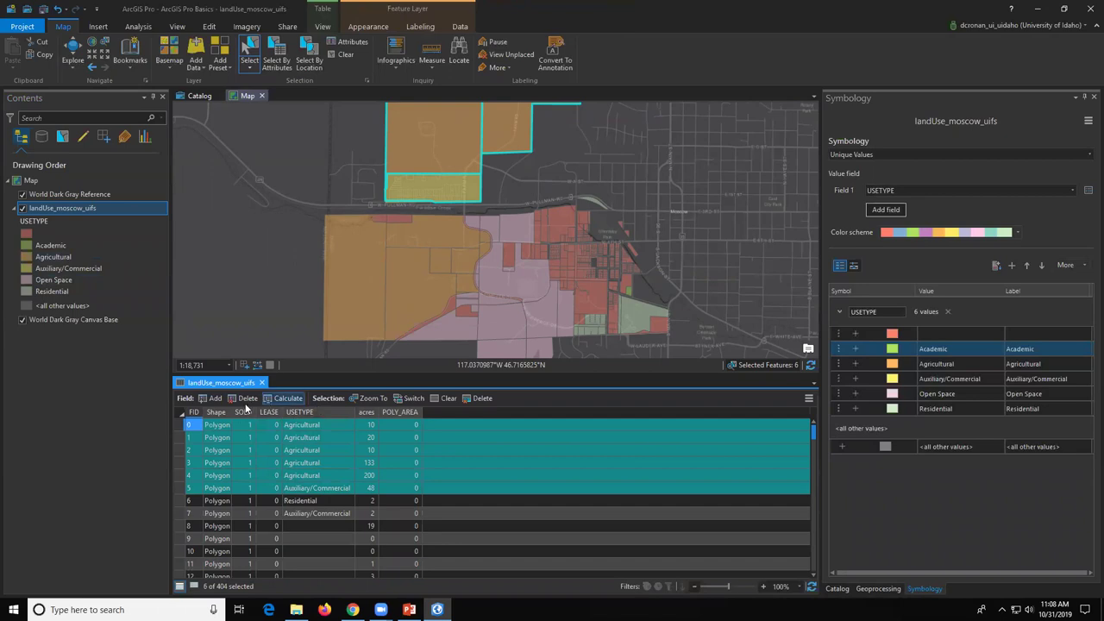
left_click(440, 400)
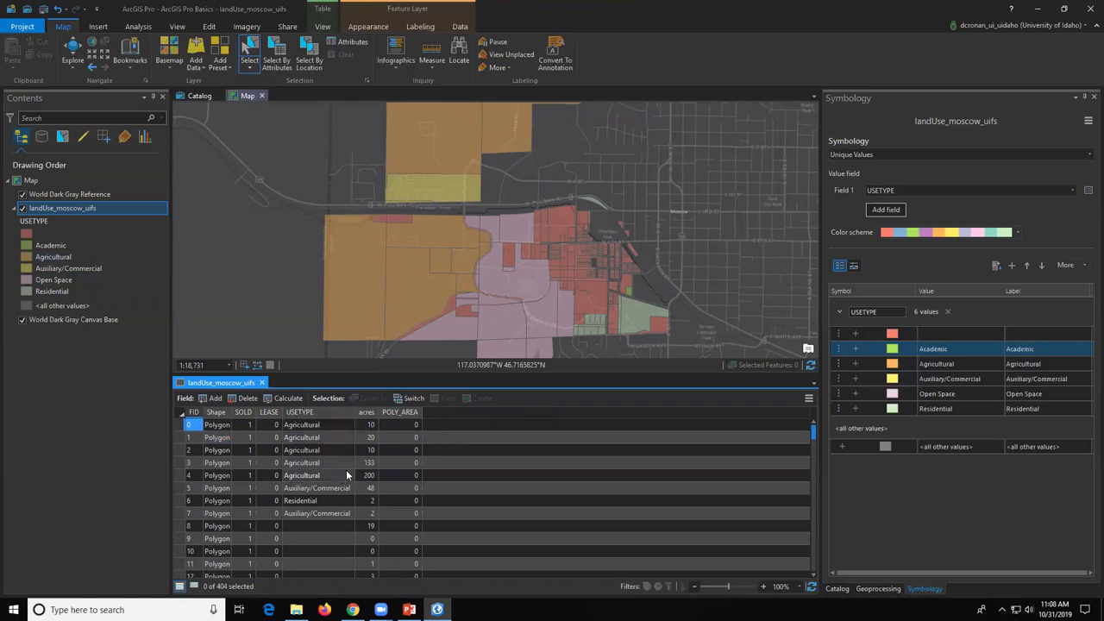
Step: Examine the POLY_AREA field's definition and the operations available for that field
mouse_move(394, 409)
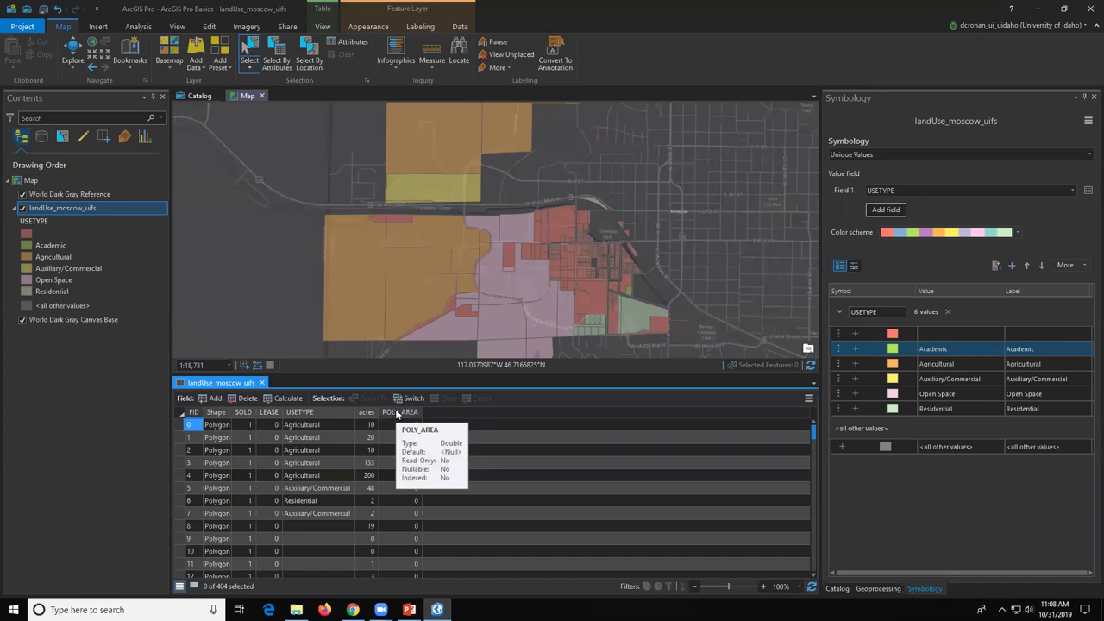
right_click(395, 413)
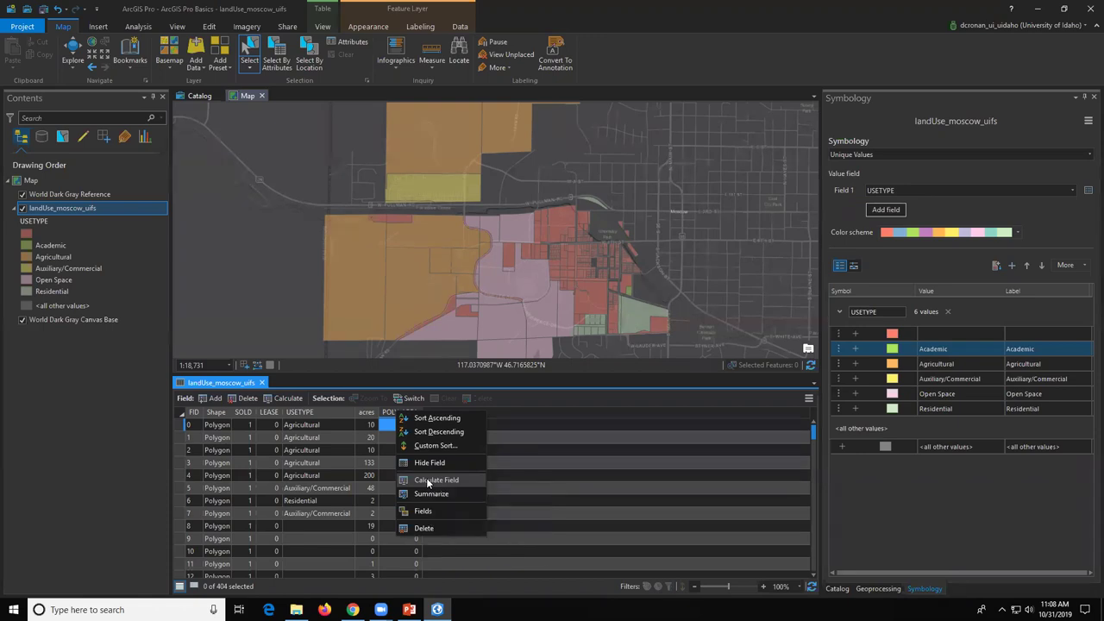
left_click(387, 417)
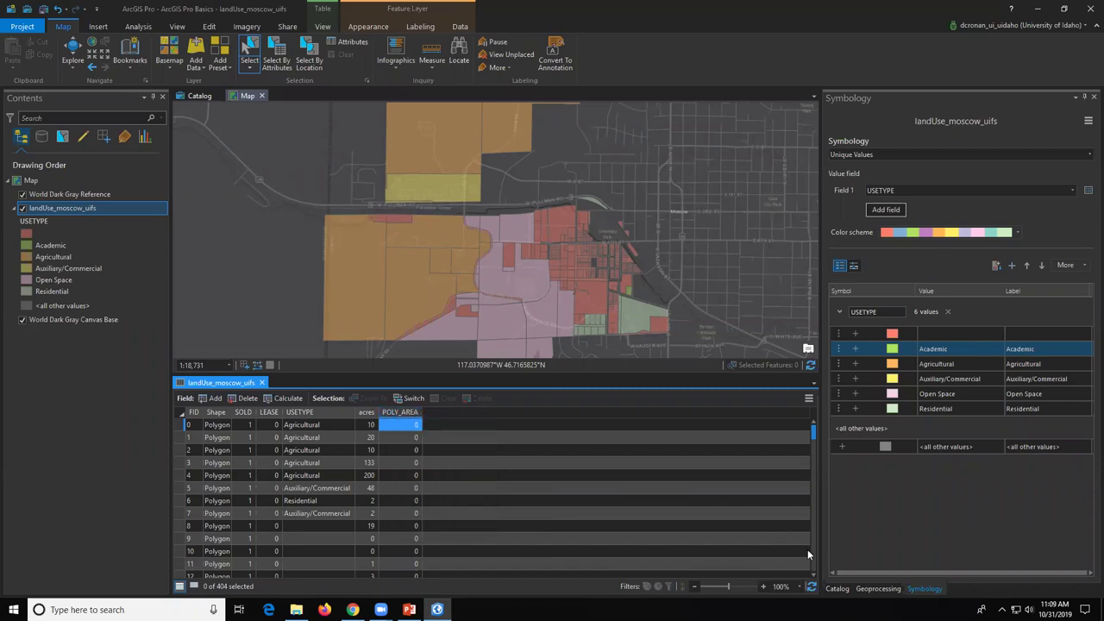
Step: Search the geoprocessing tools for "add geometry attributes" and open the Add Geometry Attributes tool
left_click(877, 589)
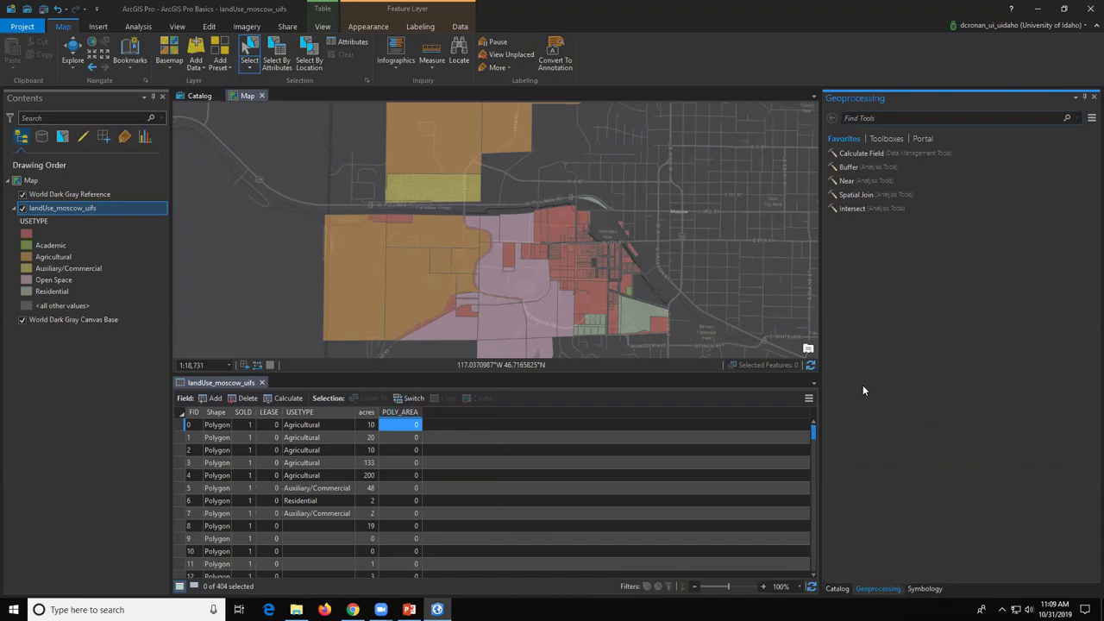
type("add")
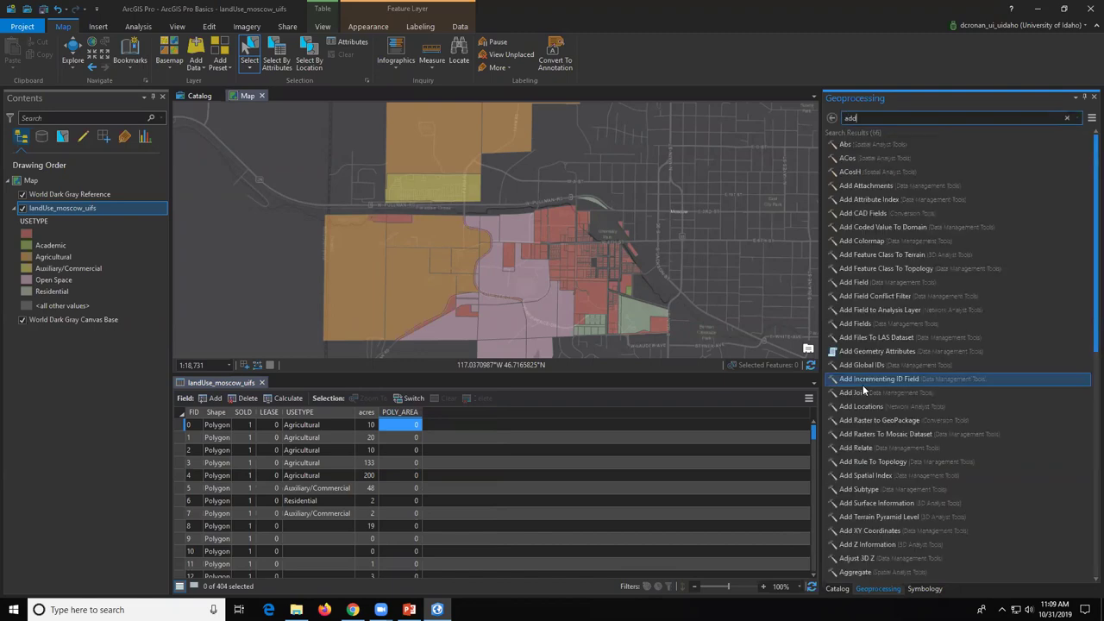
type(" geometr")
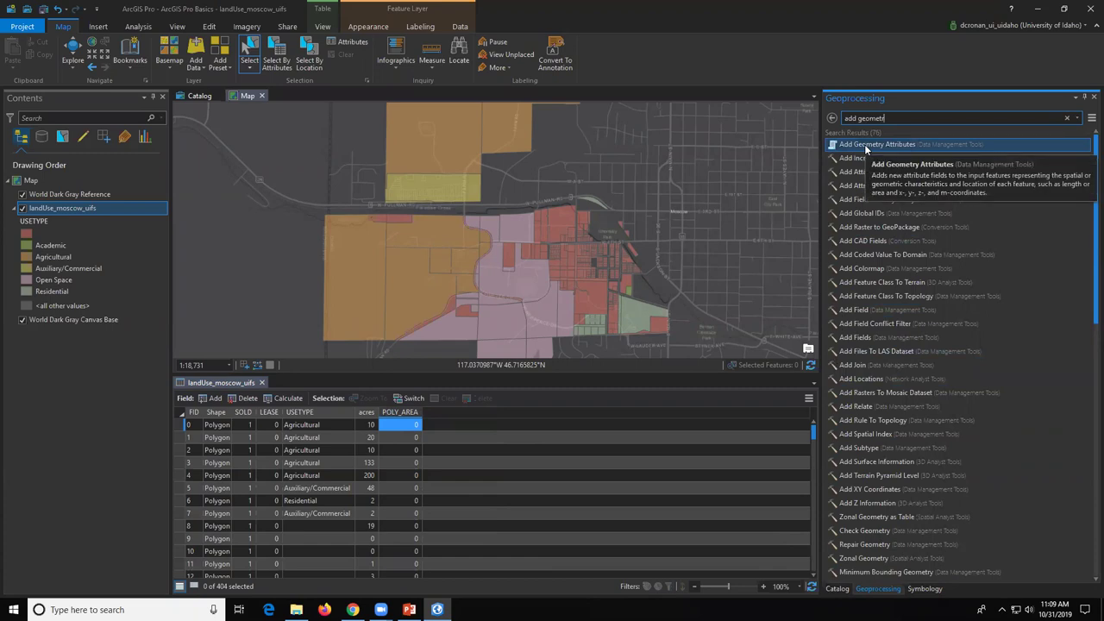
type("y ")
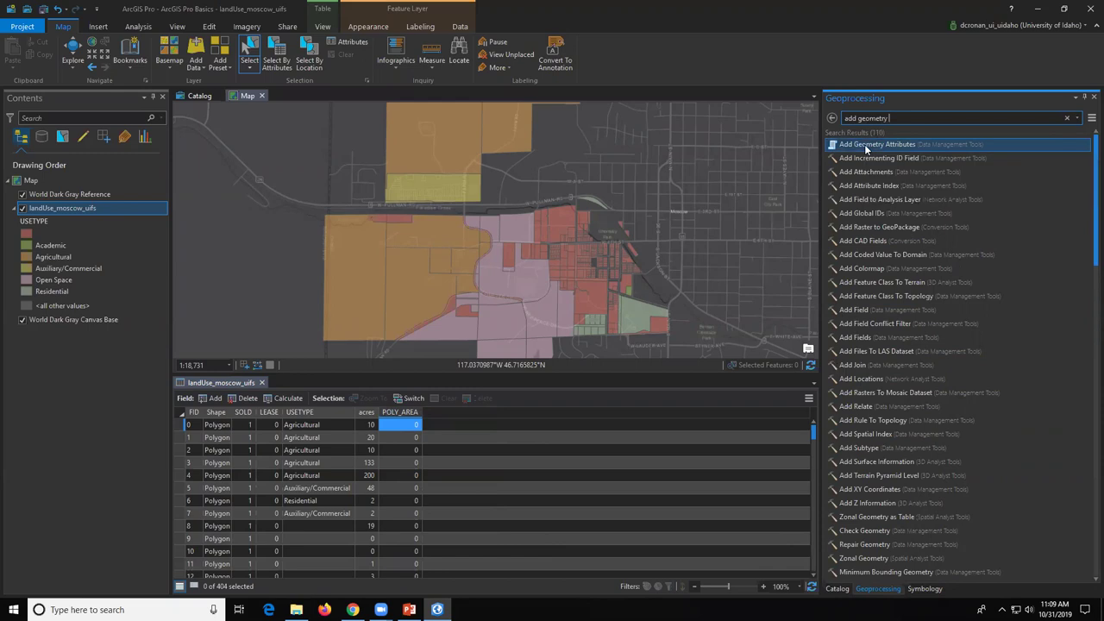
type("attir")
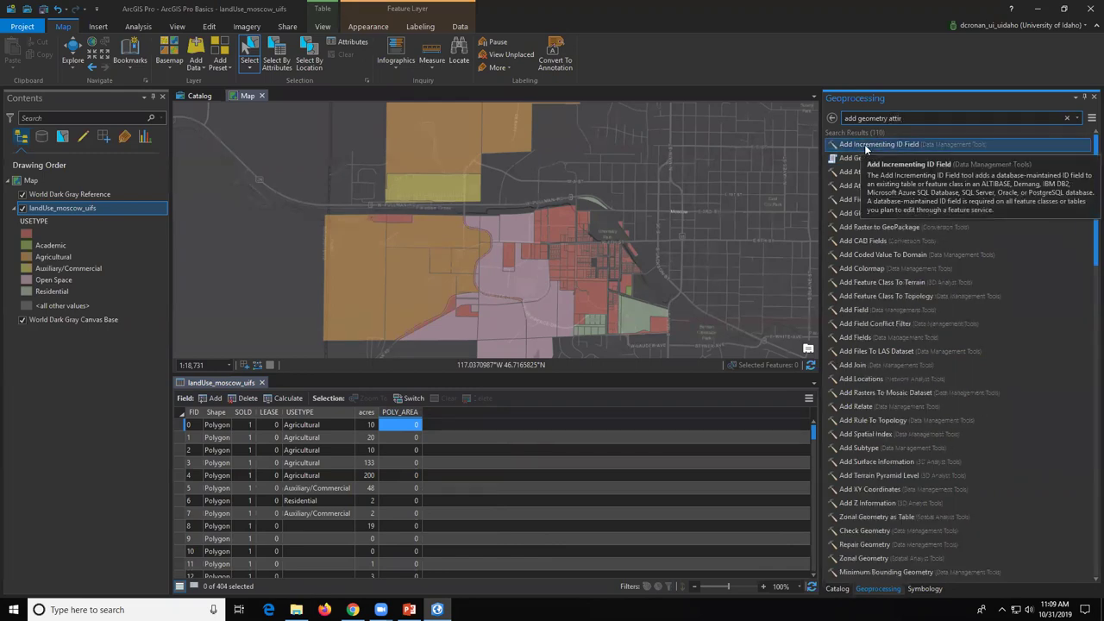
type("rib")
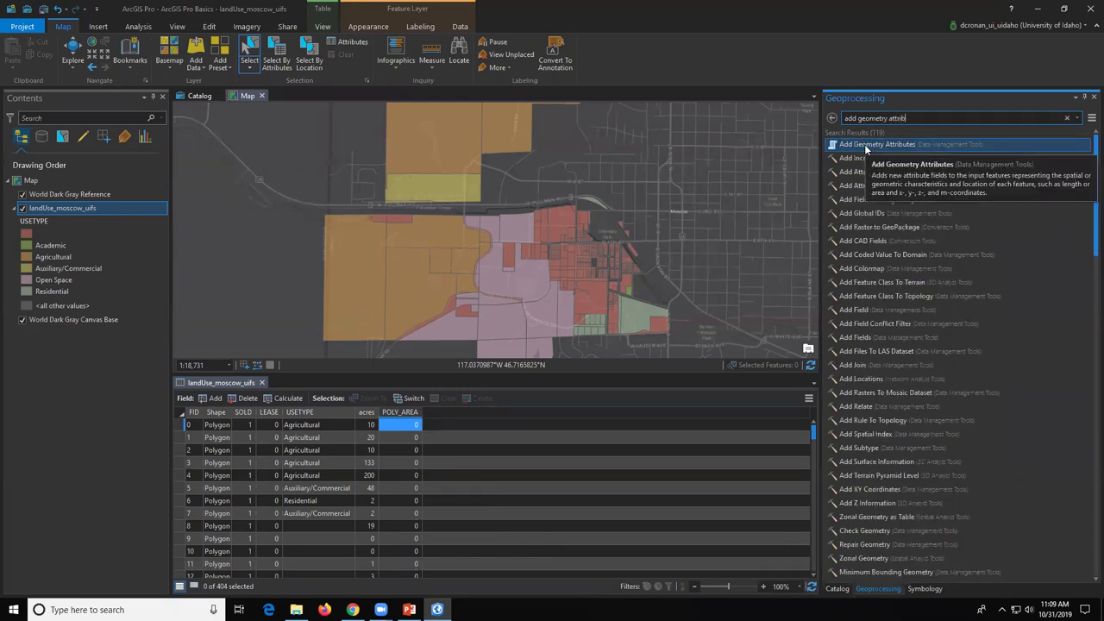
type("utes")
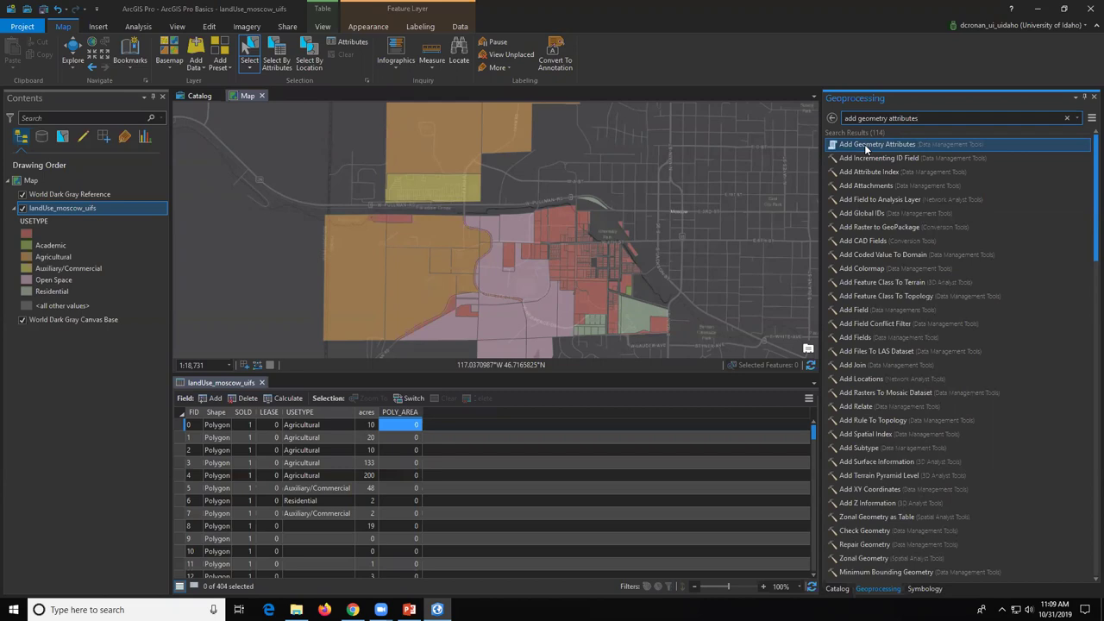
left_click(866, 145)
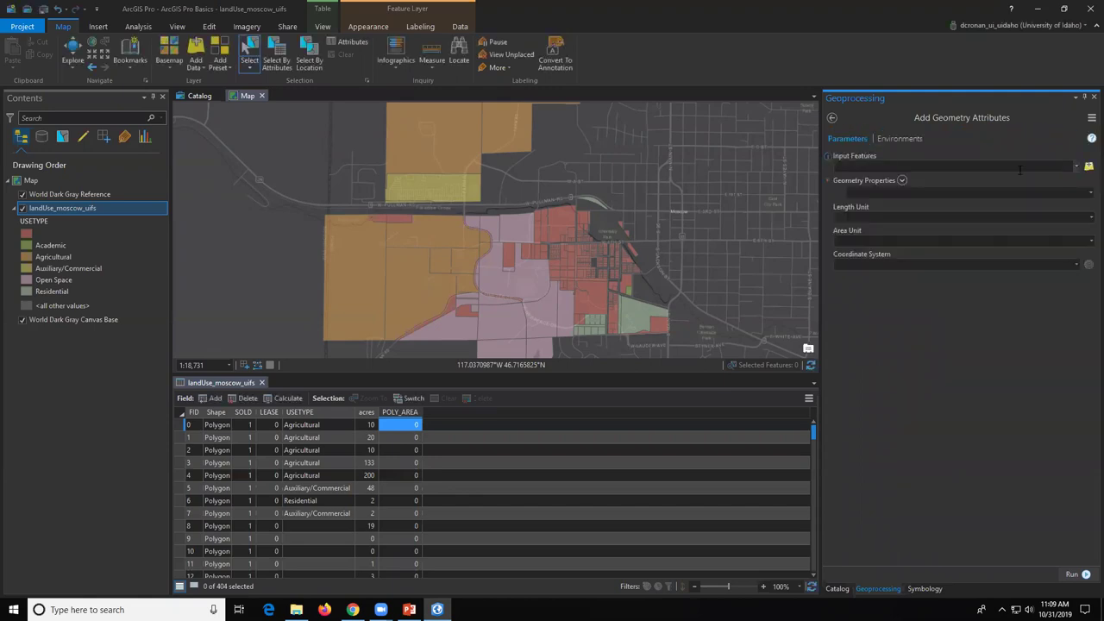
Step: Set landUse_moscow_uifs as the input features and Area as the geometry property for Add Geometry Attributes
left_click(1077, 166)
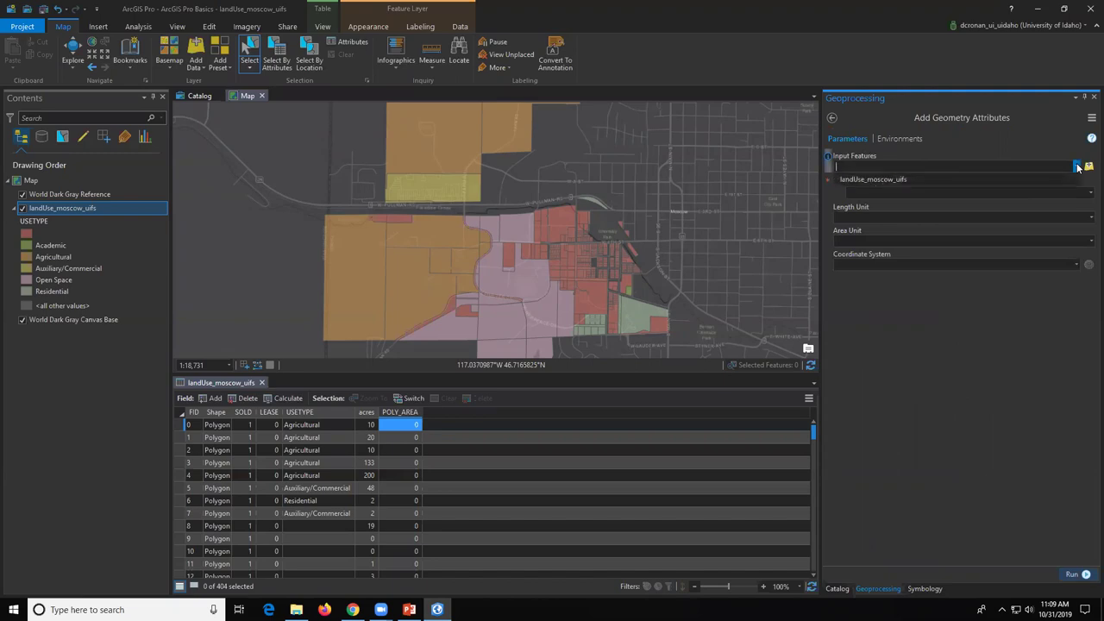
left_click(1003, 179)
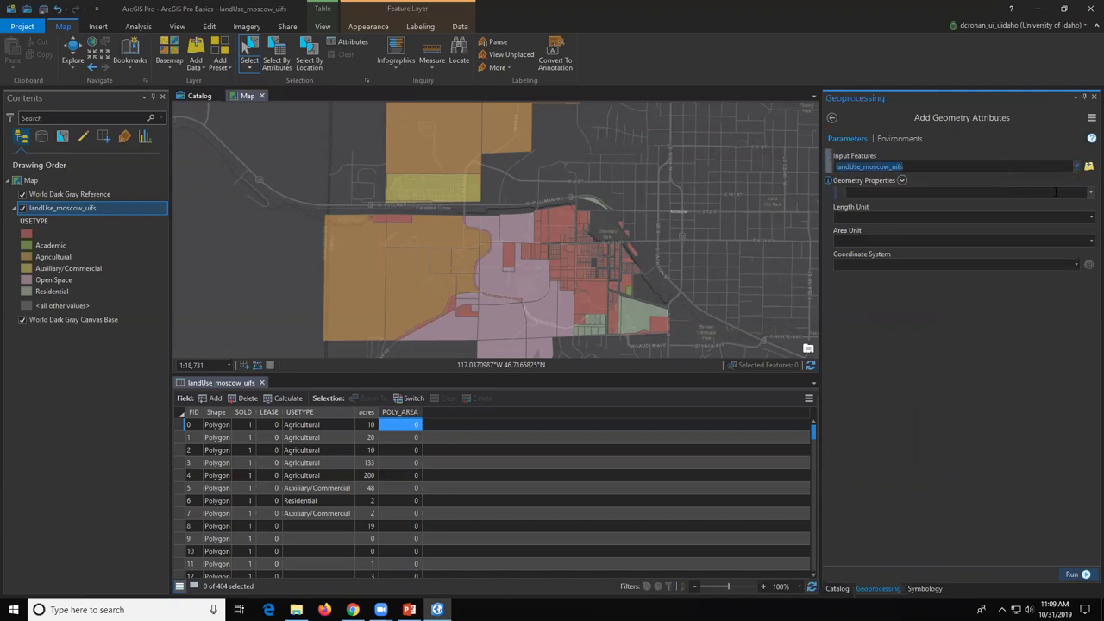
left_click(1089, 194)
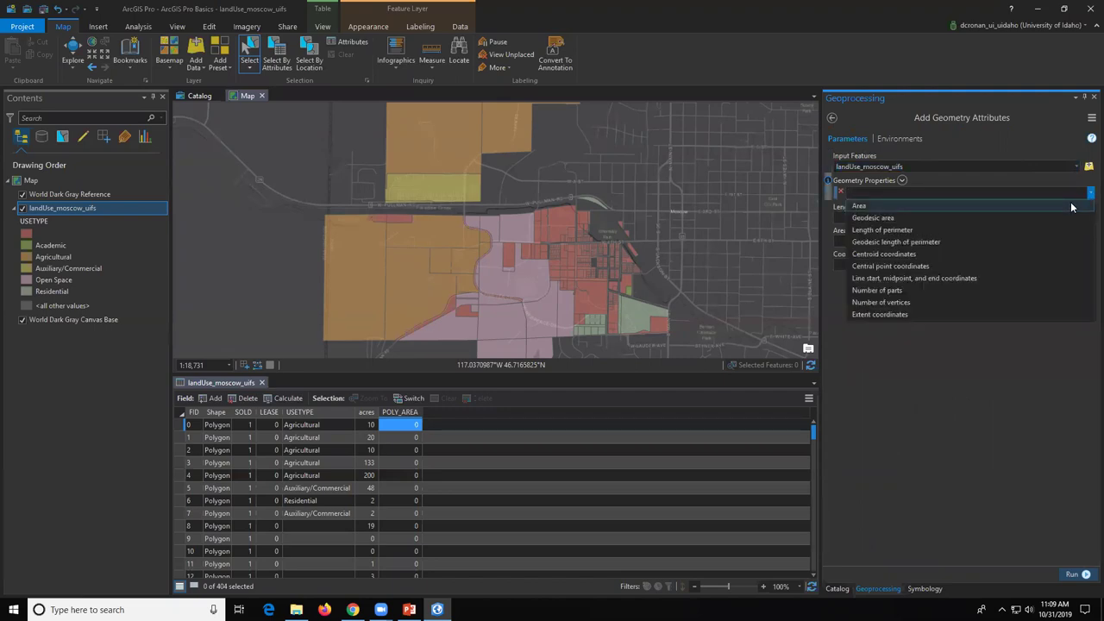
left_click(1072, 207)
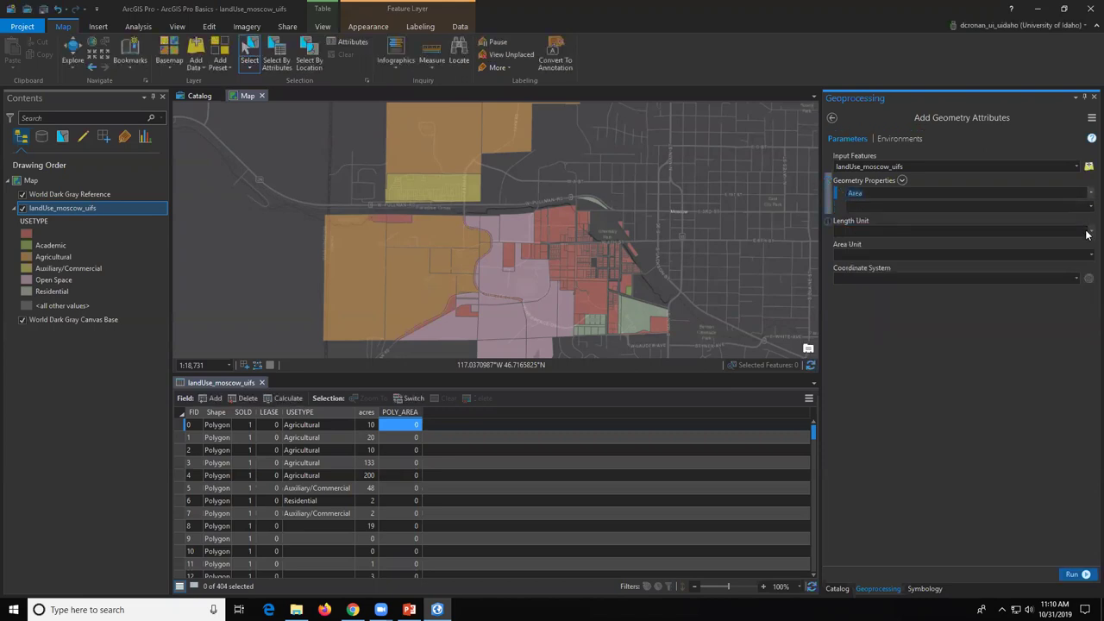
Step: Set the length unit to Feet (United States), the area unit to Acres, and take the coordinate system from landUse_moscow_uifs
left_click(1087, 233)
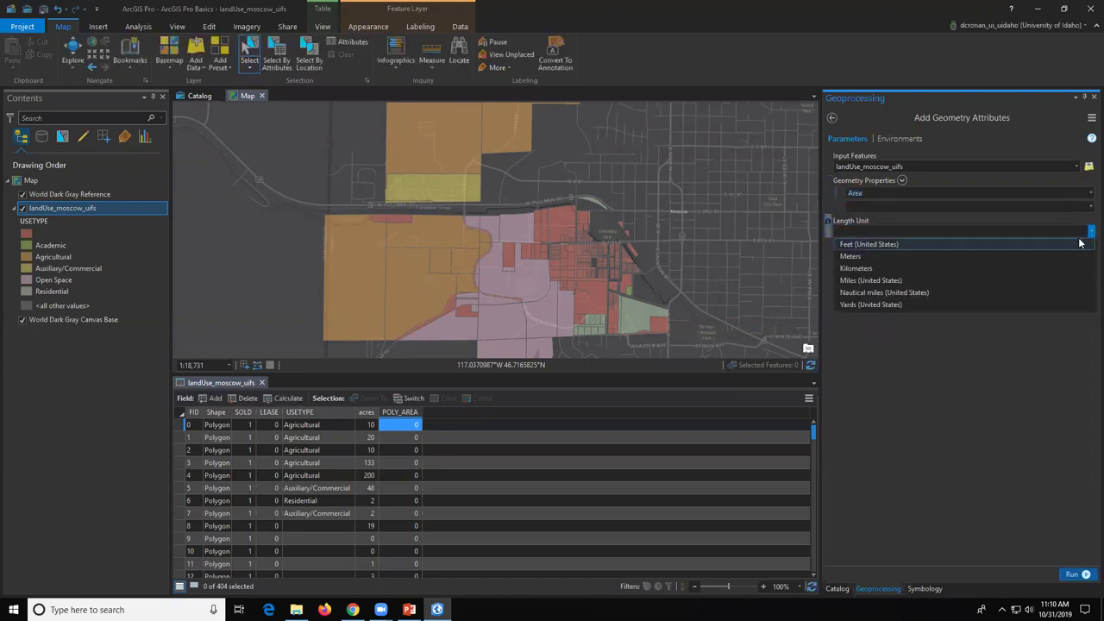
left_click(1078, 243)
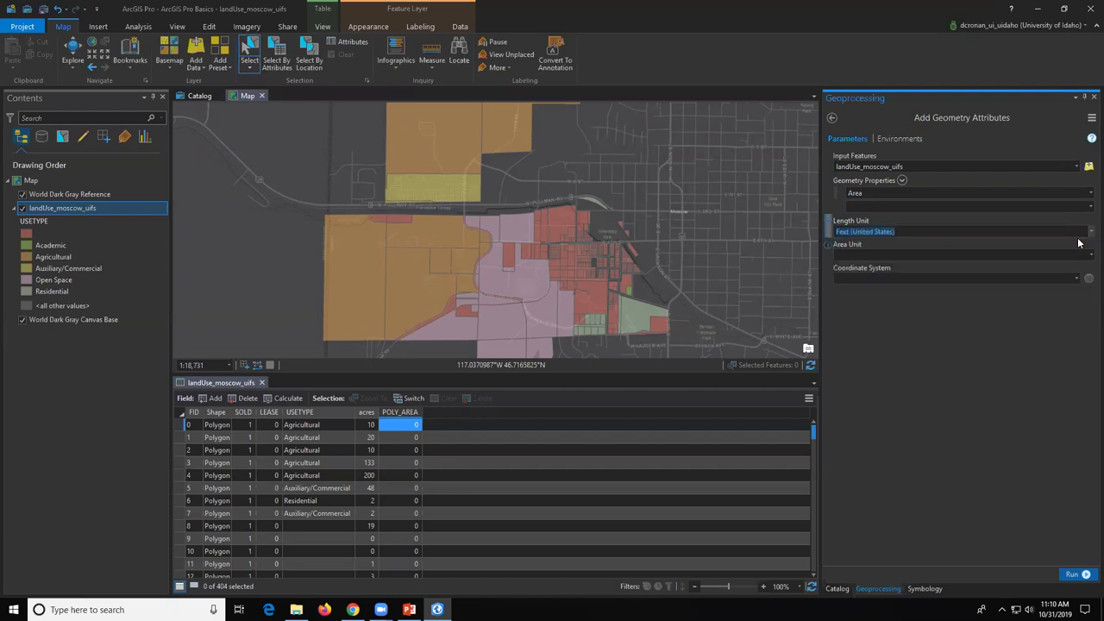
left_click(1088, 255)
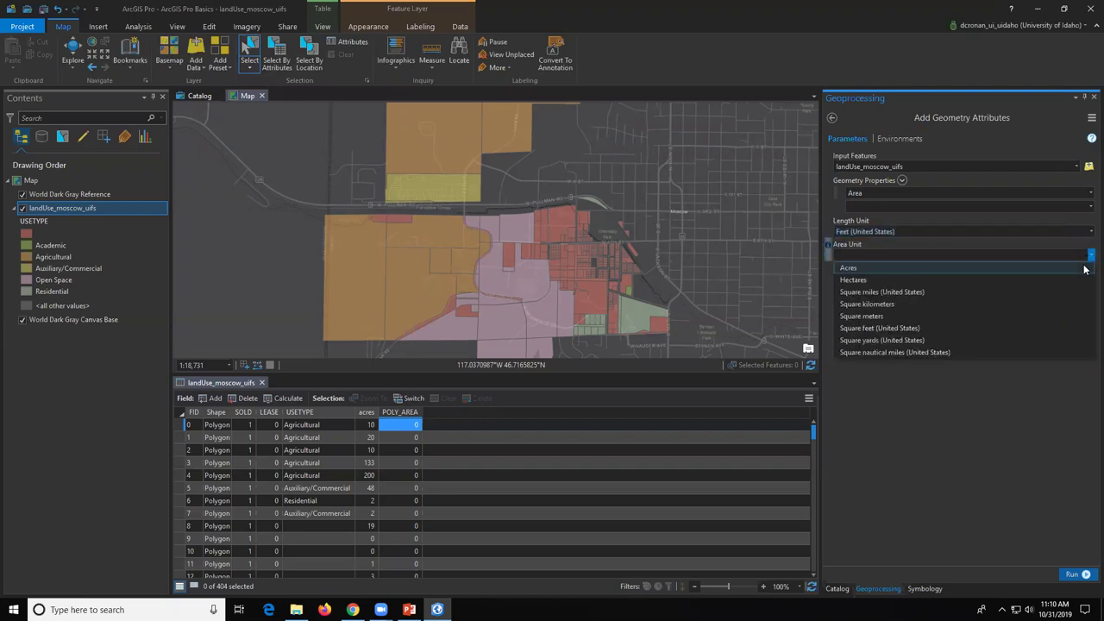
left_click(1084, 268)
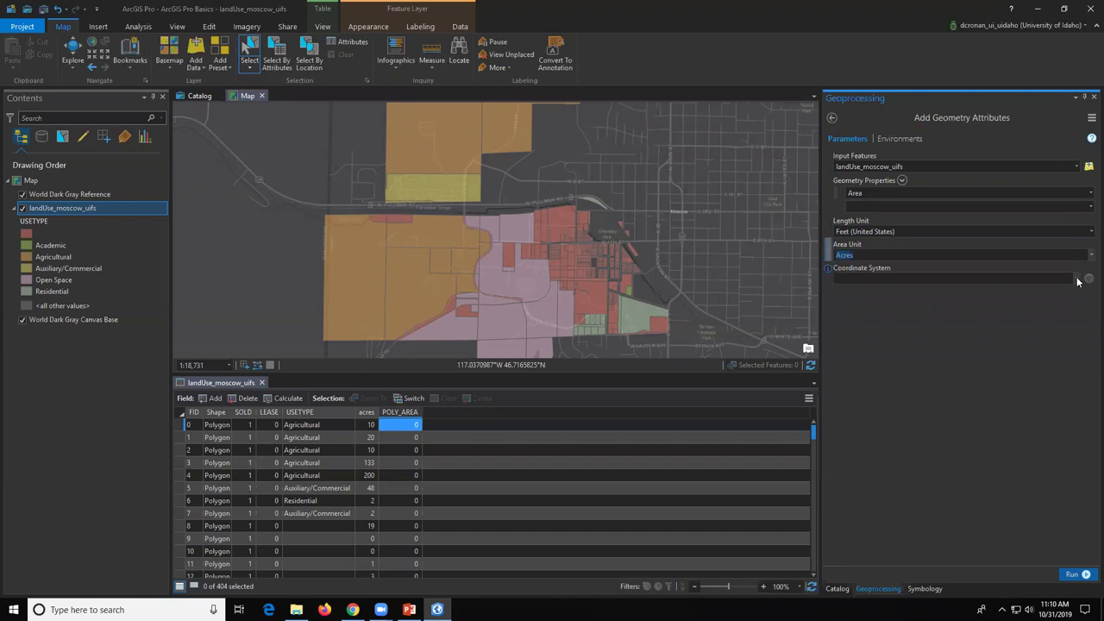
left_click(1076, 279)
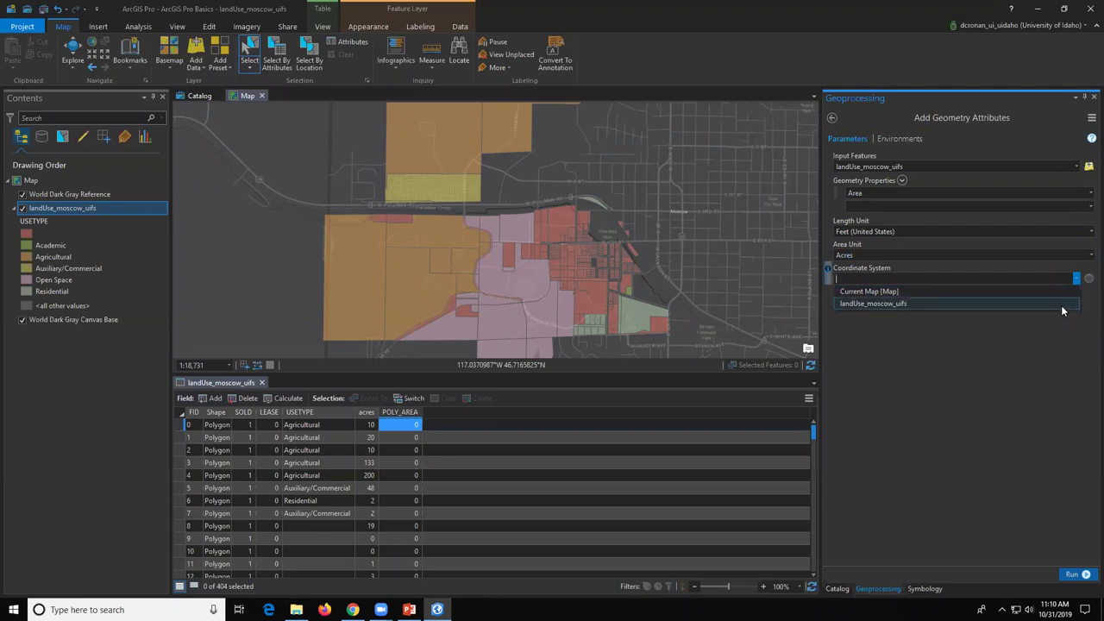
left_click(930, 302)
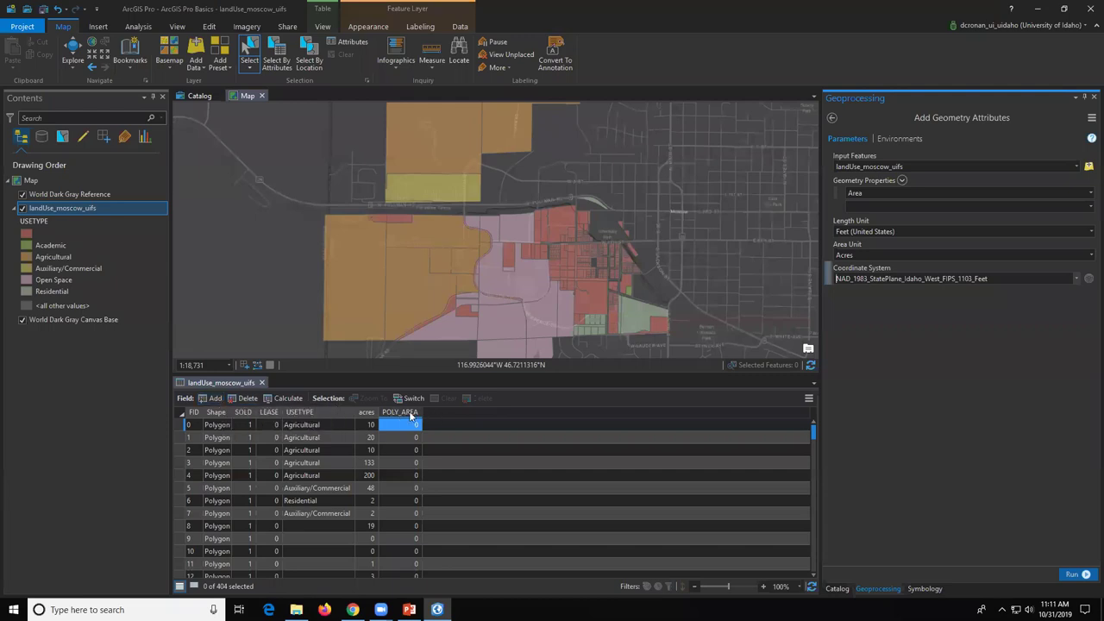
Step: Add a field named Area_acres with the Numeric number format to the landUse_moscow_uifs table and save the field changes
left_click(214, 399)
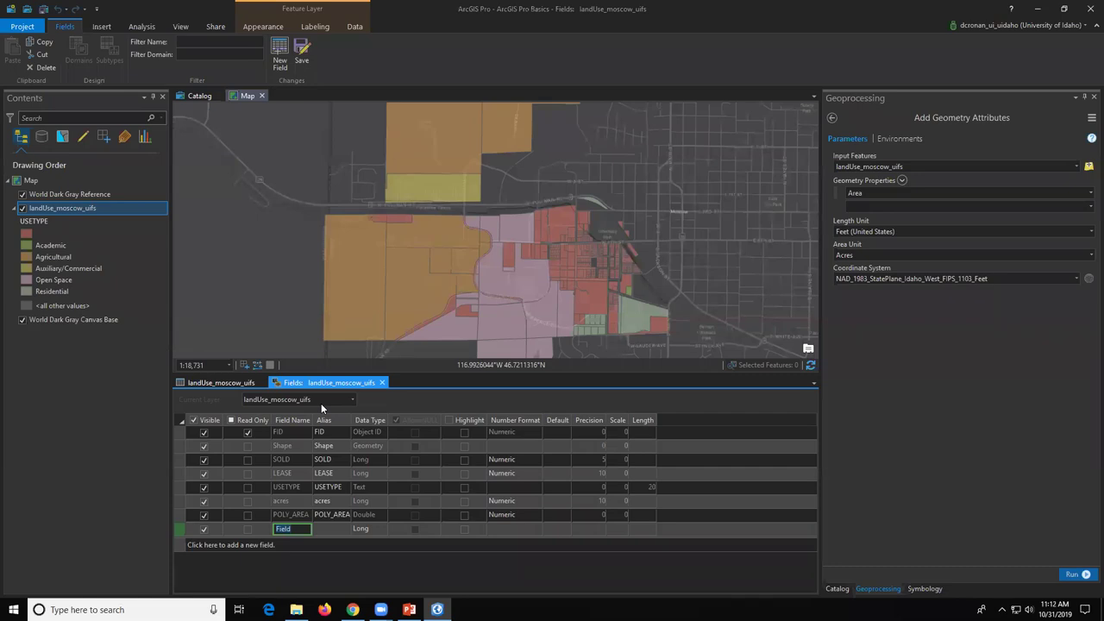
type("Area_acres")
left_click(535, 530)
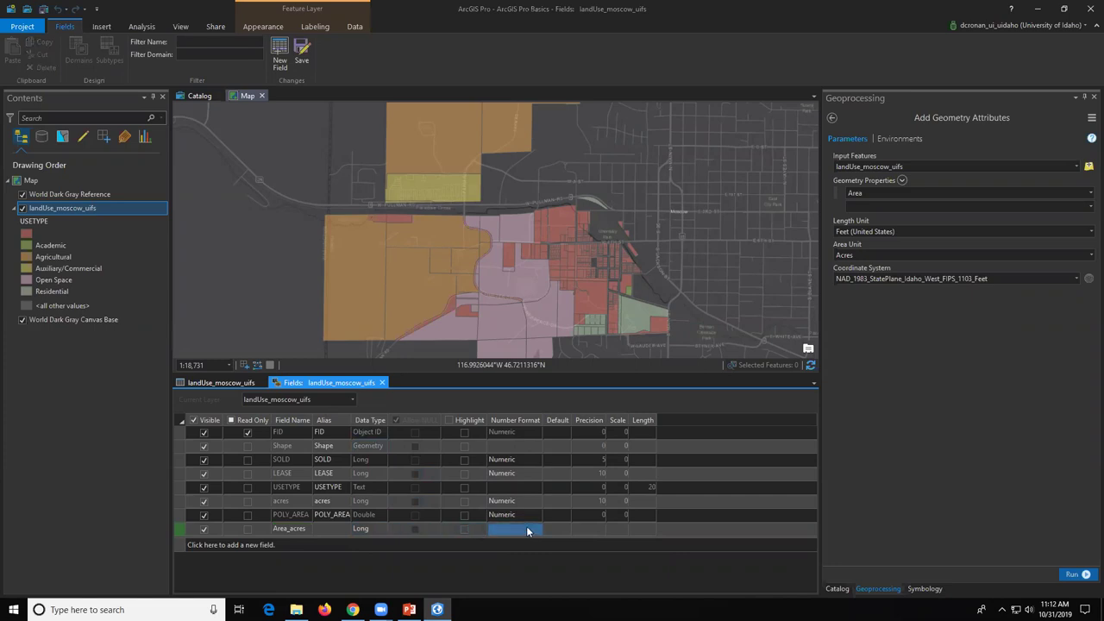
left_click(531, 531)
left_click(536, 530)
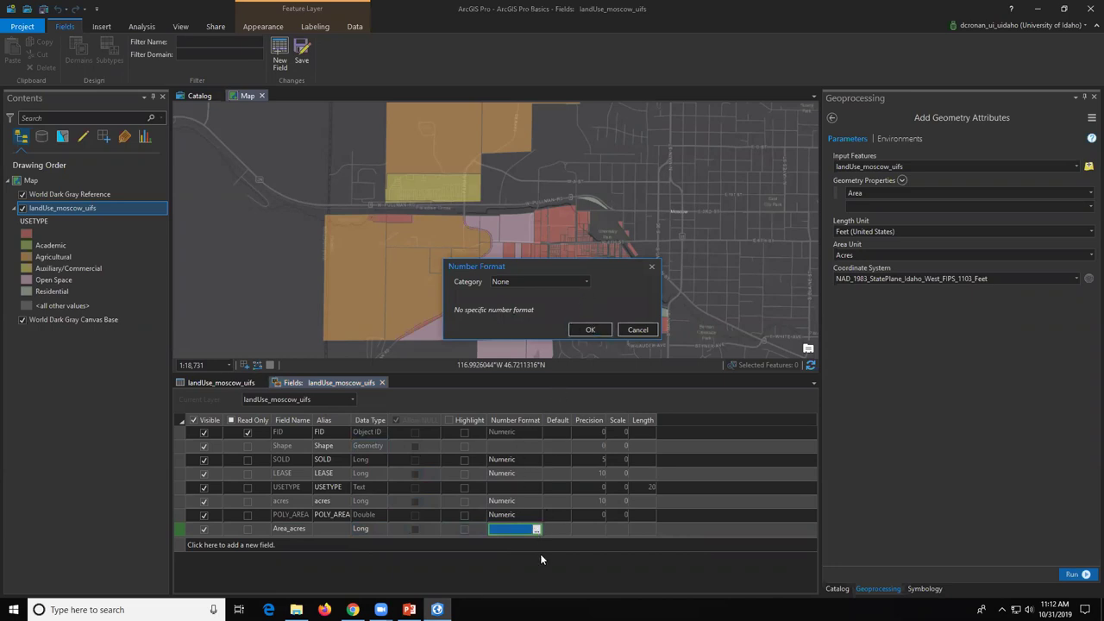
left_click(587, 280)
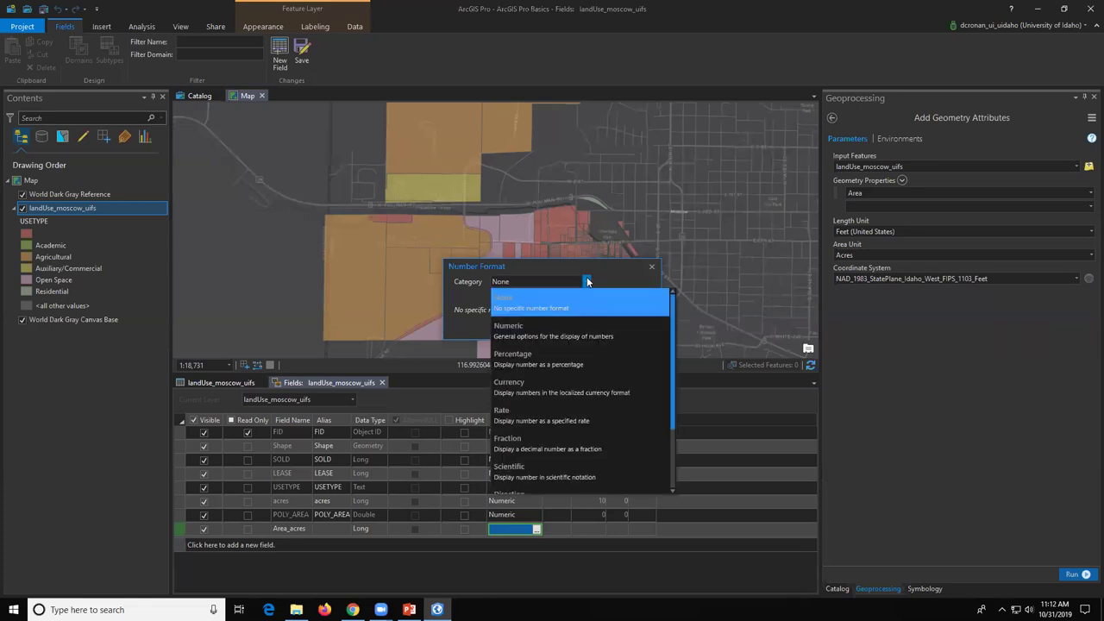
left_click(583, 338)
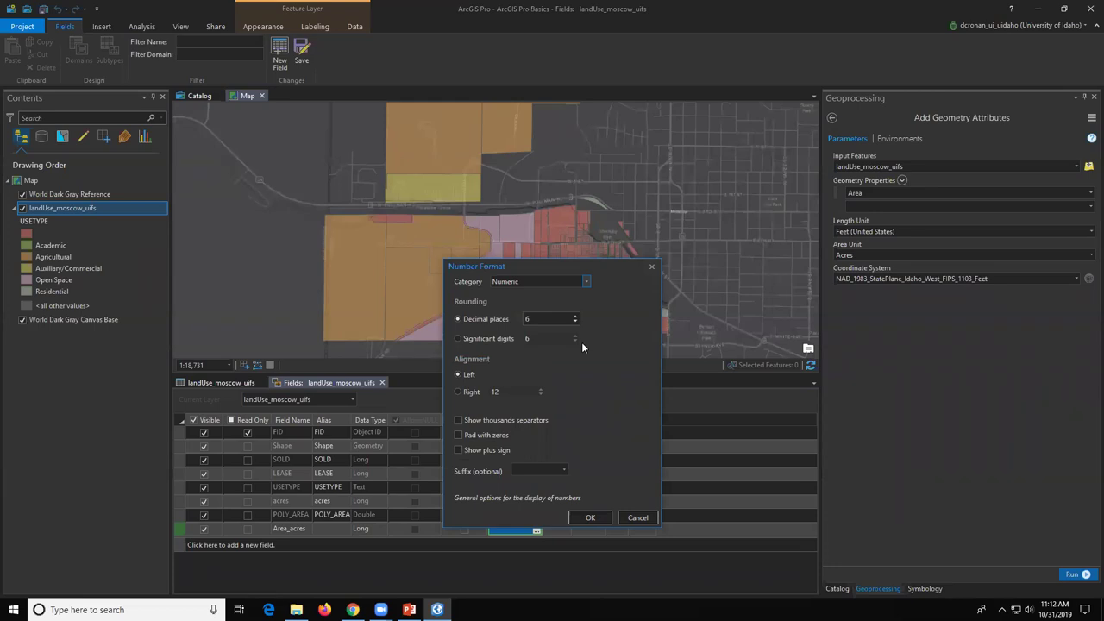
left_click(591, 517)
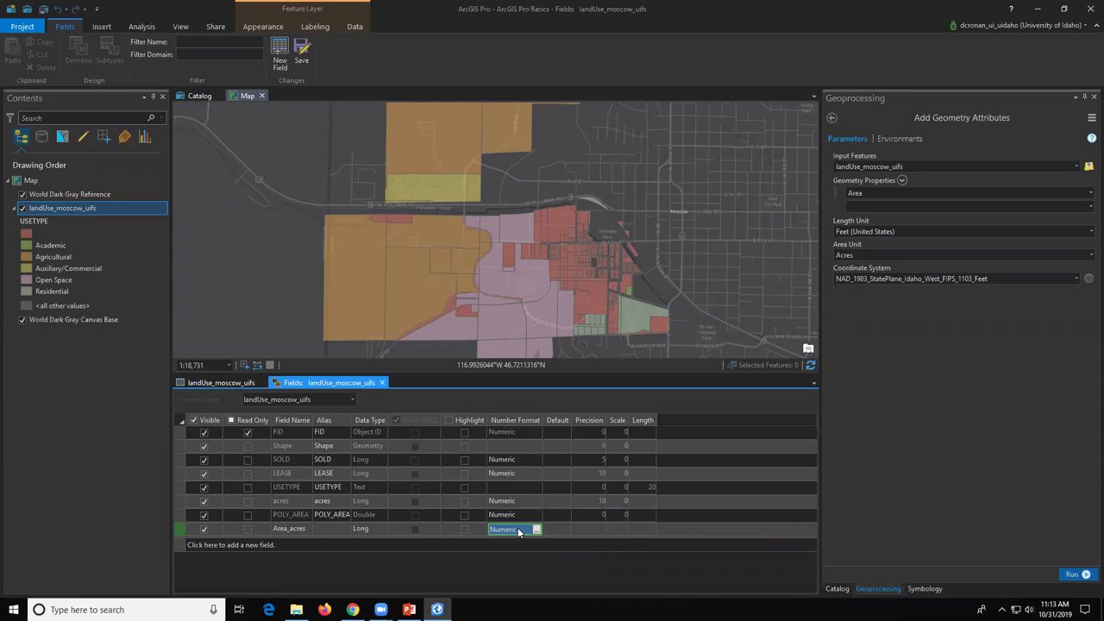
left_click(303, 52)
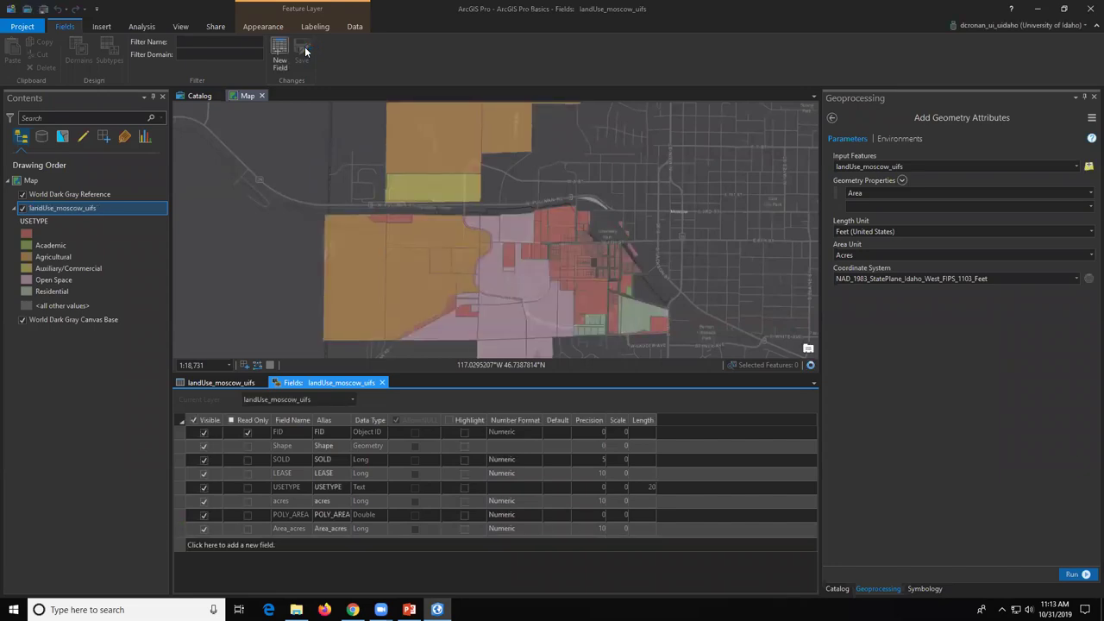
Step: Run Add Geometry Attributes and close the field design view to return to the attribute table
left_click(1082, 579)
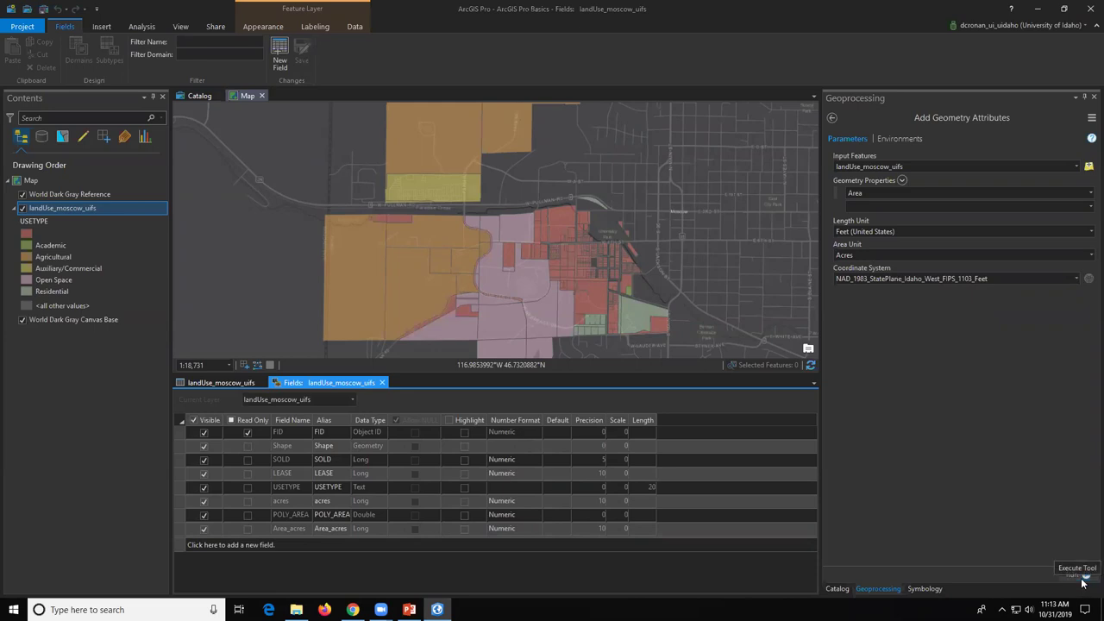
left_click(1083, 579)
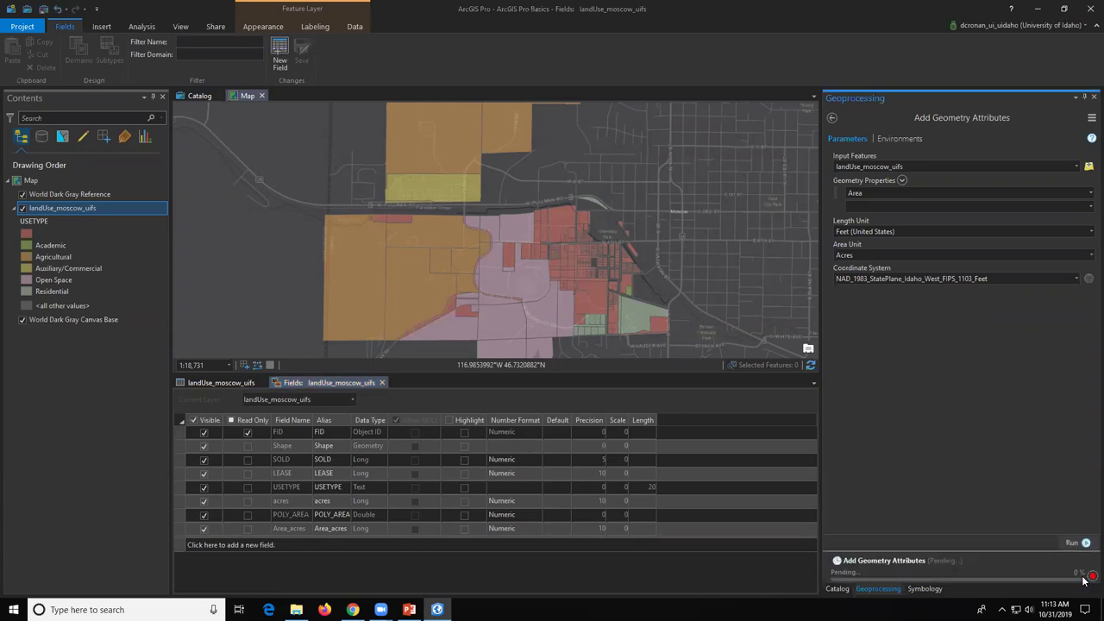
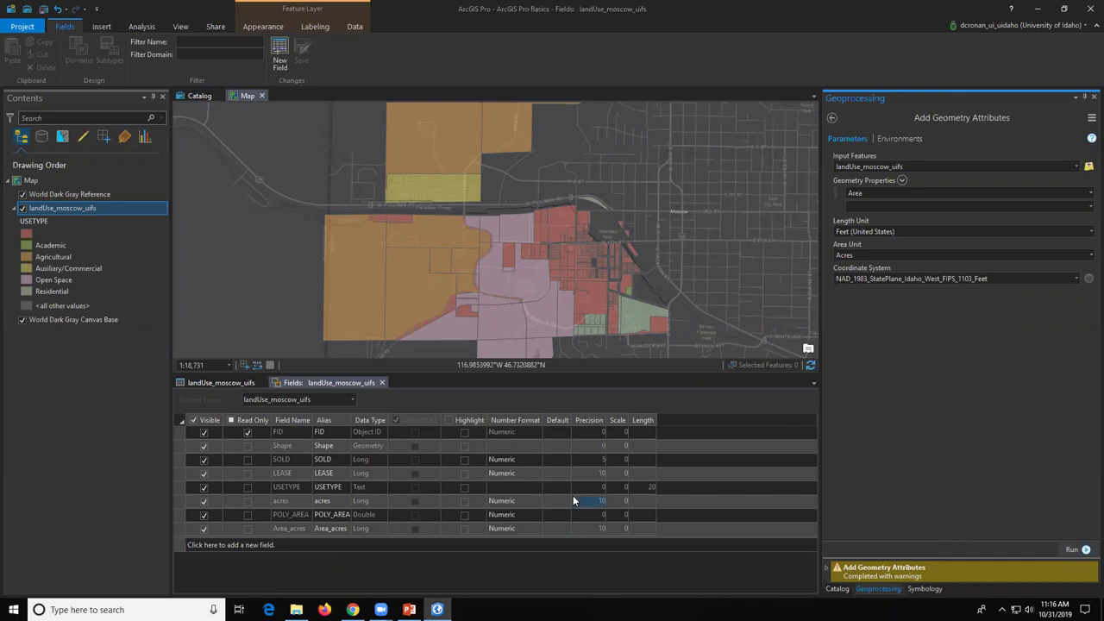
left_click(337, 385)
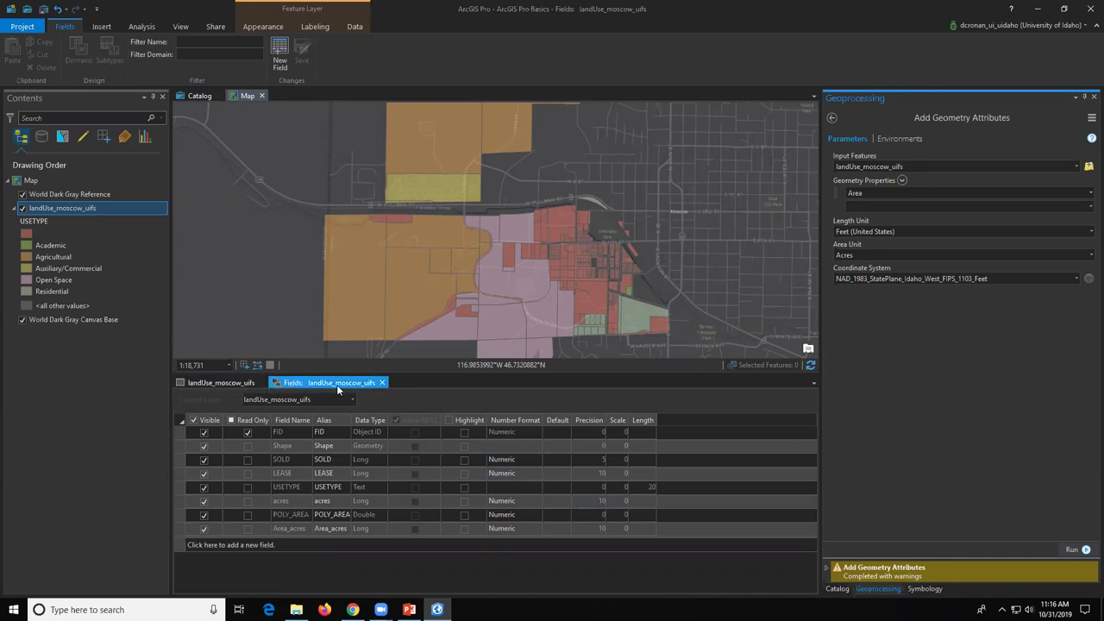
left_click(382, 383)
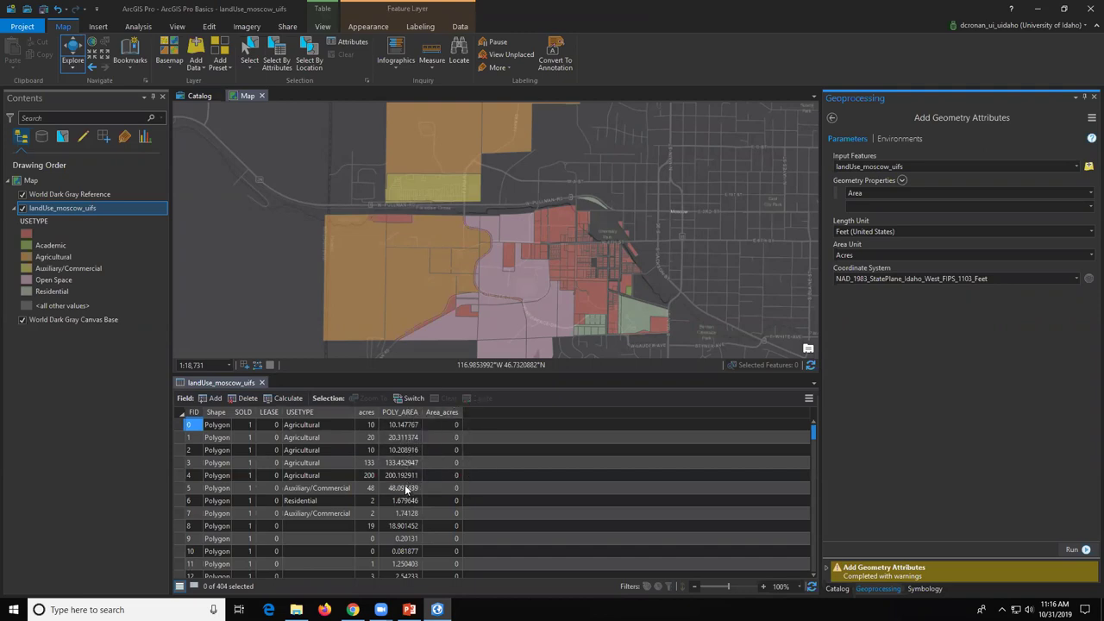
Step: Examine the operations available for the Area_acres field
right_click(437, 414)
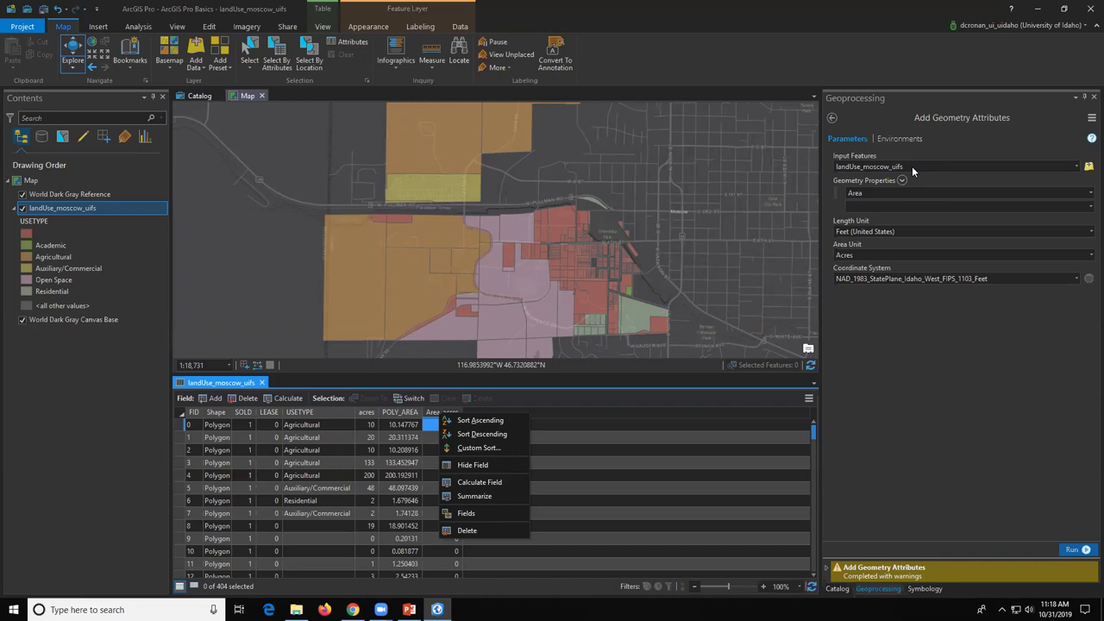
left_click(992, 350)
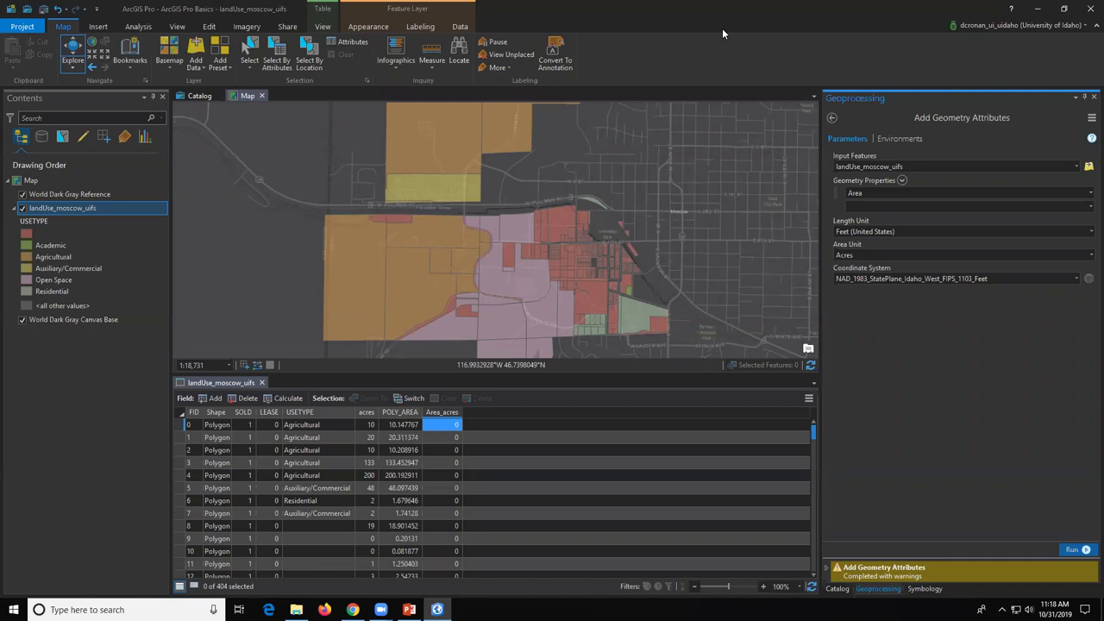
Step: Open Select Layer By Attribute for landUse_moscow_uifs with the selection type New selection
left_click(277, 59)
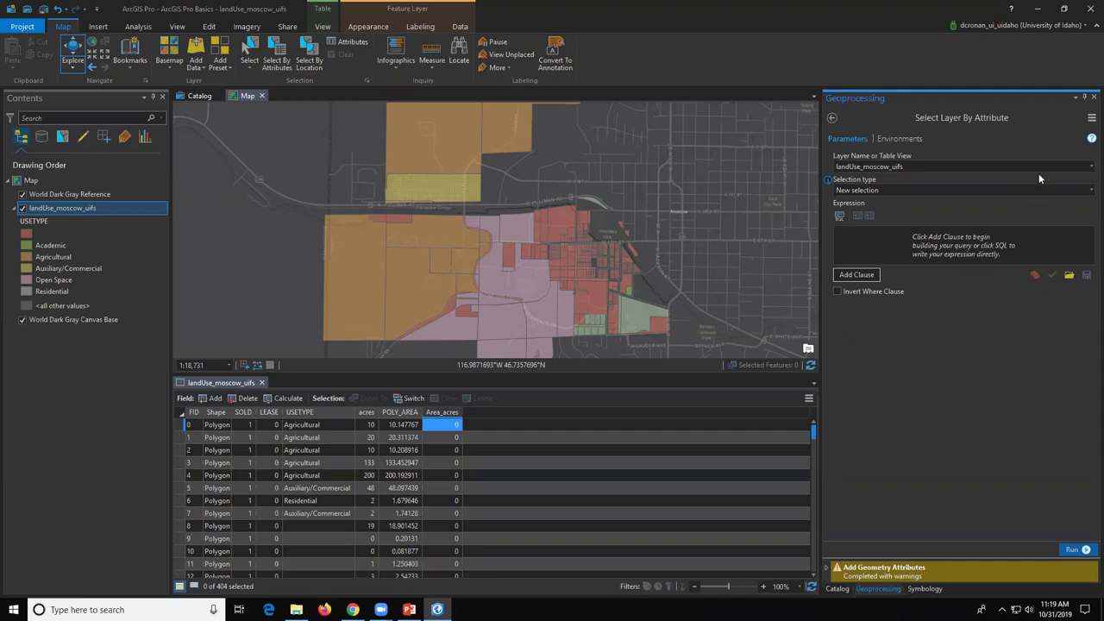
left_click(1086, 171)
left_click(1087, 171)
left_click(1089, 190)
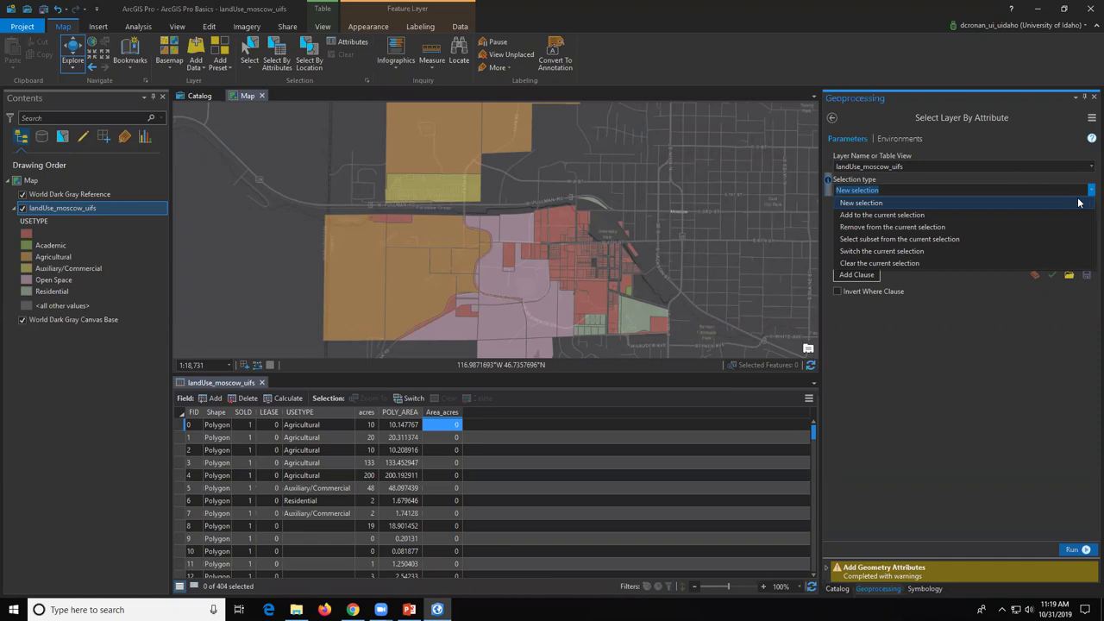
left_click(898, 203)
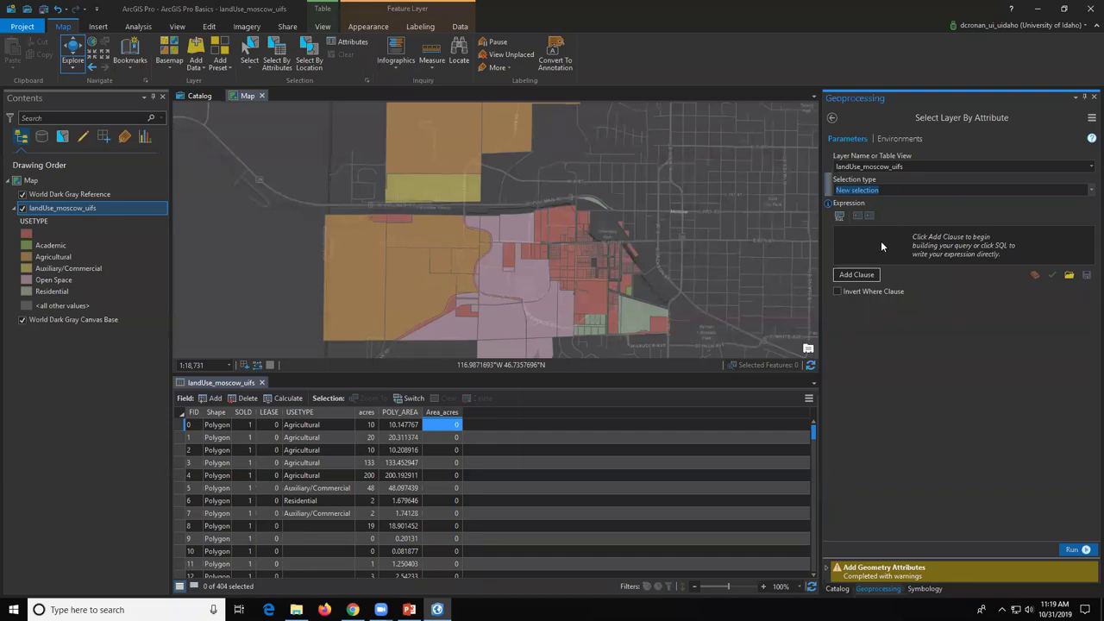
left_click(880, 245)
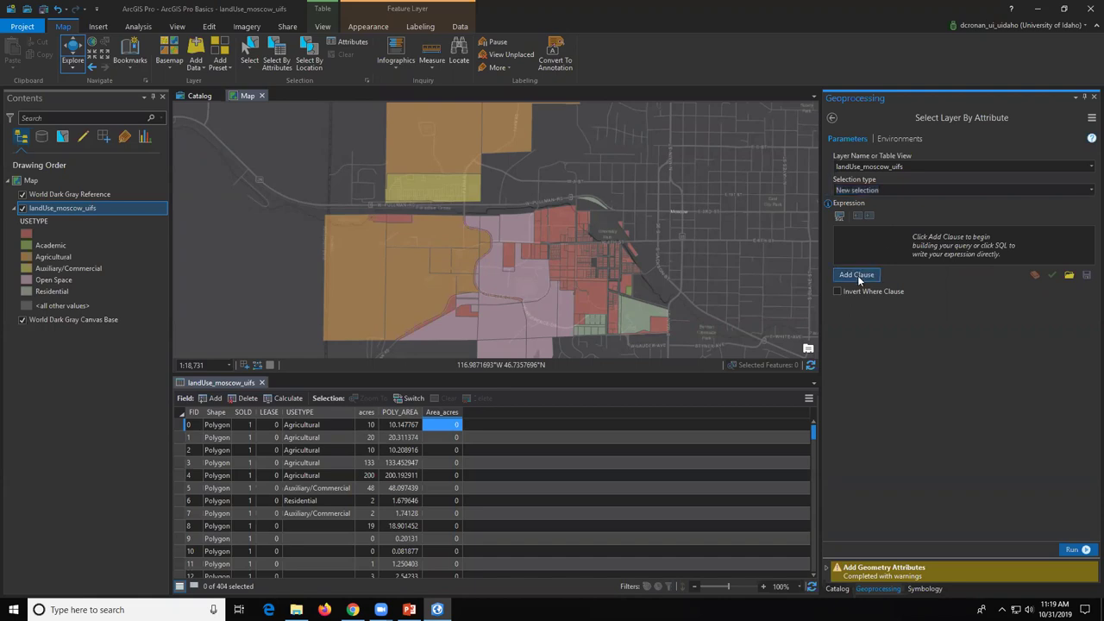
Step: Add a selection clause where USETYPE is Equal to Open Space
left_click(857, 276)
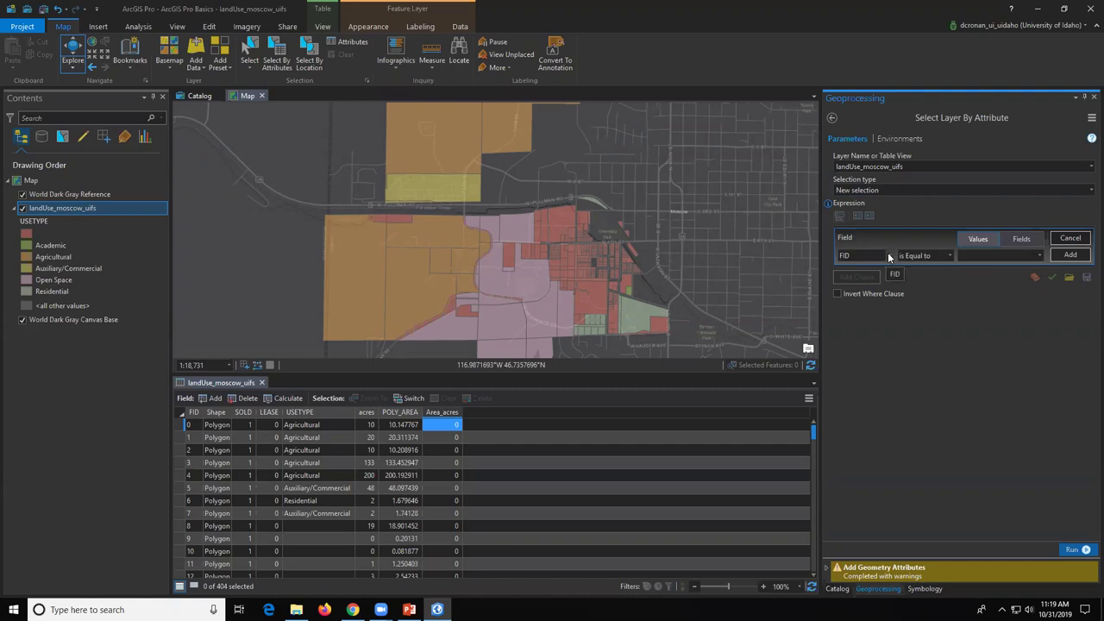
left_click(889, 256)
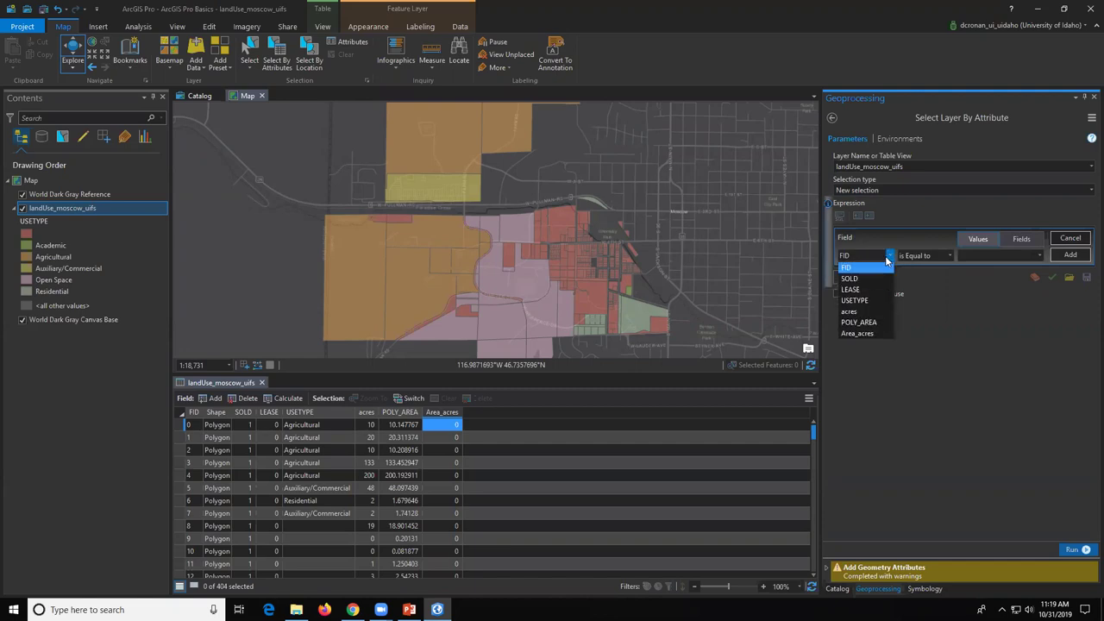
left_click(871, 300)
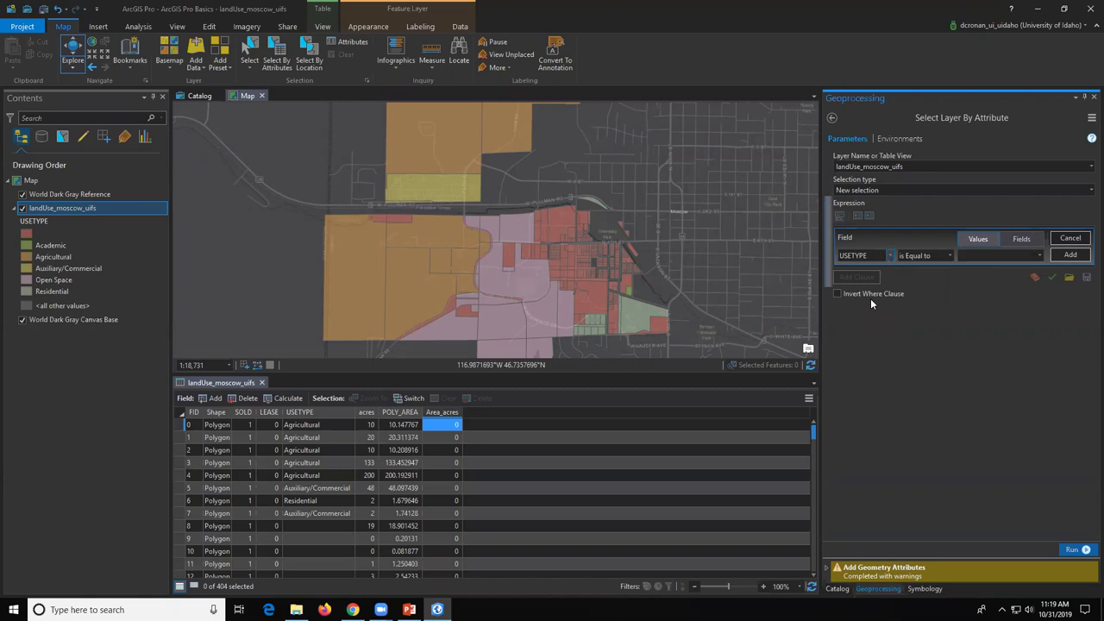
left_click(948, 256)
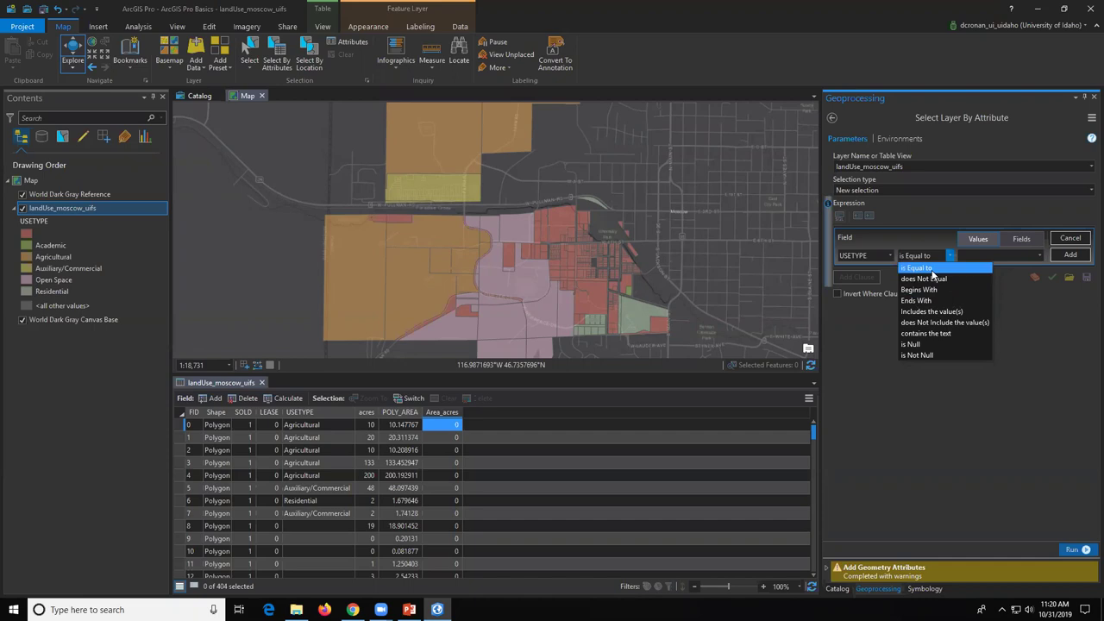
left_click(929, 268)
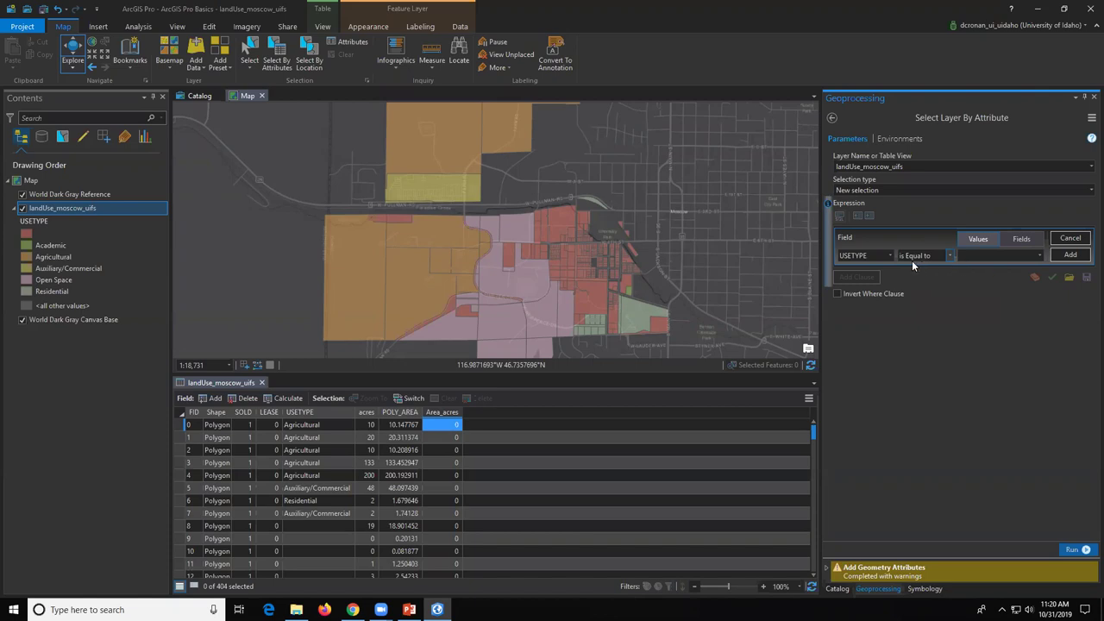
left_click(1038, 256)
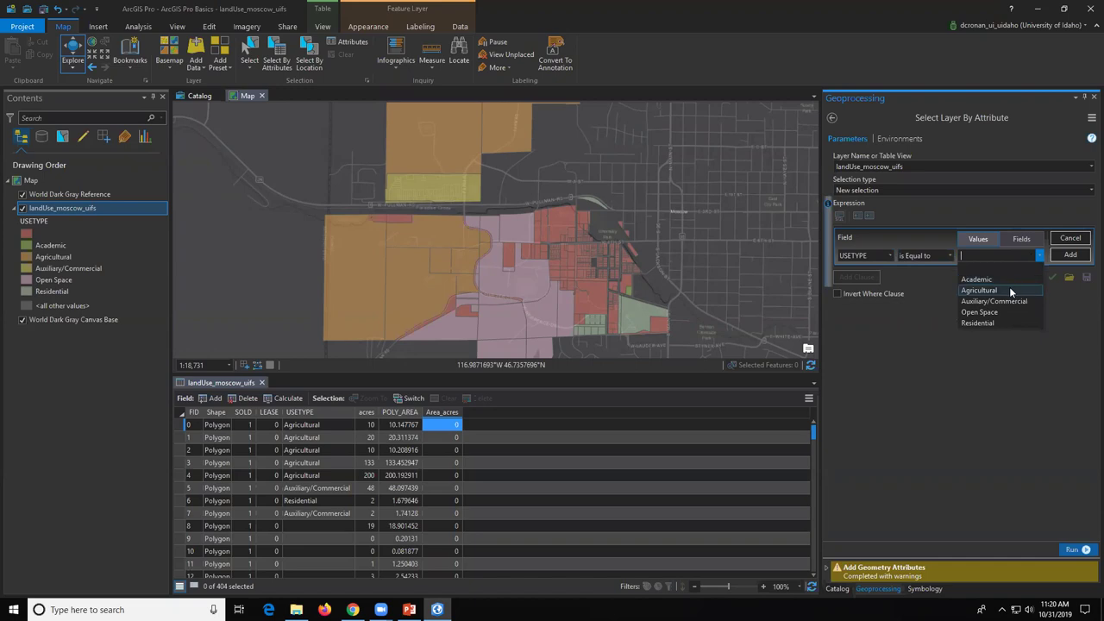
left_click(1004, 313)
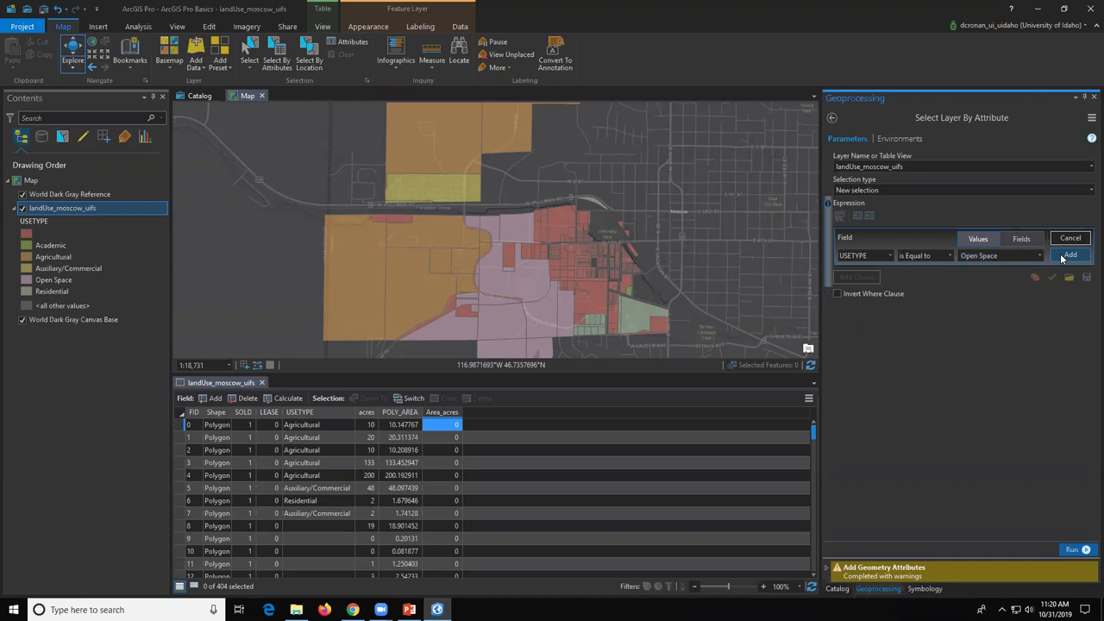
left_click(1064, 257)
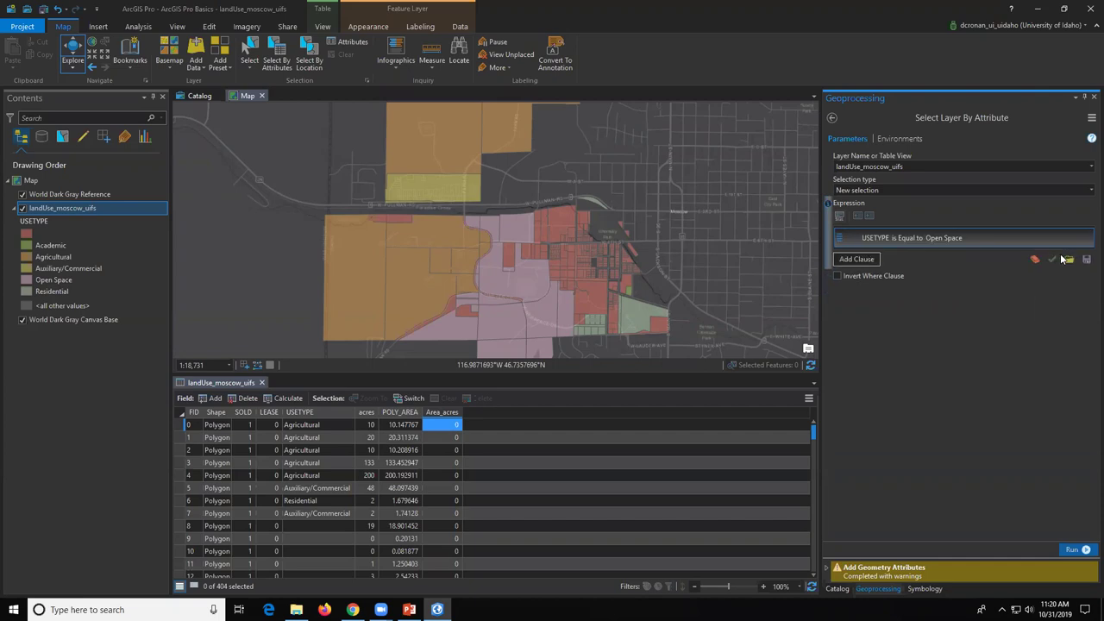
Step: Add the clause And POLY_AREA is Greater Than or Equal to 20.311373727 and run the selection
left_click(845, 261)
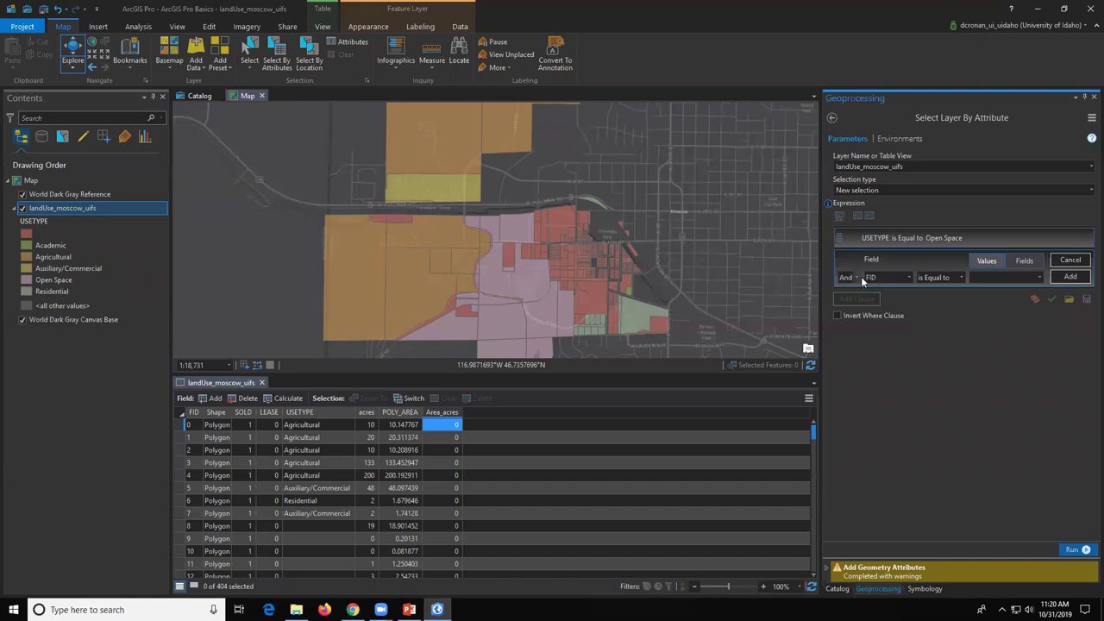
left_click(908, 276)
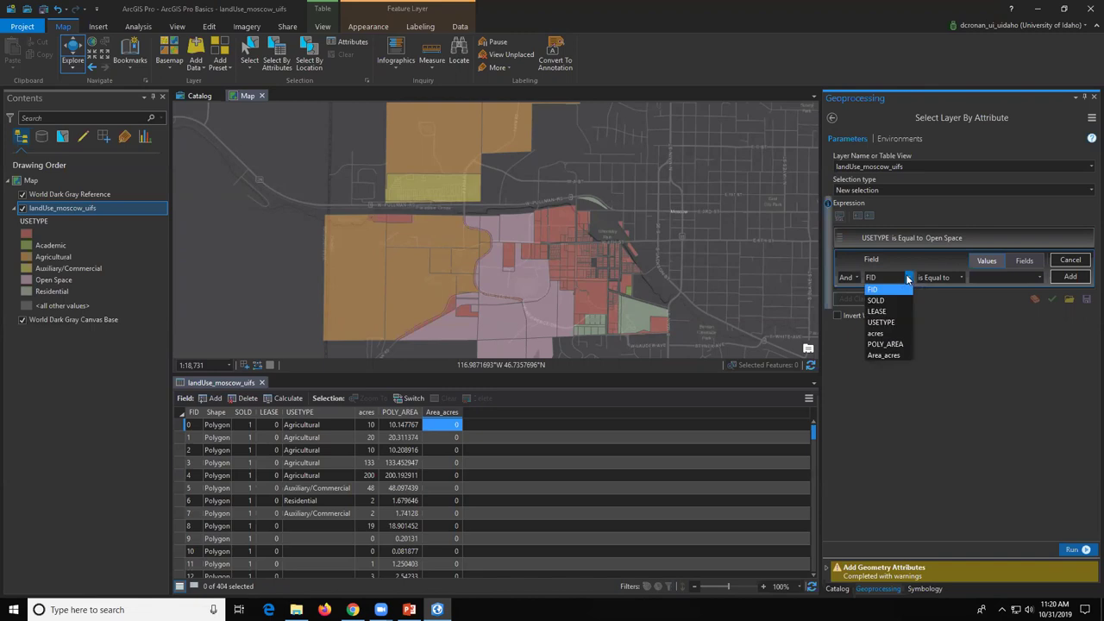
left_click(891, 345)
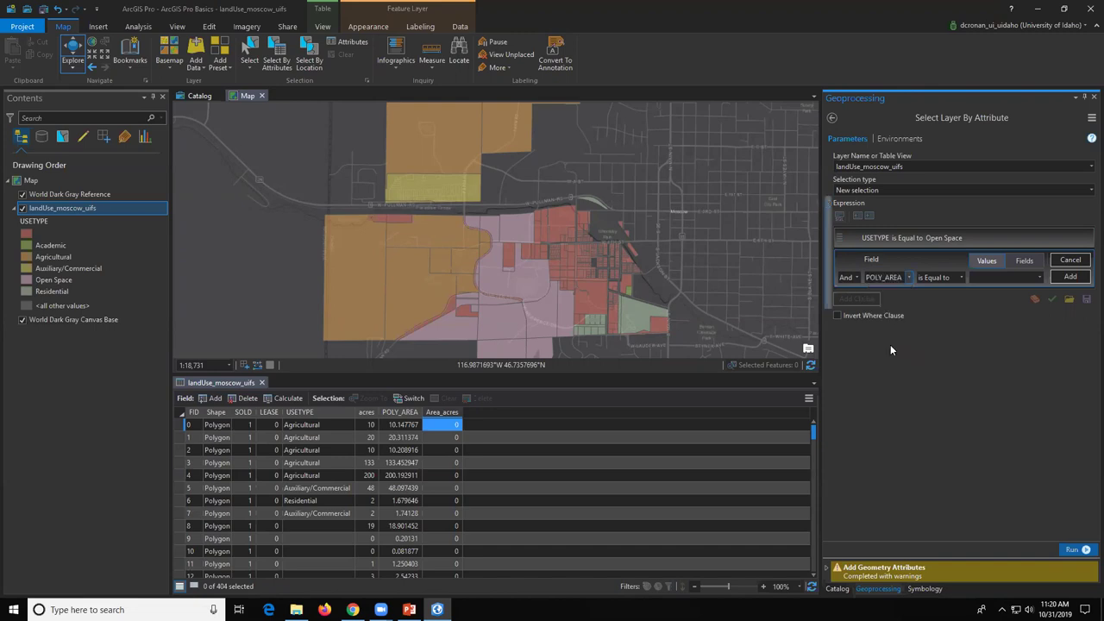
left_click(959, 277)
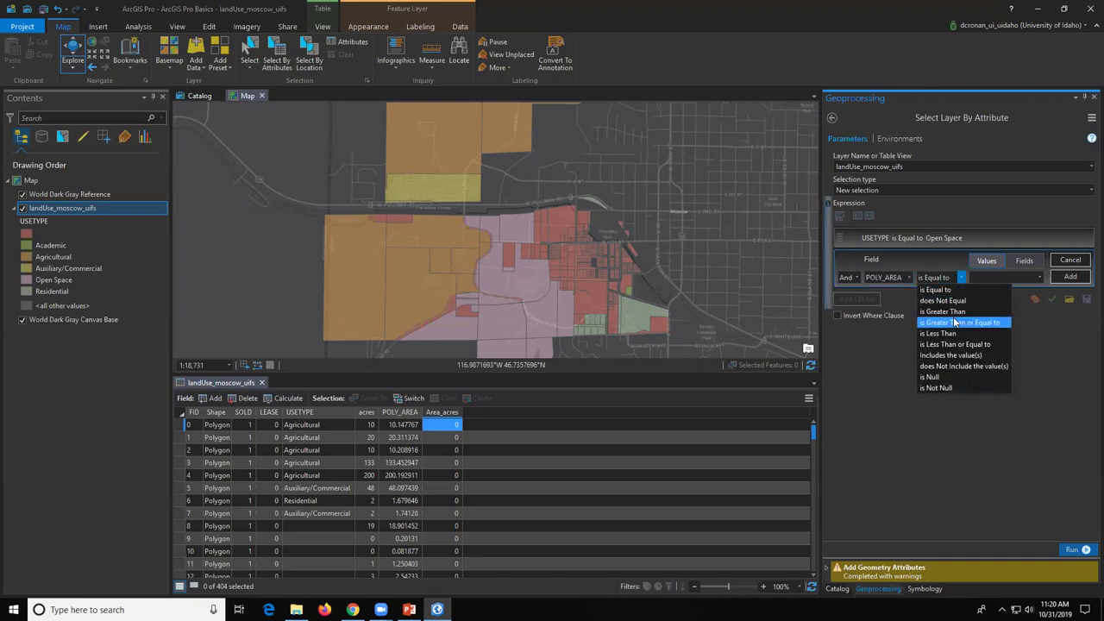
left_click(953, 317)
left_click(1039, 278)
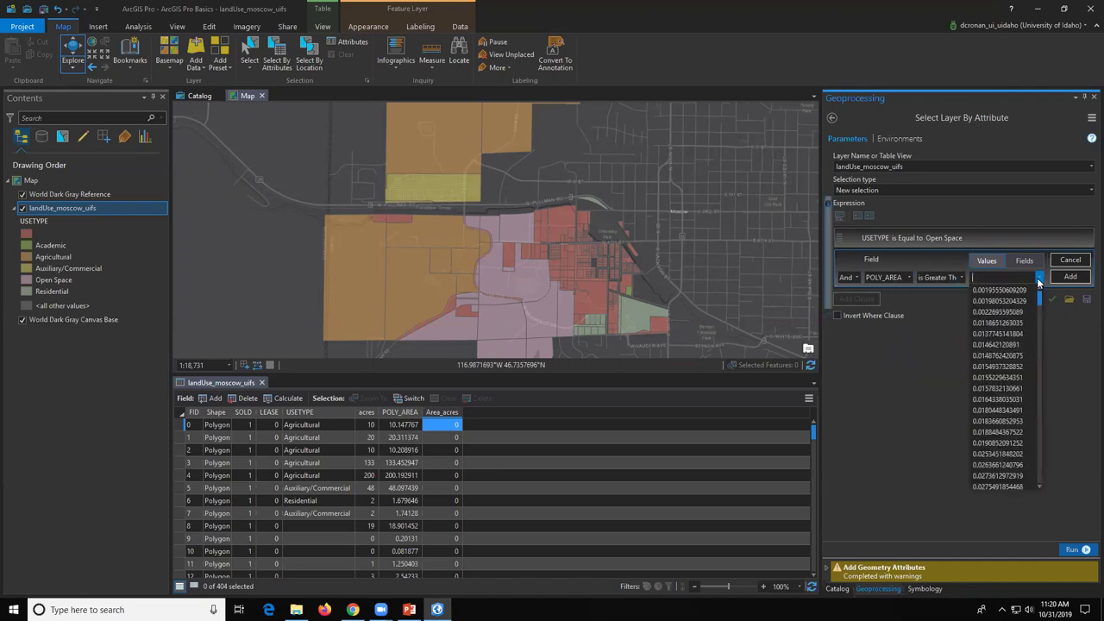
scroll(1009, 344, "down", 5)
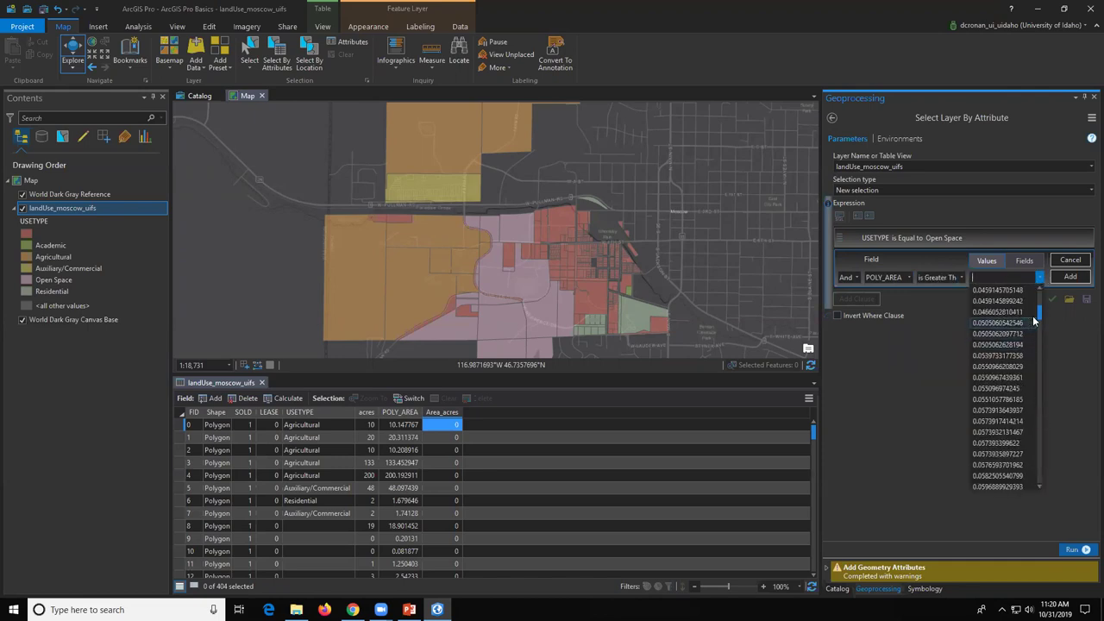
left_click_drag(1039, 317, 1033, 493)
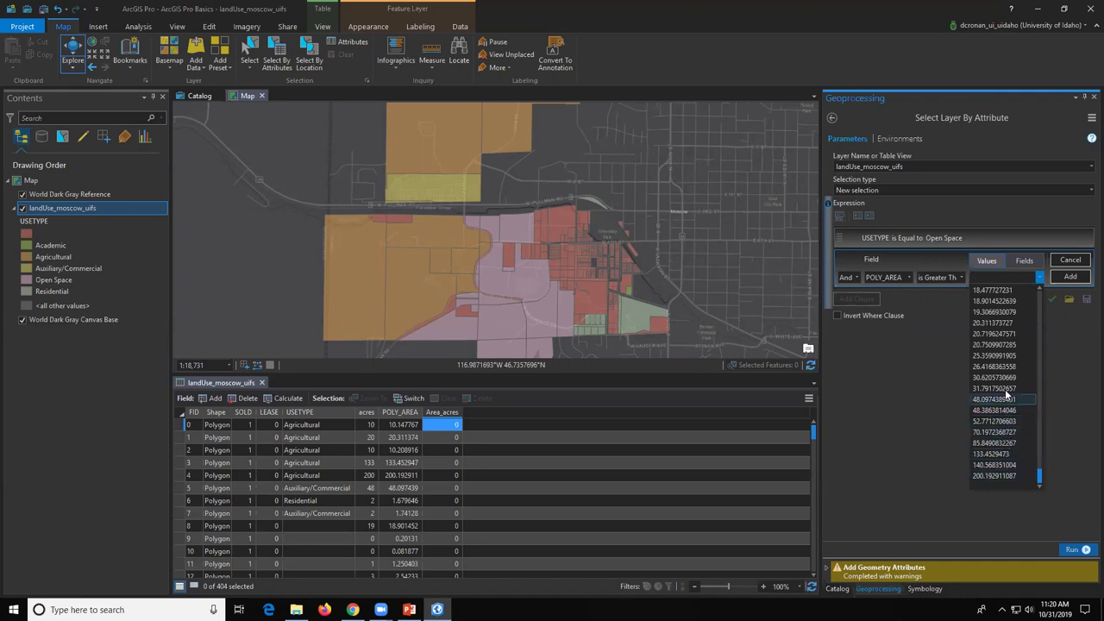
left_click(984, 277)
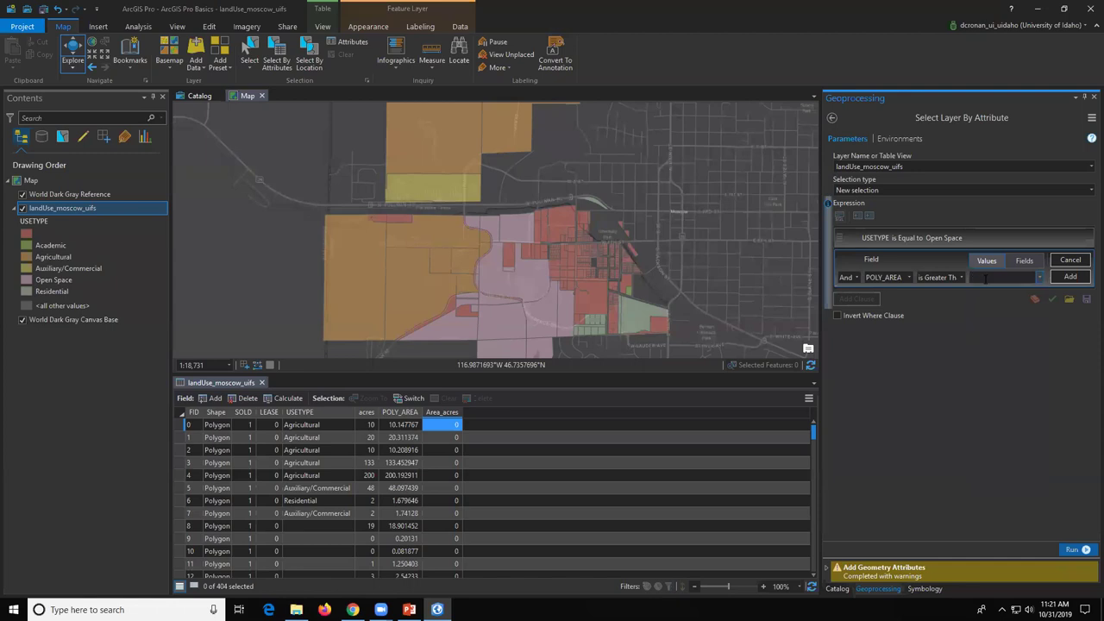
type("20.311373727")
left_click(1067, 276)
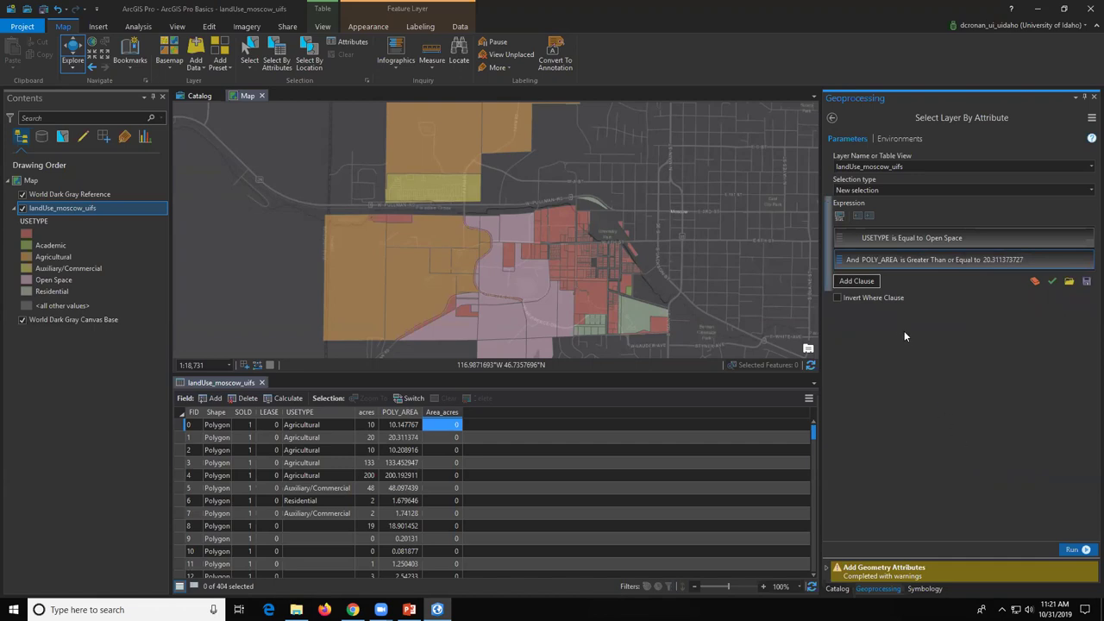
left_click(1072, 550)
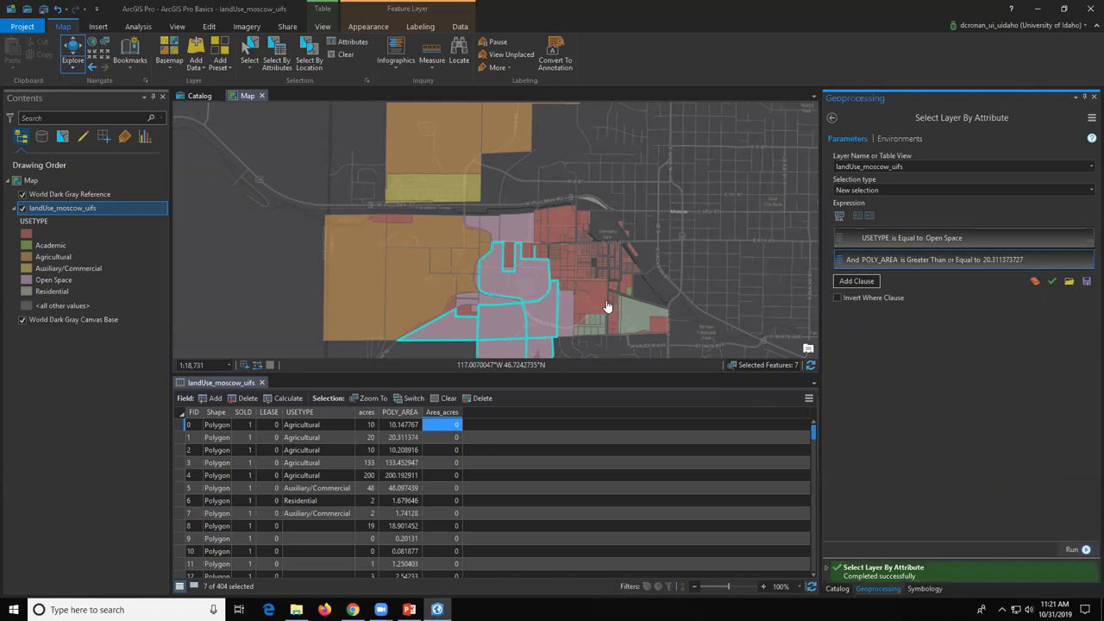
scroll(543, 249, "down", 2)
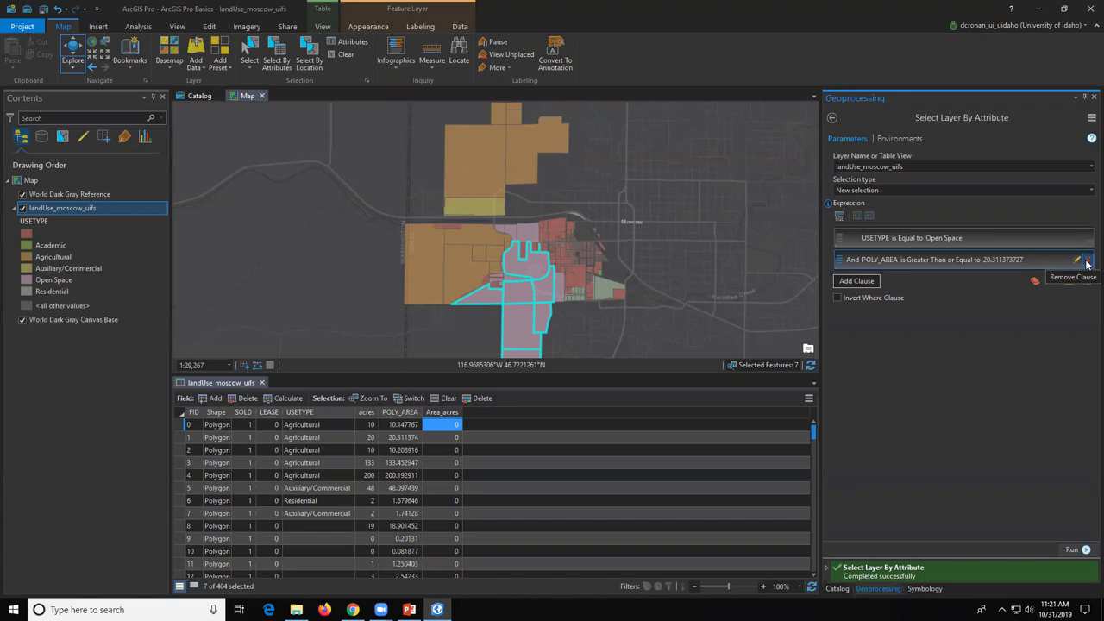
Step: Remove the POLY_AREA clause from the expression and rerun the selection for all Open Space parcels
left_click(1086, 261)
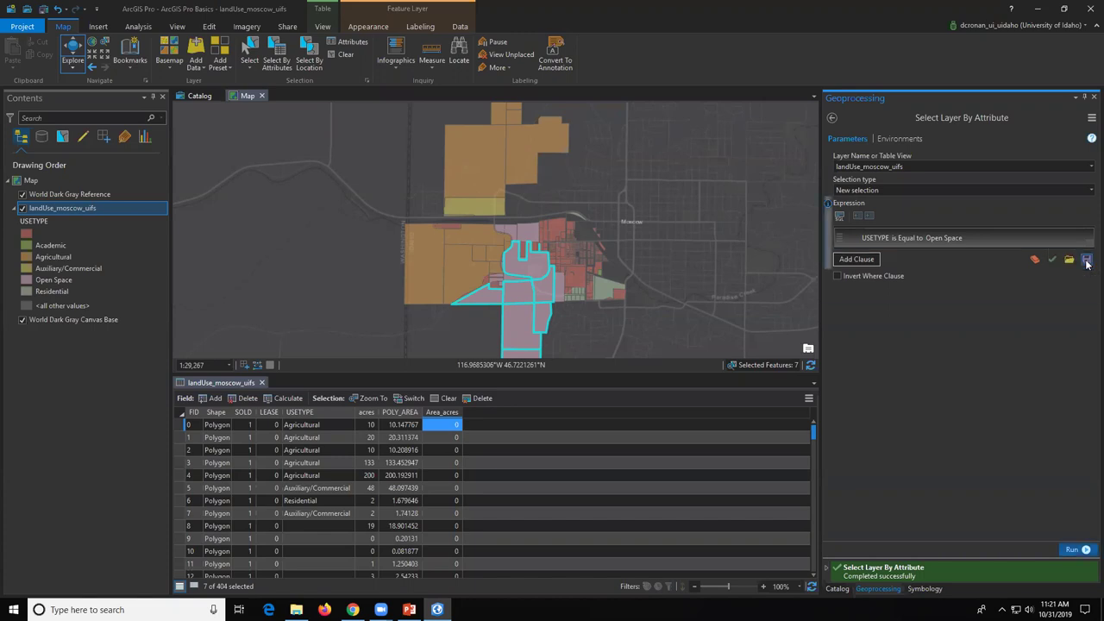
left_click(1082, 550)
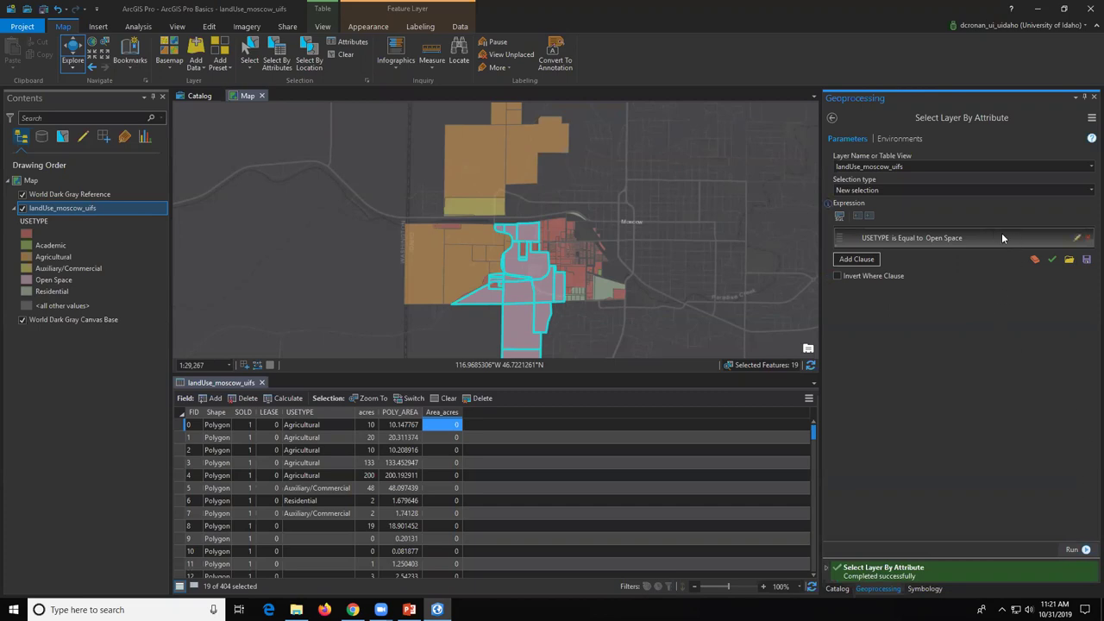
Step: Replace the Open Space clause with USETYPE is Equal to Residential and run the selection
left_click(1087, 240)
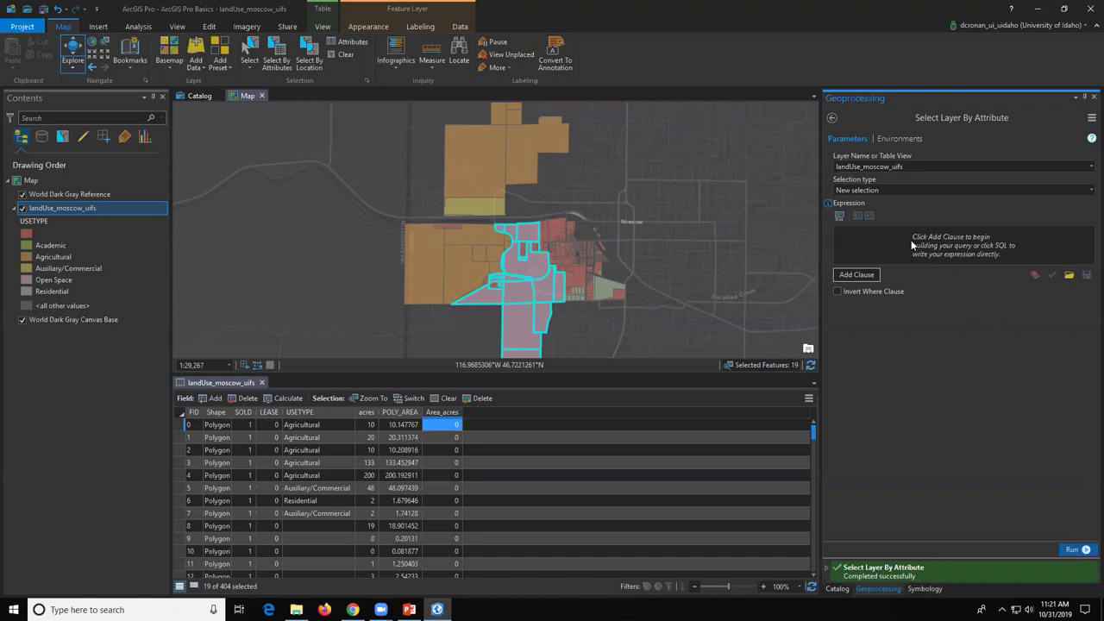
left_click(860, 275)
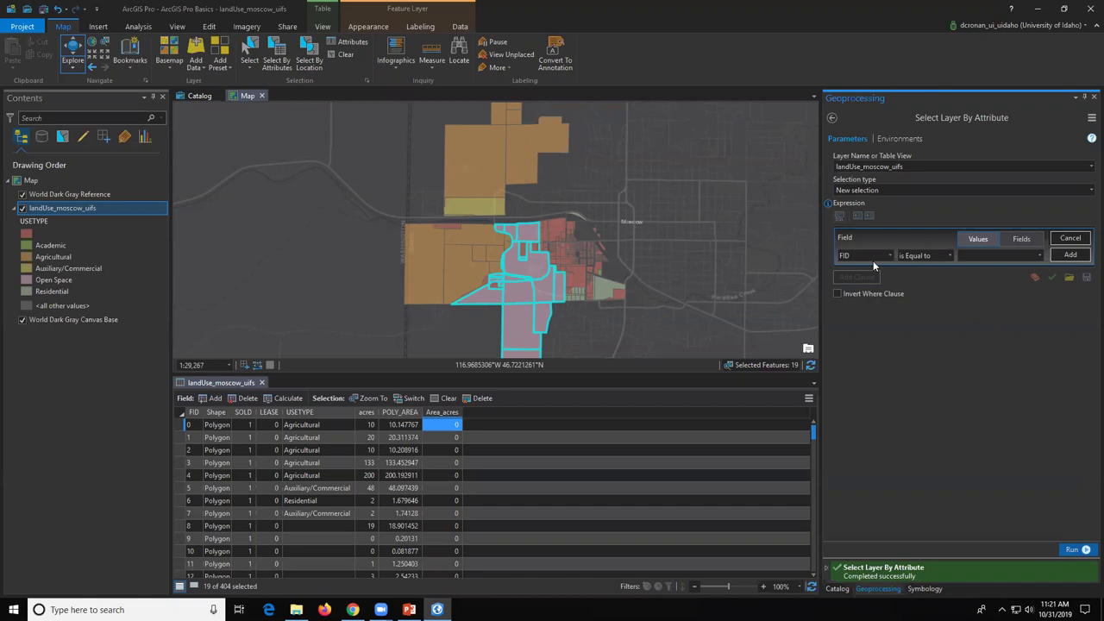
left_click(890, 255)
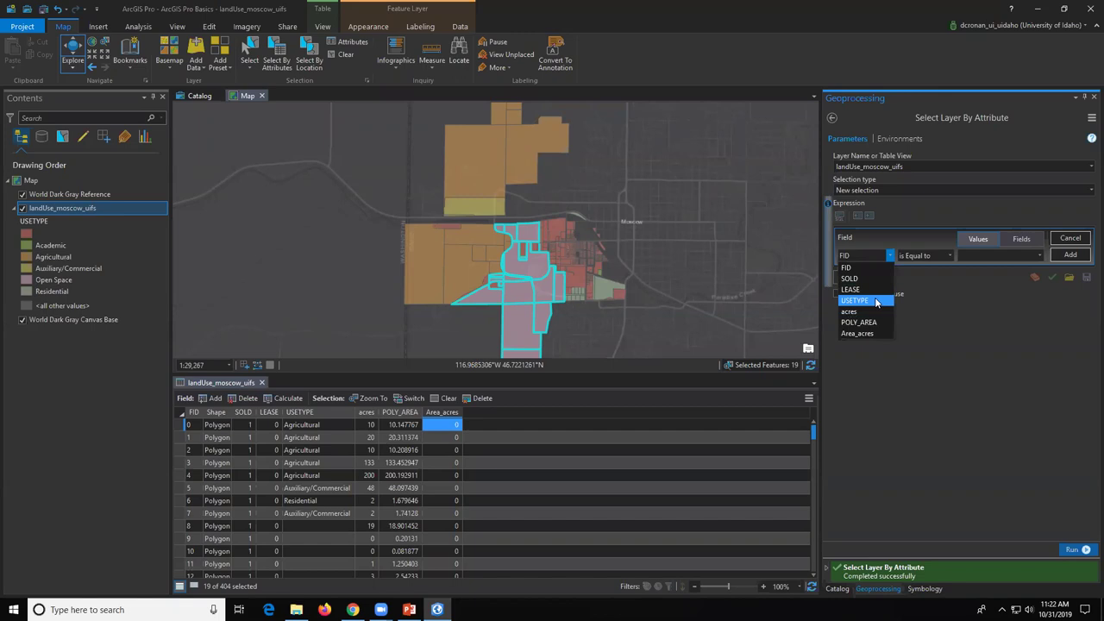
left_click(877, 301)
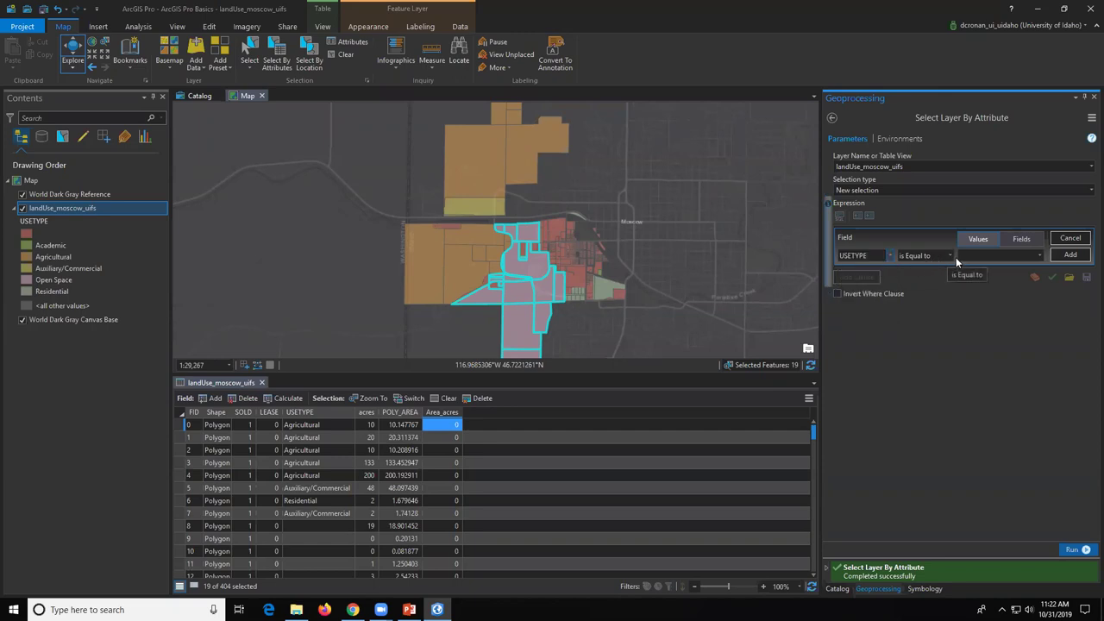
left_click(1039, 255)
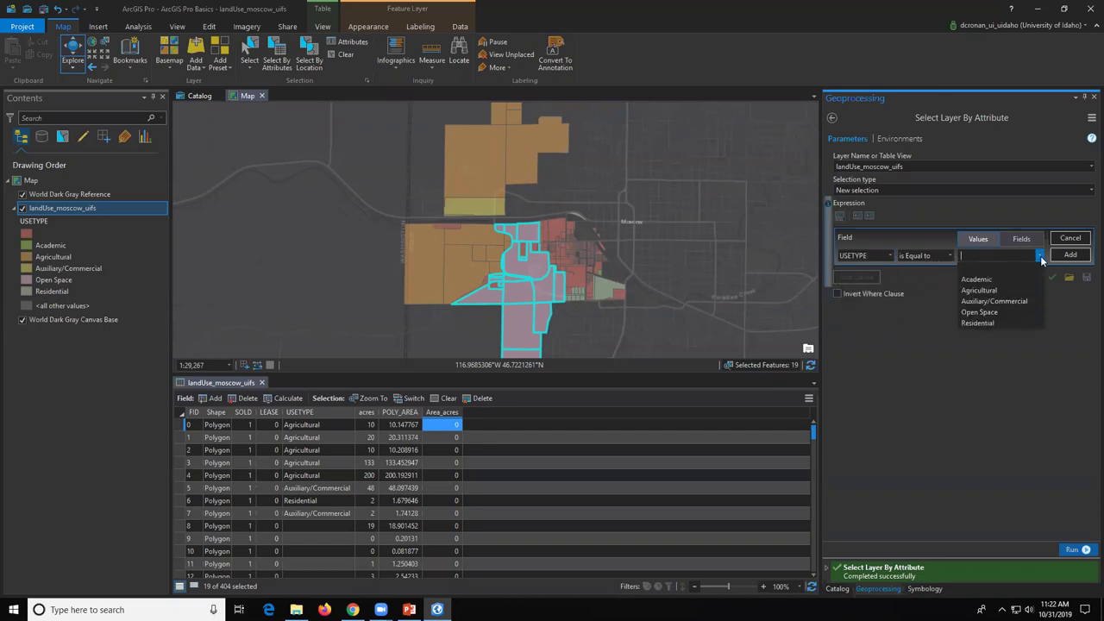
left_click(997, 318)
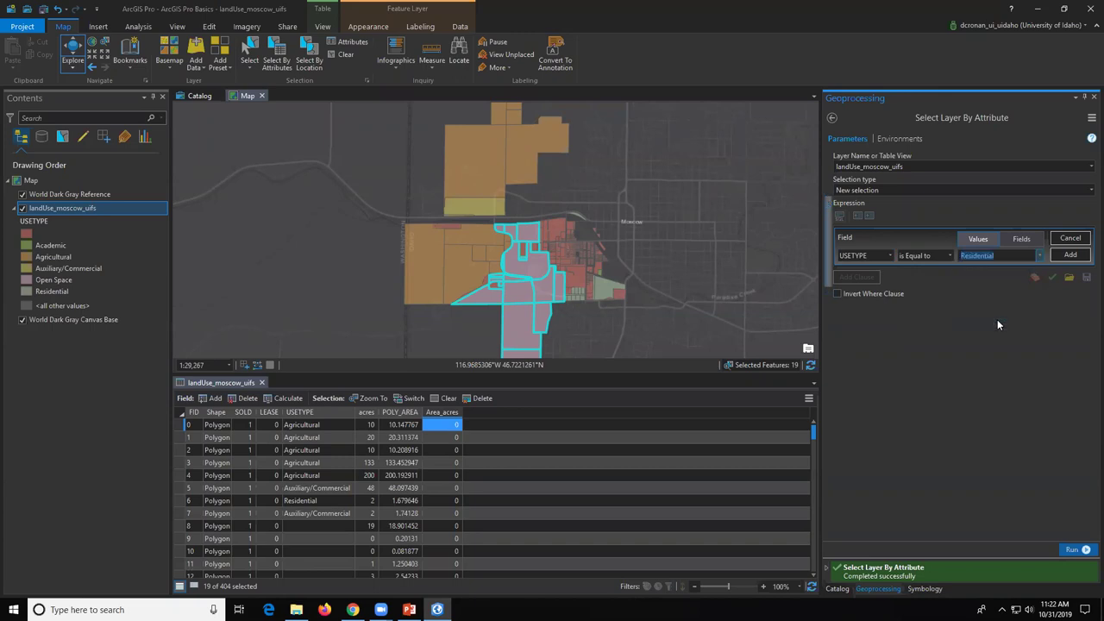
left_click(1070, 257)
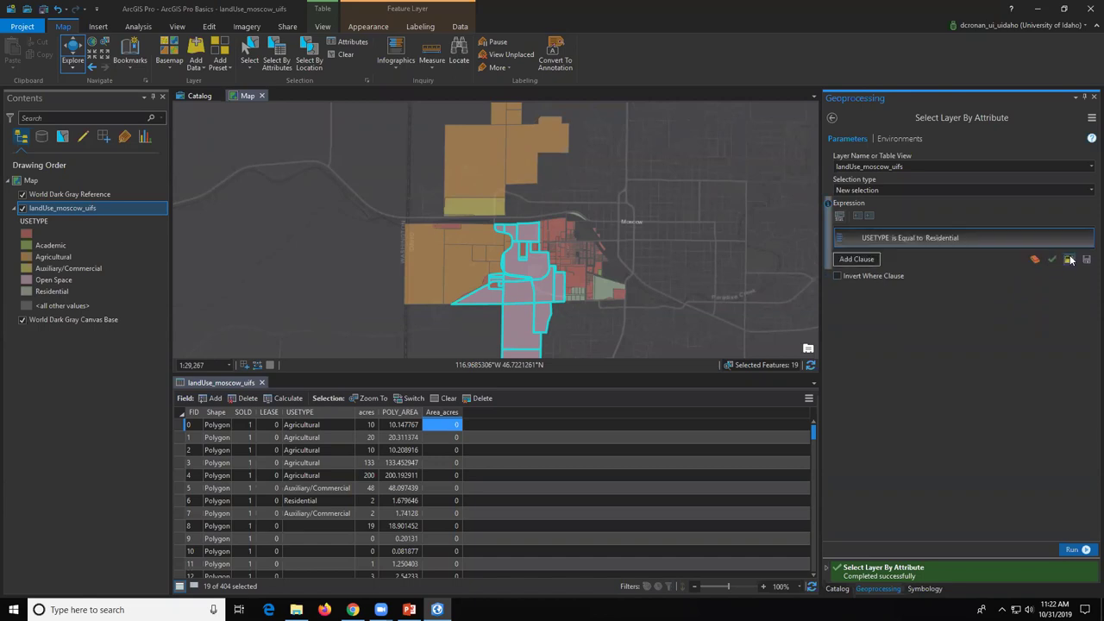
left_click(1086, 550)
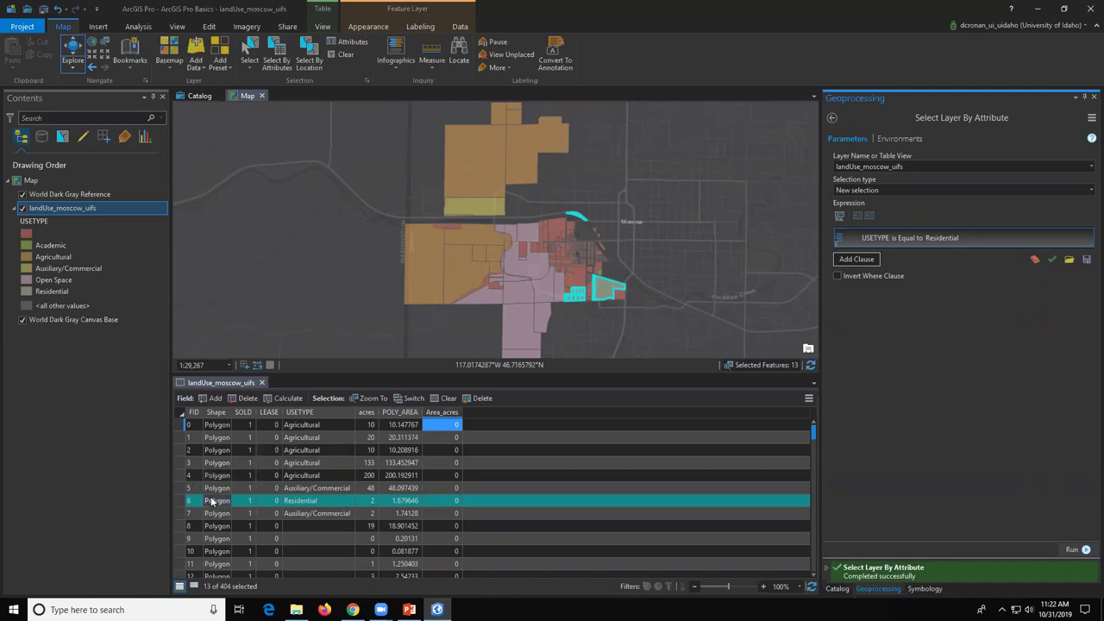
Step: Show only the selected records in the attribute table and open Summarize for the POLY_AREA field
left_click(195, 586)
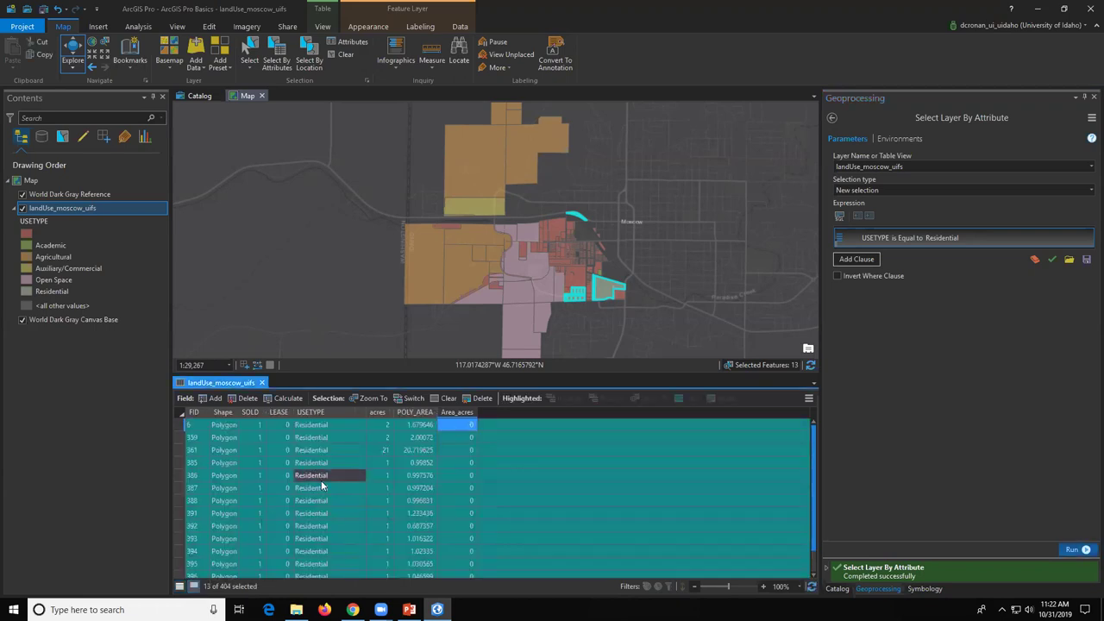
right_click(425, 415)
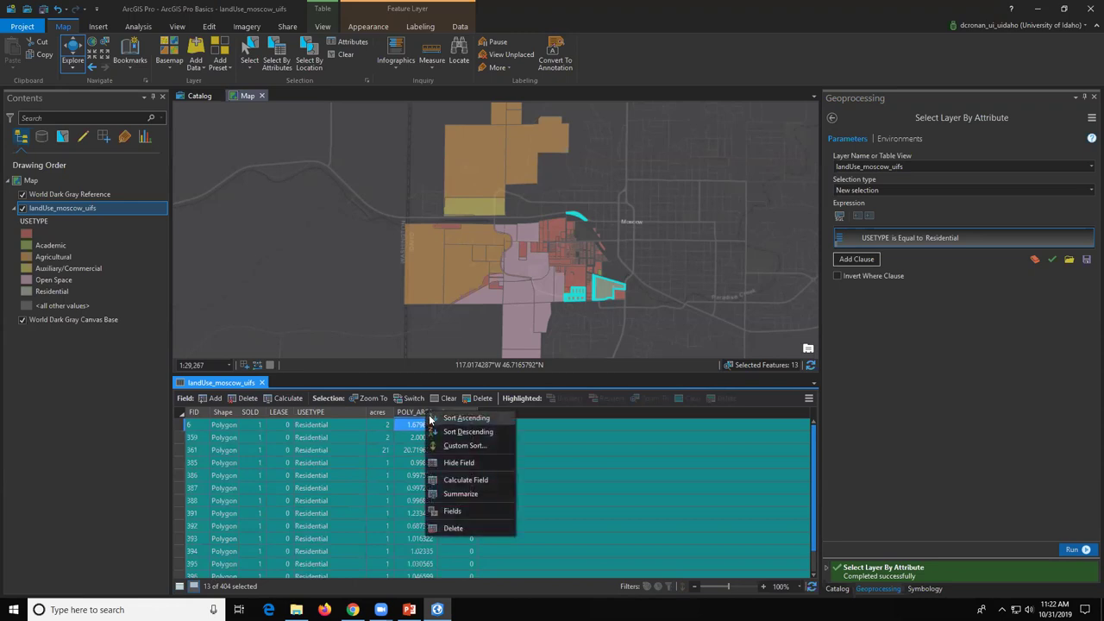
left_click(458, 493)
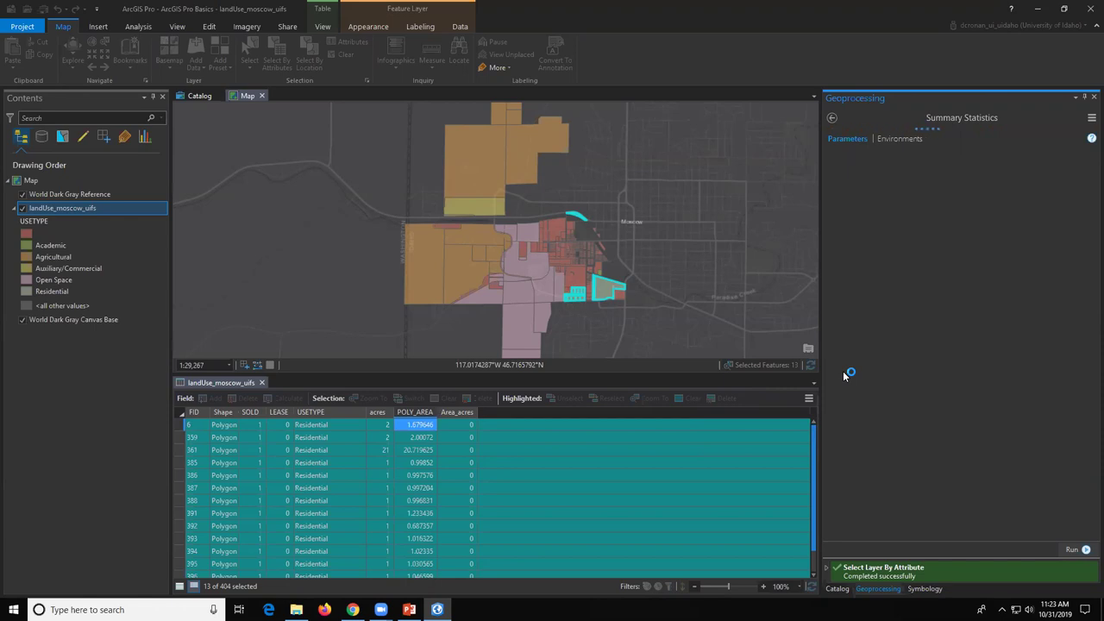
right_click(411, 414)
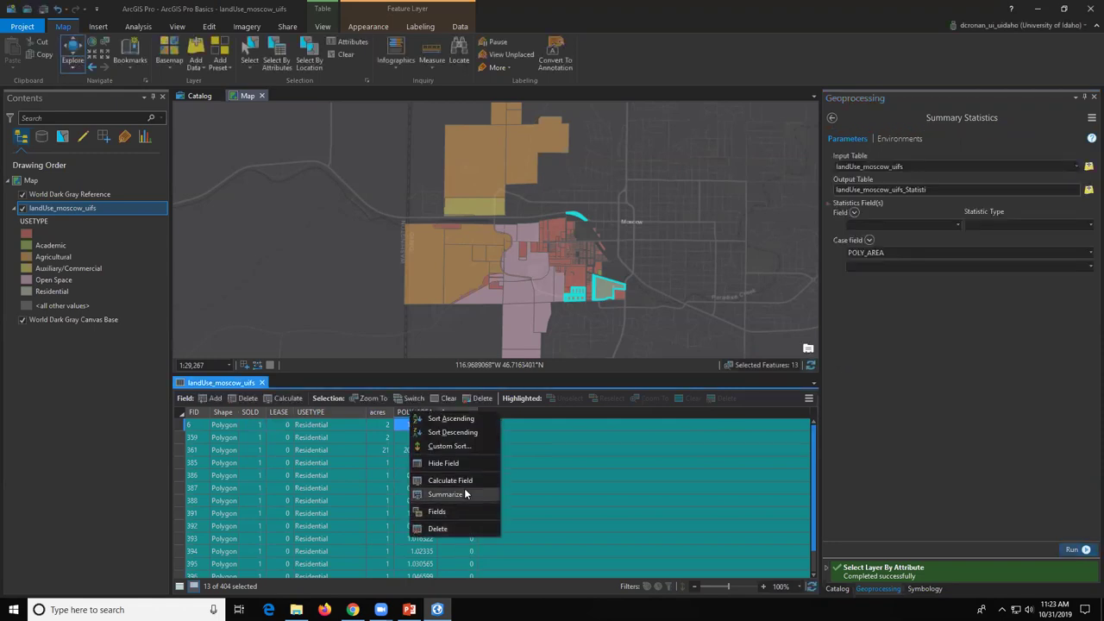
left_click(1011, 470)
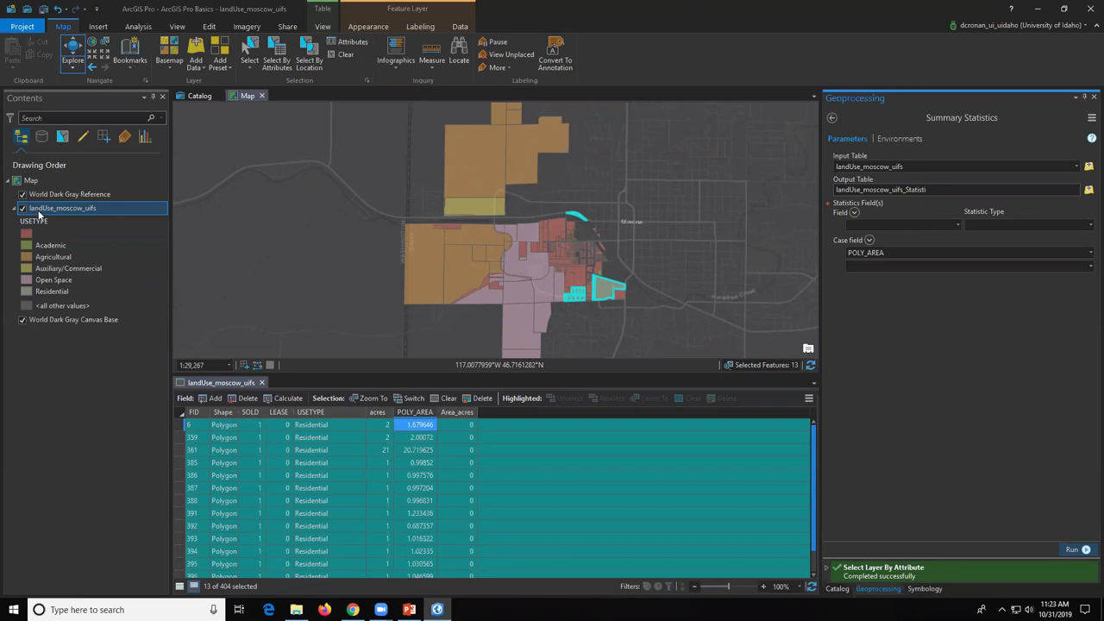
left_click(66, 395)
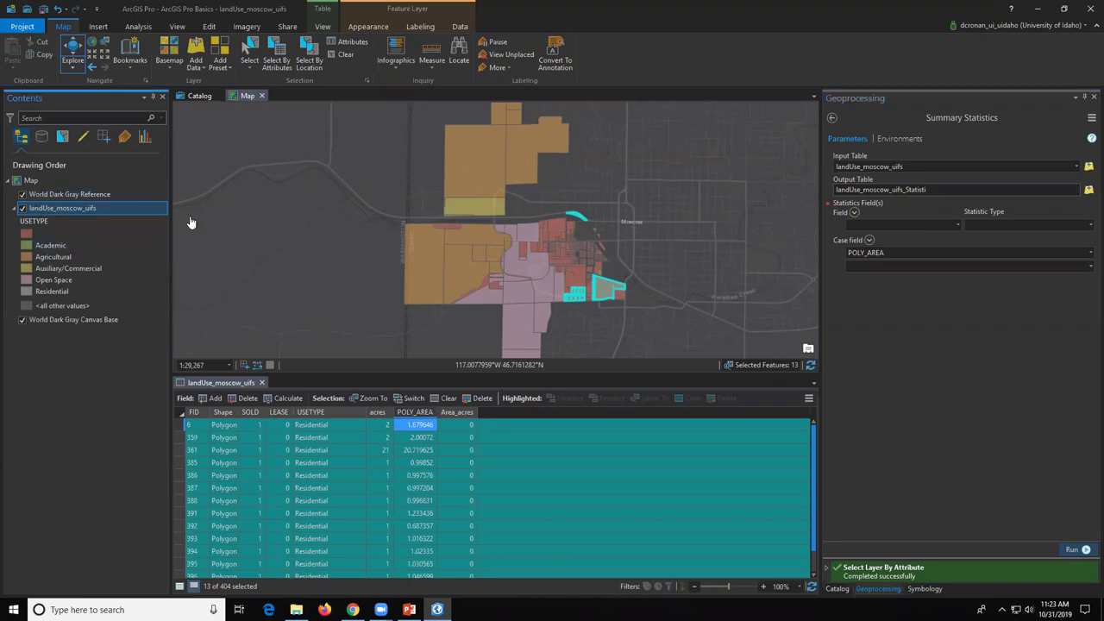
Step: Leave the Summary Statistics tool, clear the parcel selection and show all records in the attribute table
left_click(832, 118)
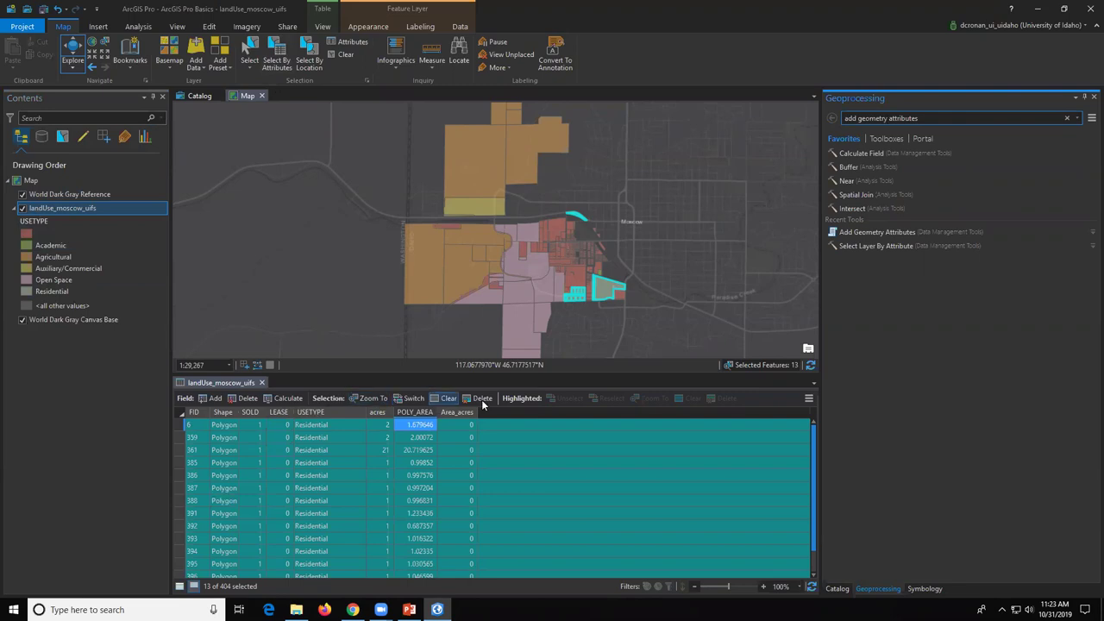
left_click(449, 399)
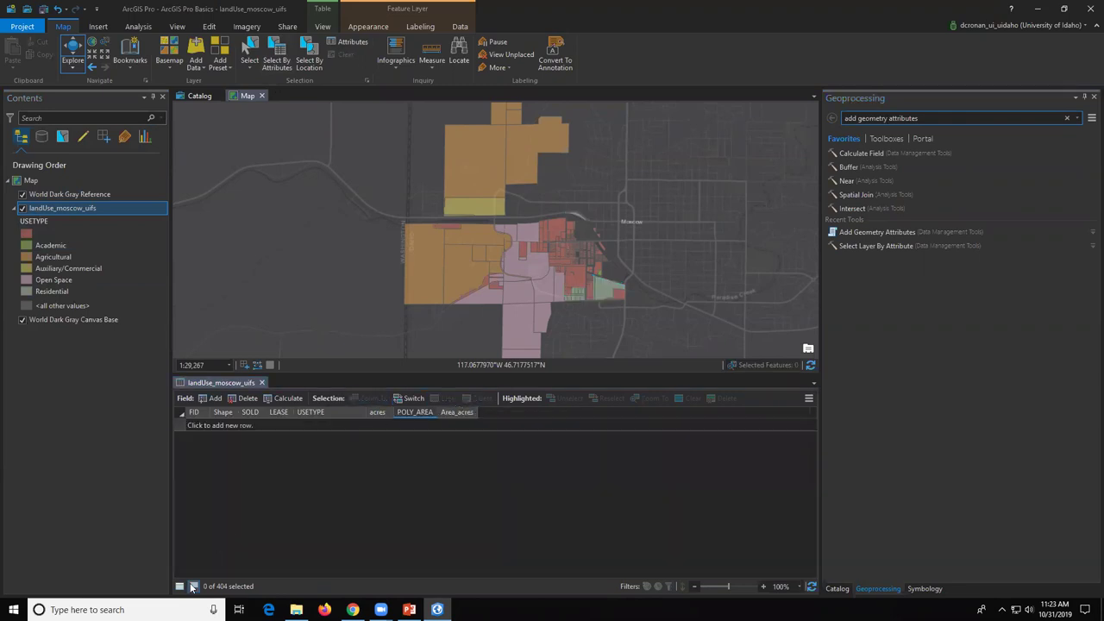
left_click(194, 586)
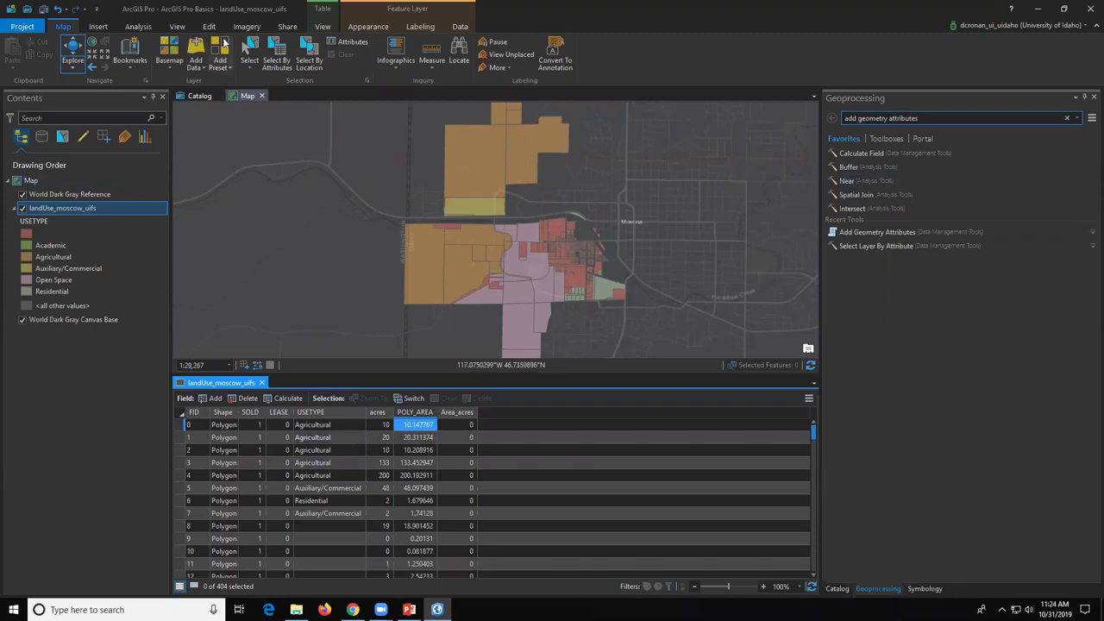
Step: Make a new attribute selection on landUse_moscow_uifs with the clause USETYPE is Equal to Agricultural
left_click(277, 55)
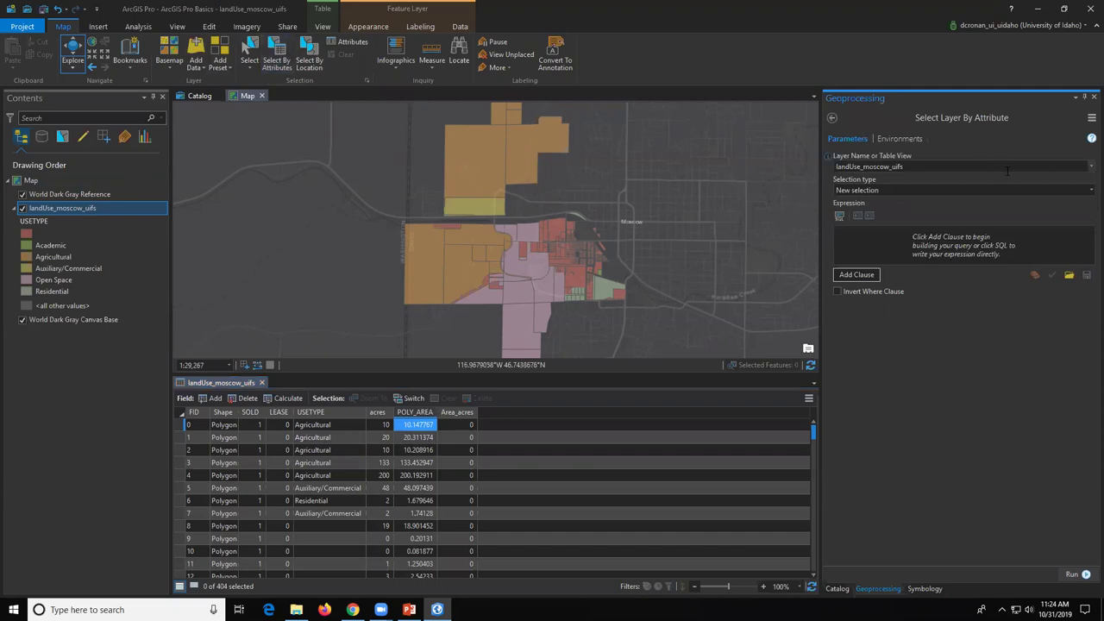
left_click(1090, 190)
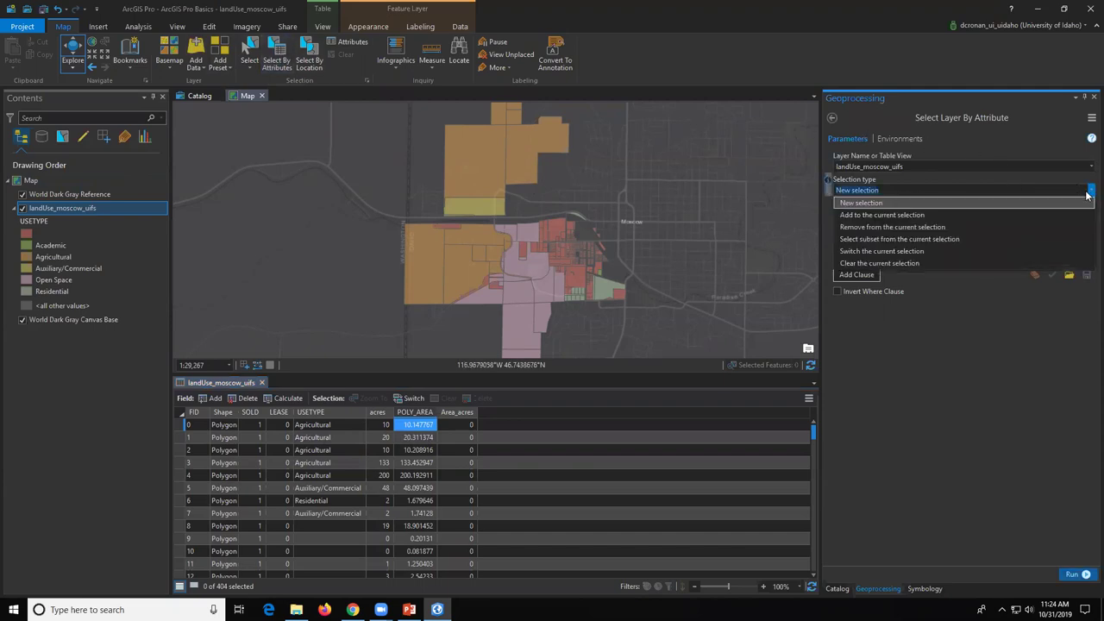
left_click(1083, 207)
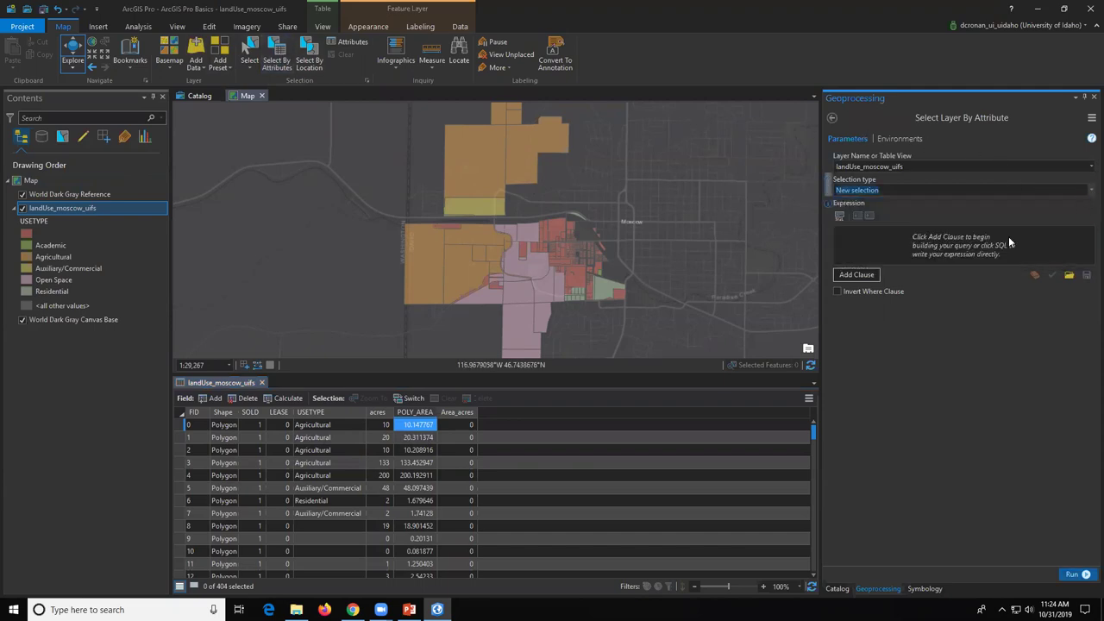
left_click(870, 274)
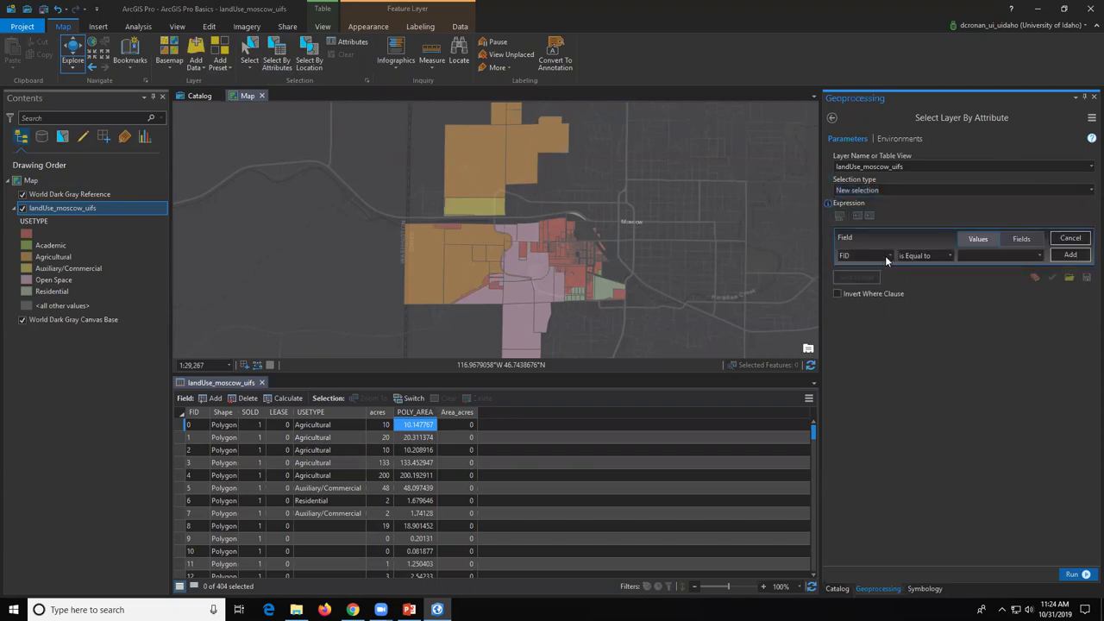
left_click(887, 256)
left_click(874, 301)
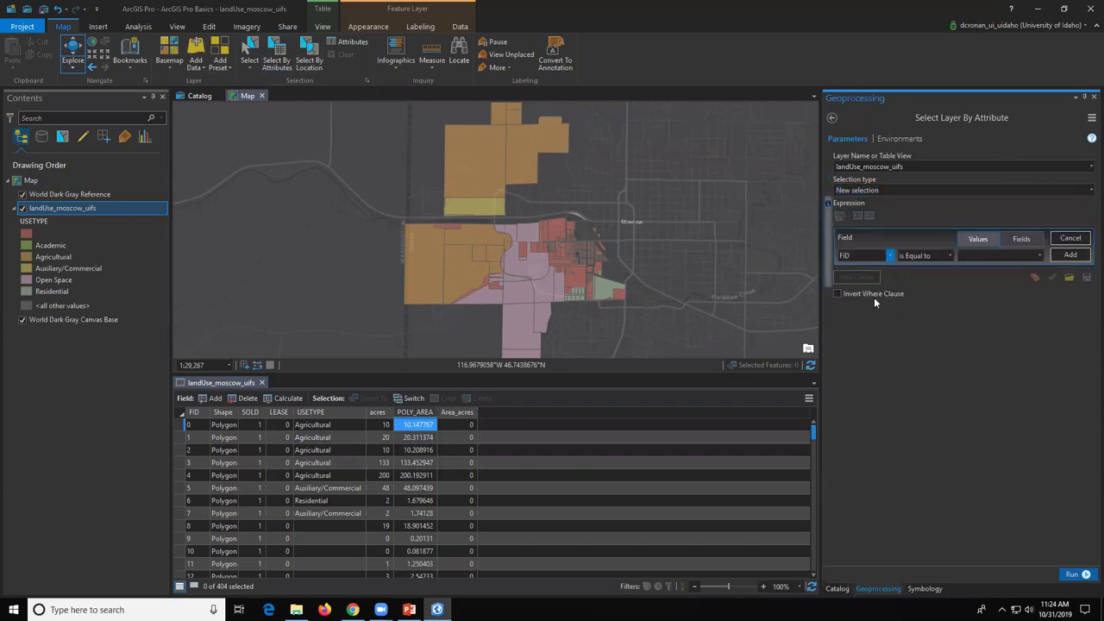
left_click(1040, 256)
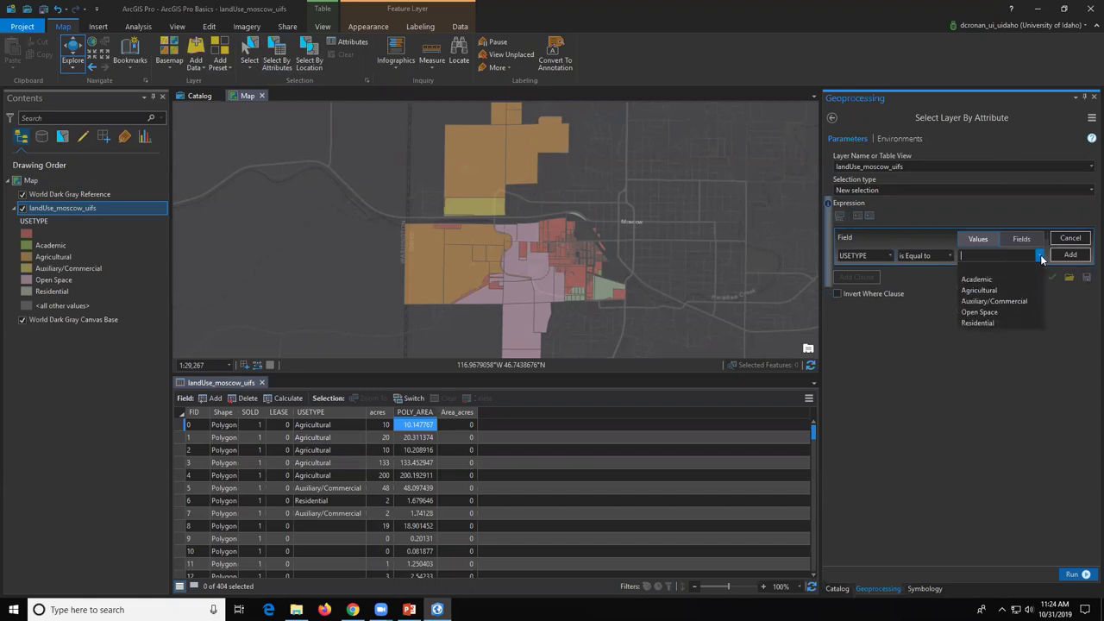
left_click(1021, 291)
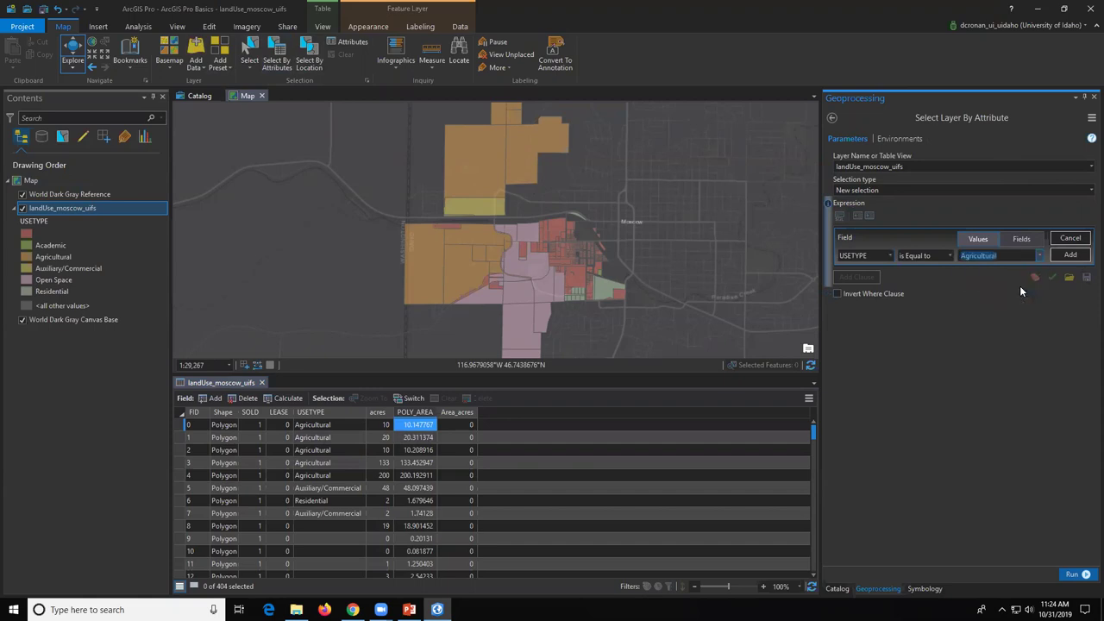
left_click(1072, 573)
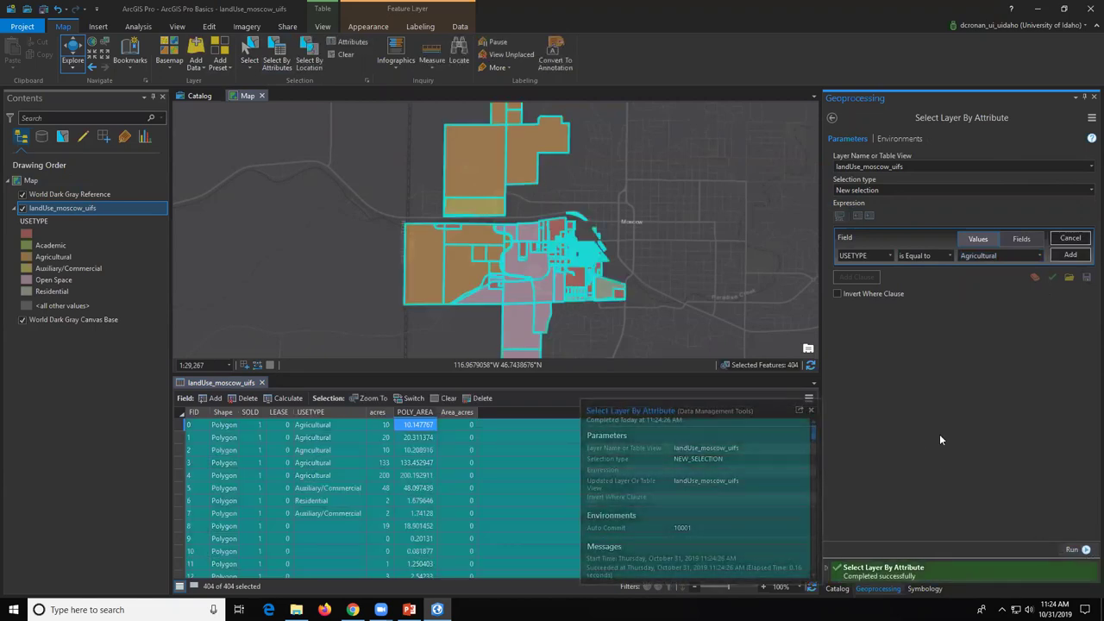
left_click(1070, 255)
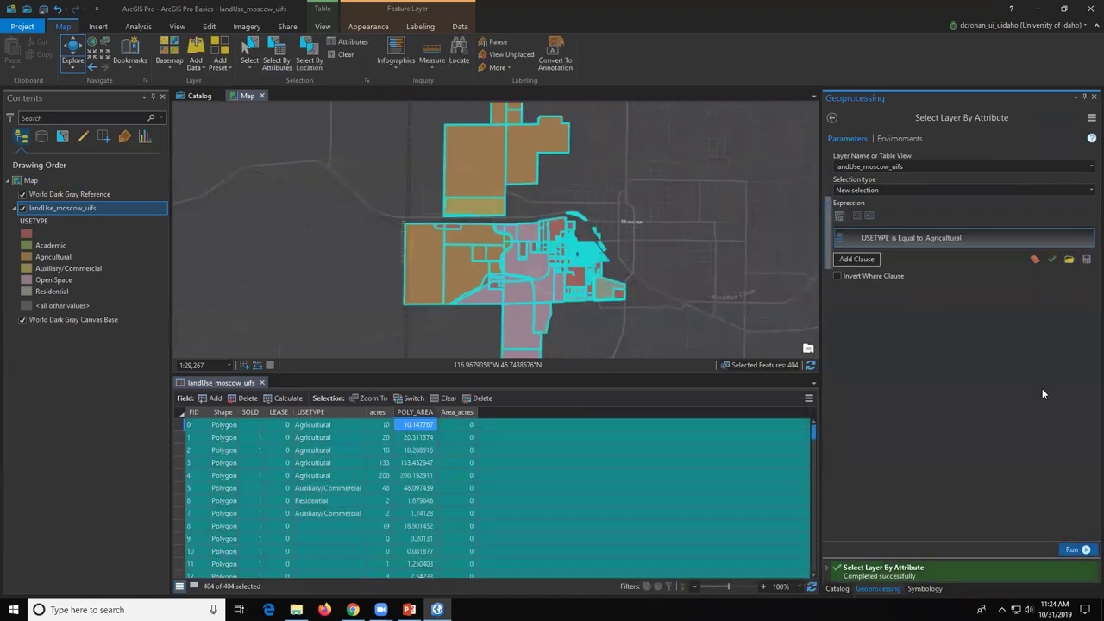
left_click(1074, 549)
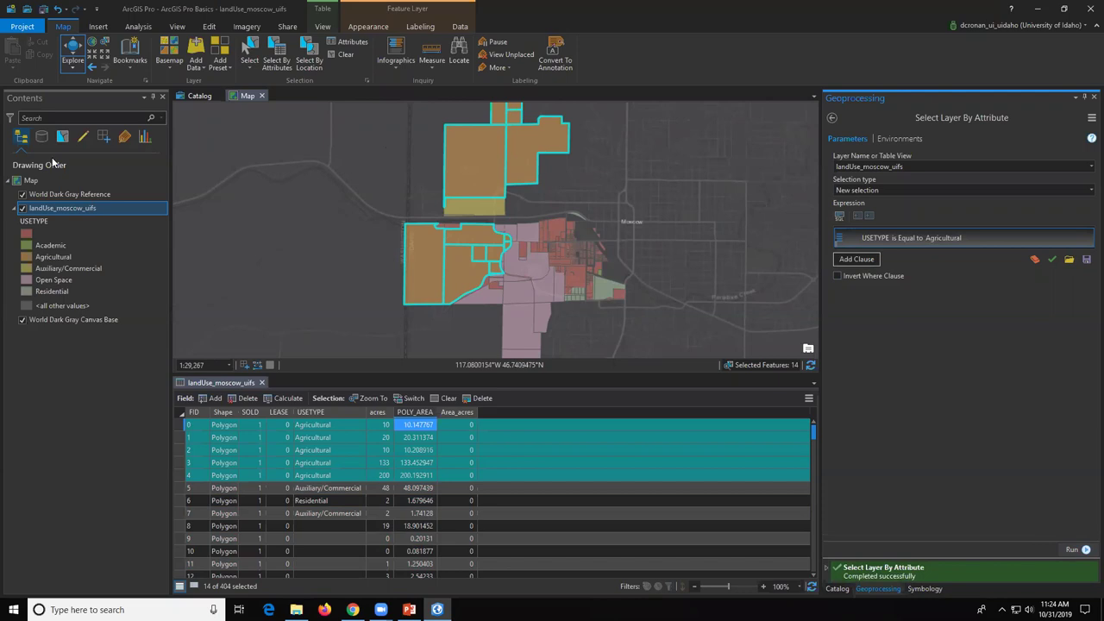
Step: Export the selected Agricultural parcels to a feature class named msc_ag in the ArcGIS Pro Basics geodatabase
right_click(66, 211)
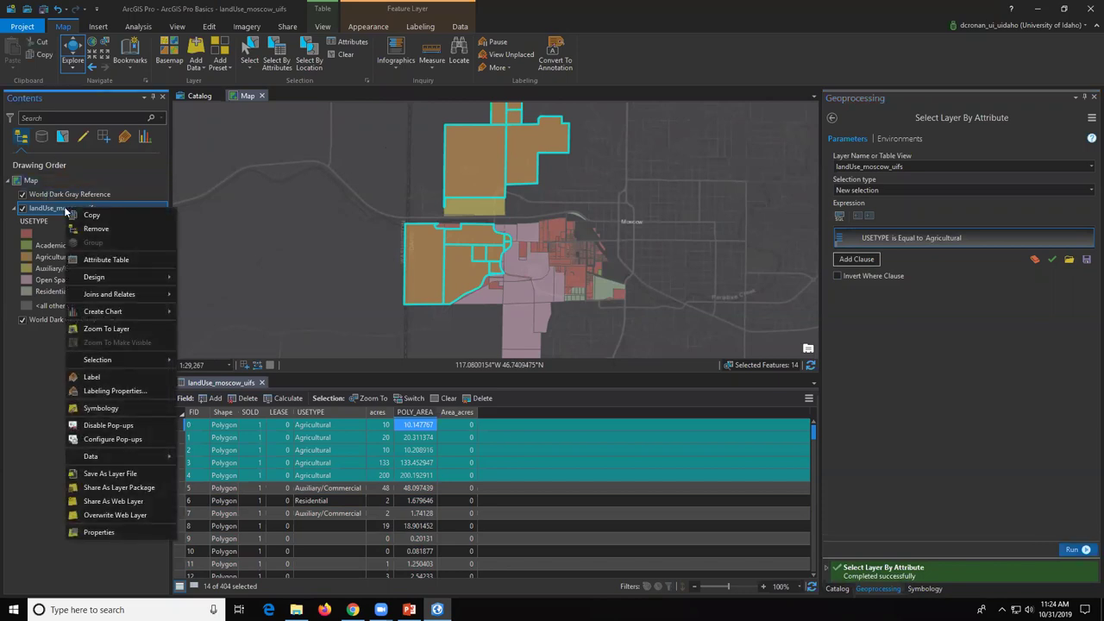
mouse_move(148, 457)
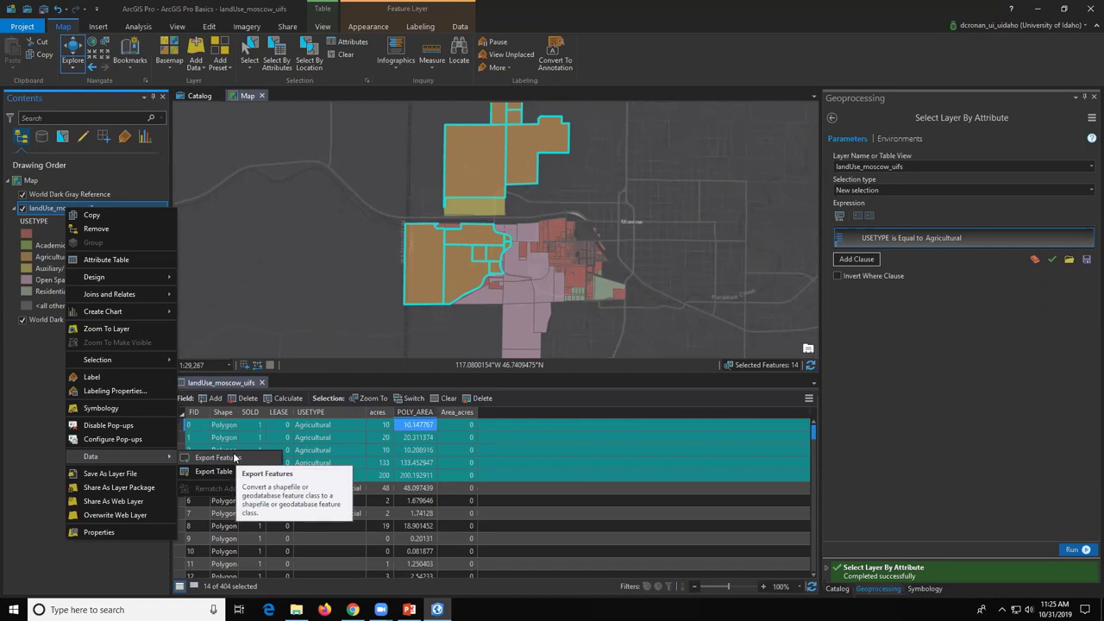
left_click(233, 459)
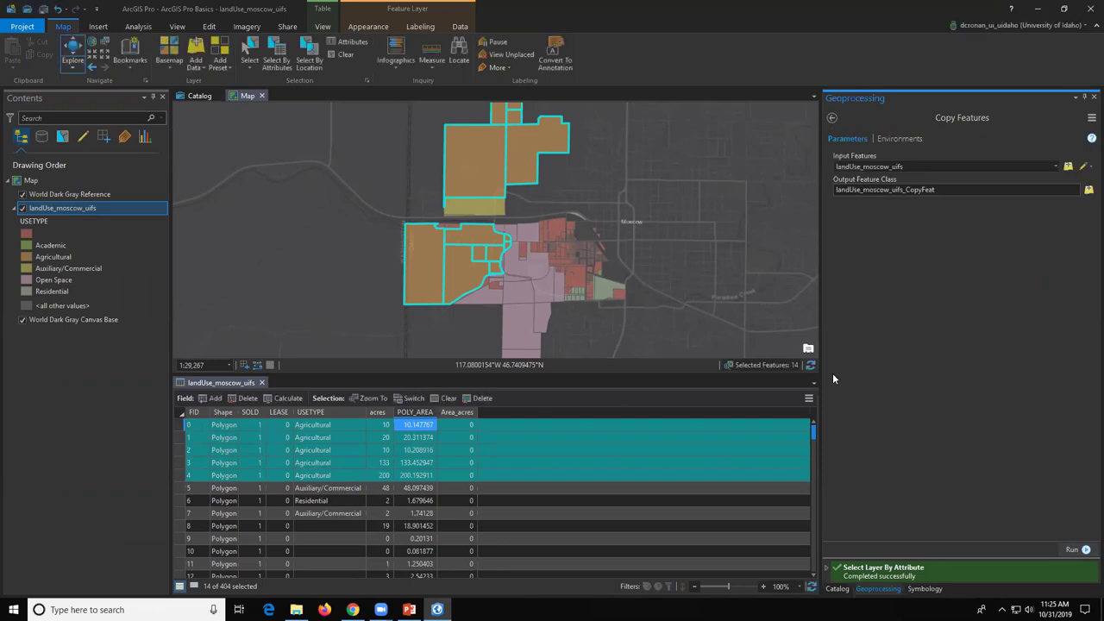
left_click(953, 188)
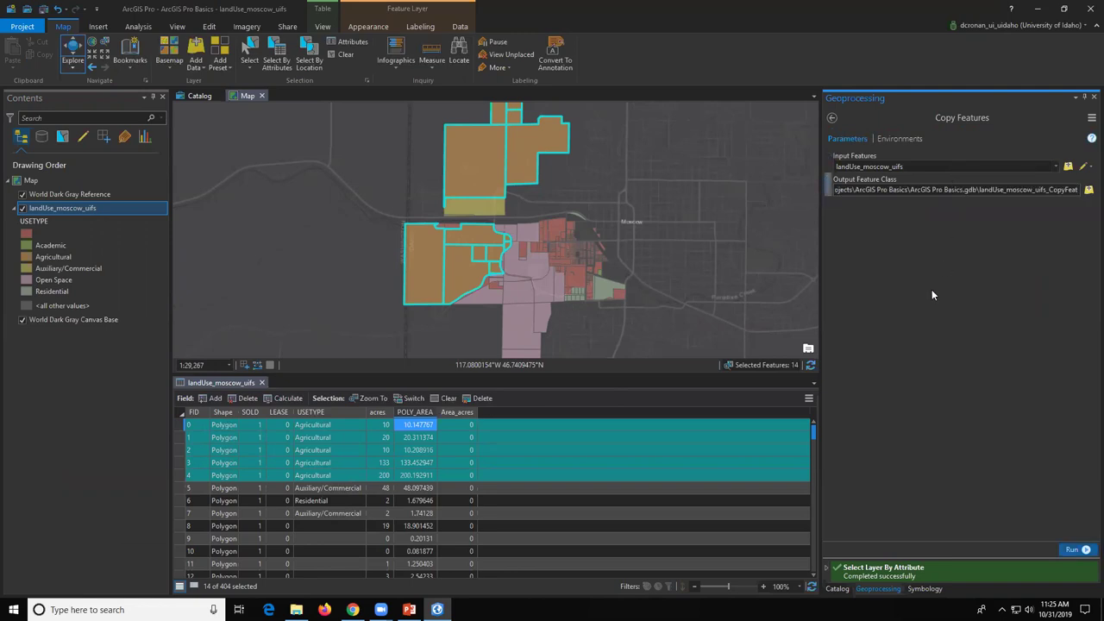
key("BackSpace")
key("BackSpace")
key("BackSpace")
key("BackSpace")
key("BackSpace")
key("BackSpace")
key("BackSpace")
key("BackSpace")
key("BackSpace")
key("BackSpace")
key("BackSpace")
key("BackSpace")
key("BackSpace")
key("BackSpace")
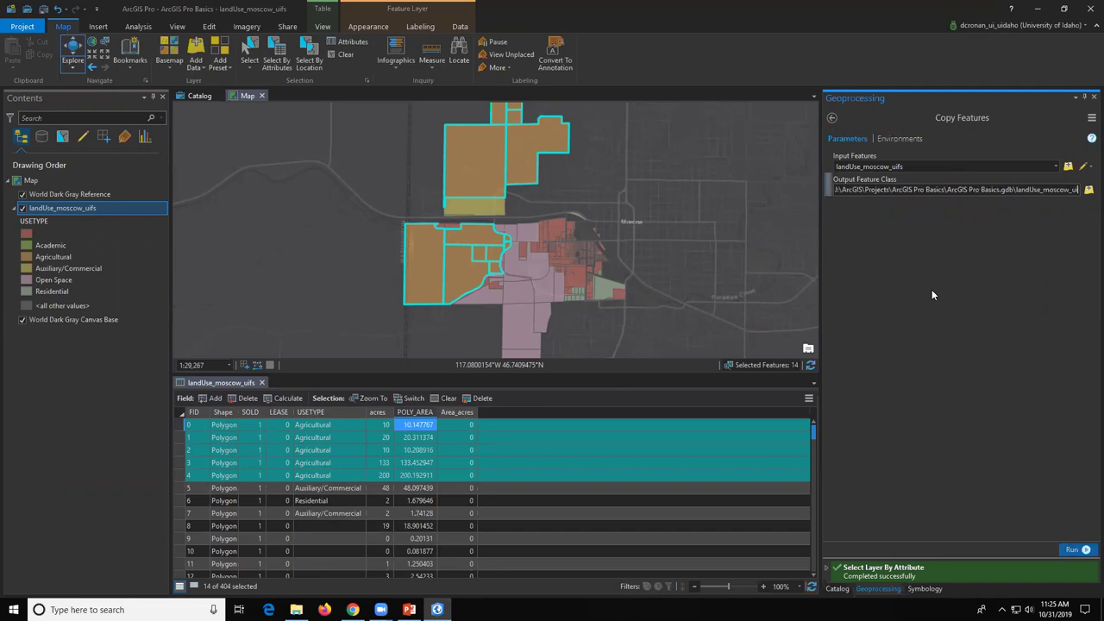
key("BackSpace")
key("BackSpace")
key("BackSpace")
key("BackSpace")
key("BackSpace")
key("BackSpace")
key("BackSpace")
key("BackSpace")
key("BackSpace")
key("BackSpace")
key("BackSpace")
key("BackSpace")
key("BackSpace")
key("BackSpace")
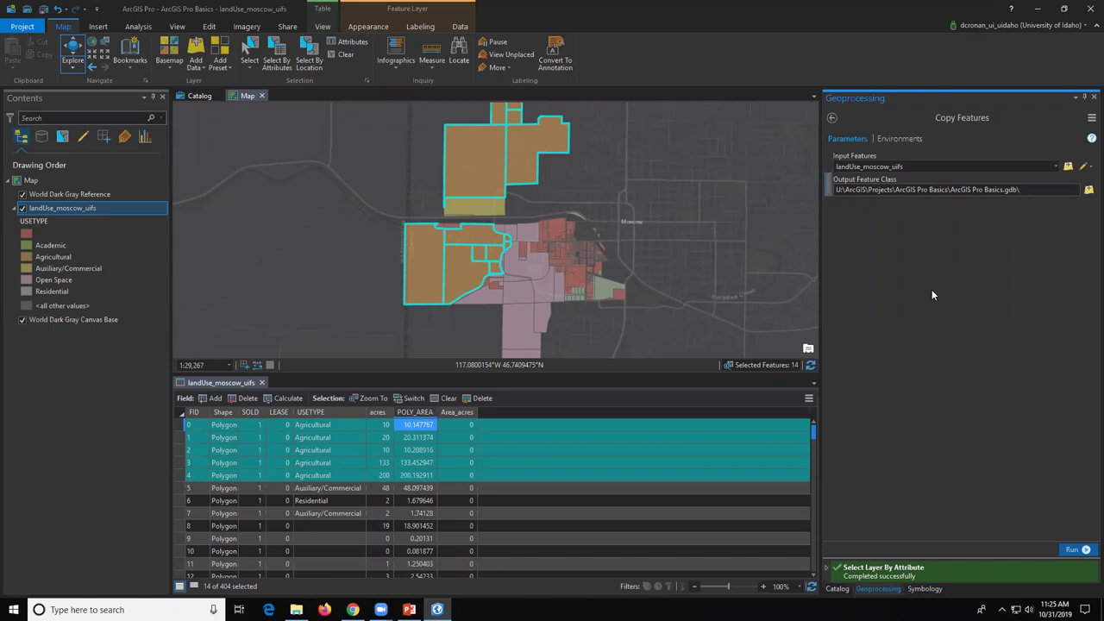
type("msc_ag")
left_click(1072, 549)
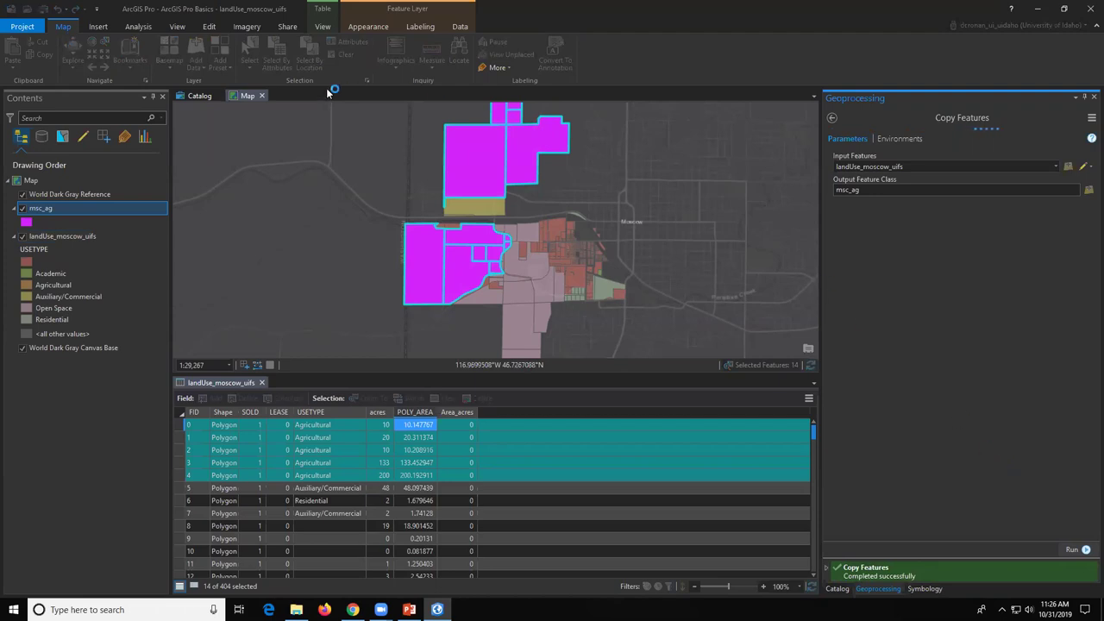
Step: Hide the landUse_moscow_uifs layer, clear the selection and leave the Copy Features tool
left_click(22, 237)
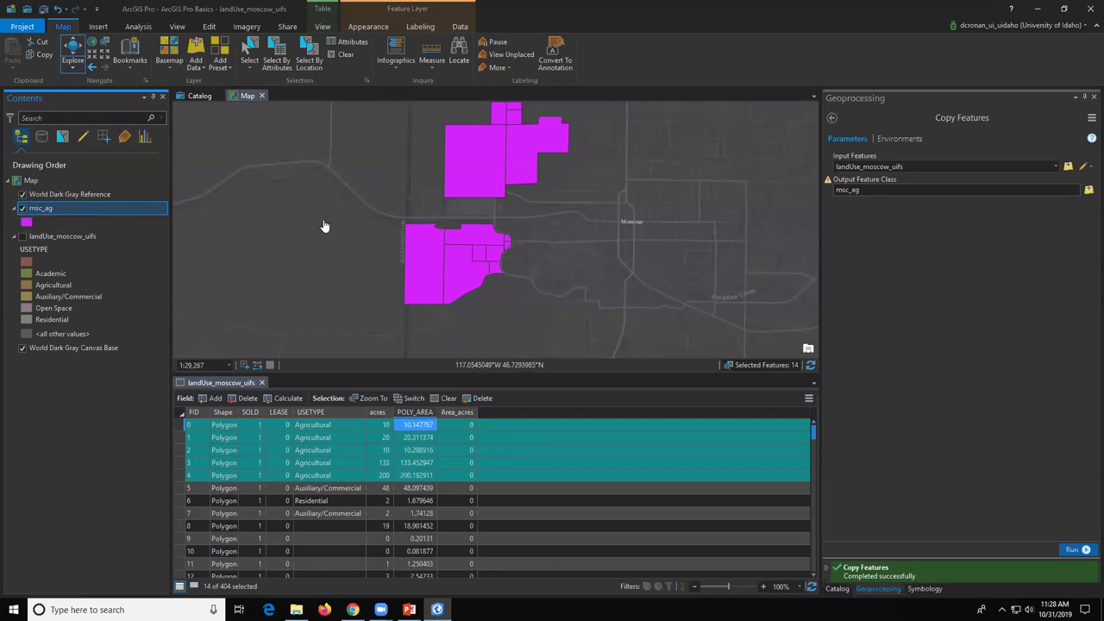
left_click(345, 55)
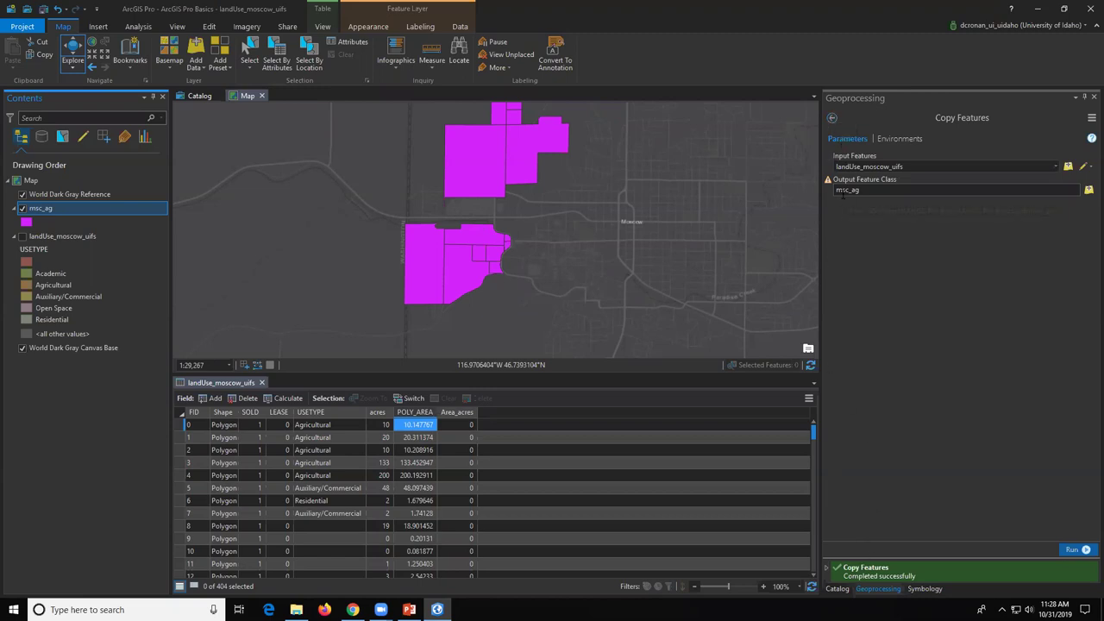
left_click(832, 118)
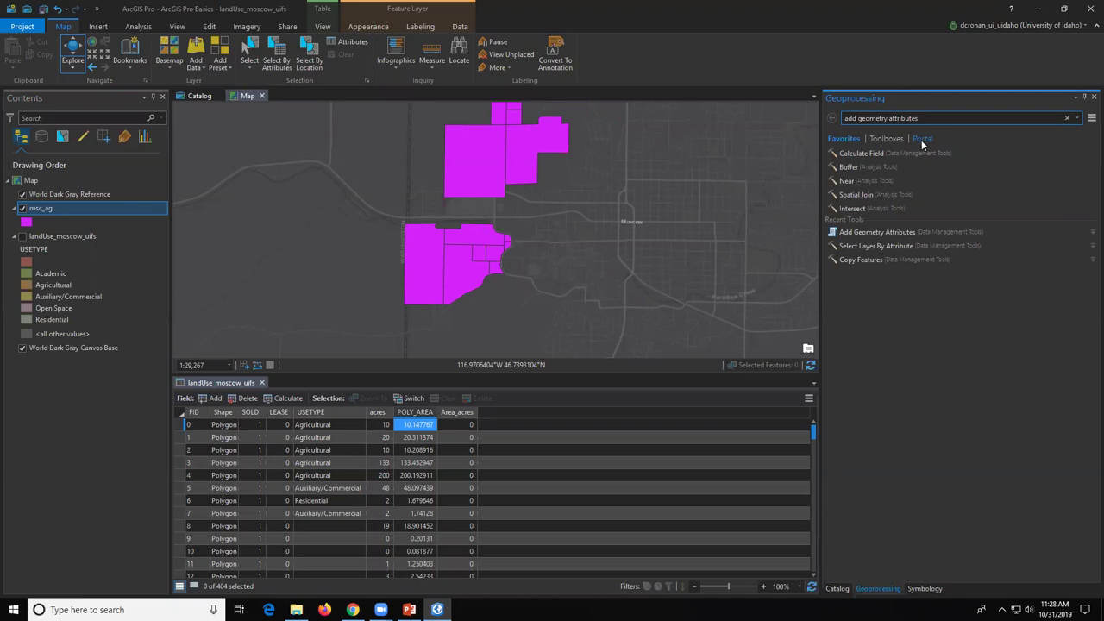
Step: Add paradiseCreek_moscow_uifs.shp from the moscow folder to the map and hide the msc_ag layer
left_click(838, 588)
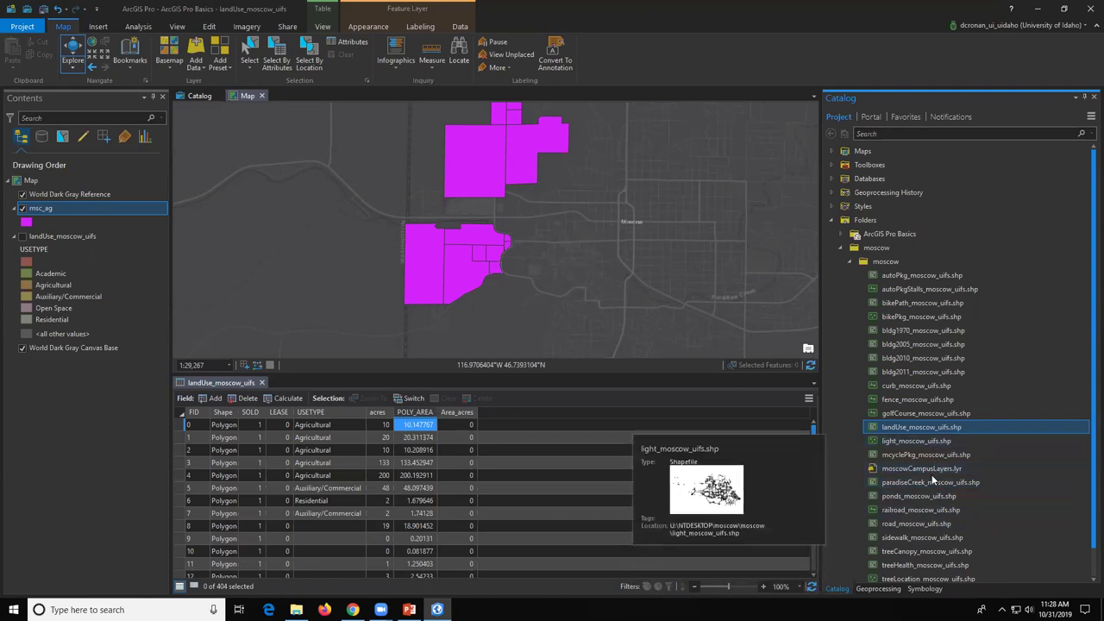
mouse_move(928, 482)
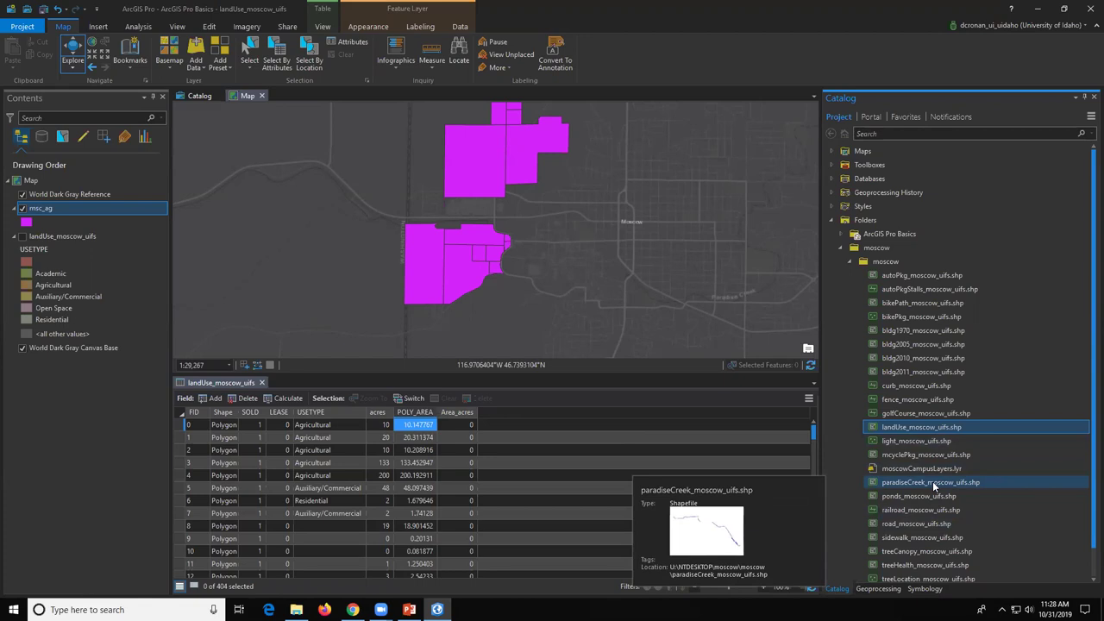
left_click(933, 481)
left_click_drag(932, 481, 681, 272)
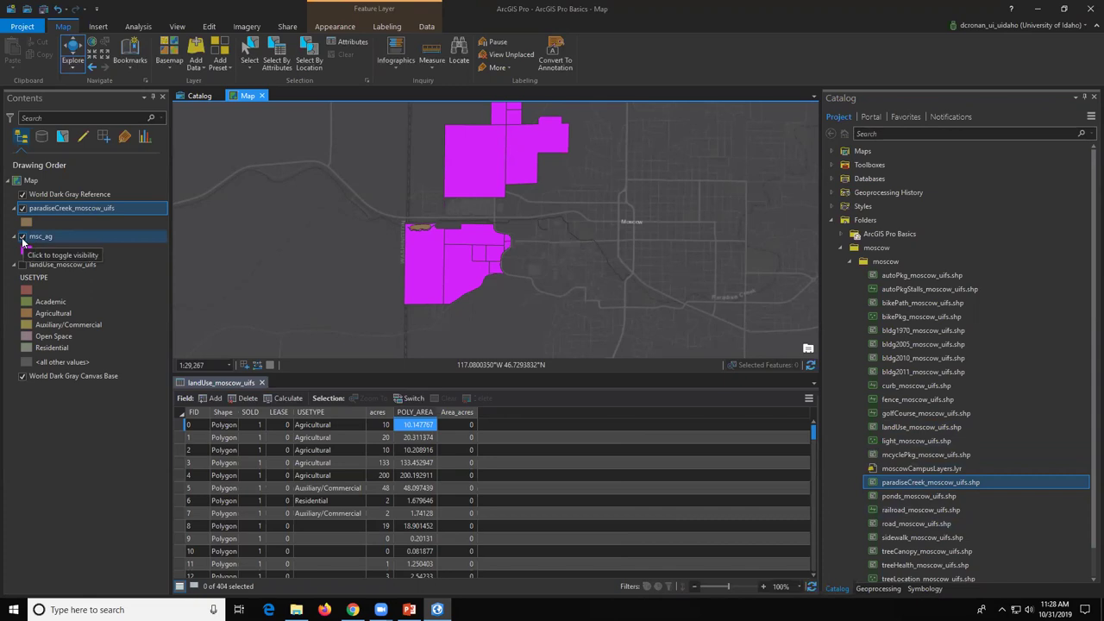
left_click(22, 237)
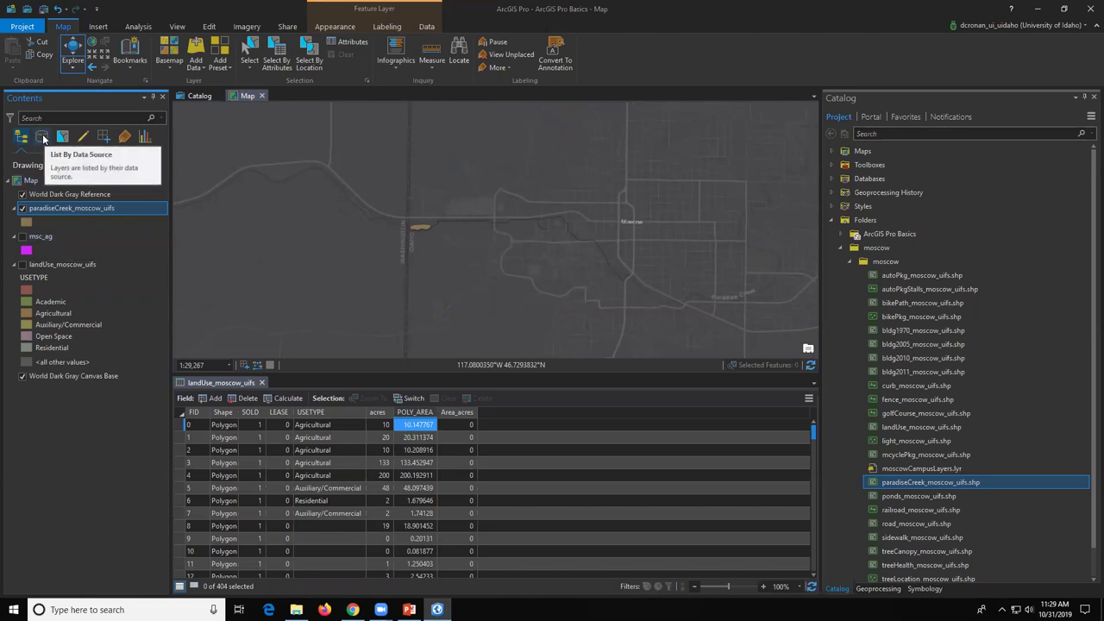
Step: View the map layers listed by data source and by selection, ending with the drawing order list
left_click(43, 138)
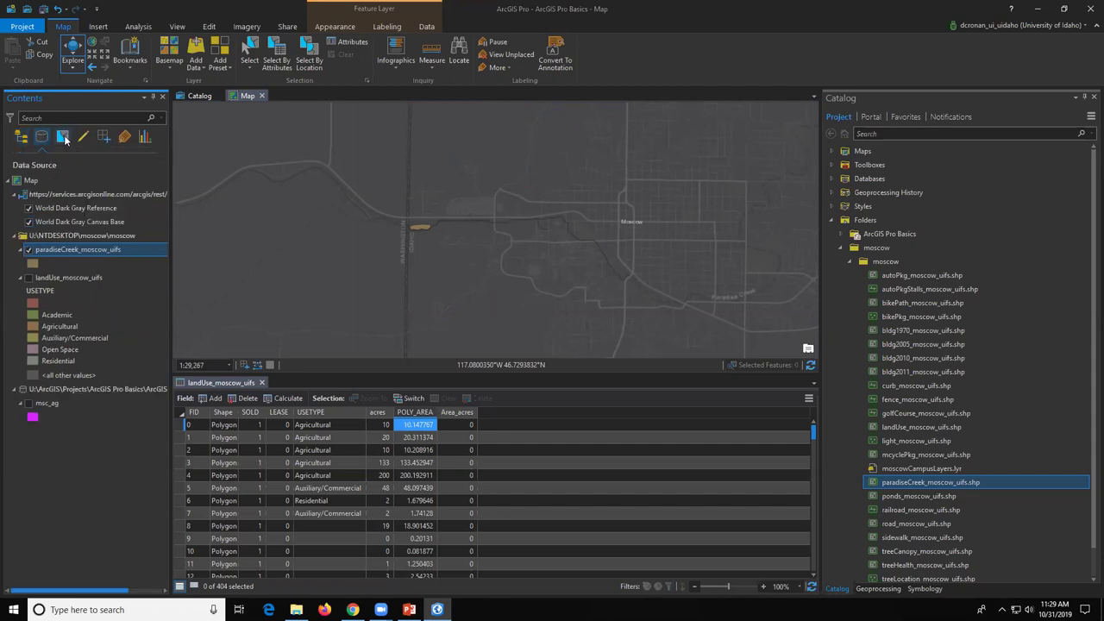
left_click(64, 138)
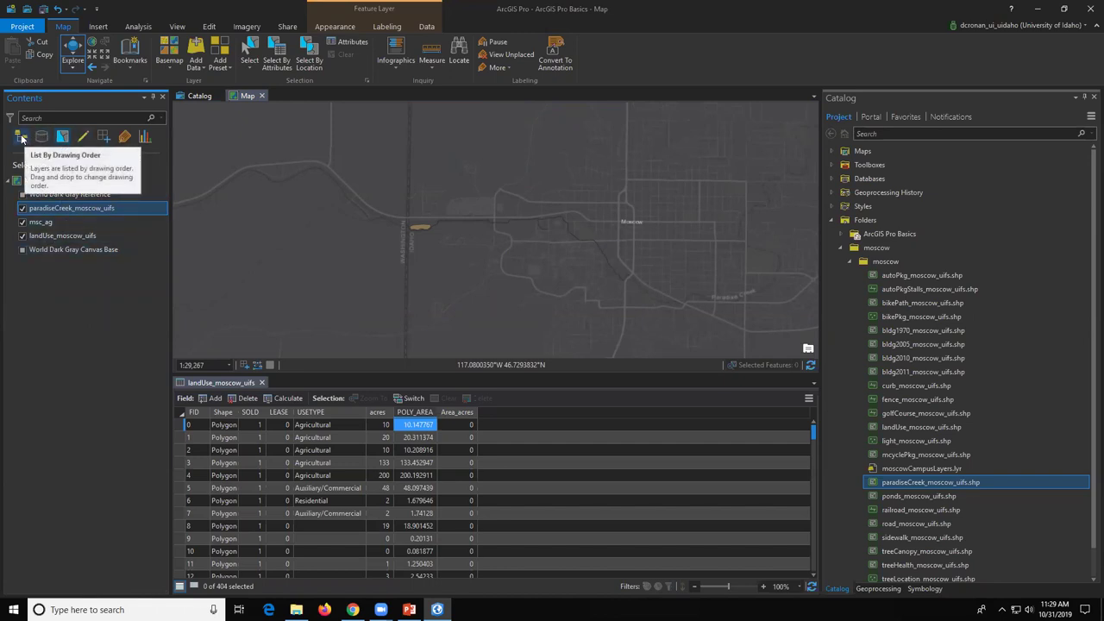
left_click(22, 138)
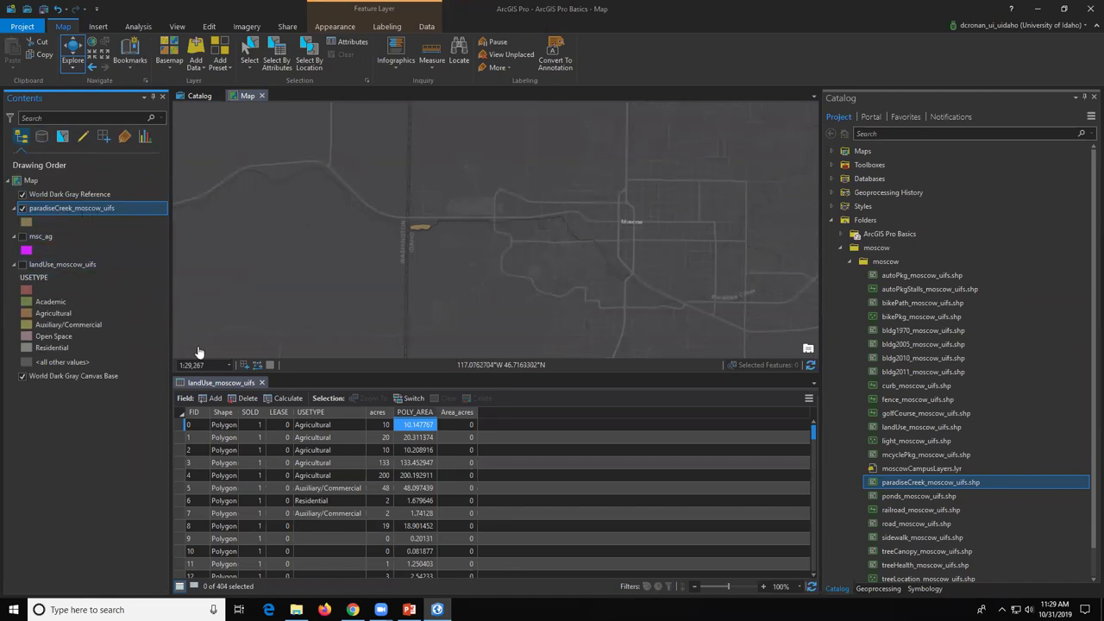
Step: Open the attribute table of the paradiseCreek_moscow_uifs layer and change the layer's fill color to pink
right_click(86, 207)
left_click(129, 256)
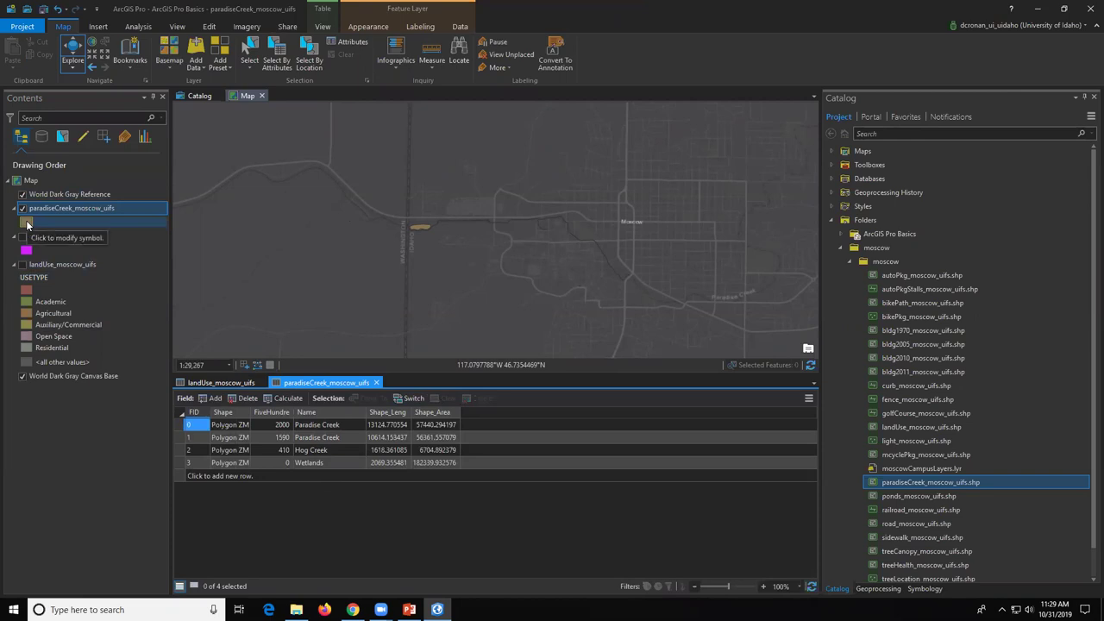
left_click(26, 224)
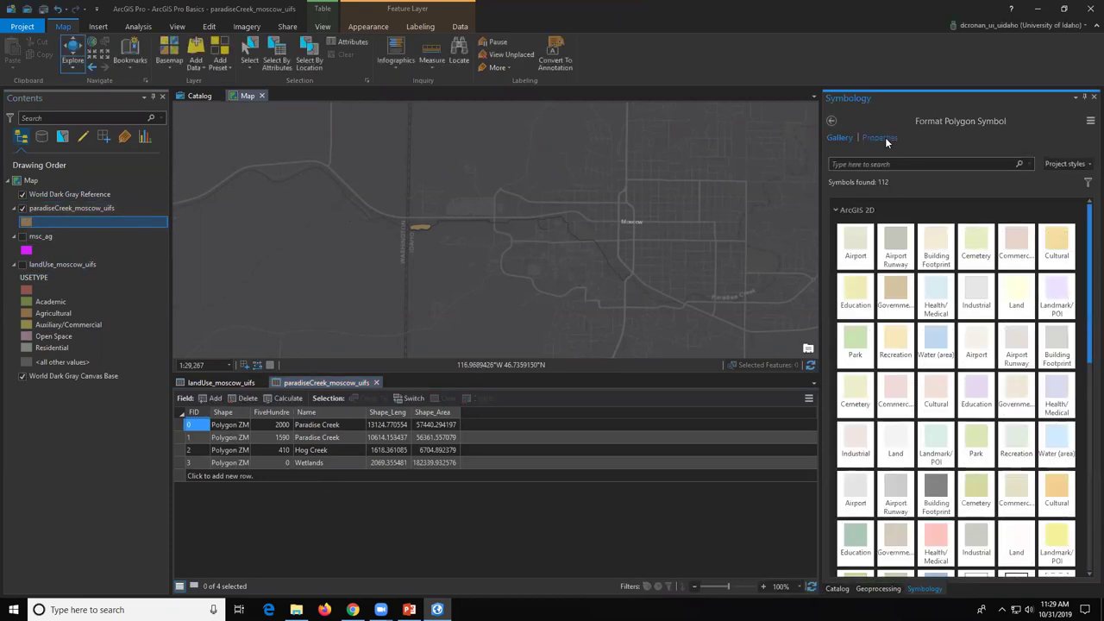
left_click(879, 138)
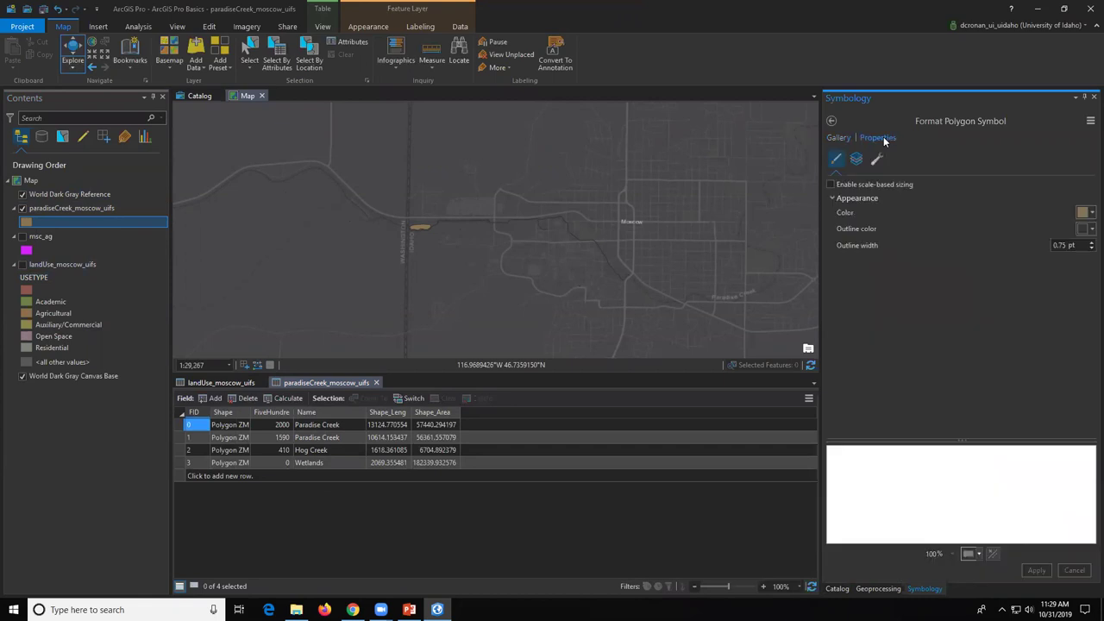
left_click(1087, 215)
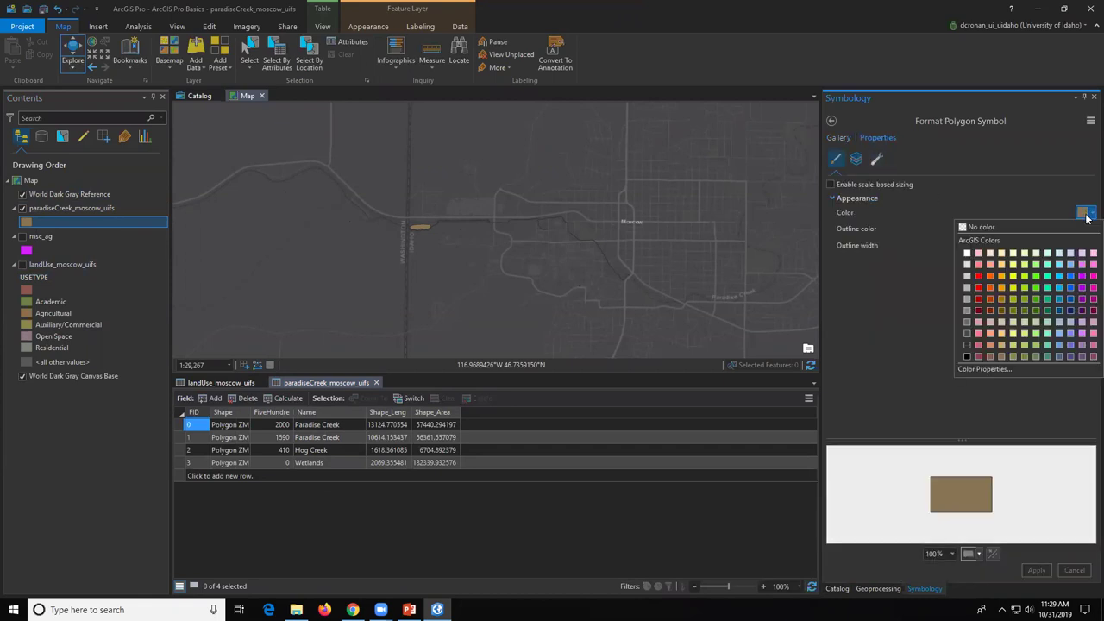
left_click(1088, 266)
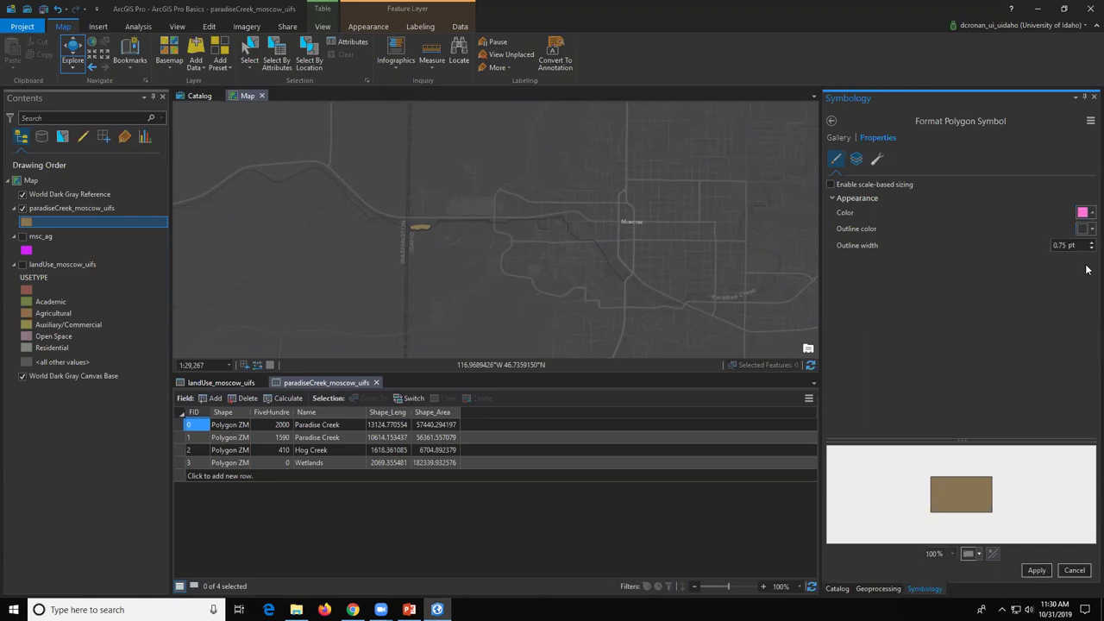
left_click(1037, 570)
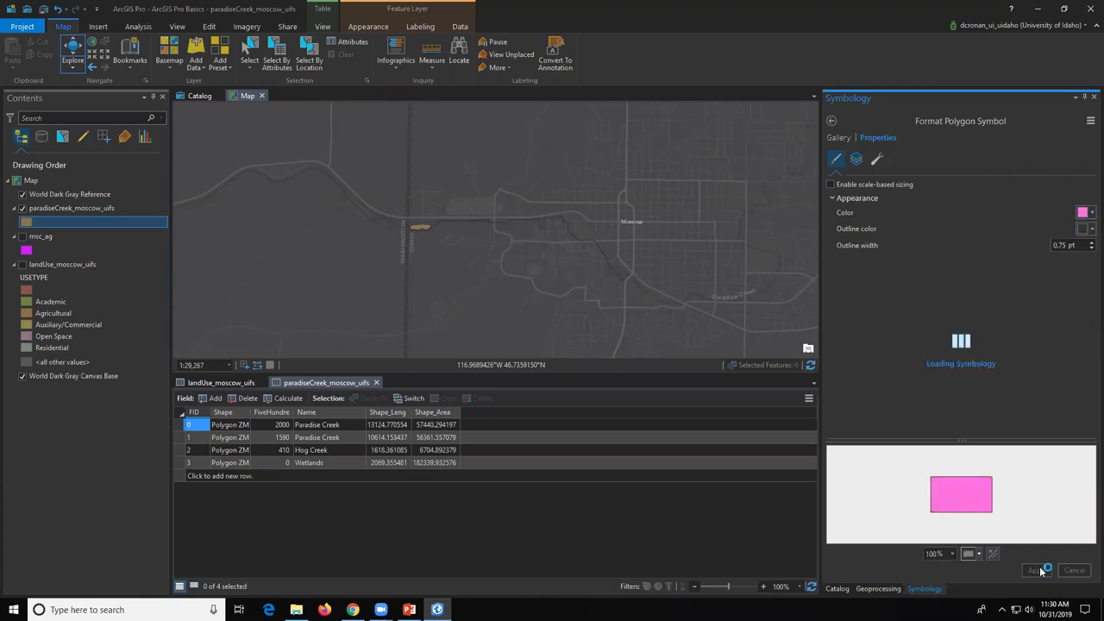
scroll(546, 273, "up", 3)
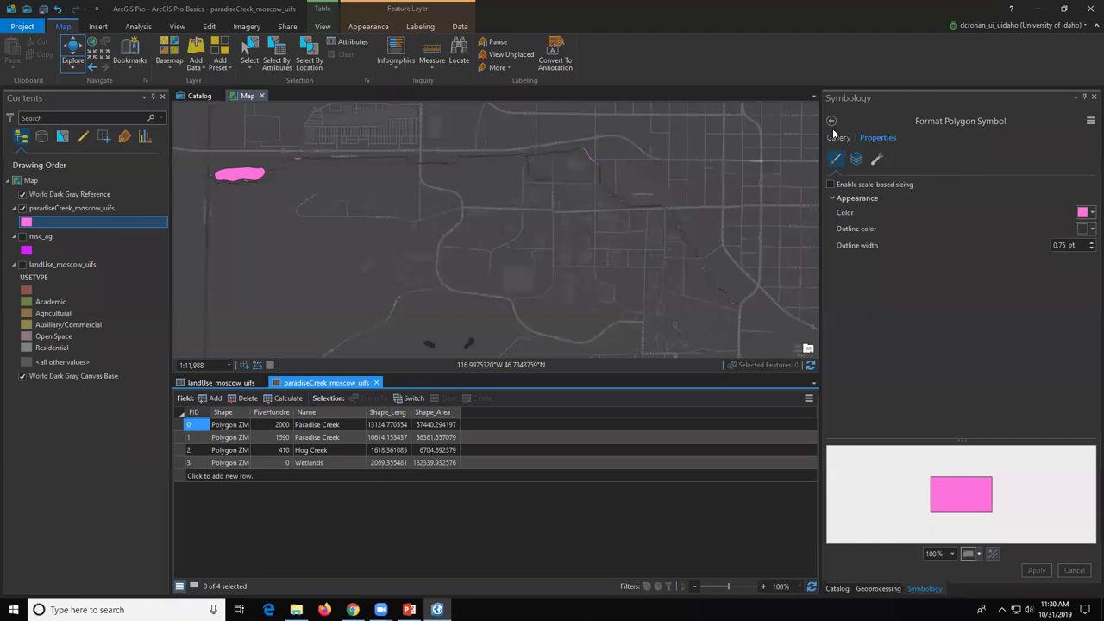
Step: Find the Buffer analysis tool and set paradiseCreek_moscow_uifs as its input features
left_click(880, 589)
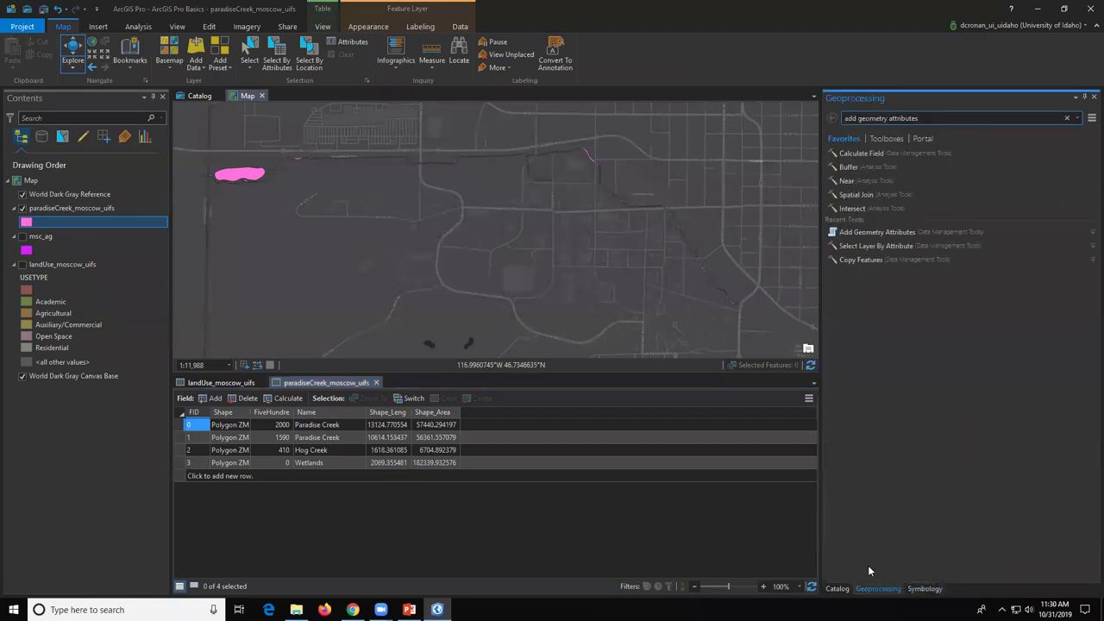
left_click(922, 168)
left_click_drag(938, 115, 817, 121)
type("buffer")
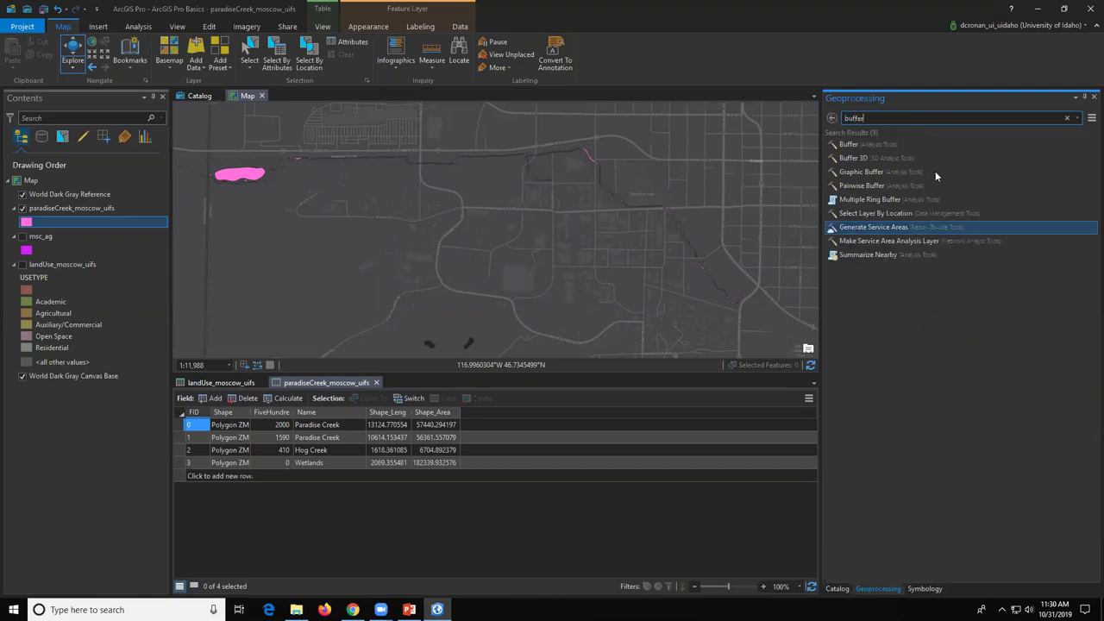
left_click(902, 144)
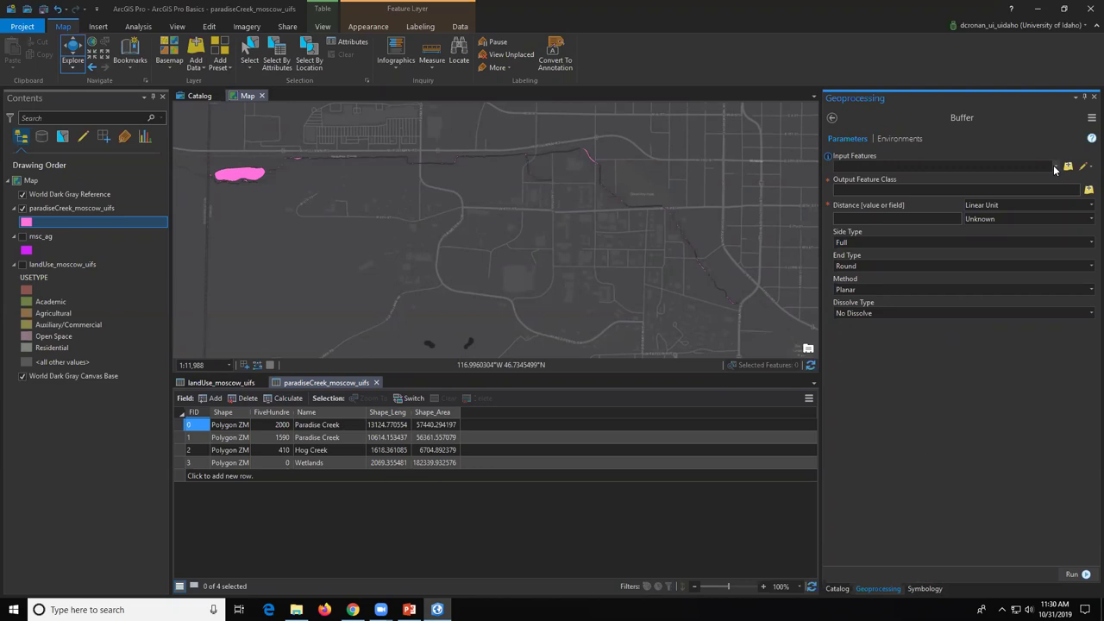
left_click(1052, 164)
left_click(1038, 179)
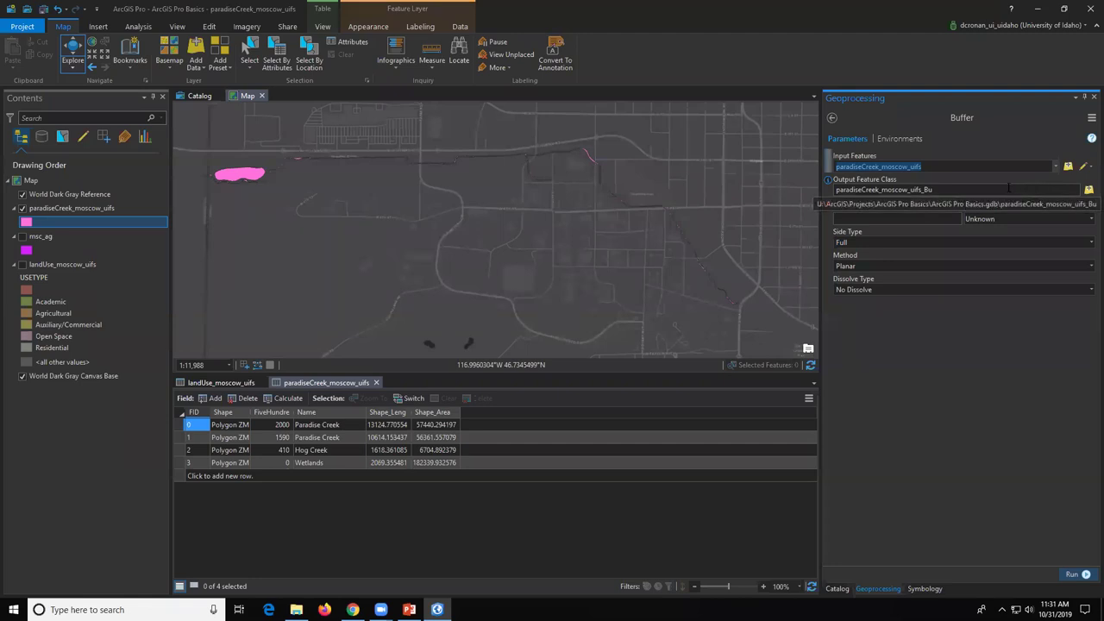
Step: Name the buffer's output feature class pc_buf150 in the ArcGIS Pro Basics geodatabase
left_click(1012, 191)
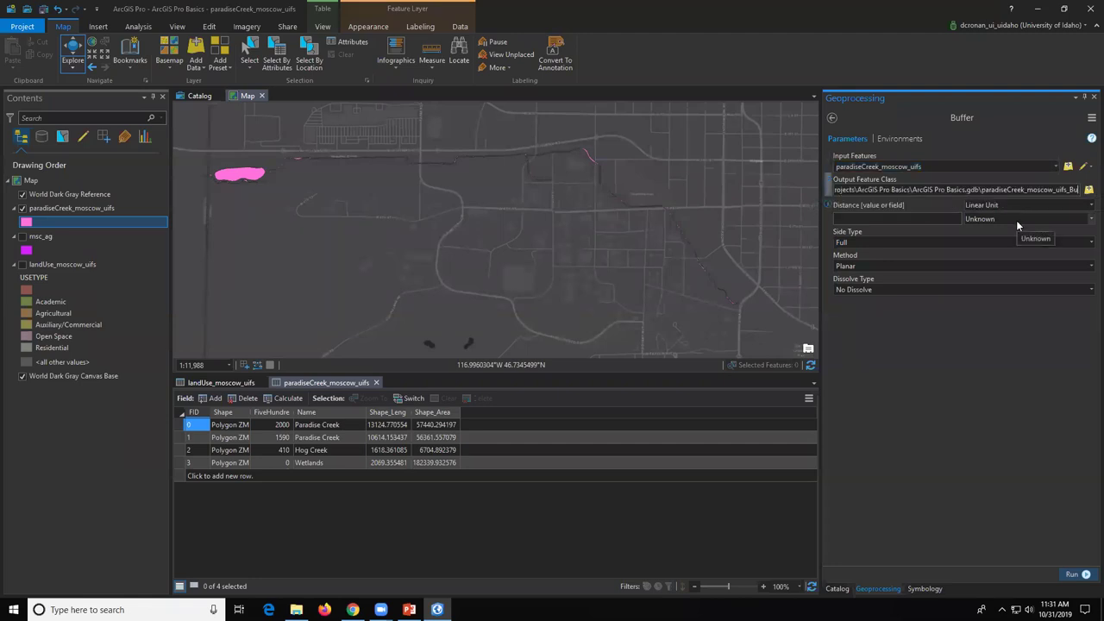
key("Left")
key("Left")
key("Left")
key("Left")
key("Left")
key("Left")
key("Left")
key("Left")
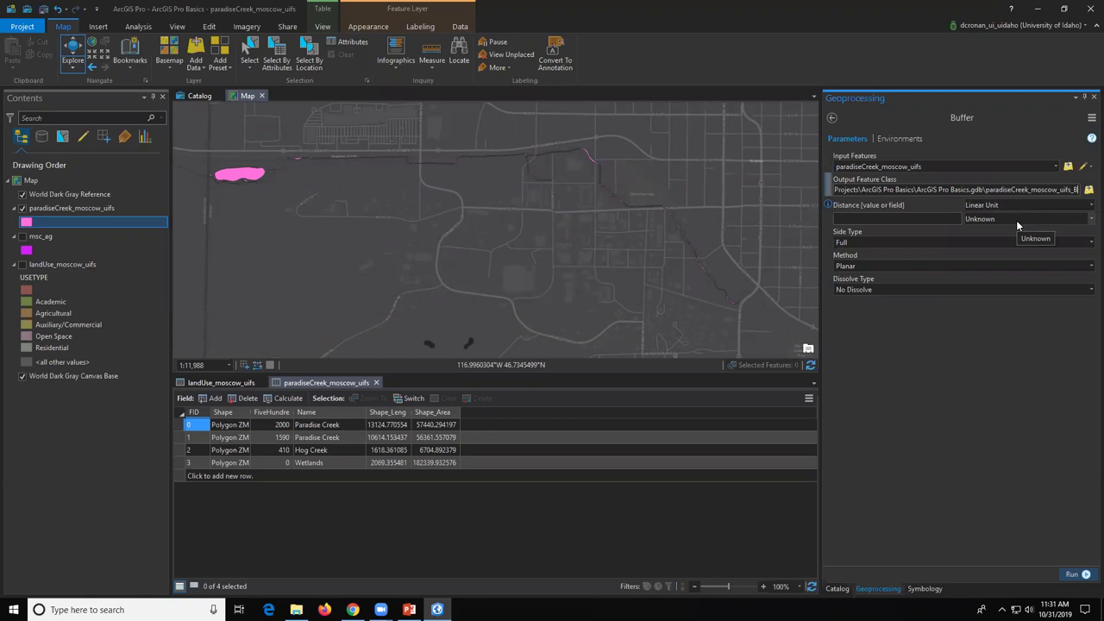
key("BackSpace")
key("BackSpace")
key("BackSpace")
key("BackSpace")
key("BackSpace")
key("BackSpace")
key("BackSpace")
key("BackSpace")
key("BackSpace")
key("BackSpace")
key("BackSpace")
key("BackSpace")
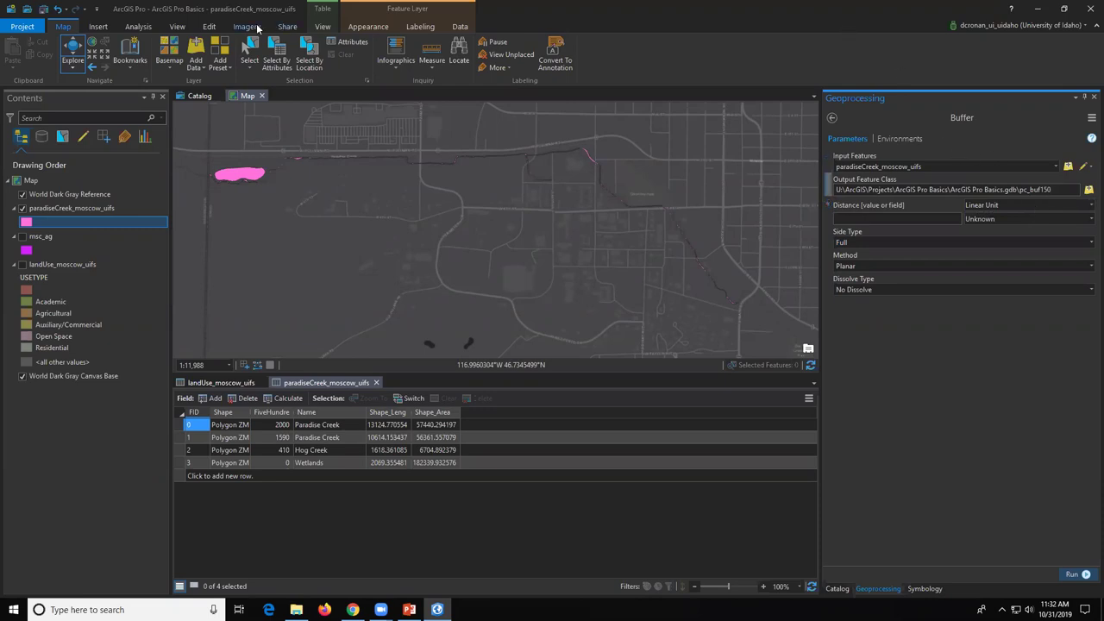
left_click(137, 27)
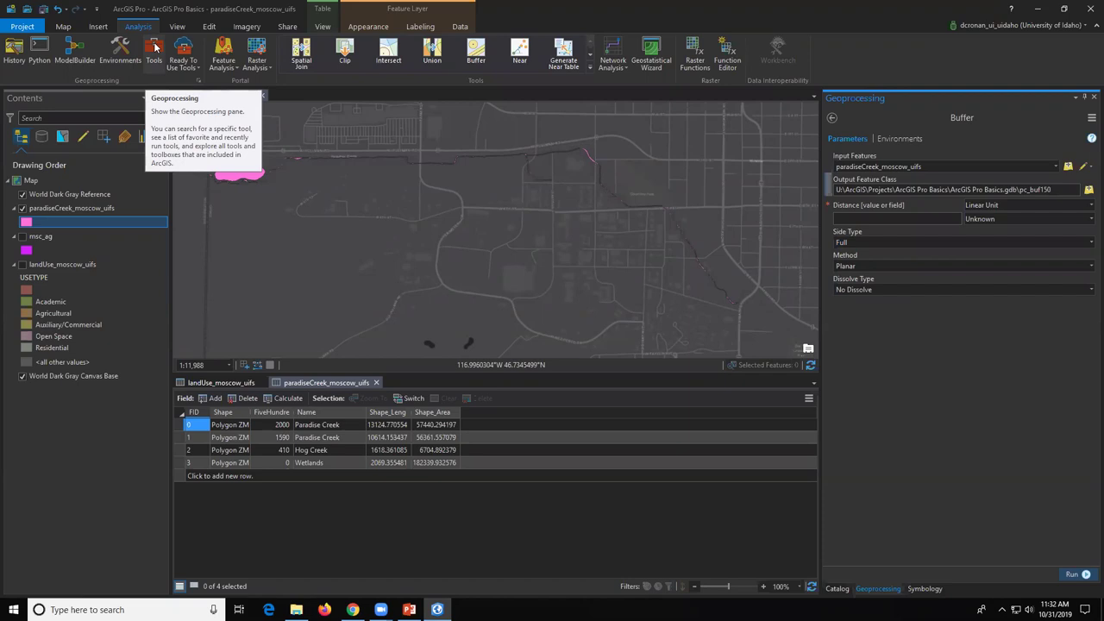
left_click(104, 28)
left_click(64, 27)
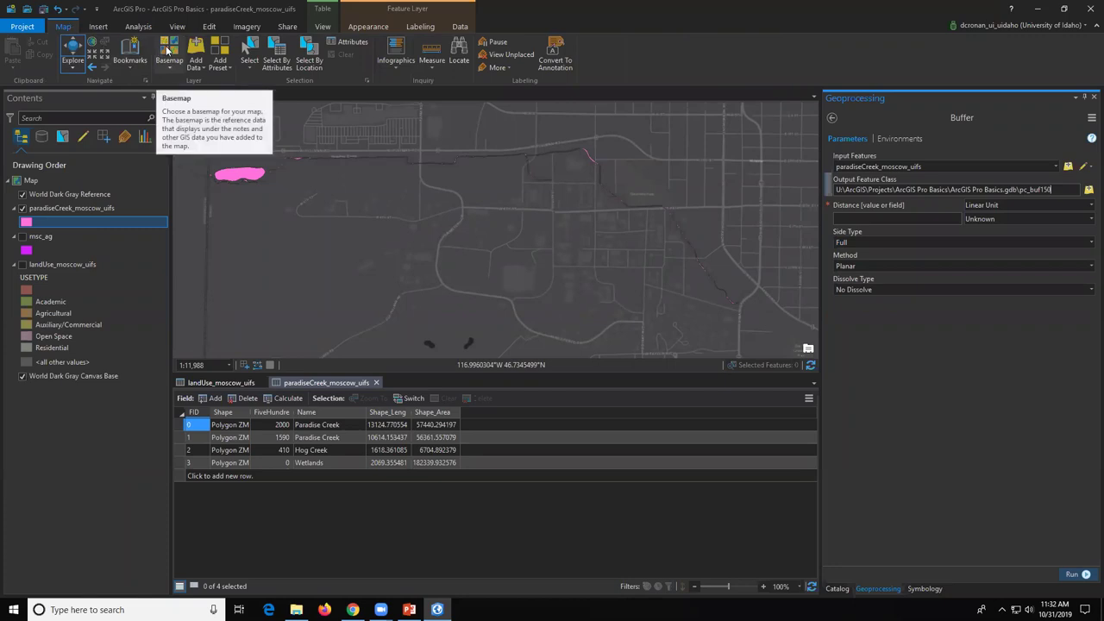
left_click(98, 27)
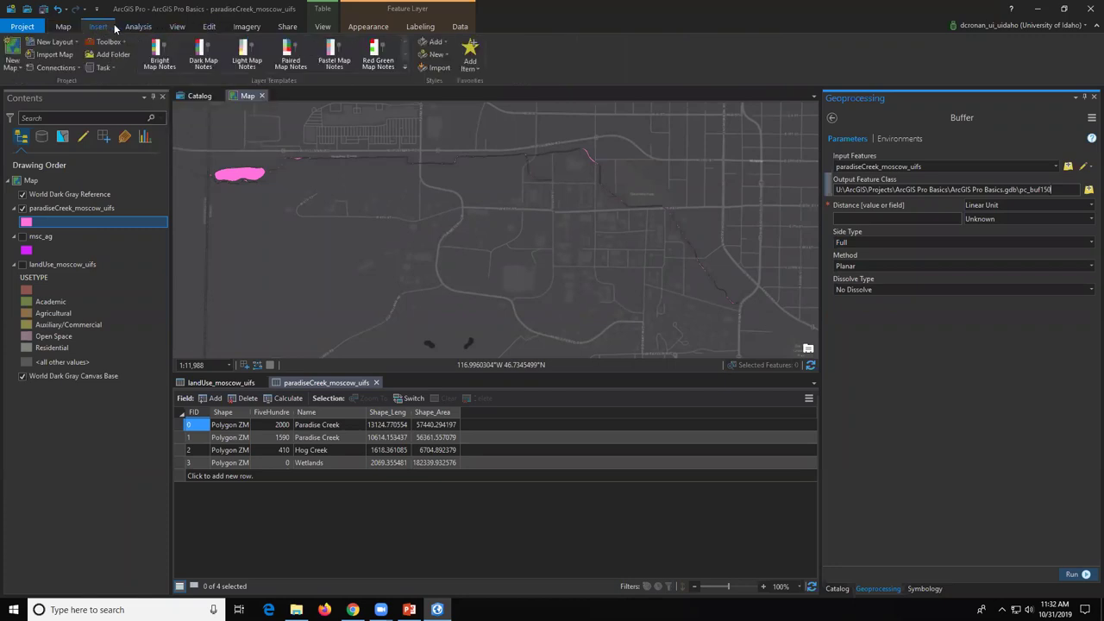
left_click(129, 28)
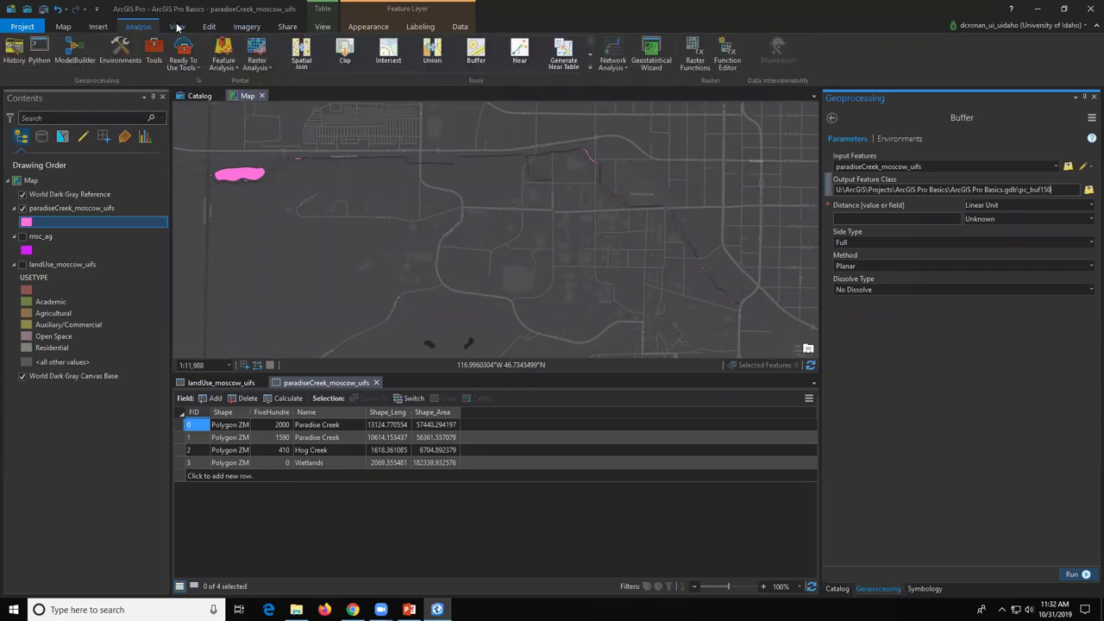
left_click(177, 28)
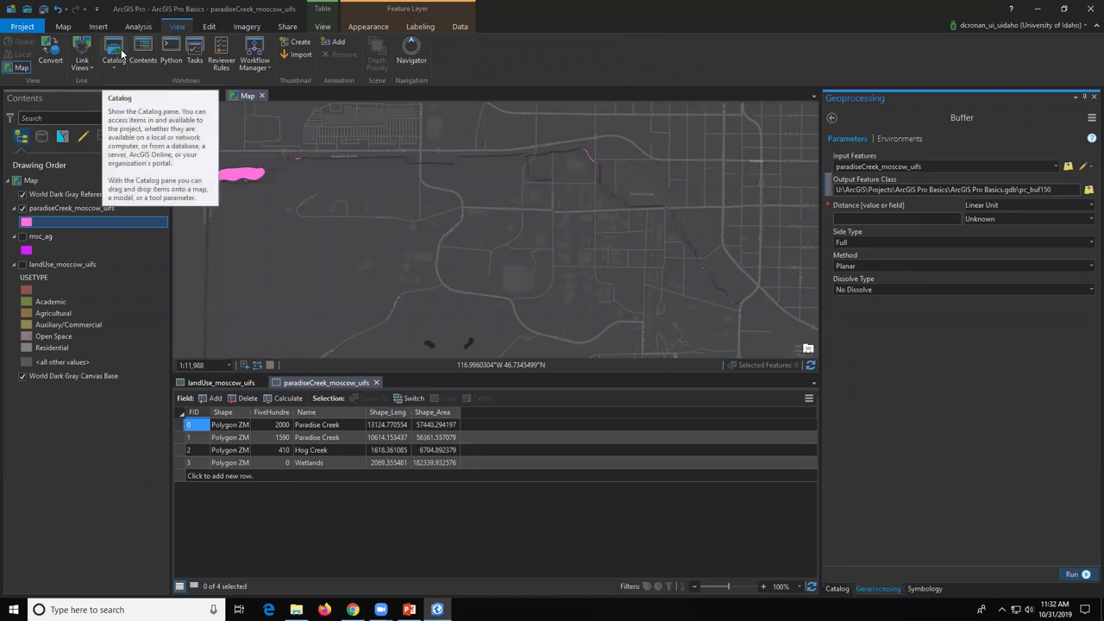
left_click(122, 53)
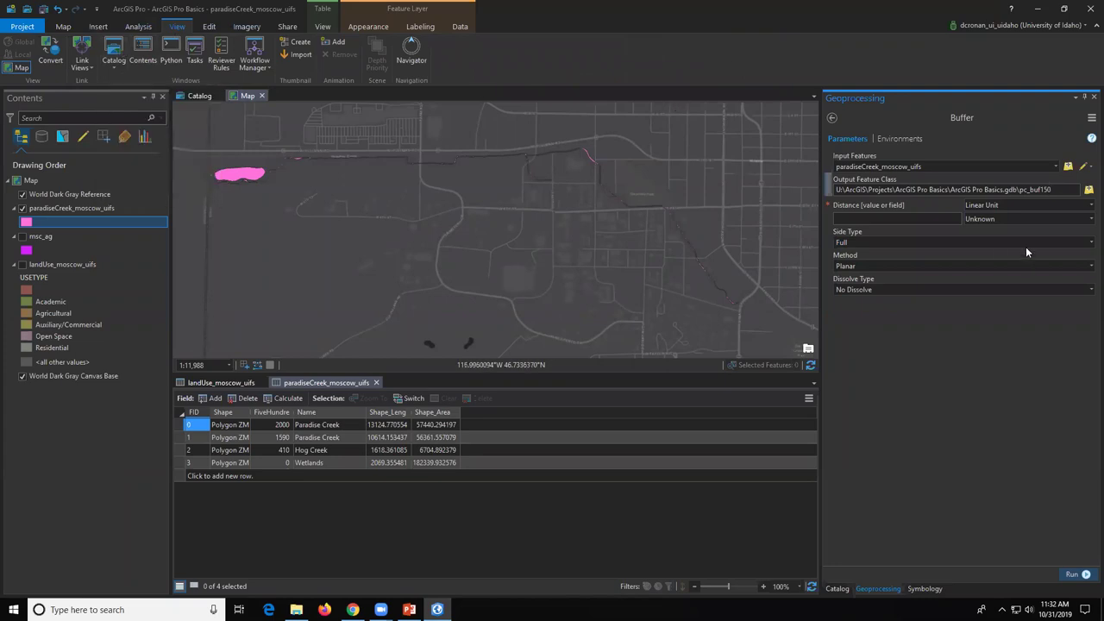
Step: Set the buffer distance to a linear unit of 150 feet
left_click(929, 355)
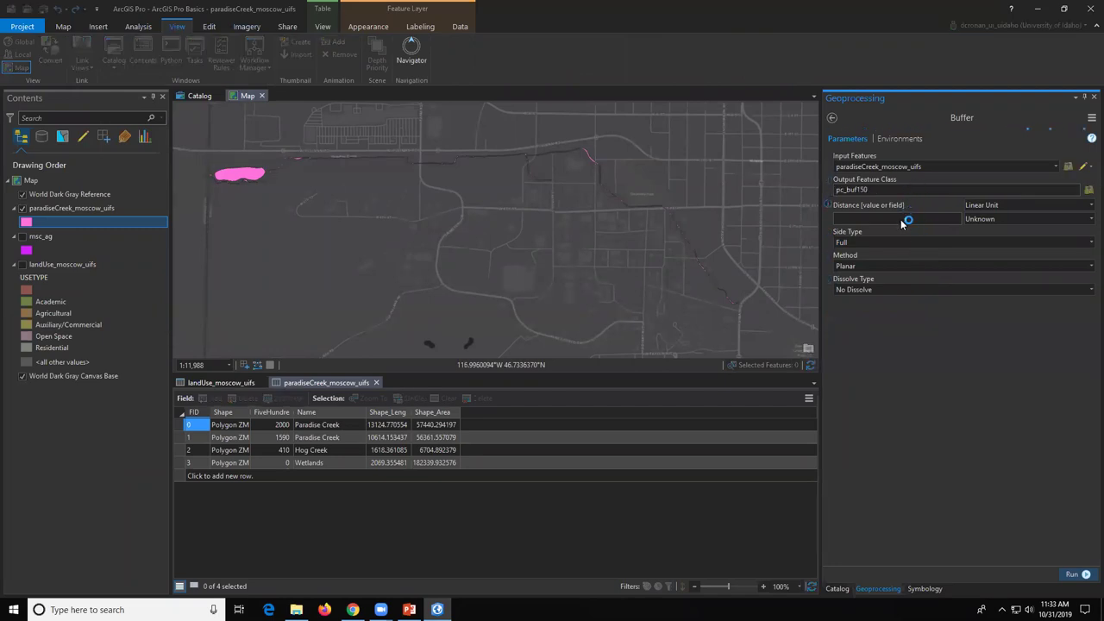
left_click(1002, 205)
left_click(995, 218)
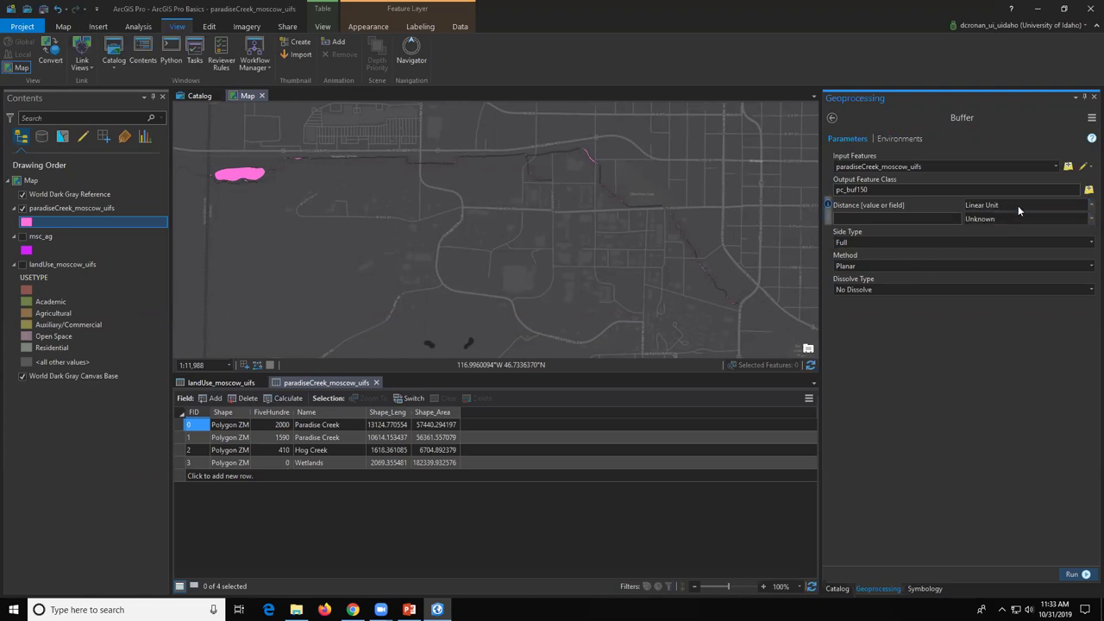
left_click(915, 218)
type("150")
left_click(1029, 219)
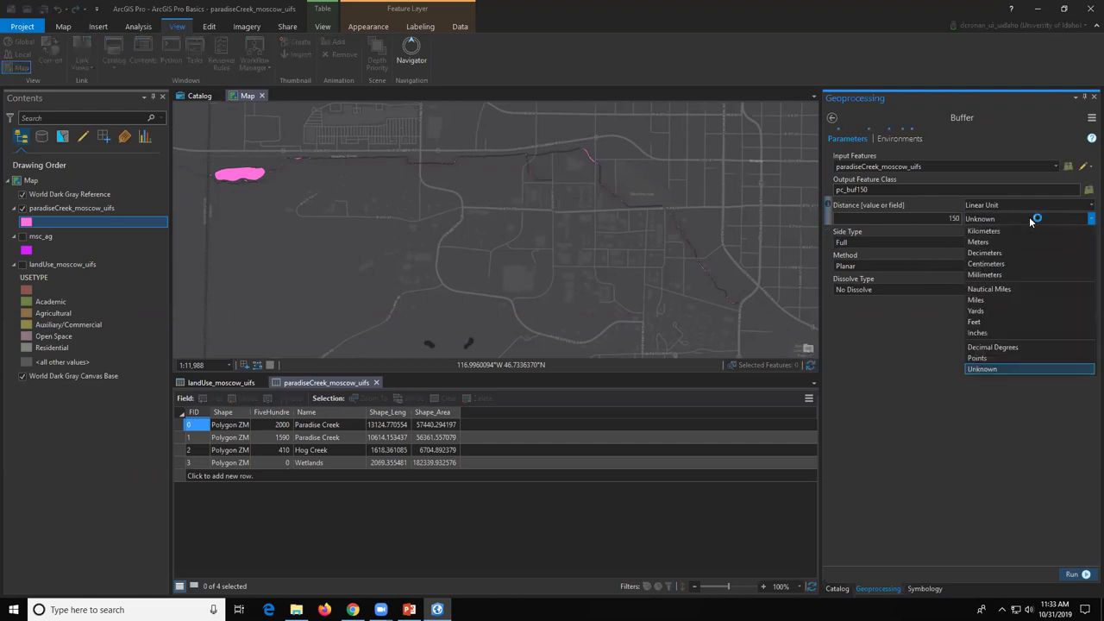
key("f")
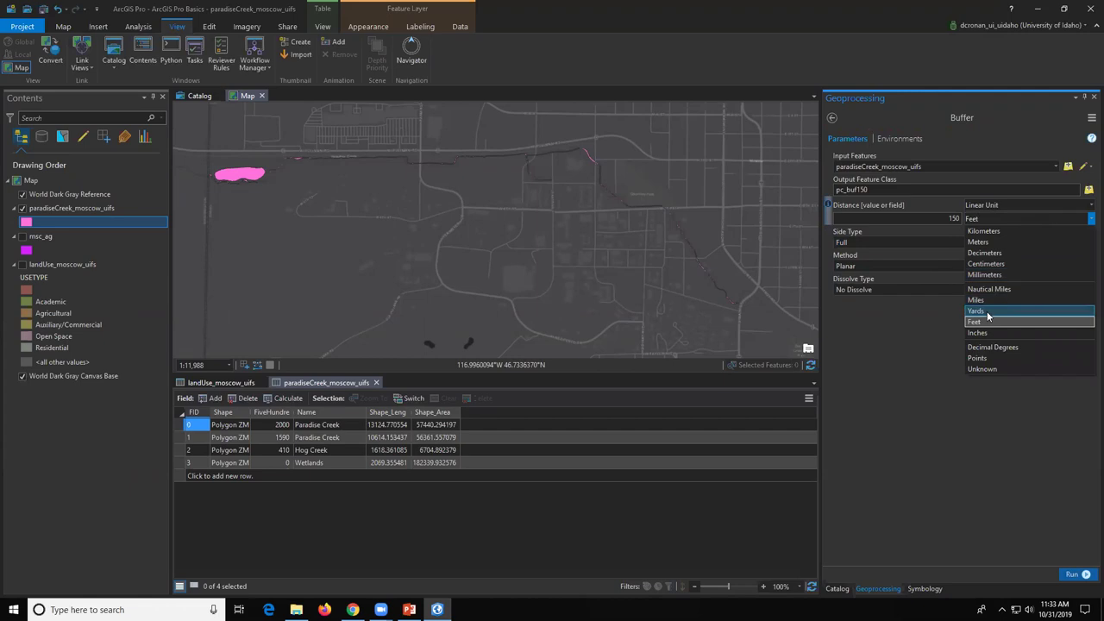
left_click(987, 321)
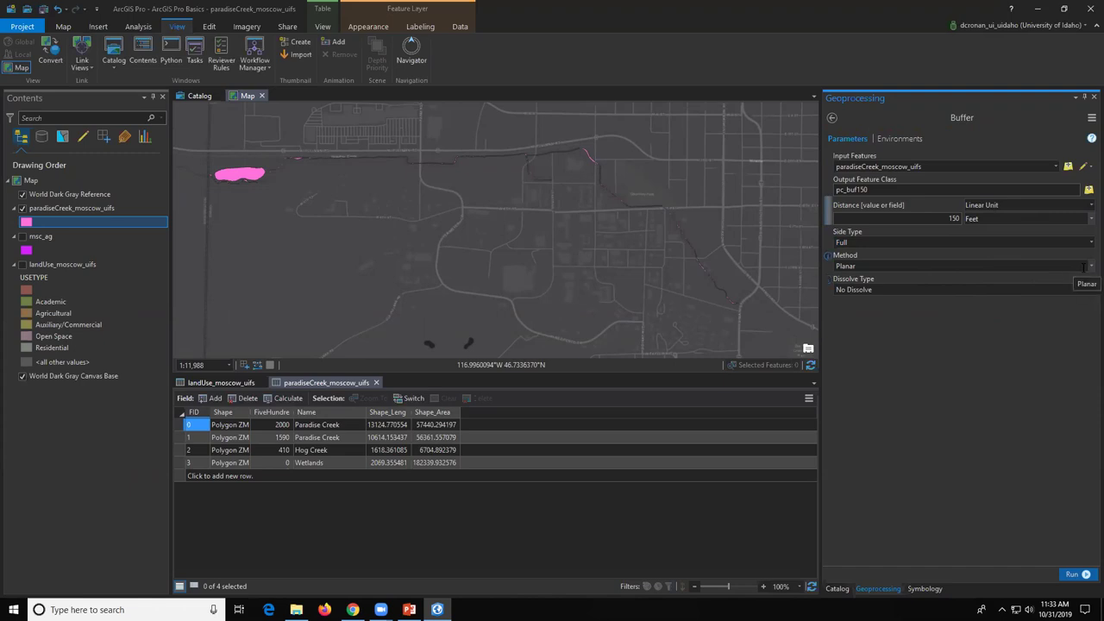
Step: Set the buffer to dissolve all output features into a single feature and run the tool
left_click(1090, 290)
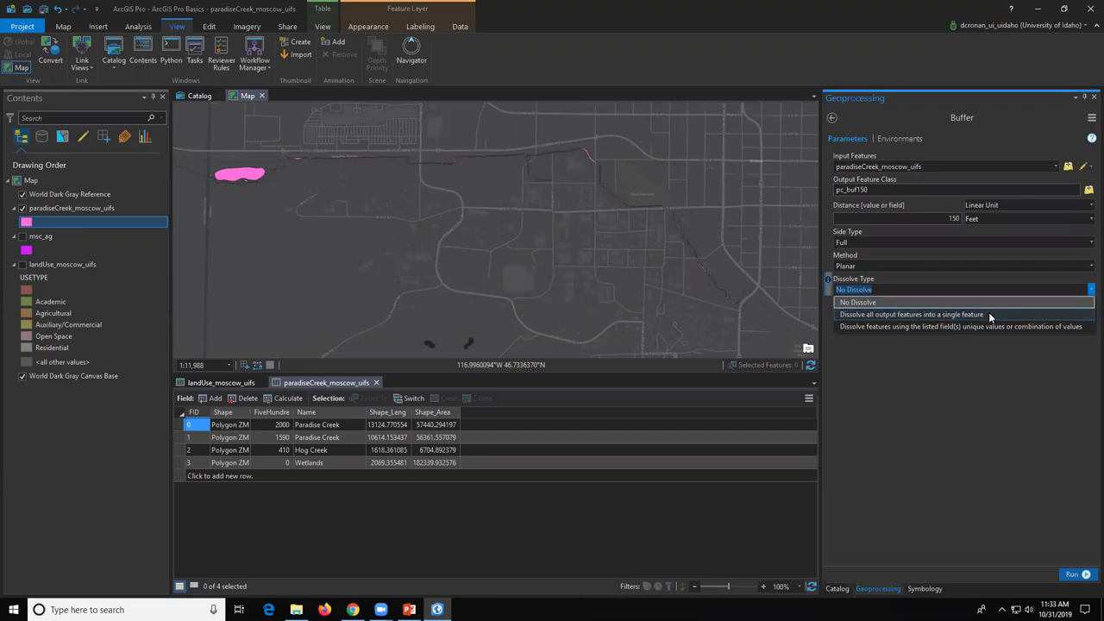
left_click(989, 316)
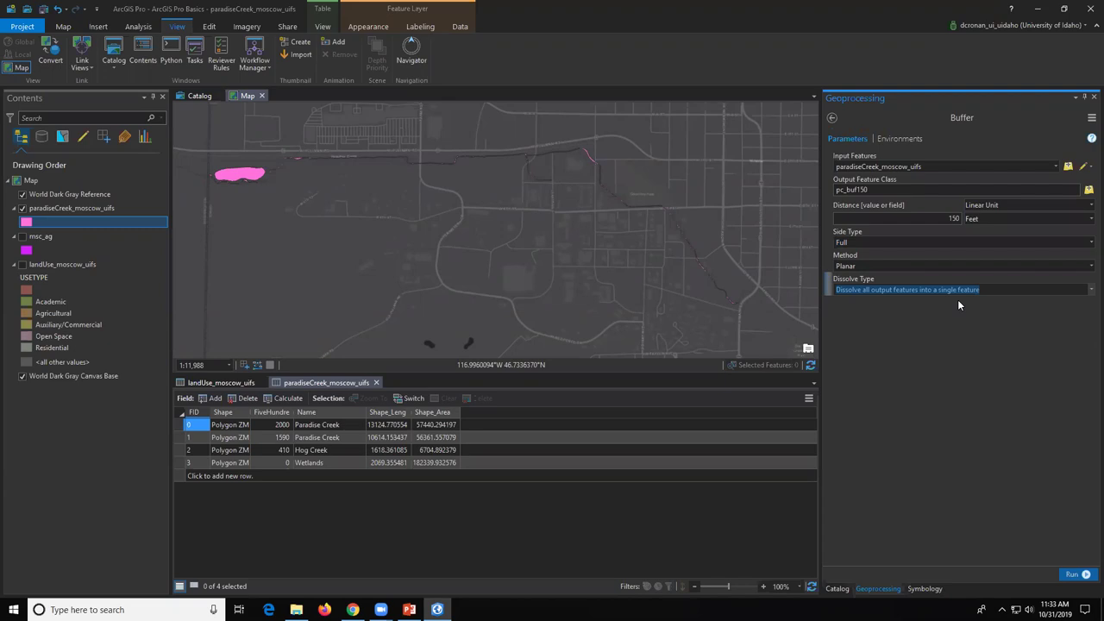
left_click(1071, 573)
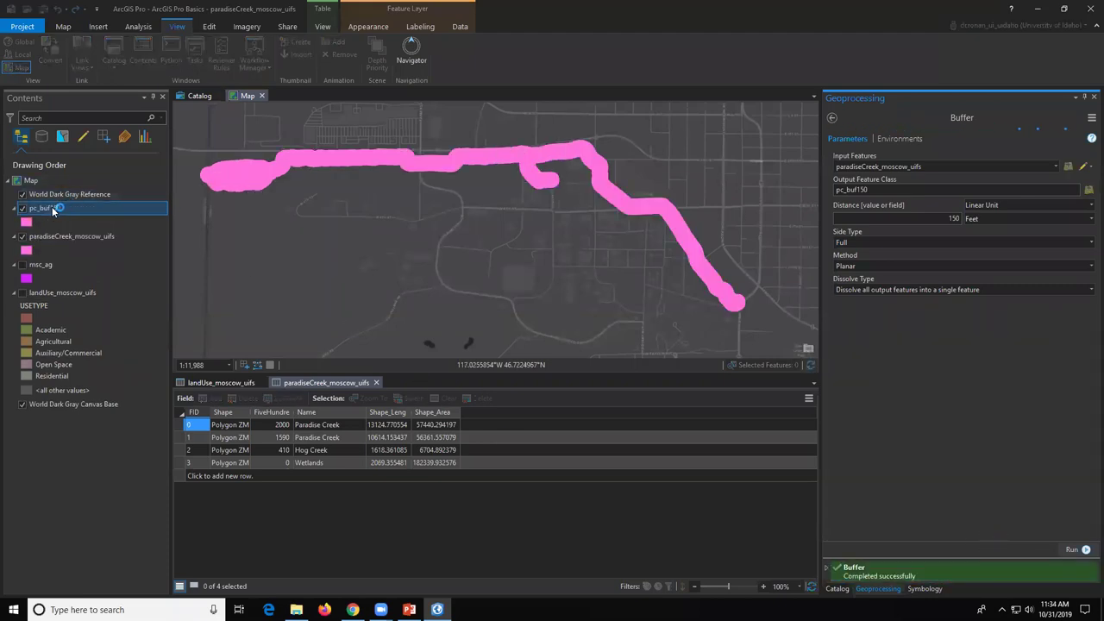
Step: Place paradiseCreek_moscow_uifs above pc_buf150 in the drawing order and change the pc_buf150 fill color to red
left_click(59, 236)
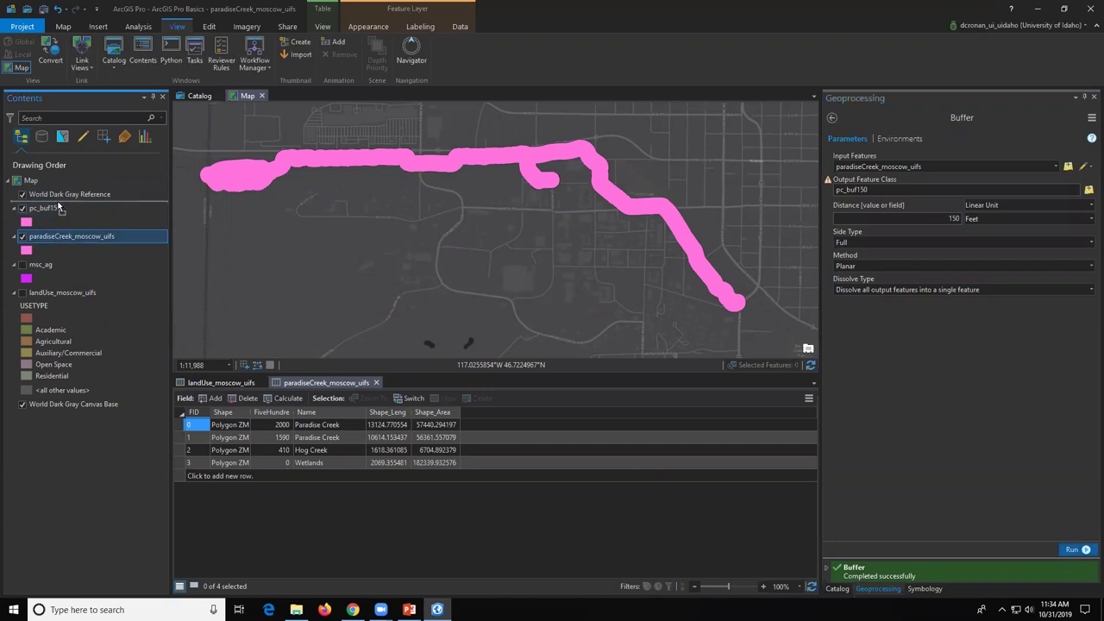
left_click_drag(59, 208, 62, 209)
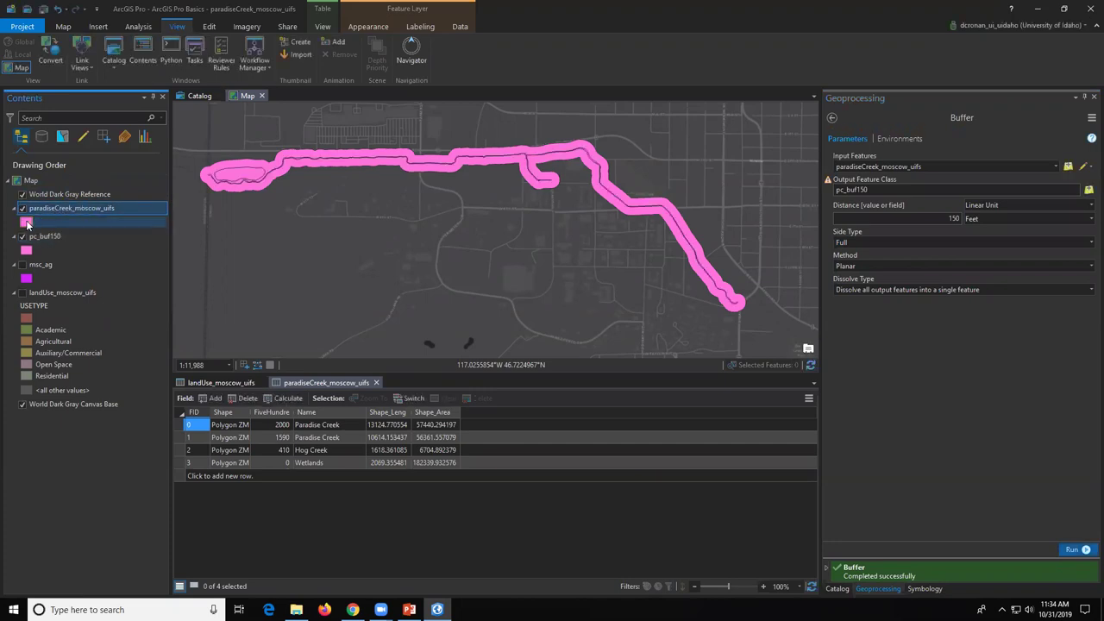
left_click(27, 249)
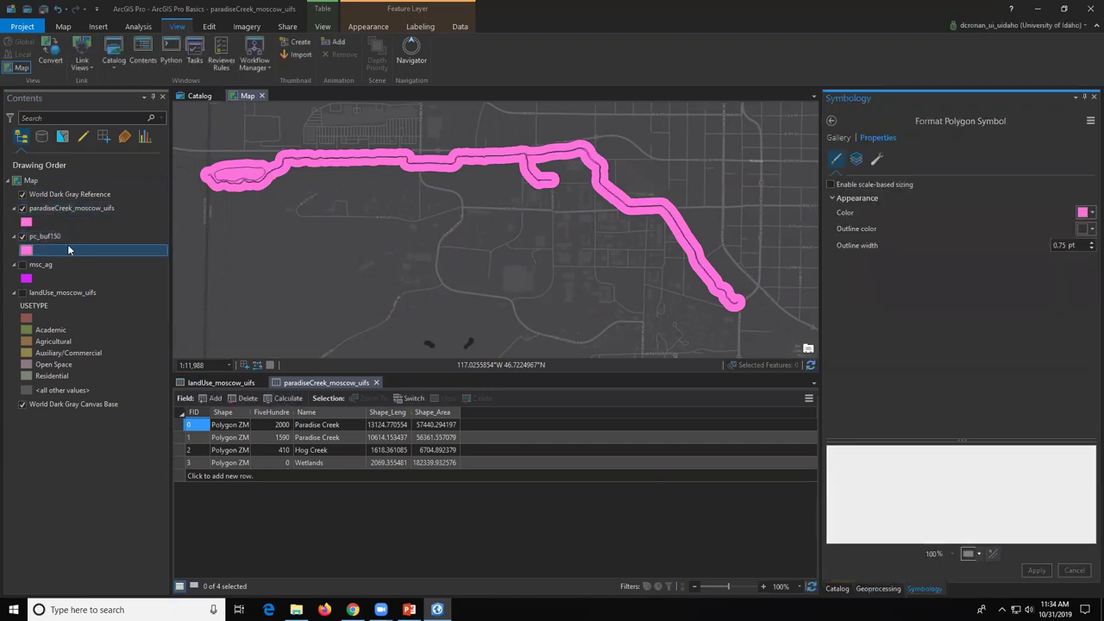
left_click(1088, 212)
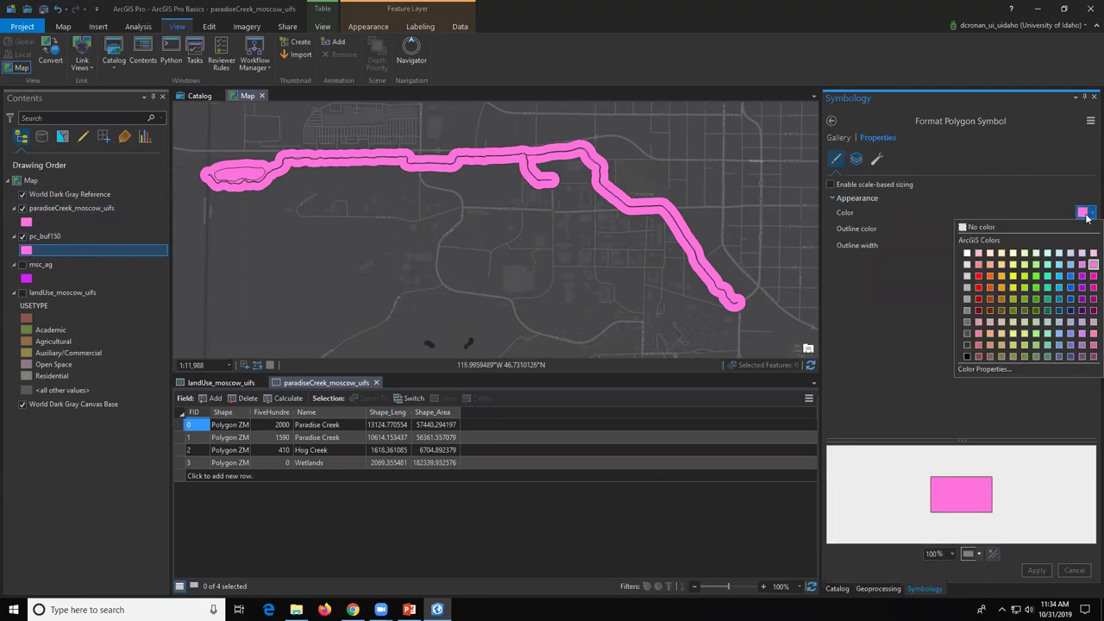
left_click(979, 275)
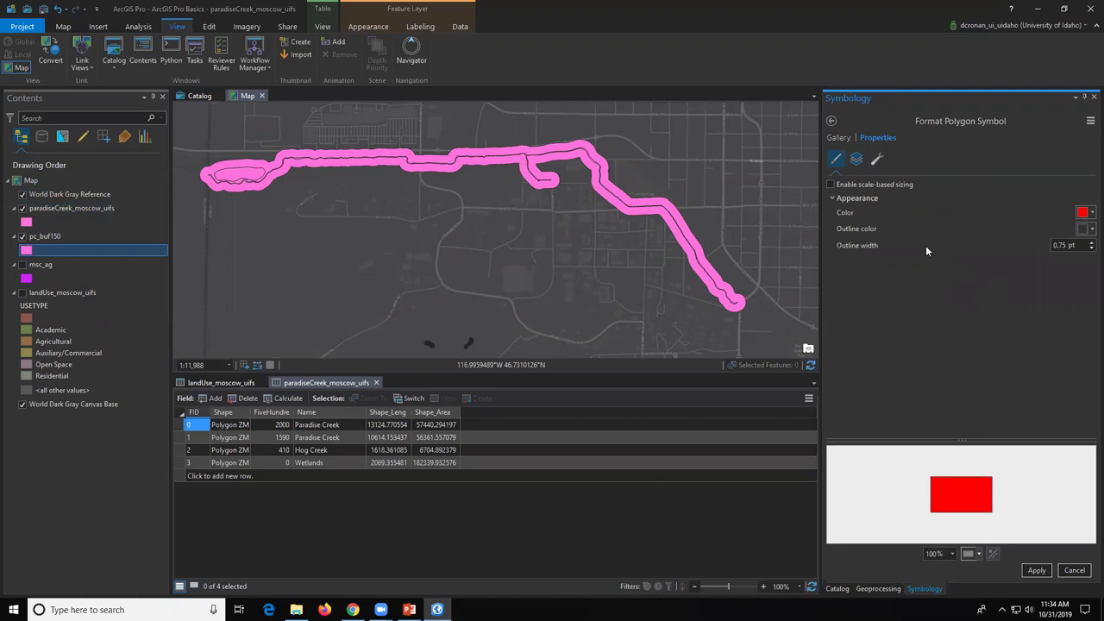
left_click(1037, 570)
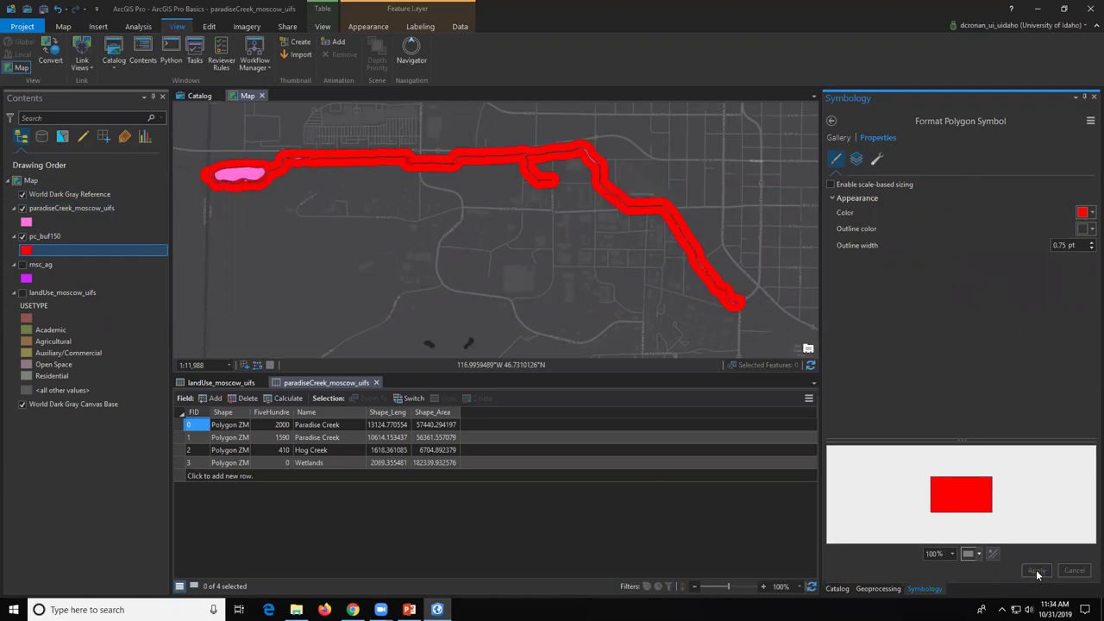
Step: Set the transparency of the pc_buf150 layer to 47% so the basemap shows through the buffer
left_click(364, 27)
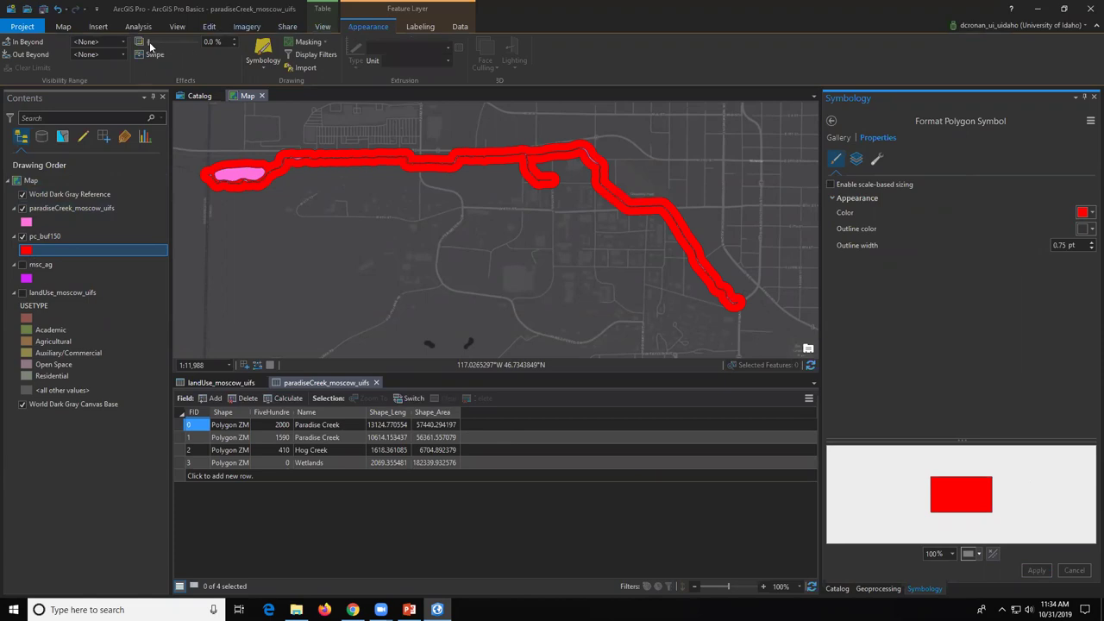
left_click_drag(150, 43, 173, 45)
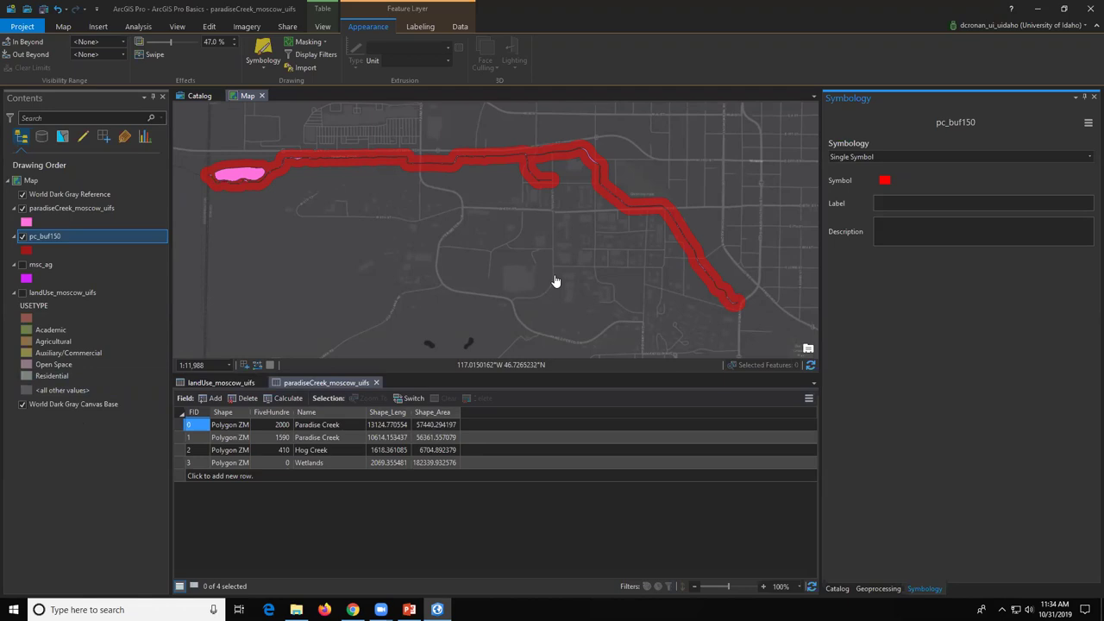
Step: Rerun the Buffer tool on paradiseCreek_moscow_uifs with a distance of 200 feet and hide the paradiseCreek_moscow_uifs layer
left_click(877, 588)
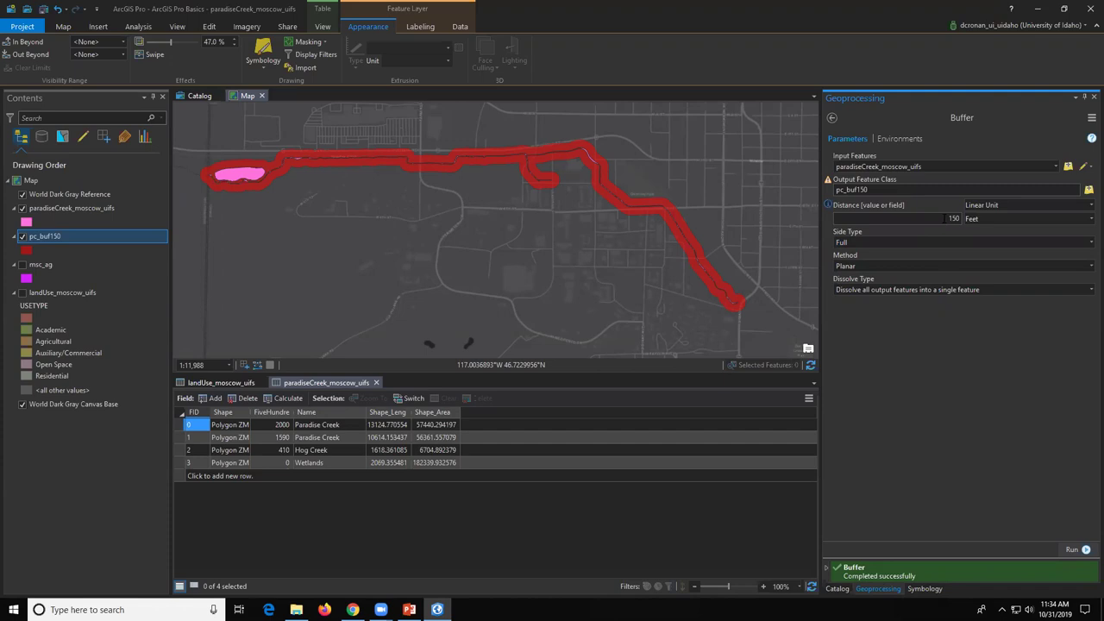
double_click(954, 218)
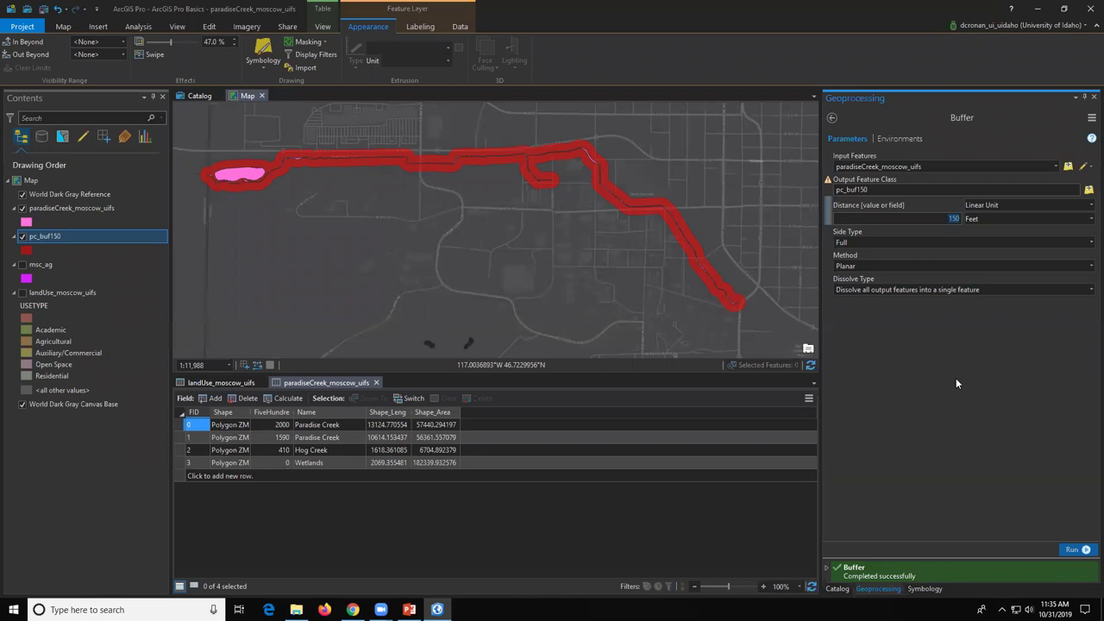
type("200")
left_click(1085, 549)
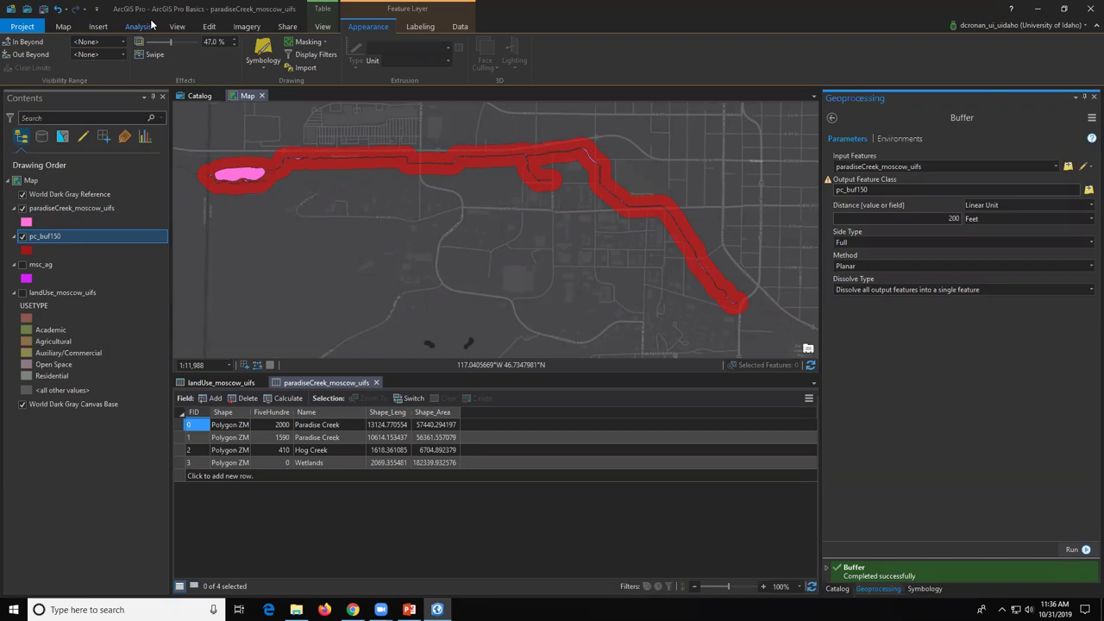
left_click(23, 209)
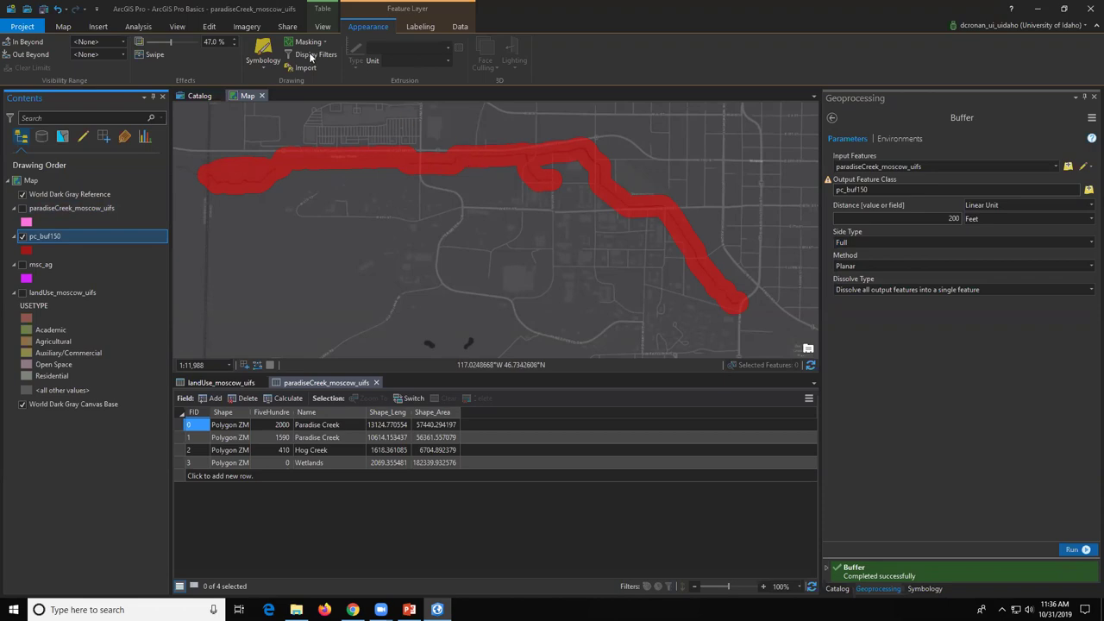
Step: In the geoprocessing environments, match the output coordinate system to paradiseCreek_moscow_uifs and the processing extent to landUse_moscow_uifs
left_click(136, 27)
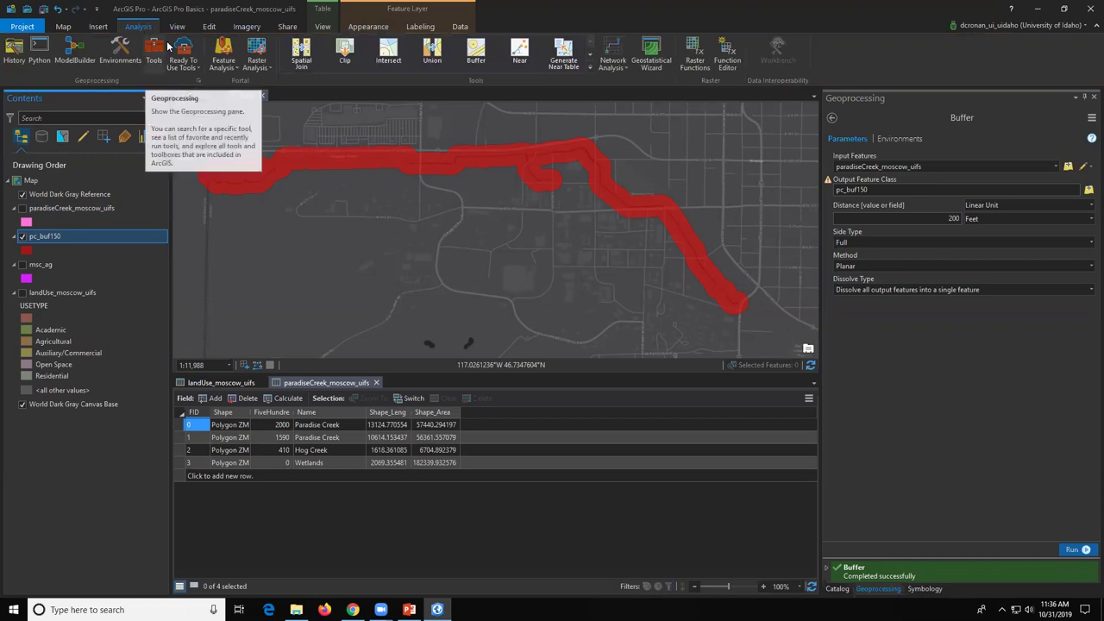
left_click(122, 50)
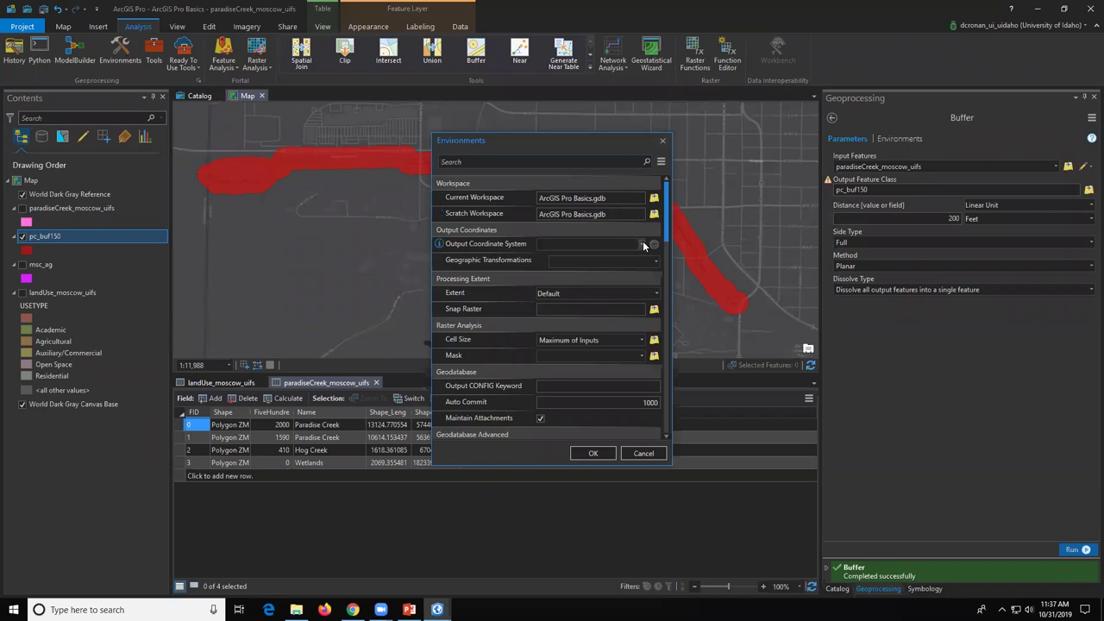
left_click(642, 245)
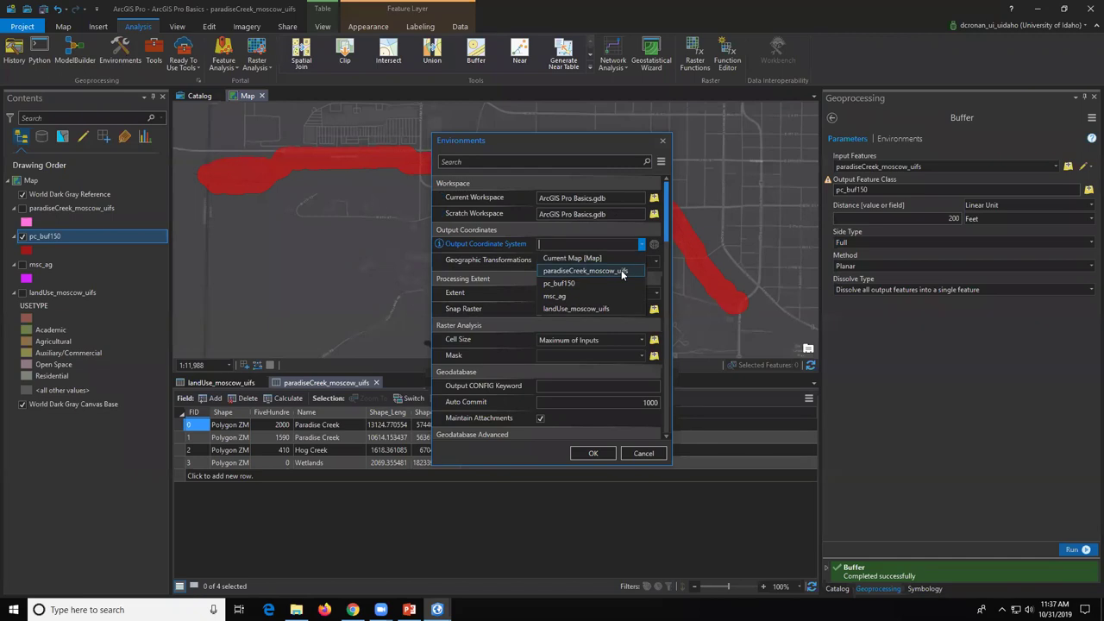
left_click(621, 271)
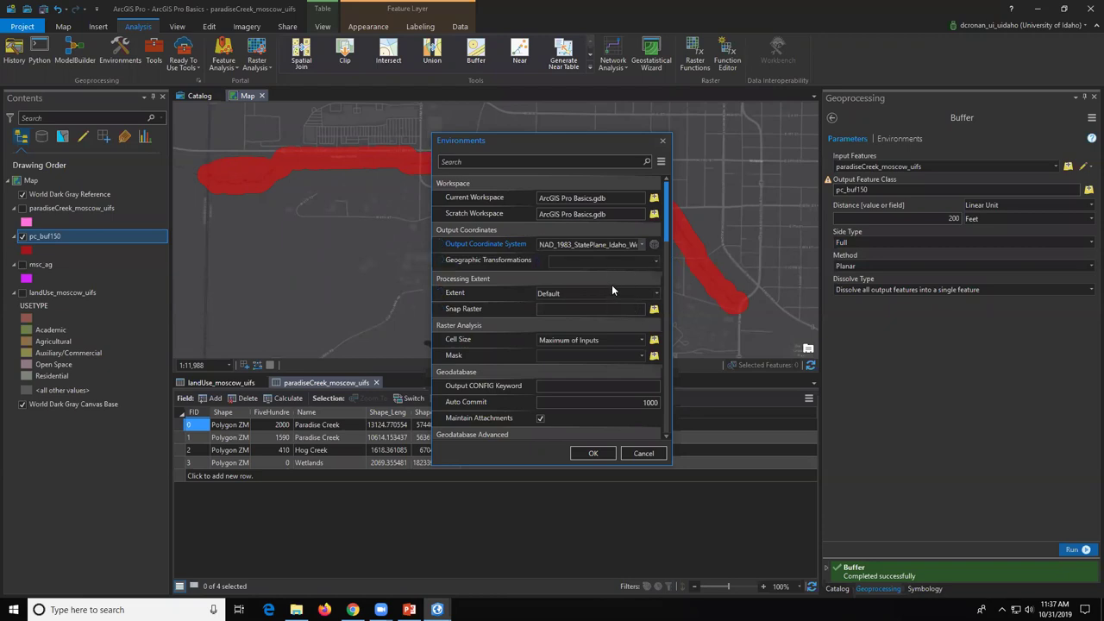
left_click(656, 294)
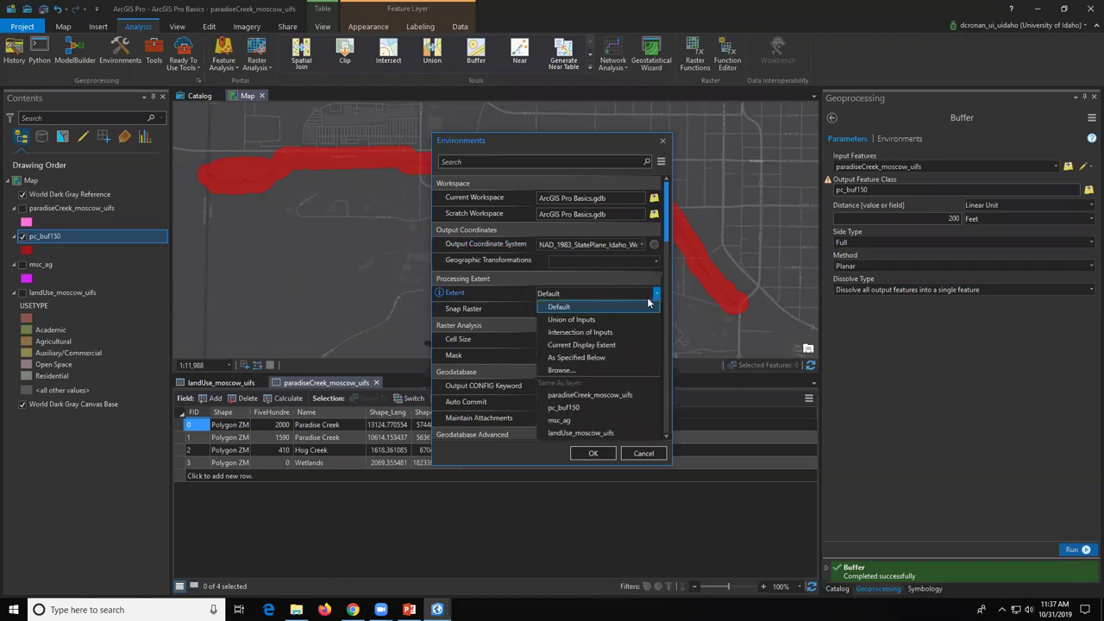
left_click(601, 434)
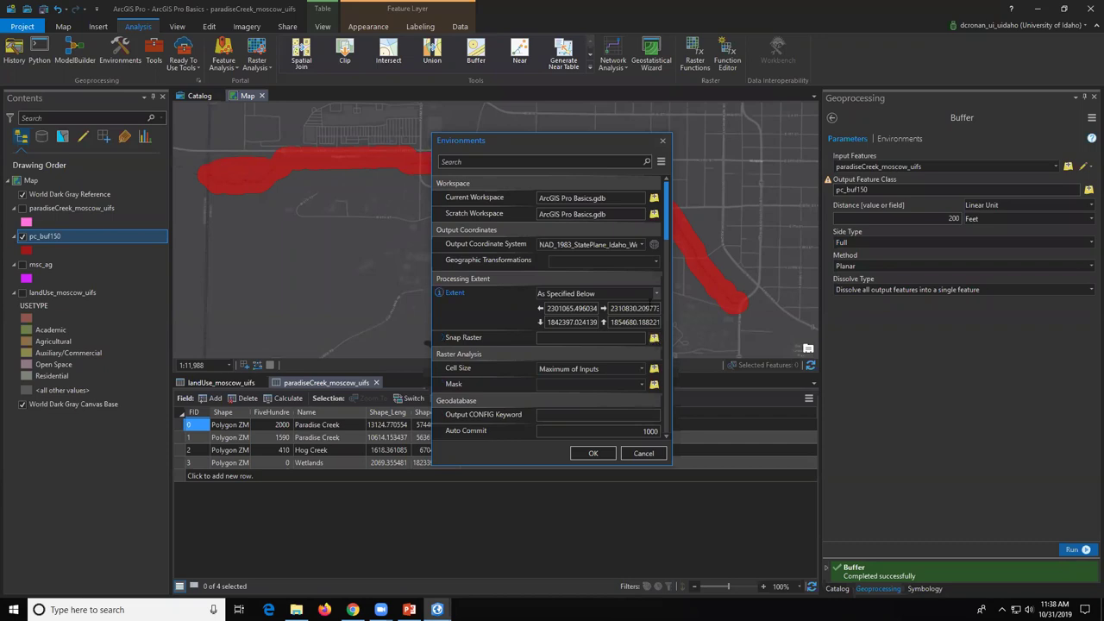
Step: Examine the extent, geographic transformations and snap raster environment settings, browsing ArcGIS Pro Basics.gdb for a snap raster without choosing one
left_click(656, 294)
left_click(655, 294)
left_click(654, 261)
left_click(653, 260)
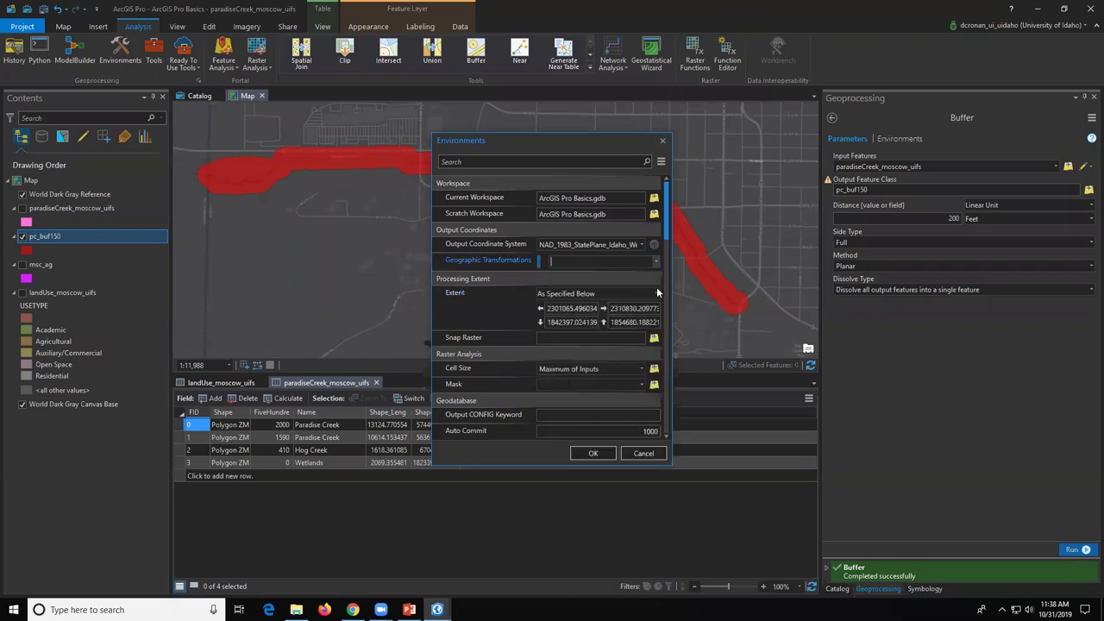
left_click(653, 339)
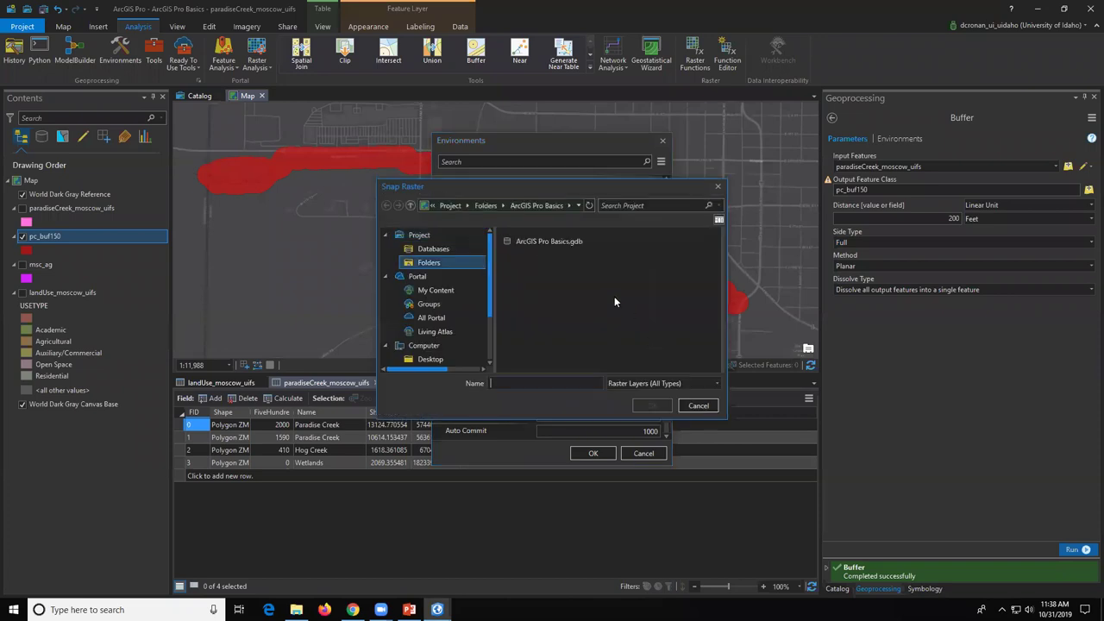
left_click(552, 242)
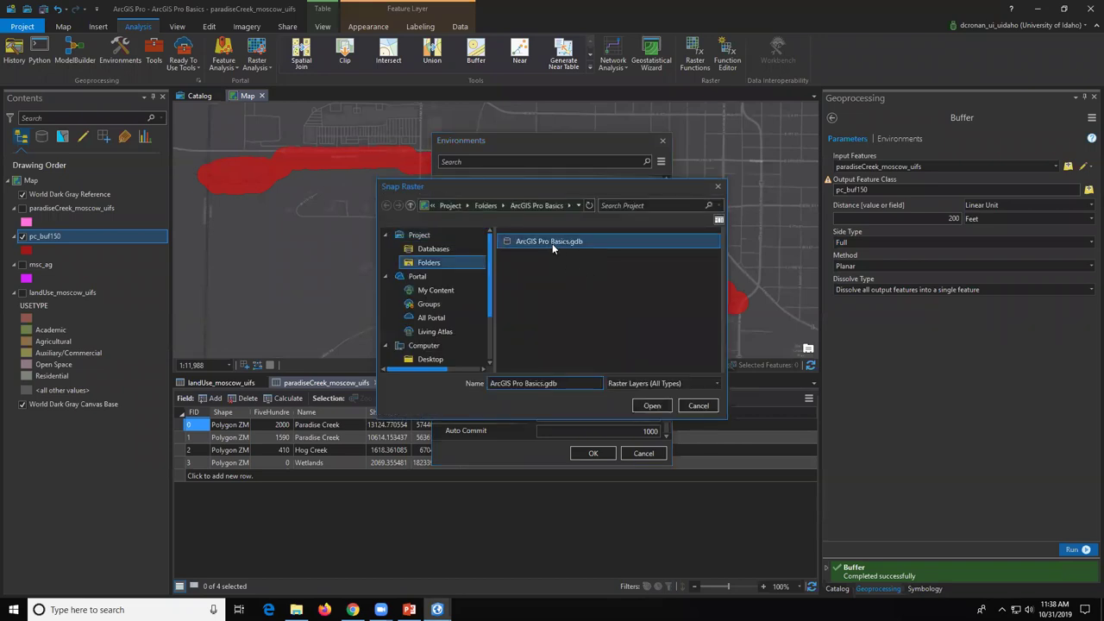
double_click(553, 239)
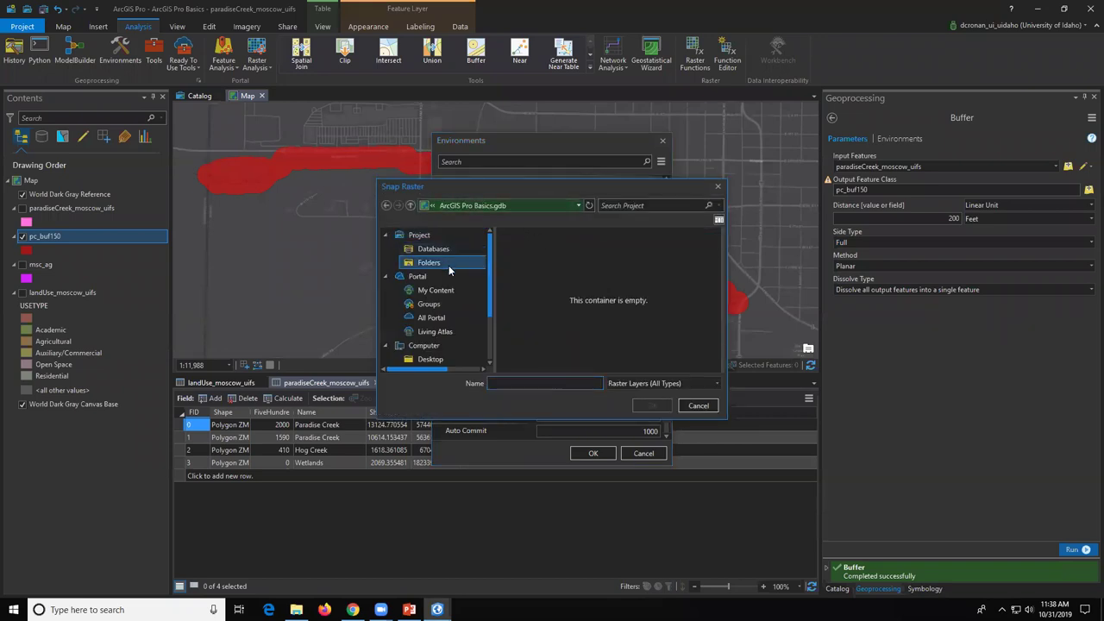
left_click(696, 406)
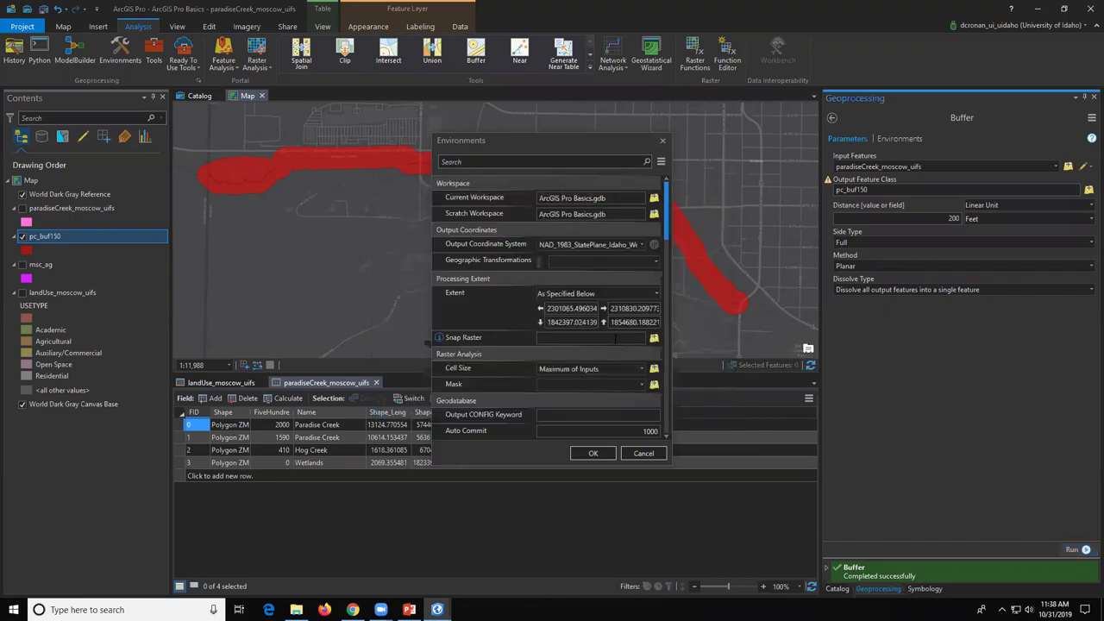
Step: Check the raster analysis cell size options, keep Maximum of Inputs, and accept the environment settings
scroll(615, 338, "down", 1)
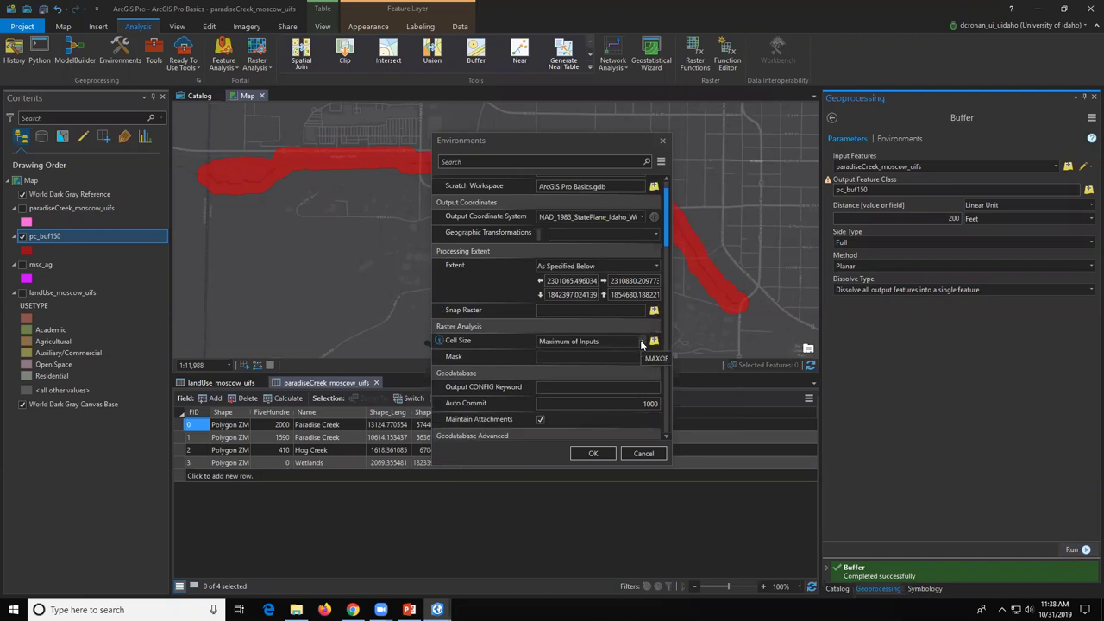
left_click(641, 341)
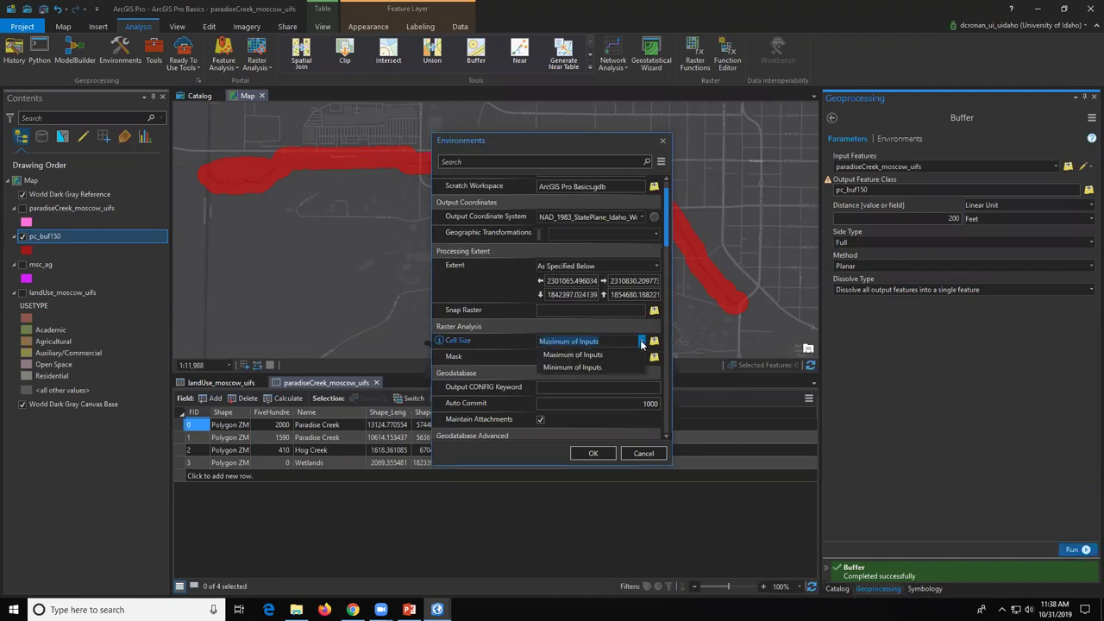
left_click(642, 342)
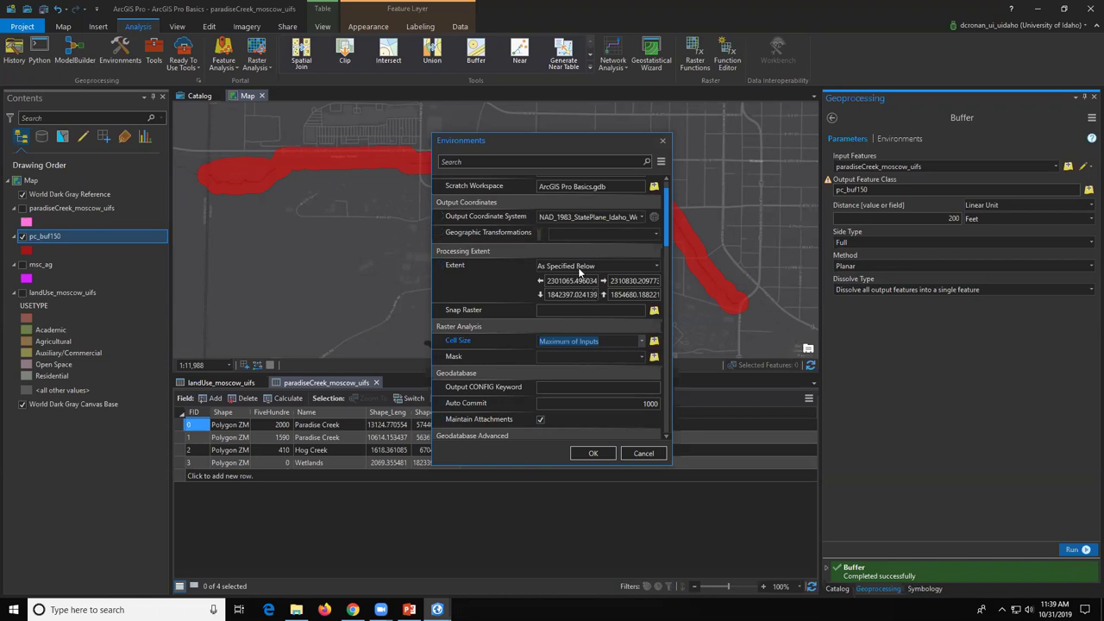
left_click(593, 453)
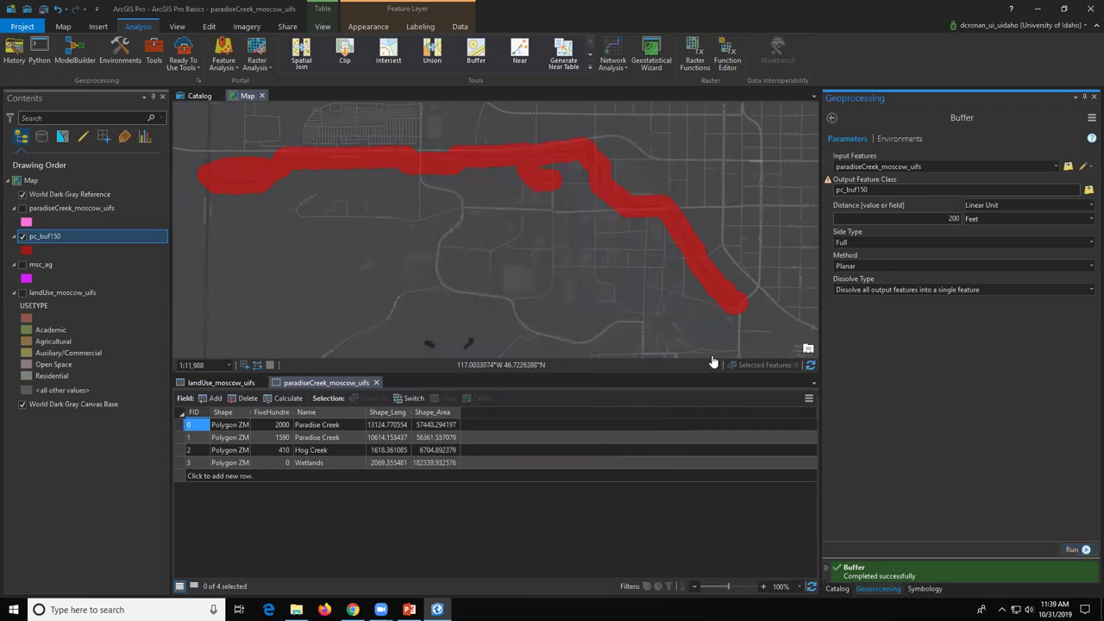
Step: Search the geoprocessing tools for "polygon to raster" and open the Polygon to Raster tool
left_click(833, 121)
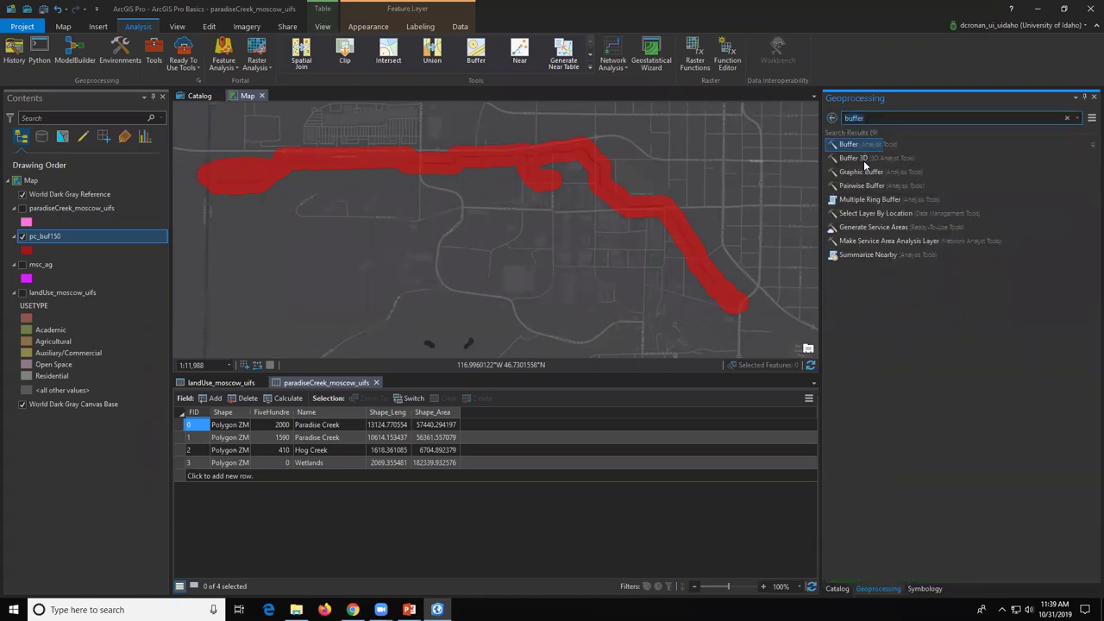
type("po")
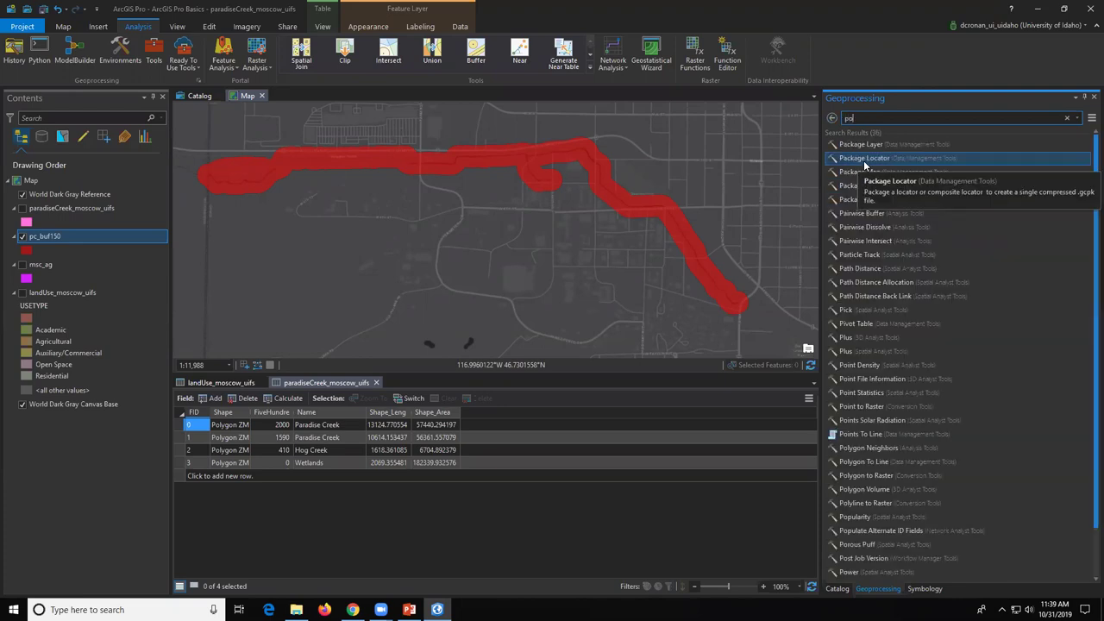
type("lygon to raster")
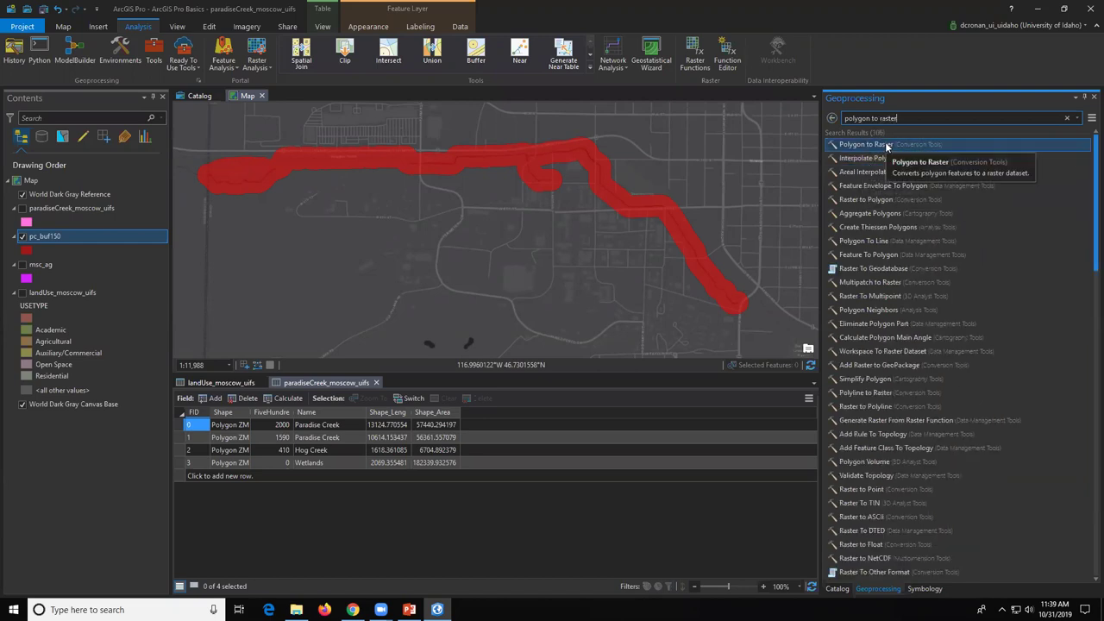
left_click(886, 145)
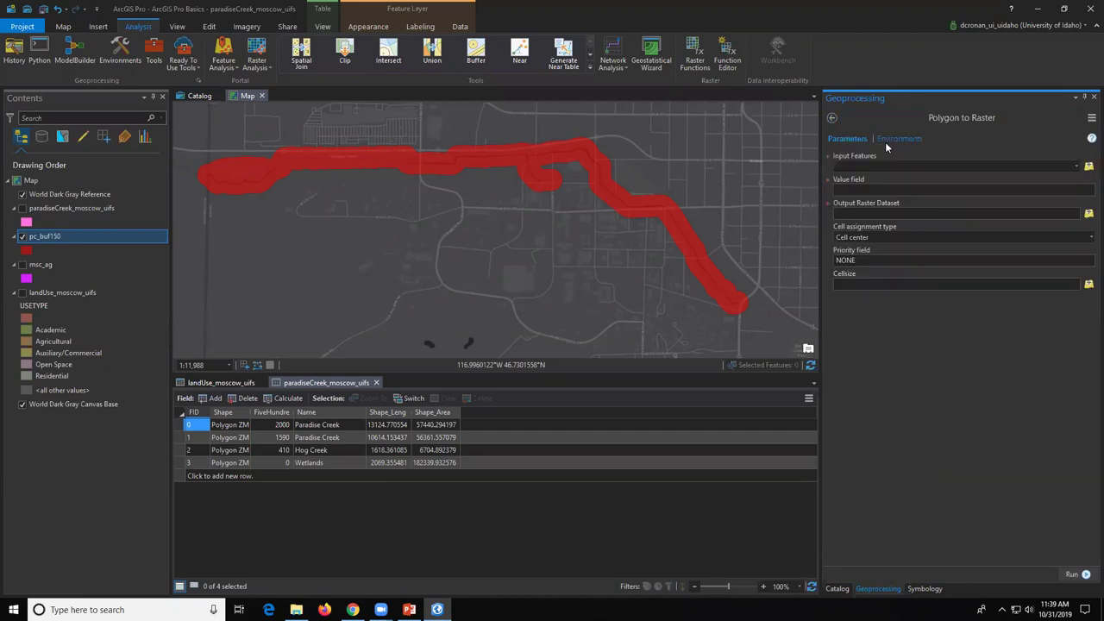
Step: Set the Polygon to Raster input features to pc_buf150 and the value field to Shape_Area
left_click(1076, 166)
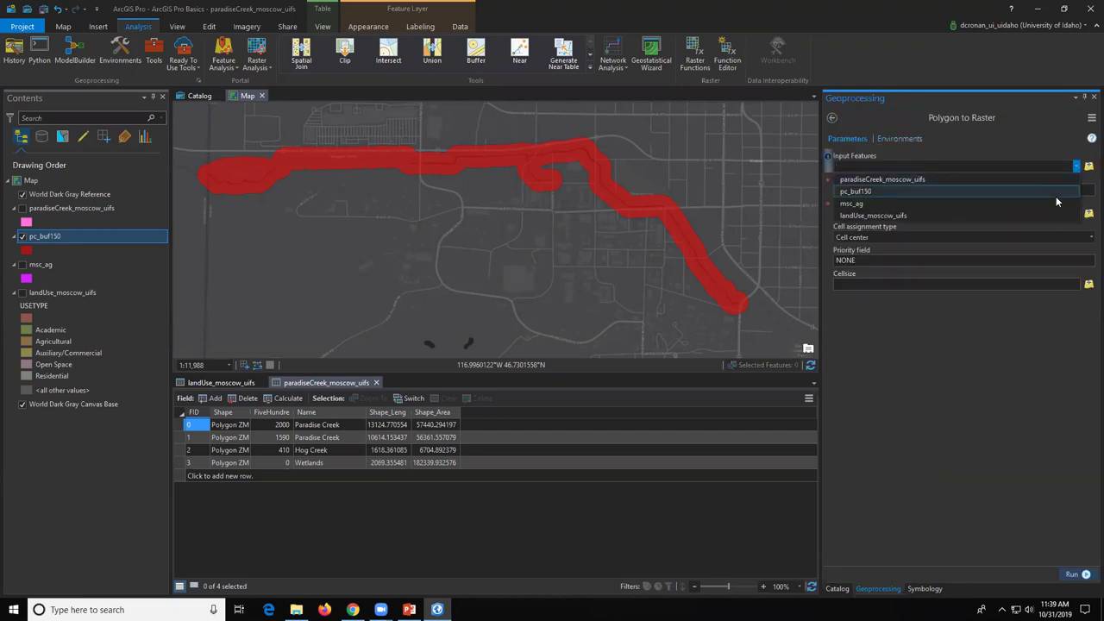
left_click(1055, 196)
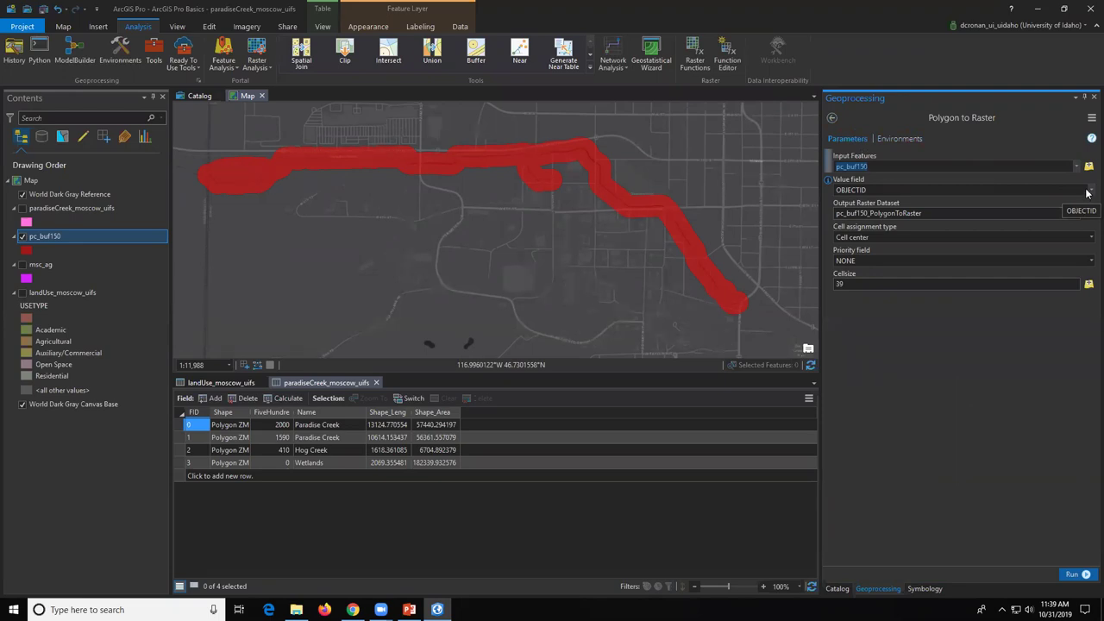
left_click(1088, 190)
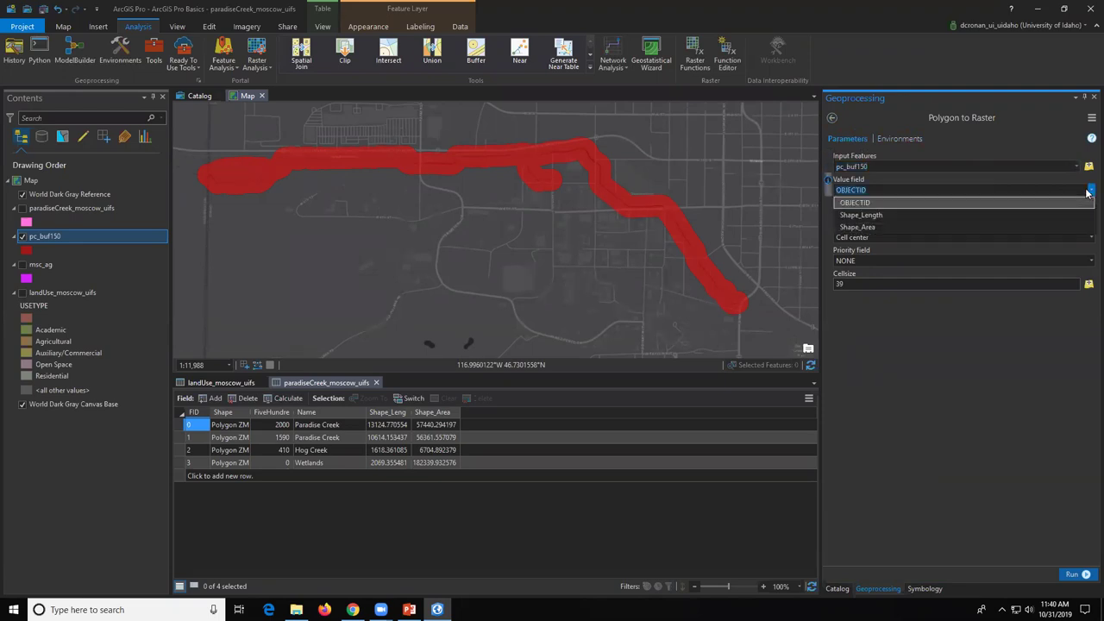
left_click(1067, 227)
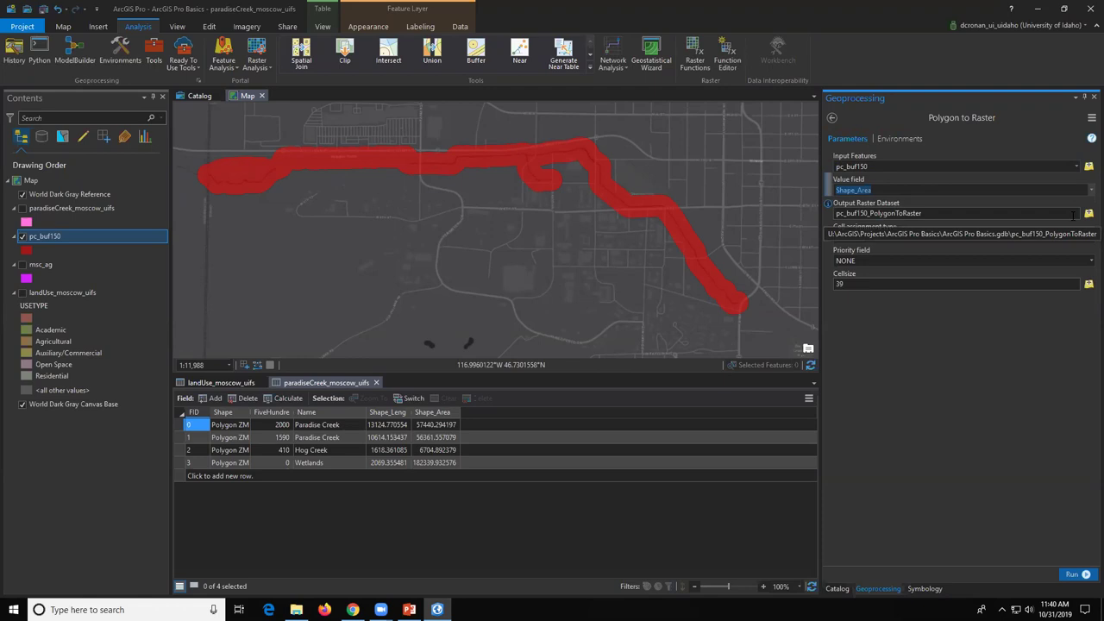
Step: Rename the output raster dataset to pc_buf150_g, keeping it in ArcGIS Pro Basics.gdb
left_click(1072, 215)
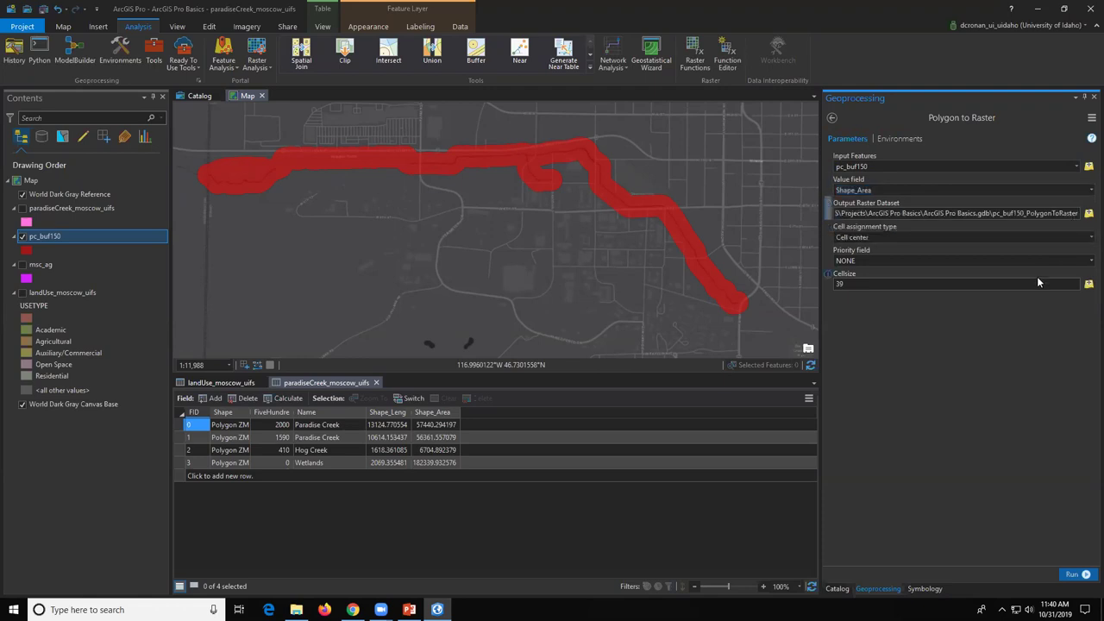
key("Home")
key("End")
key("BackSpace")
key("BackSpace")
key("BackSpace")
key("BackSpace")
key("BackSpace")
key("BackSpace")
key("BackSpace")
key("BackSpace")
key("BackSpace")
key("BackSpace")
key("BackSpace")
key("BackSpace")
key("BackSpace")
key("BackSpace")
key("BackSpace")
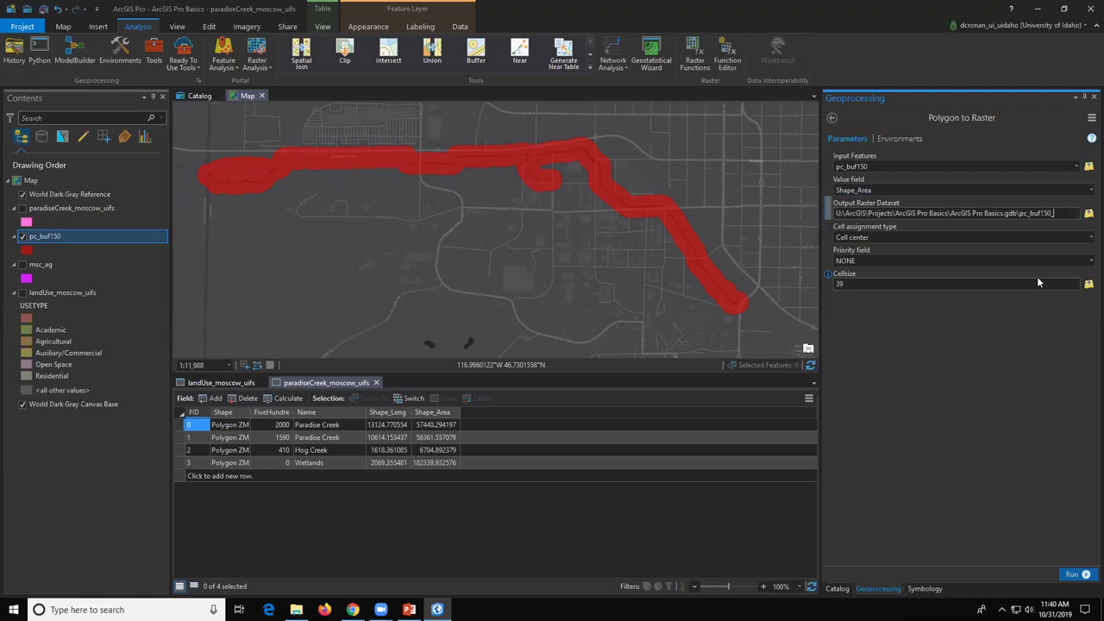
type("g")
Step: Leave the priority field at NONE, set the cell size to 1, and run the Polygon to Raster conversion
left_click(1088, 262)
left_click(1089, 262)
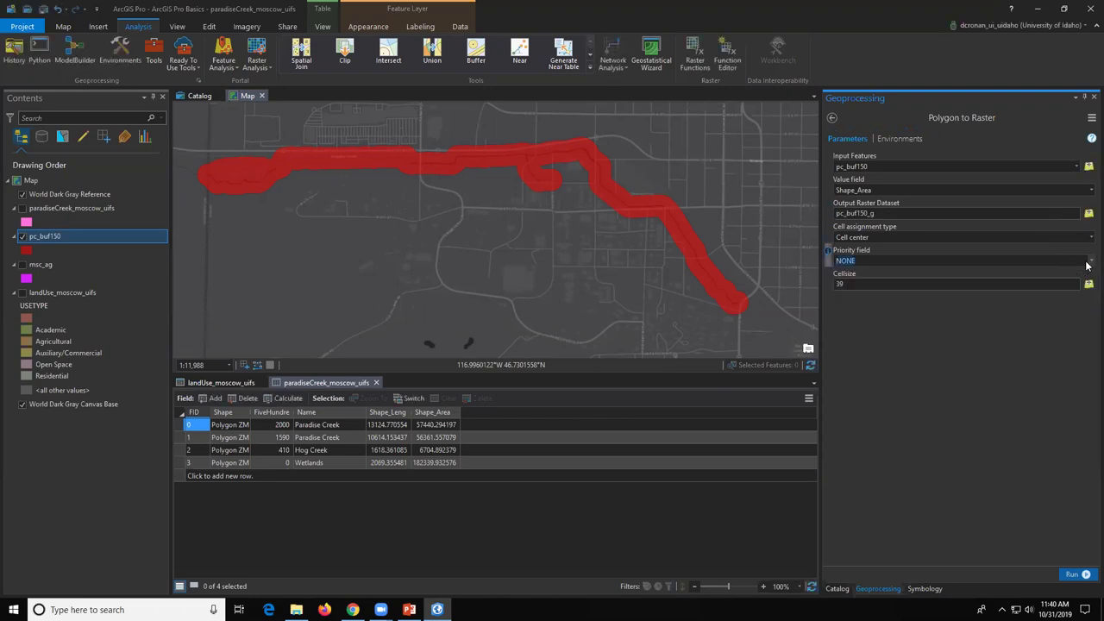
left_click_drag(856, 285, 827, 282)
type("3")
key("BackSpace")
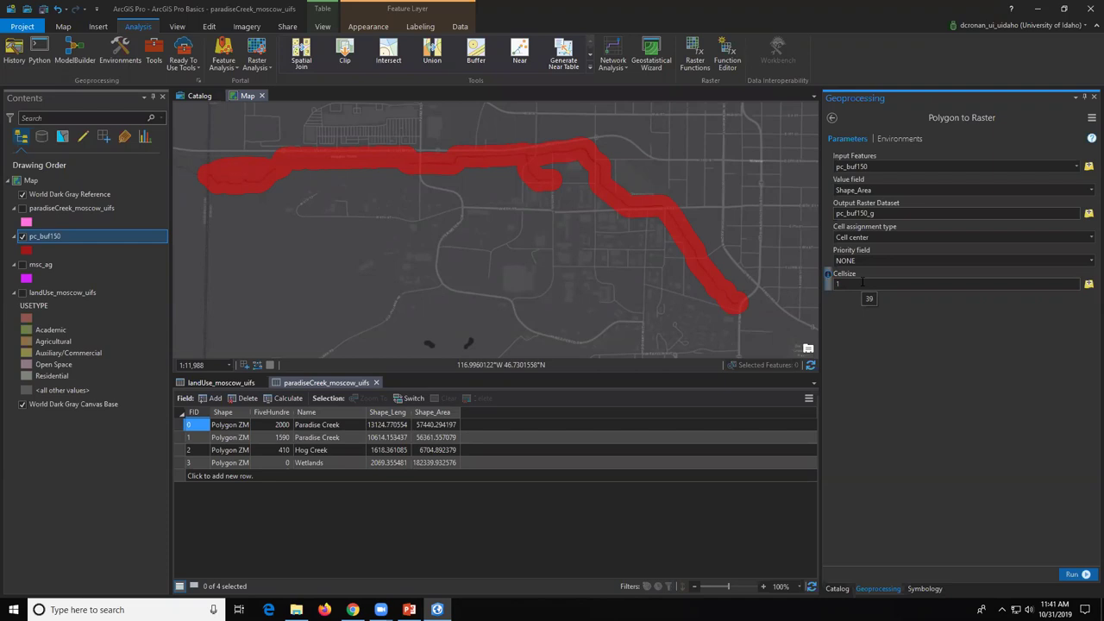
left_click(862, 282)
left_click(1072, 574)
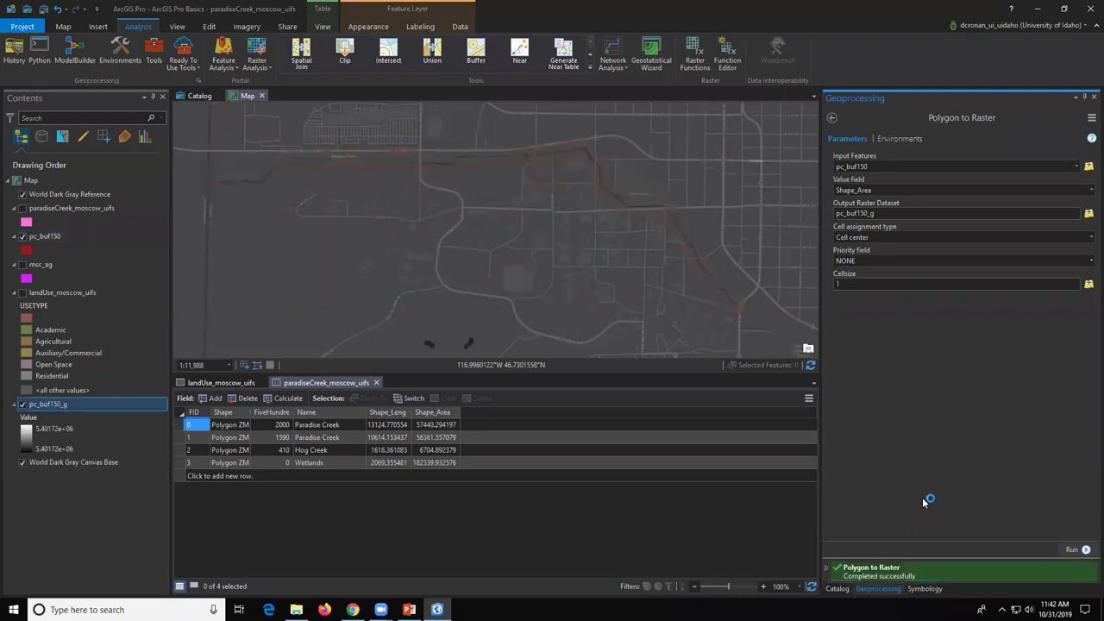
Step: Switch to the ArcPro Basics Pres presentation in PowerPoint and go back through the slides to the GIS burger illustration on slide 2
key("alt+Tab")
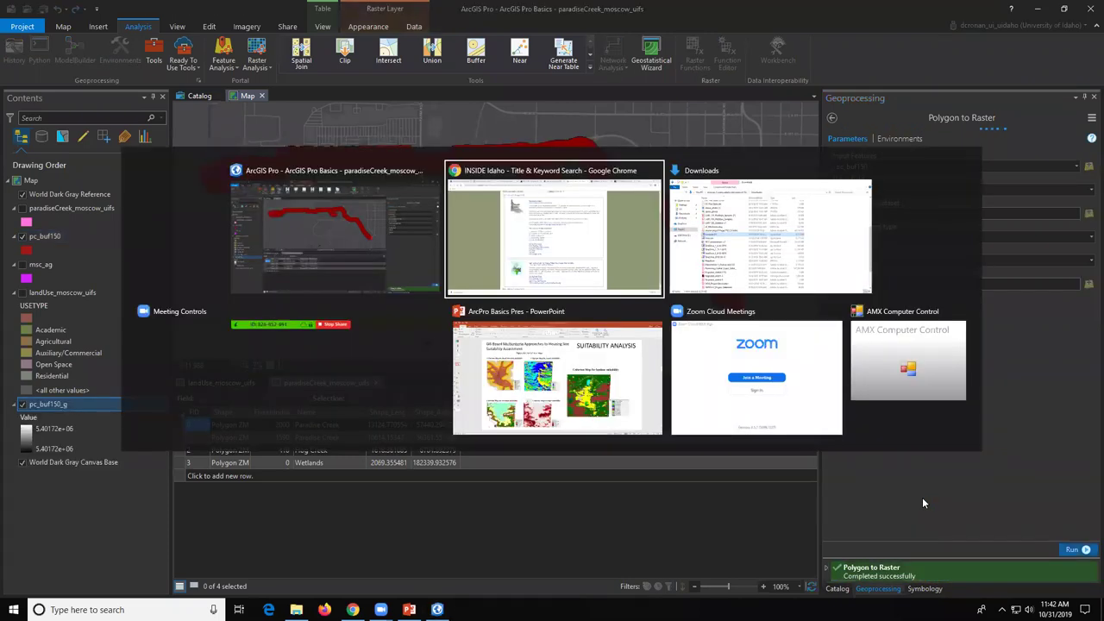
key("Tab")
key("Tab")
key("Tab")
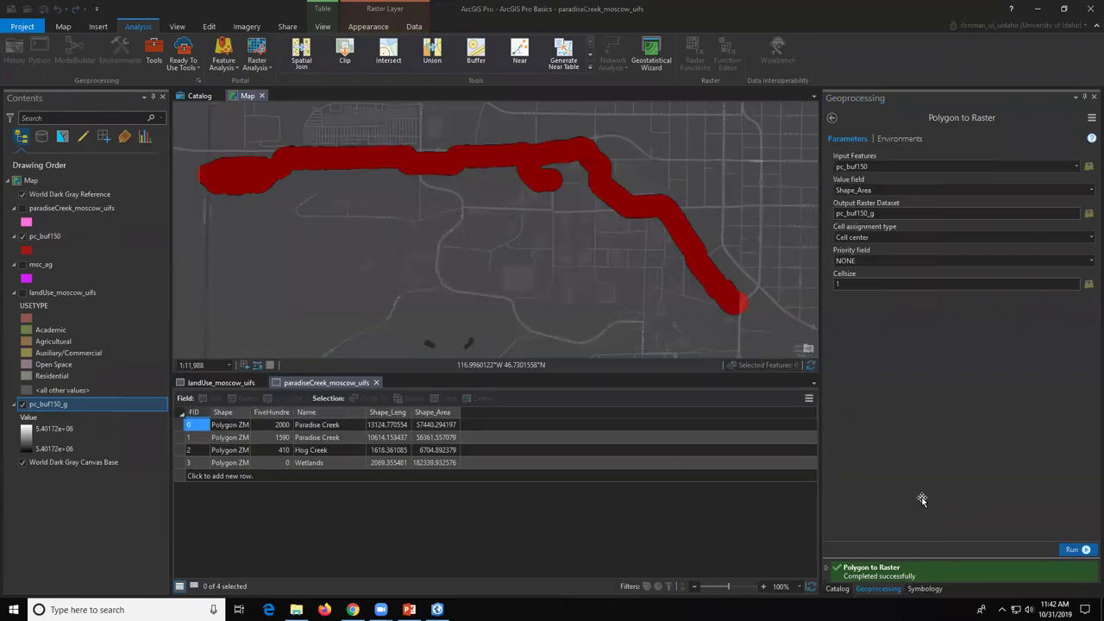
key("Up")
key("Up")
key("Up")
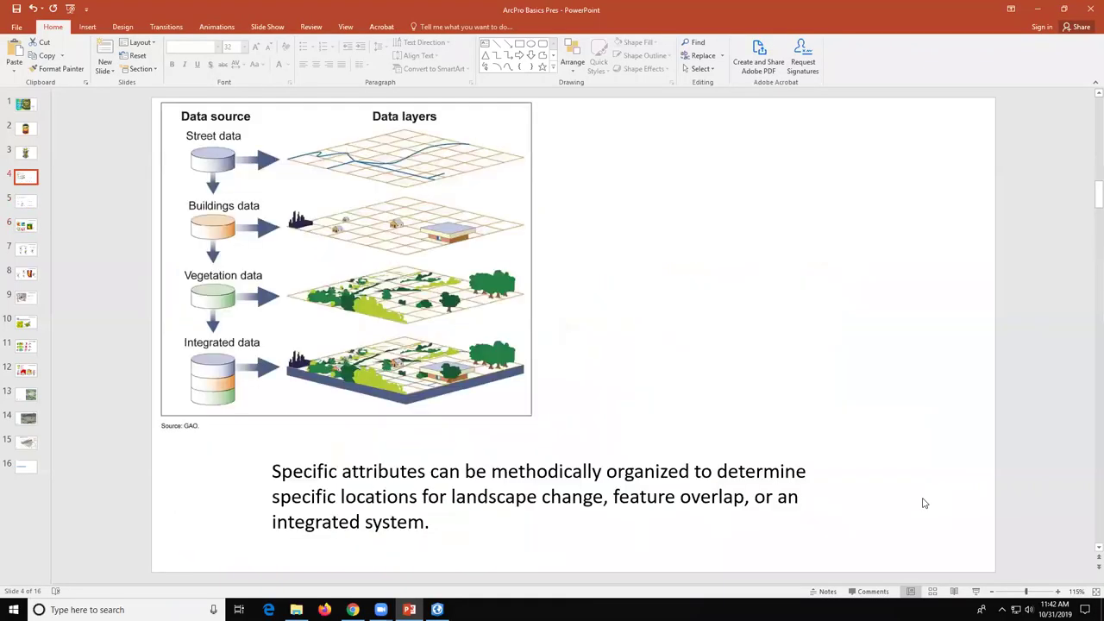
key("Up")
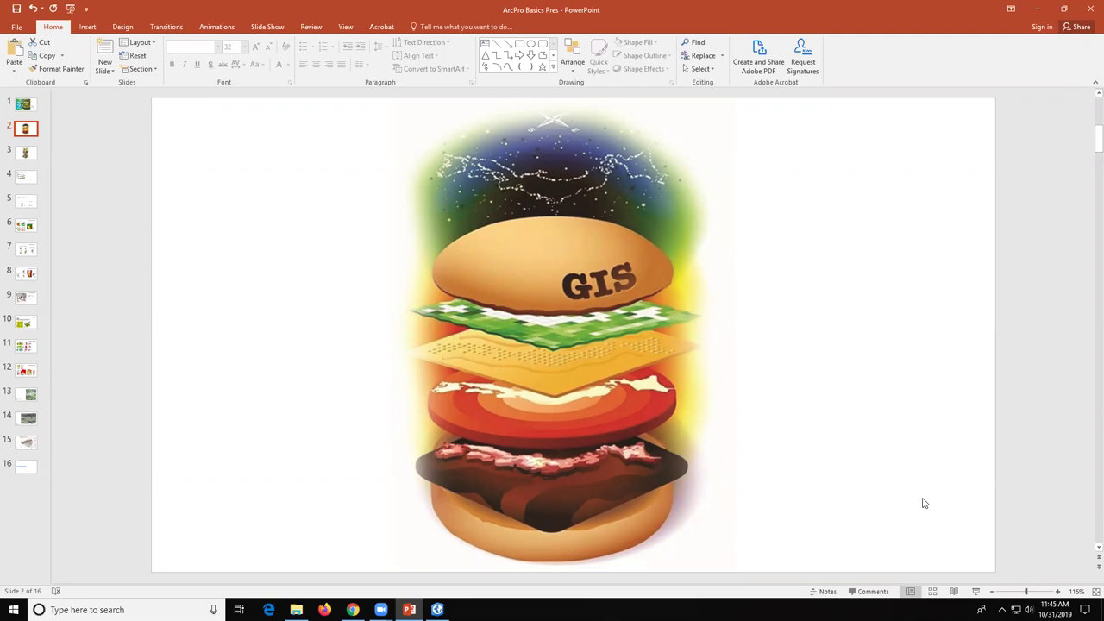
Step: Switch back to ArcGIS Pro and hide the pc_buf150 polygon layer
key("alt+Tab")
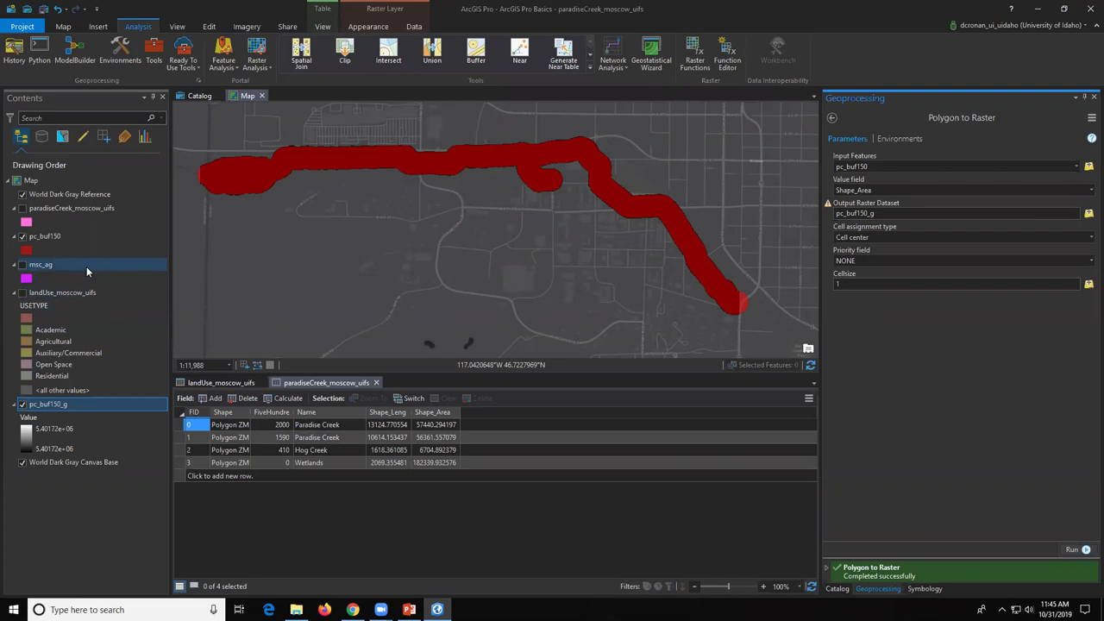
left_click(22, 238)
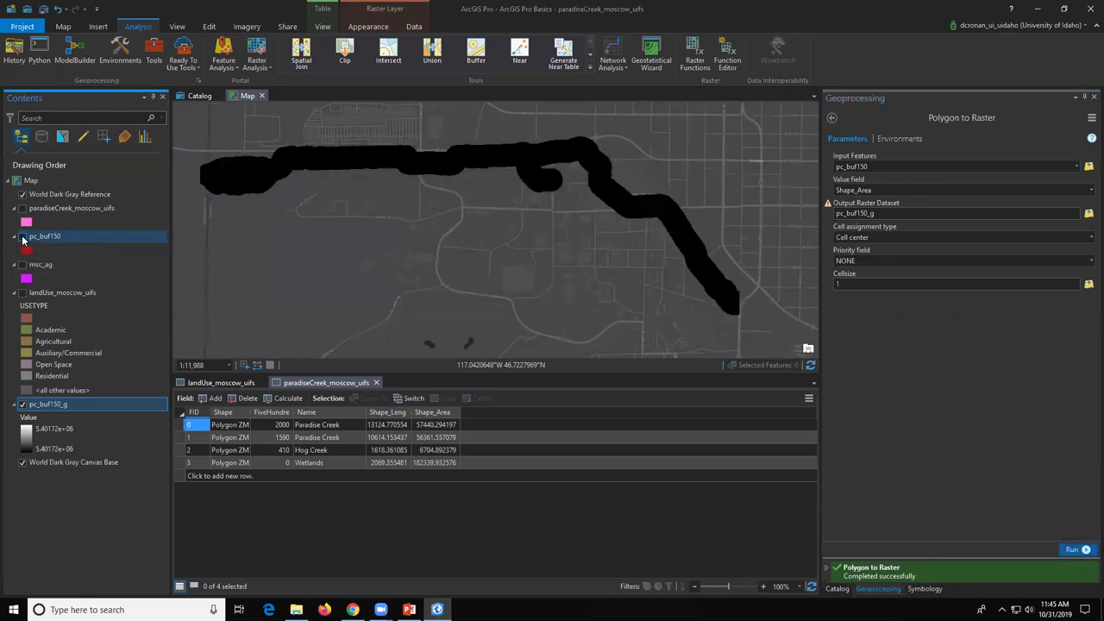
Step: Symbolize the pc_buf150_g raster layer with Unique Values, computing the unique values for it
right_click(66, 407)
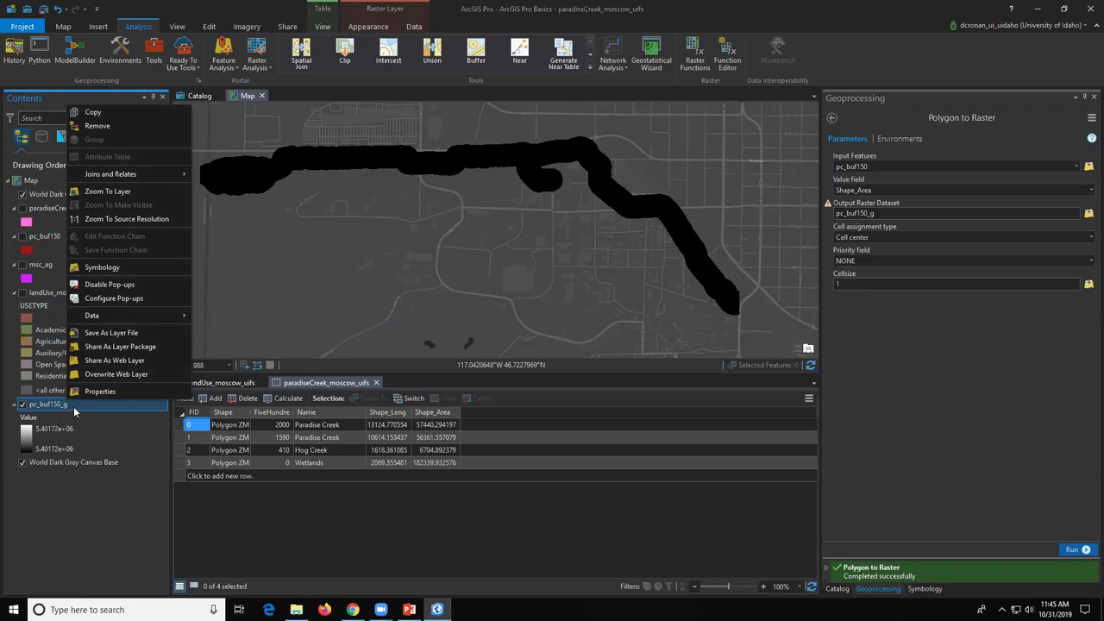
left_click(115, 262)
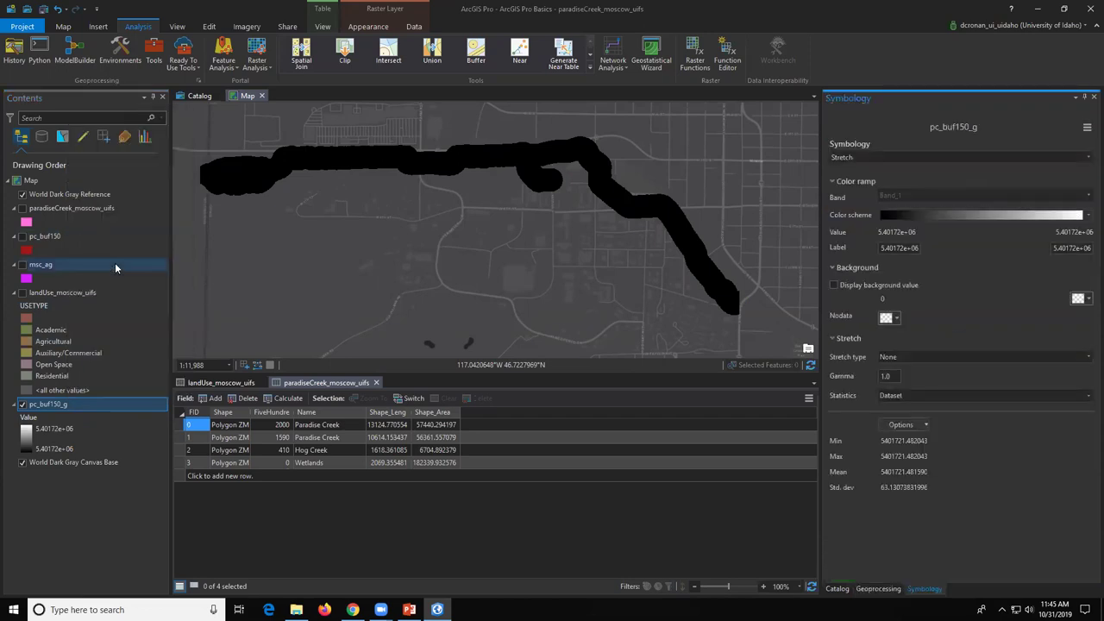
left_click(1087, 158)
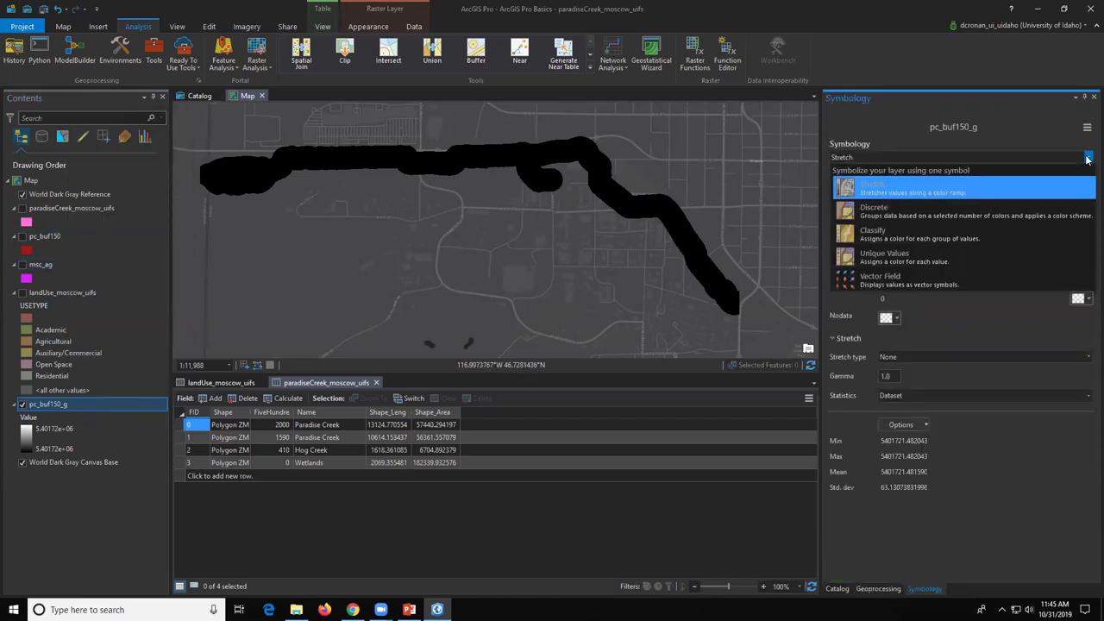
left_click(959, 256)
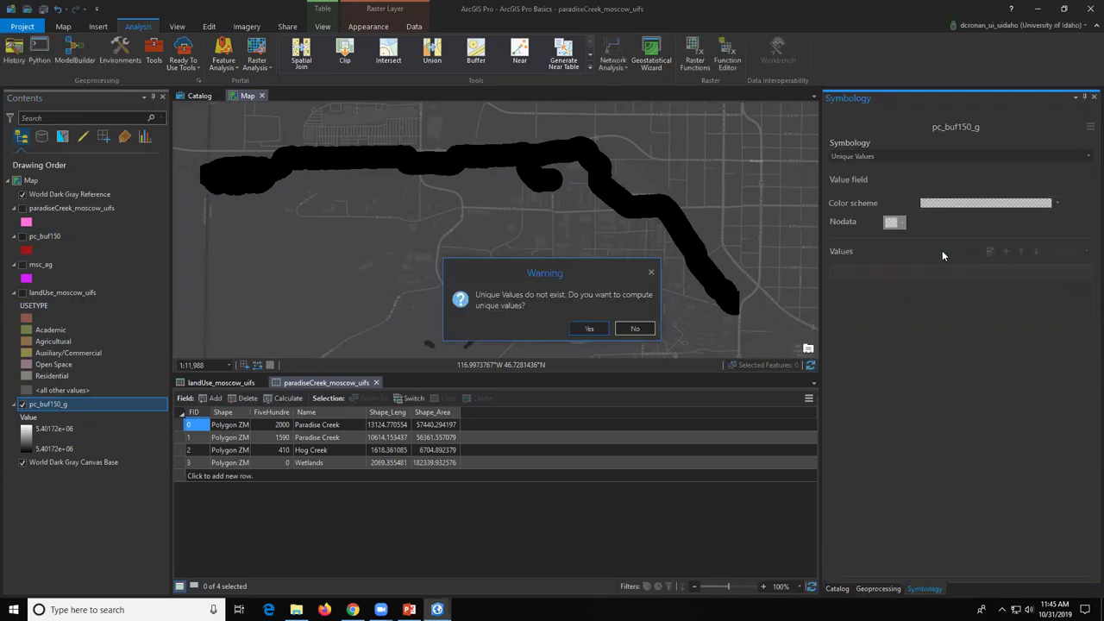
left_click(590, 329)
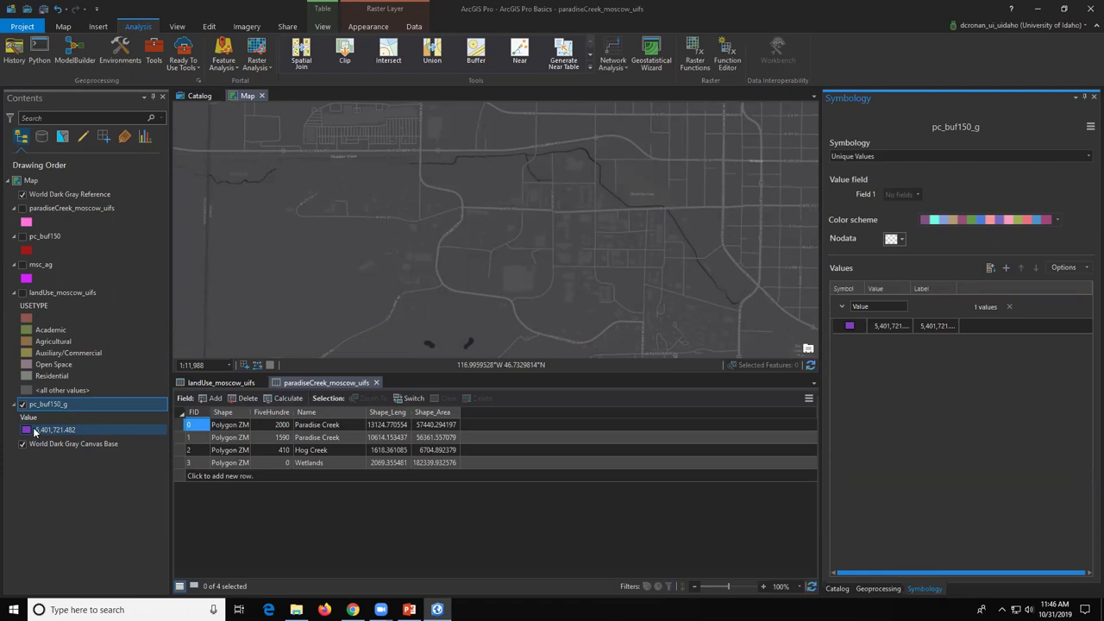
Step: Find the Spatial Analyst Reclassify tool, open it, and use pc_buf150_g as the input raster
left_click(876, 589)
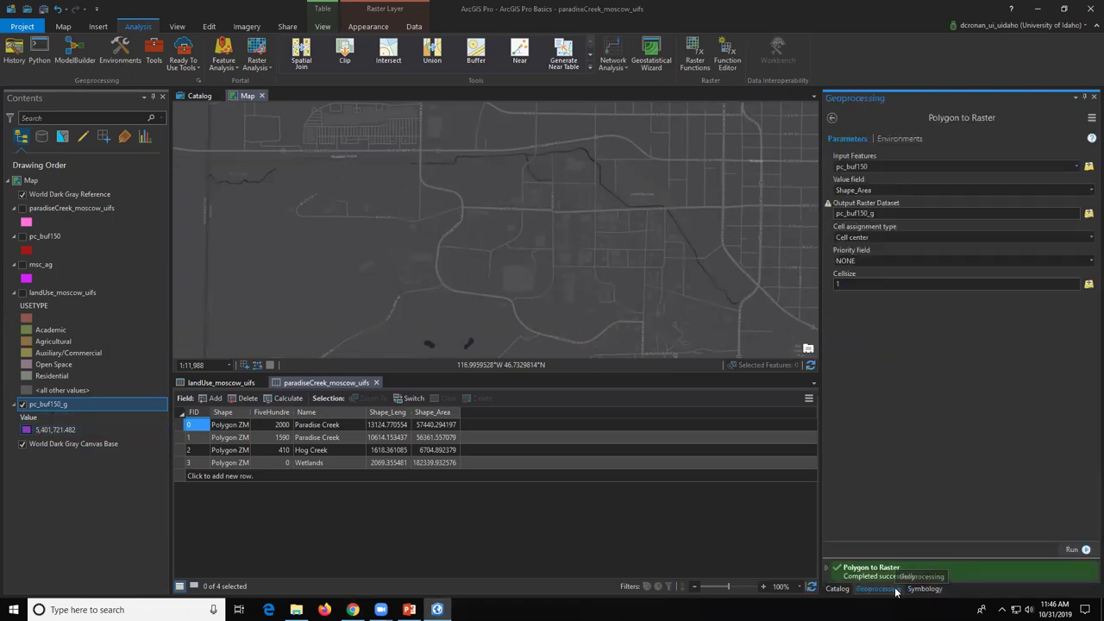
left_click(831, 120)
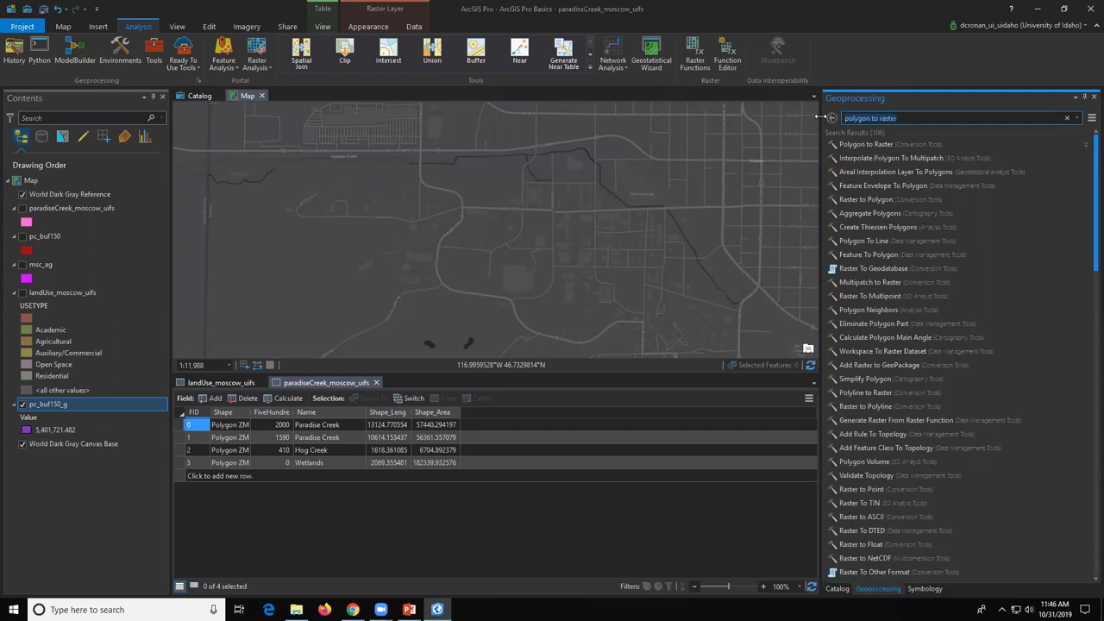
type("recl")
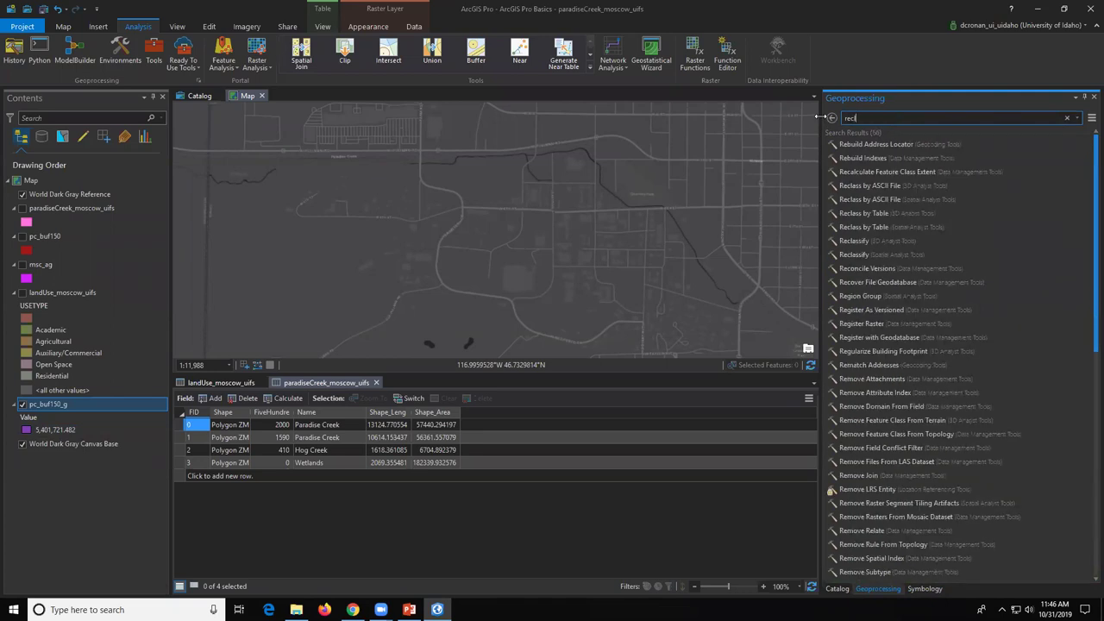
type("assify")
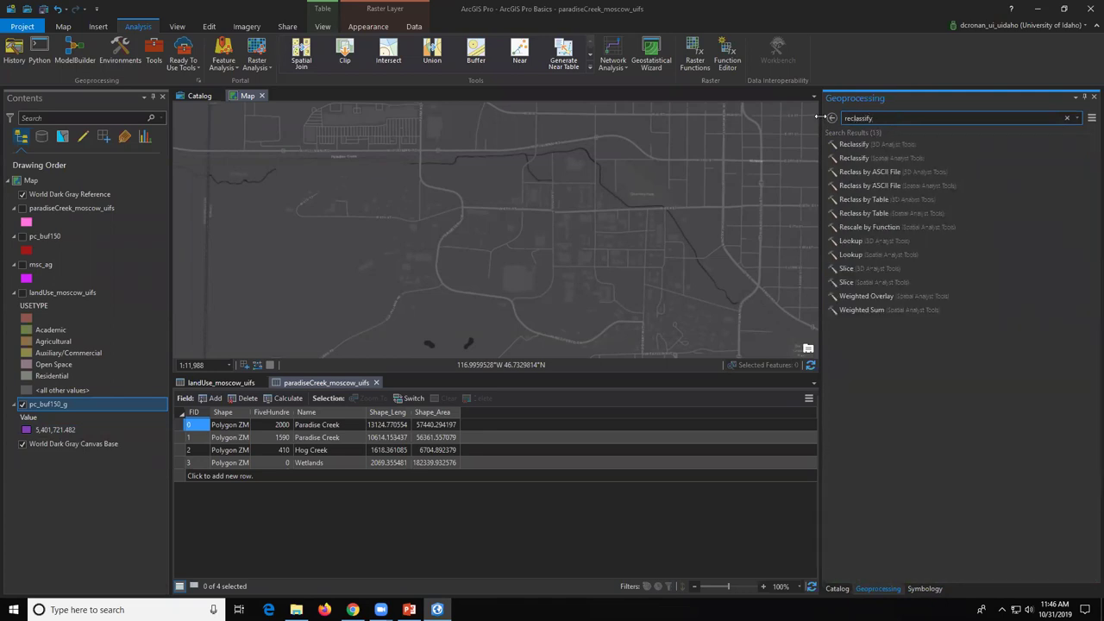
left_click(869, 158)
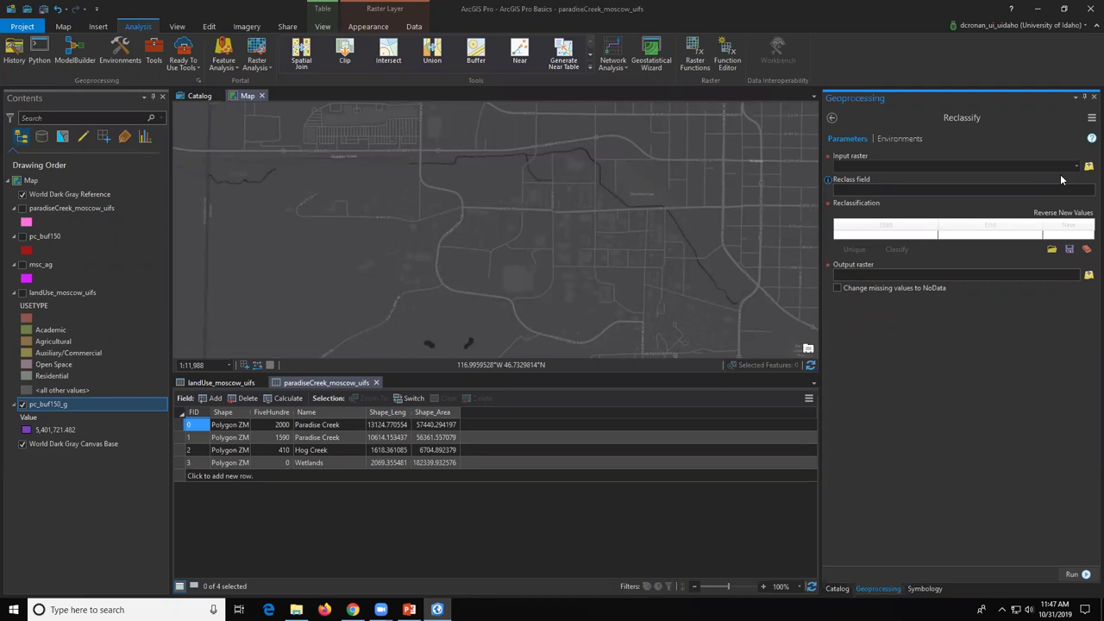
left_click(1076, 166)
left_click(869, 180)
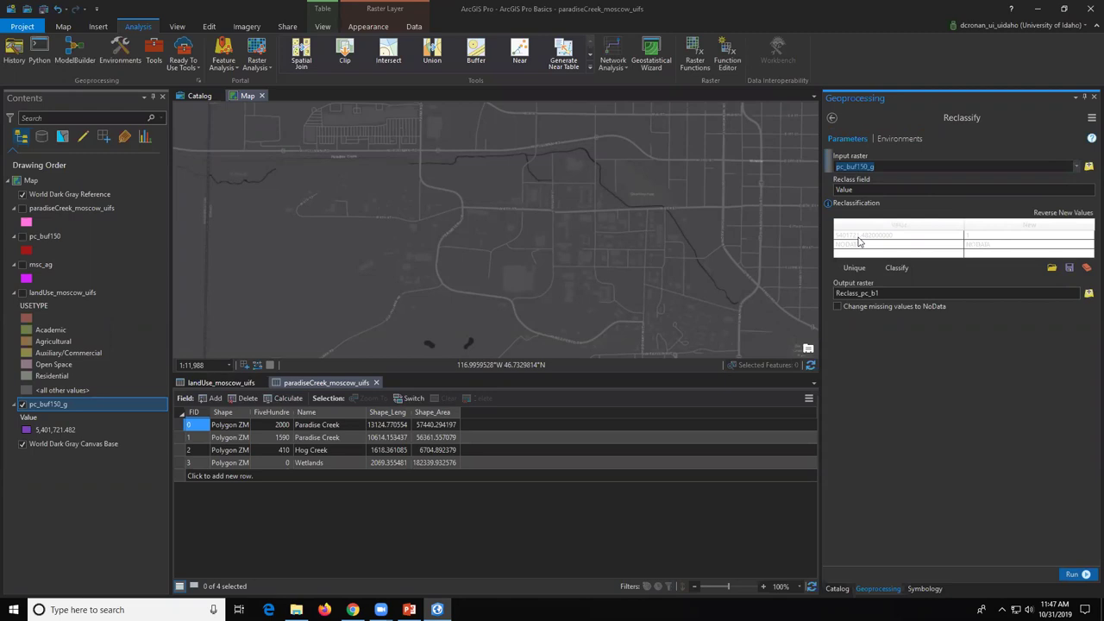
Step: Name the reclassified output raster pc_buf_re in the project geodatabase and run the Reclassify tool
left_click_drag(894, 294, 928, 304)
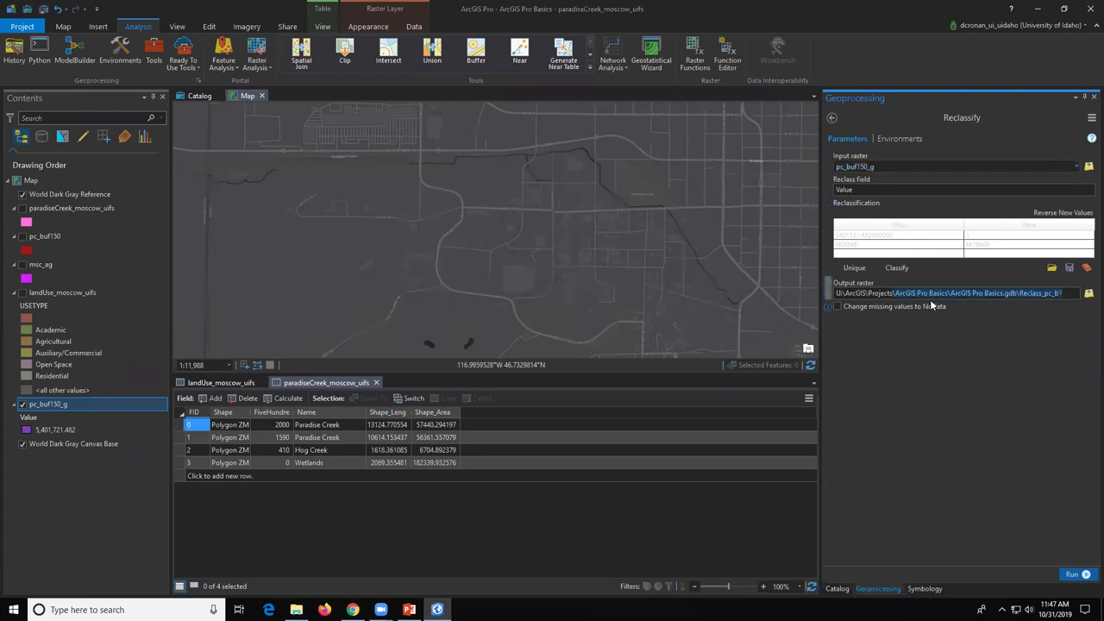
left_click(1072, 293)
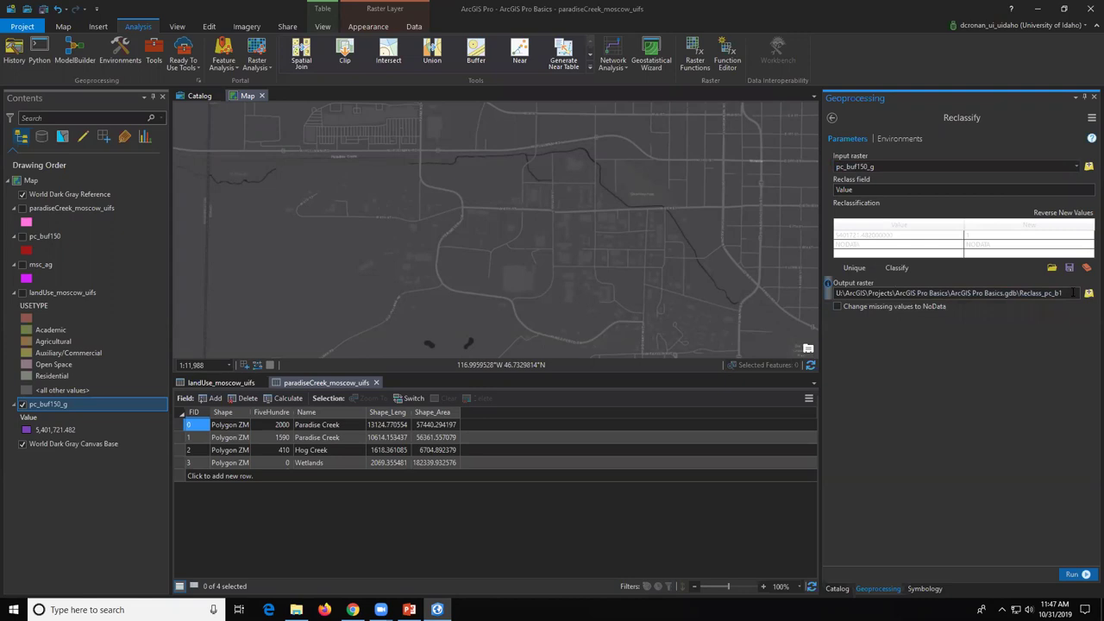
key("BackSpace")
key("BackSpace")
key("BackSpace")
key("BackSpace")
key("BackSpace")
key("BackSpace")
key("BackSpace")
key("BackSpace")
key("BackSpace")
key("BackSpace")
key("BackSpace")
key("BackSpace")
key("BackSpace")
type("pc")
type("_bf")
type("uf")
type("_")
left_click(1070, 573)
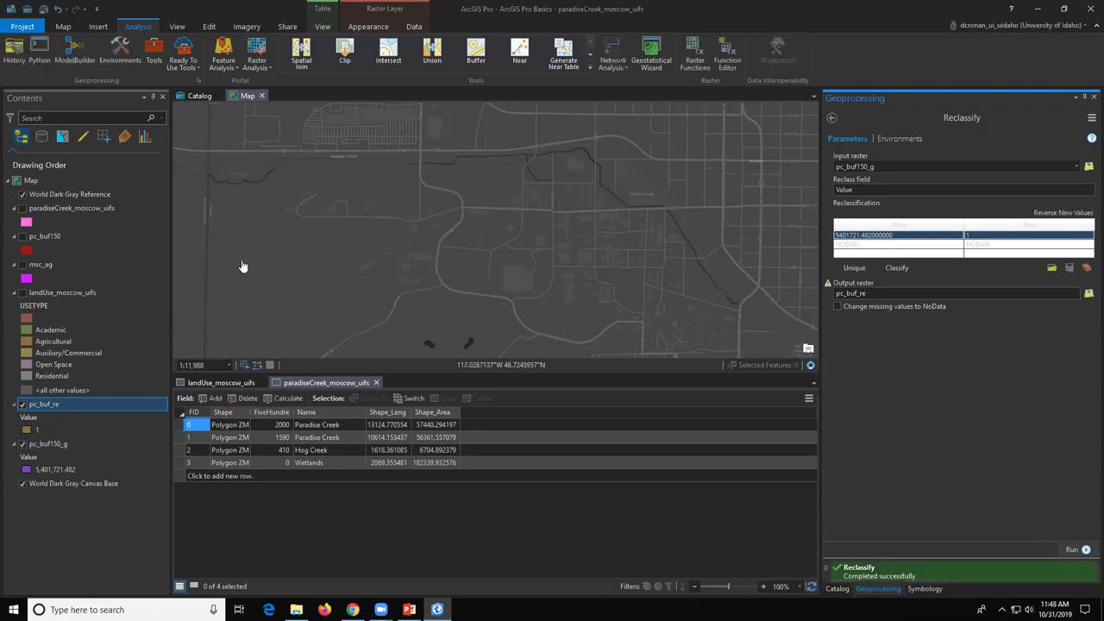
Step: Hide the World Dark Gray Reference layer and the pc_buf150_g raster layer on the map
left_click(22, 194)
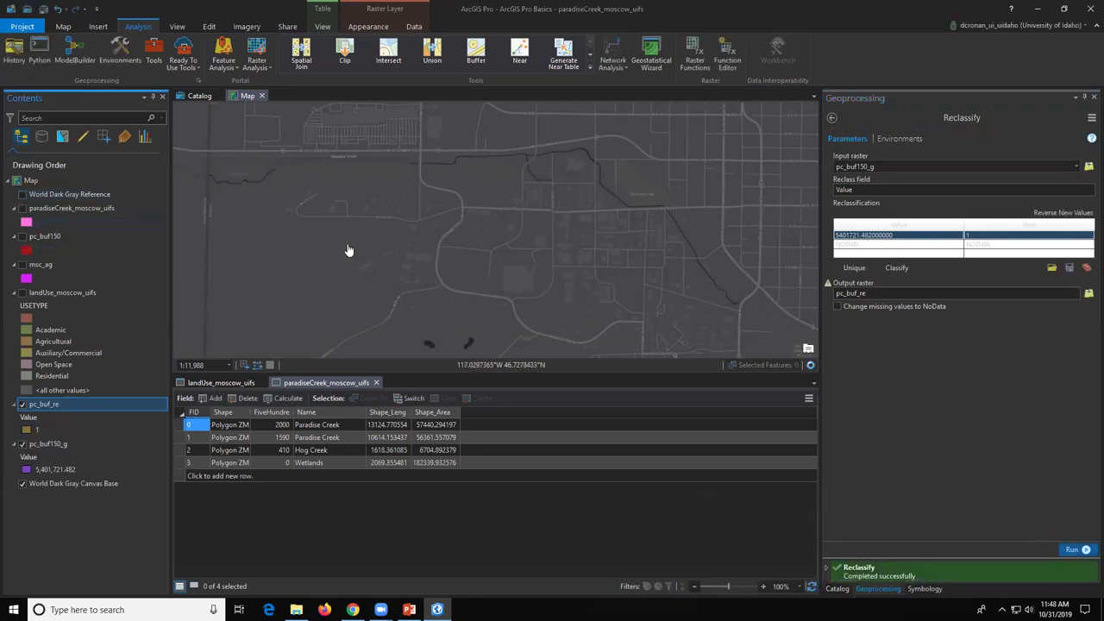
scroll(349, 251, "down", 3)
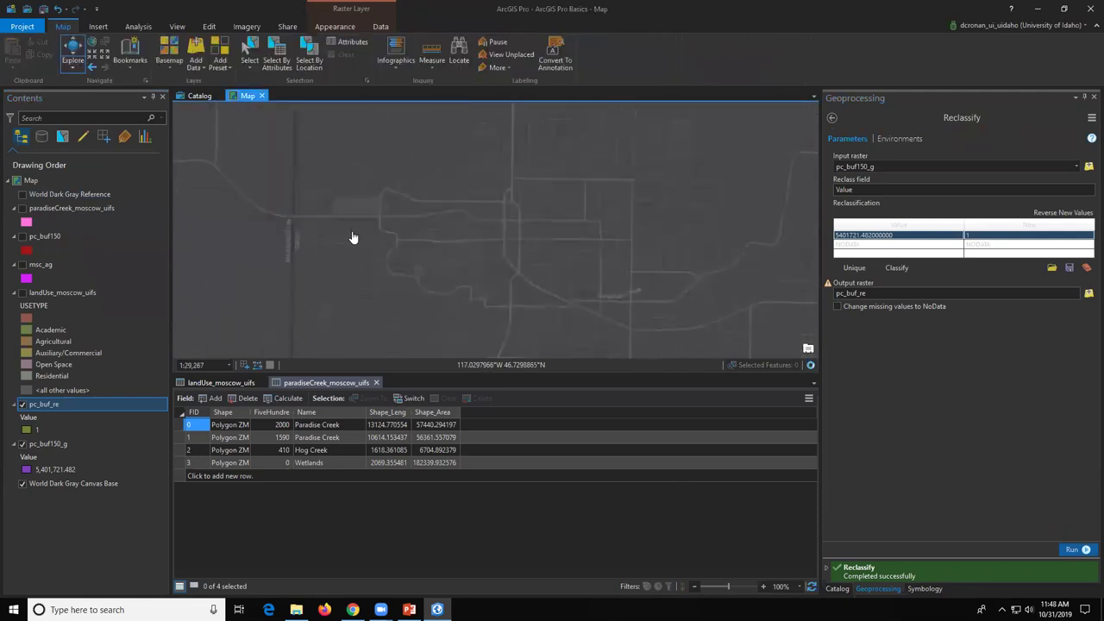
scroll(360, 239, "up", 2)
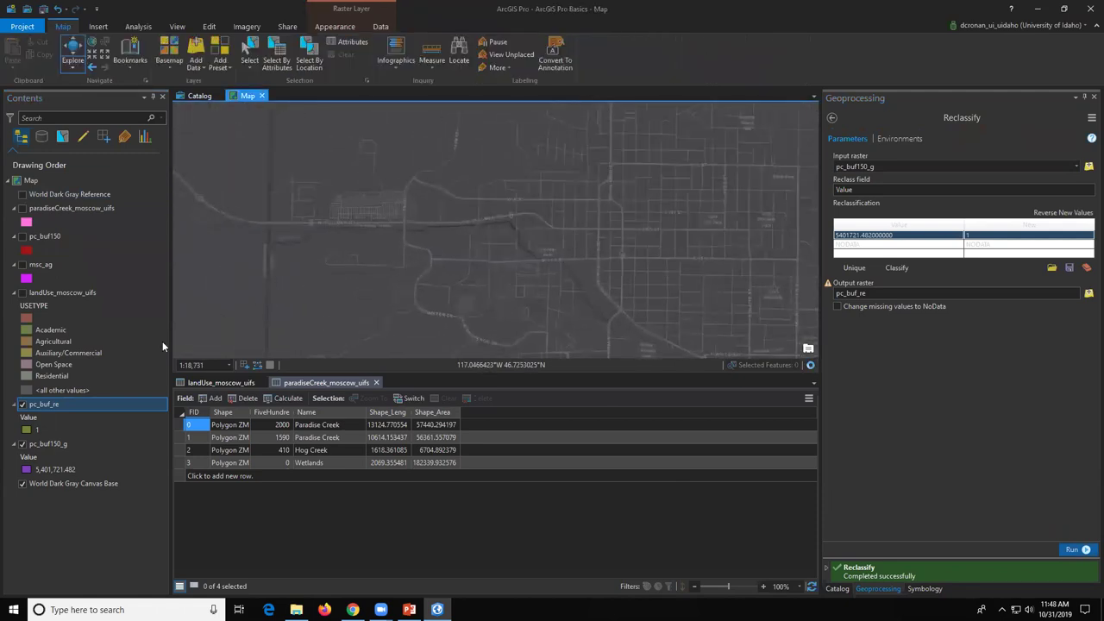
left_click(23, 409)
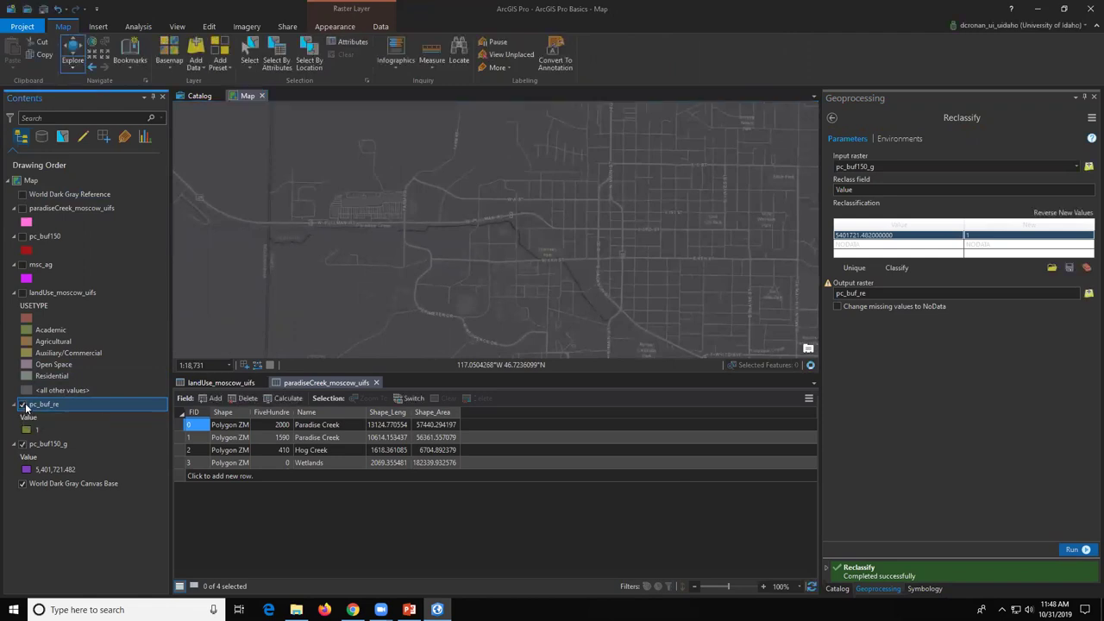
scroll(301, 297, "down", 4)
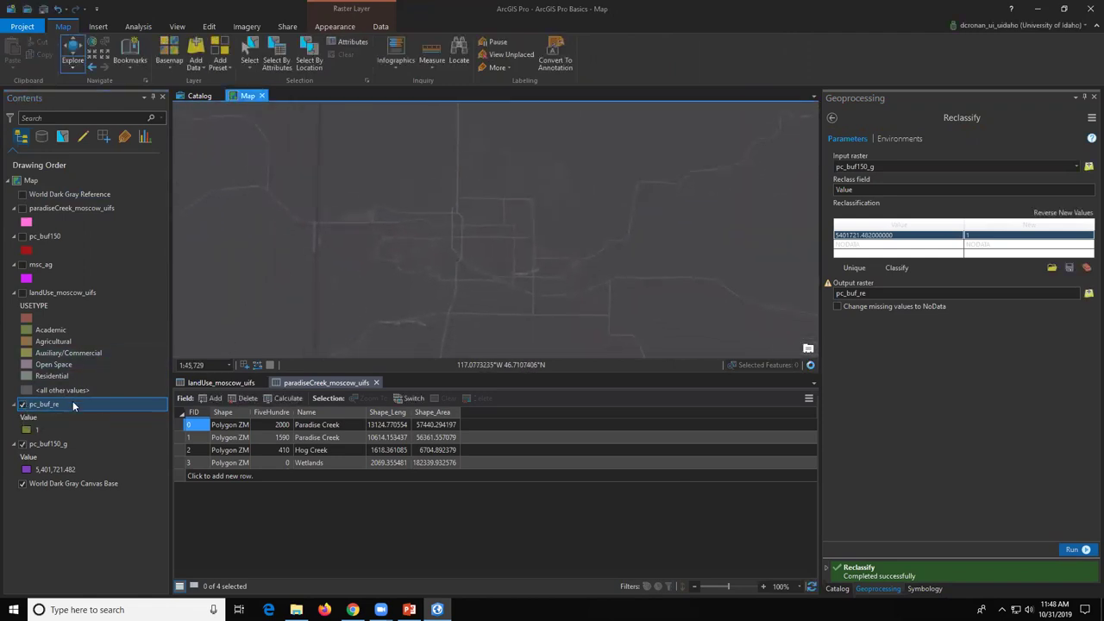
left_click(42, 443, "ctrl")
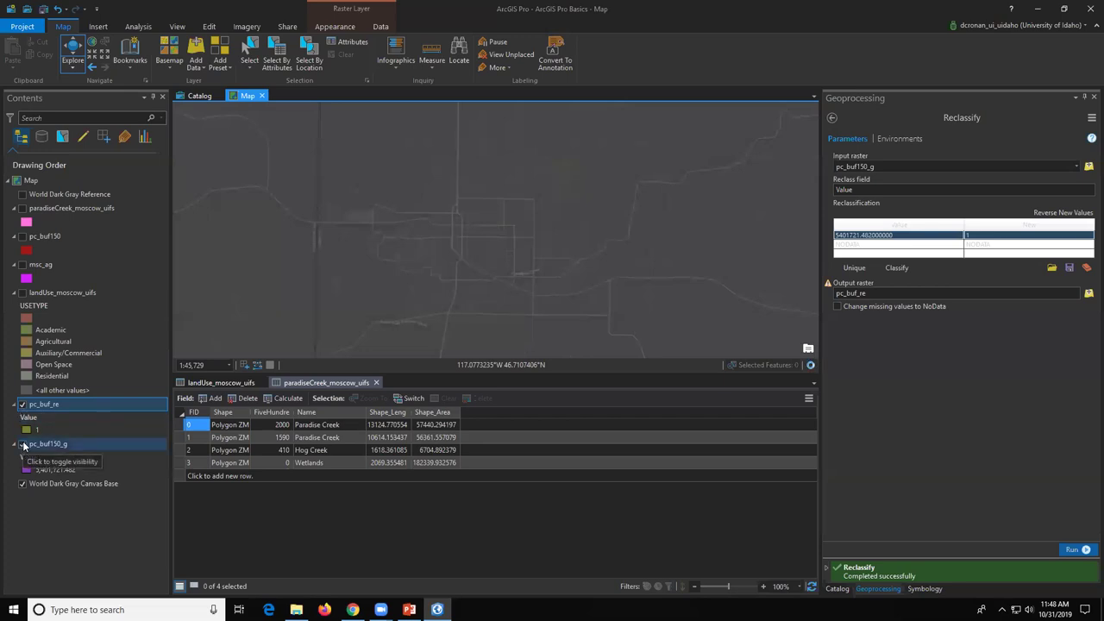
left_click(23, 444)
left_click_drag(394, 273, 411, 259)
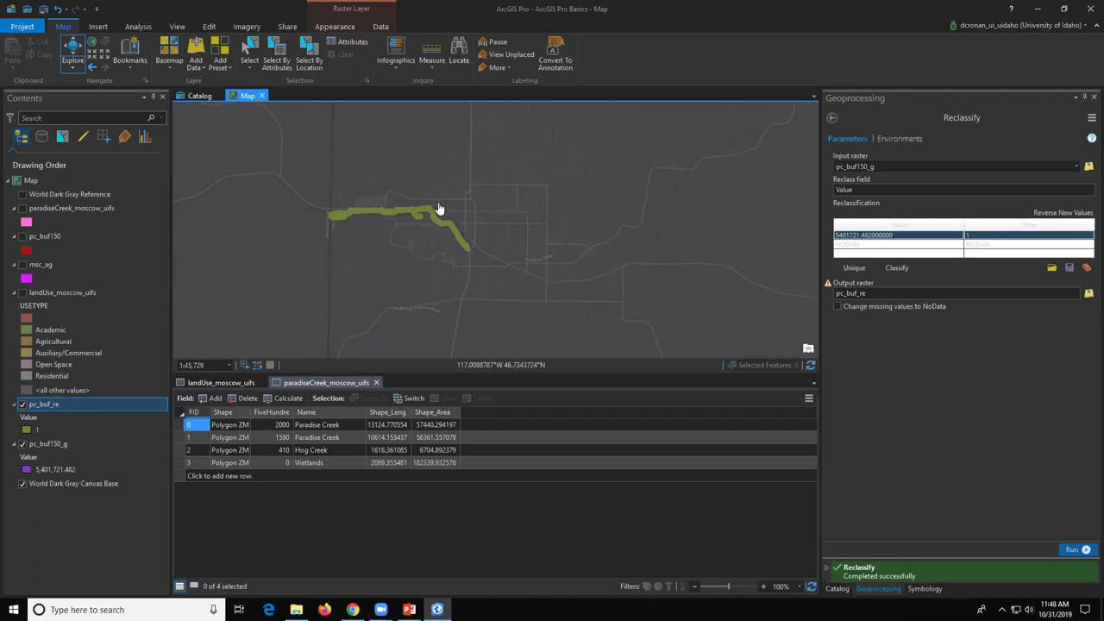
left_click(19, 444)
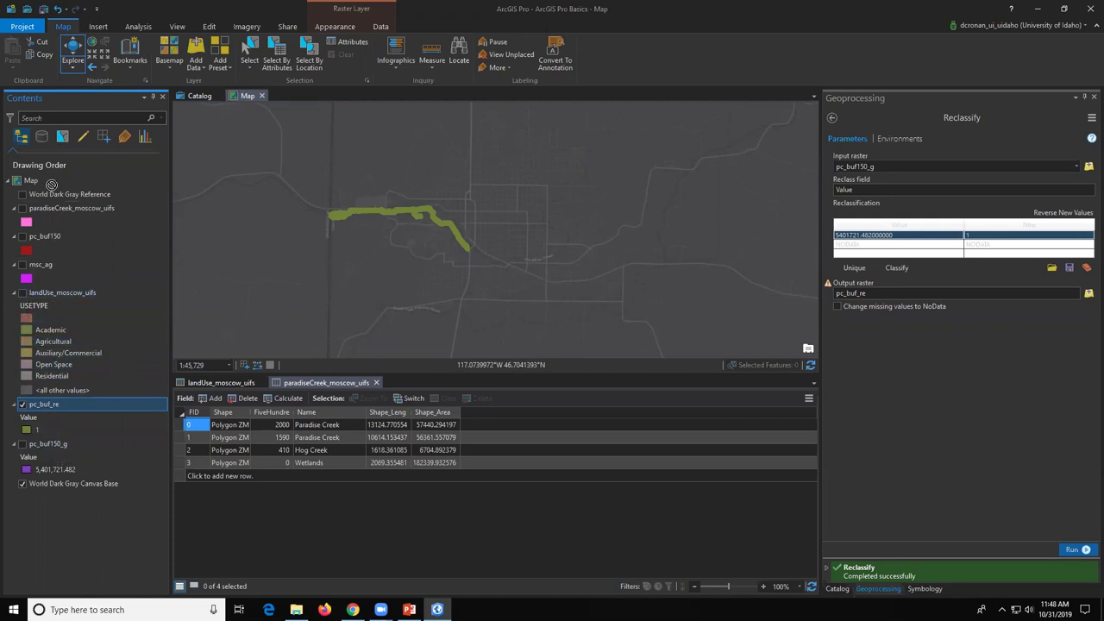
Step: Move the pc_buf_re layer above paradiseCreek_moscow_uifs in the drawing order and show the msc_ag layer
left_click_drag(53, 204, 54, 207)
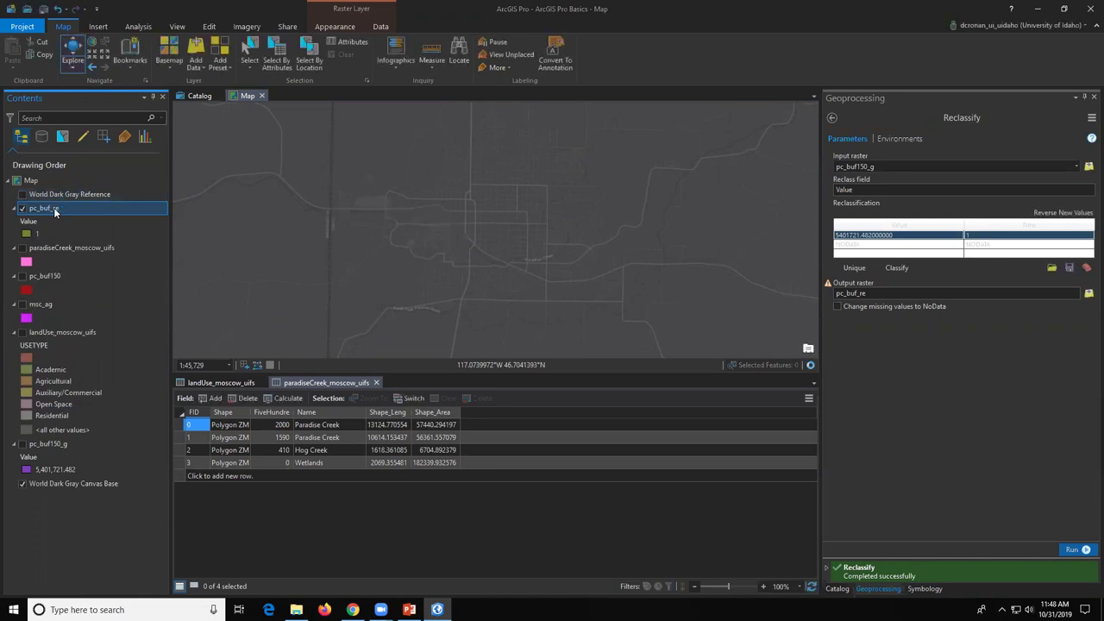
scroll(328, 251, "up", 2)
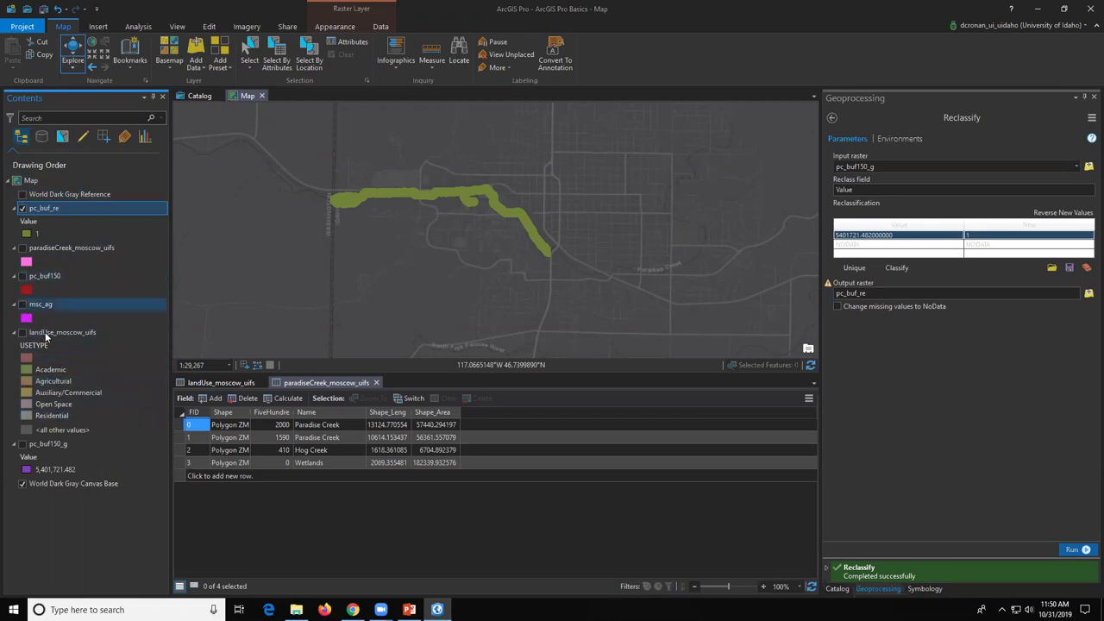
left_click(22, 304)
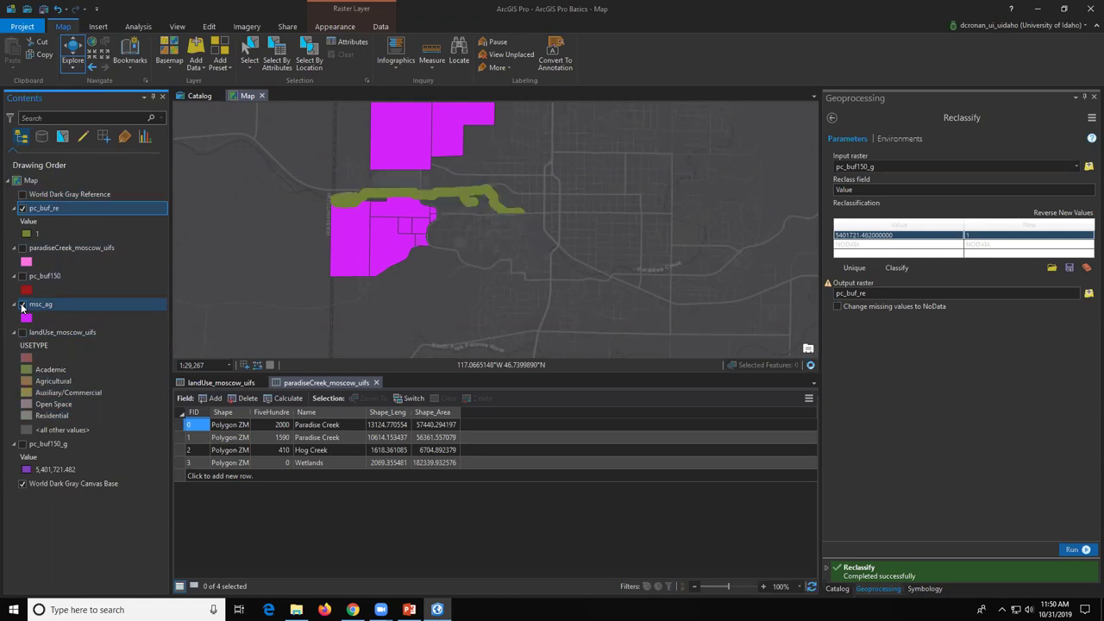
left_click(22, 308)
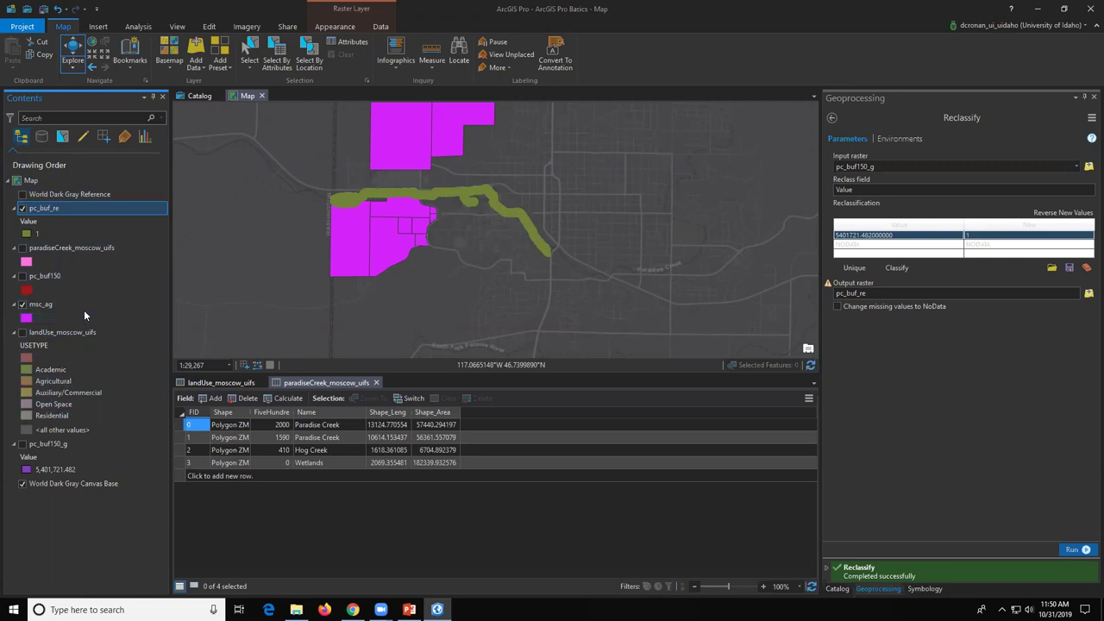
Step: Search the geoprocessing tools for "polygon to raster" and open the Polygon to Raster conversion tool
left_click(831, 120)
double_click(842, 119)
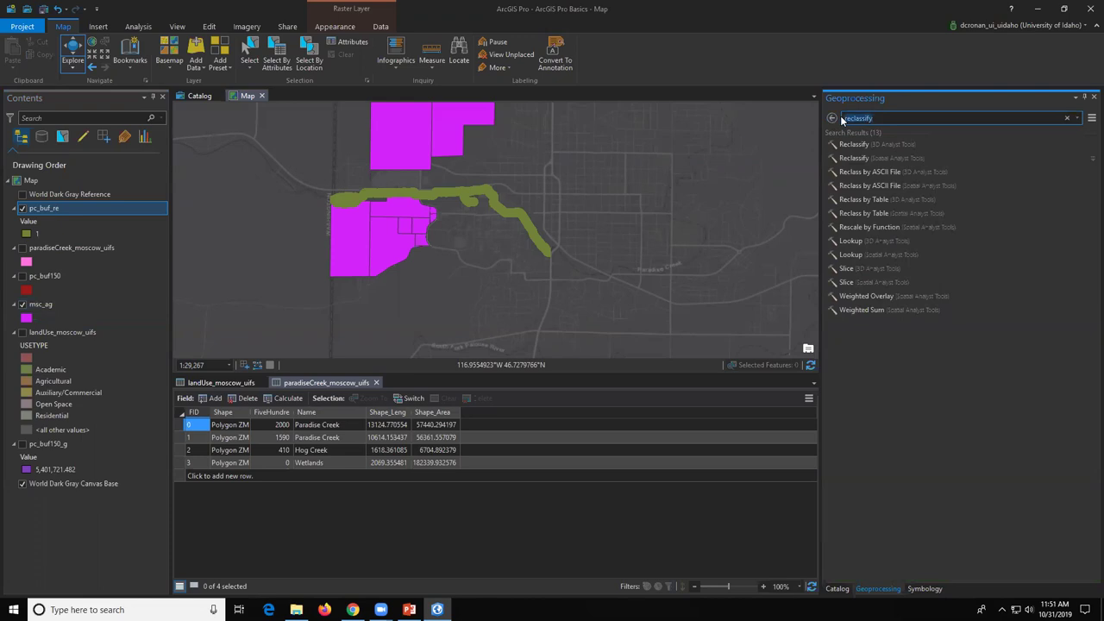
type("ol")
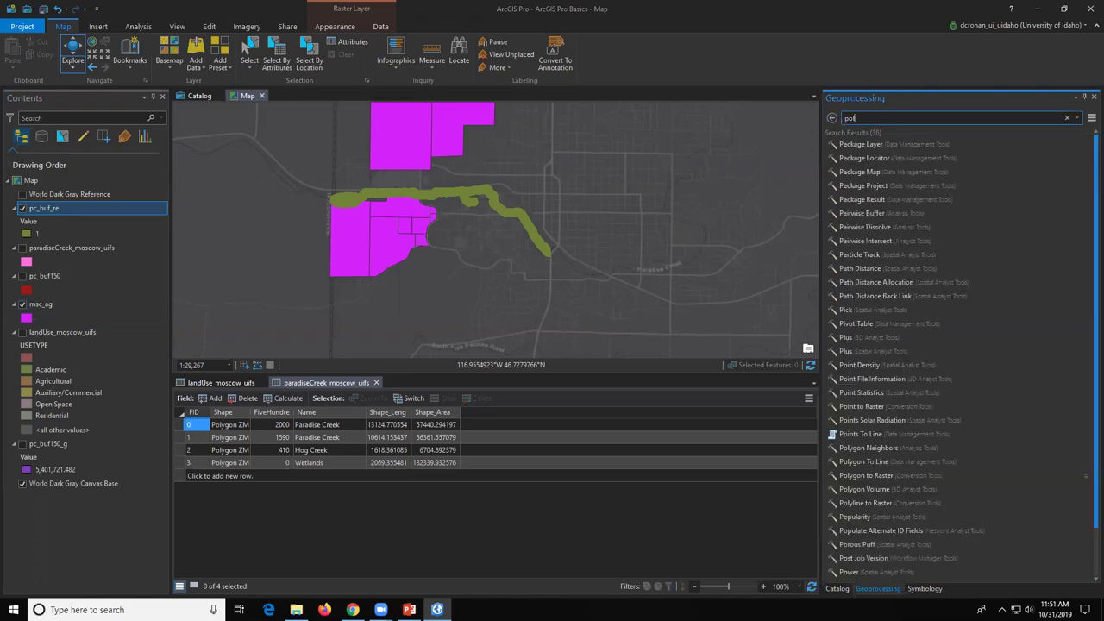
type("ygon")
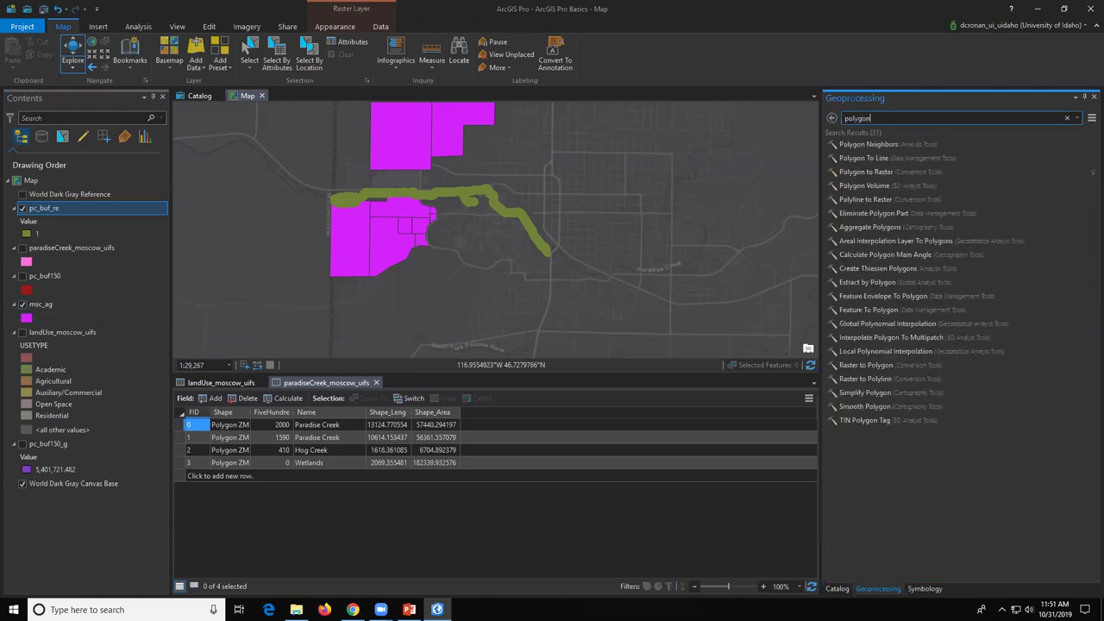
type(" to raster")
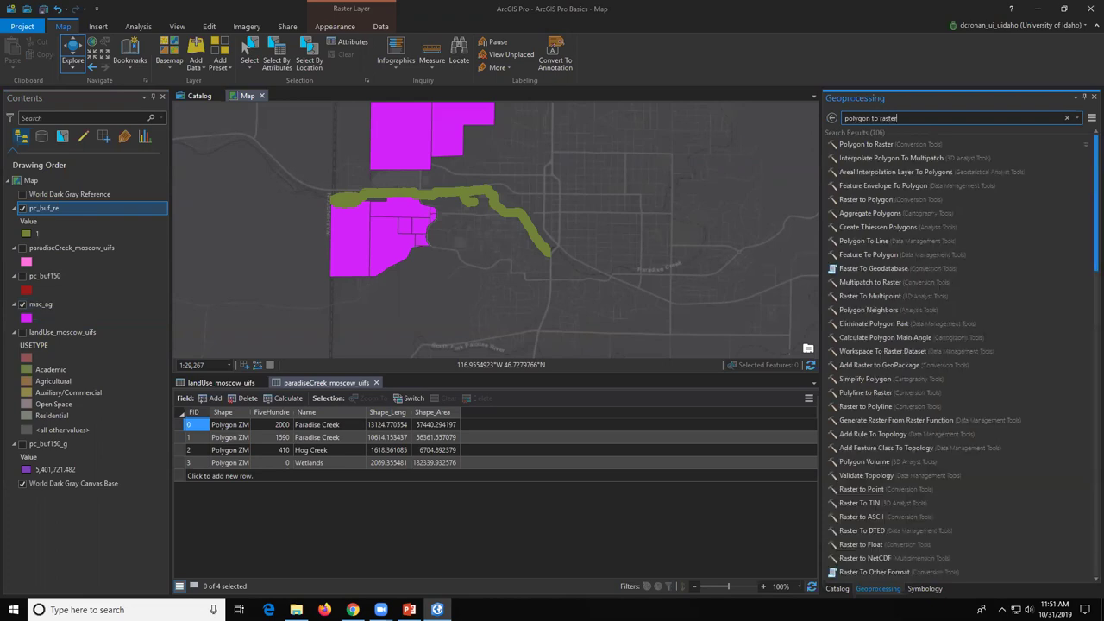
left_click(878, 143)
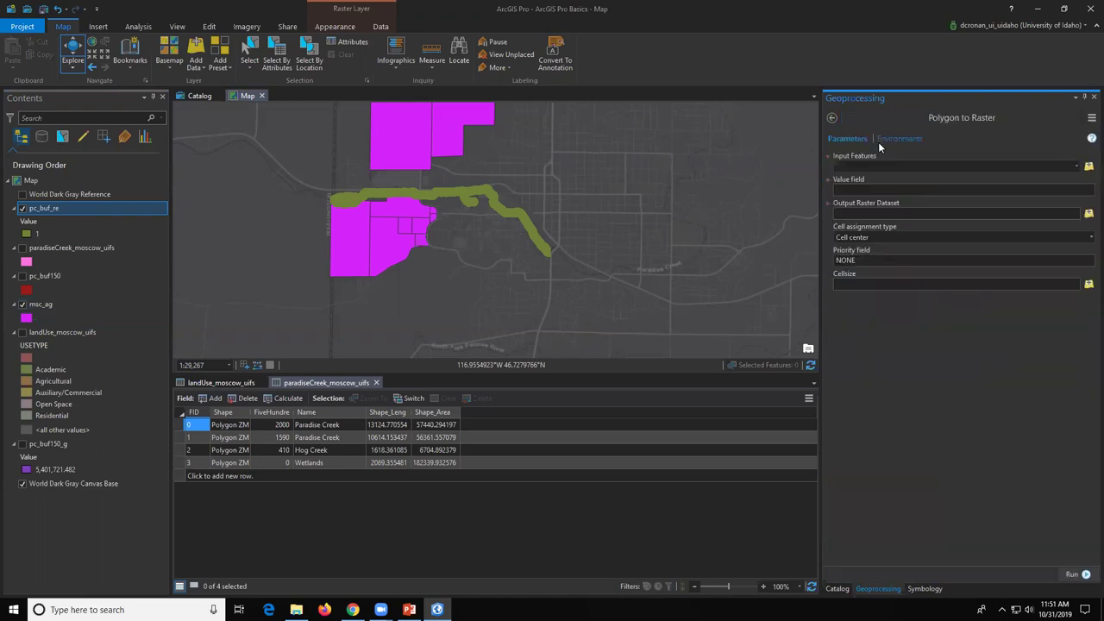
Step: Use msc_ag as the input features and USETYPE as the value field for the raster conversion
left_click(1078, 167)
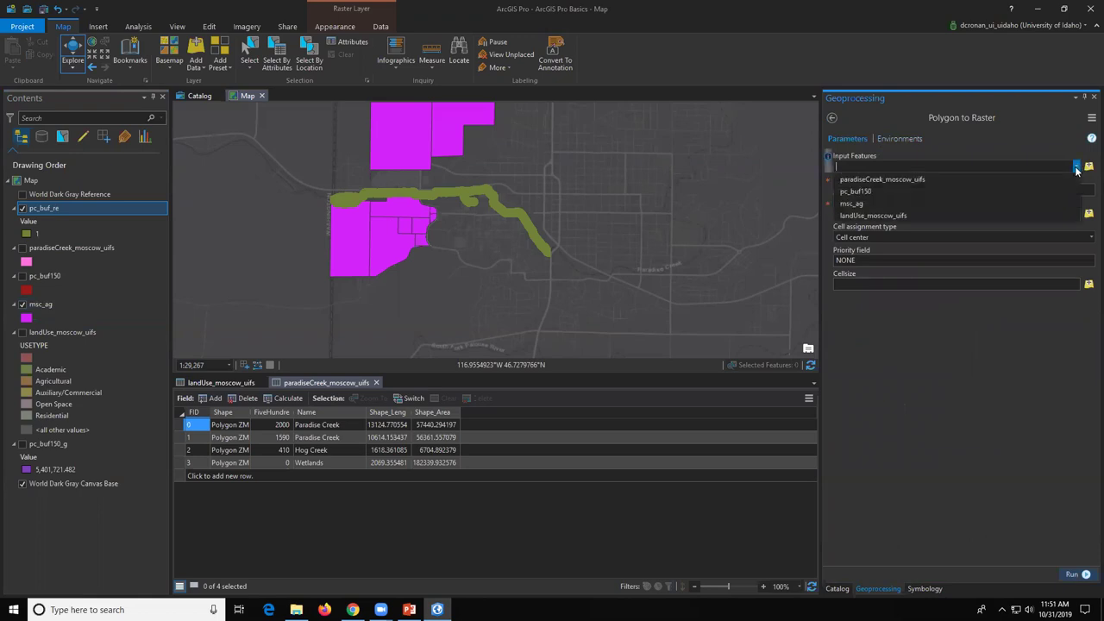
left_click(952, 204)
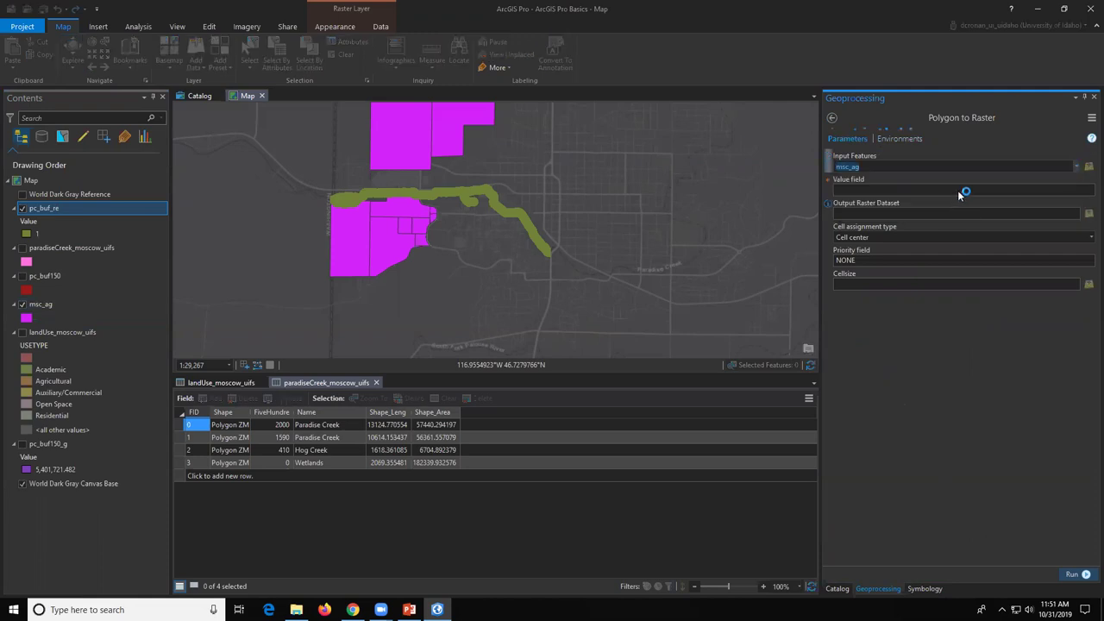
left_click(1089, 190)
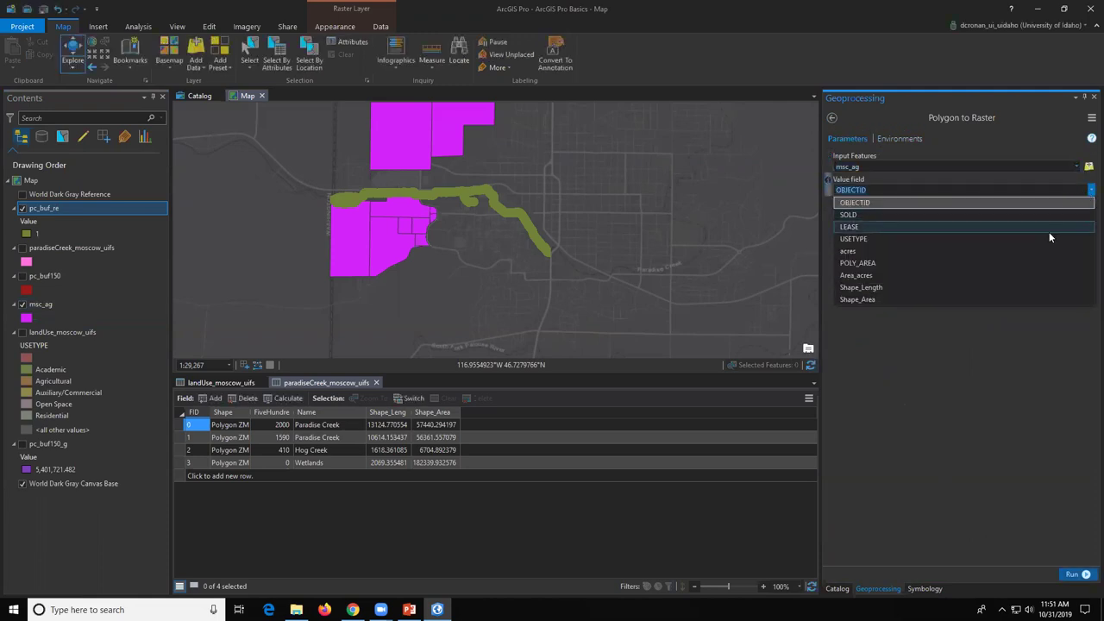
left_click(1049, 237)
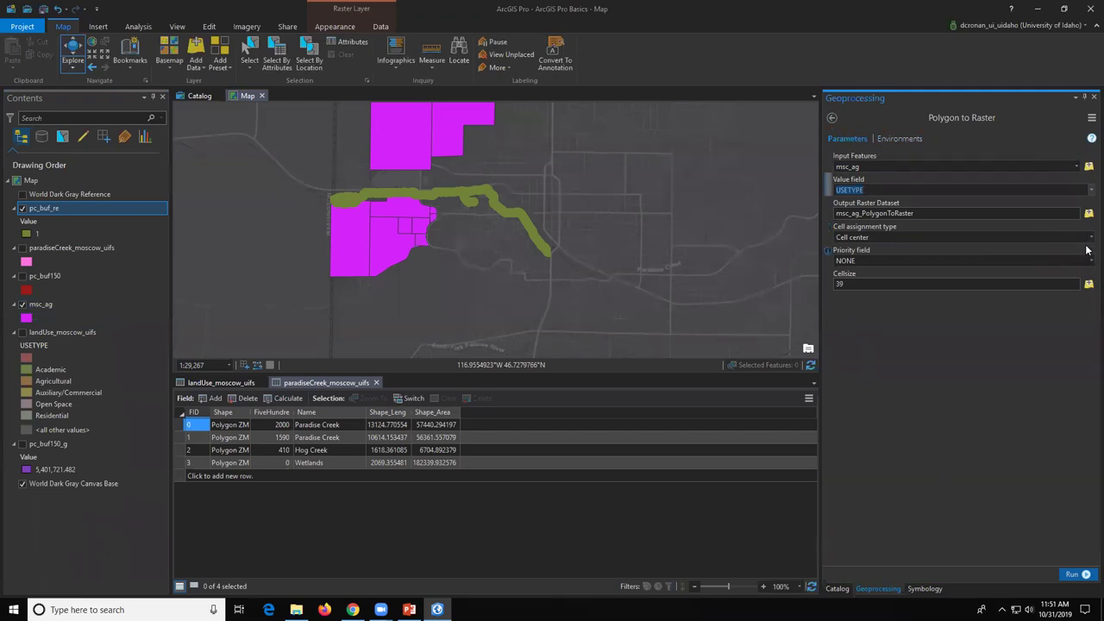
Step: Set the cell size to 1 and run the Polygon to Raster conversion of msc_ag
left_click(1080, 294)
left_click(841, 284)
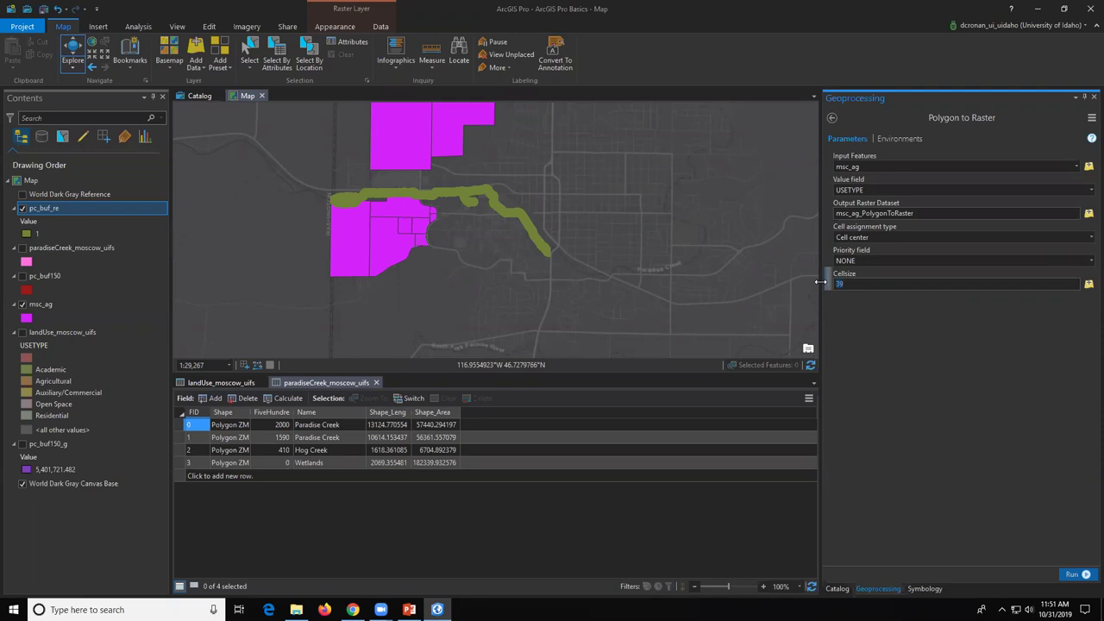
type("1")
left_click(1077, 573)
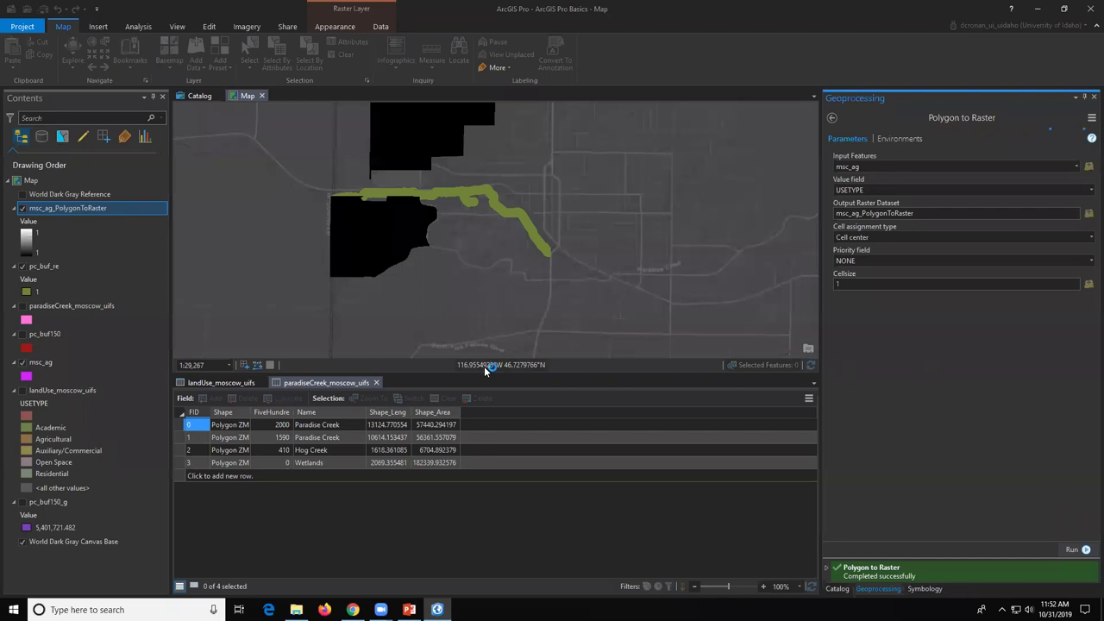
Step: Symbolize the msc_ag_PolygonToRaster layer with Unique Values
right_click(66, 211)
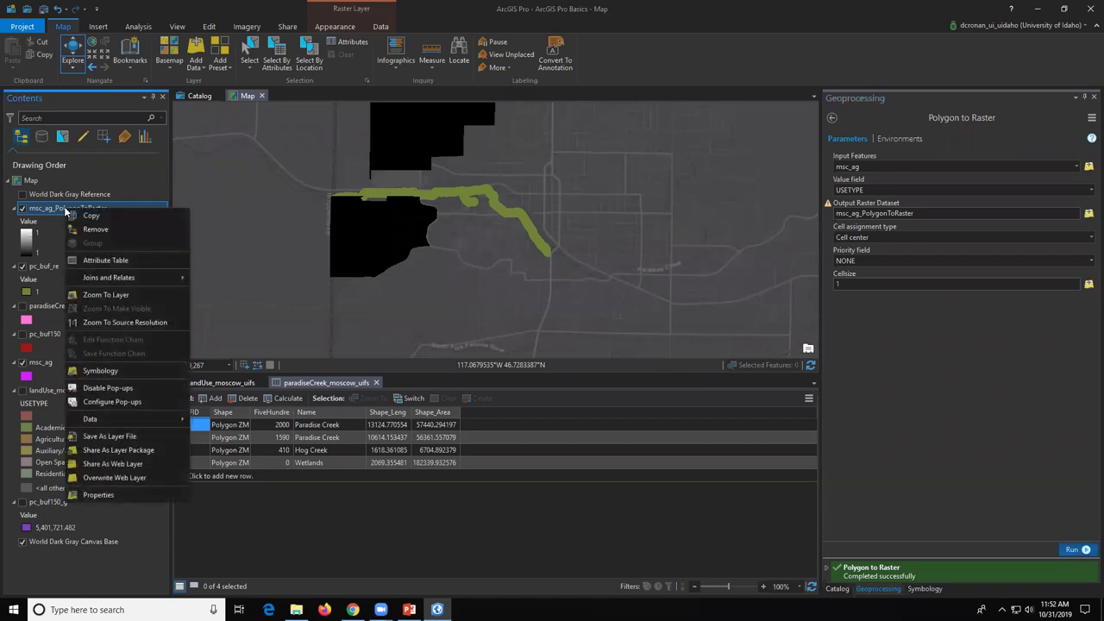
left_click(101, 371)
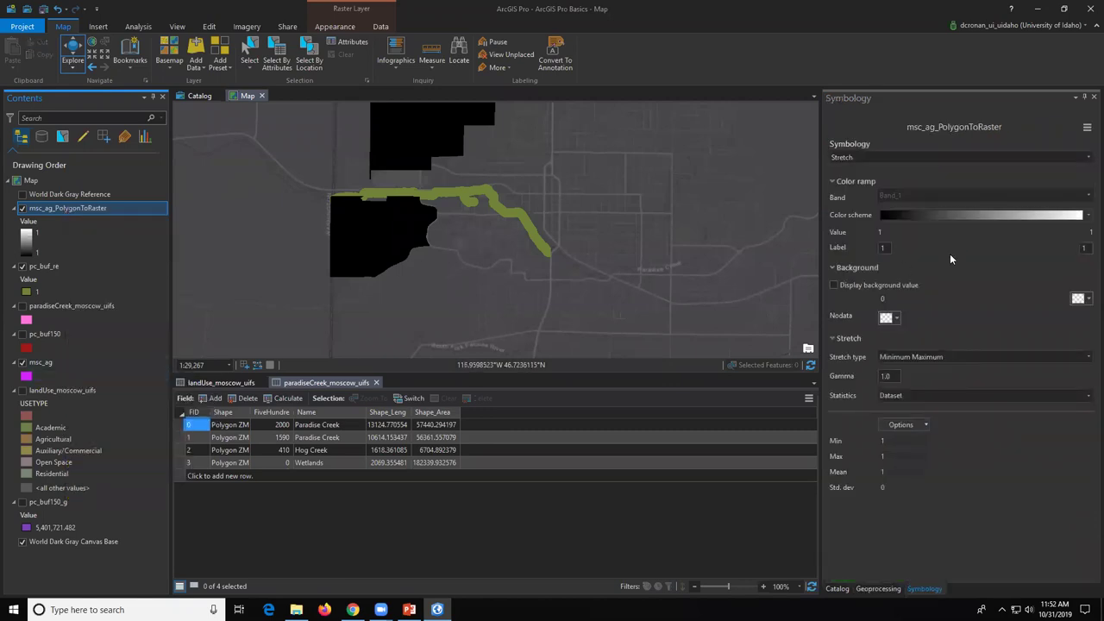
left_click(922, 154)
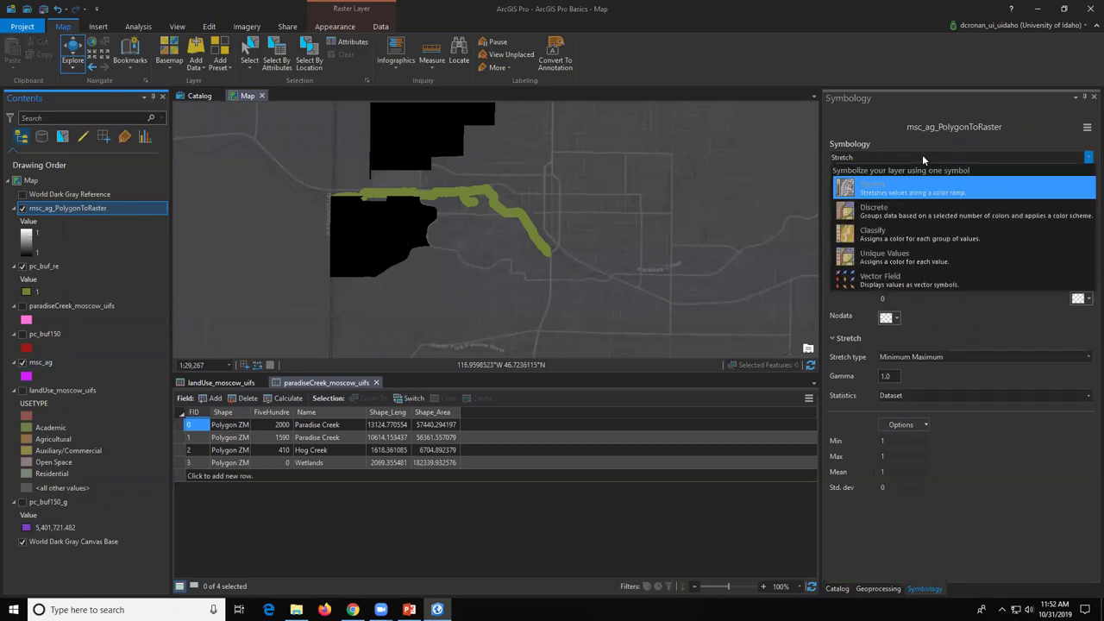
left_click(921, 250)
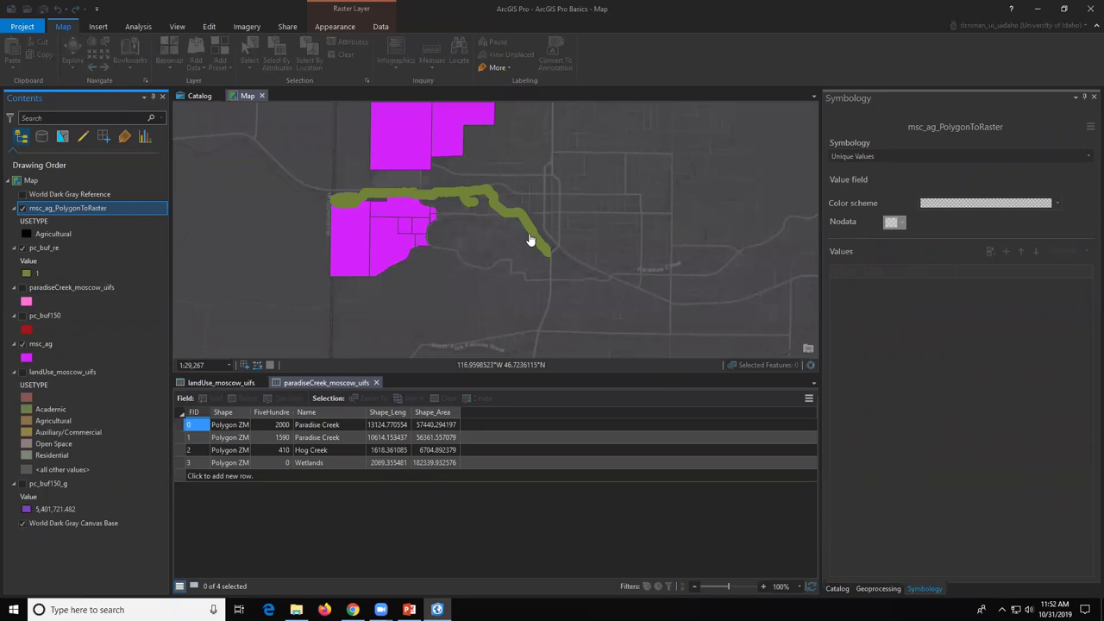
Step: Open the attribute tables of msc_ag_PolygonToRaster and pc_buf_re to compare their cell values
right_click(100, 210)
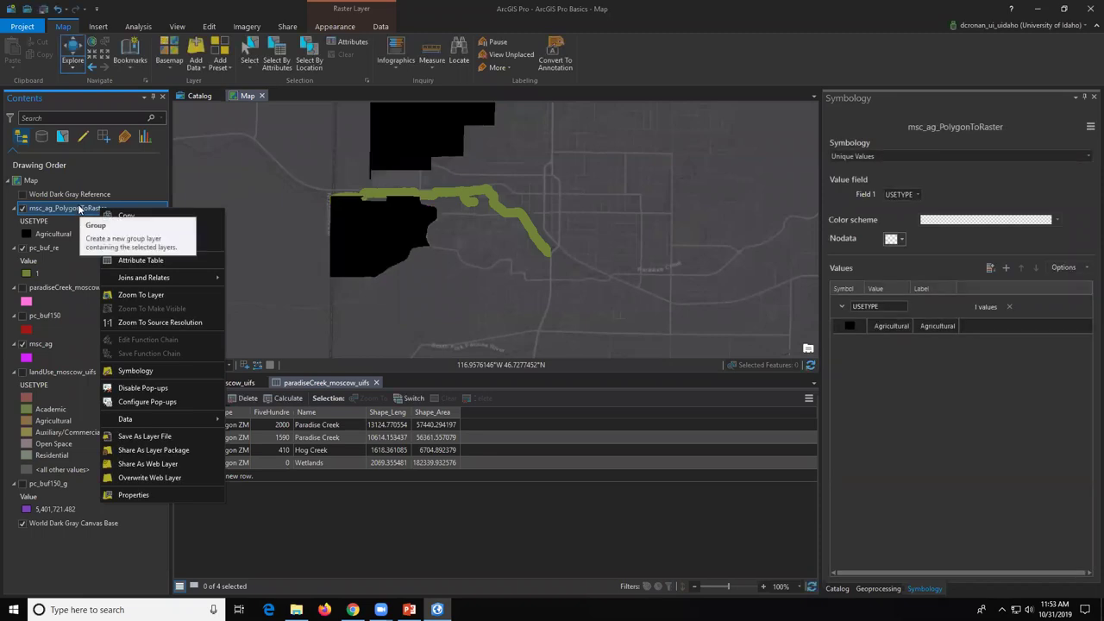
left_click(148, 259)
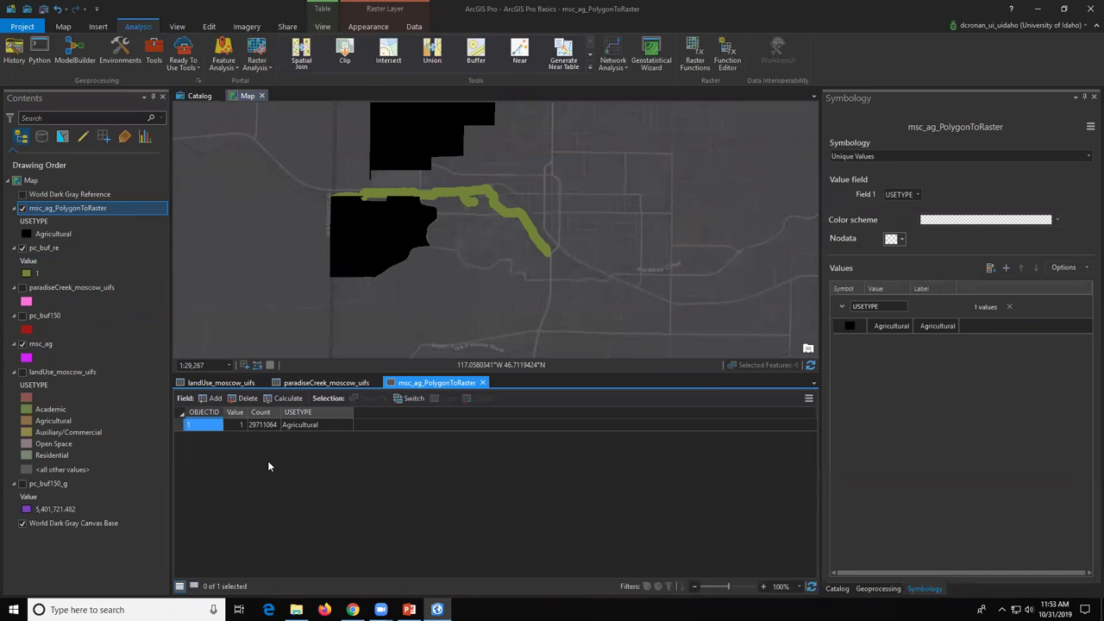
right_click(33, 250)
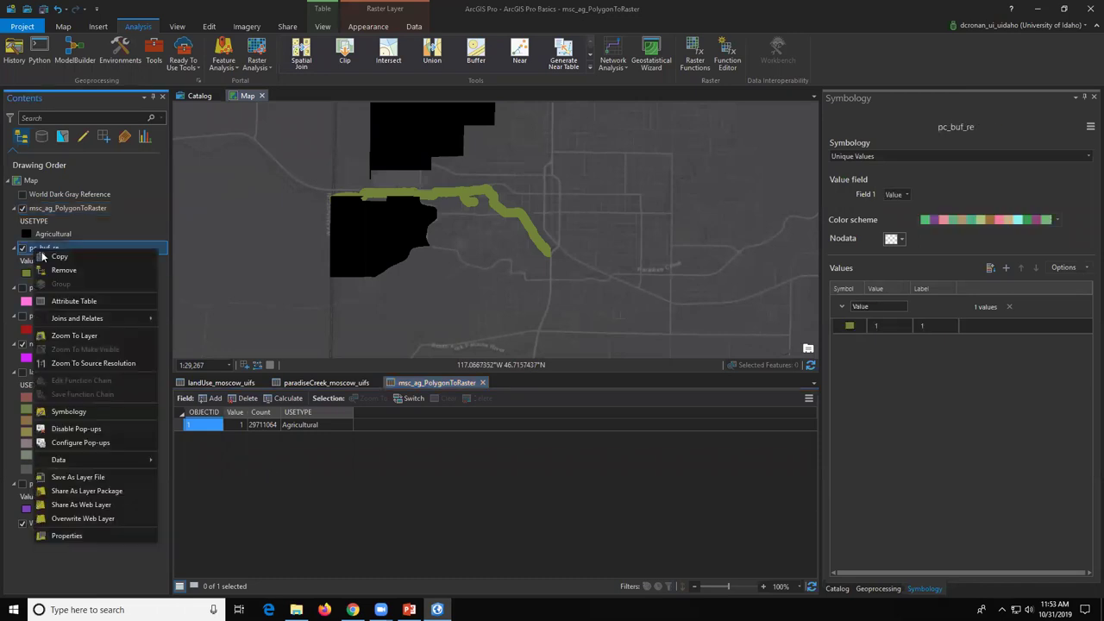
left_click(84, 303)
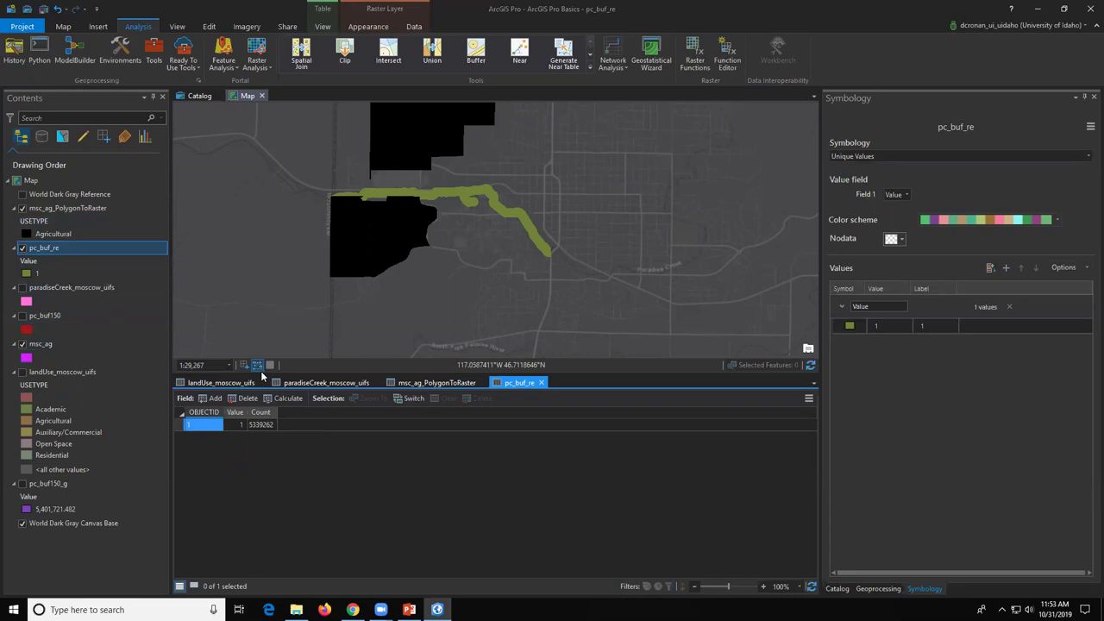
Step: Enlarge the map view by shrinking the attribute table, and move pc_buf_re above msc_ag_PolygonToRaster in the drawing order
left_click_drag(419, 374, 420, 538)
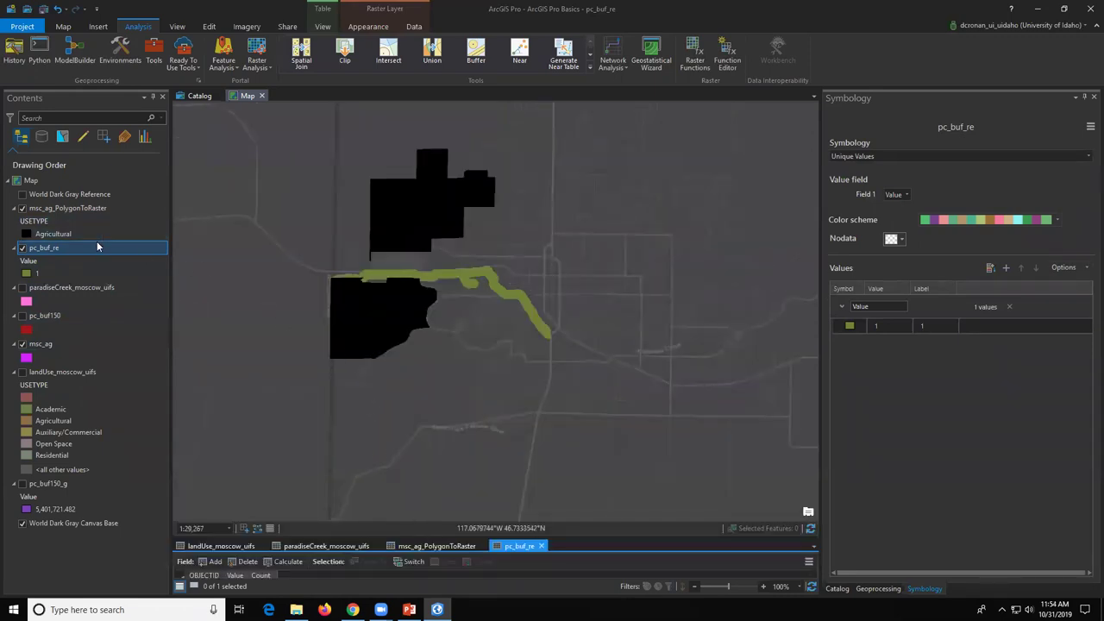
left_click_drag(87, 247, 88, 207)
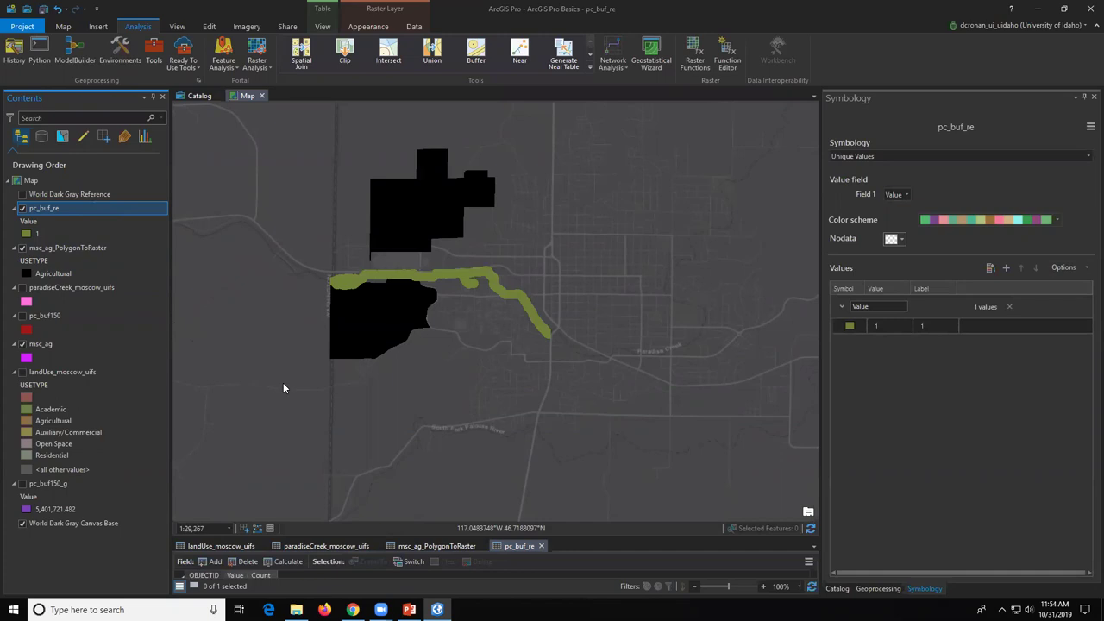
Step: Search the geoprocessing tools for "raster" and open the Raster Calculator
left_click(837, 588)
left_click(878, 589)
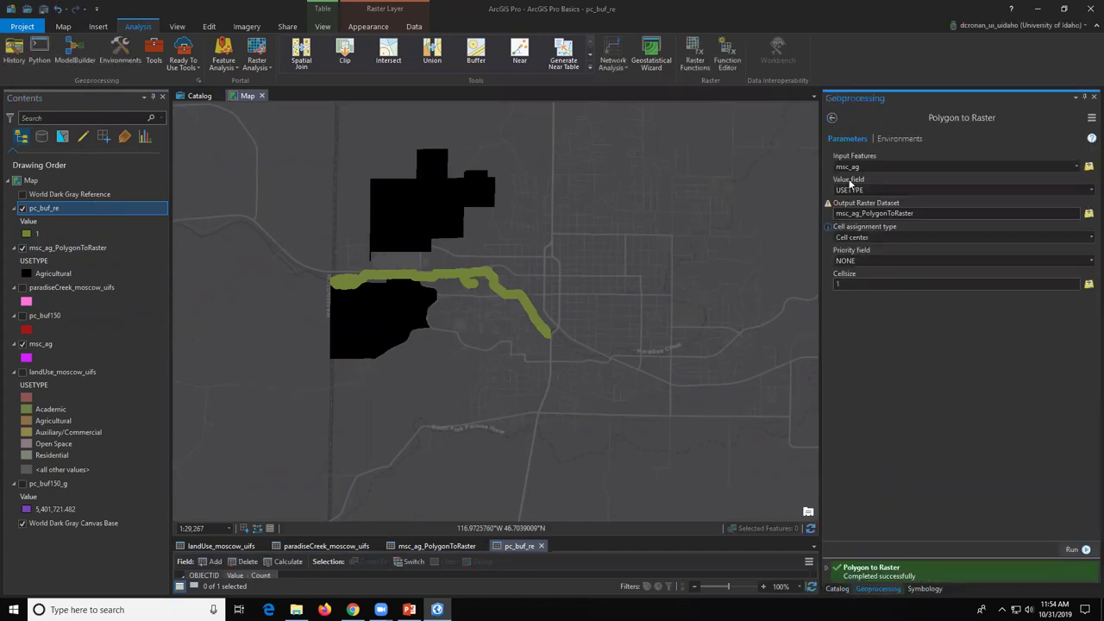
left_click(831, 120)
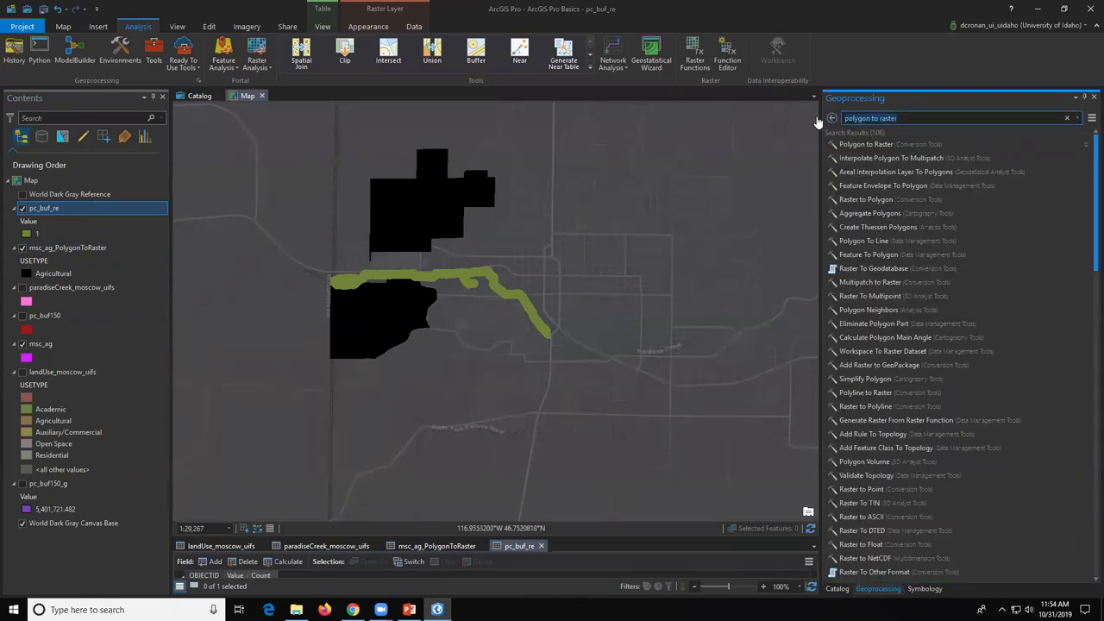
type("raster")
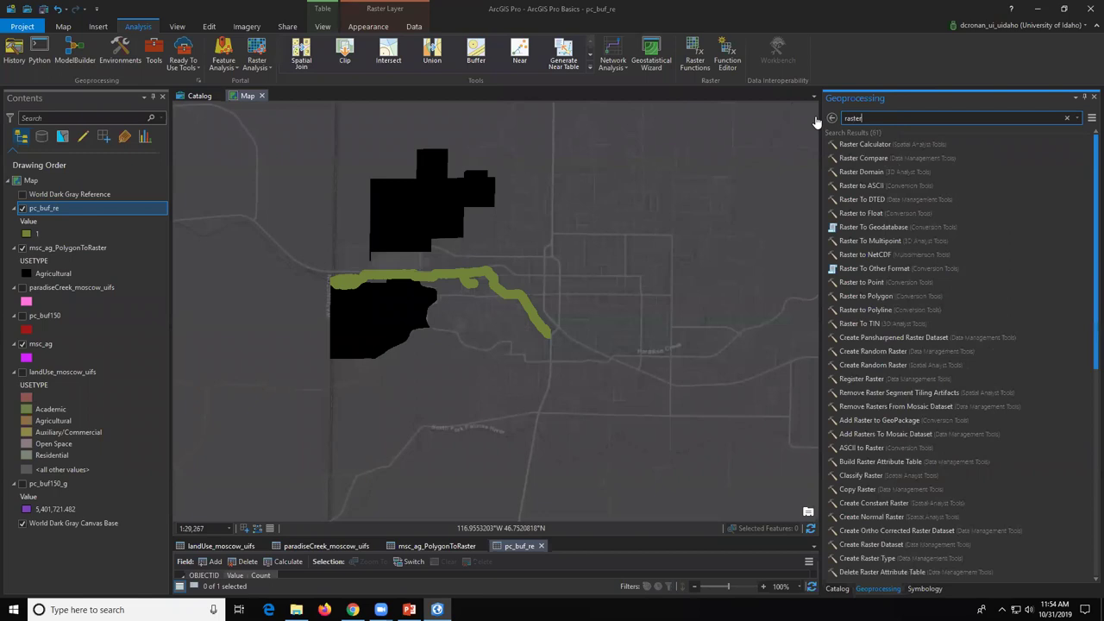
left_click(849, 145)
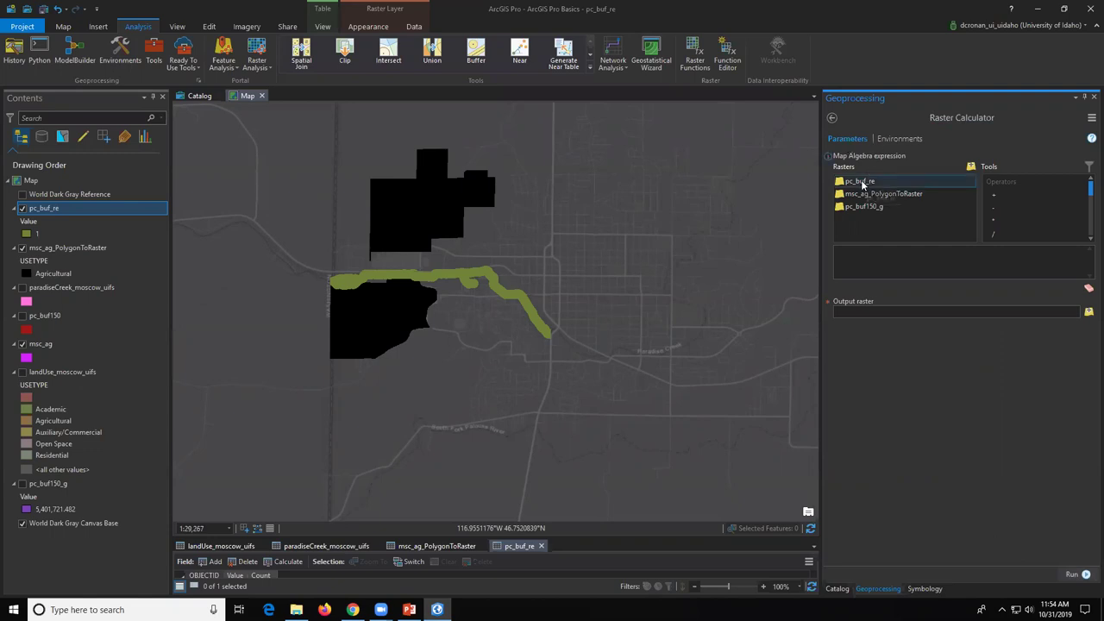
double_click(863, 183)
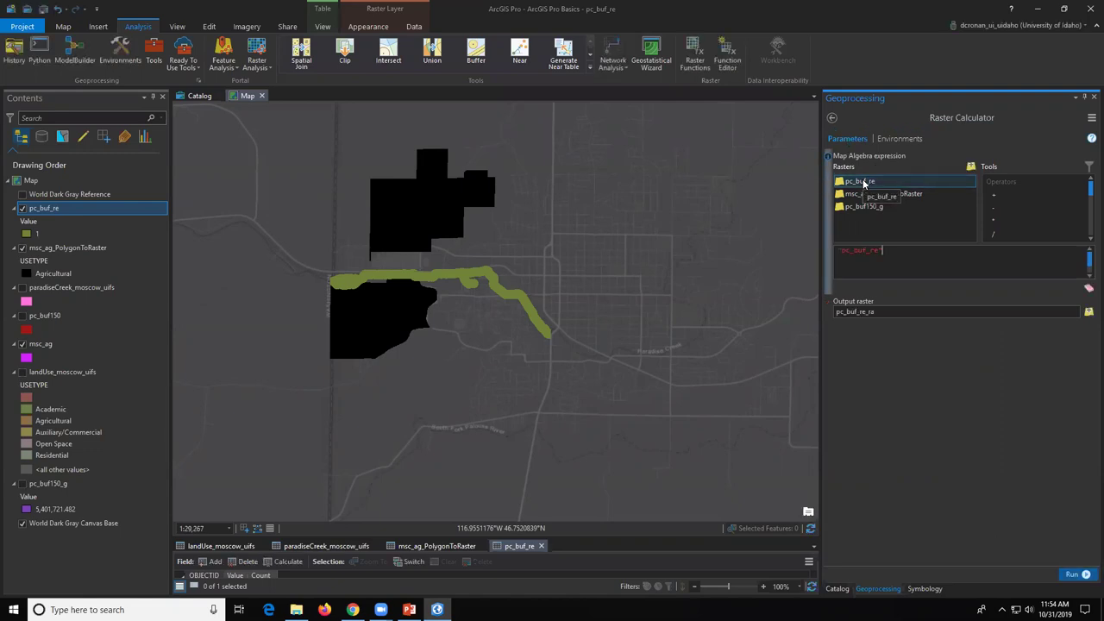
double_click(994, 198)
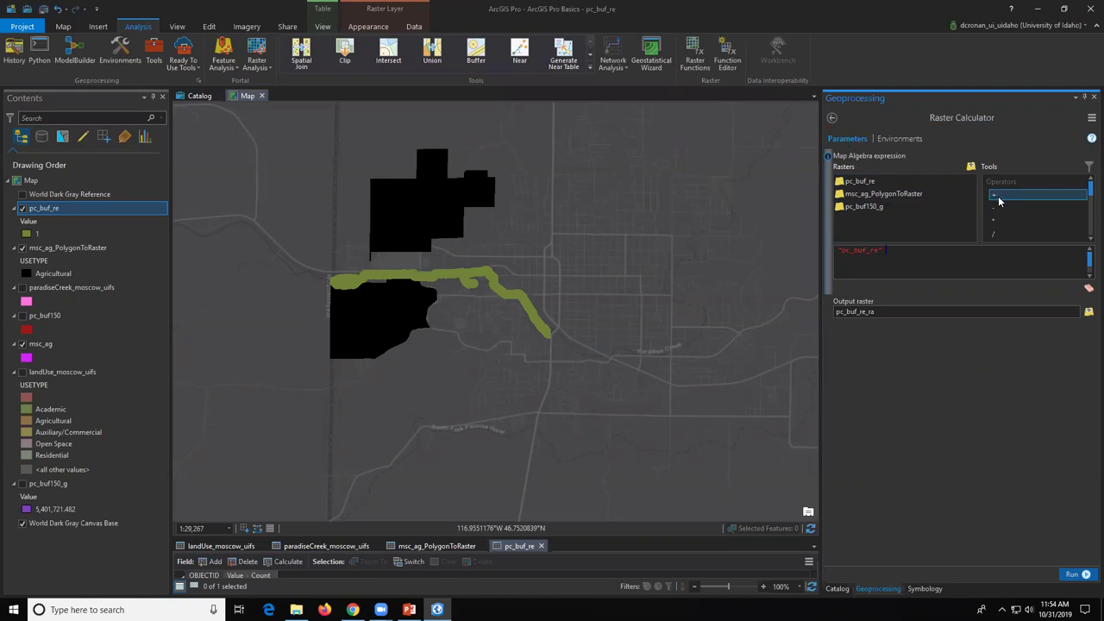
double_click(1000, 198)
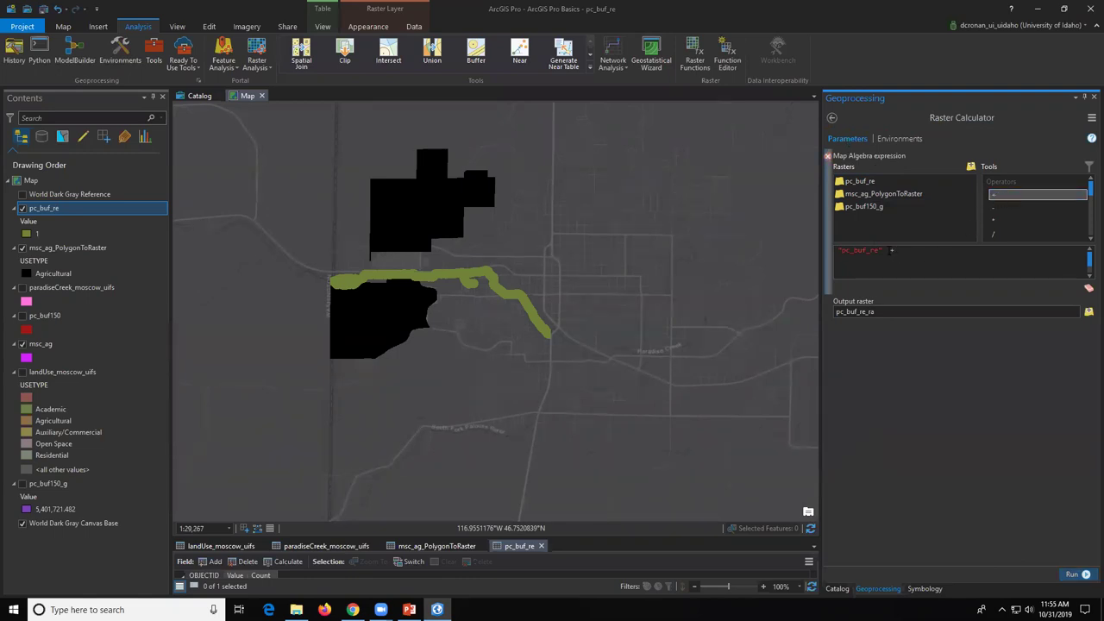
double_click(902, 197)
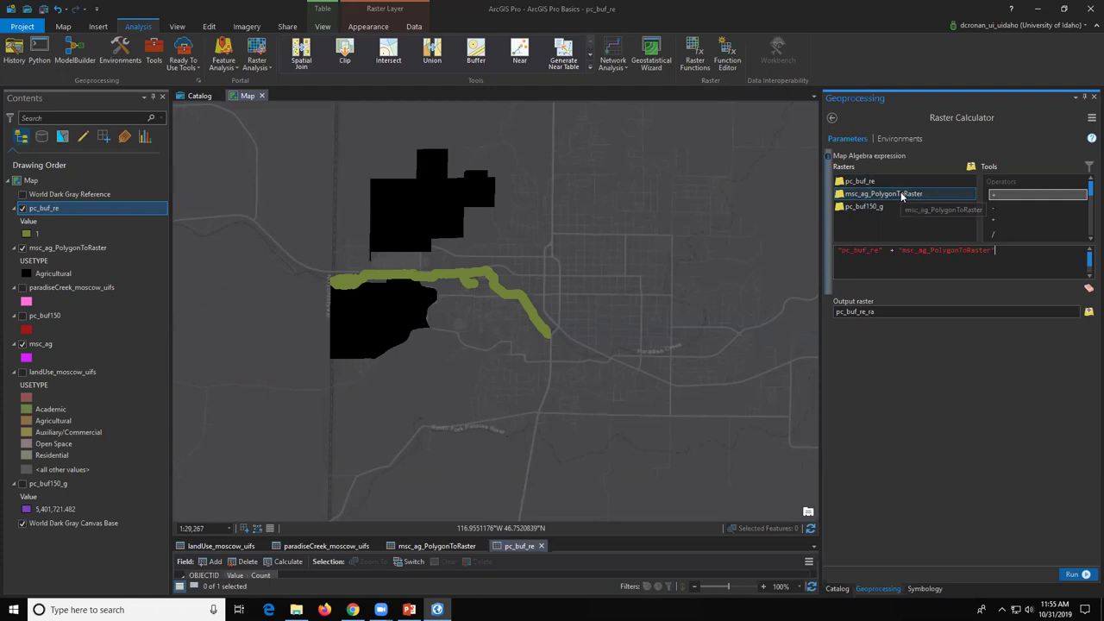
left_click(888, 251)
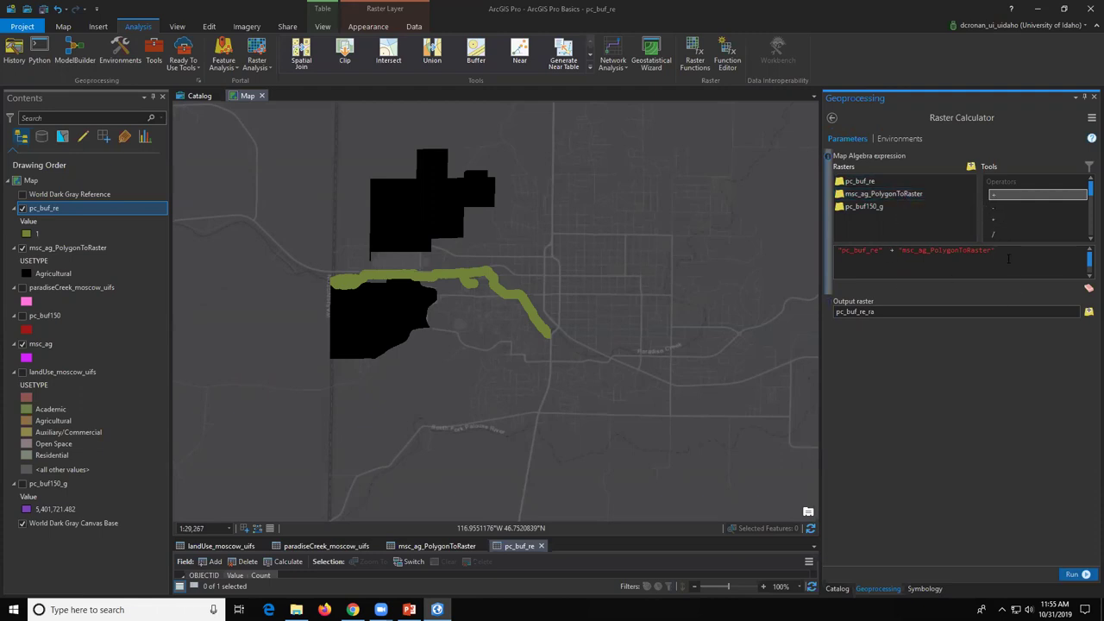
left_click_drag(996, 250, 800, 249)
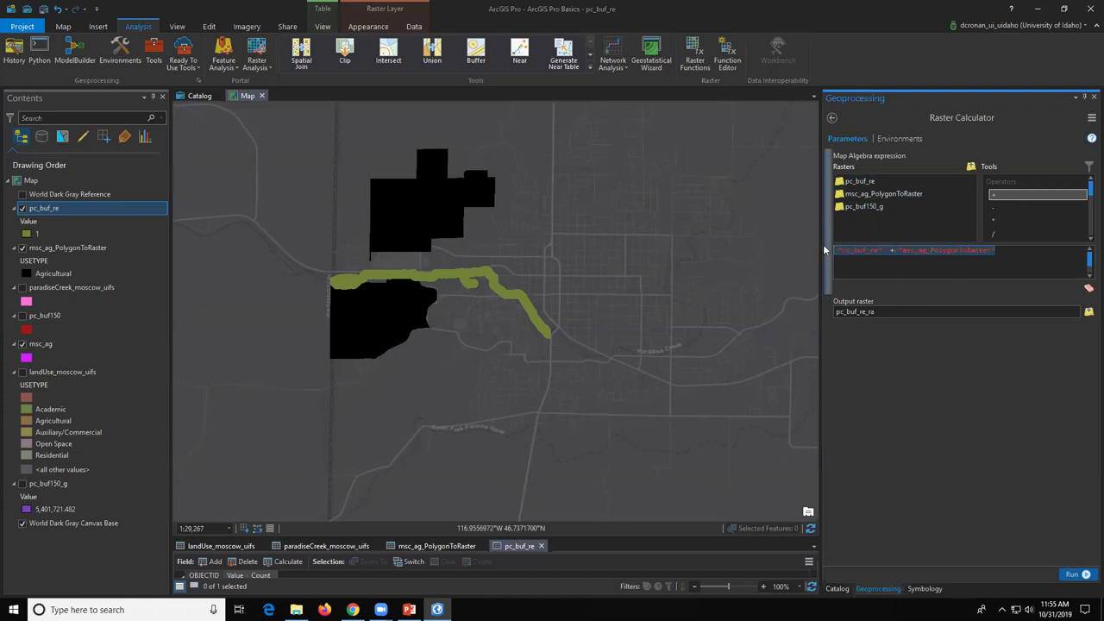
key("Delete")
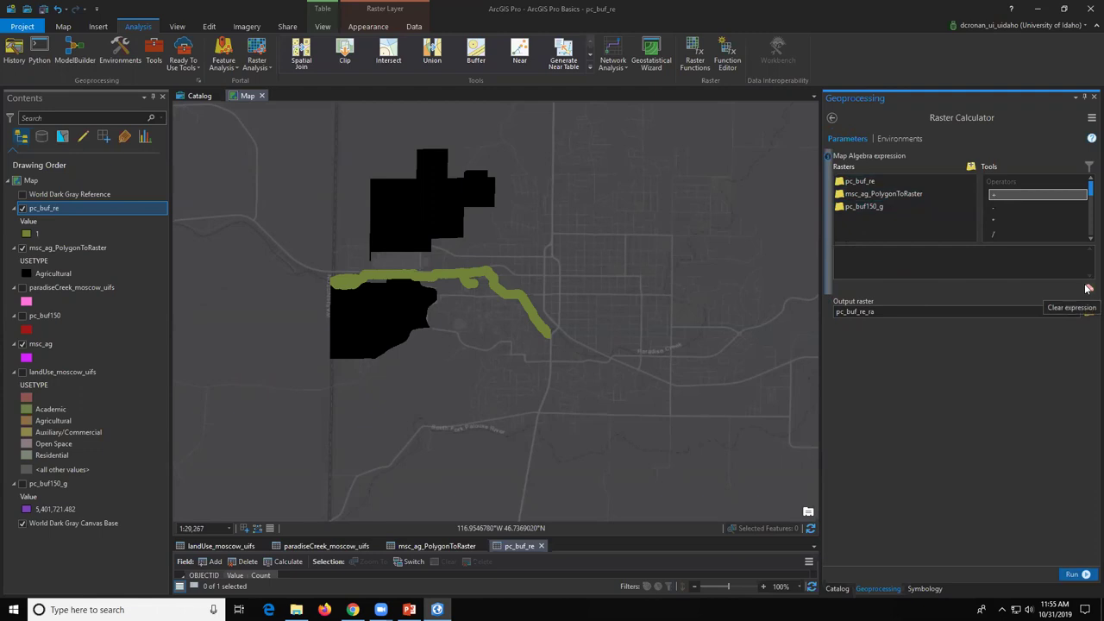
Step: Build the map algebra expression "pc_buf_re" + "msc_ag_PolygonToRaster" in the Raster Calculator
left_click(867, 183)
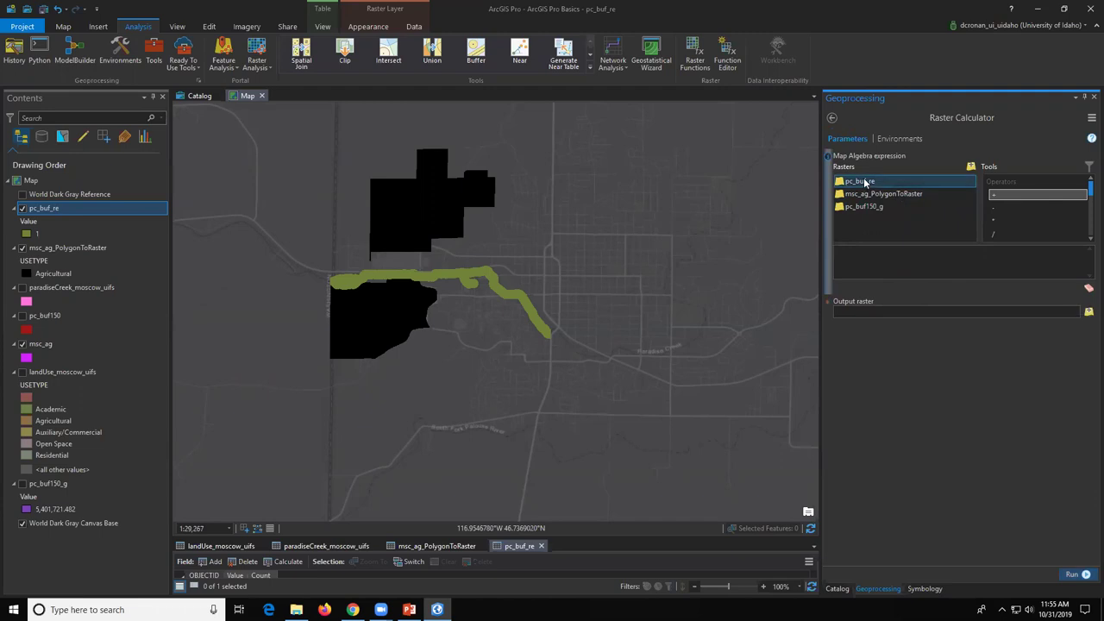
double_click(865, 182)
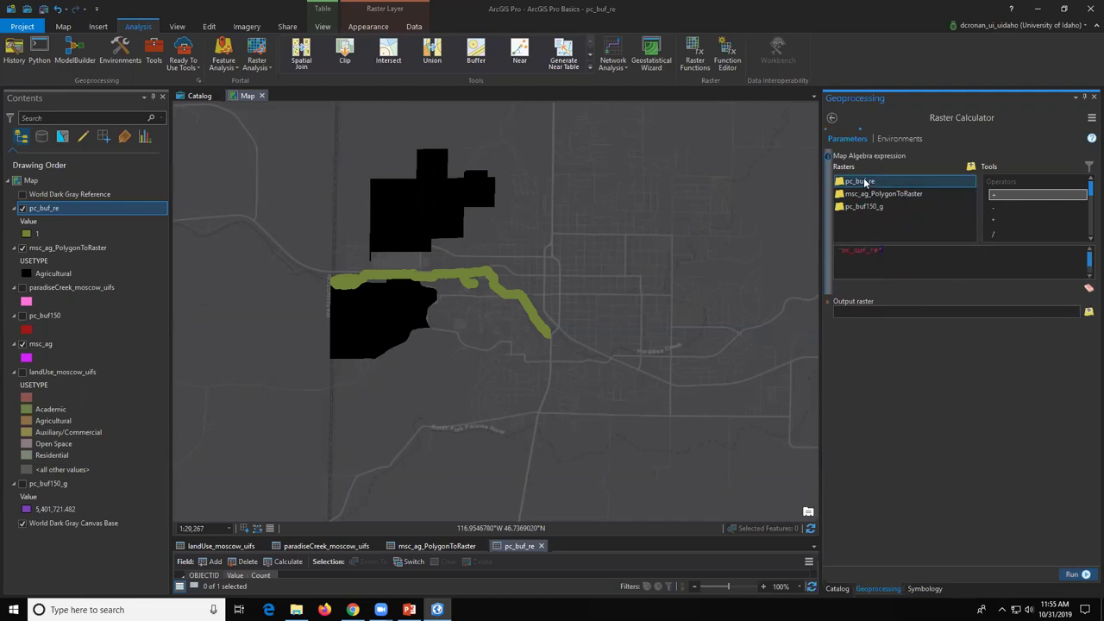
double_click(1000, 196)
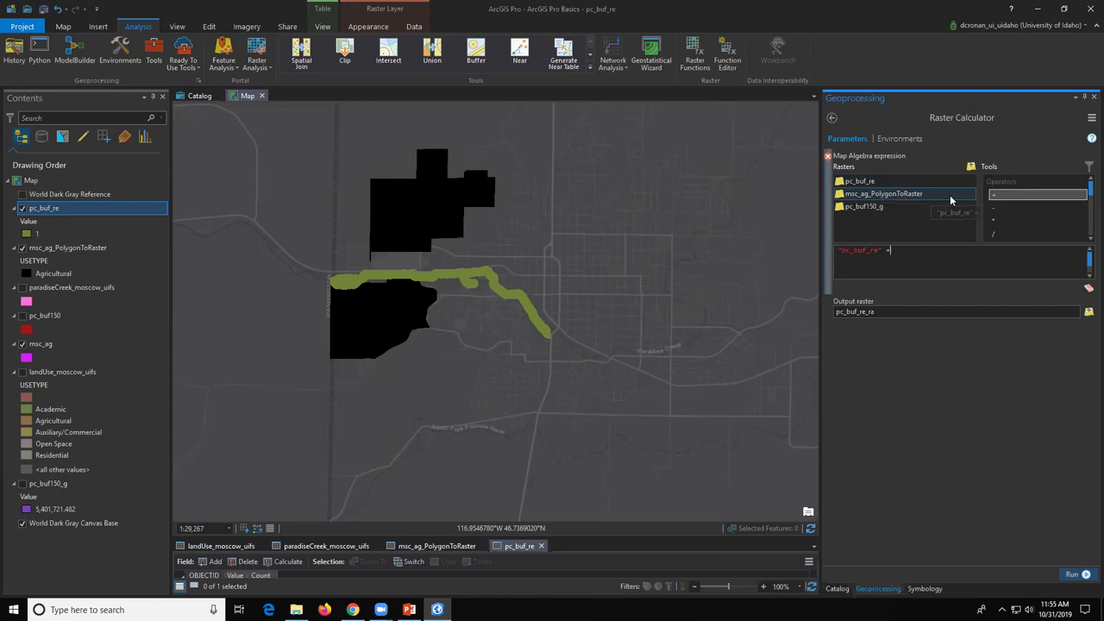
double_click(903, 196)
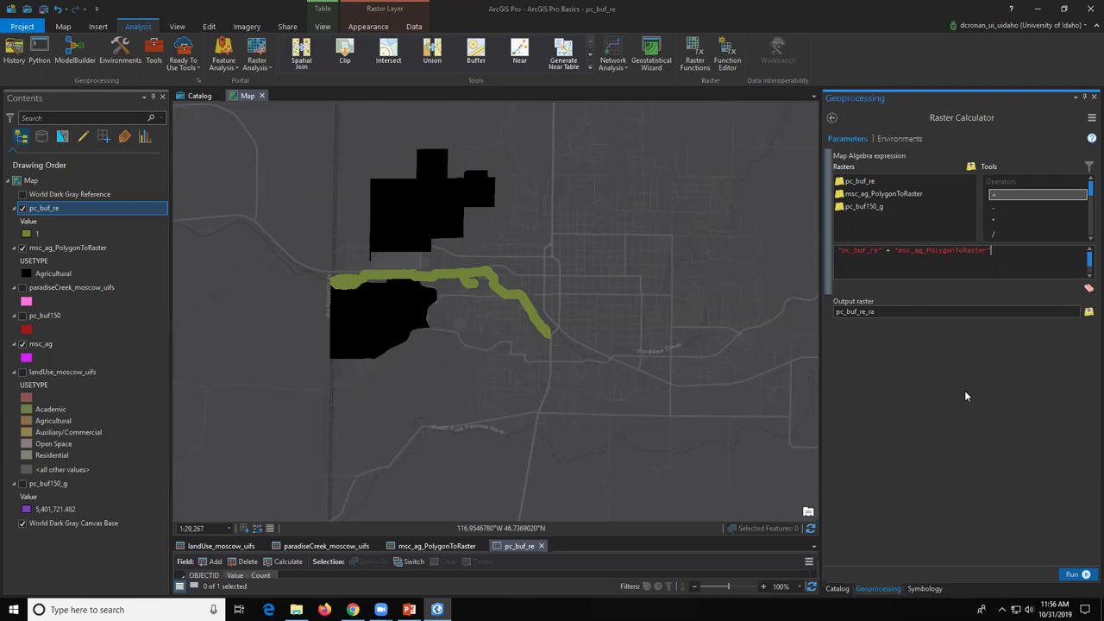
Step: Name the output raster suit in the project geodatabase and run the Raster Calculator
left_click(888, 311)
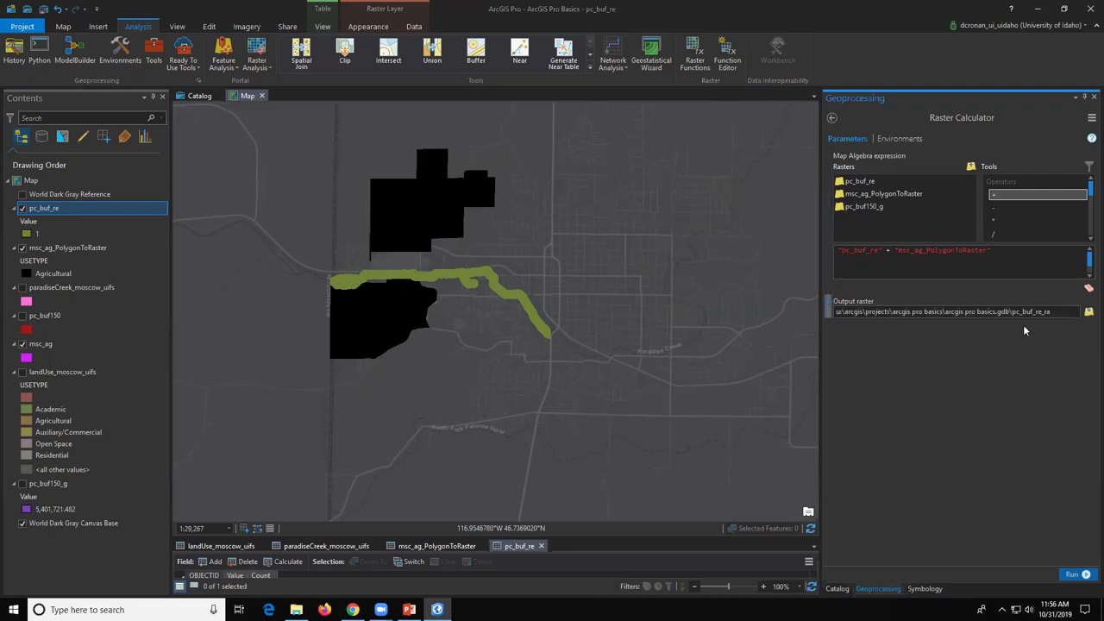
key("BackSpace")
key("BackSpace")
key("BackSpace")
key("BackSpace")
key("BackSpace")
key("BackSpace")
key("BackSpace")
key("BackSpace")
key("BackSpace")
key("BackSpace")
key("BackSpace")
key("BackSpace")
type("suit")
left_click(1084, 576)
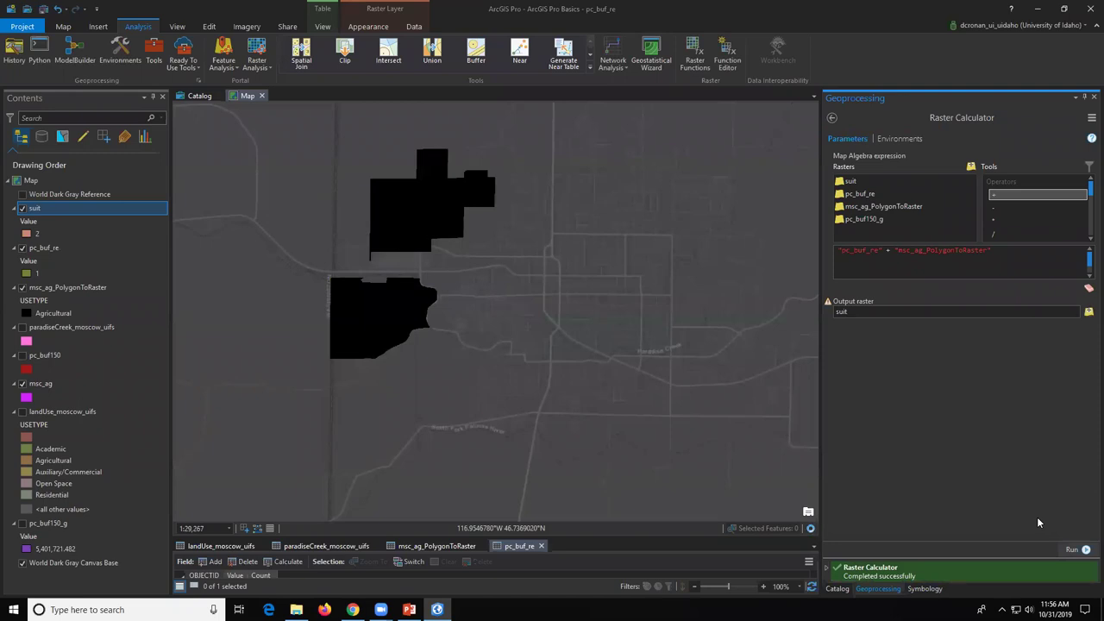
Step: Hide the pc_buf_re, msc_ag_PolygonToRaster and msc_ag layers so only the suit raster shows over the basemap
left_click(21, 249)
left_click(22, 288)
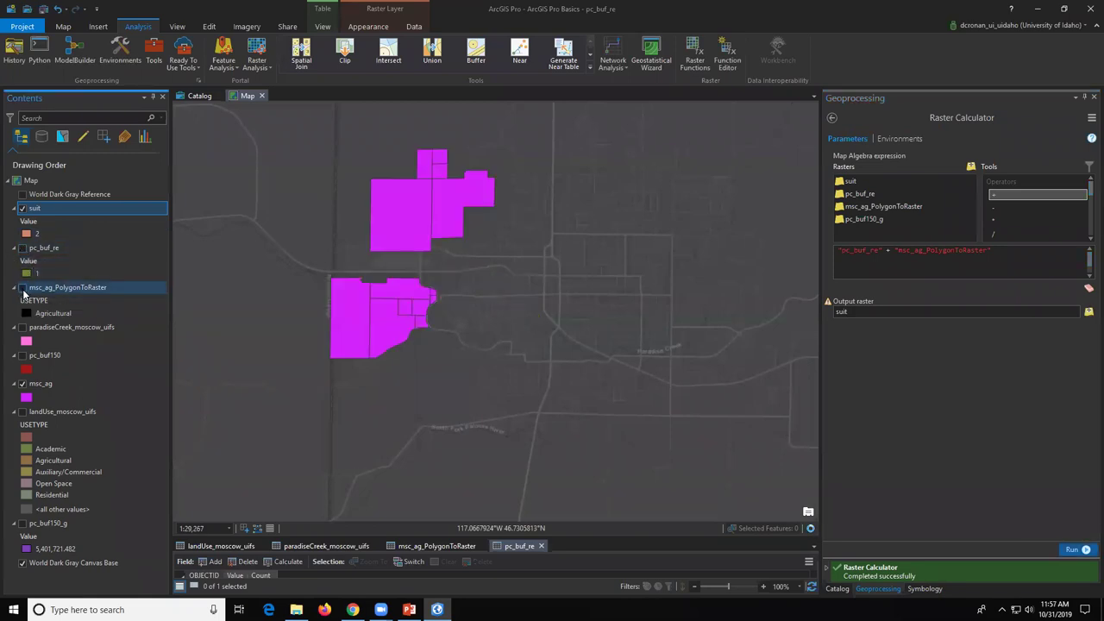
left_click(22, 384)
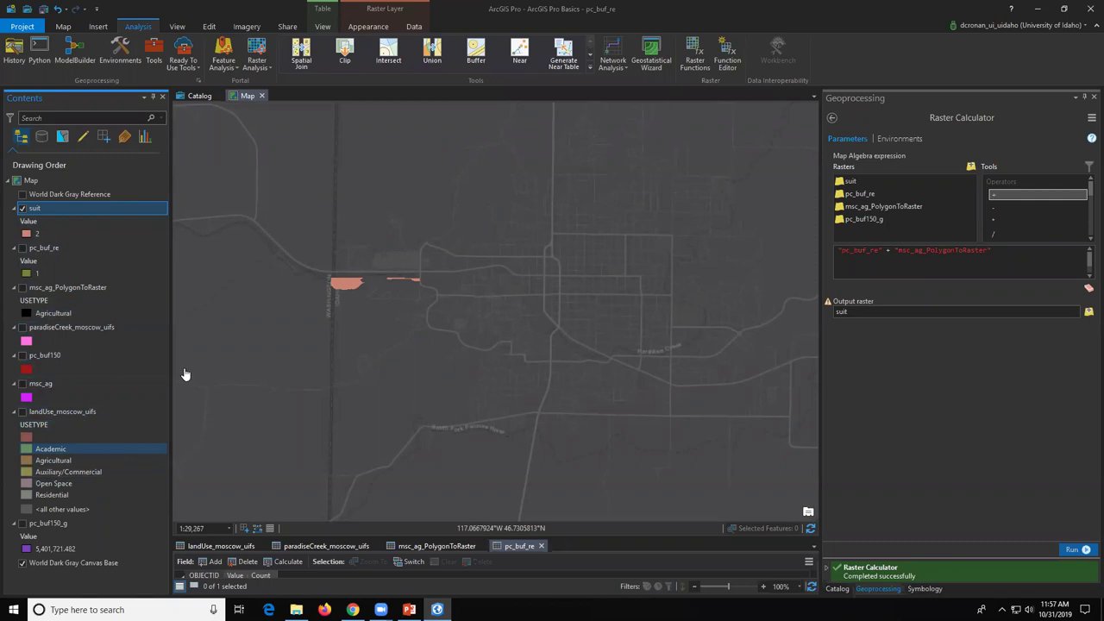
Step: Open the suit raster's attribute table and enlarge it to examine its cell values and counts
right_click(83, 206)
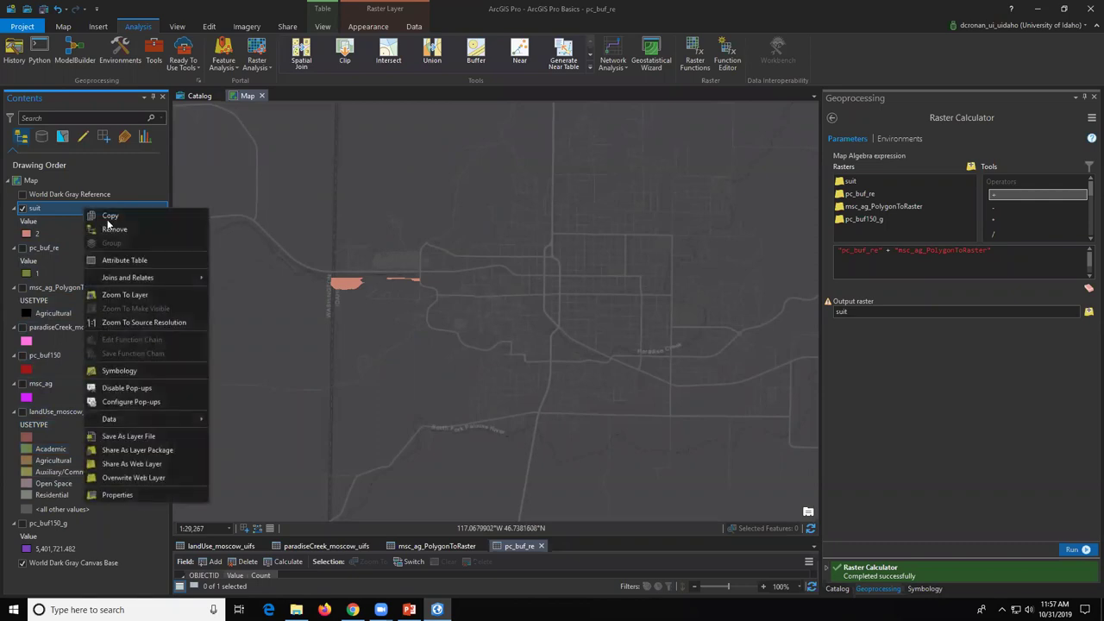
left_click(129, 258)
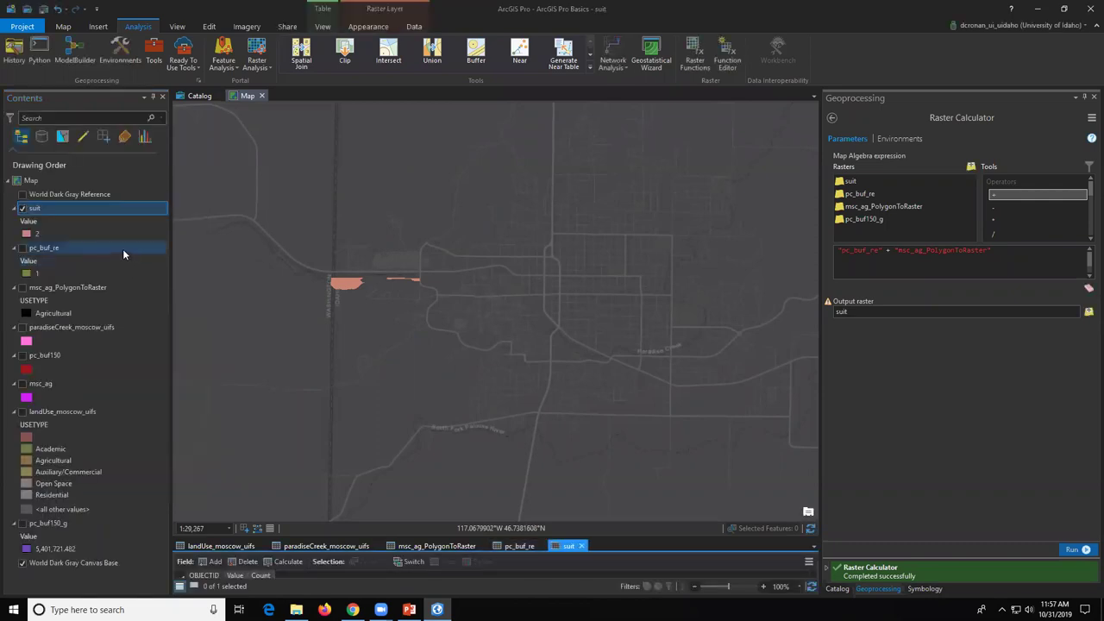
left_click_drag(426, 536, 428, 384)
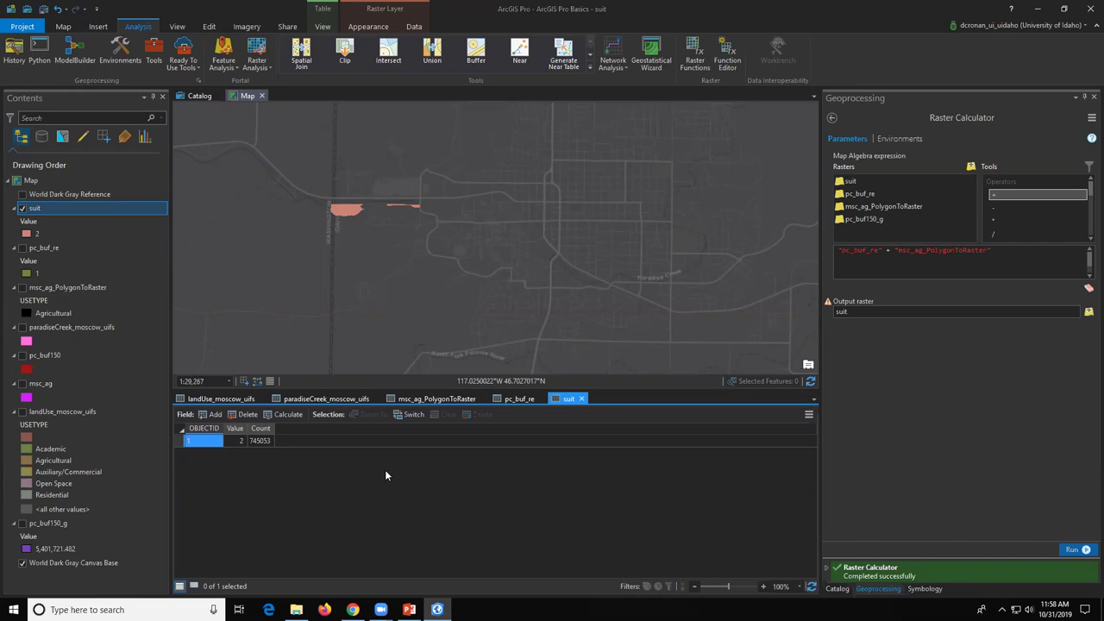
Step: Hide the suit layer and collapse the legends of all layers from suit down to landUse_moscow_uifs
left_click(21, 209)
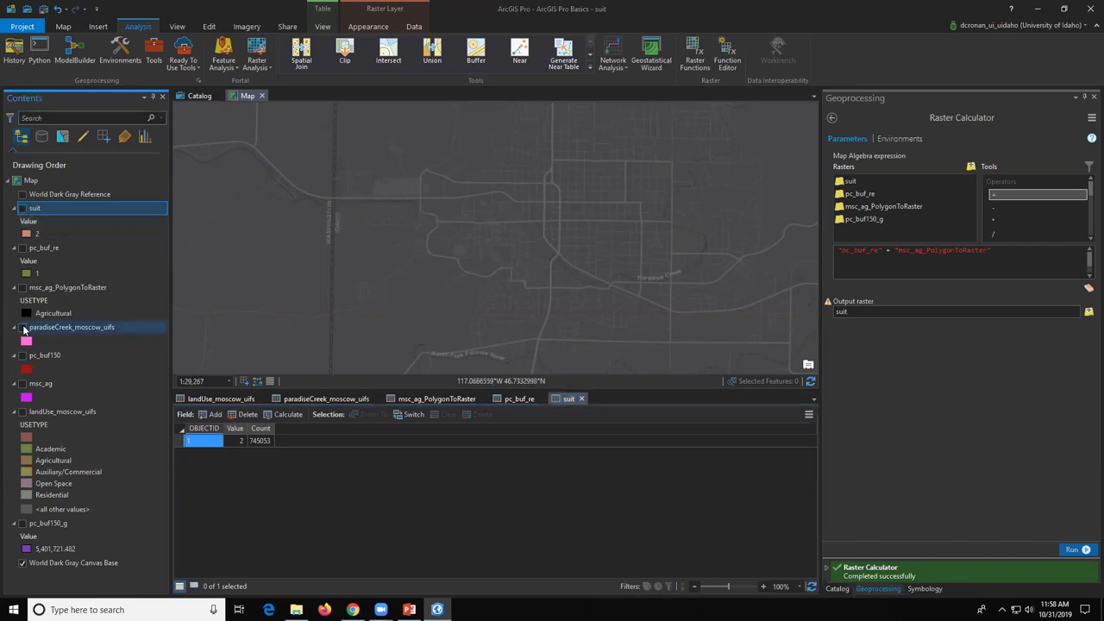
left_click(14, 209)
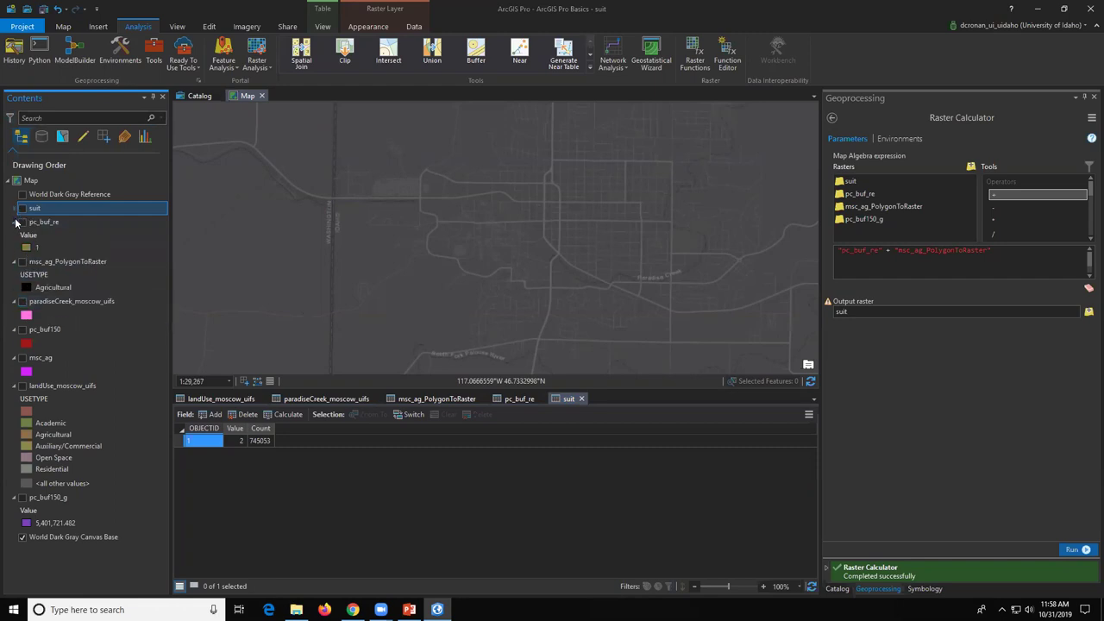
left_click(14, 221)
left_click(13, 236)
left_click(14, 249)
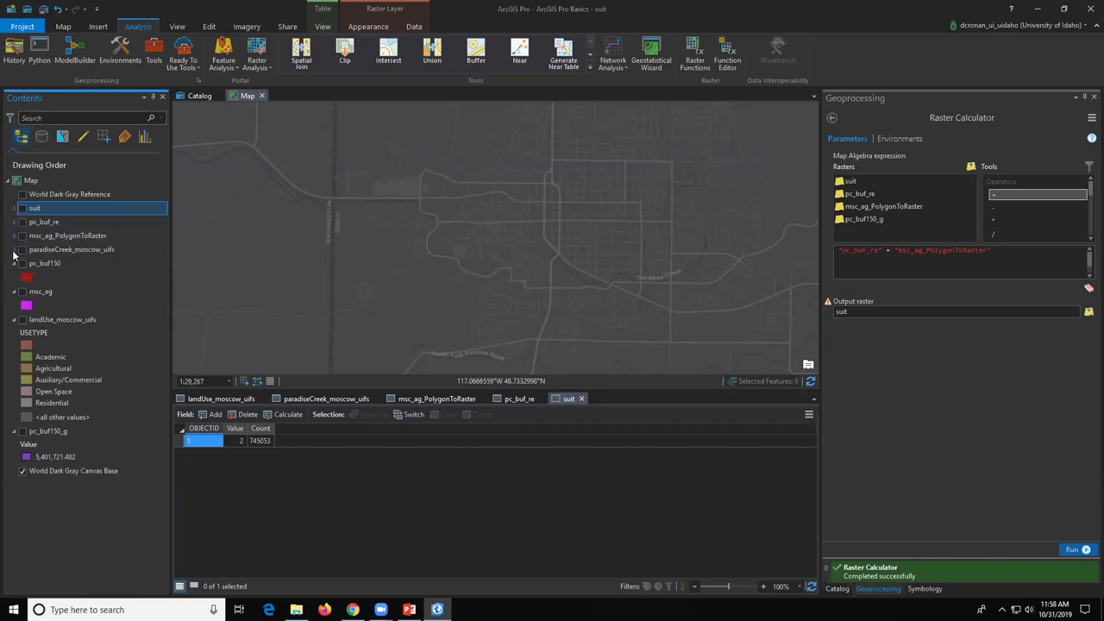
left_click(14, 263)
left_click(15, 278)
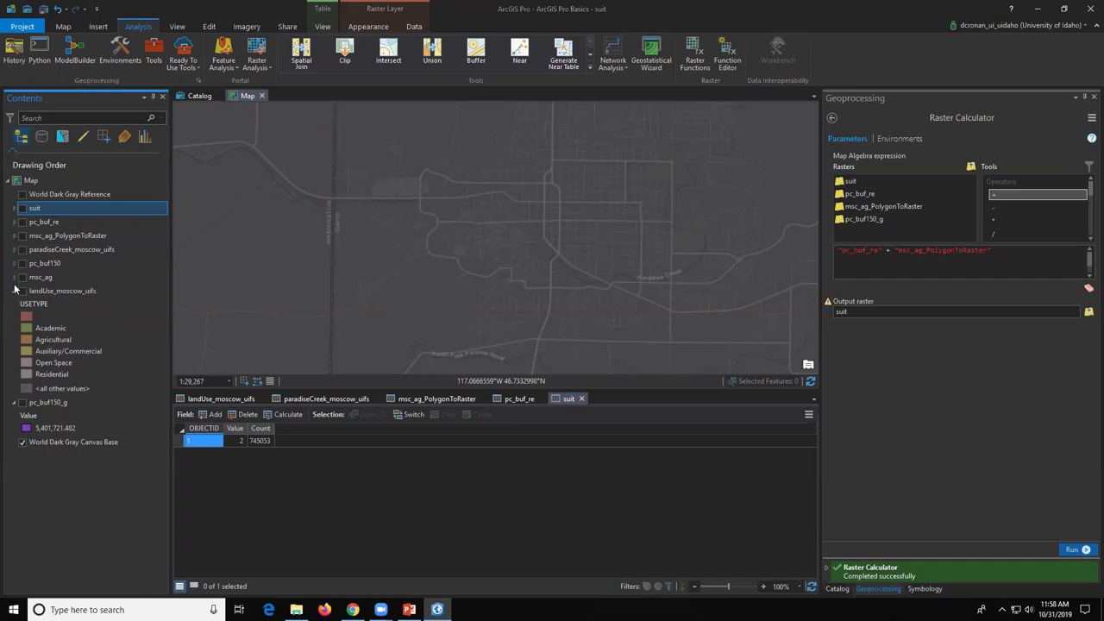
left_click(13, 291)
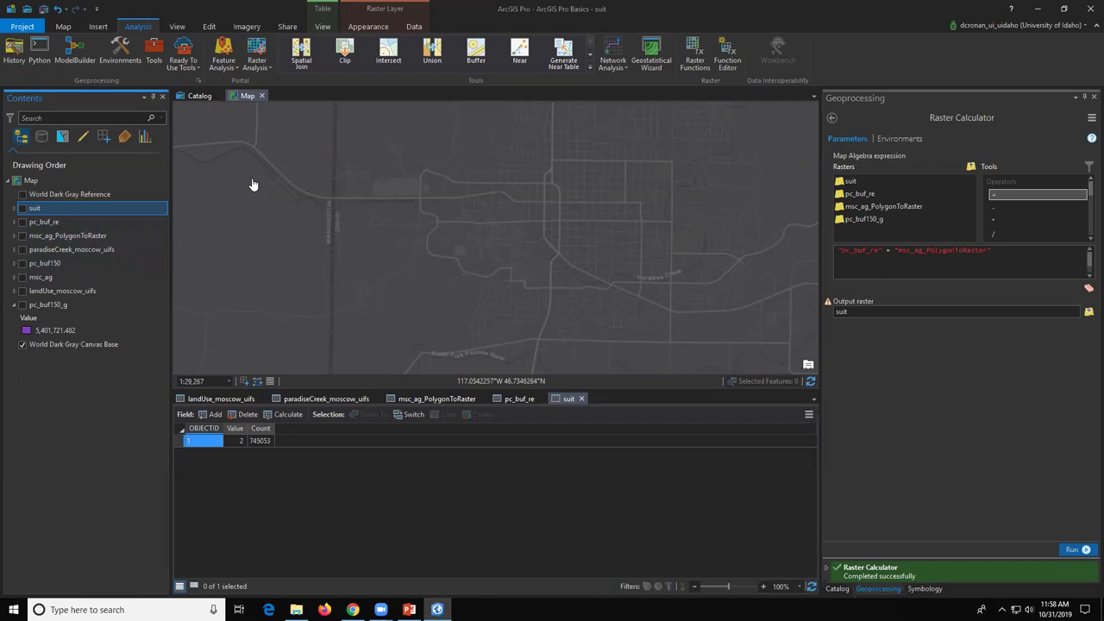
Step: Create a new 24 × 36 inch Architectural D landscape layout and dock it alongside the Map view
left_click(96, 27)
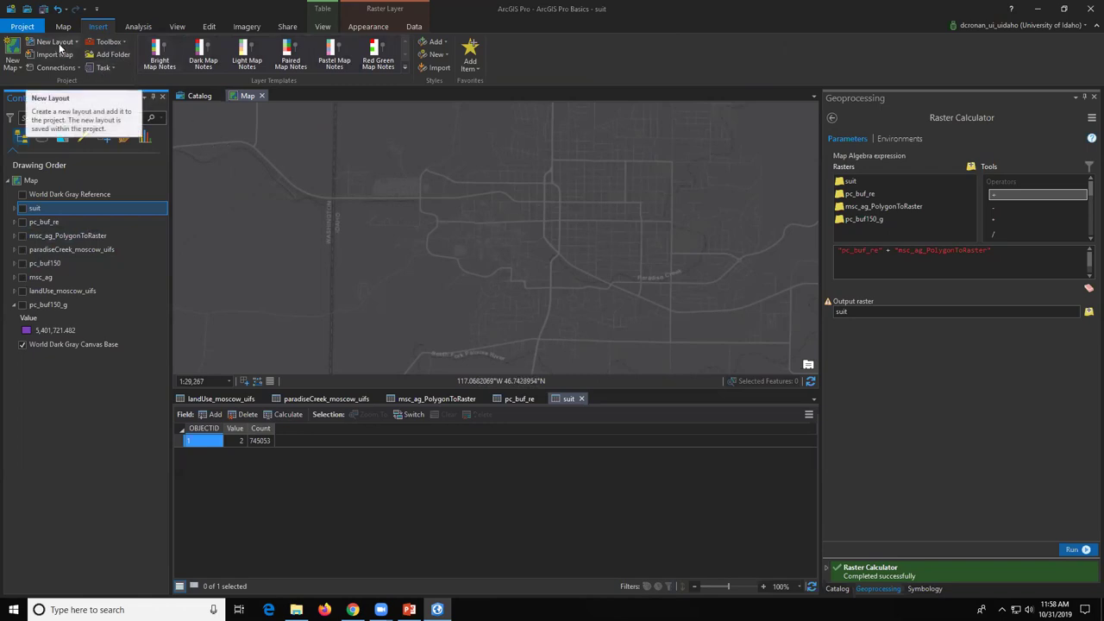
left_click(60, 45)
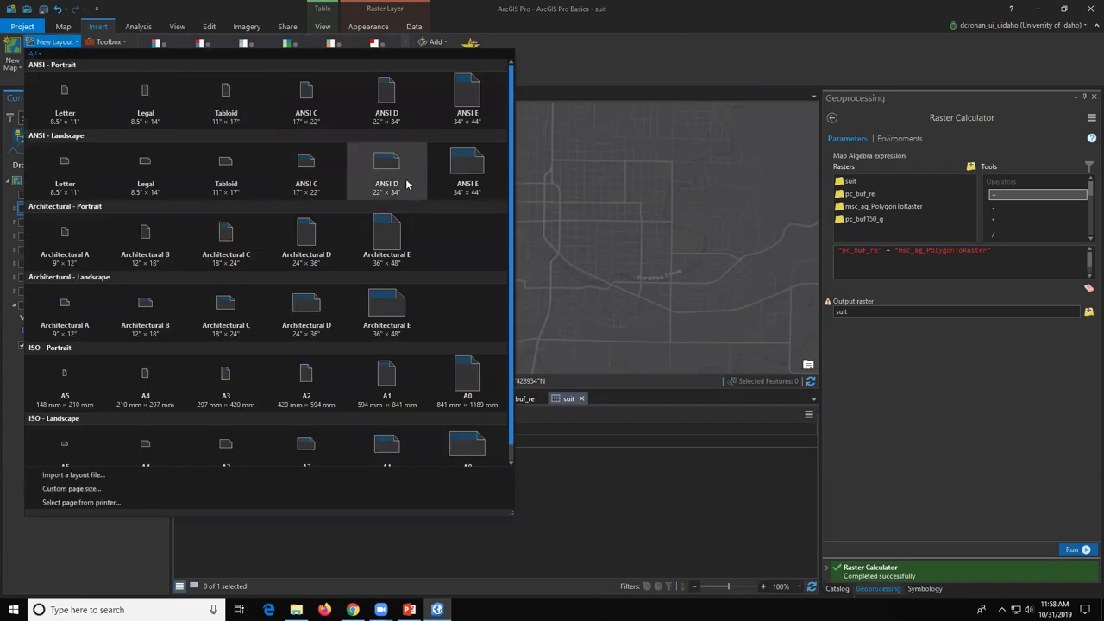
left_click(306, 303)
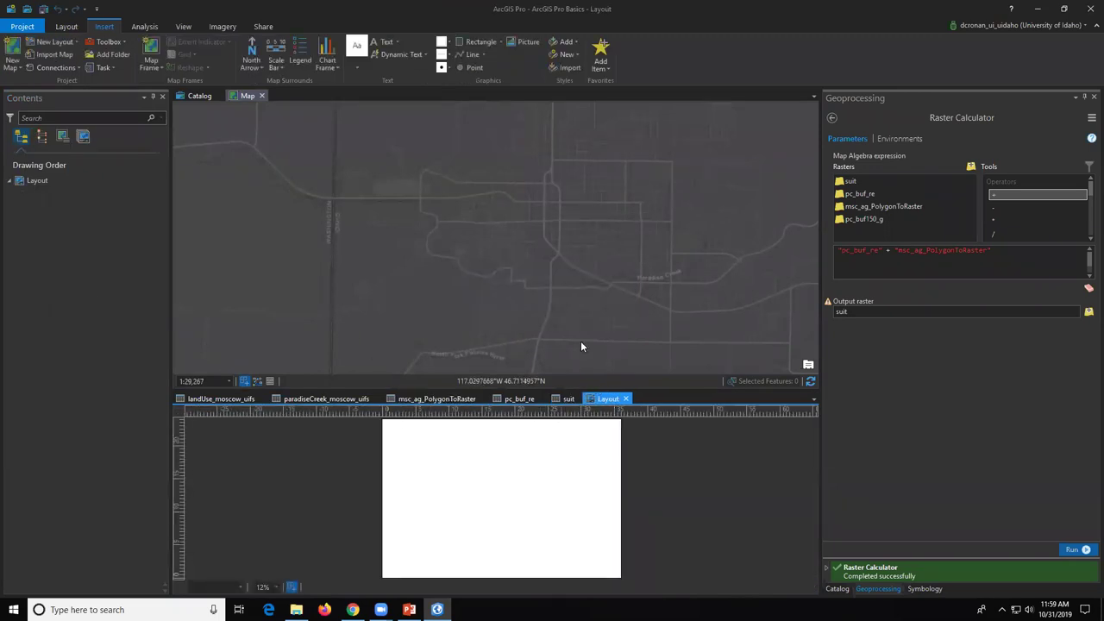
left_click_drag(608, 399, 437, 96)
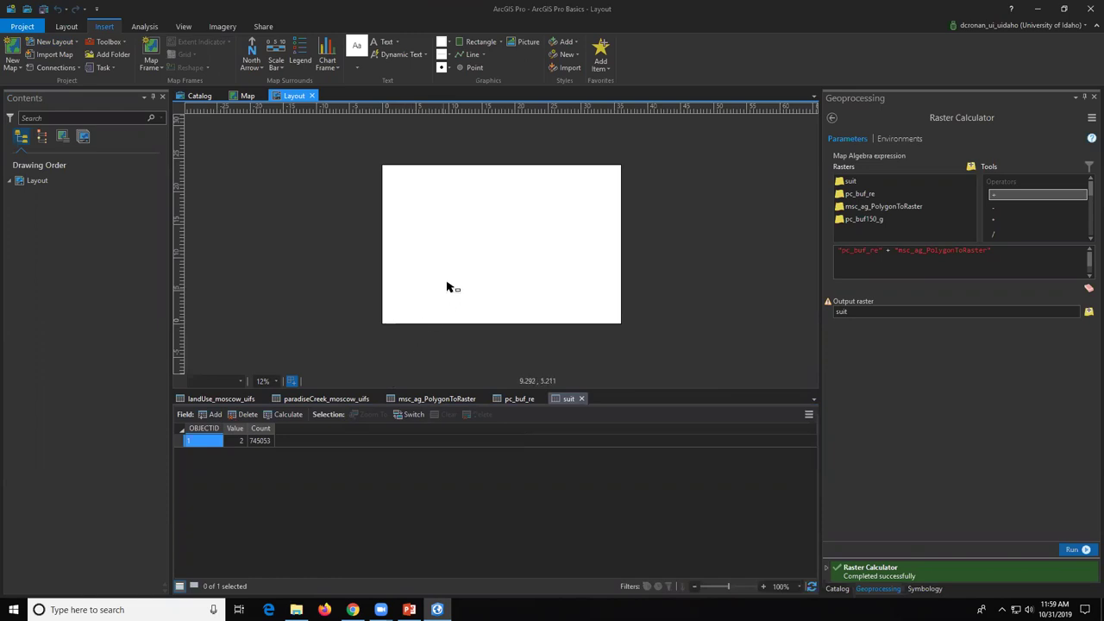
Step: Shrink the attribute table area to give the layout page more room
scroll(448, 284, "up", 1)
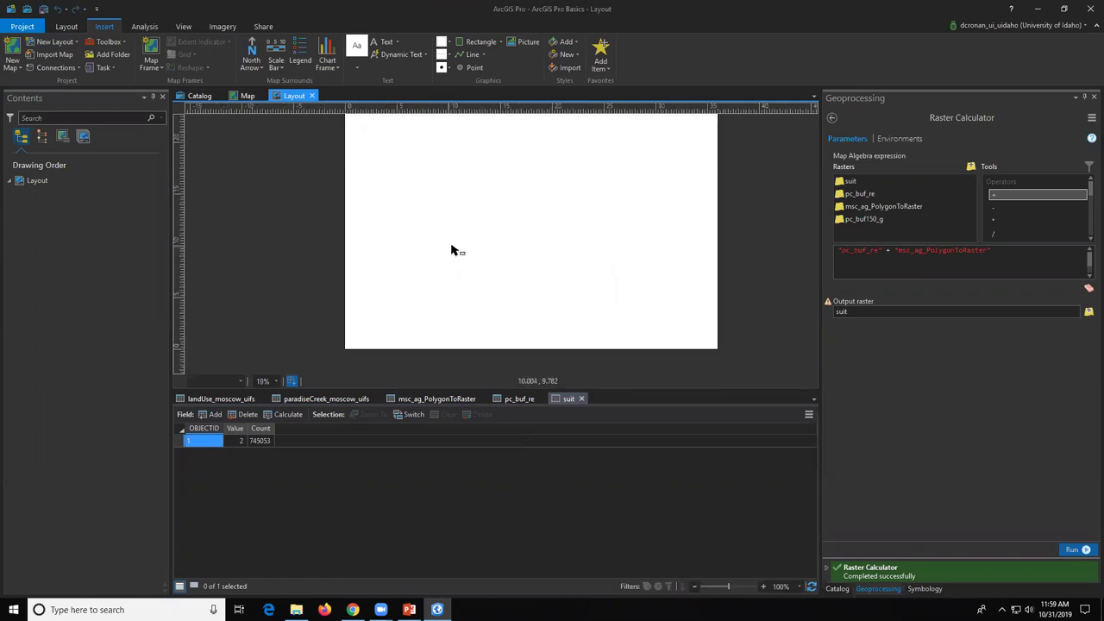
left_click_drag(455, 239, 425, 262)
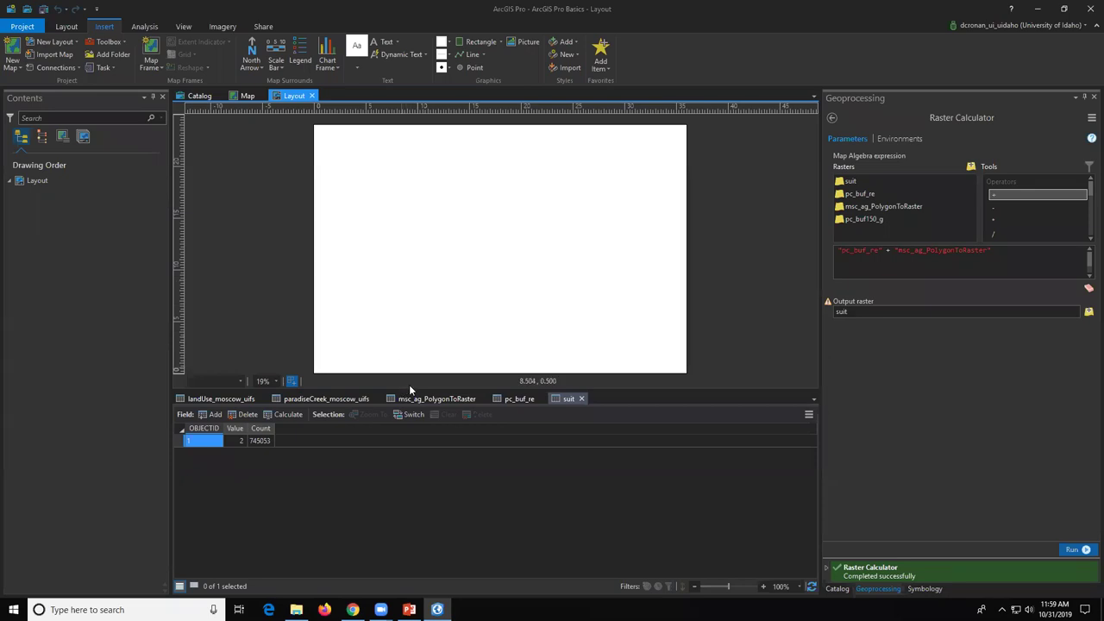
left_click_drag(414, 393, 425, 532)
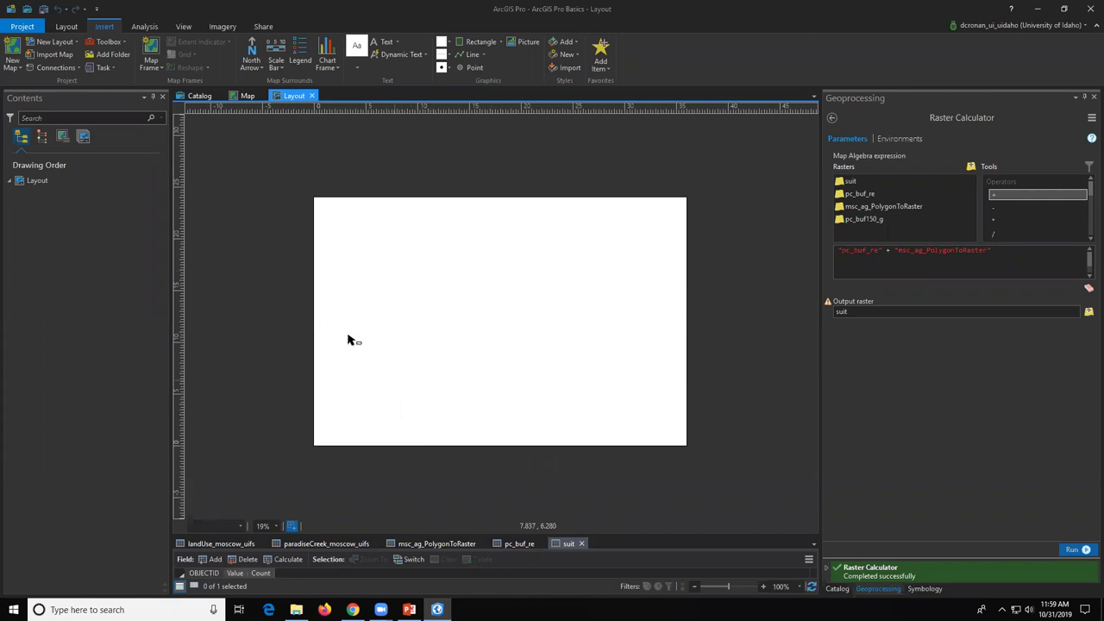
scroll(423, 331, "up", 2)
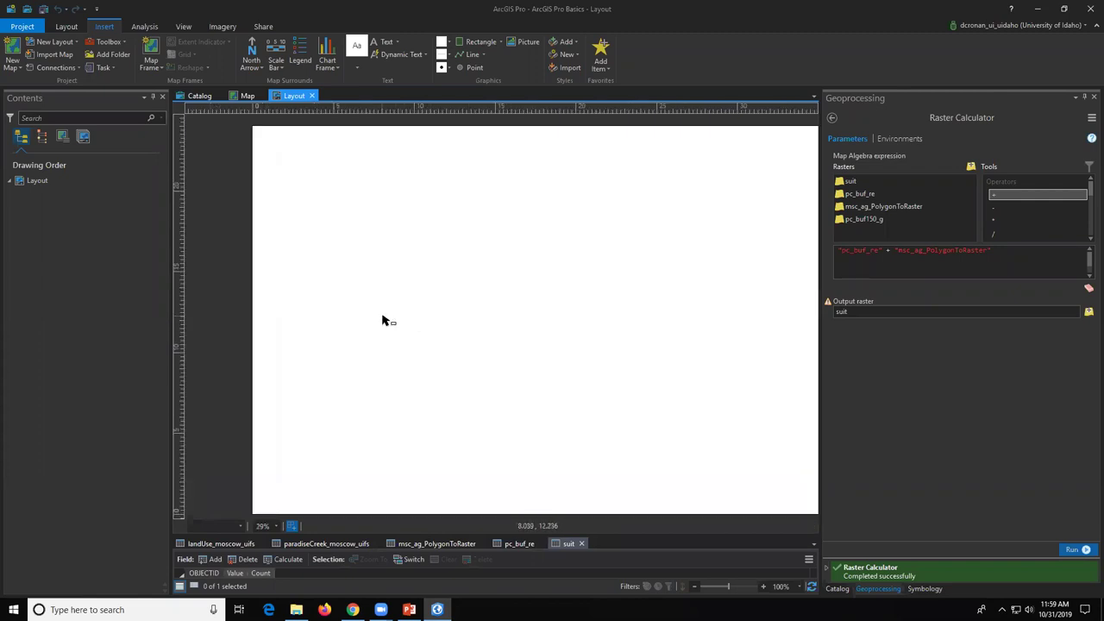
scroll(405, 319, "down", 2)
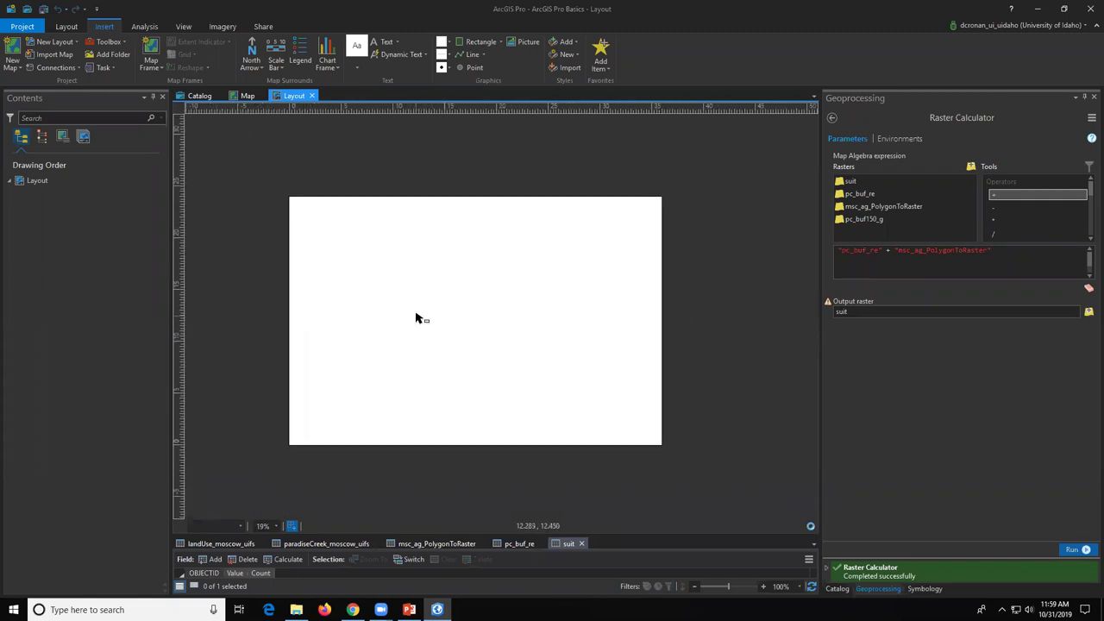
scroll(415, 317, "up", 2)
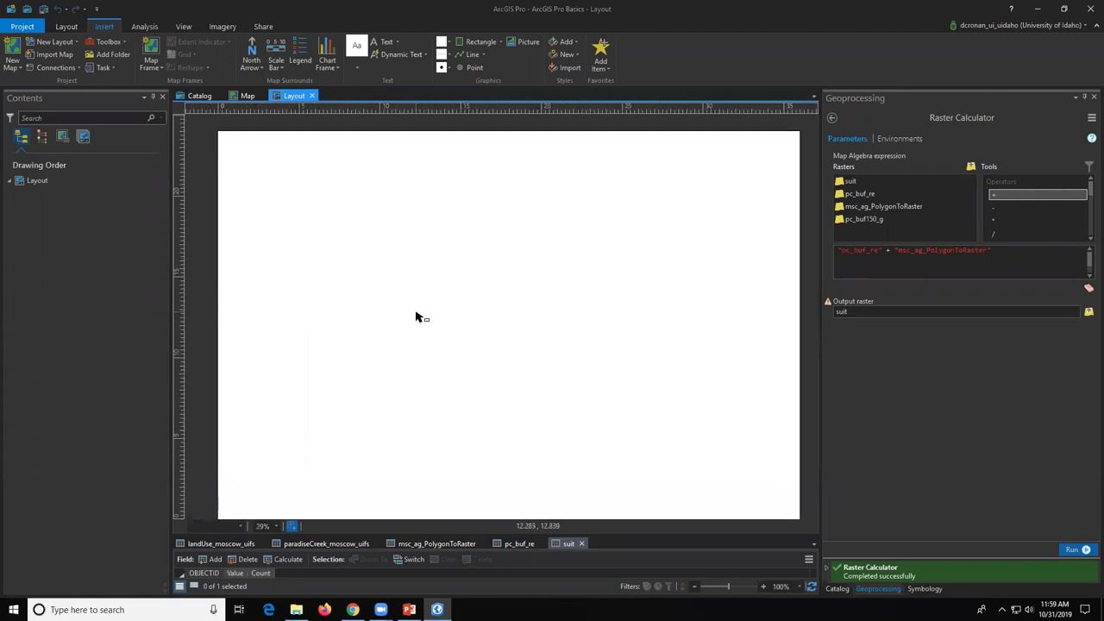
Step: Insert a map frame on the layout page and narrow it to about 14 inches wide
left_click(249, 98)
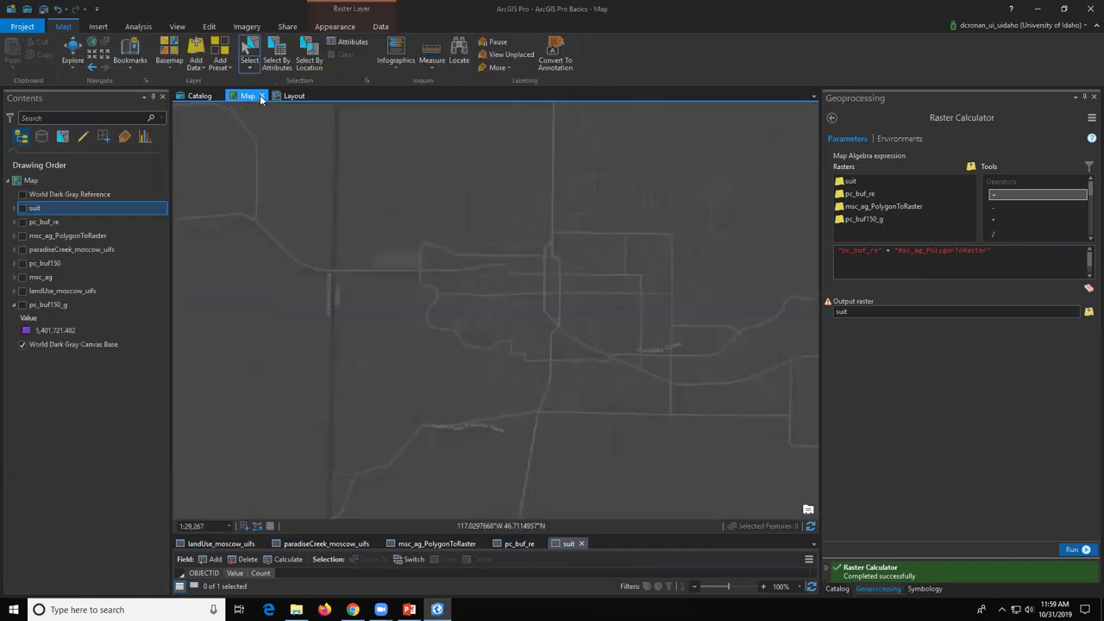
left_click(289, 95)
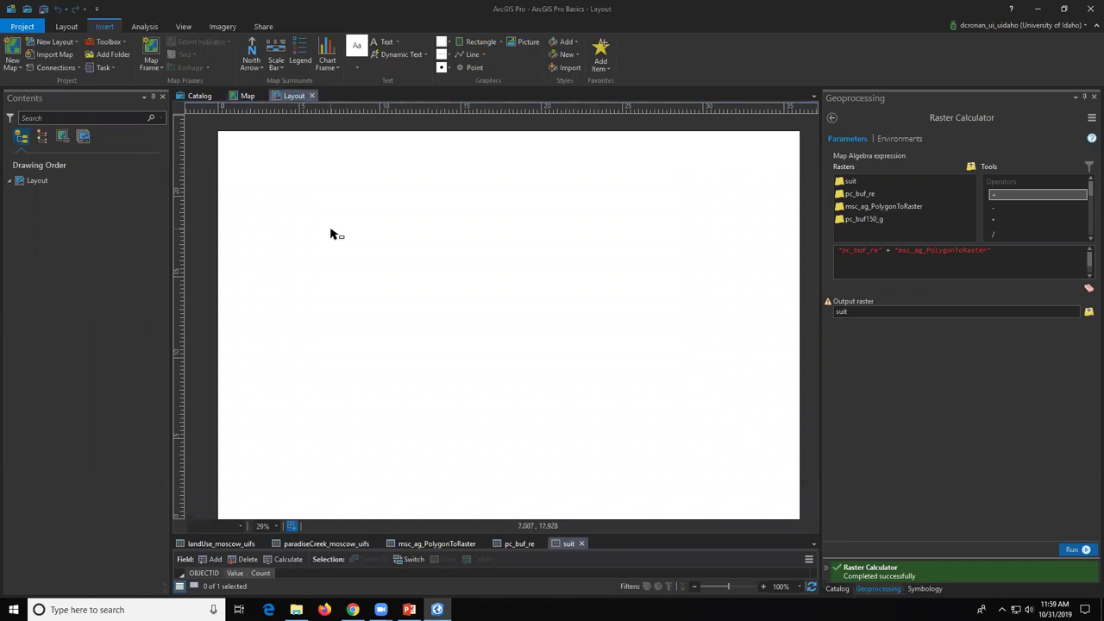
left_click(151, 55)
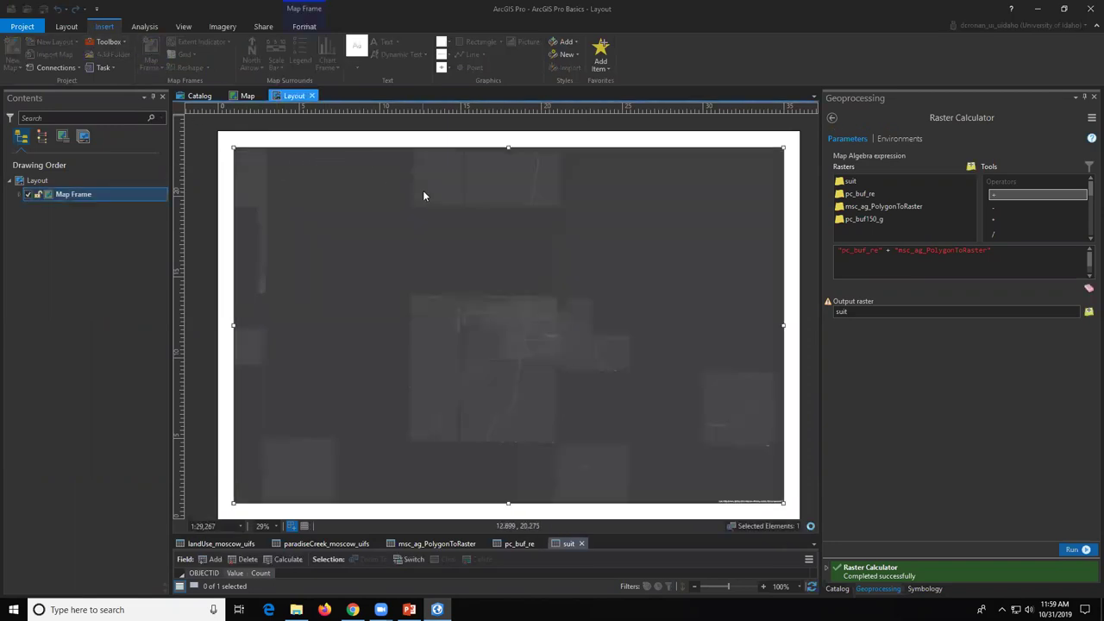
left_click_drag(783, 325, 448, 298)
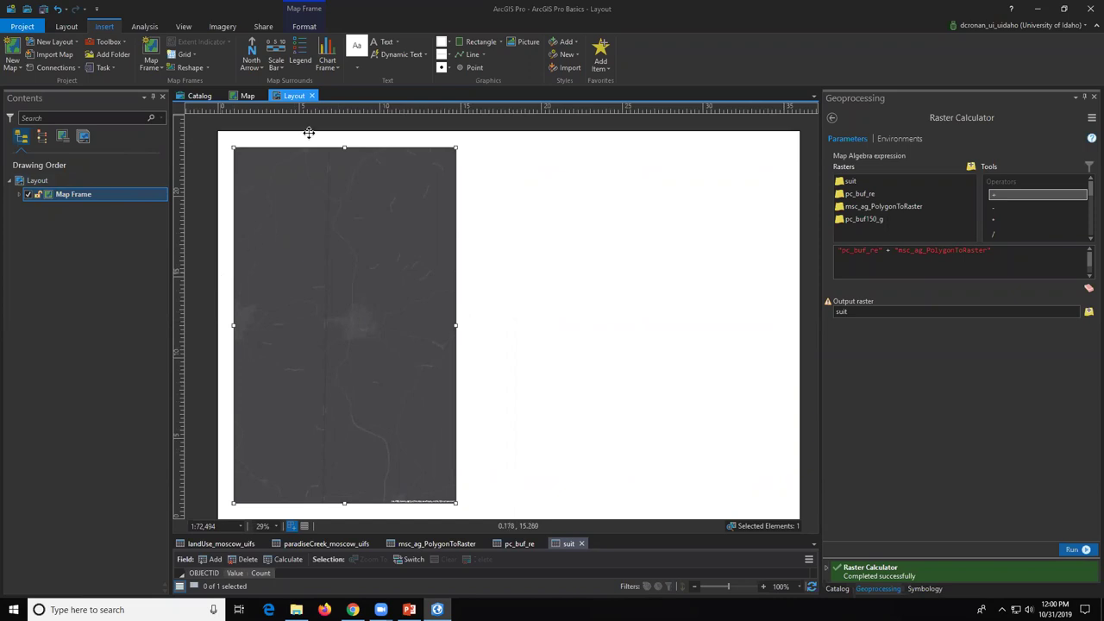
Step: Turn on the landUse_moscow_uifs layer in the map and return to the layout to check it in the frame
left_click(247, 95)
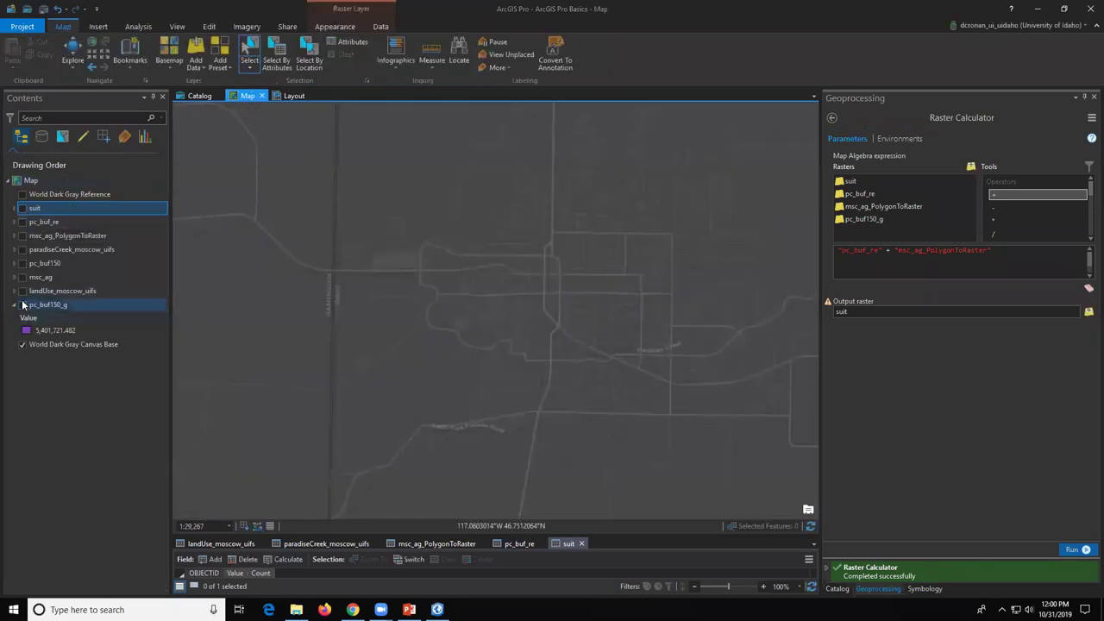
left_click(22, 292)
left_click(23, 292)
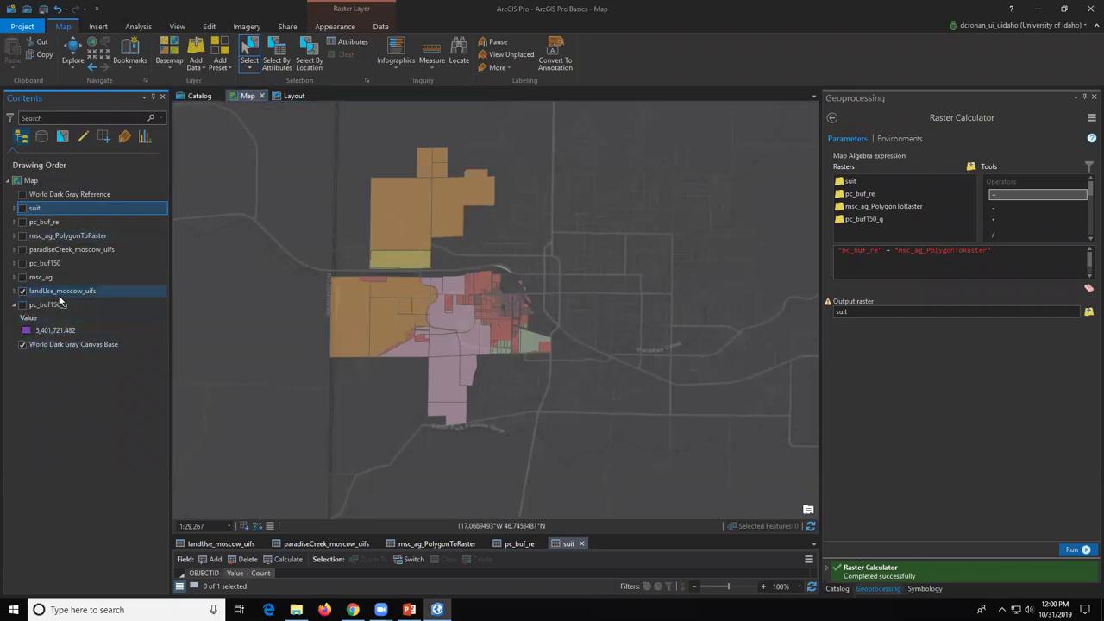
left_click(293, 95)
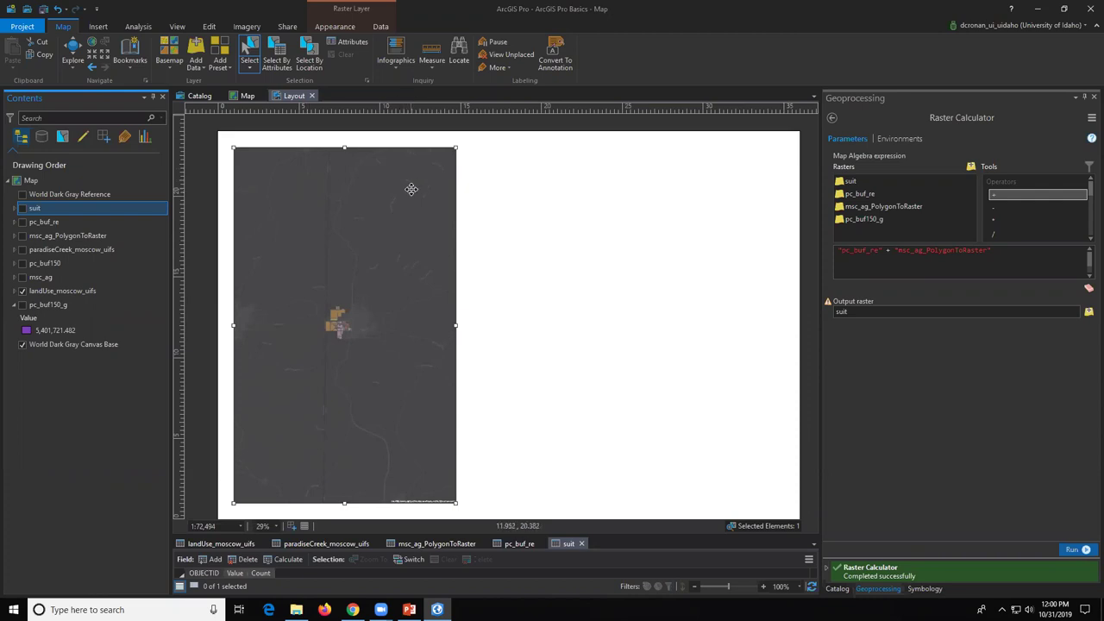
Step: Close the current layout and create a fresh 24 × 36 inch Architectural D landscape layout
left_click(312, 96)
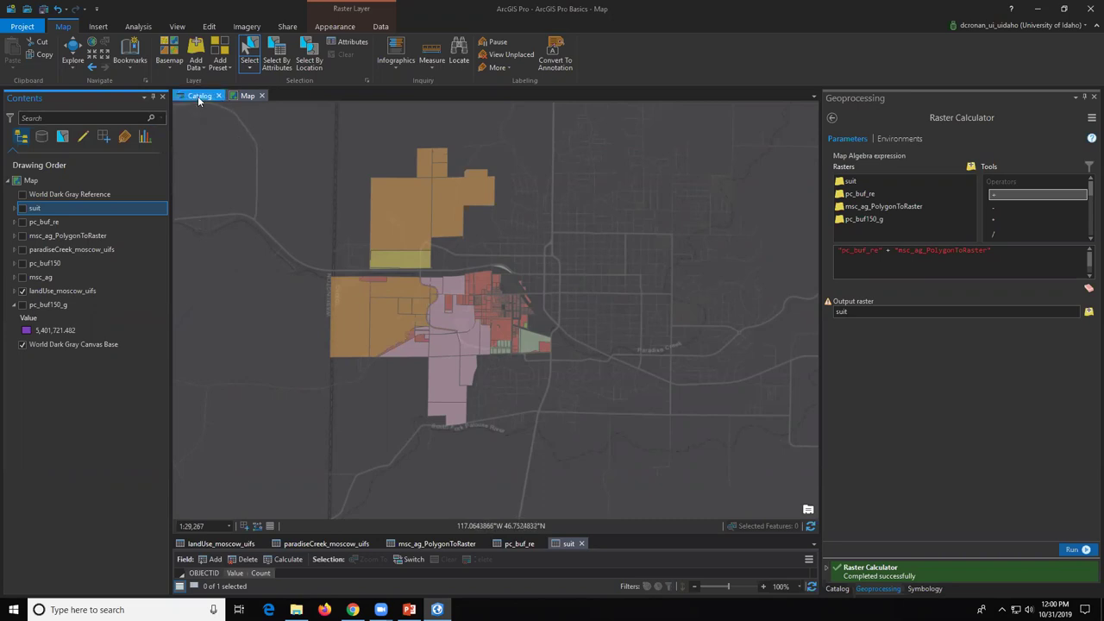
left_click(99, 27)
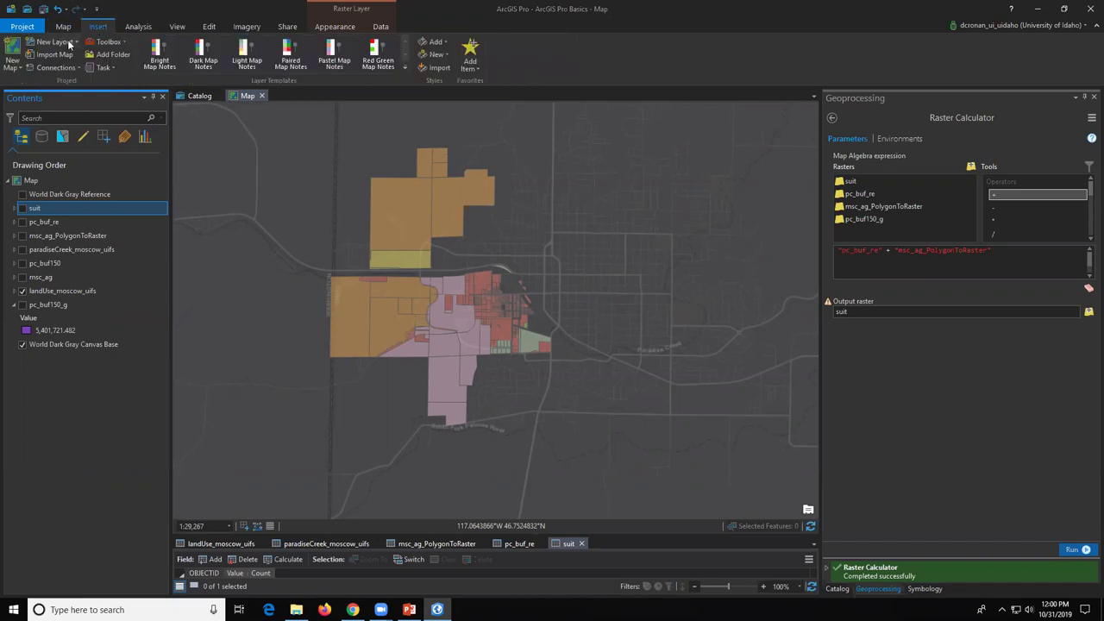
left_click(69, 47)
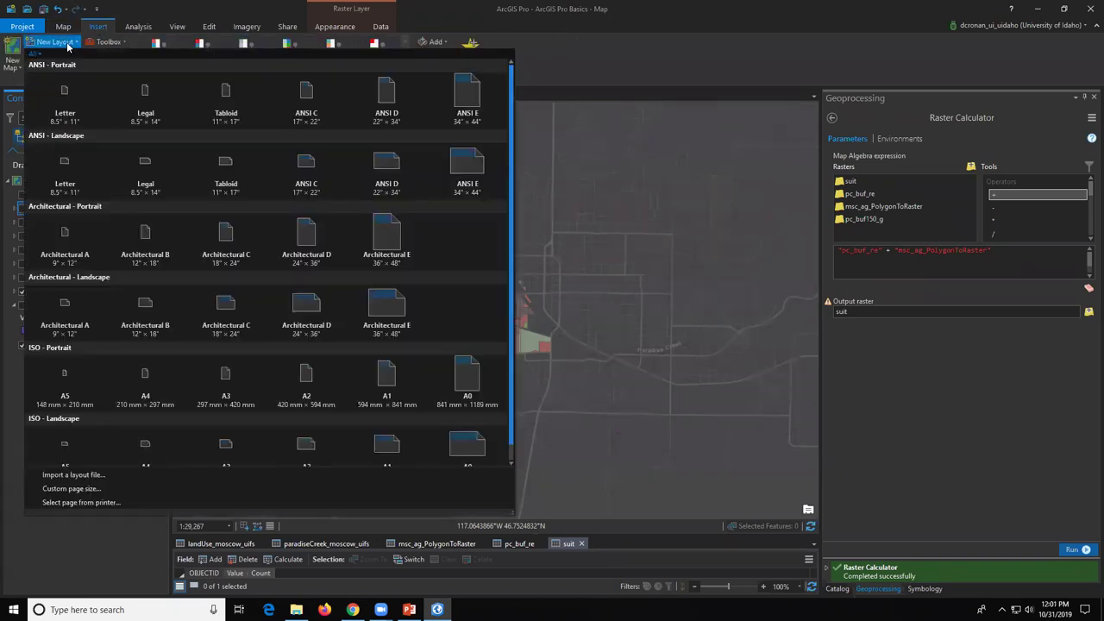
left_click(307, 307)
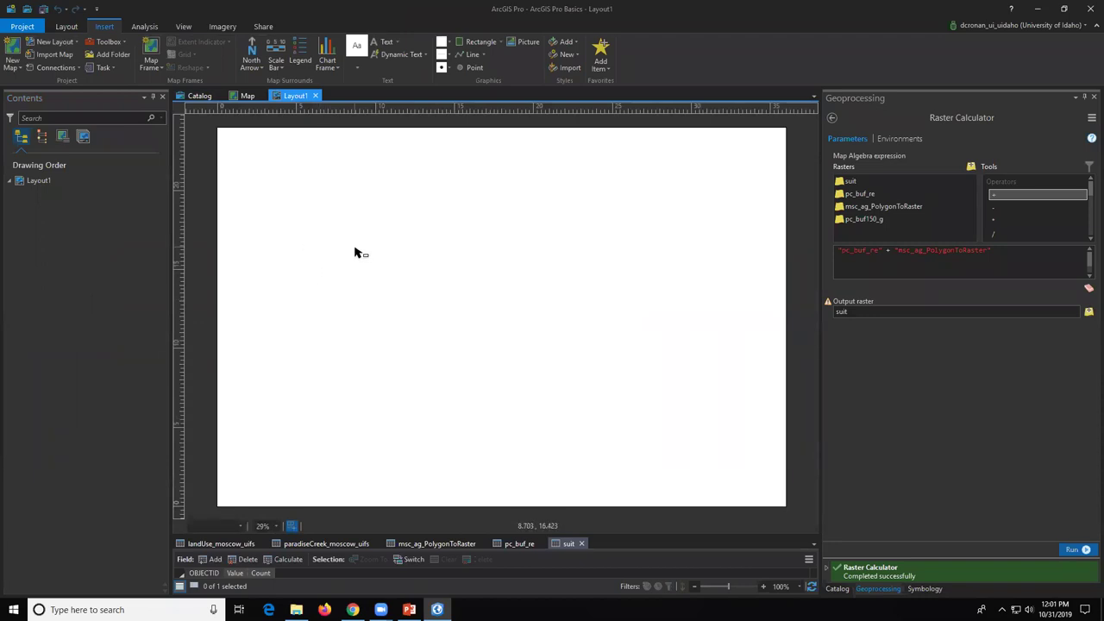
Step: Insert a map frame of the Map on the new layout and narrow it to about 12 inches wide
left_click(151, 64)
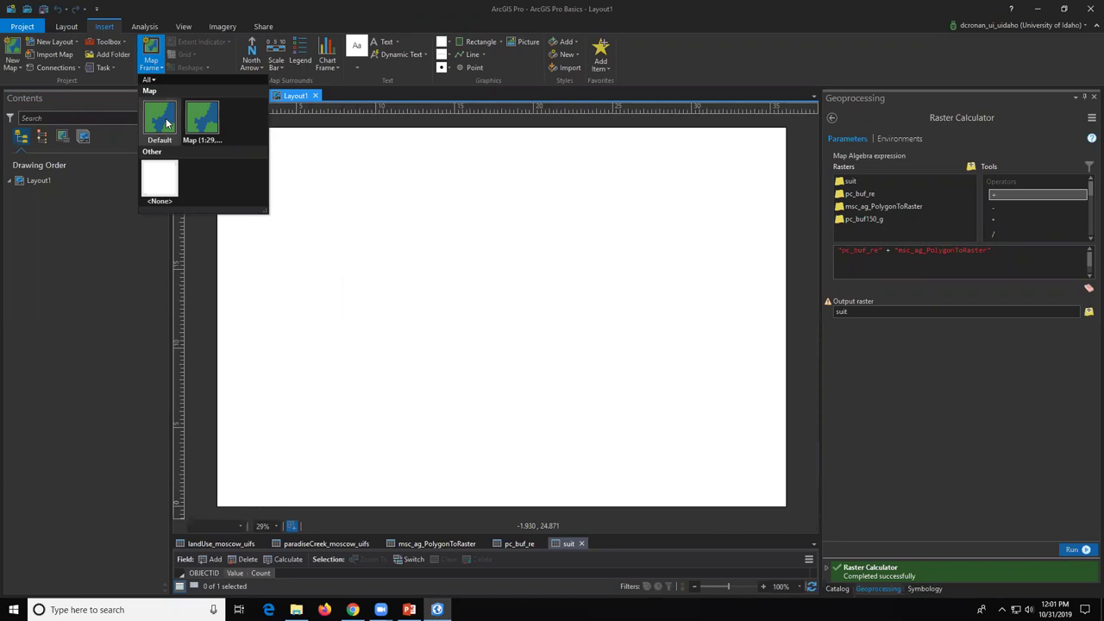
left_click(151, 62)
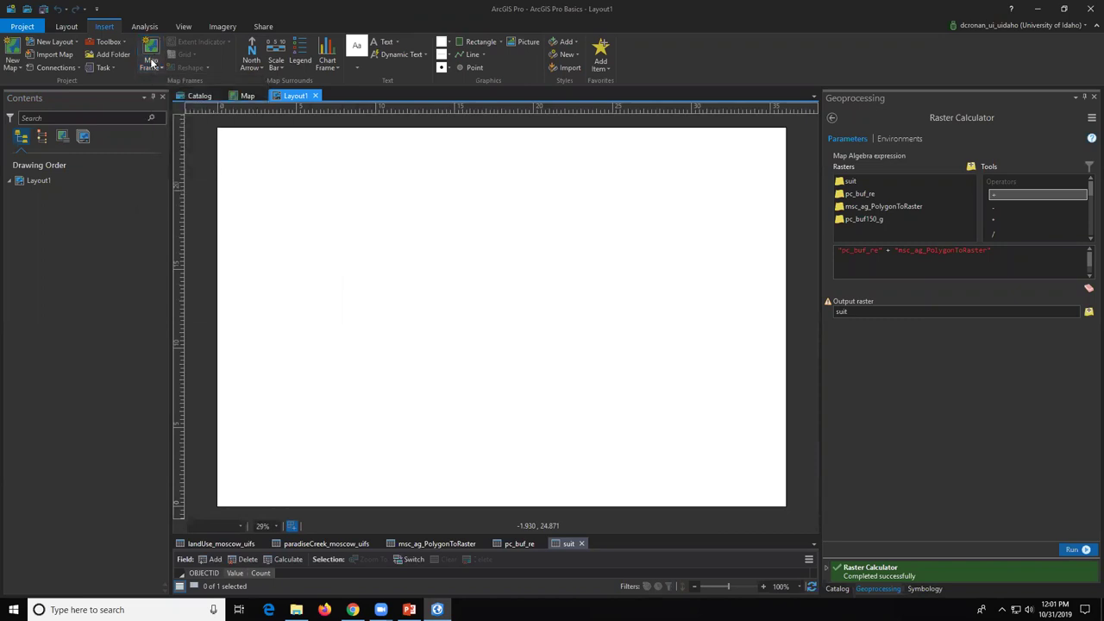
left_click(152, 62)
left_click(149, 46)
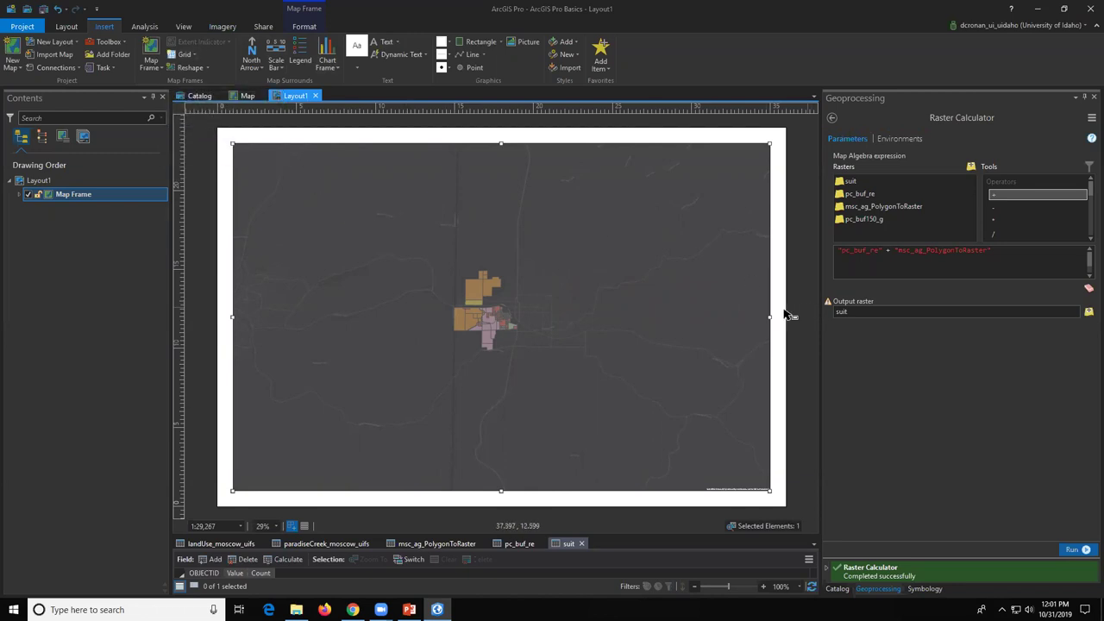
left_click_drag(769, 318, 423, 316)
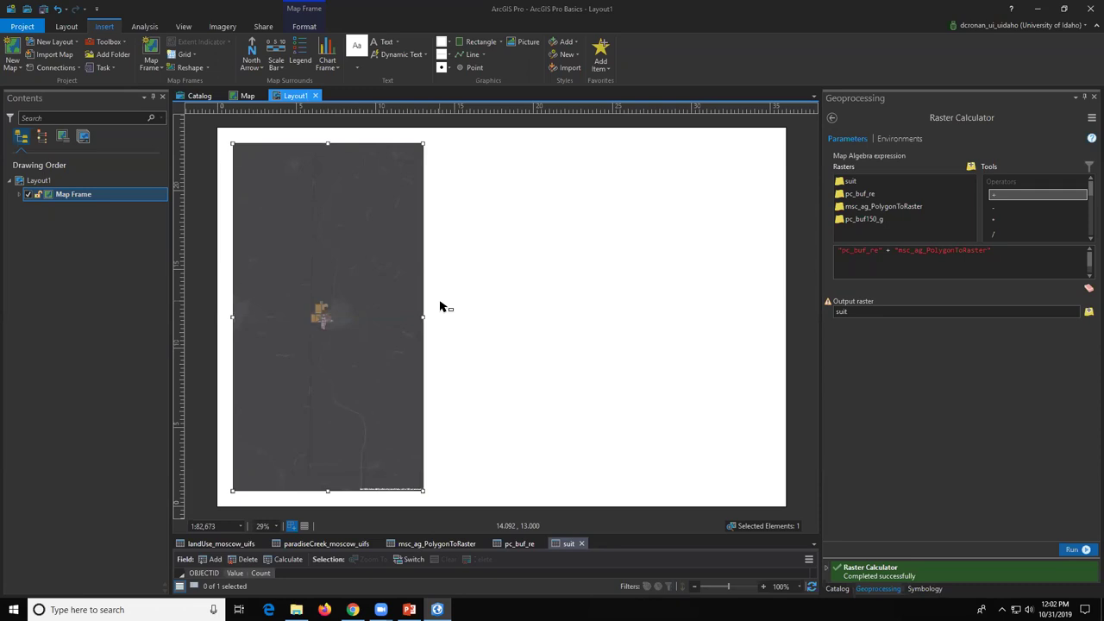
Step: Activate the map frame and zoom its map in on the land use parcels to a scale of 1:13,870
left_click(151, 27)
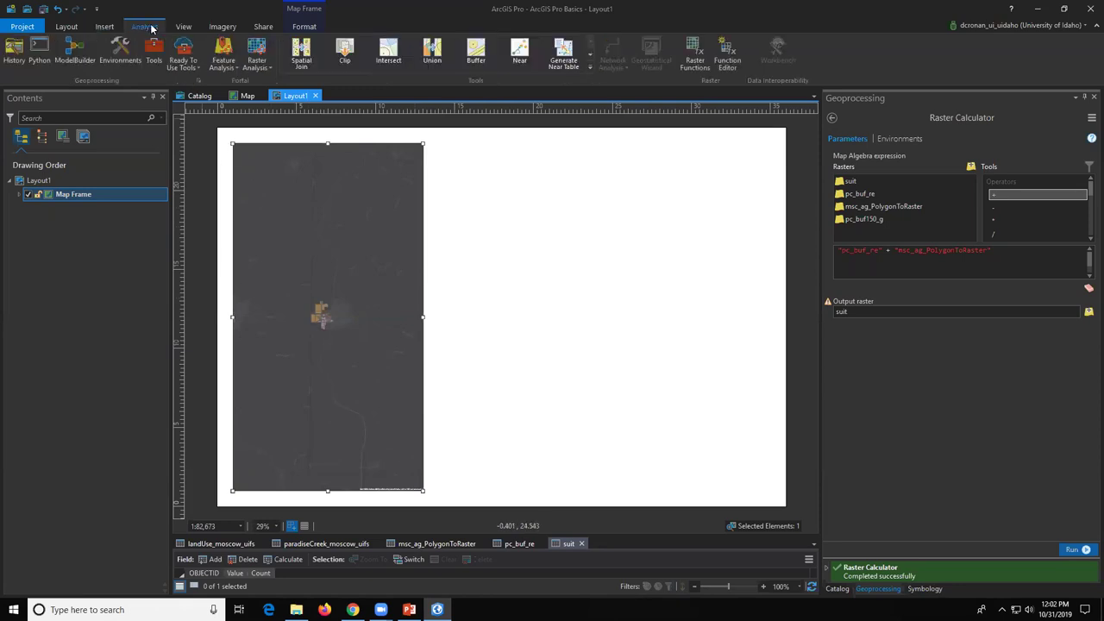
left_click(186, 30)
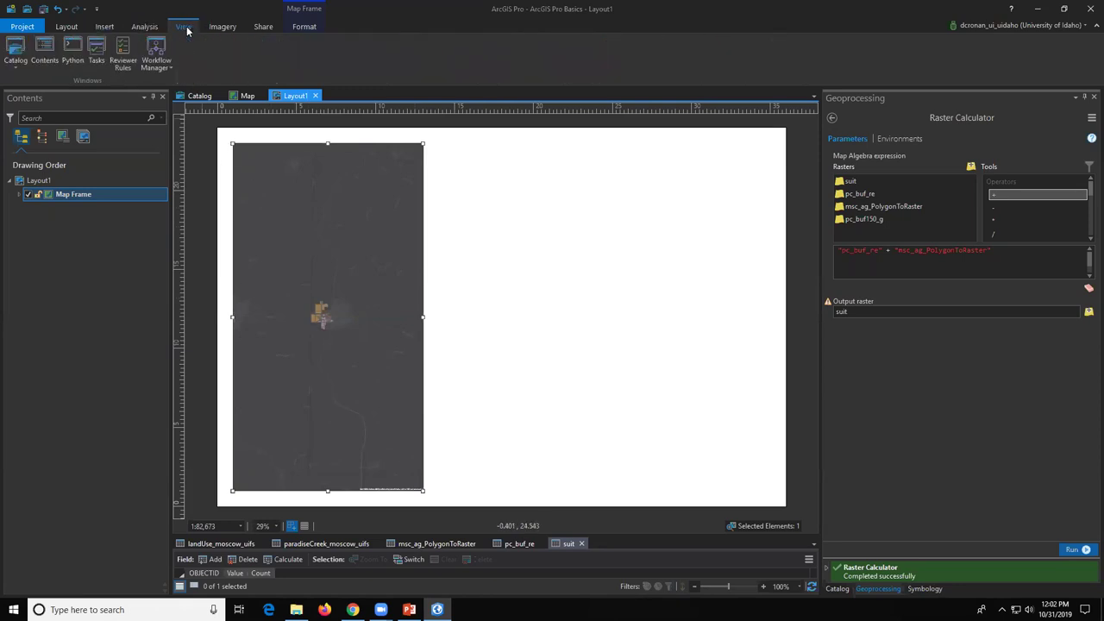
left_click(65, 27)
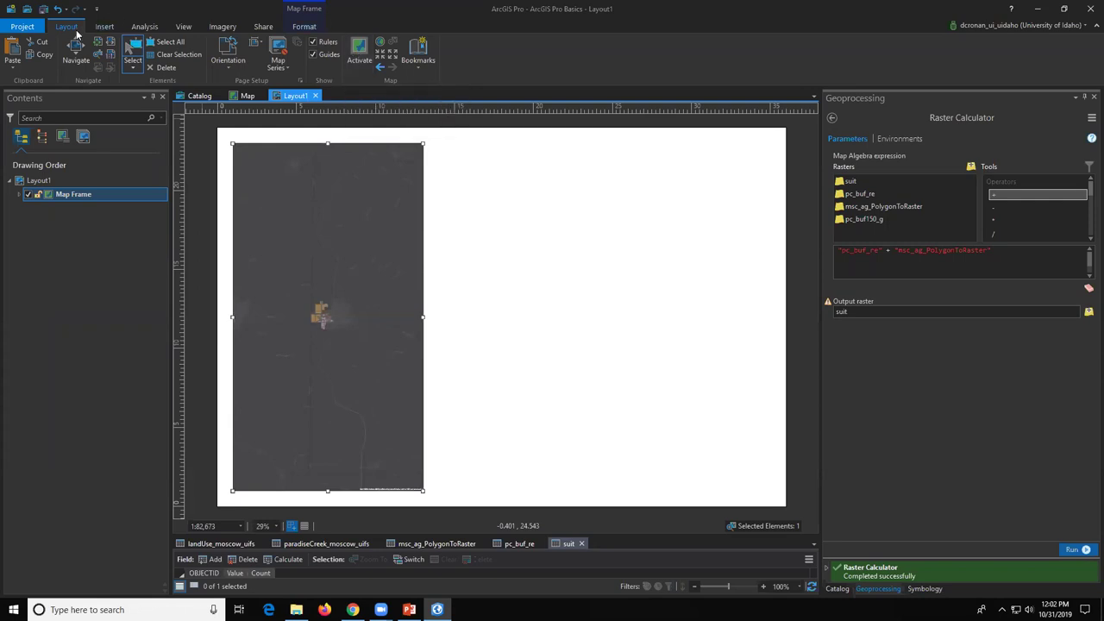
left_click(357, 55)
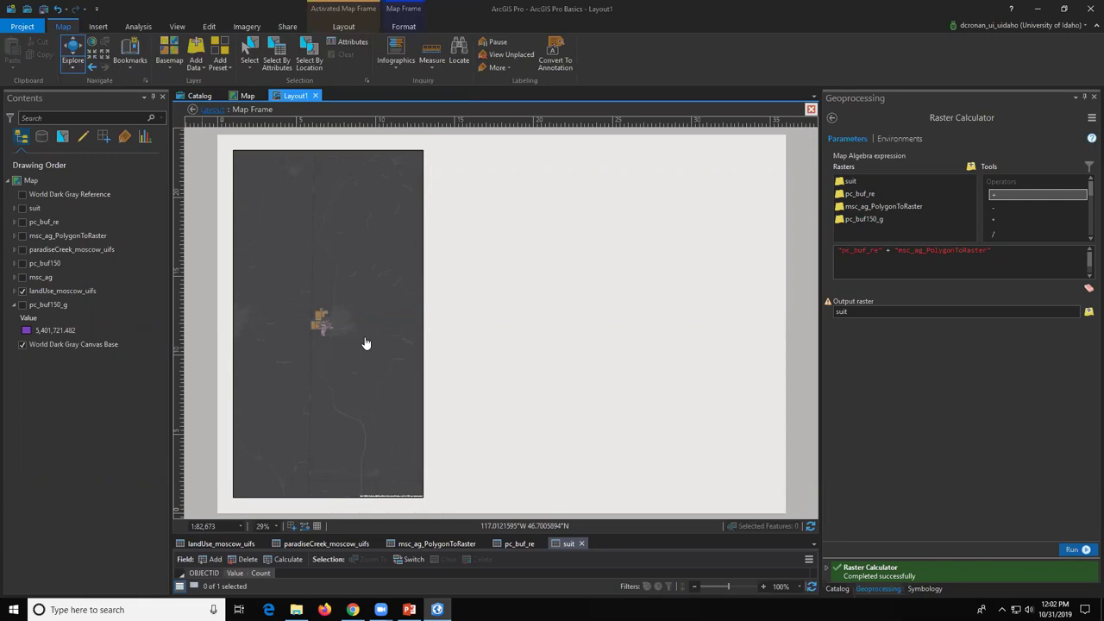
scroll(321, 324, "up", 3)
scroll(334, 322, "up", 3)
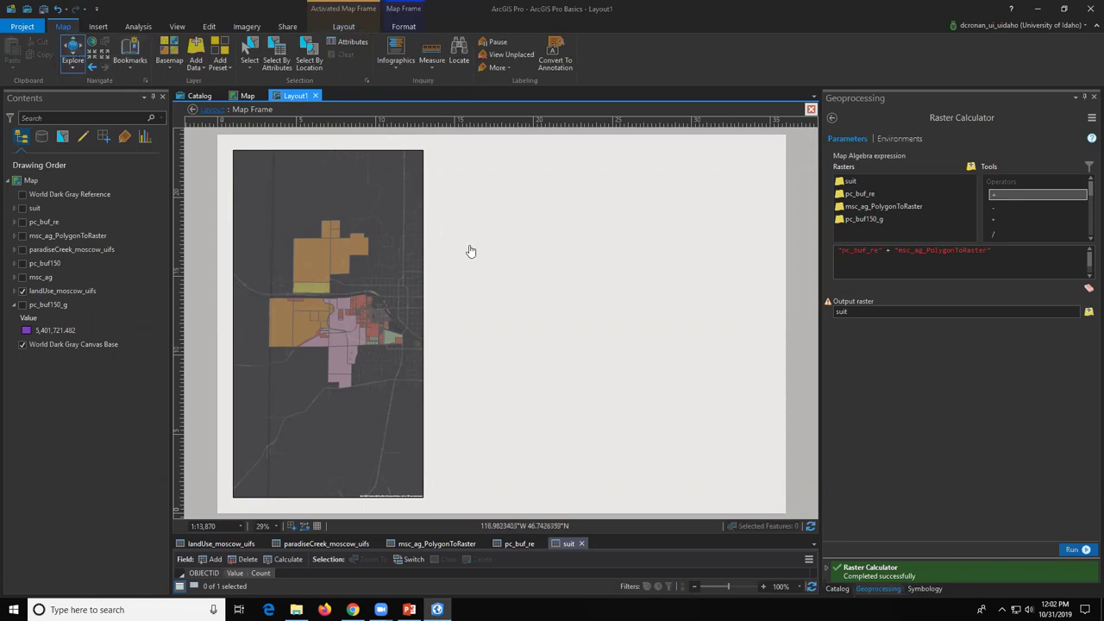
Step: Close the map frame's activation and widen the frame to about 25 inches on the layout
left_click(192, 109)
left_click_drag(422, 317, 554, 321)
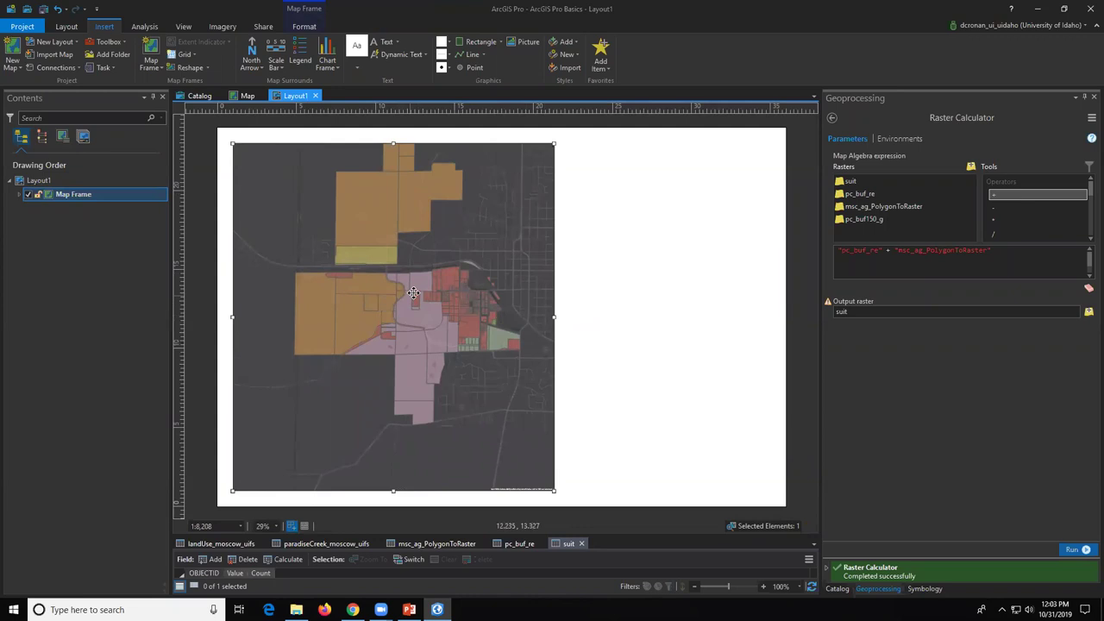
left_click_drag(554, 318, 635, 317)
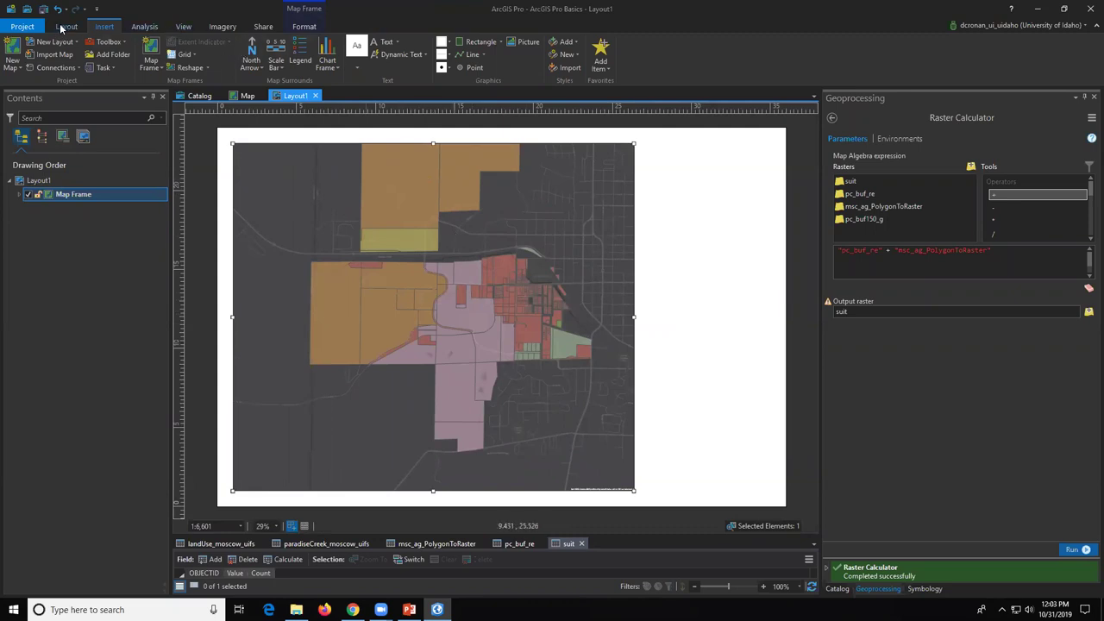
Step: Activate the widened map frame and reposition its map so the land use parcels fill it at about 1:6,573
left_click(61, 29)
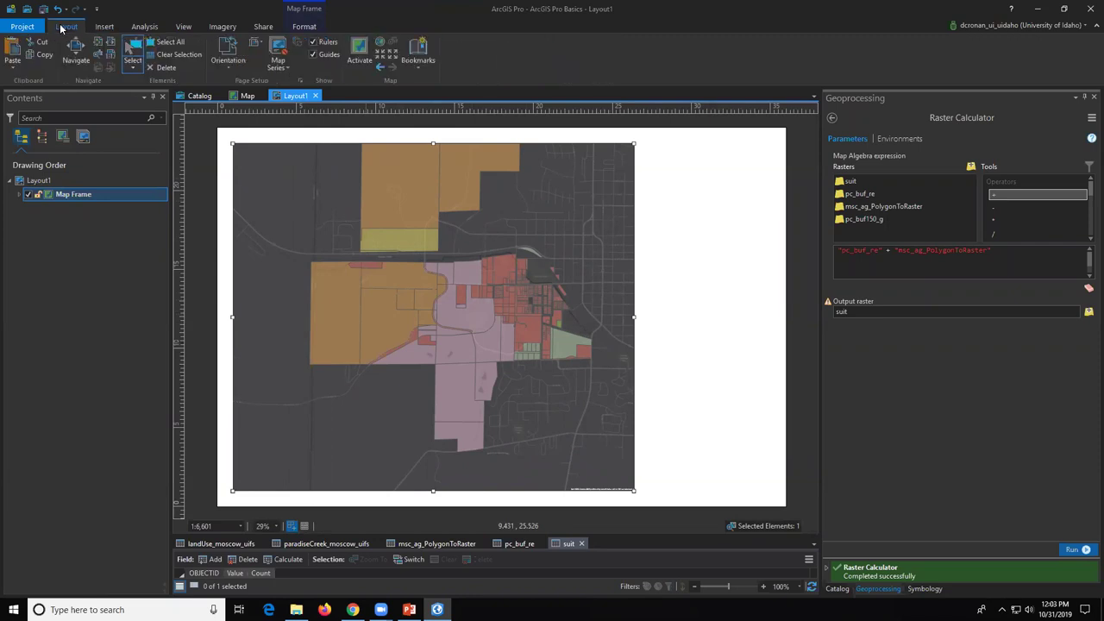
left_click(360, 50)
scroll(411, 244, "down", 3)
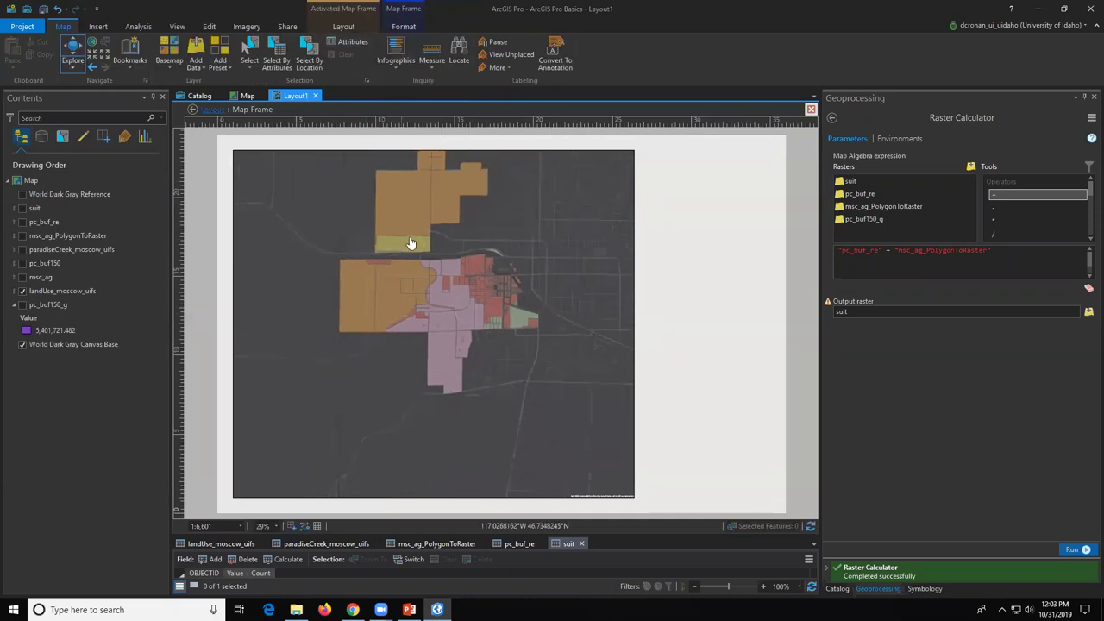
scroll(431, 275, "up", 3)
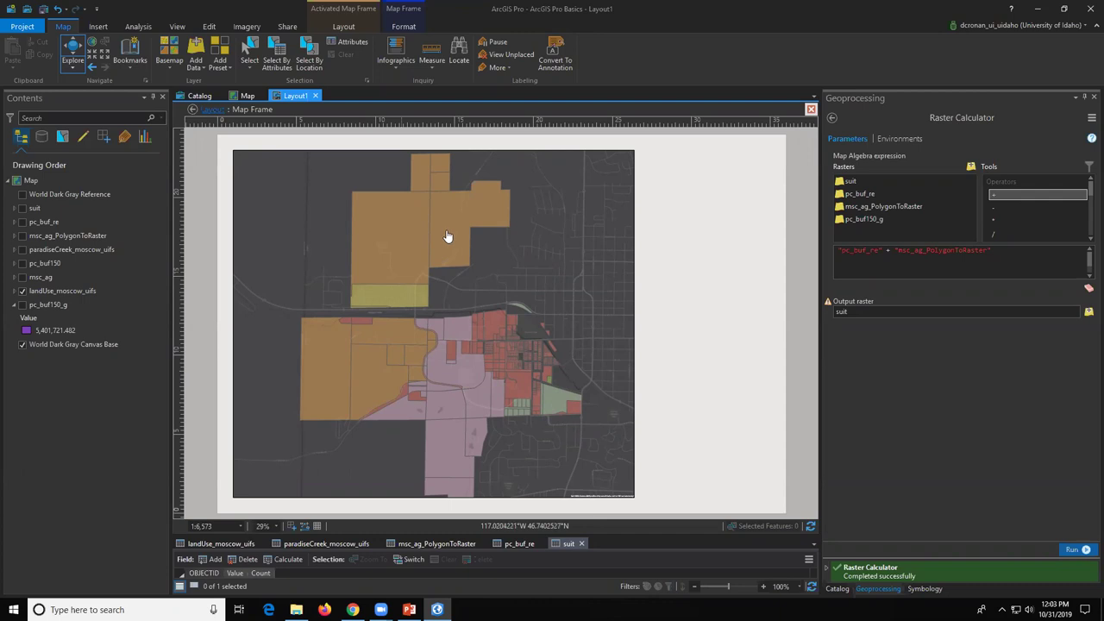
left_click_drag(448, 241, 426, 231)
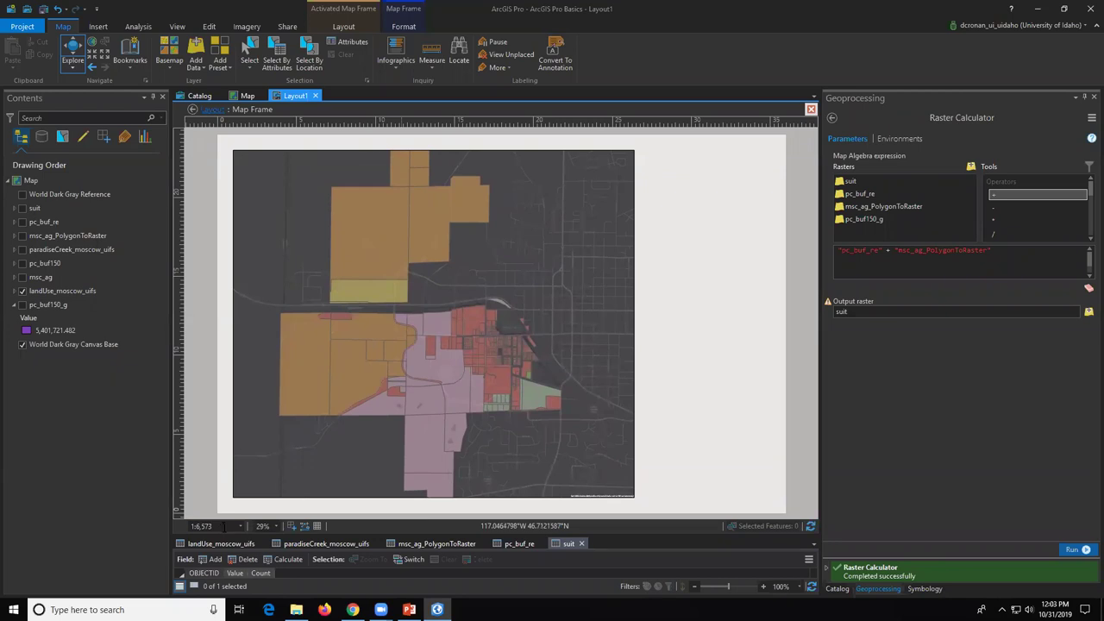
Step: Try a scale of 1:6,500 for the activated map frame
left_click(219, 527)
left_click(219, 526)
key("BackSpace")
key("BackSpace")
type("00")
key("Return")
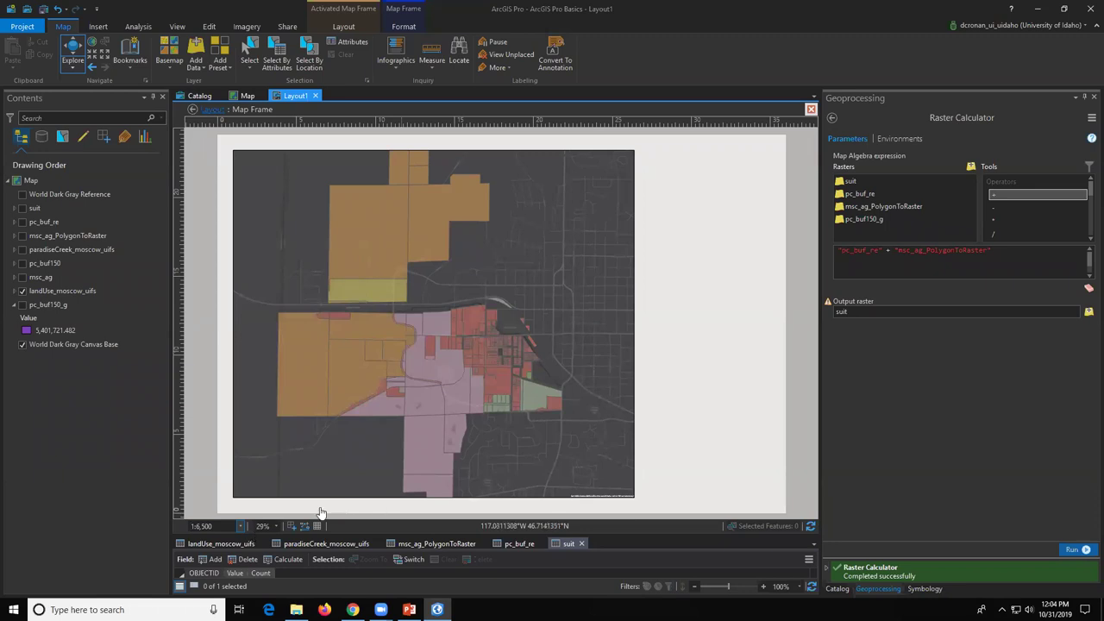
Step: Set the map frame's scale to 1:7,000 and close its activation
key("BackSpace")
key("BackSpace")
key("BackSpace")
type(":7000")
key("Return")
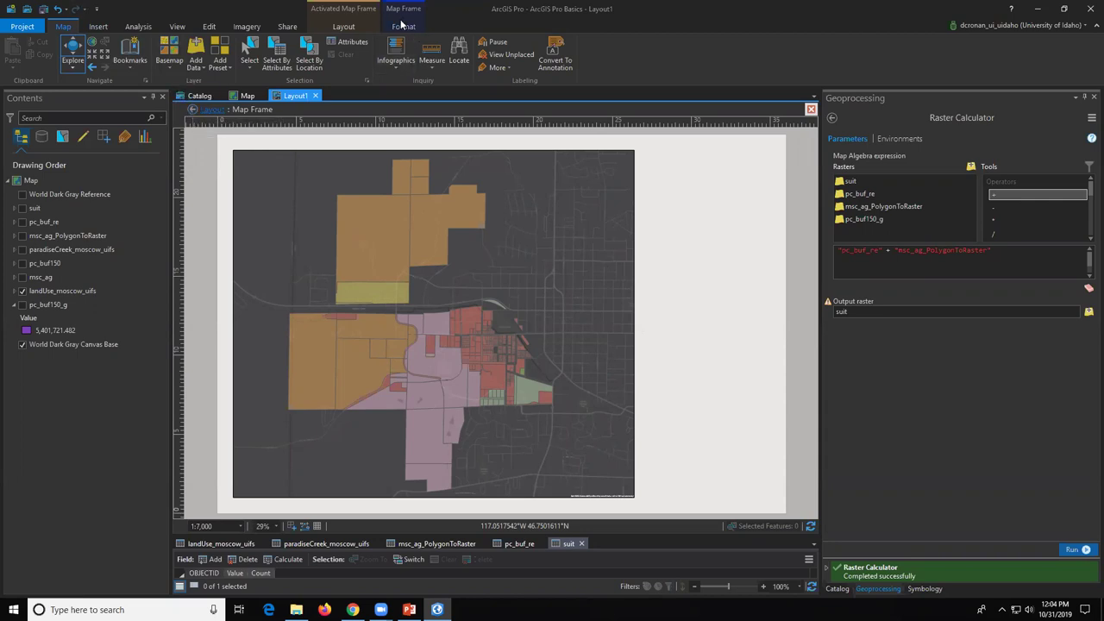
left_click(343, 27)
left_click(81, 53)
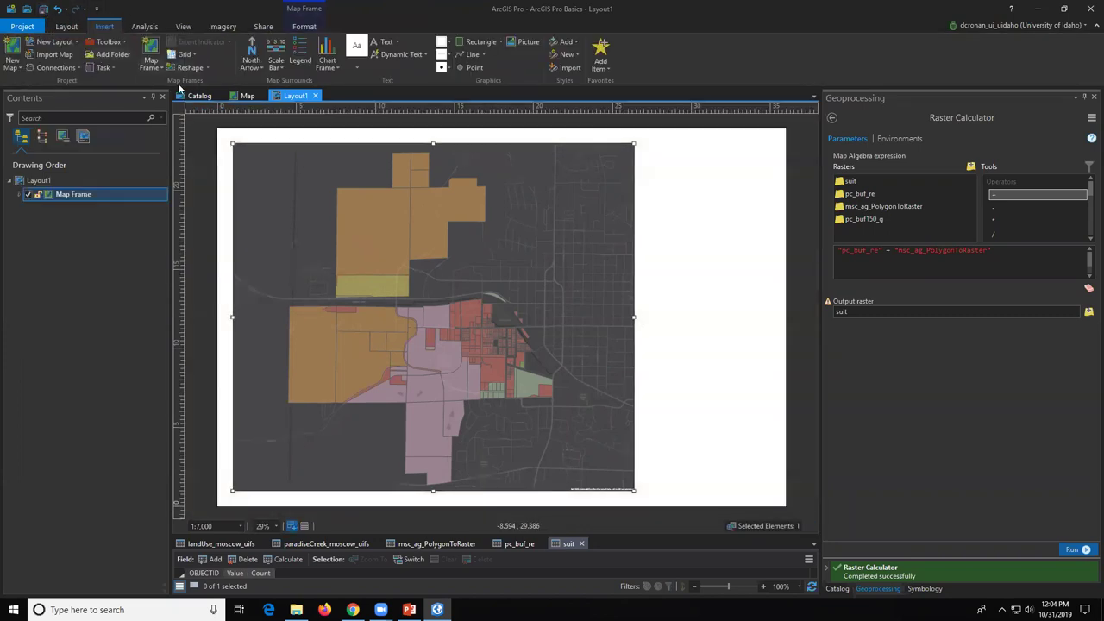
Step: Insert a north arrow and place it in the blank area beside the lower part of the map frame
left_click(69, 27)
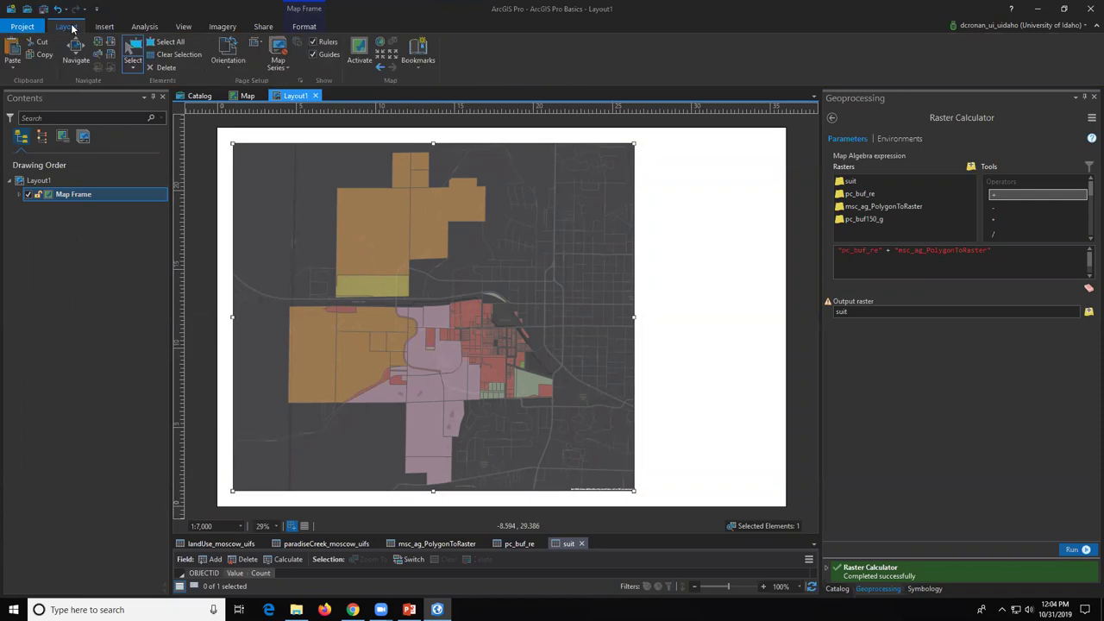
left_click(102, 28)
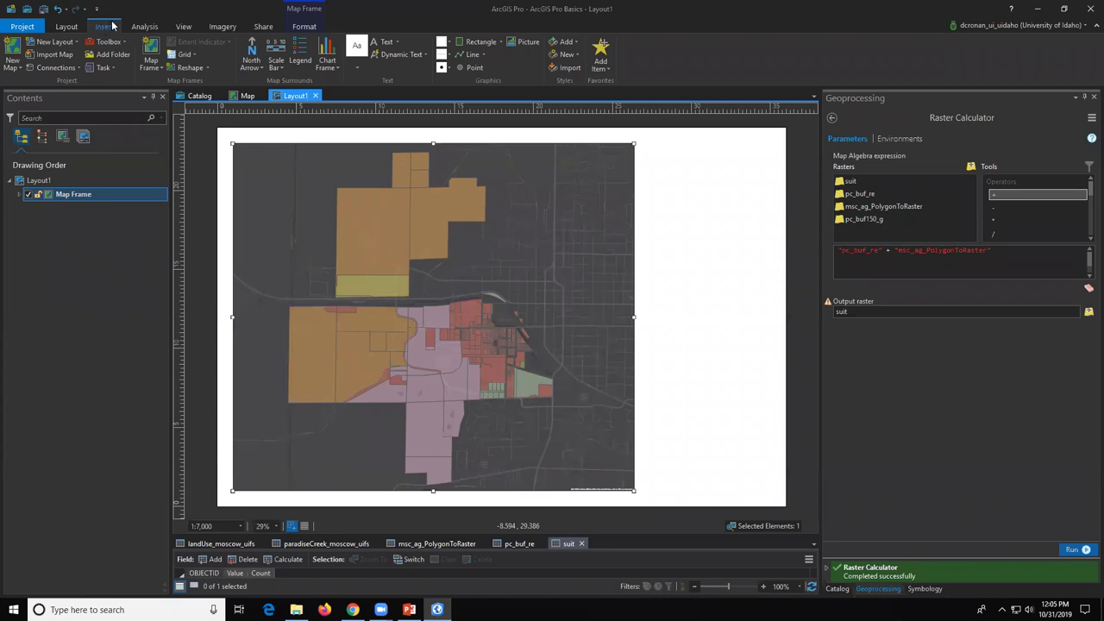
left_click(256, 48)
left_click(252, 45)
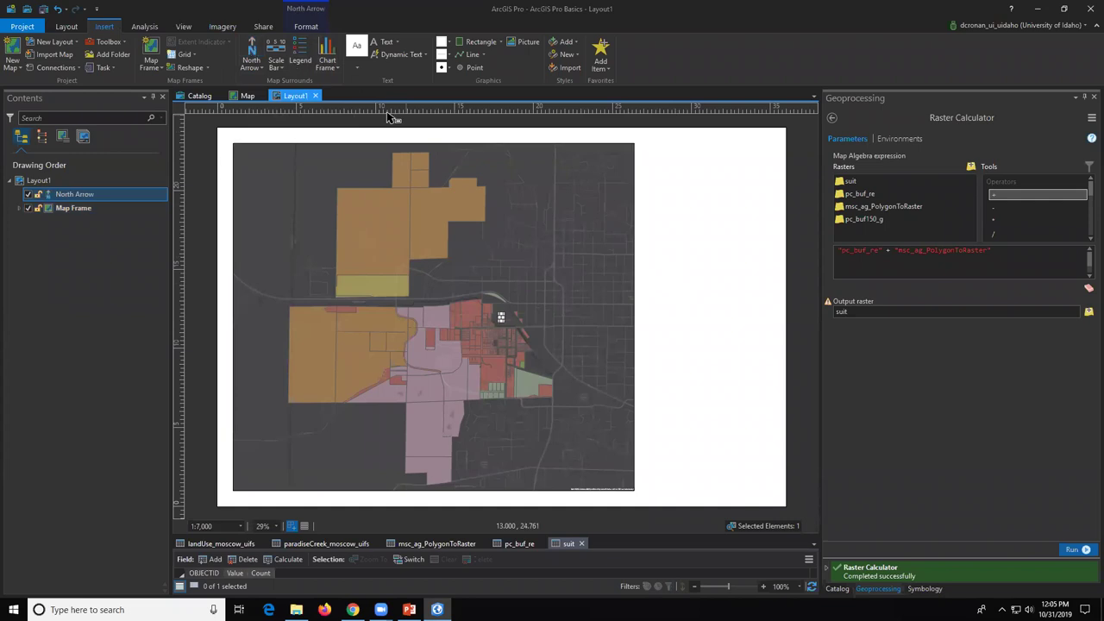
left_click_drag(516, 302, 688, 429)
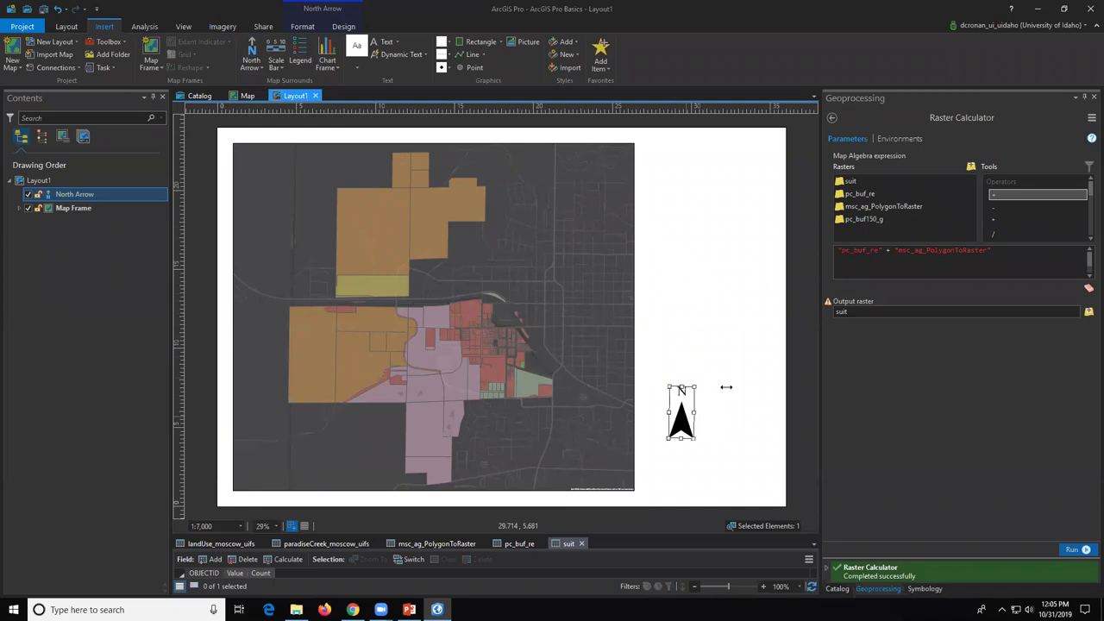
Step: Insert a scale bar in the default style and enlarge its box
left_click(276, 54)
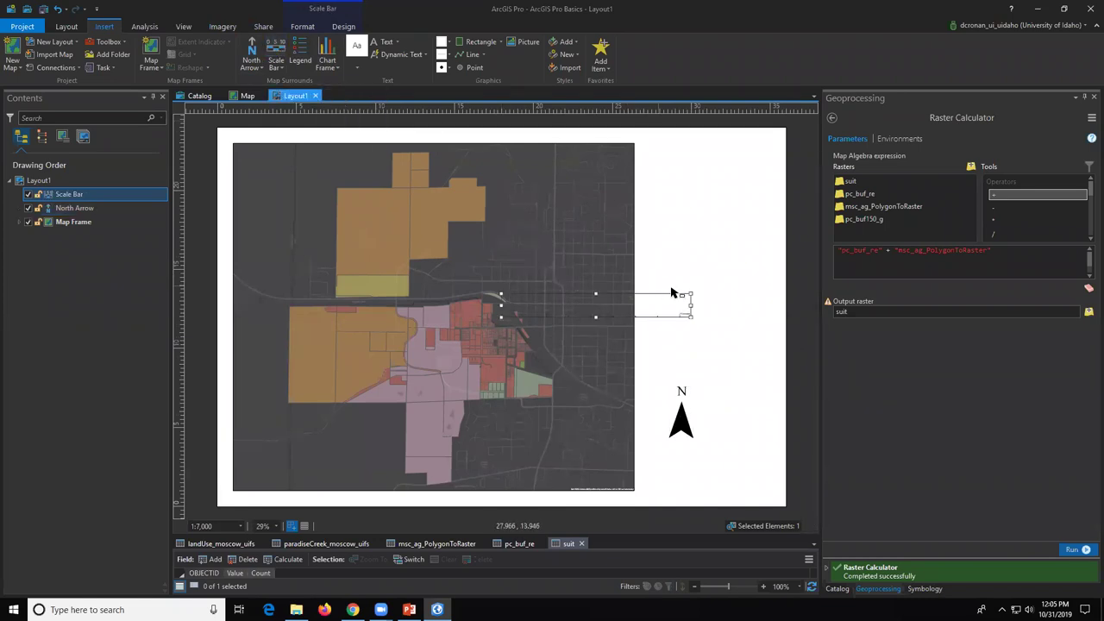
left_click_drag(688, 294, 715, 267)
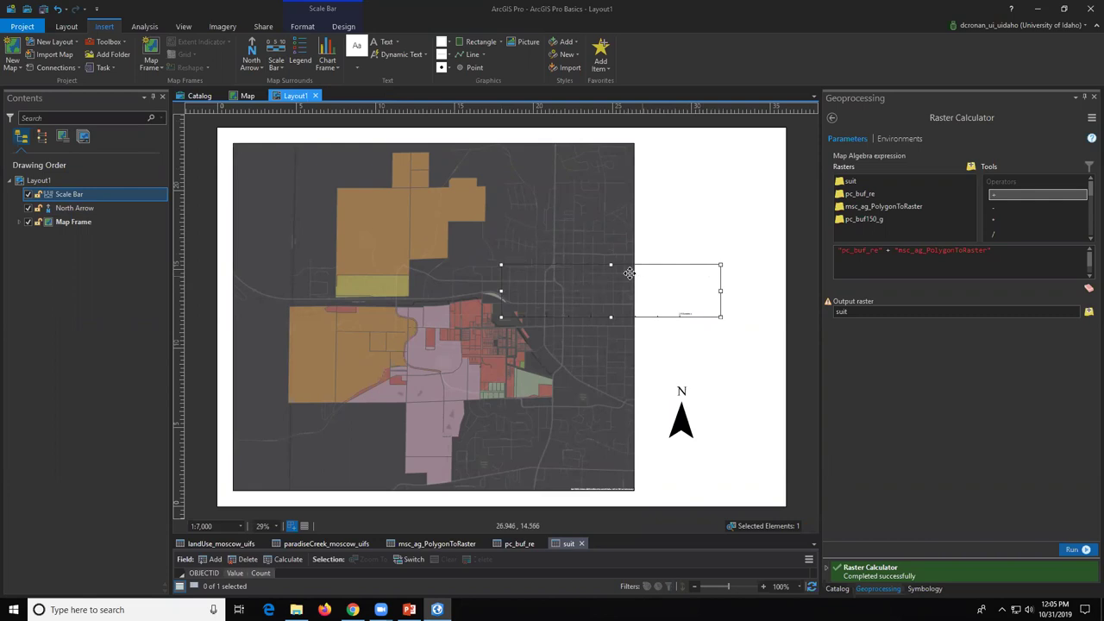
Step: Insert an imperial double alternating scale bar and place it along the page's lower edge below the north arrow
left_click(278, 68)
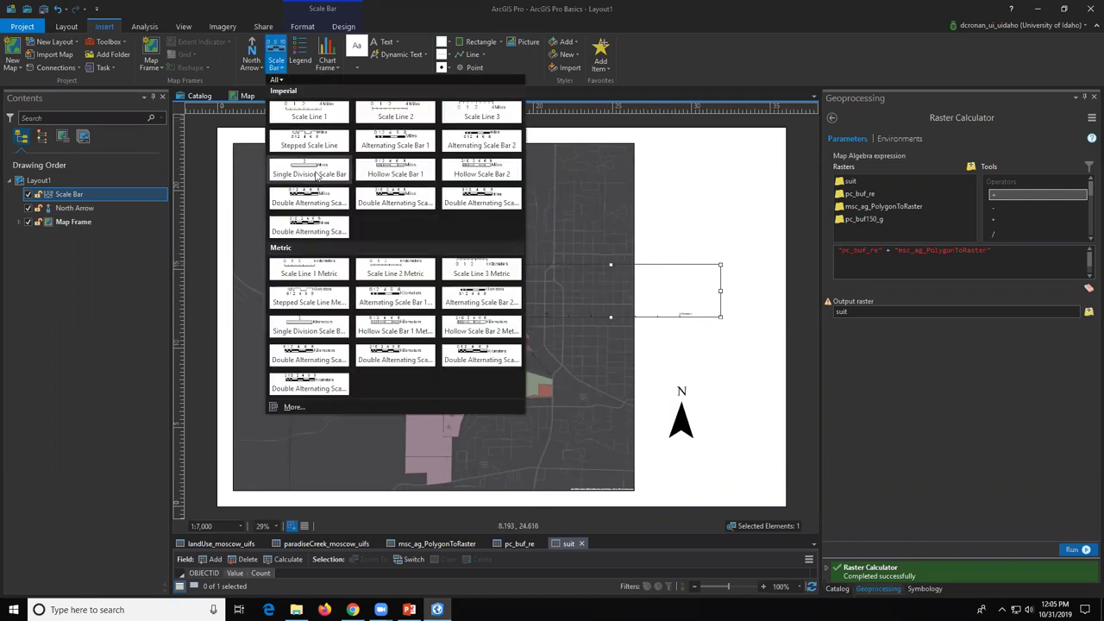
left_click(315, 202)
left_click(502, 295)
left_click_drag(608, 295, 657, 477)
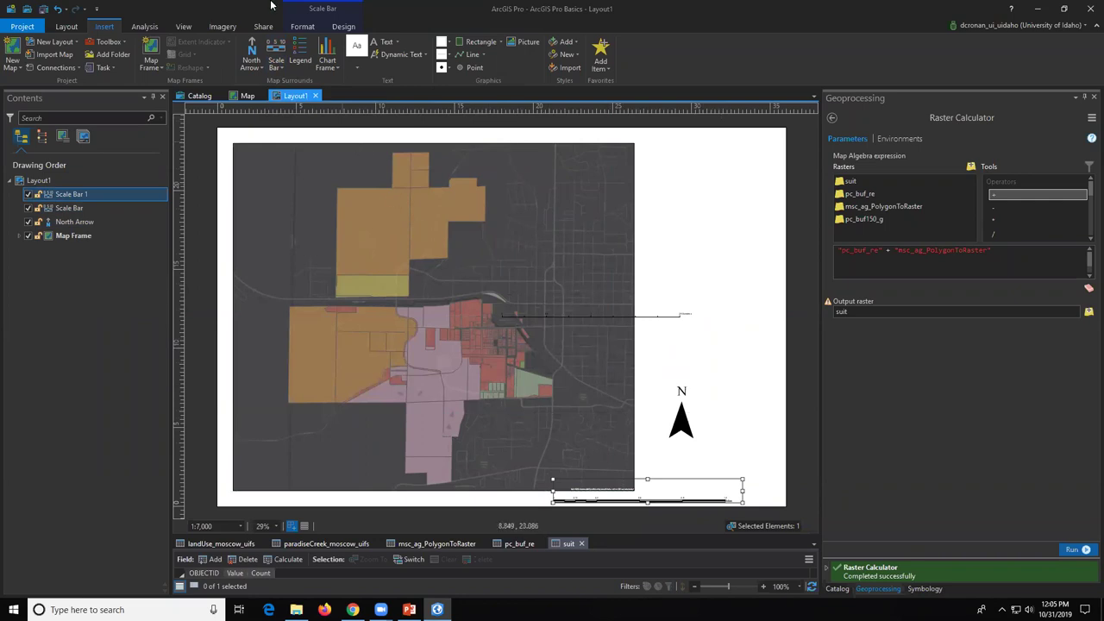
Step: Add a legend about 6 inches wide in the blank area above the north arrow and delete the first scale bar
left_click(297, 49)
left_click_drag(648, 194, 743, 298)
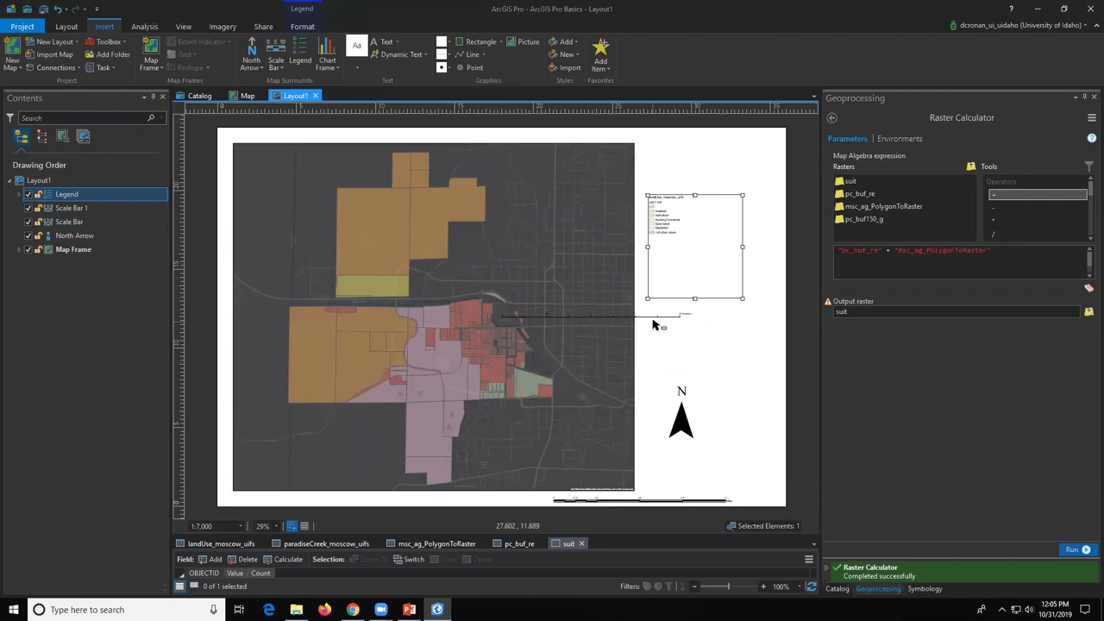
left_click(653, 316)
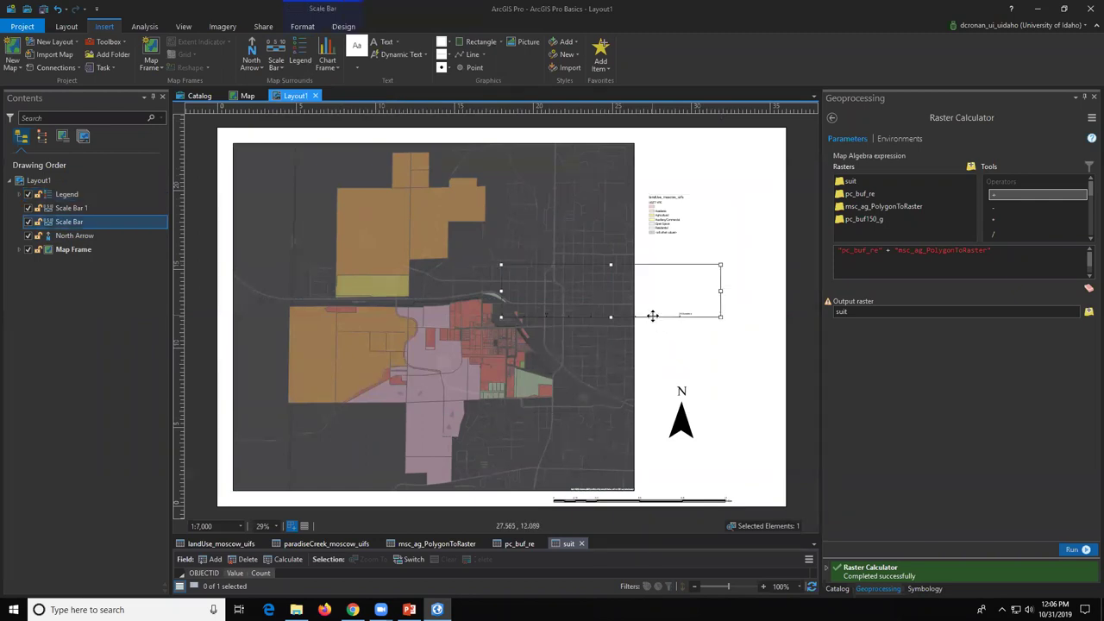
key("Delete")
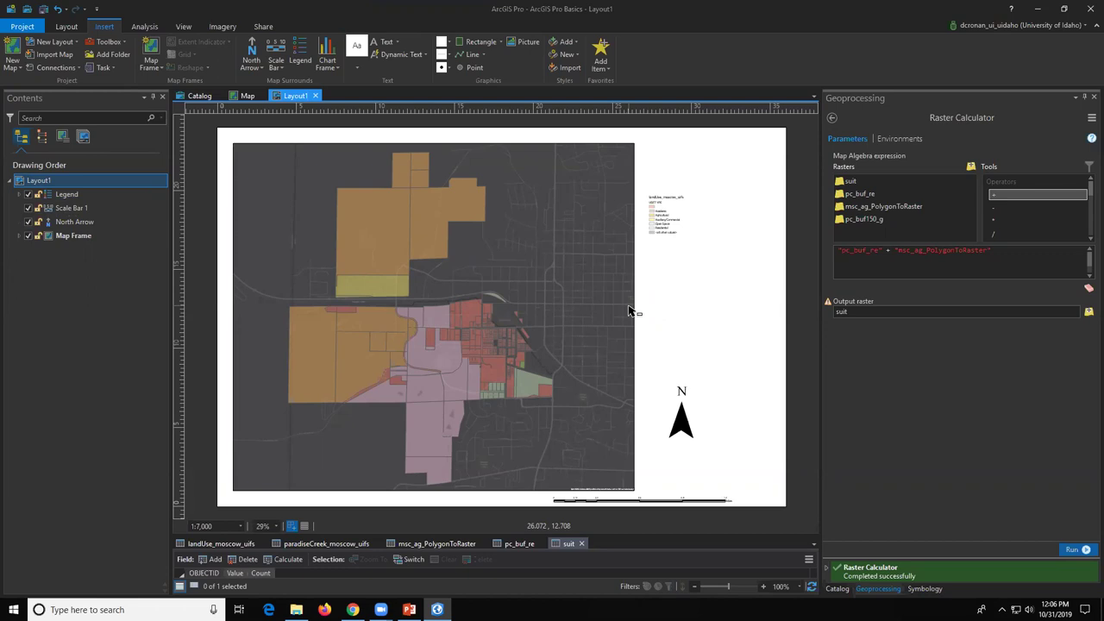
Step: Prepare a PDF export of the layout at 300 DPI and cancel it
left_click(260, 27)
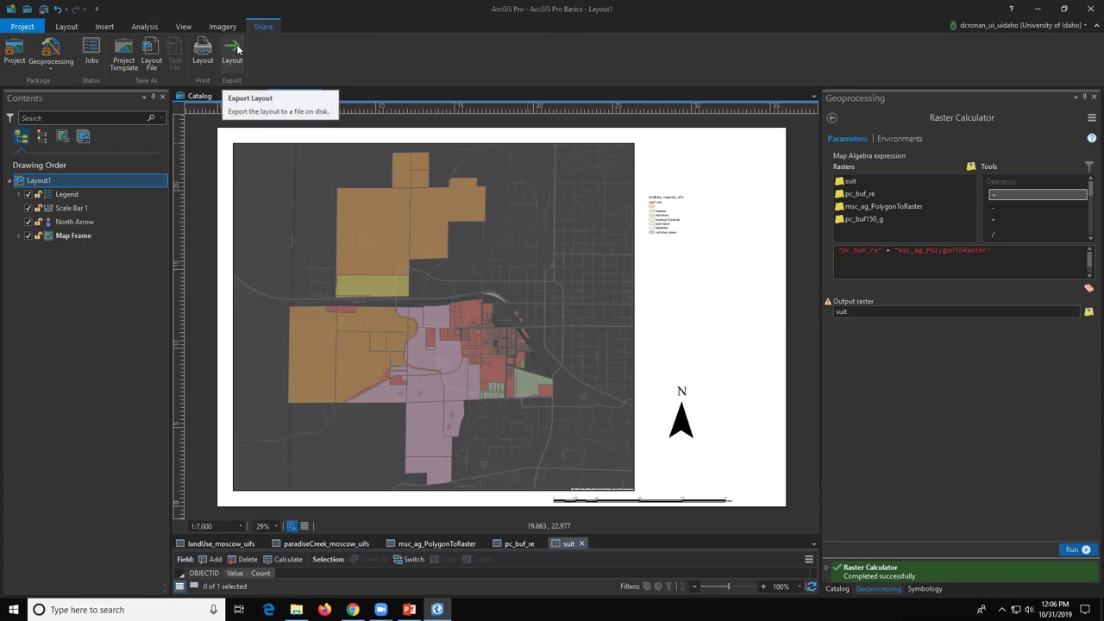
left_click(238, 50)
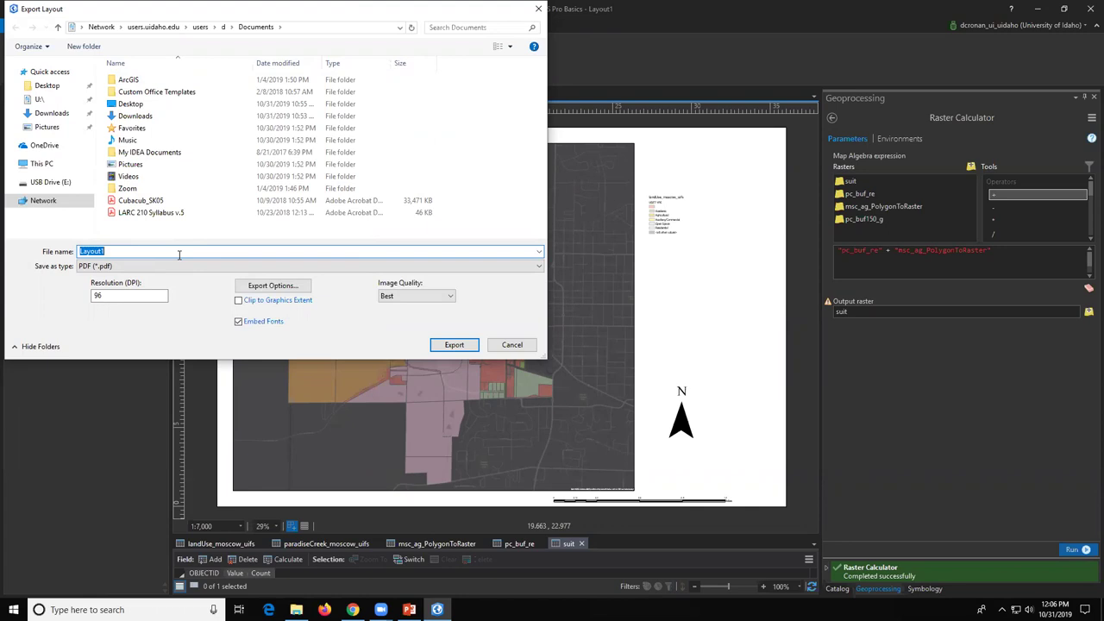
left_click(104, 296)
double_click(105, 296)
type("300")
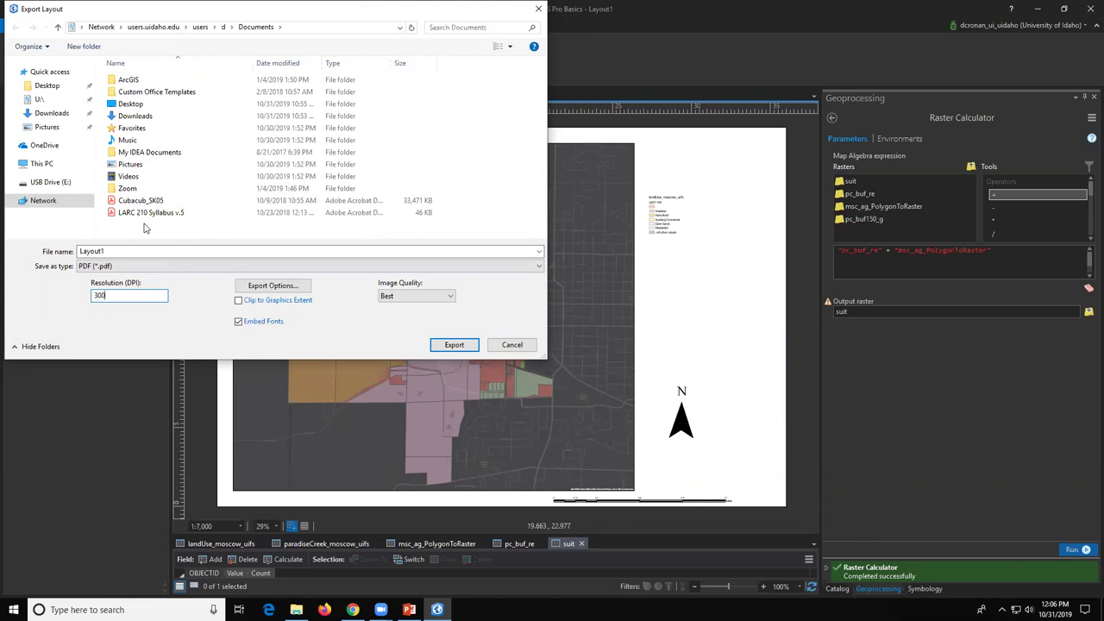
left_click(512, 345)
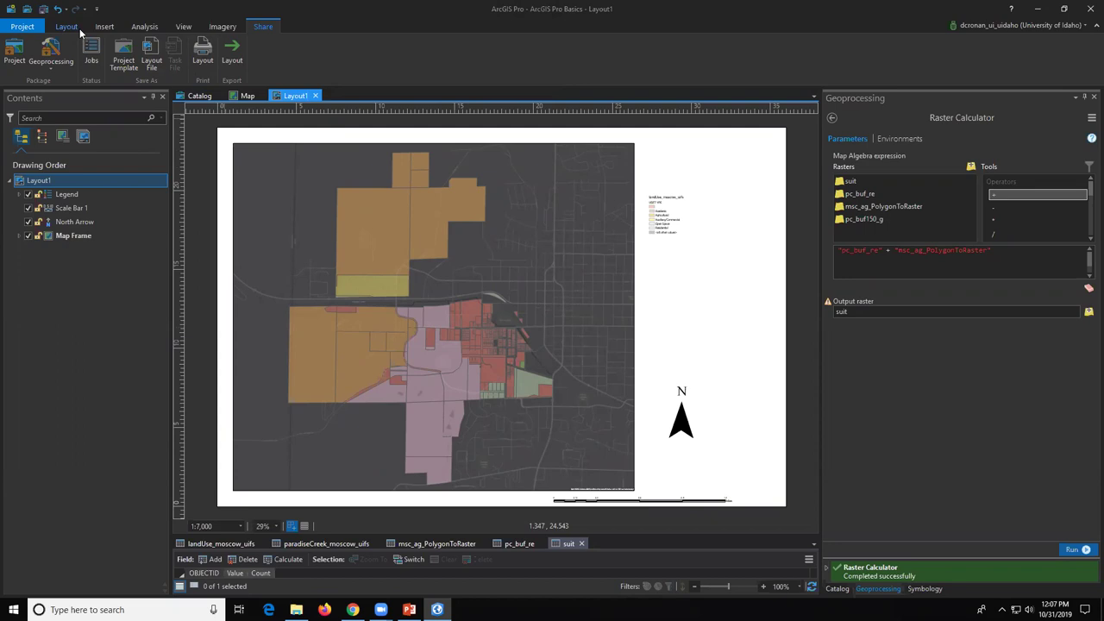
Step: Switch to the Map view and search the portal's Living Atlas for "green infrastructure"
left_click(247, 96)
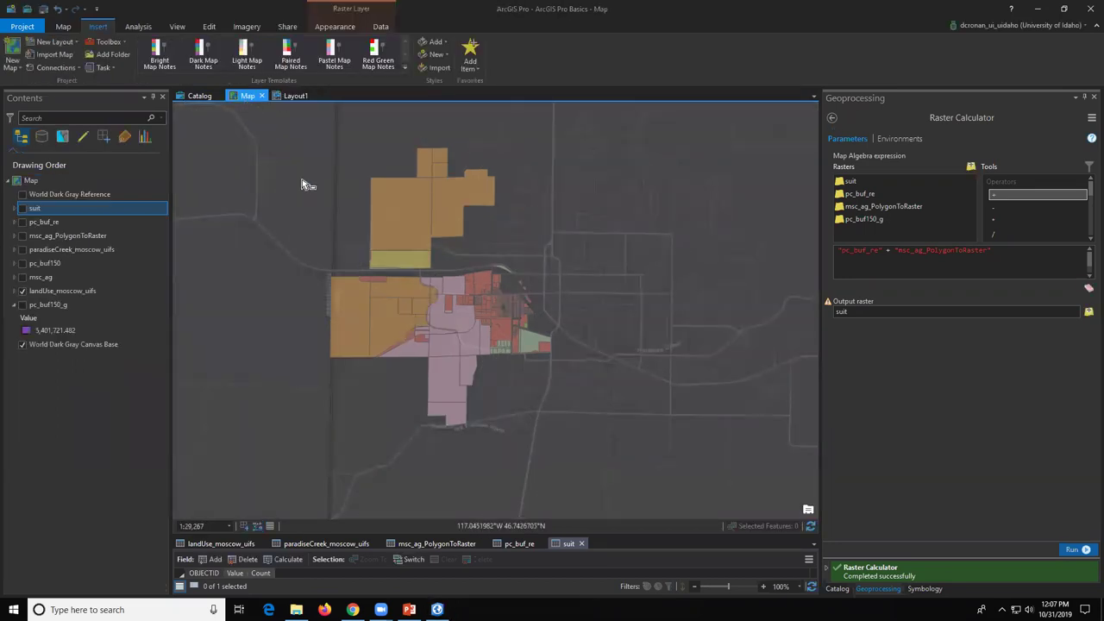
scroll(302, 179, "down", 3)
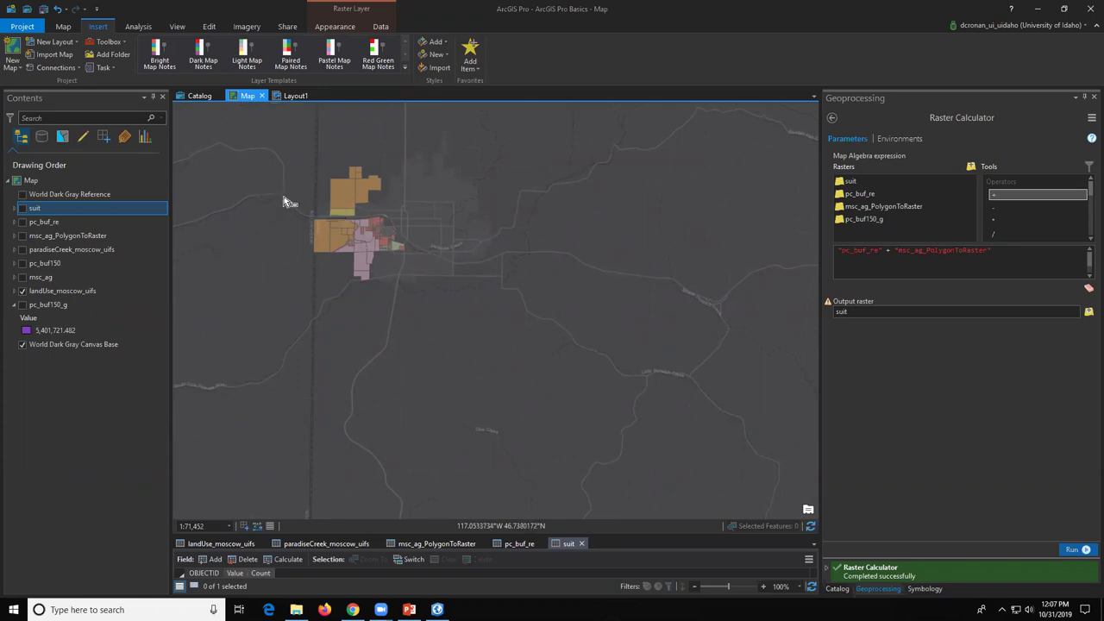
left_click(61, 28)
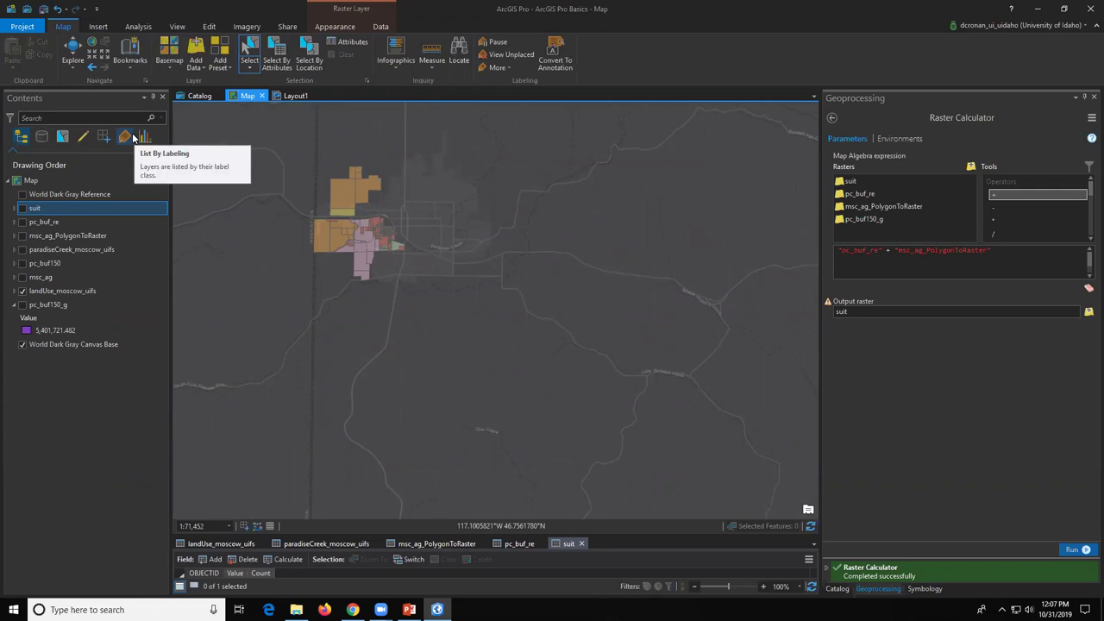
left_click(838, 589)
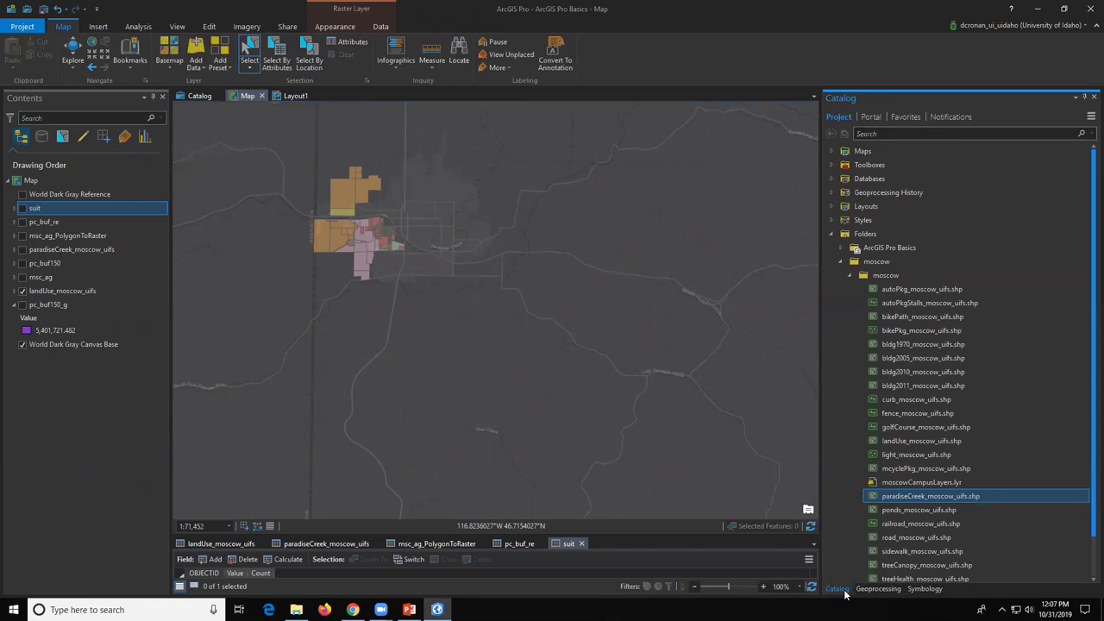
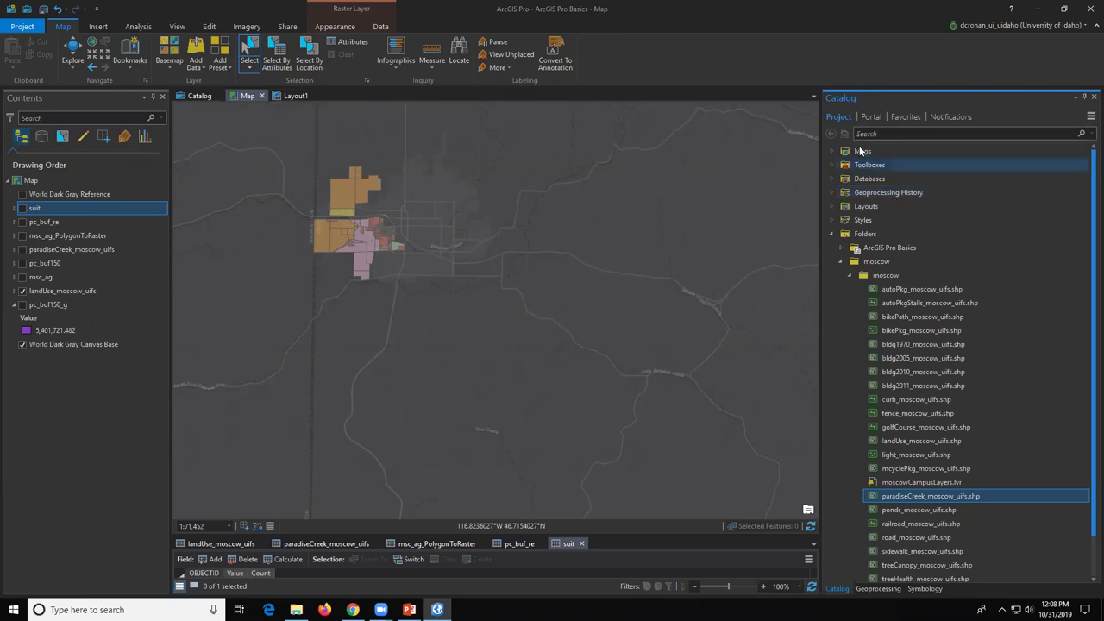
left_click(871, 116)
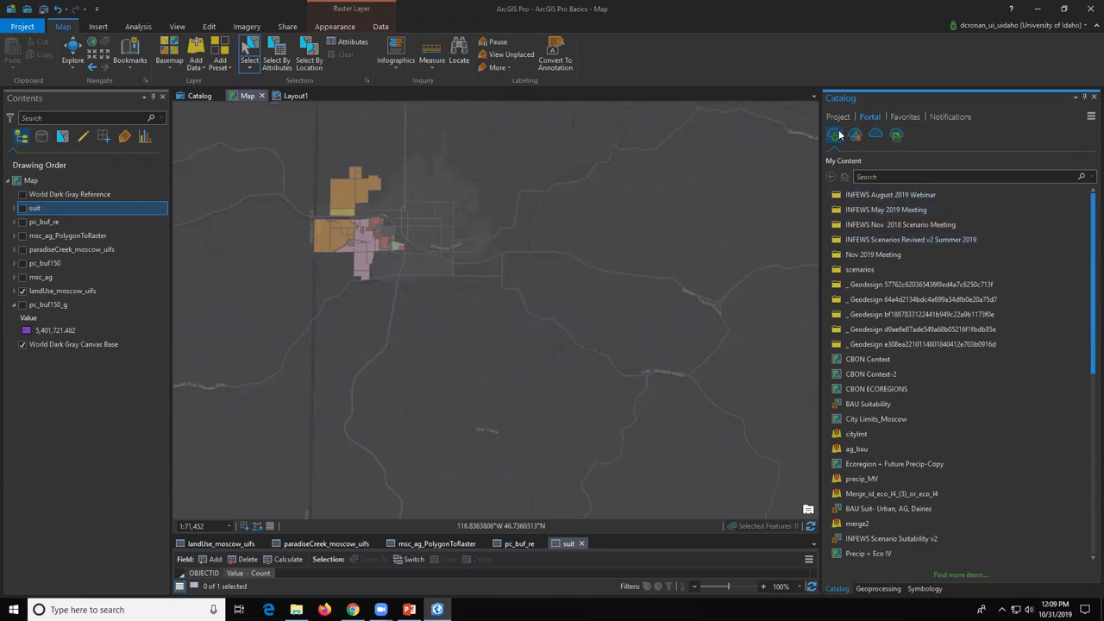
left_click(895, 136)
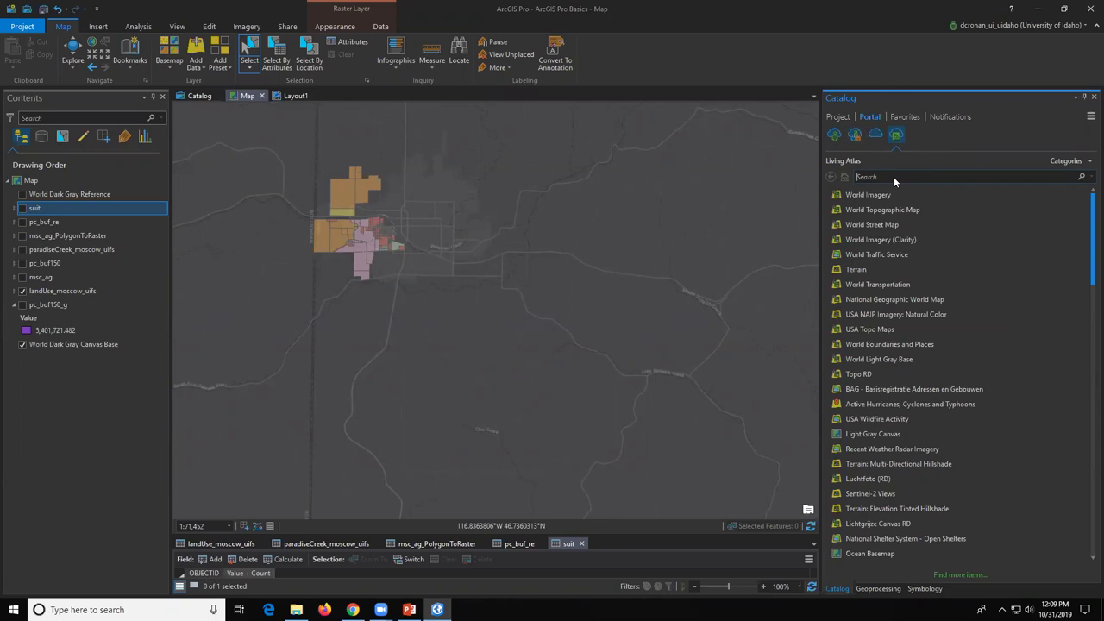
left_click(893, 176)
type("green infrastructure")
key("Return")
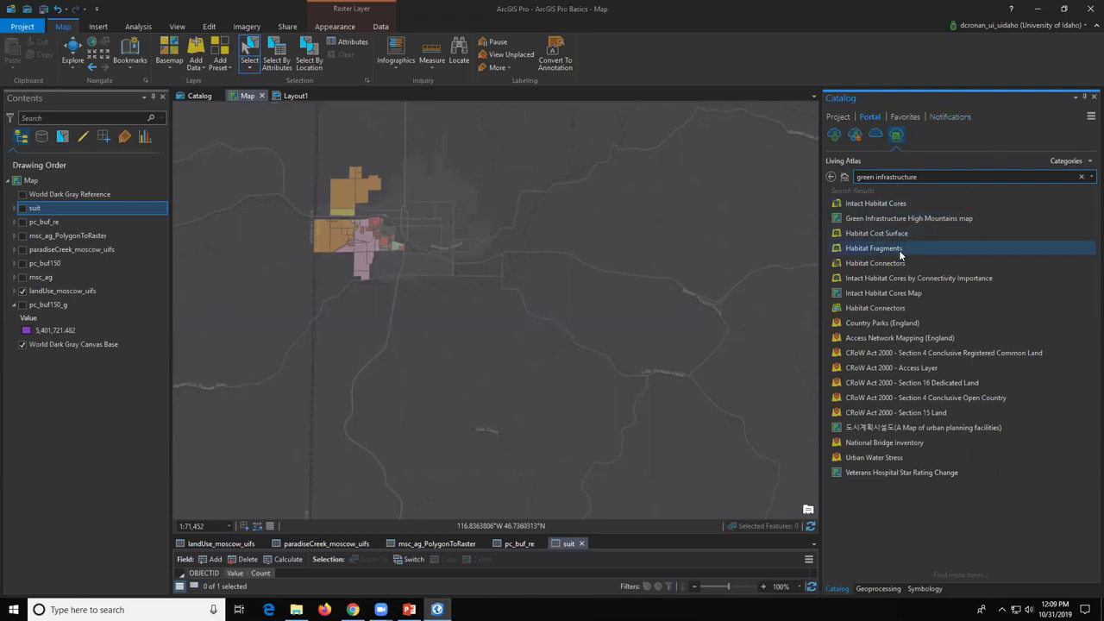
Step: Add the Habitat Fragments imagery layer from the Living Atlas to the current map
mouse_move(894, 250)
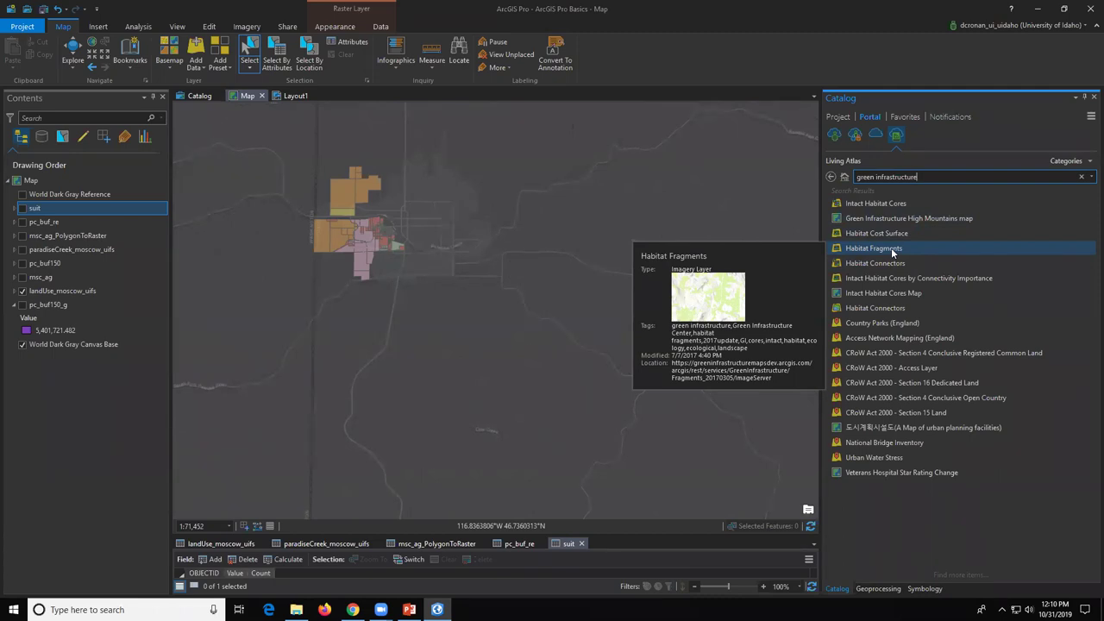
right_click(891, 247)
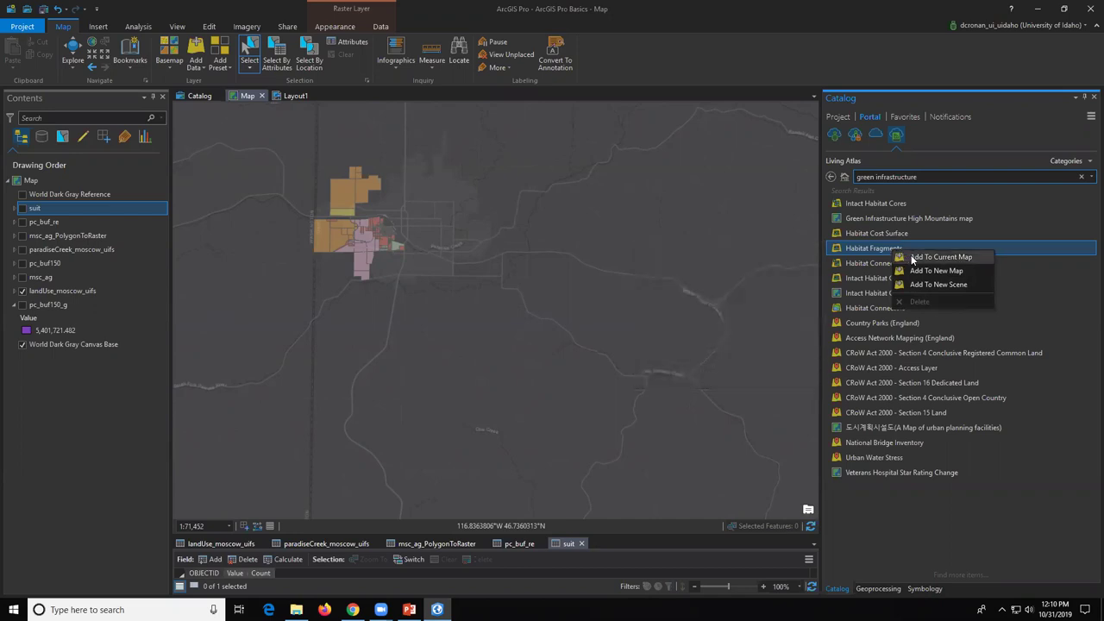
left_click(914, 257)
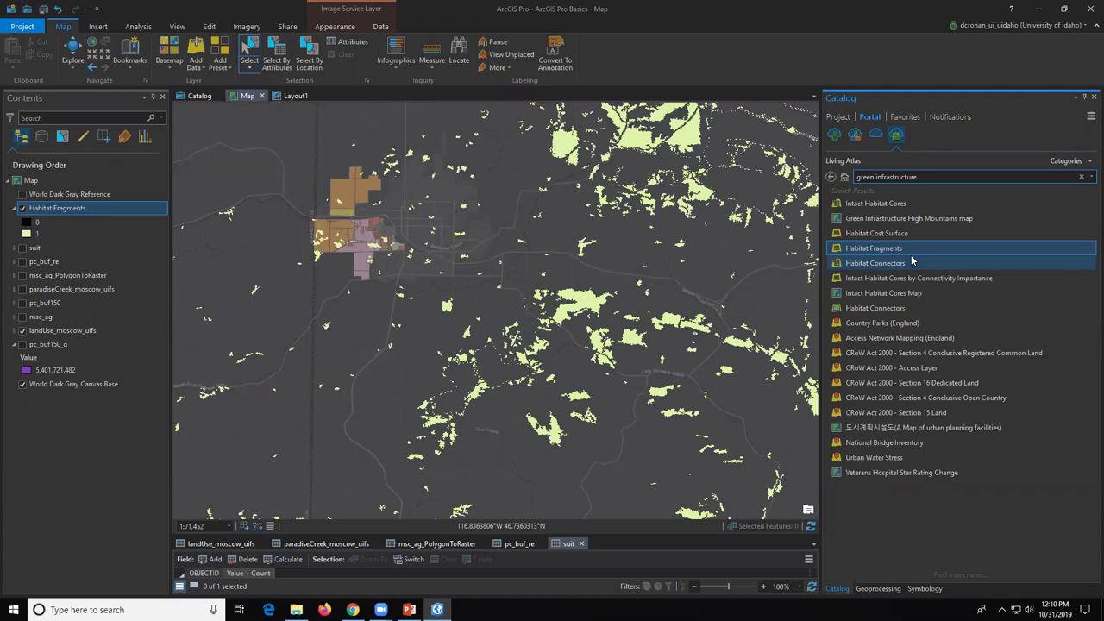
Step: Examine the Habitat Fragments coverage around Moscow, across the surrounding region and at national scale
scroll(454, 315, "up", 1)
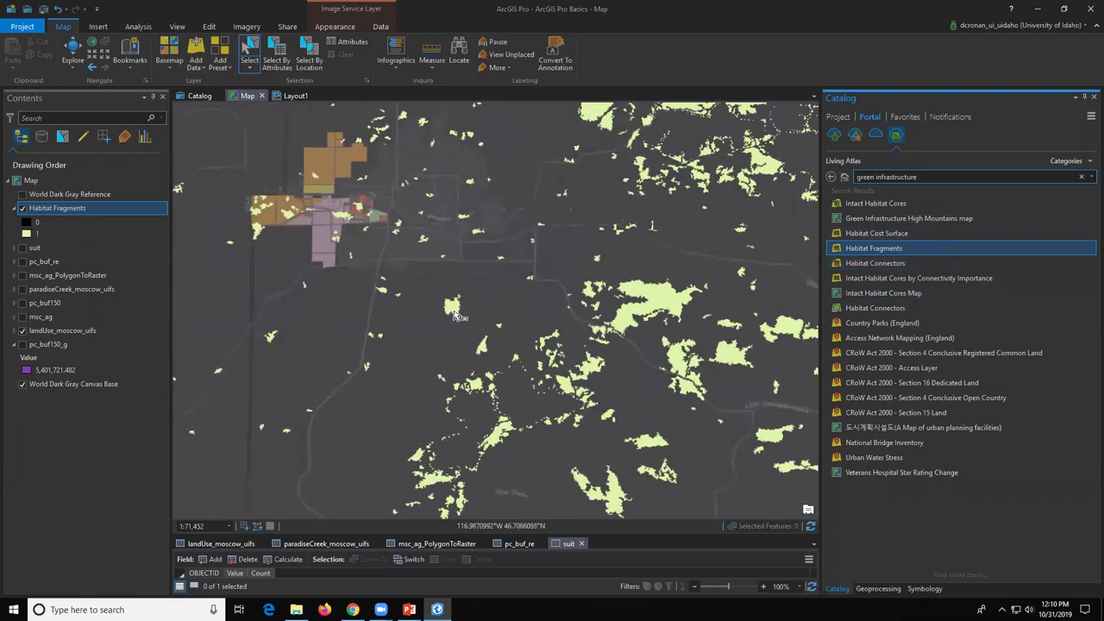
scroll(454, 315, "up", 3)
scroll(469, 312, "down", 2)
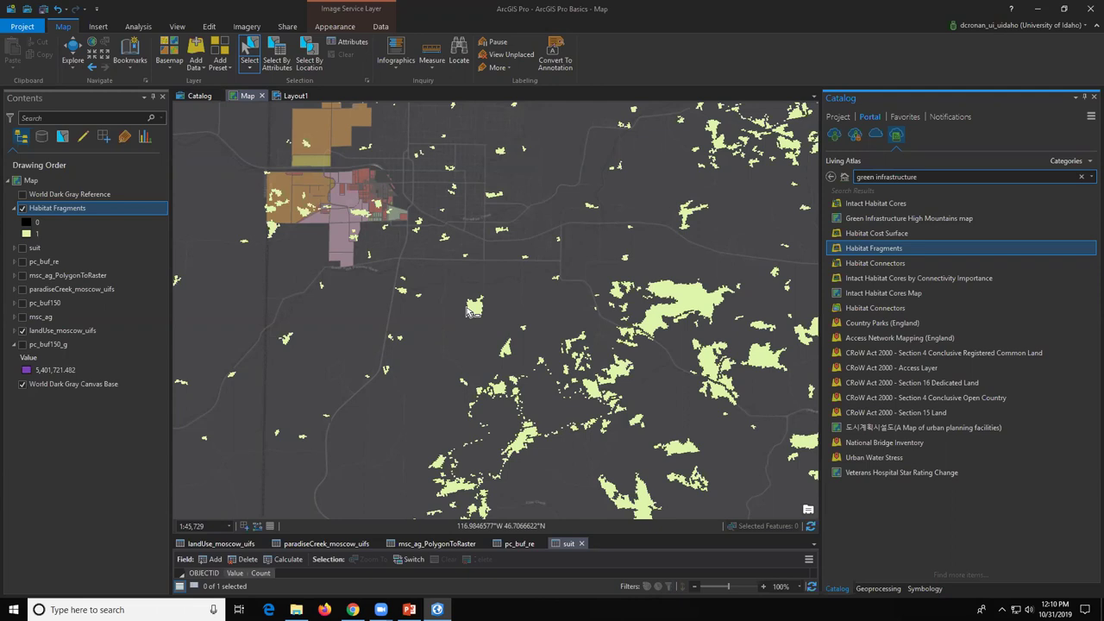
scroll(449, 285, "down", 4)
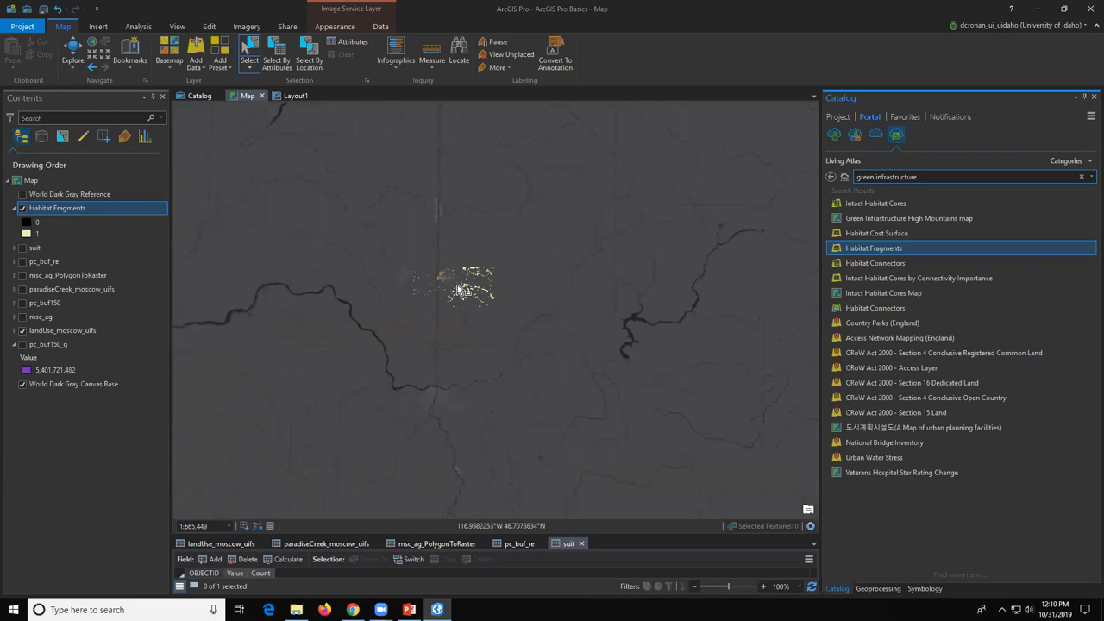
scroll(462, 290, "down", 2)
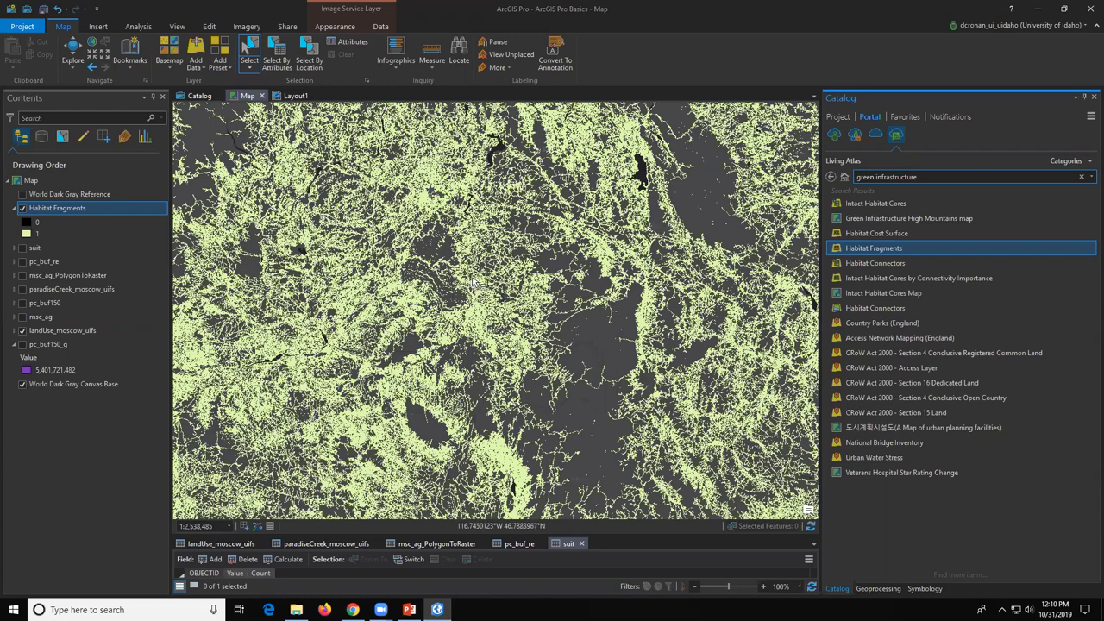
scroll(473, 282, "down", 2)
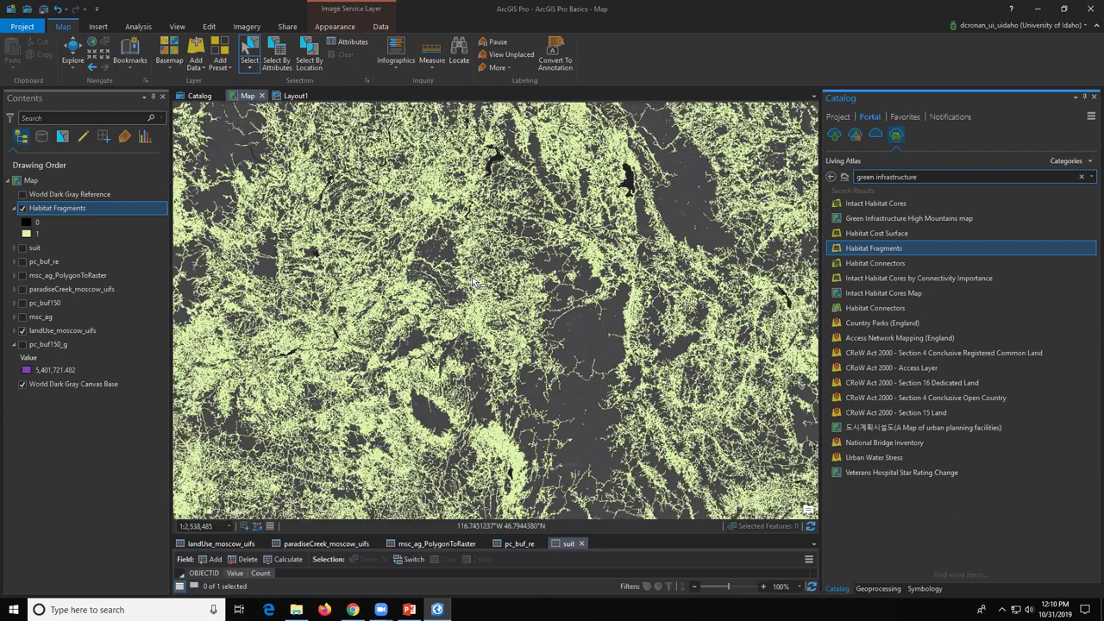
scroll(474, 275, "down", 4)
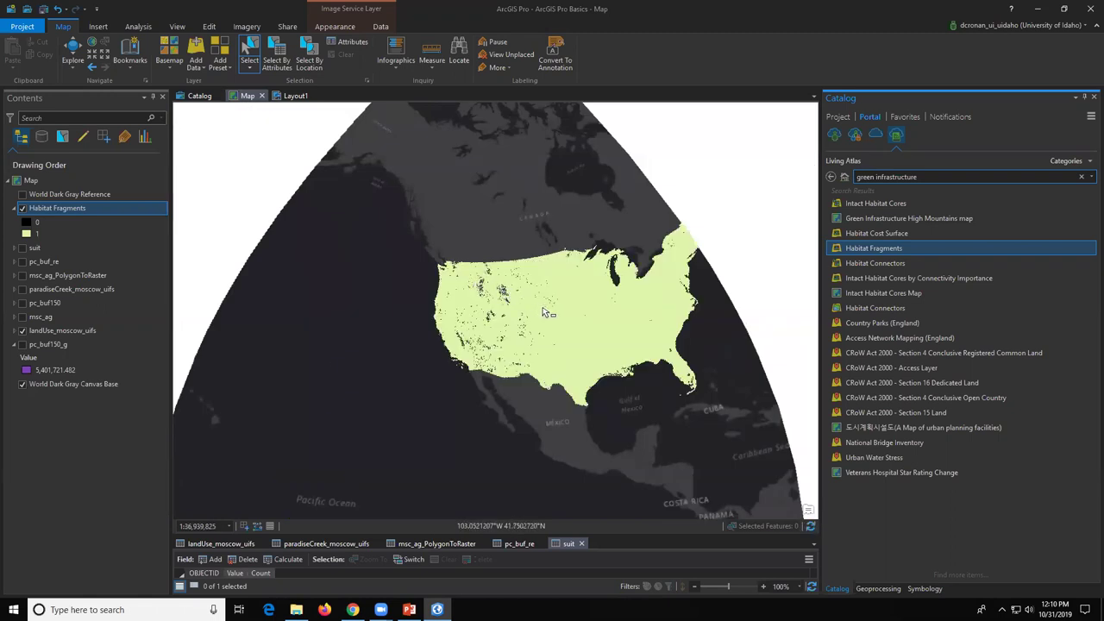
scroll(505, 291, "up", 3)
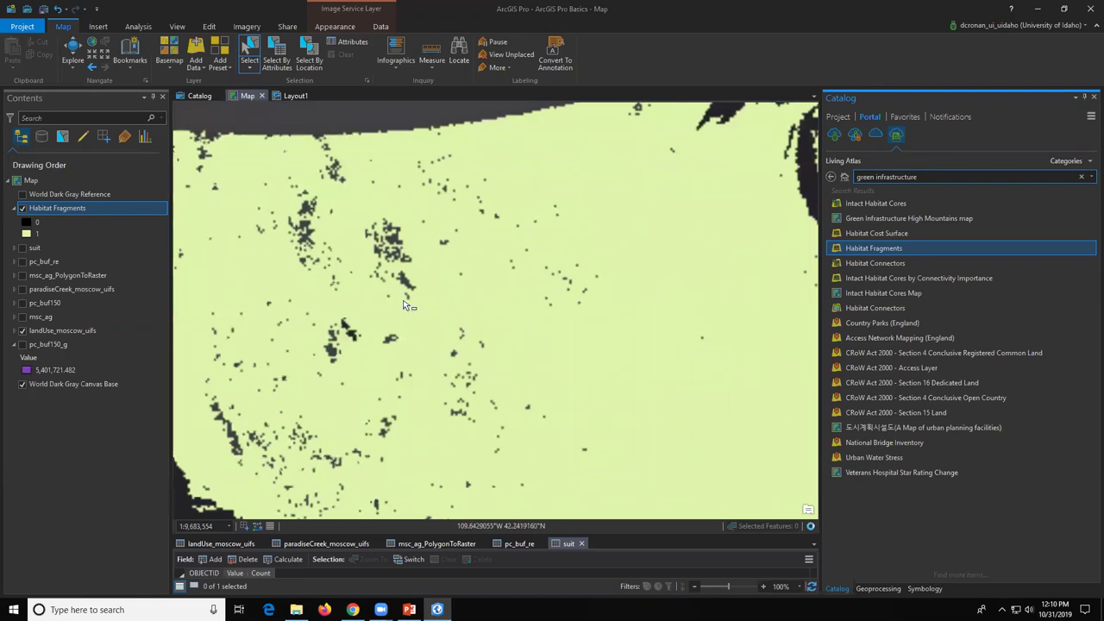
scroll(327, 266, "up", 3)
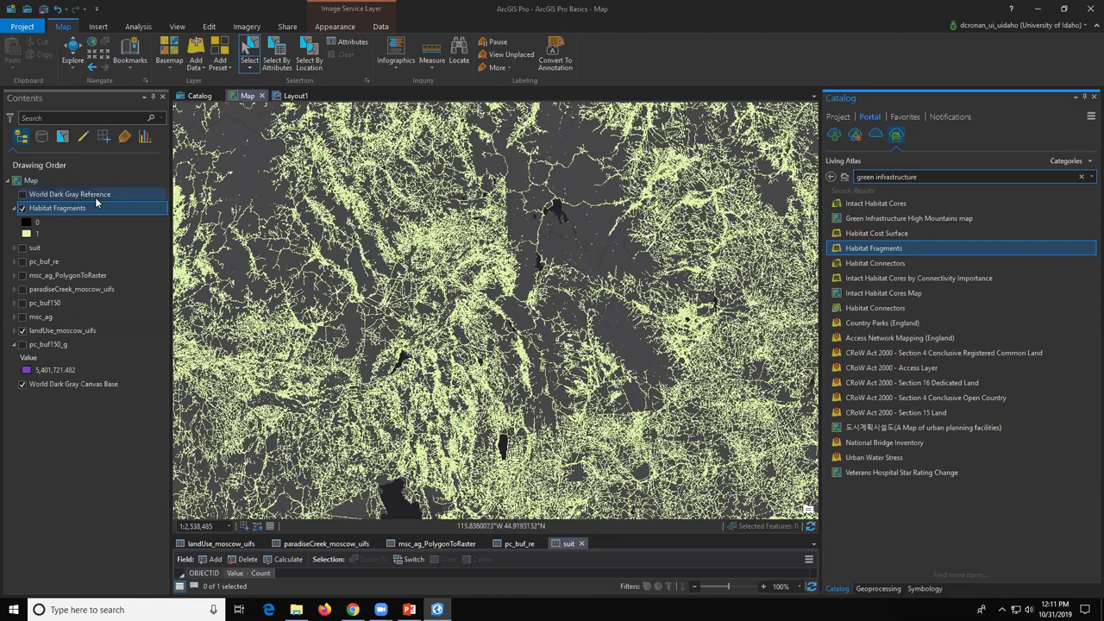
Step: Turn off the Habitat Fragments layer and move landUse_moscow_uifs to the top of the drawing order
left_click(23, 209)
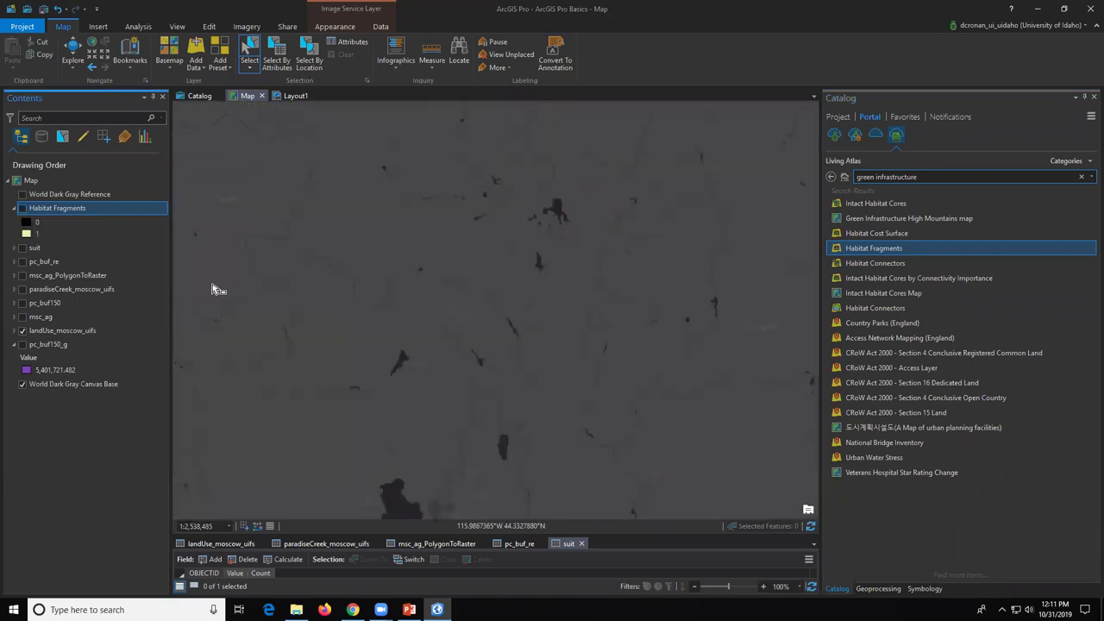
scroll(302, 324, "down", 2)
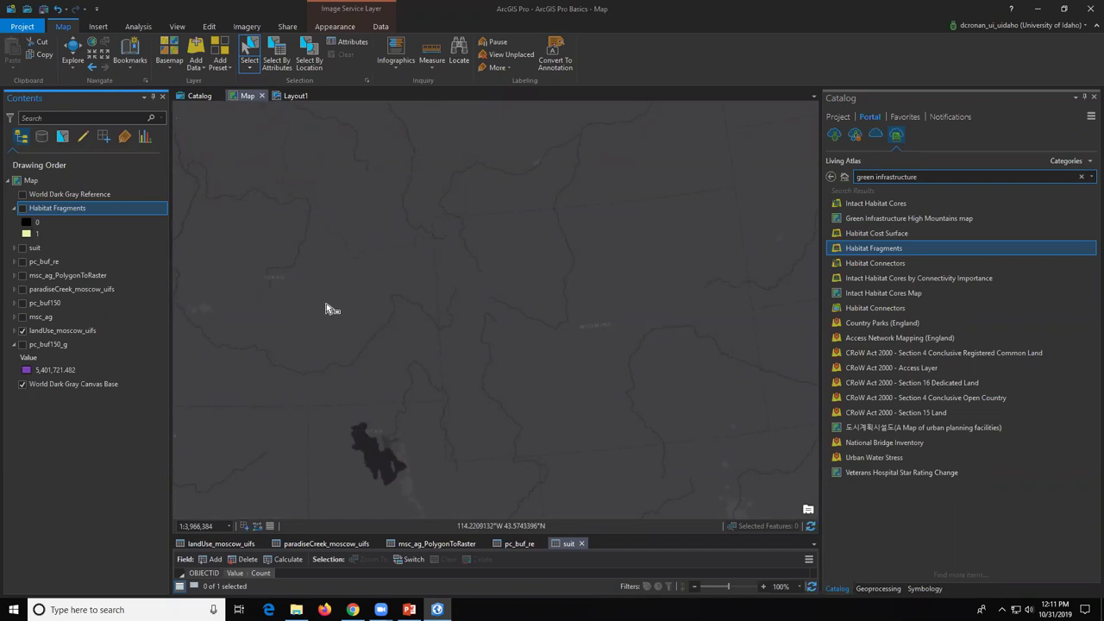
left_click_drag(312, 240, 334, 256)
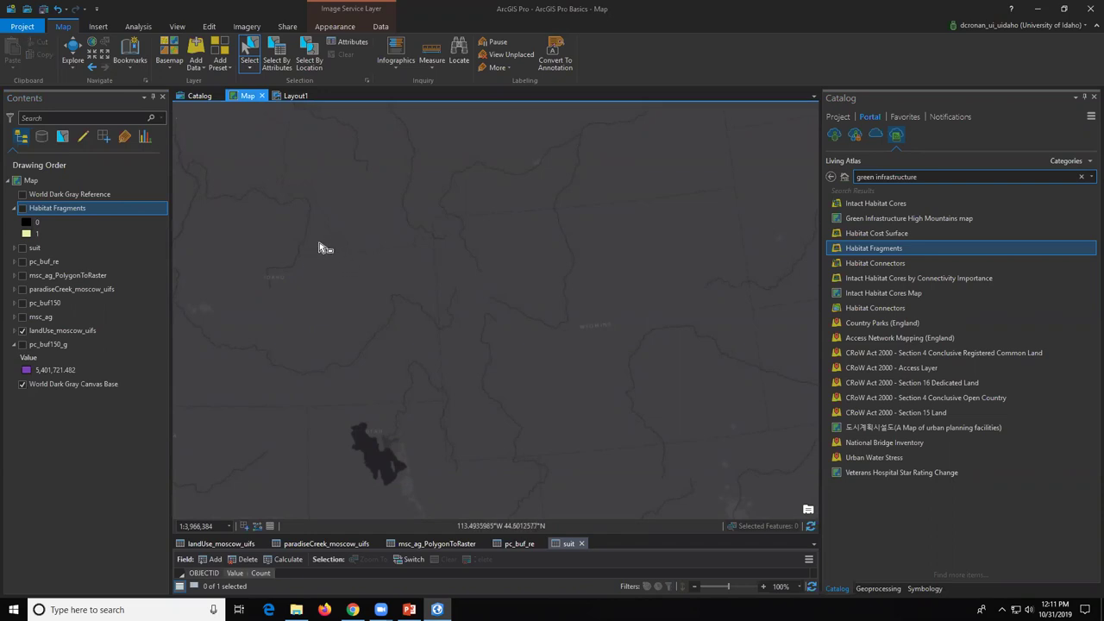
scroll(333, 250, "up", 5)
scroll(342, 224, "up", 3)
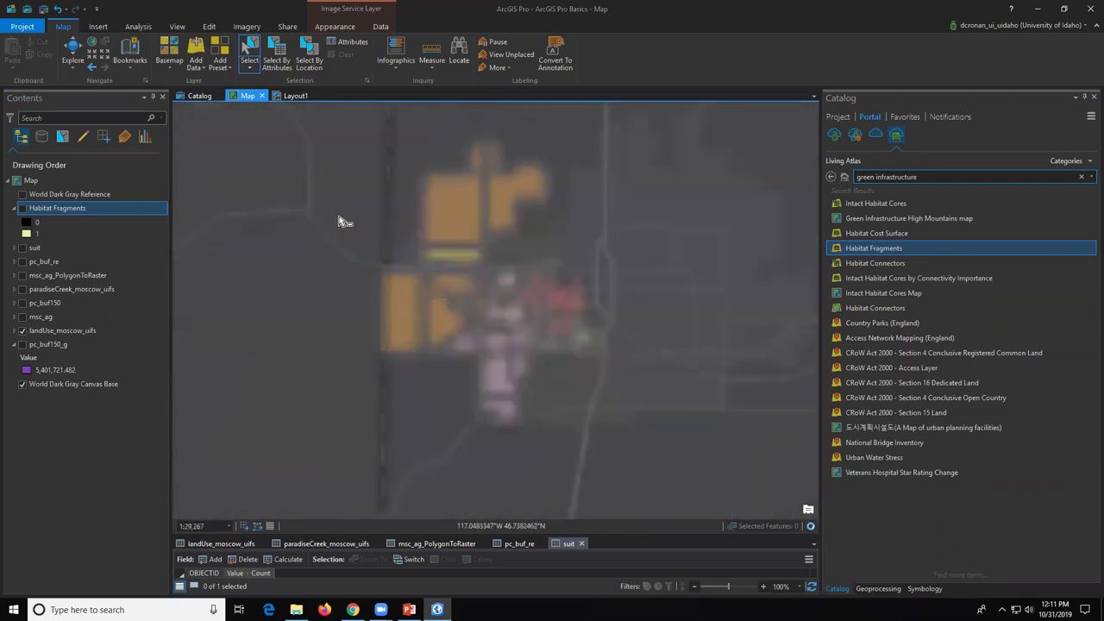
left_click_drag(340, 230, 357, 267)
left_click(57, 331)
left_click_drag(58, 322, 65, 194)
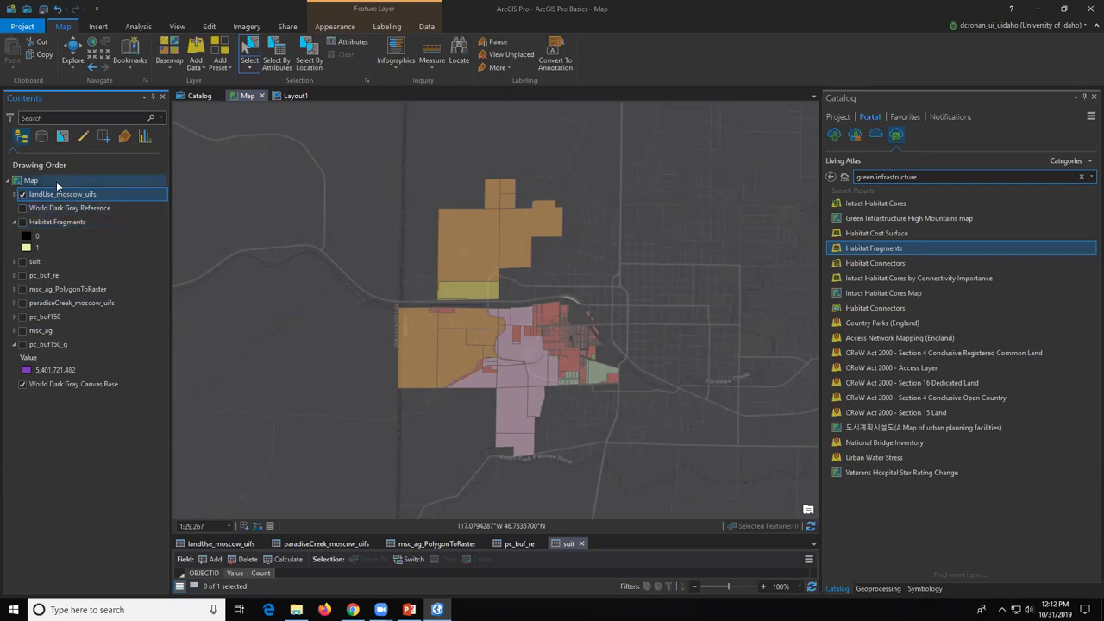
Step: Convert the 2D map with the Moscow land use layer into a 3D scene
left_click(97, 26)
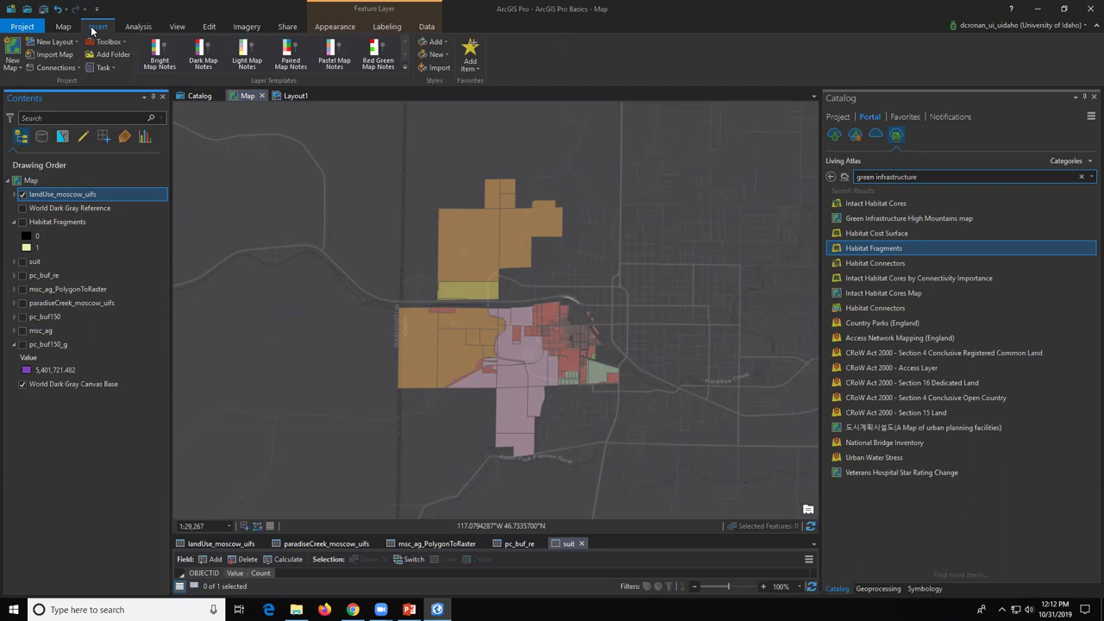
left_click(67, 28)
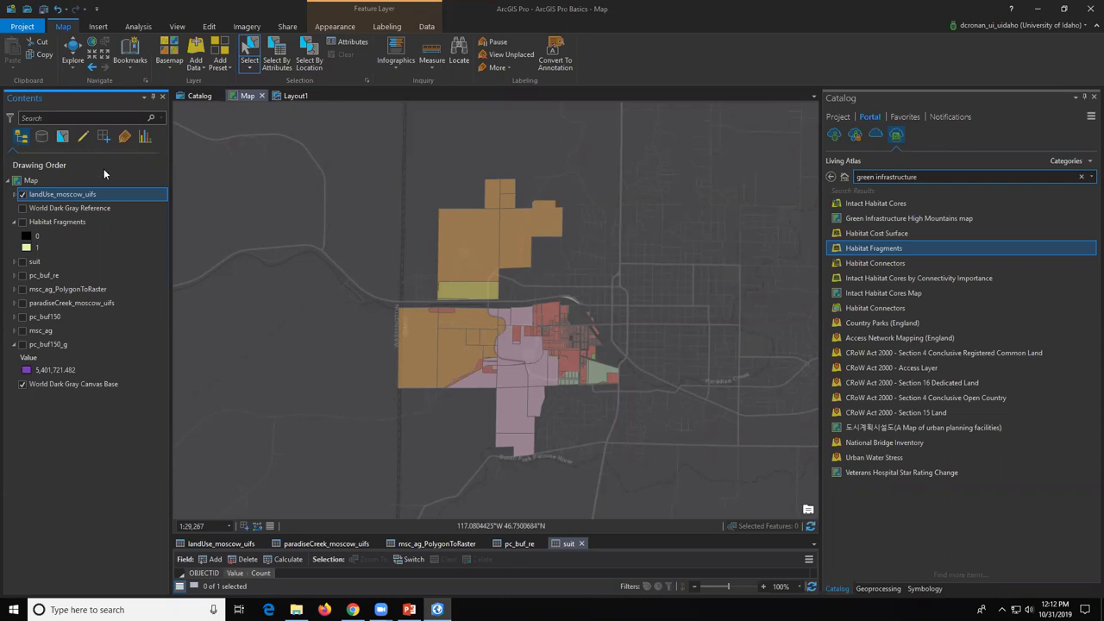
left_click(177, 26)
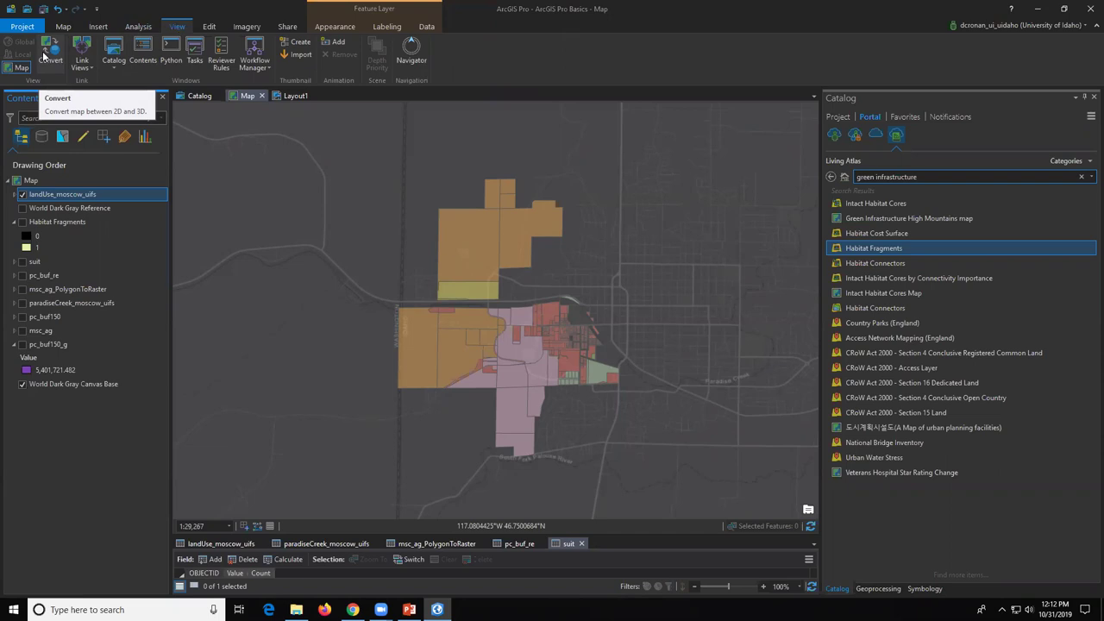
left_click(43, 53)
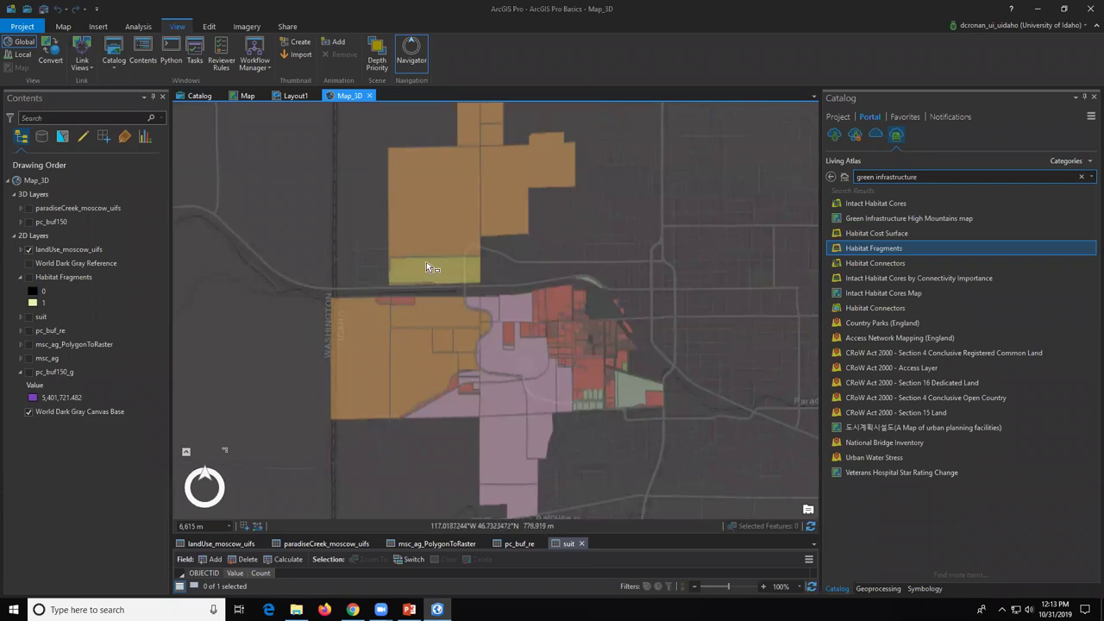
Step: Switch the 3D scene to local view, select one land use parcel and look over the surrounding area
left_click(23, 57)
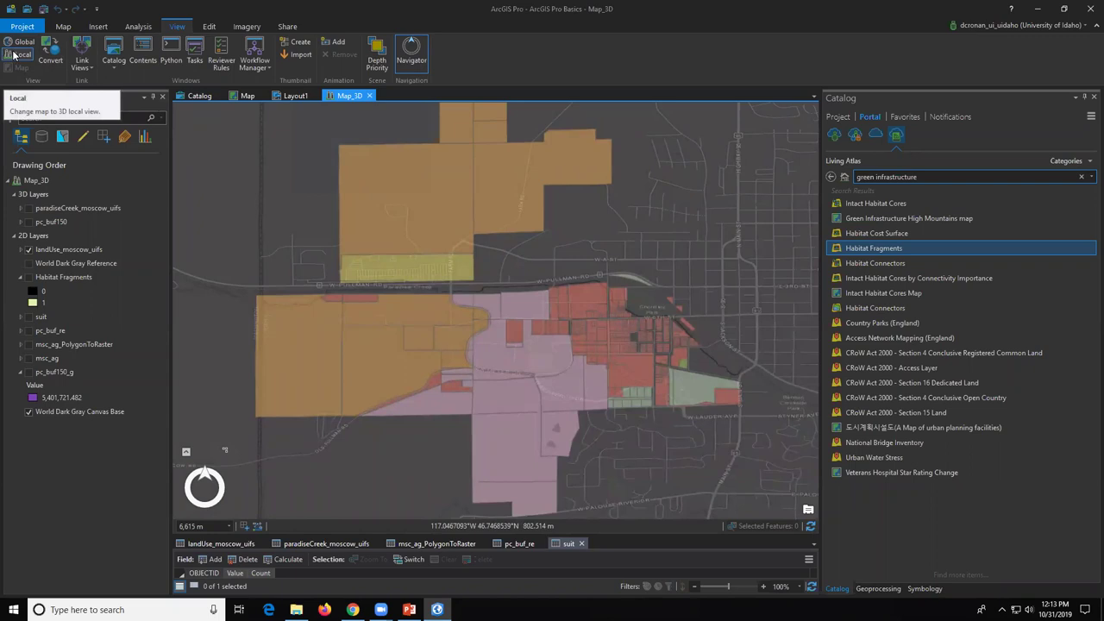
left_click_drag(516, 302, 500, 293)
left_click(499, 291)
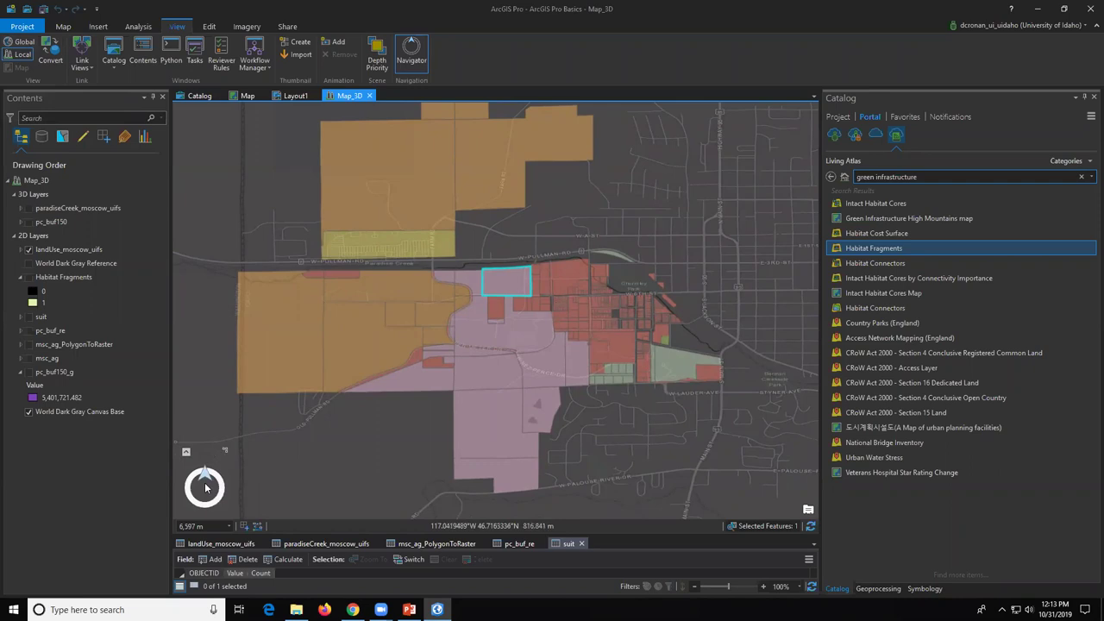
left_click_drag(308, 424, 341, 376)
scroll(345, 366, "down", 2)
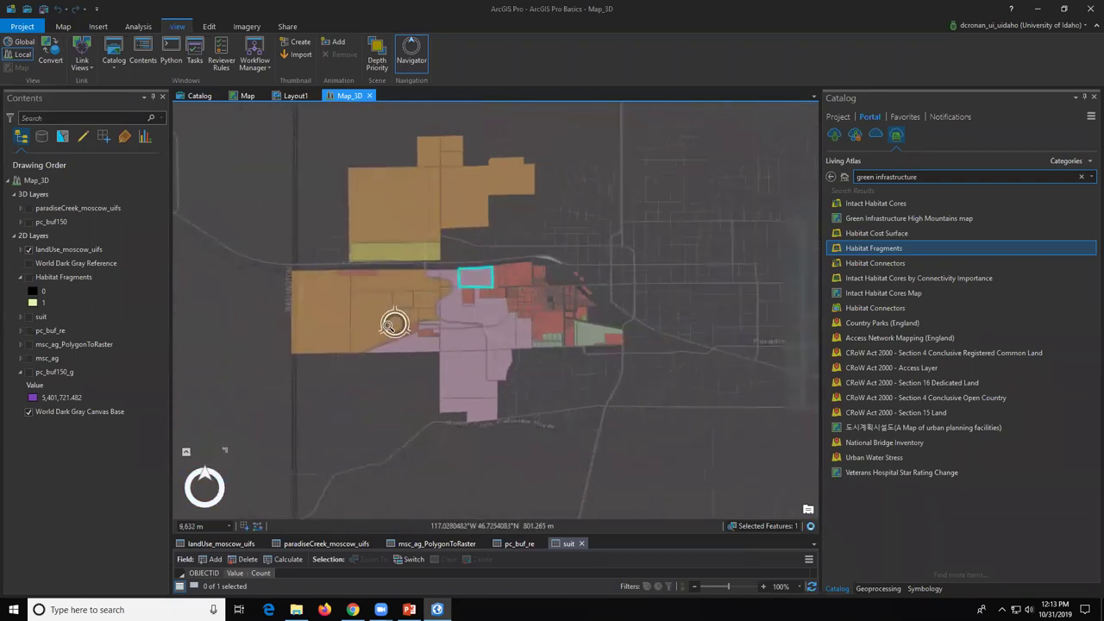
scroll(394, 323, "down", 3)
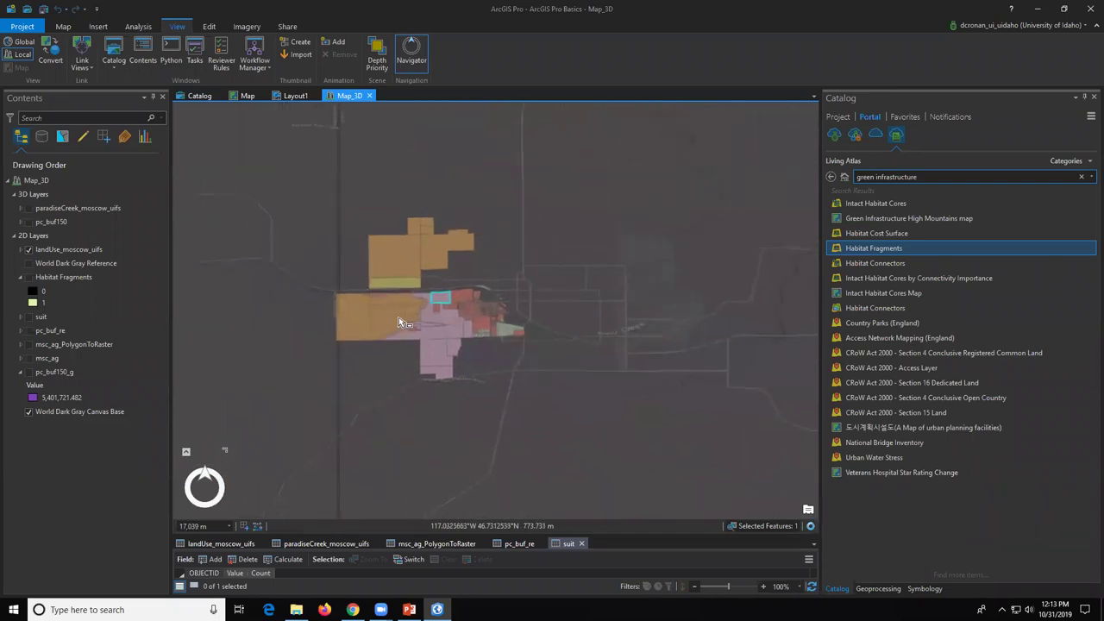
scroll(391, 301, "down", 1)
left_click_drag(382, 308, 437, 331)
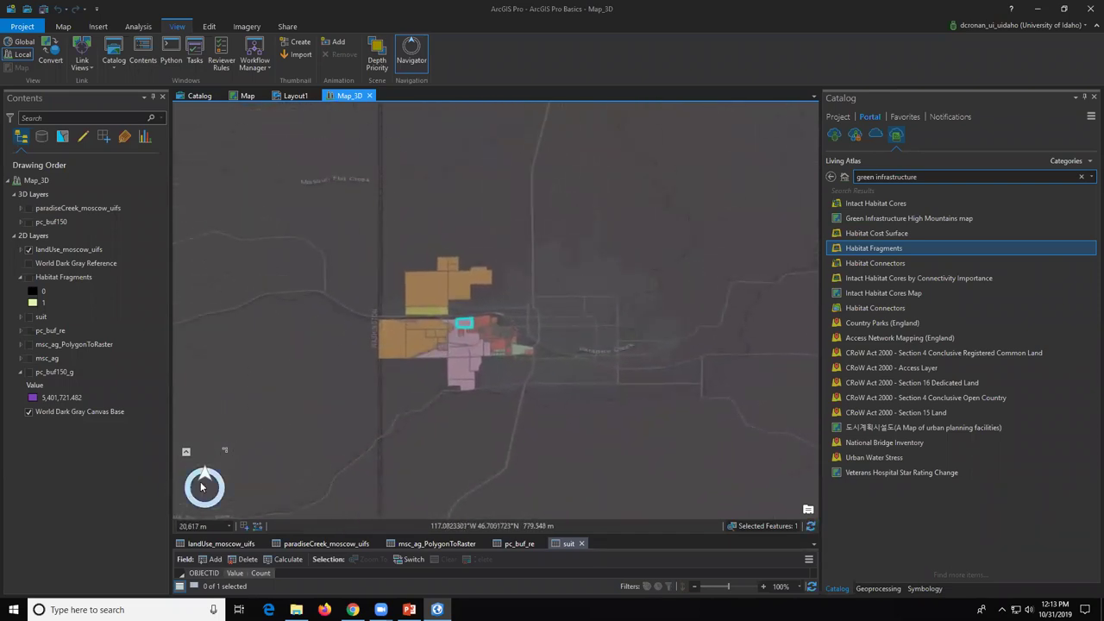
Step: Try the on-screen Navigator in the local scene, hiding and redisplaying it while viewing the land use area
left_click(204, 470)
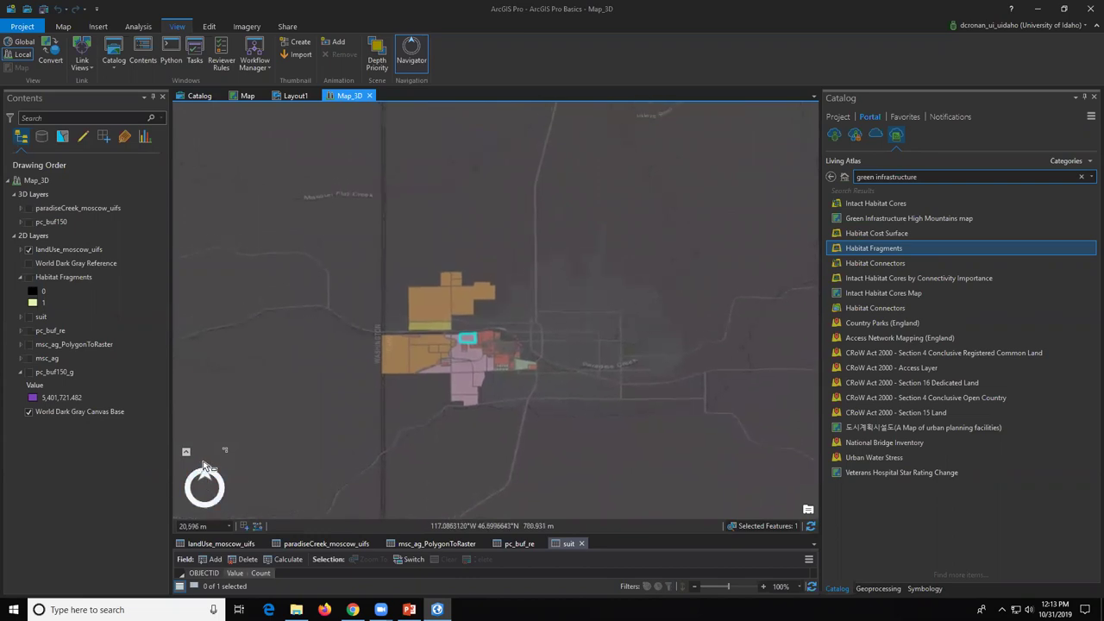
left_click_drag(403, 382, 405, 363)
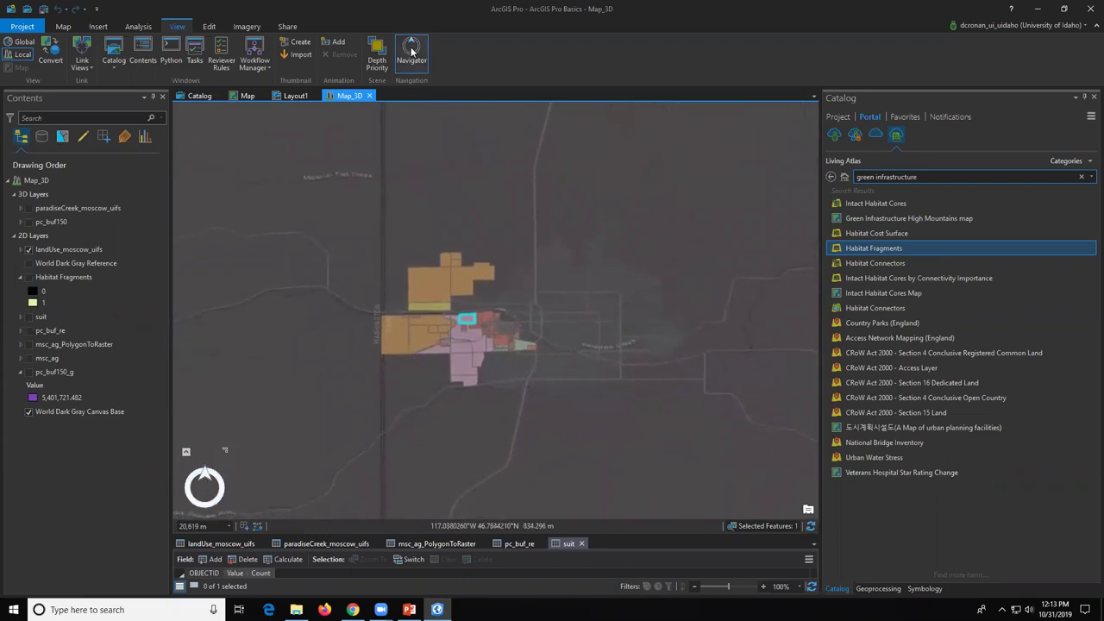
left_click_drag(427, 360, 433, 349)
scroll(431, 350, "down", 2)
scroll(434, 352, "up", 4)
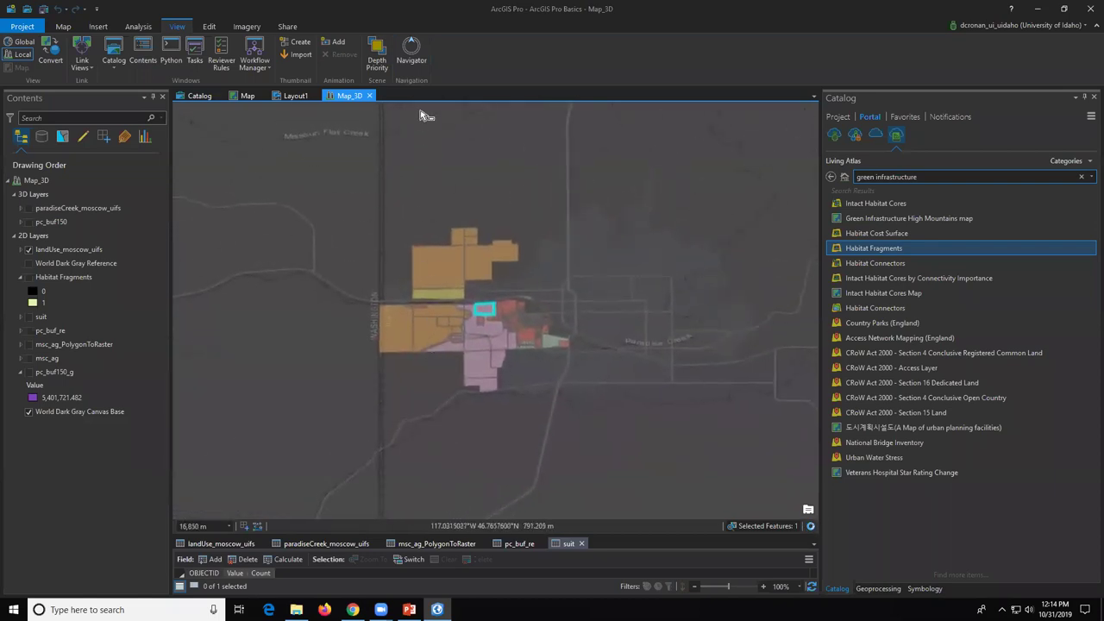
left_click(412, 51)
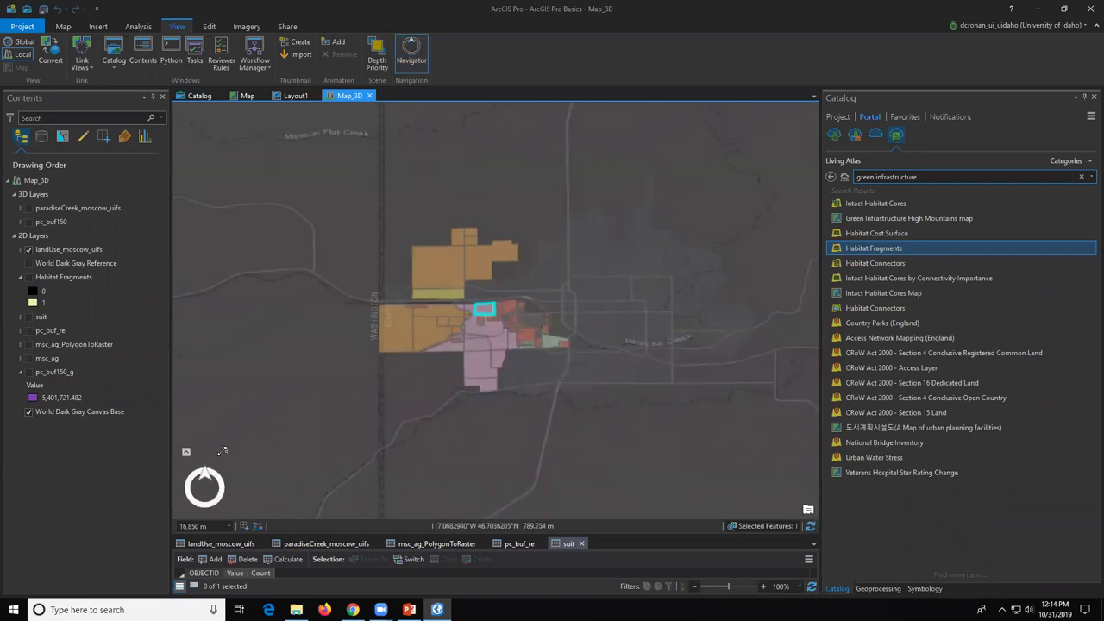
scroll(467, 371, "down", 3)
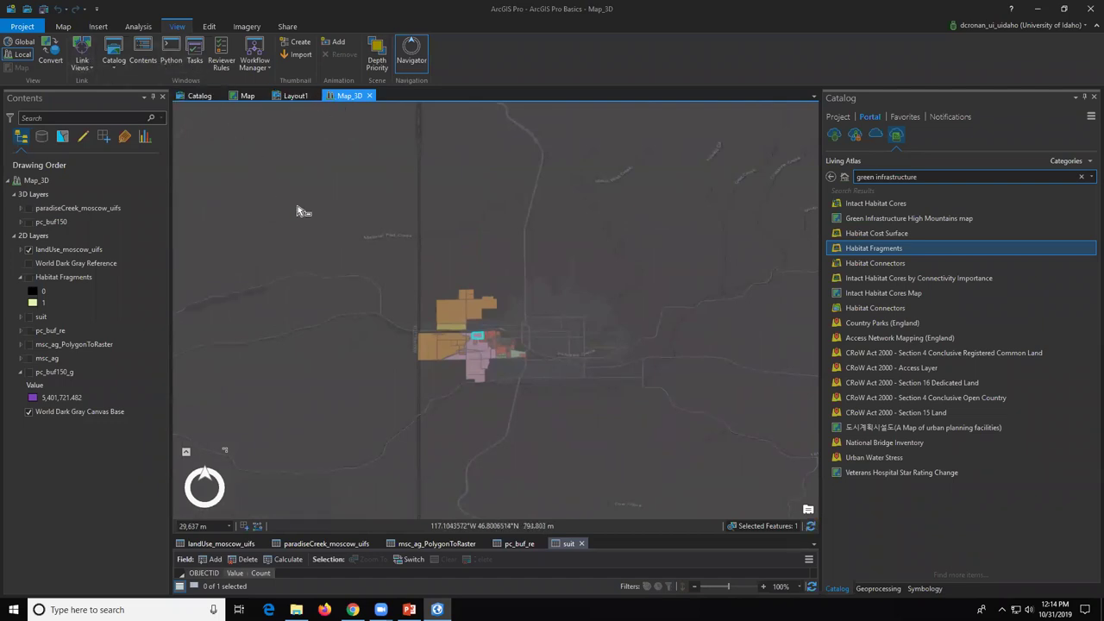
left_click_drag(482, 333, 456, 323)
scroll(456, 323, "up", 2)
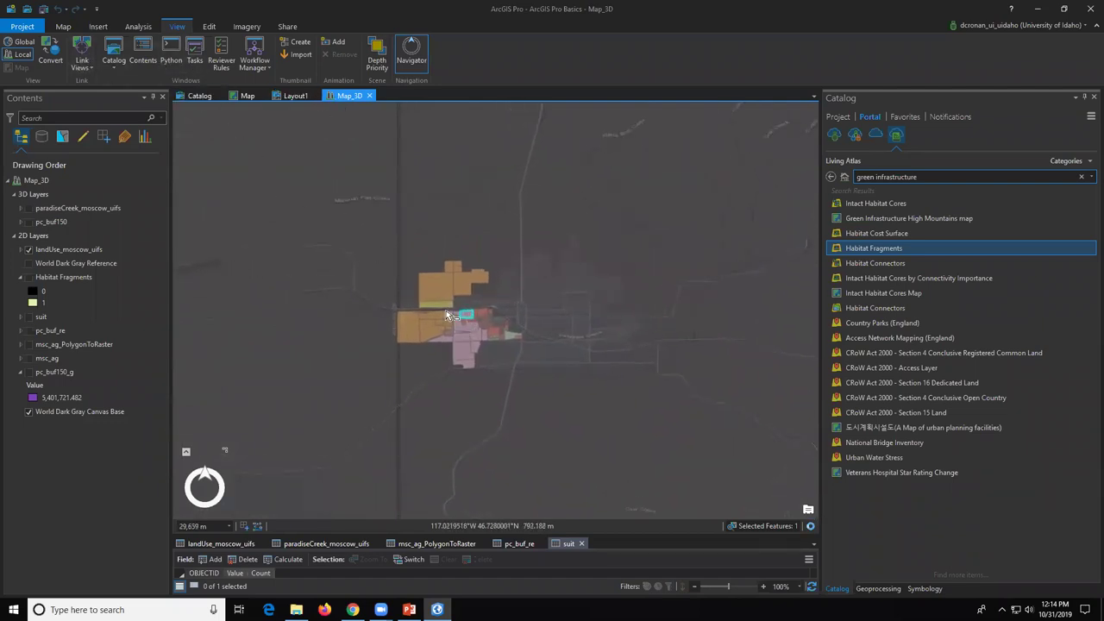
Step: Switch the 3D scene back to global view and select the cluster of central land use parcels
left_click(21, 42)
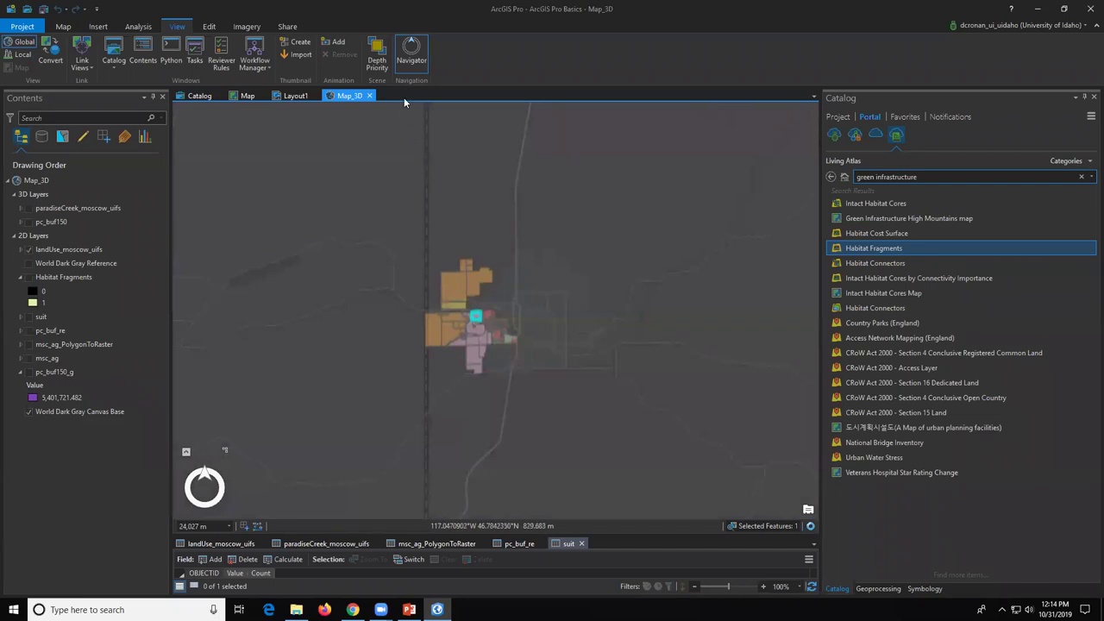
right_click(407, 62)
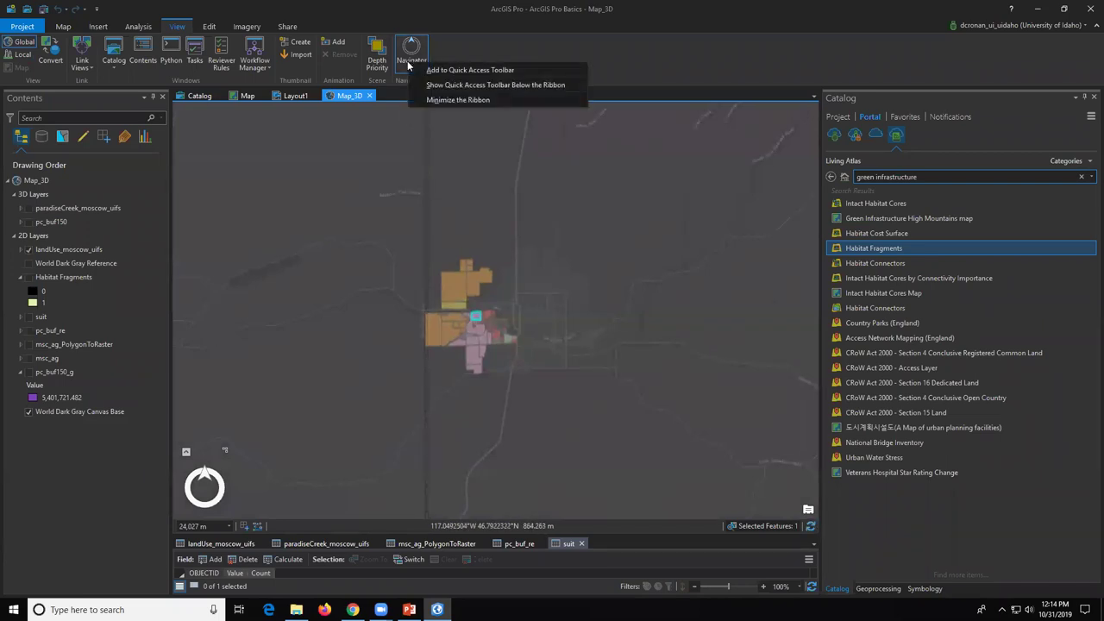
key("Escape")
scroll(481, 296, "up", 3)
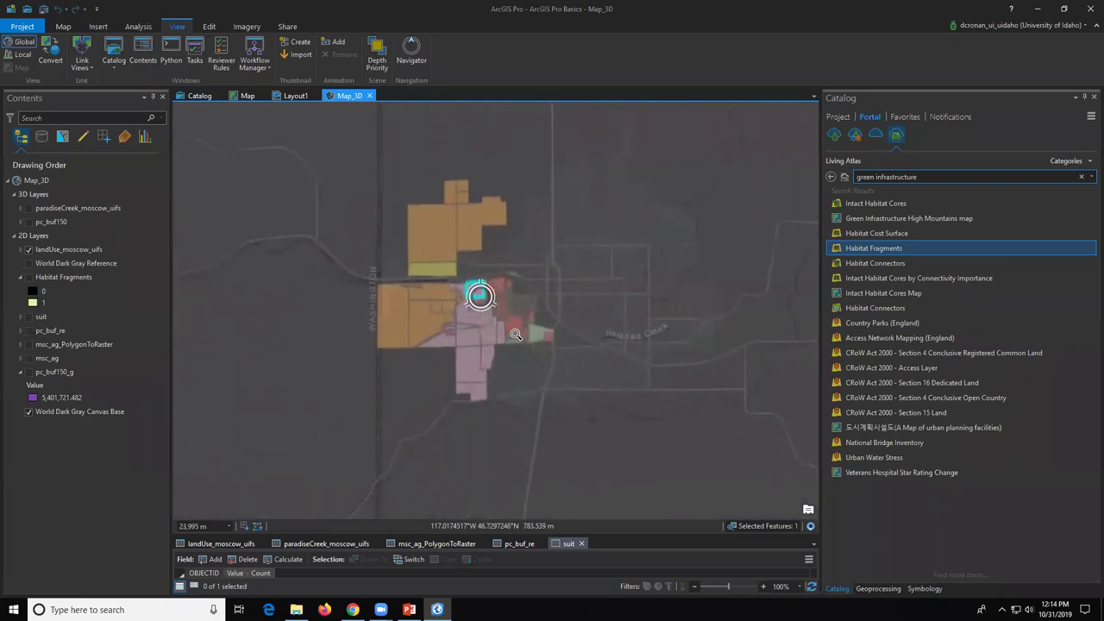
left_click(495, 310)
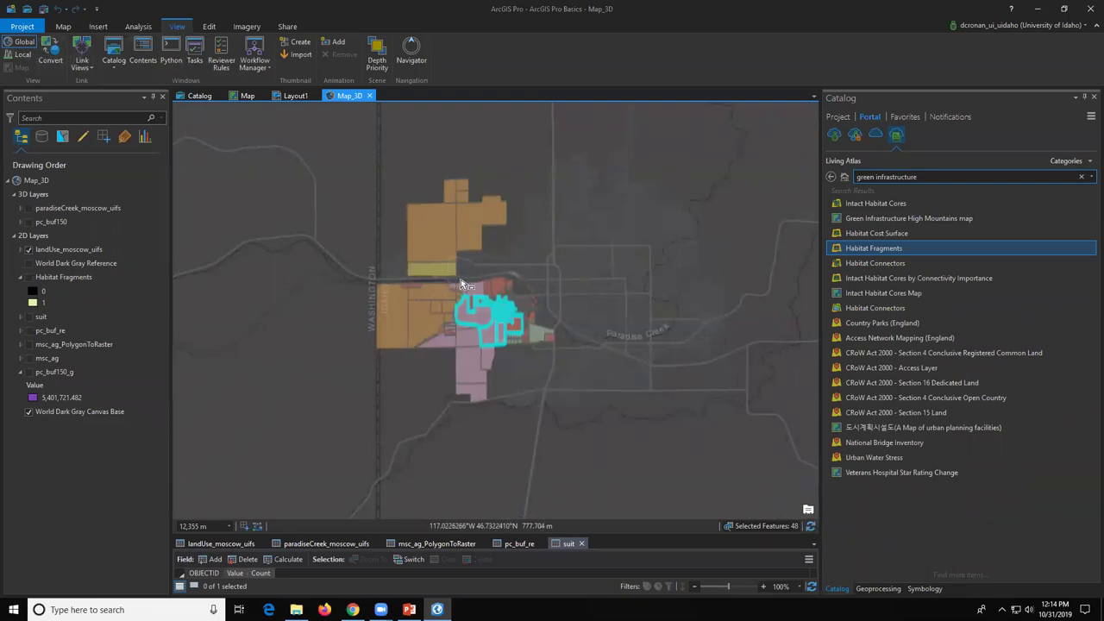
left_click_drag(461, 279, 500, 285)
Step: Display the Navigator in the global scene, expand it to full control, and use it to move around the land use area
left_click(412, 54)
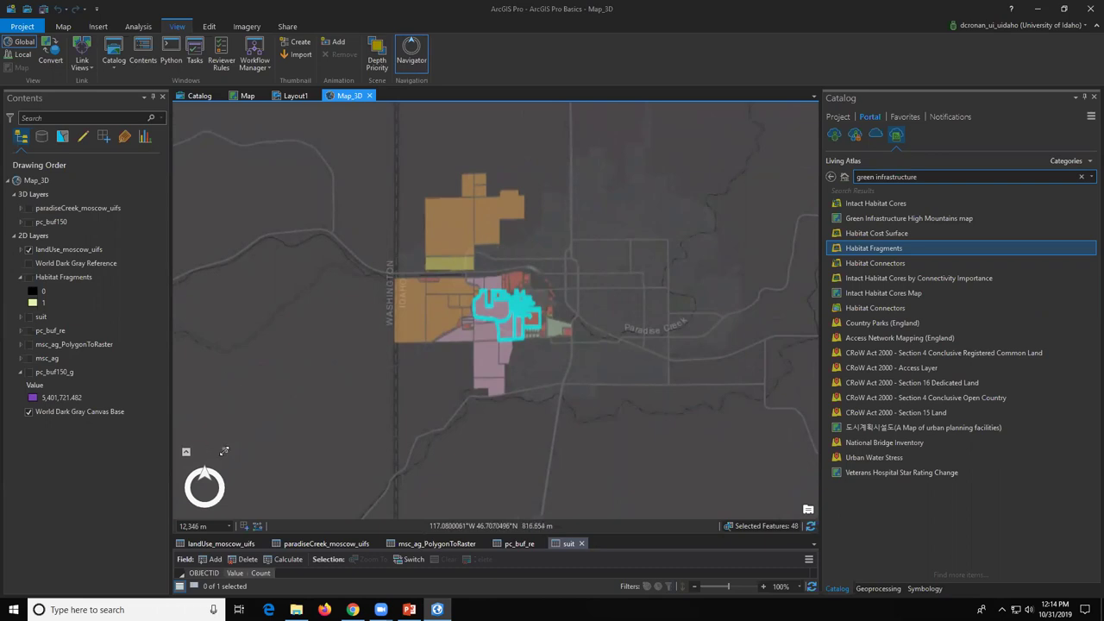
mouse_move(188, 456)
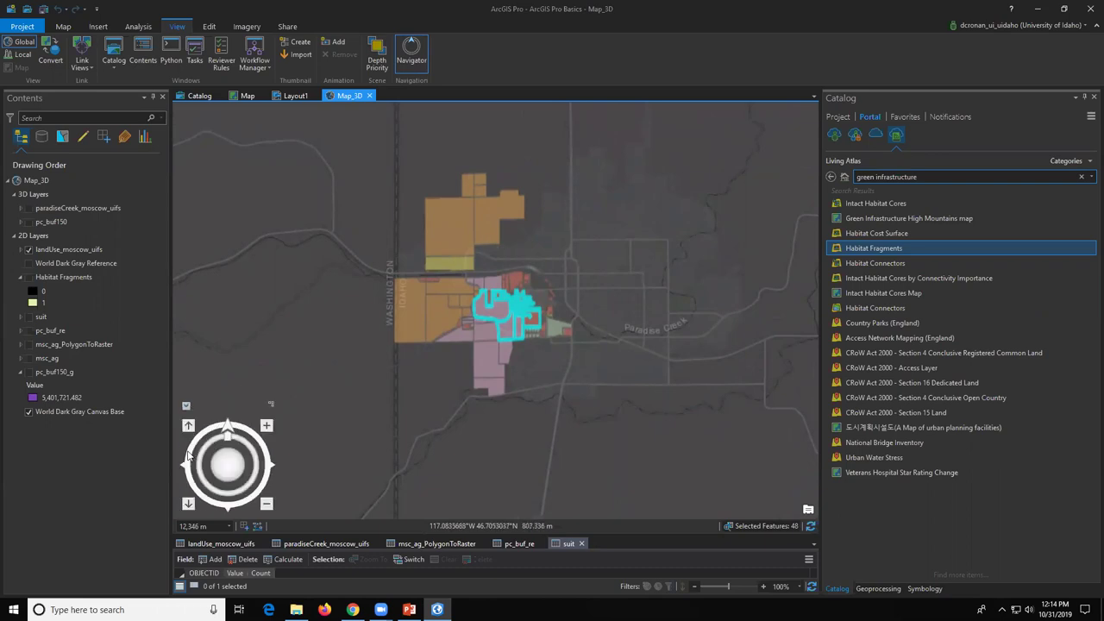
left_click(227, 434)
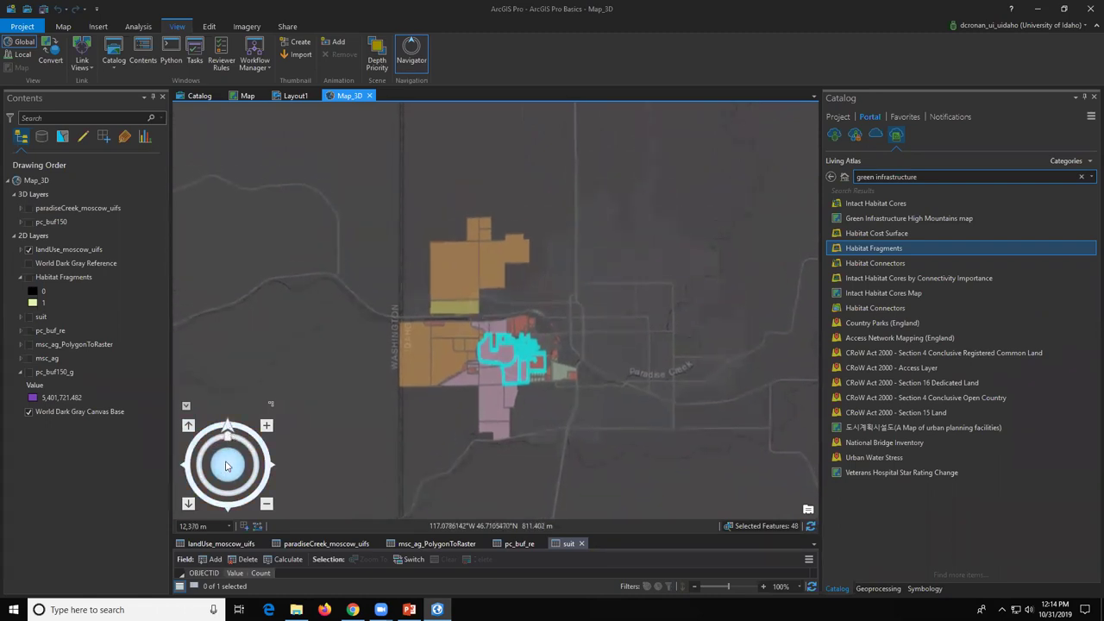
mouse_move(231, 469)
left_mouse_down()
mouse_move(238, 458)
mouse_move(230, 479)
left_mouse_up()
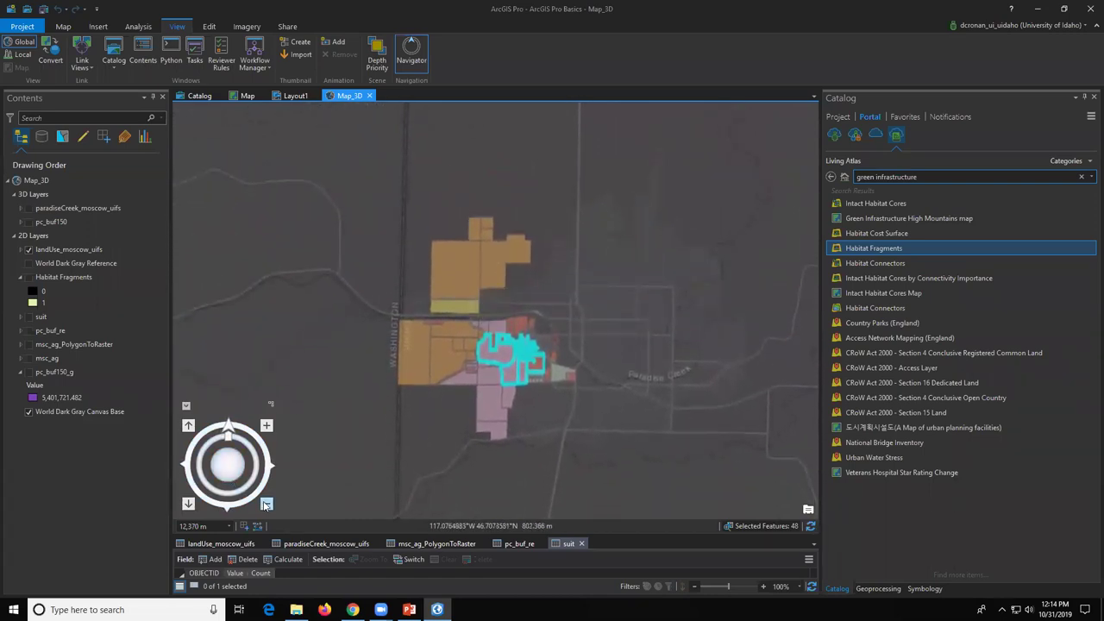
left_click(266, 504)
left_click_drag(481, 439, 476, 405)
scroll(477, 405, "up", 3)
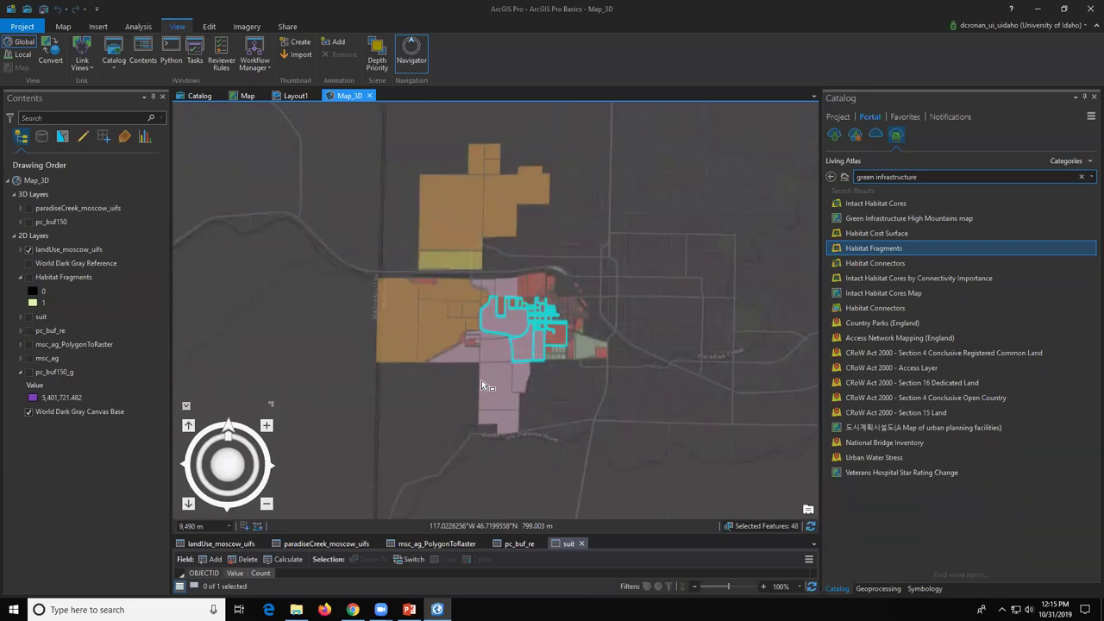
left_click_drag(452, 367, 395, 389)
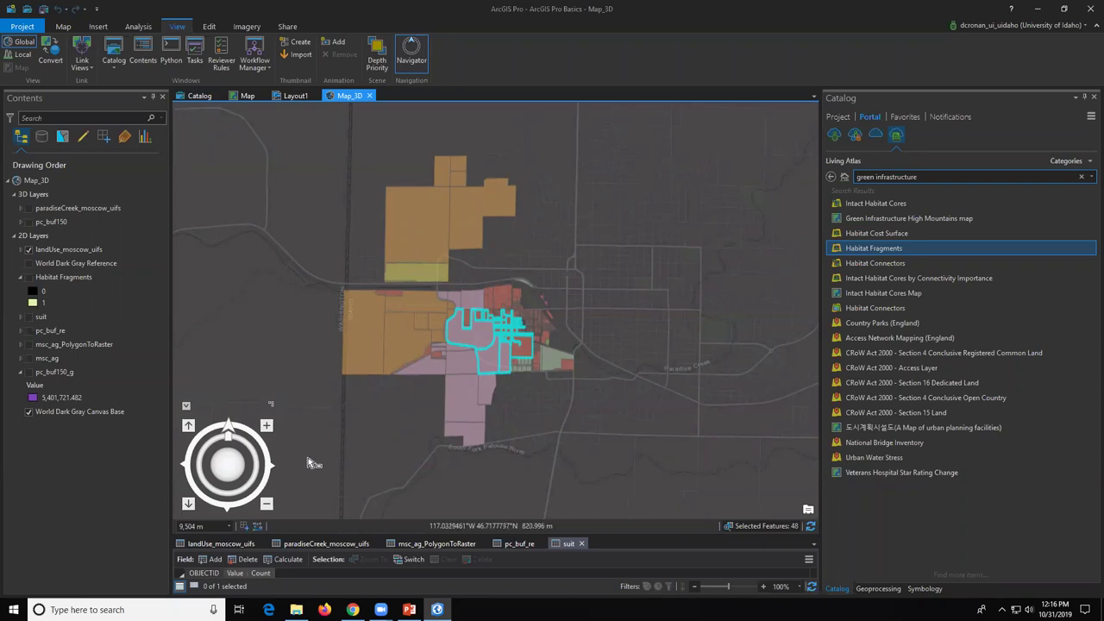
Step: Tilt and rotate the global scene with the Navigator to view the land use area obliquely, clearing the parcel selection
left_click(244, 442)
mouse_move(245, 442)
left_mouse_down()
mouse_move(222, 453)
mouse_move(220, 461)
mouse_move(234, 434)
mouse_move(221, 511)
mouse_move(238, 470)
mouse_move(278, 464)
left_mouse_up()
scroll(363, 450, "down", 5)
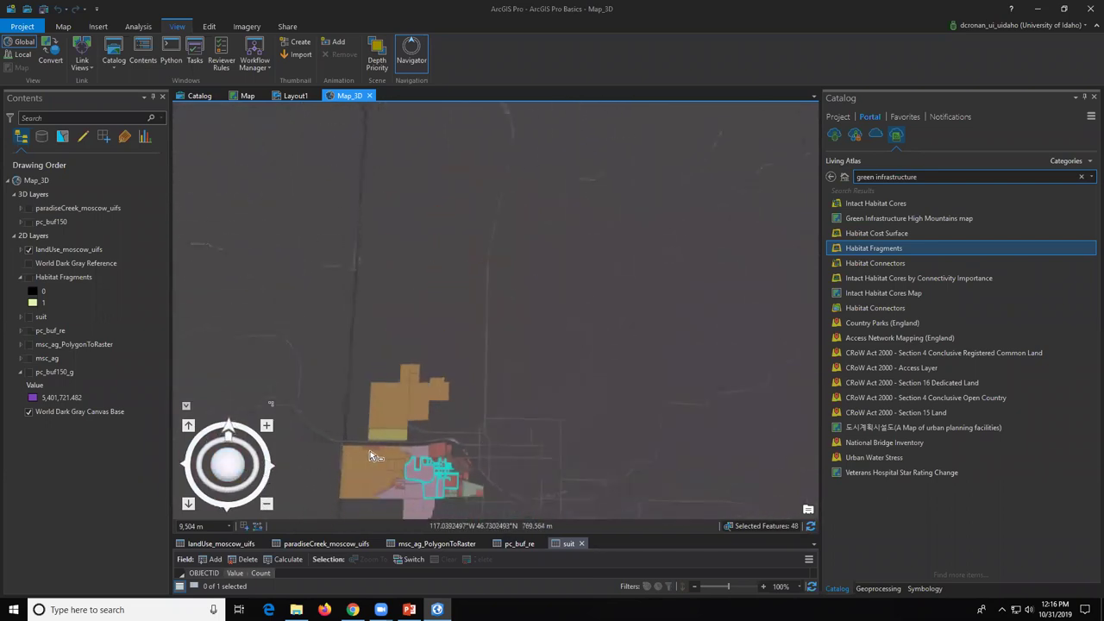
scroll(395, 457, "up", 5)
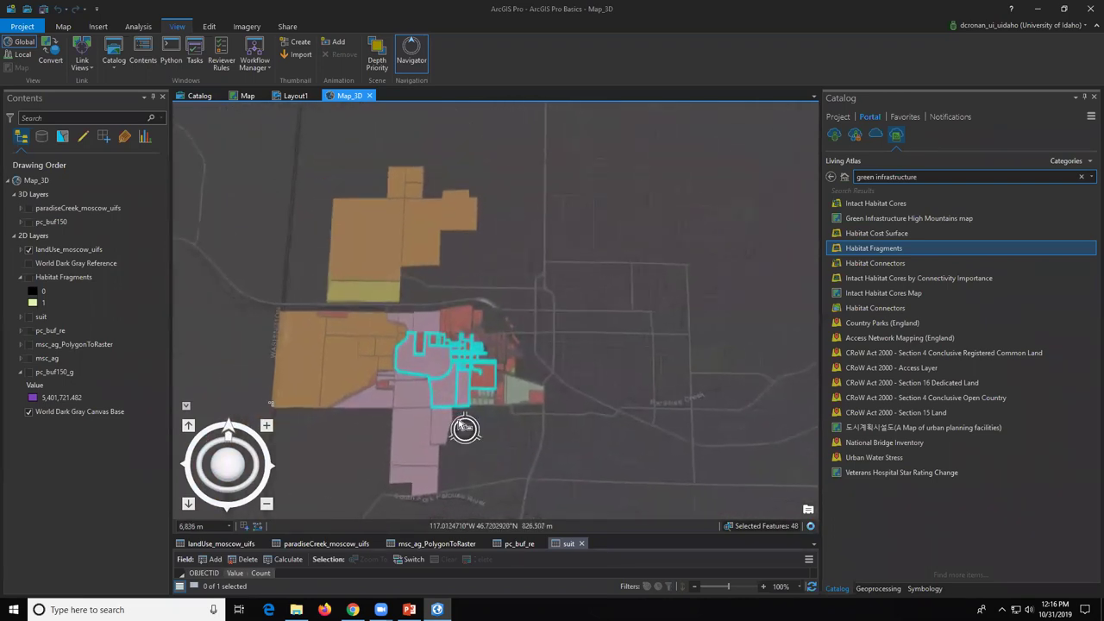
left_click(228, 480)
left_click_drag(229, 480, 228, 479)
scroll(343, 461, "down", 5)
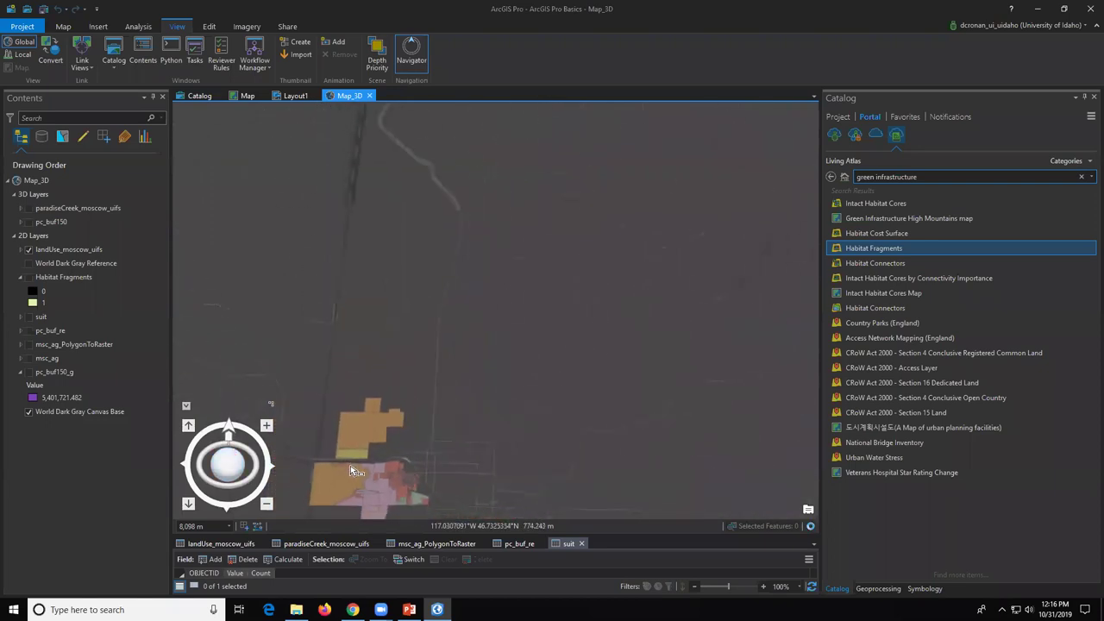
left_click_drag(389, 338, 424, 265)
scroll(424, 266, "up", 5)
left_click(223, 476)
left_click_drag(222, 477, 218, 451)
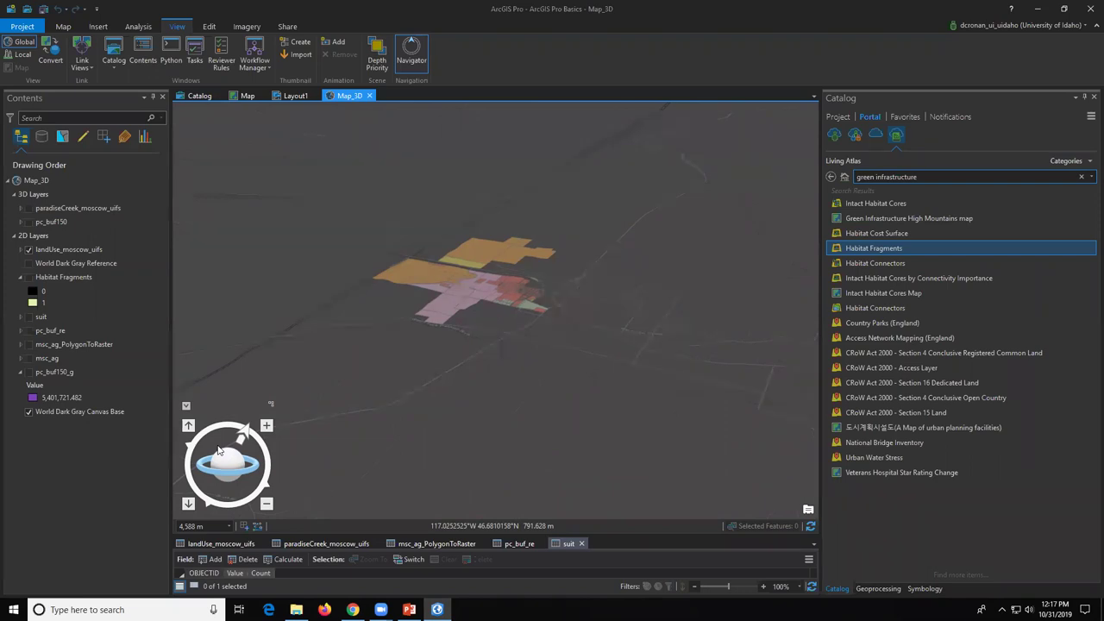
Step: Look closely at the land use parcels and surrounding streets in the tilted 3D scene
left_click_drag(249, 472, 248, 477)
left_click_drag(357, 401, 432, 428)
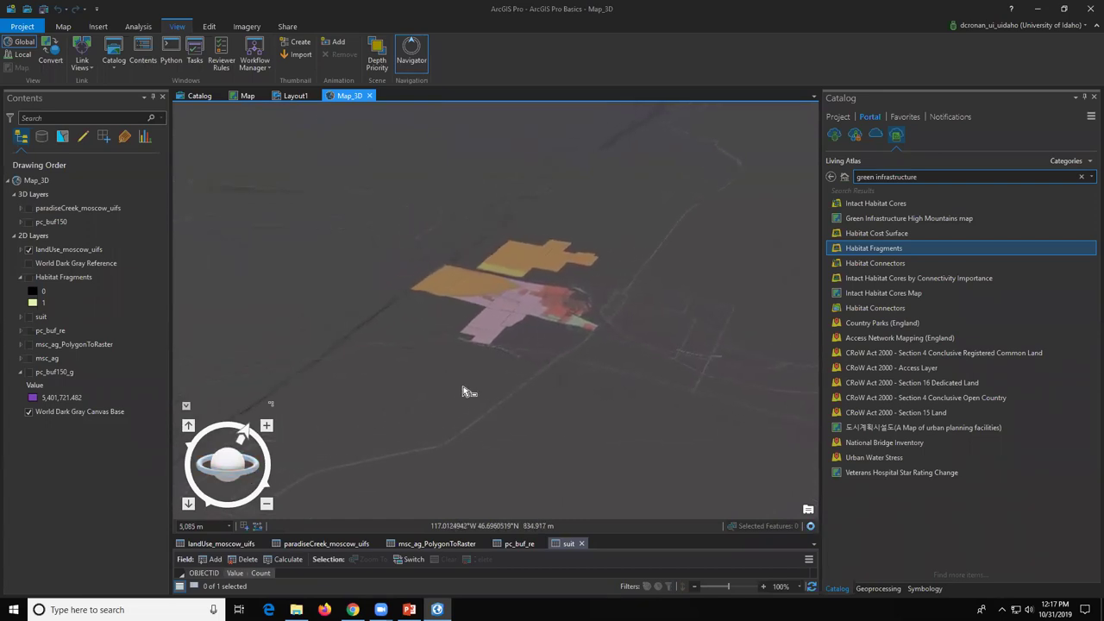
left_click_drag(518, 342, 516, 363)
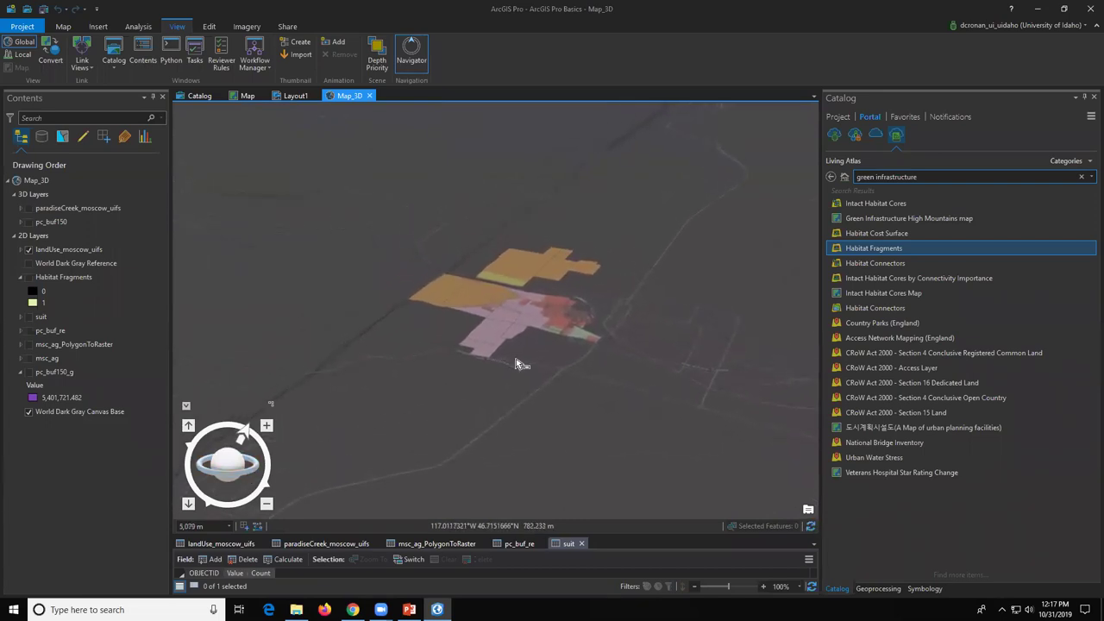
right_click(515, 355)
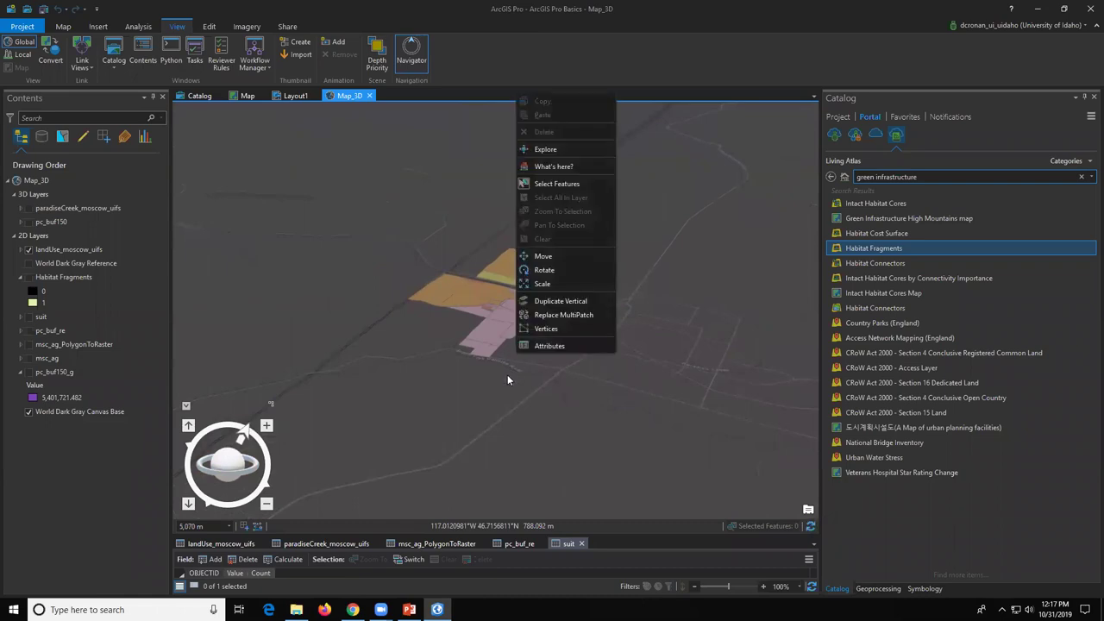
left_click(507, 376)
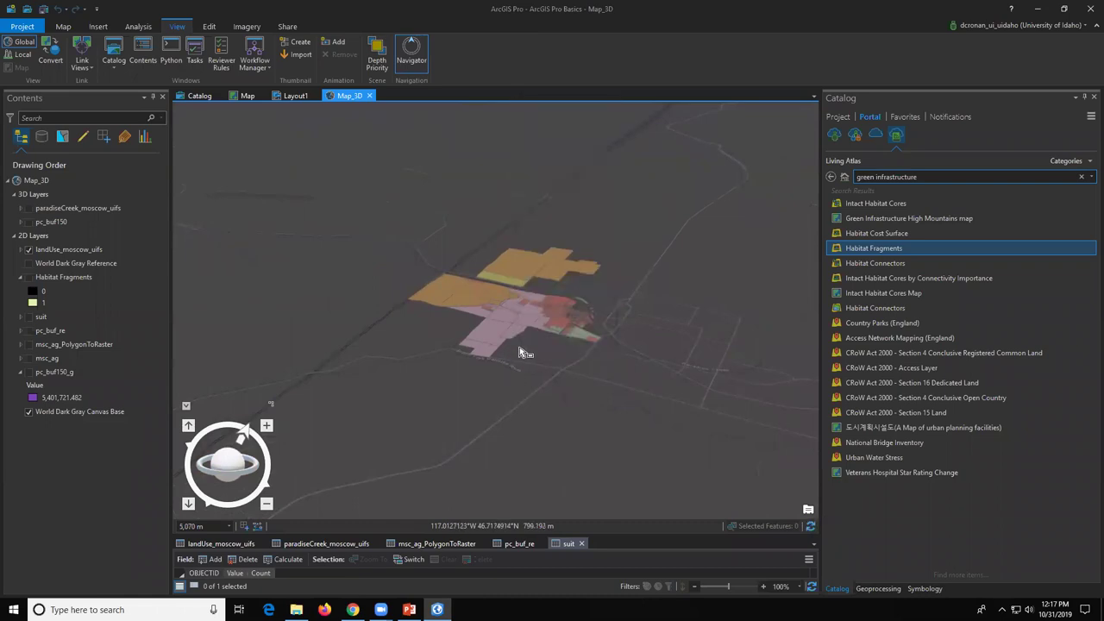
scroll(514, 345, "up", 2)
scroll(509, 345, "up", 3)
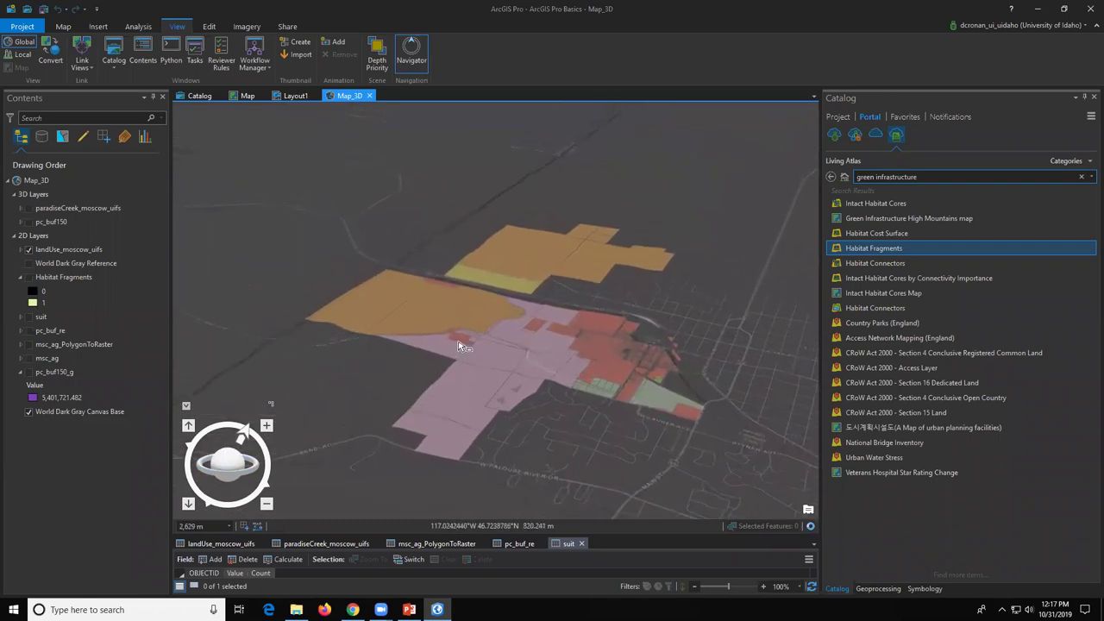
scroll(459, 346, "up", 1)
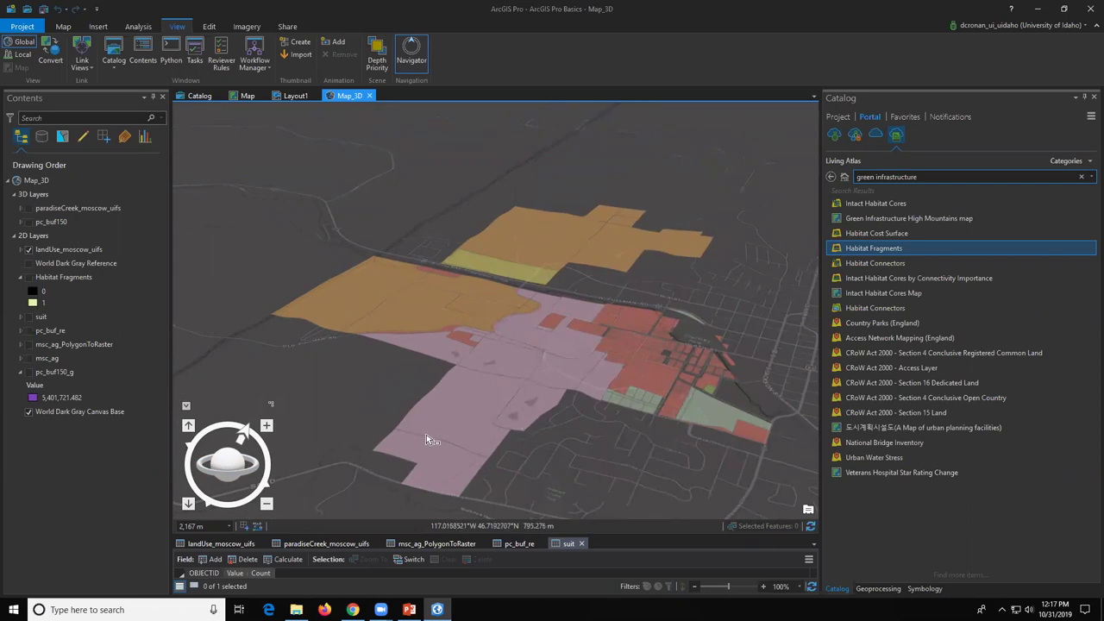
Step: Change the 3D scene's basemap to Streets
left_click(62, 26)
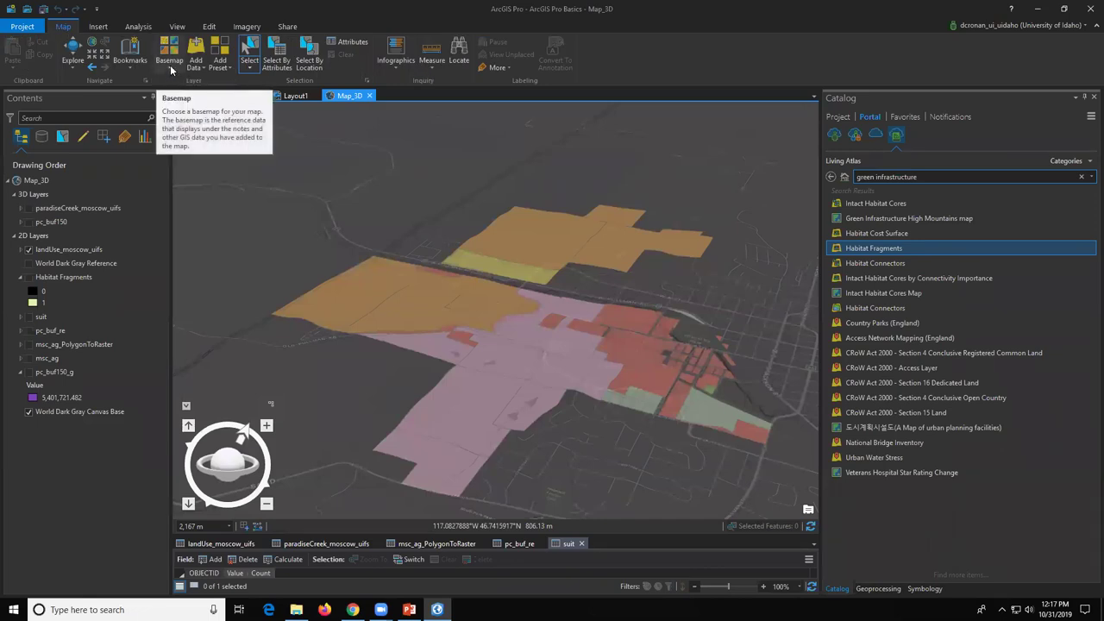
left_click(171, 65)
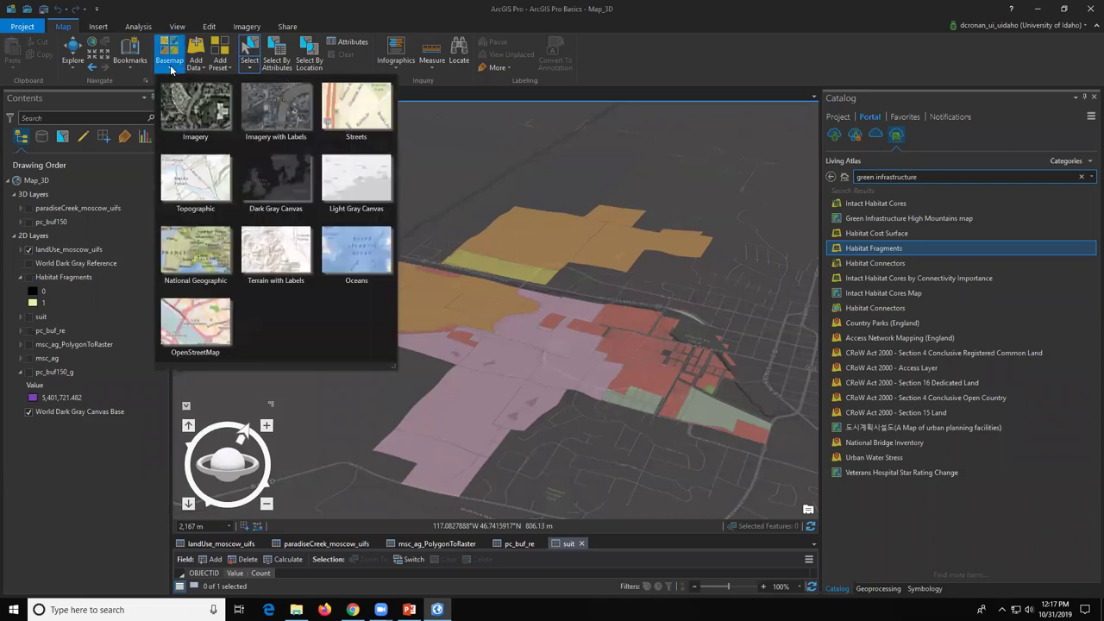
left_click(351, 118)
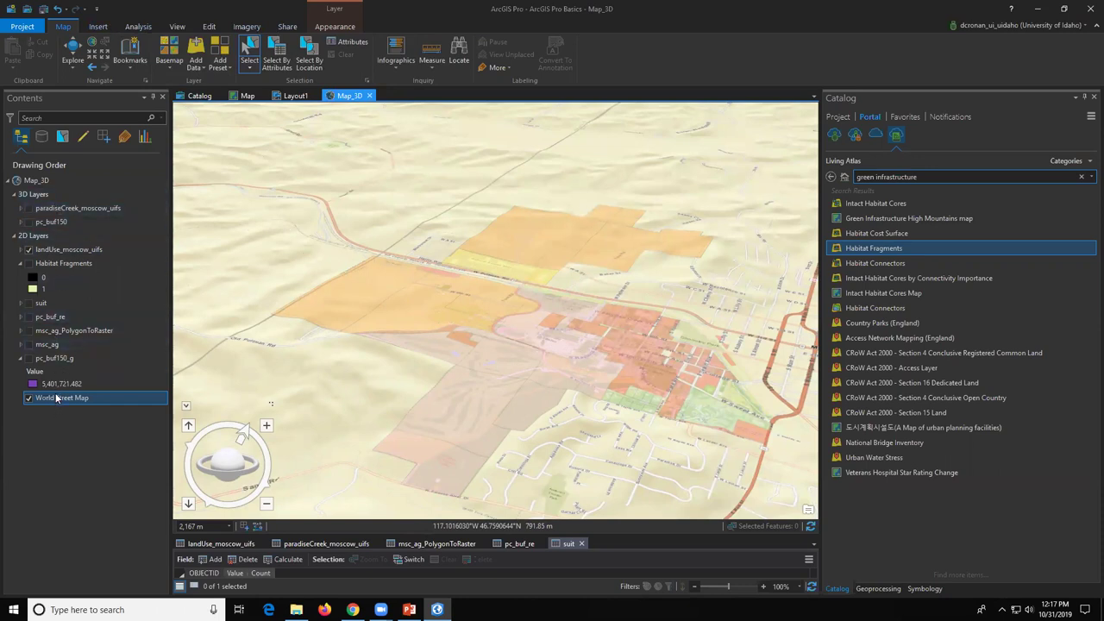
Step: Define the Map_3D scene's illumination by date and time, set to 10/31/2019 06:18:14 PM, and view the shaded terrain
right_click(52, 180)
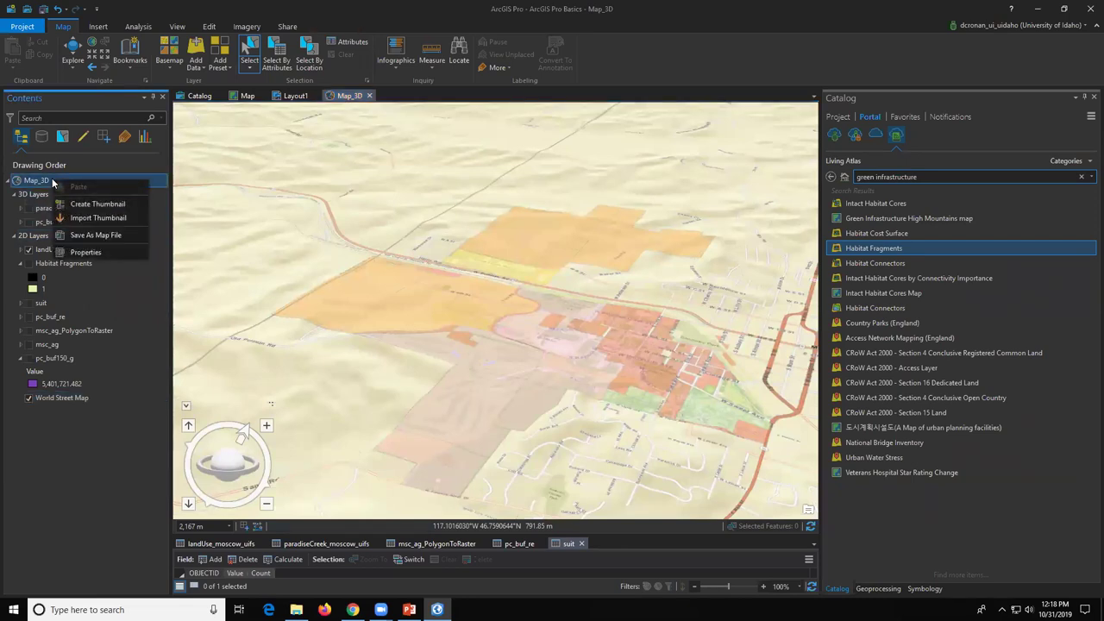
left_click(86, 252)
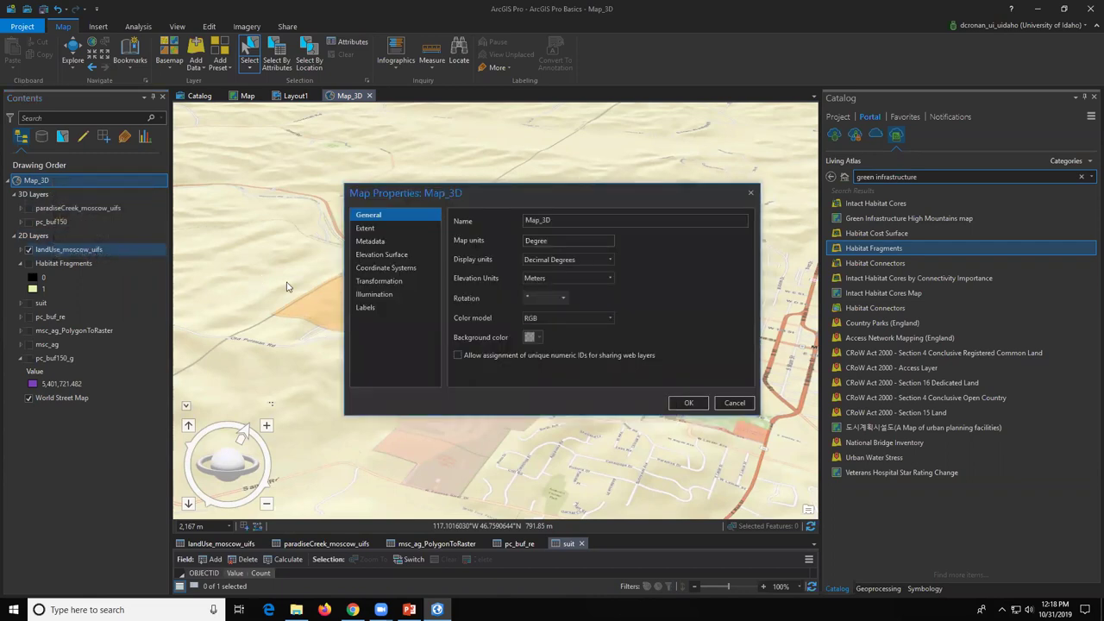
left_click(378, 299)
scroll(508, 312, "down", 2)
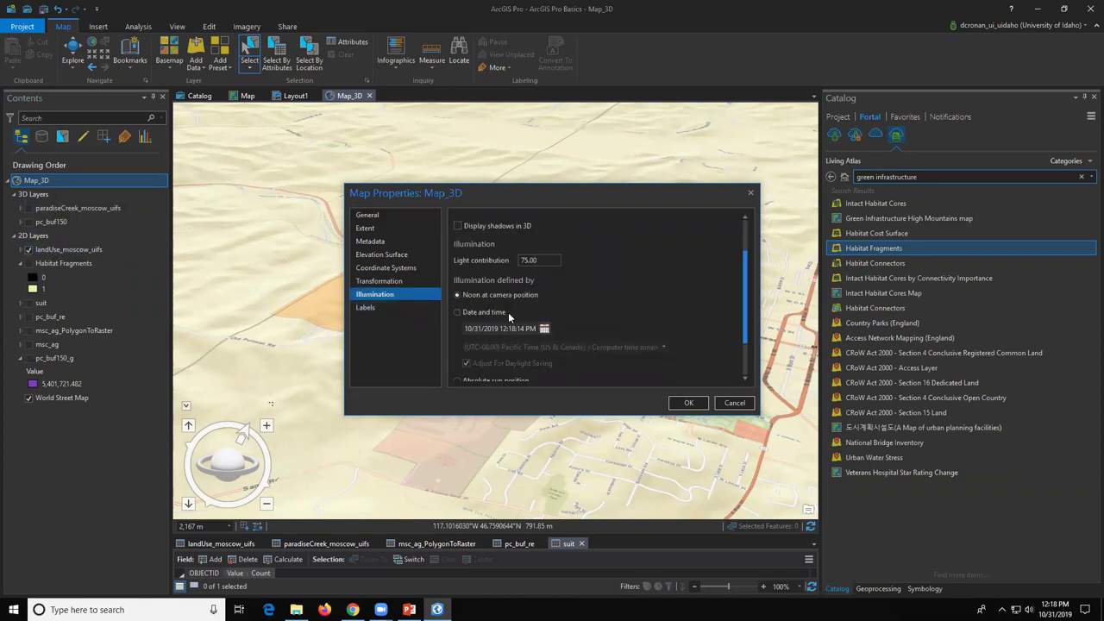
scroll(510, 316, "down", 2)
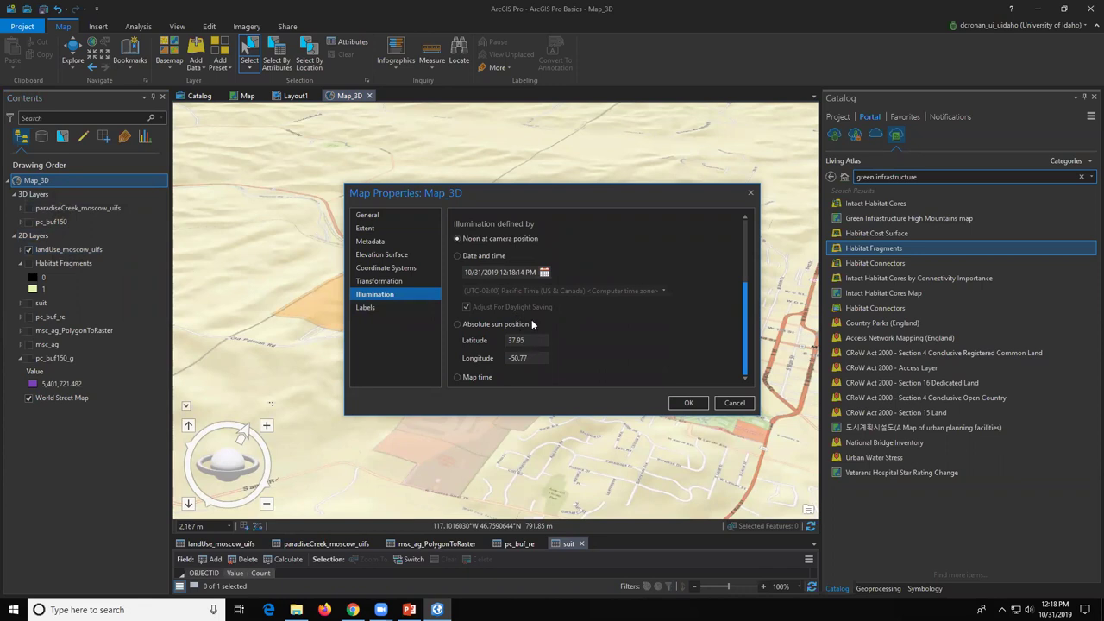
left_click(457, 255)
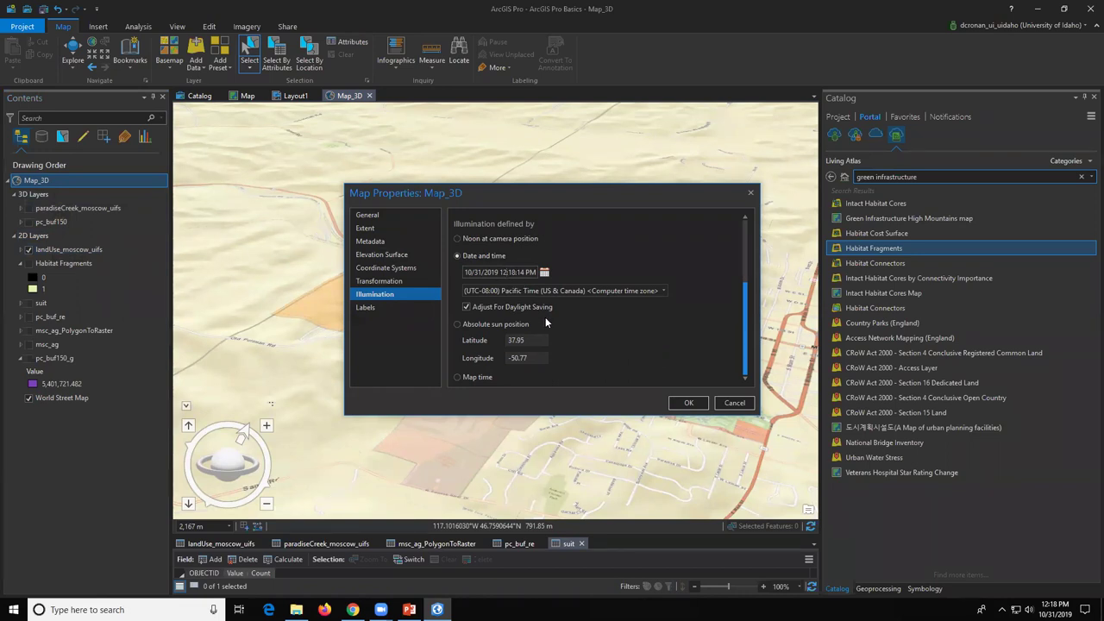
type("06")
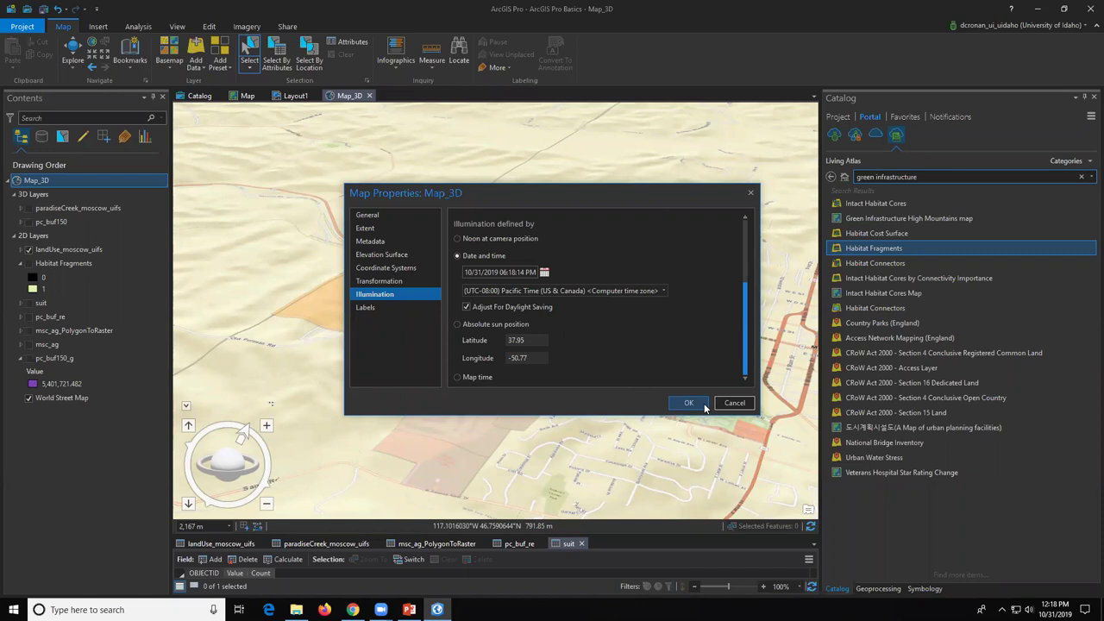
left_click(511, 272)
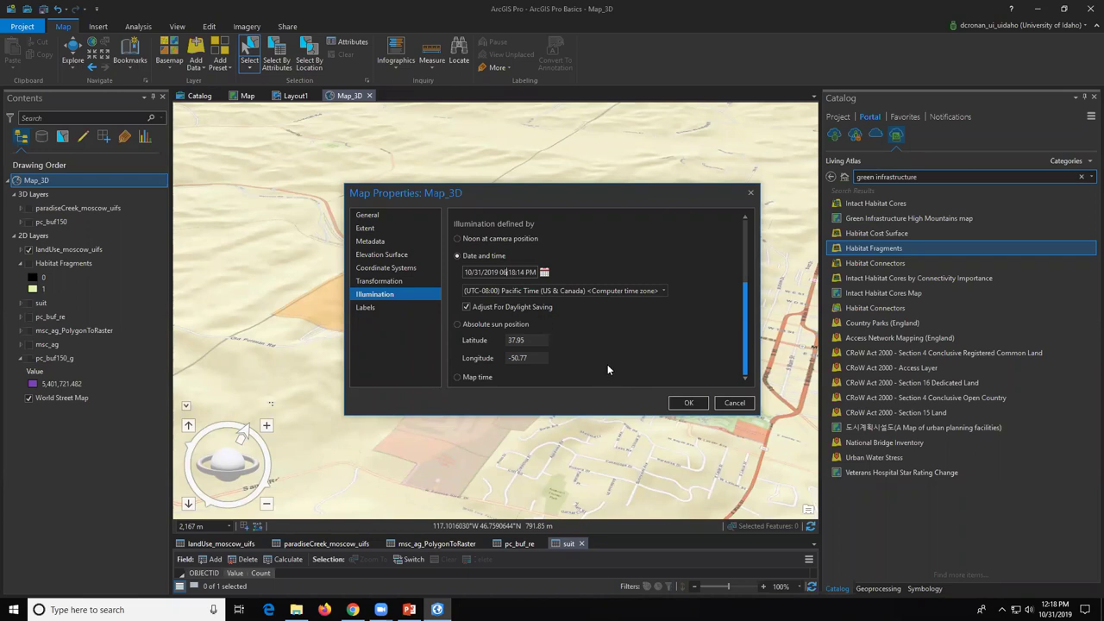
left_click(690, 403)
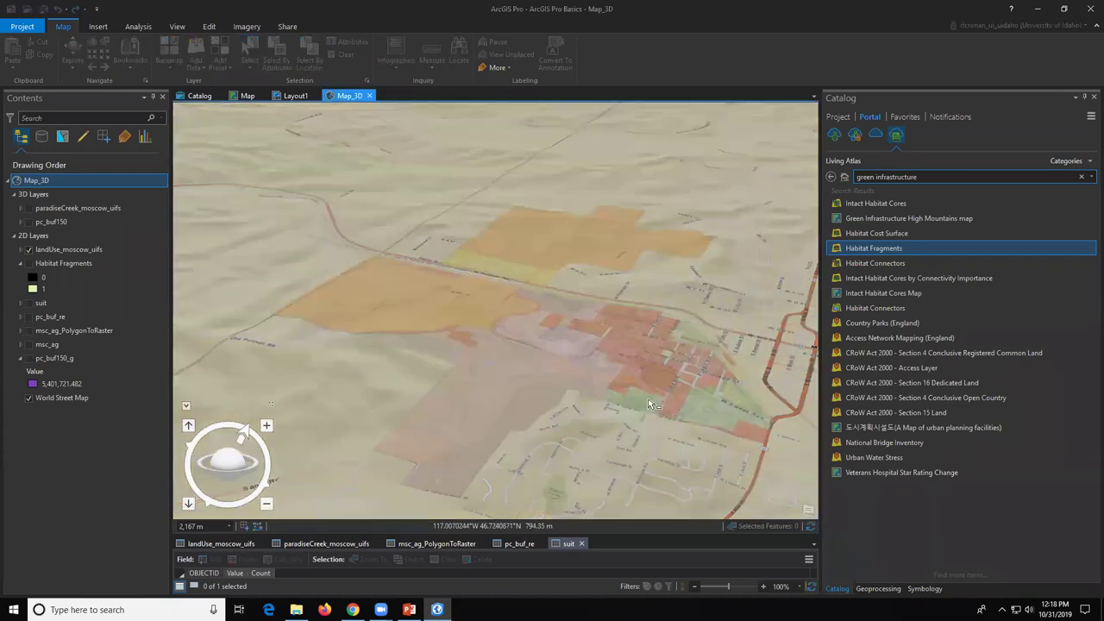
left_click_drag(623, 381, 601, 364)
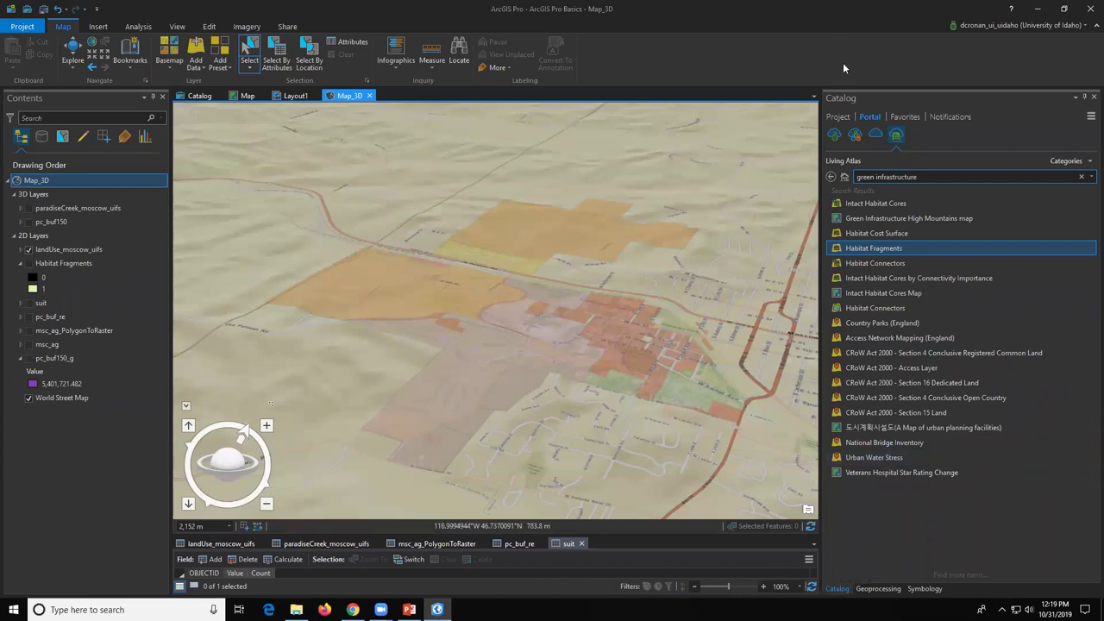
Step: Add the 2011 buildings shapefile bldg2011_moscow_uifs.shp from the project's moscow folder to the 3D scene
left_click(838, 117)
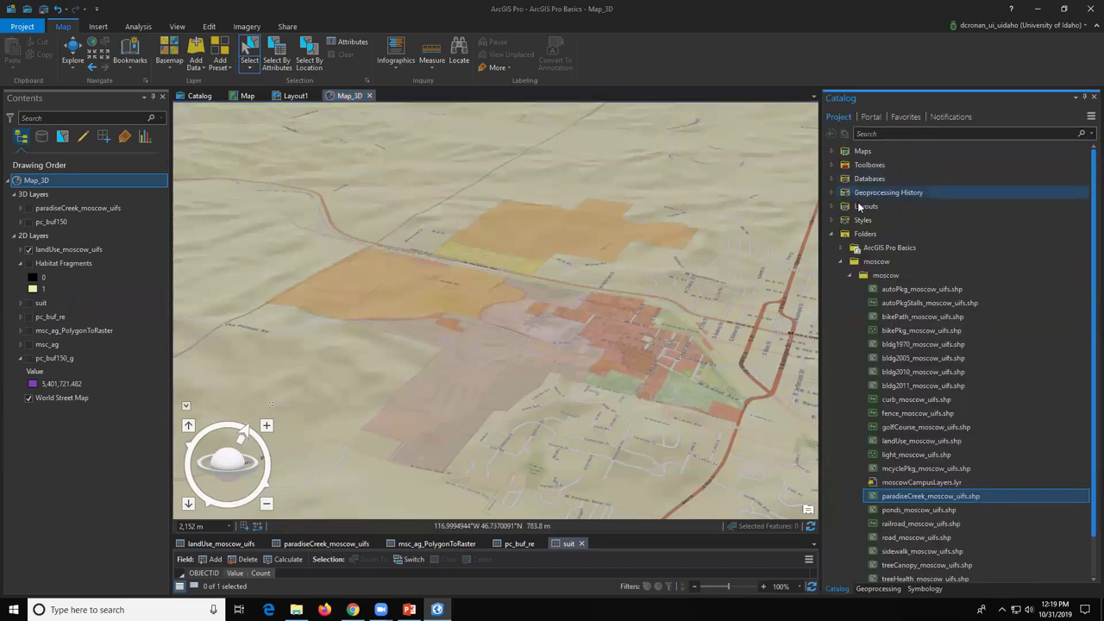
mouse_move(941, 359)
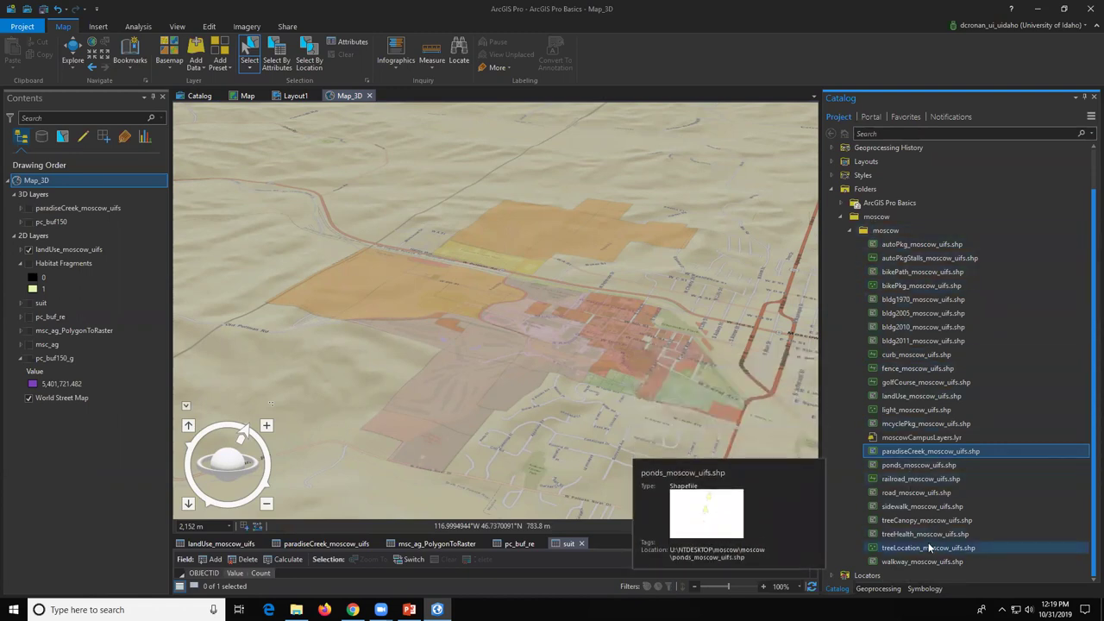
mouse_move(921, 489)
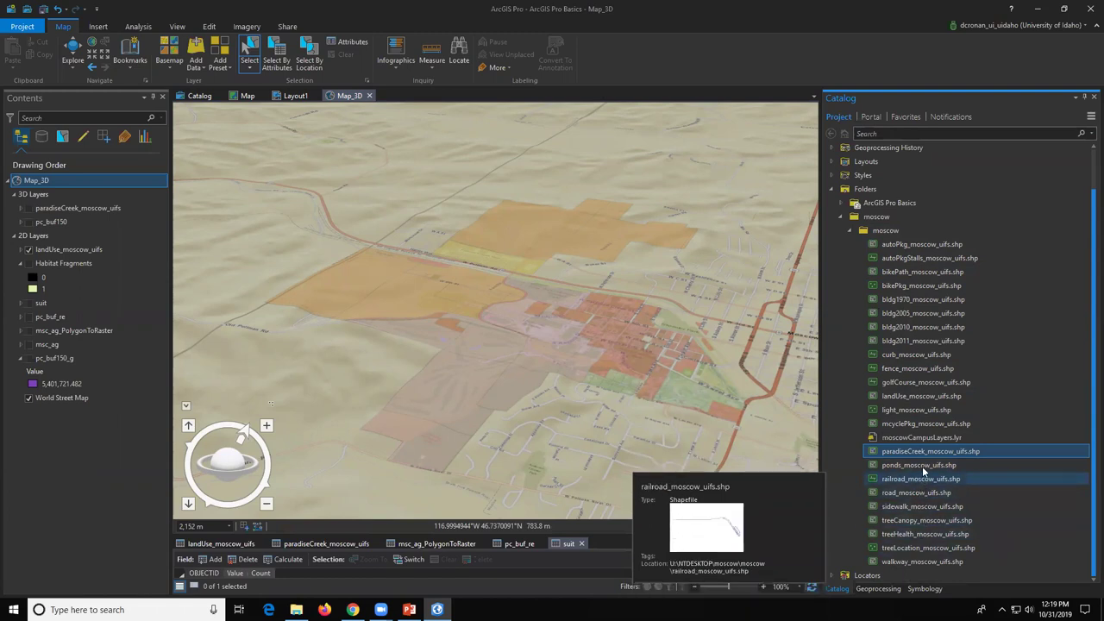
mouse_move(916, 343)
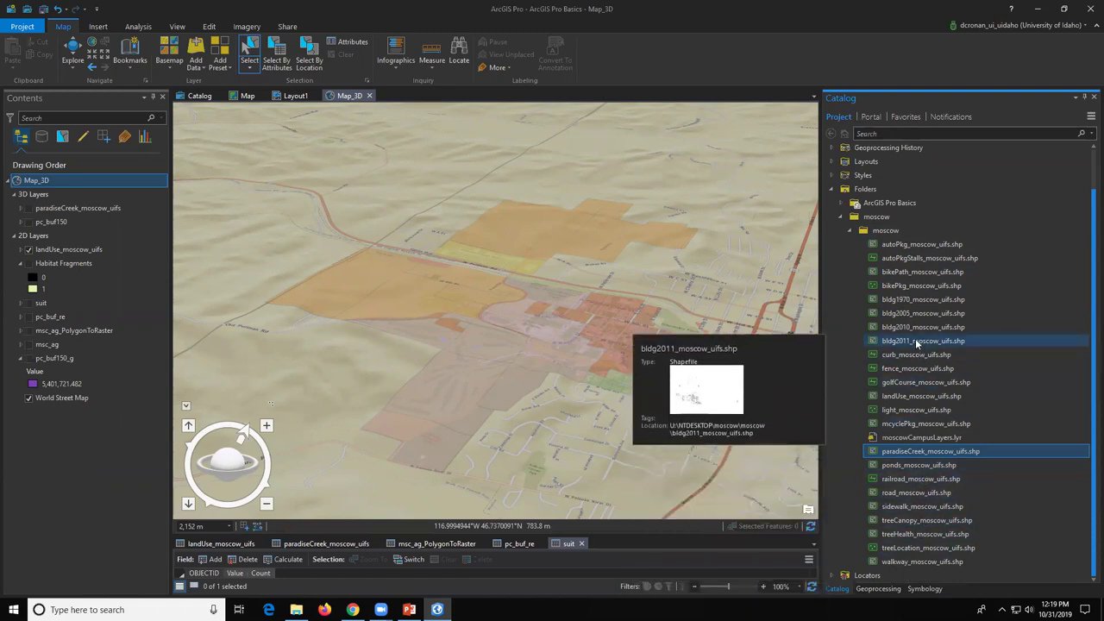
left_click(925, 344)
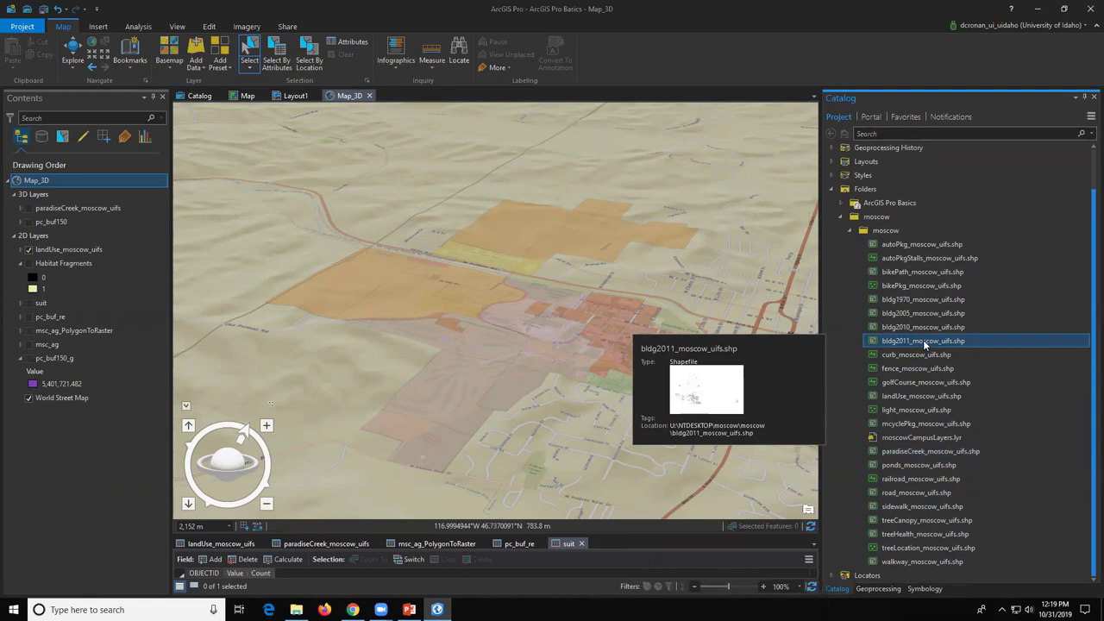
right_click(926, 343)
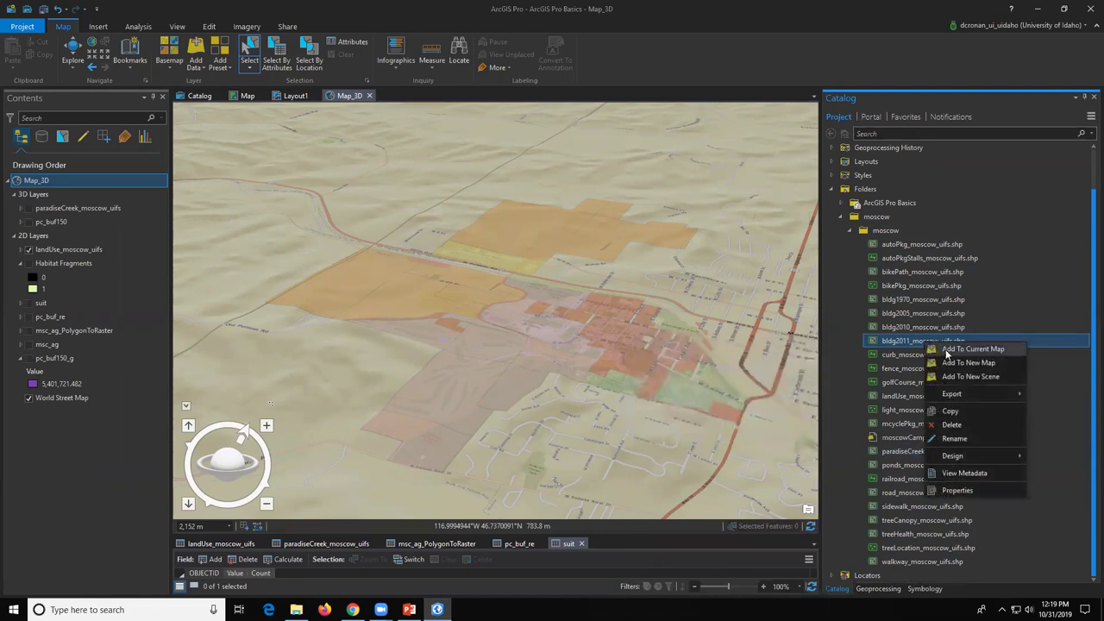
left_click(948, 349)
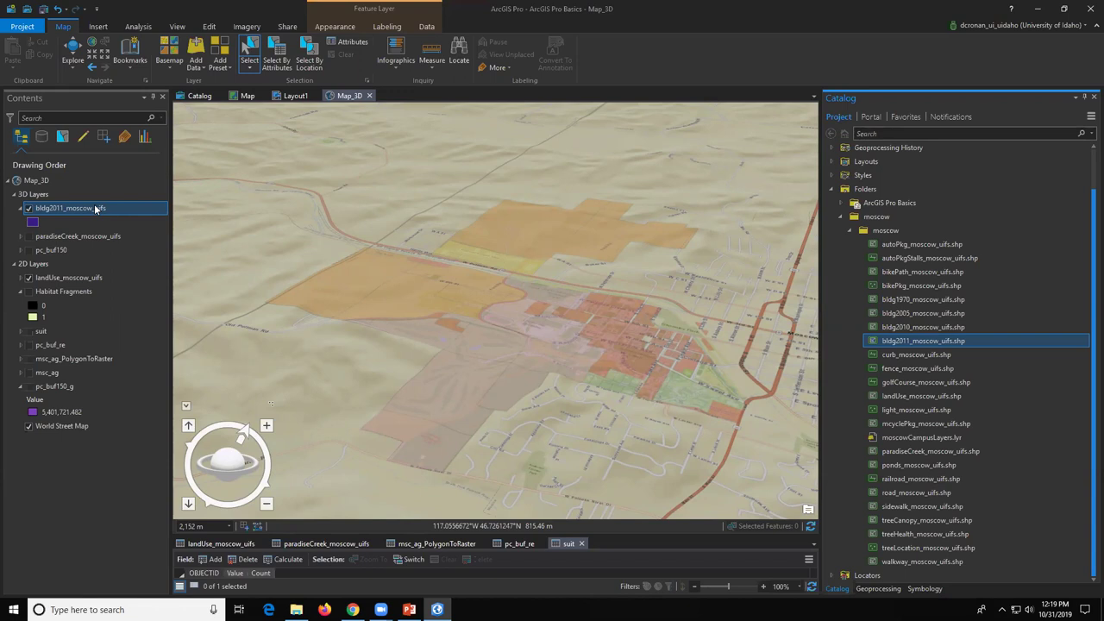
Step: Set the elevation of the bldg2011_moscow_uifs layer's features to On the ground in its layer properties
right_click(95, 210)
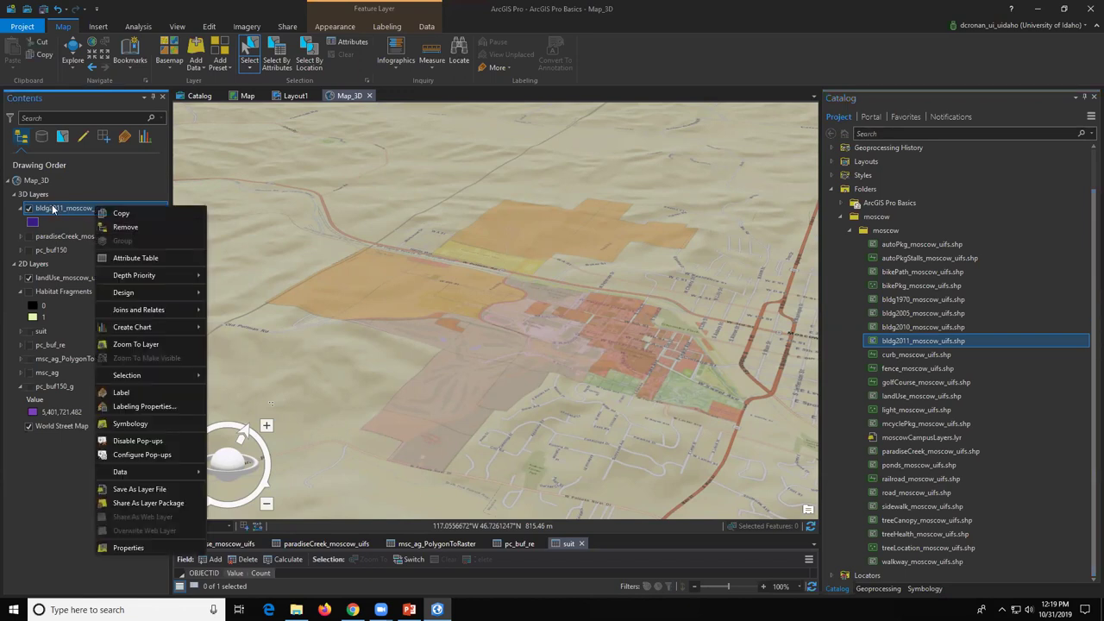
left_click(129, 548)
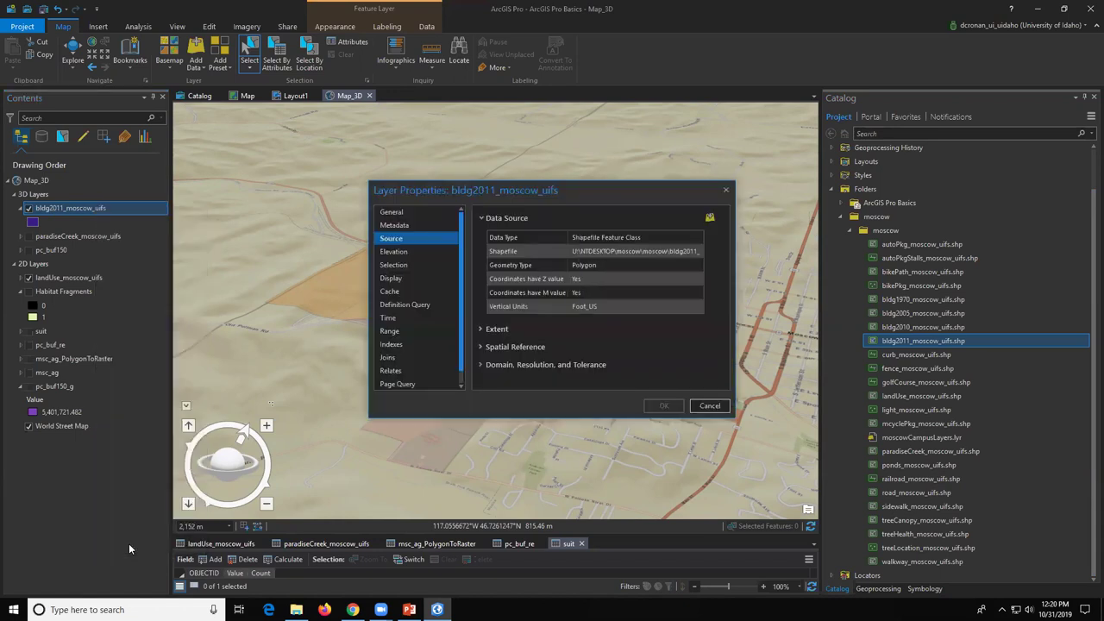
left_click(413, 252)
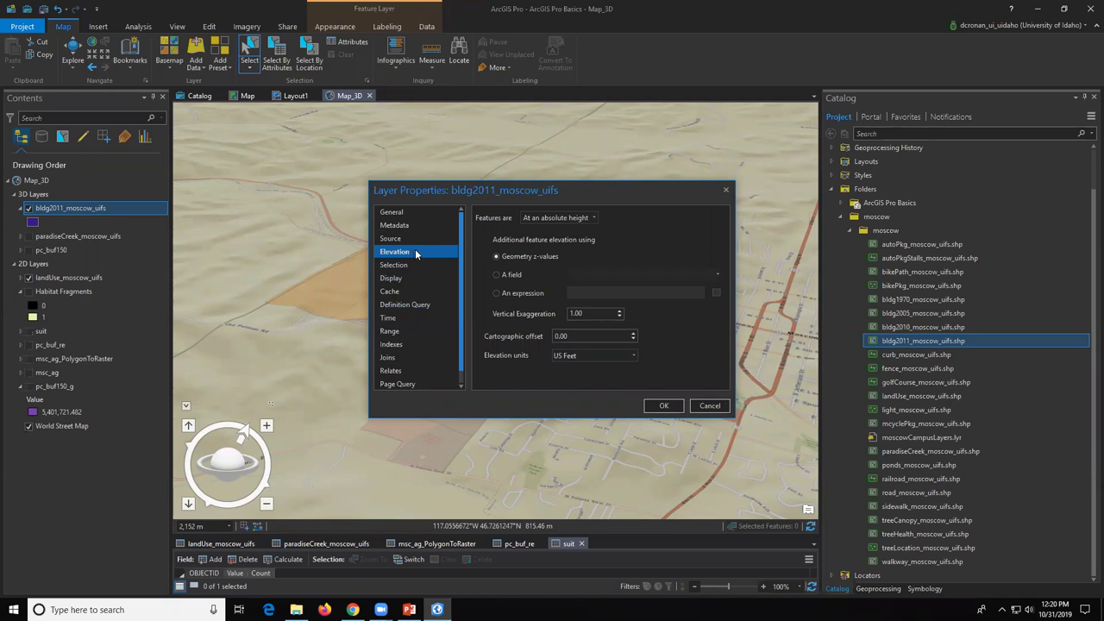
left_click(535, 214)
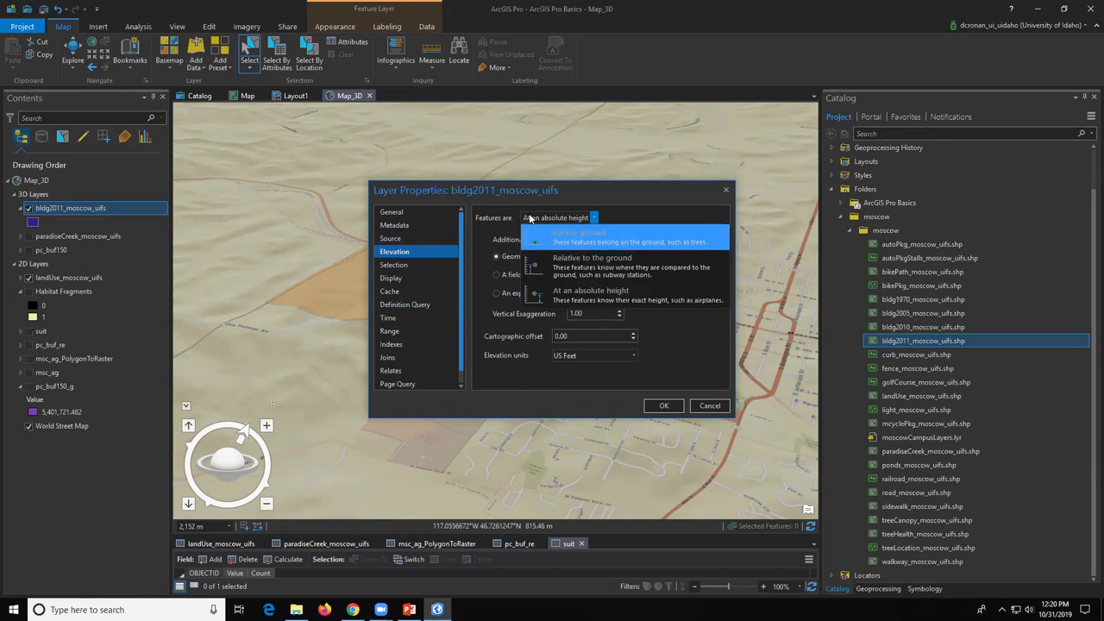
left_click(527, 216)
left_click(529, 216)
left_click(564, 240)
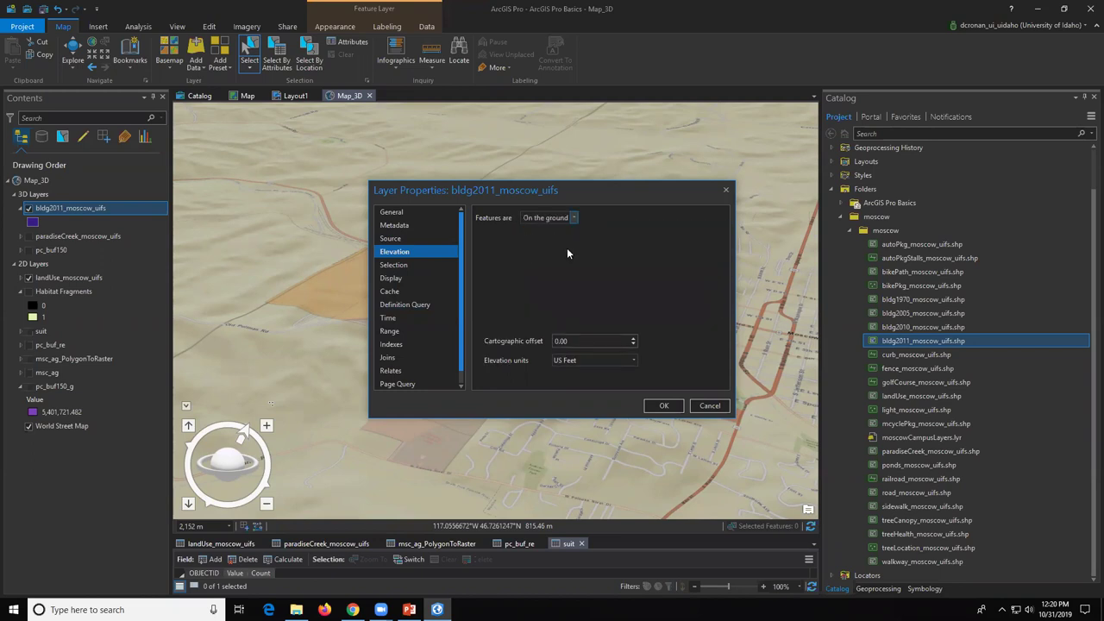
left_click(661, 406)
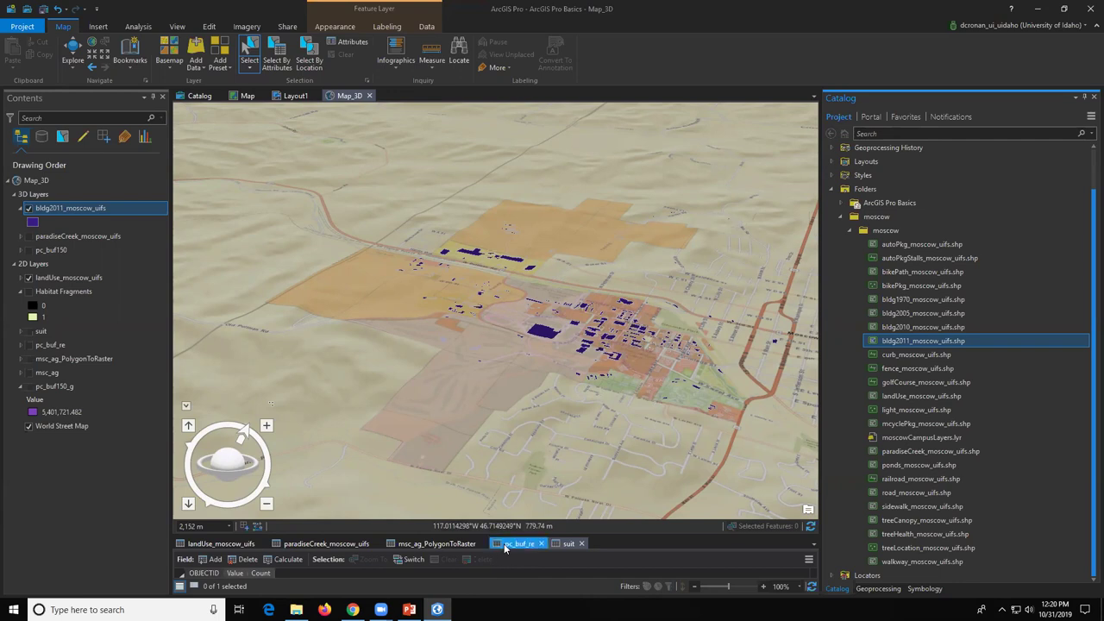
Step: Enlarge the table area, open the bldg2011_moscow_uifs attribute table and add a Long field named height
left_click_drag(470, 535, 467, 301)
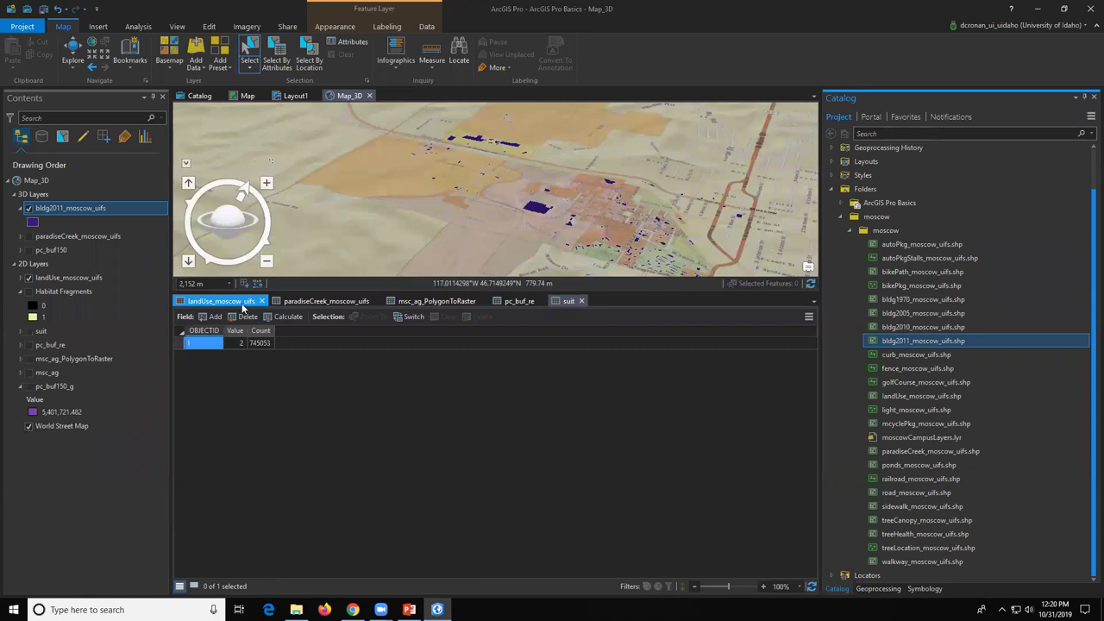
right_click(86, 208)
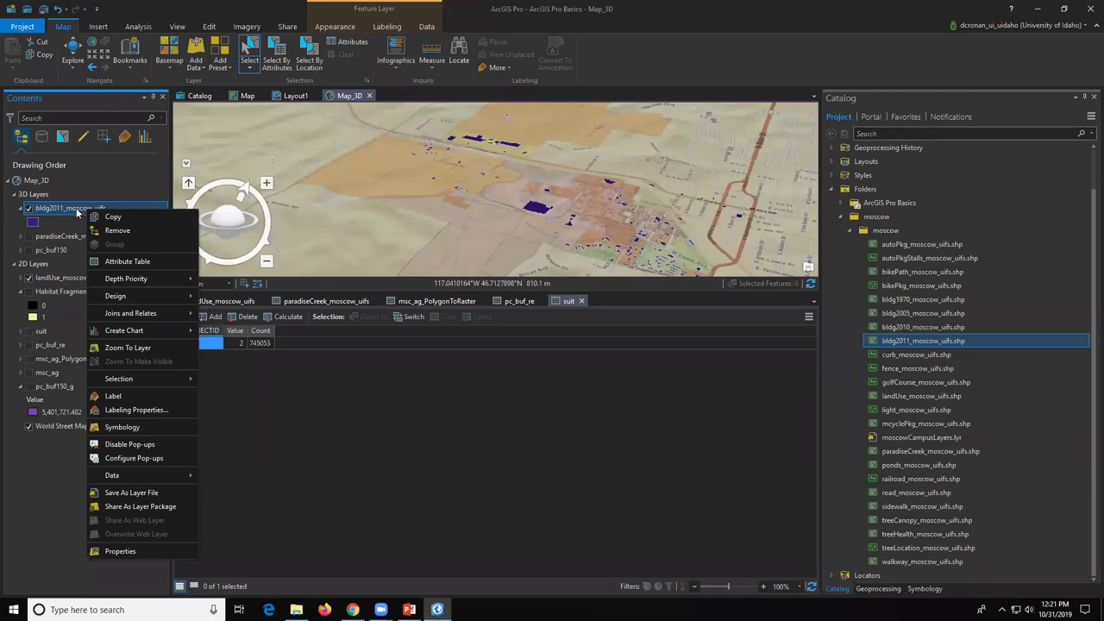
left_click(123, 262)
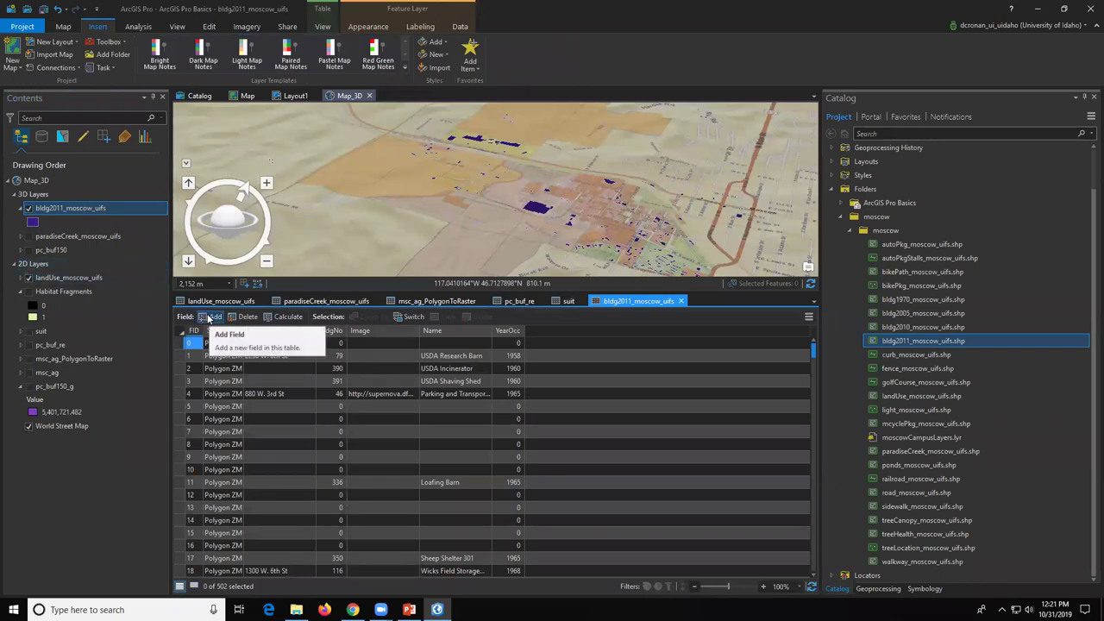
left_click(210, 316)
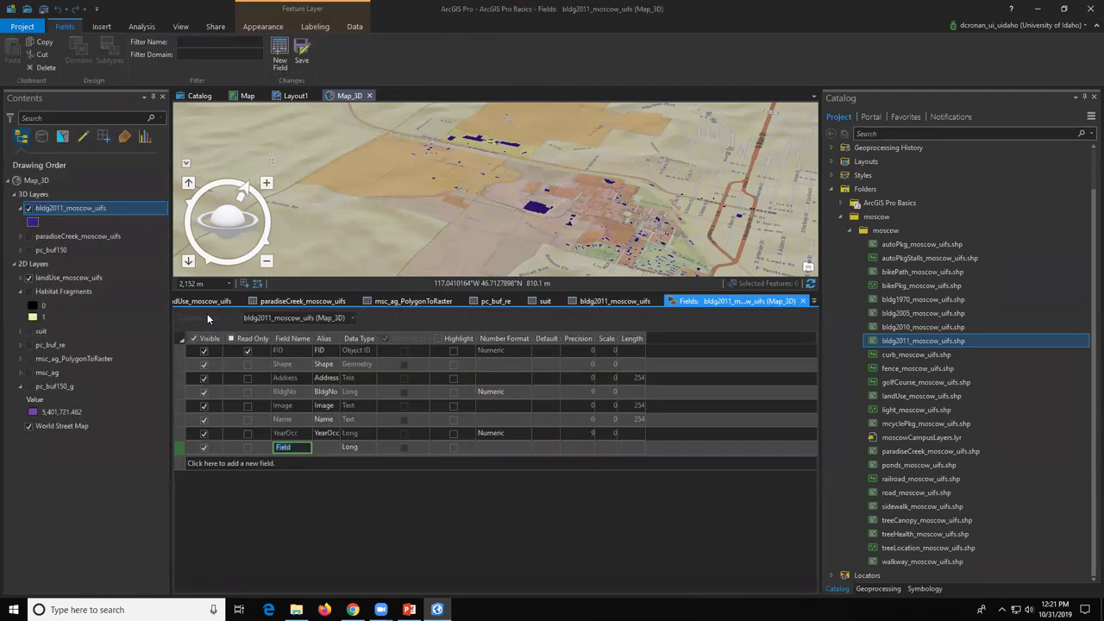
type("height")
Step: Give the height field a Numeric number format, save the field changes and return to the buildings' attribute table
left_click(524, 447)
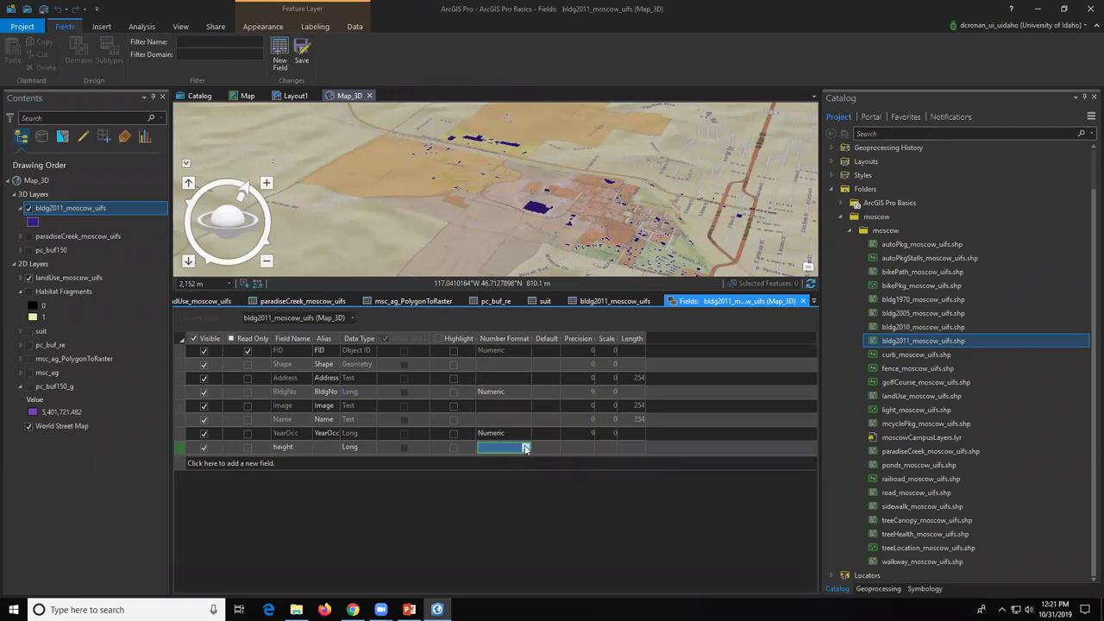
left_click(525, 447)
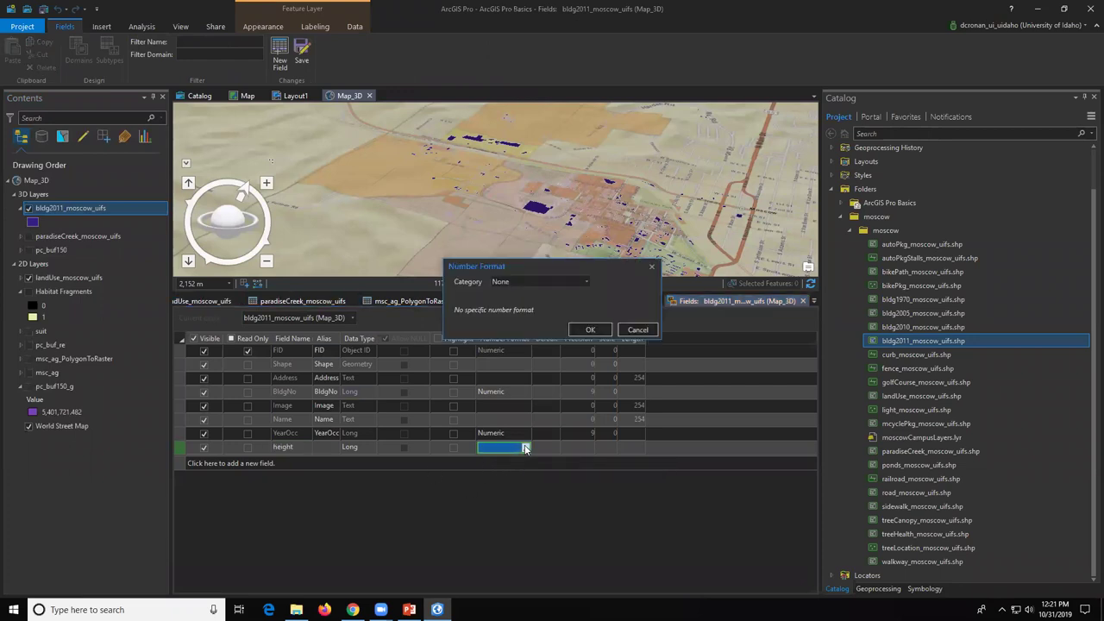
left_click(584, 284)
left_click(545, 327)
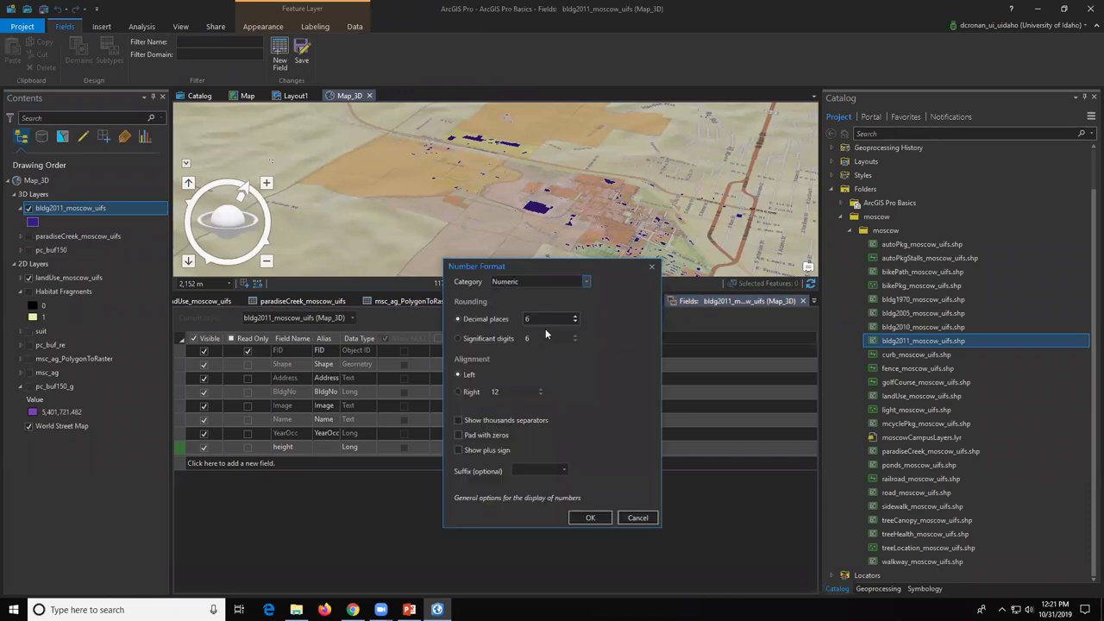
left_click(590, 517)
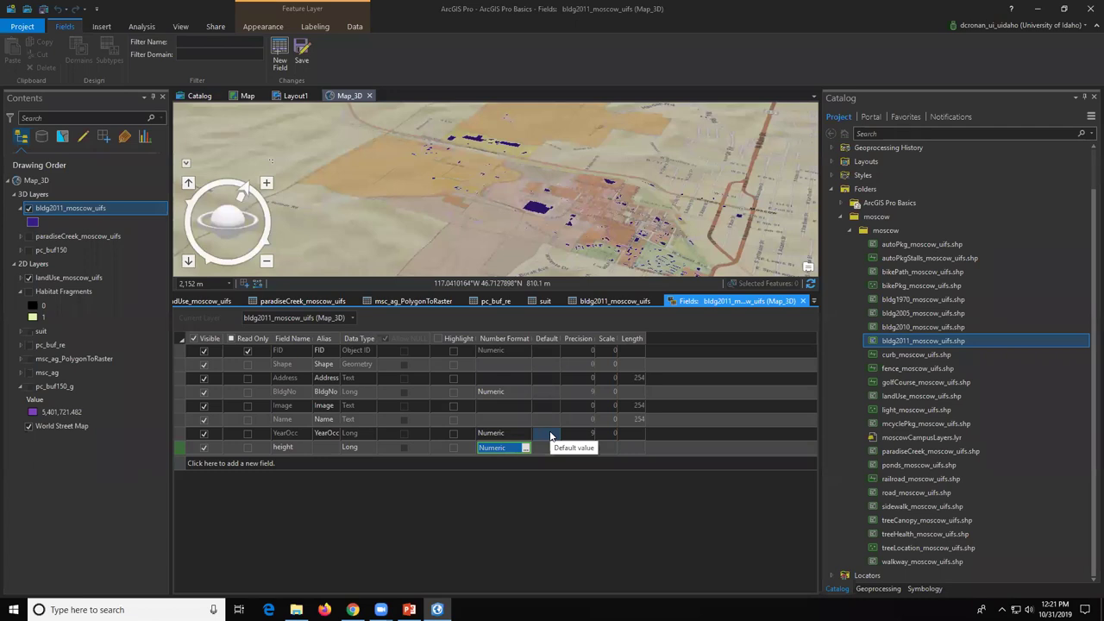
left_click(303, 49)
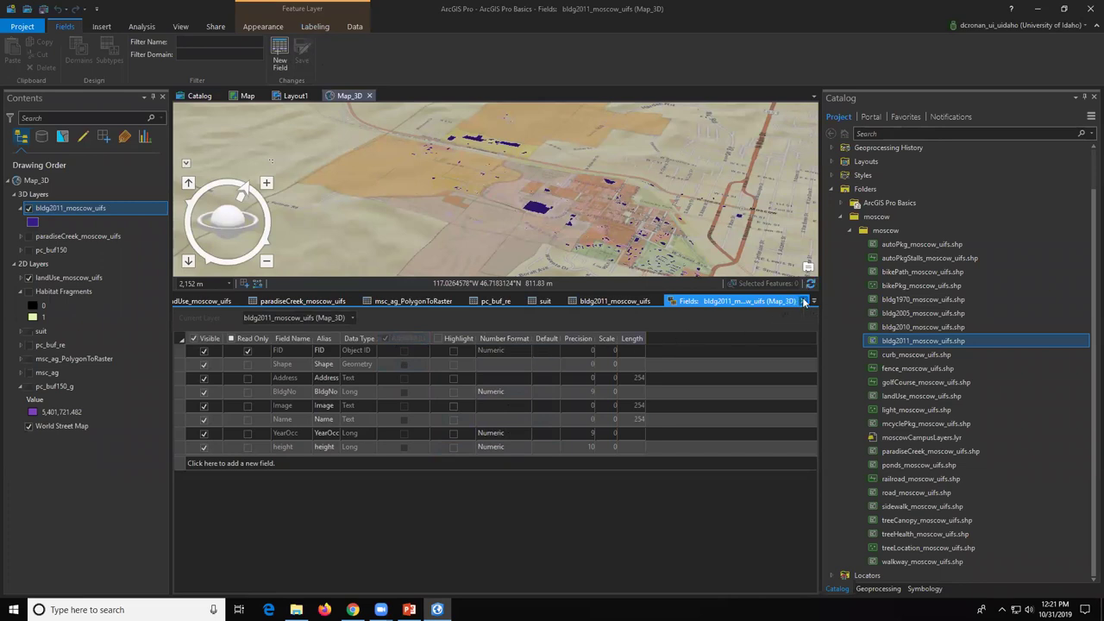
left_click(804, 301)
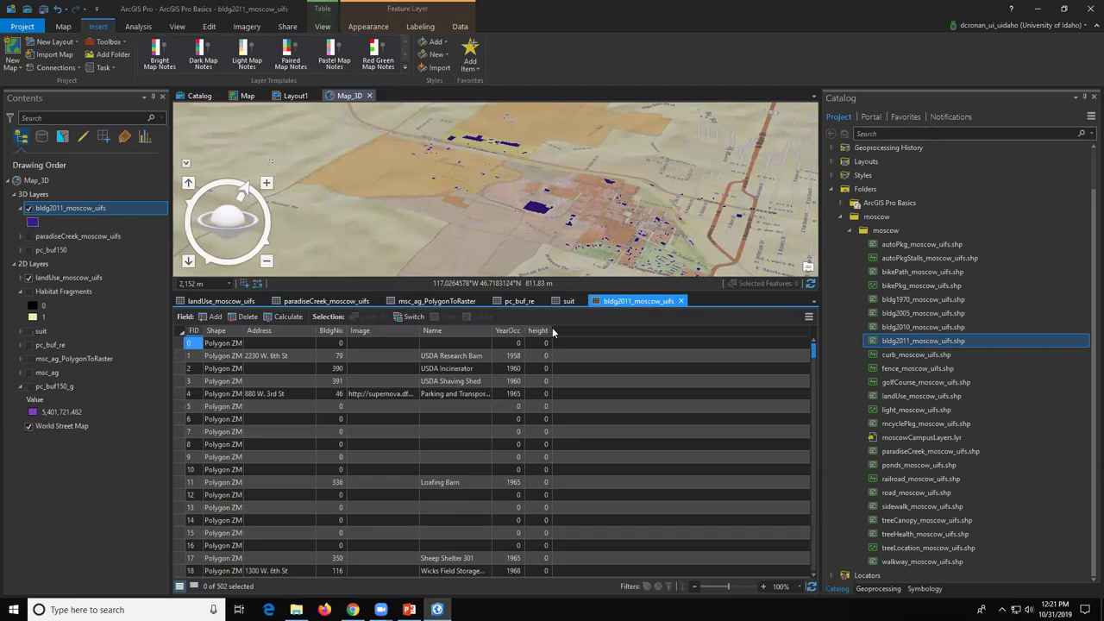
Step: Calculate the height field of the buildings table as 20 for all records
left_click_drag(549, 330, 589, 332)
right_click(589, 332)
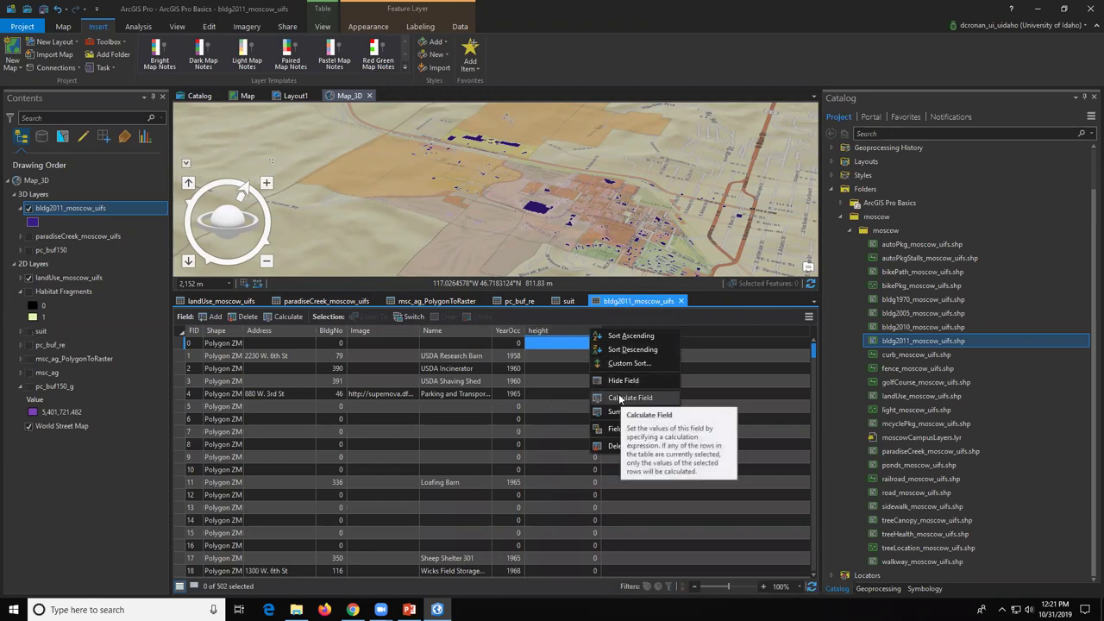
left_click(619, 397)
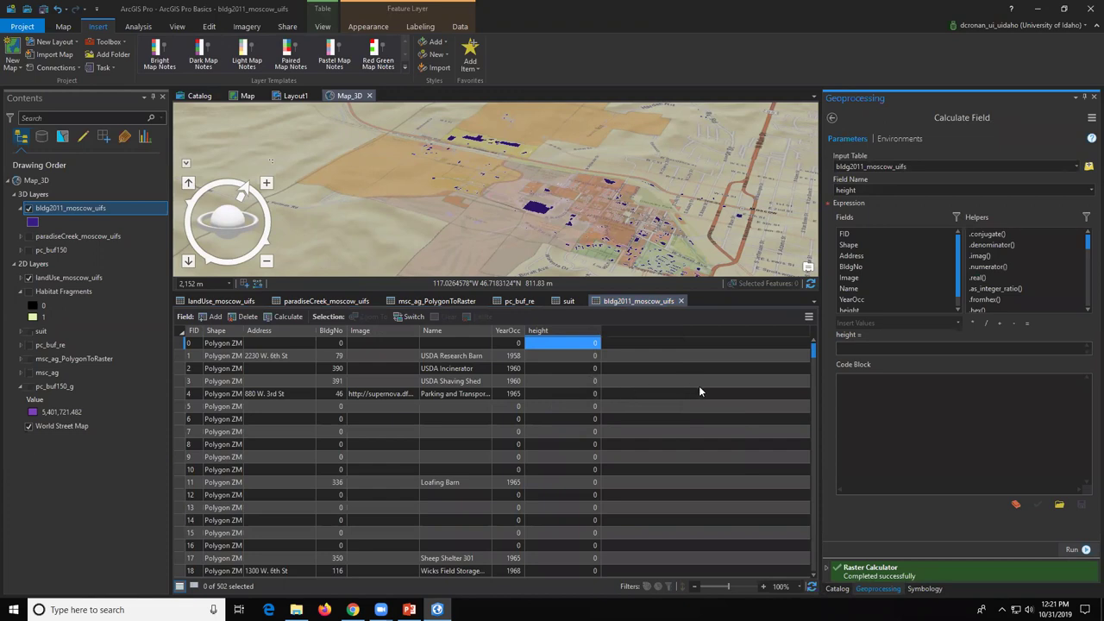
right_click(549, 332)
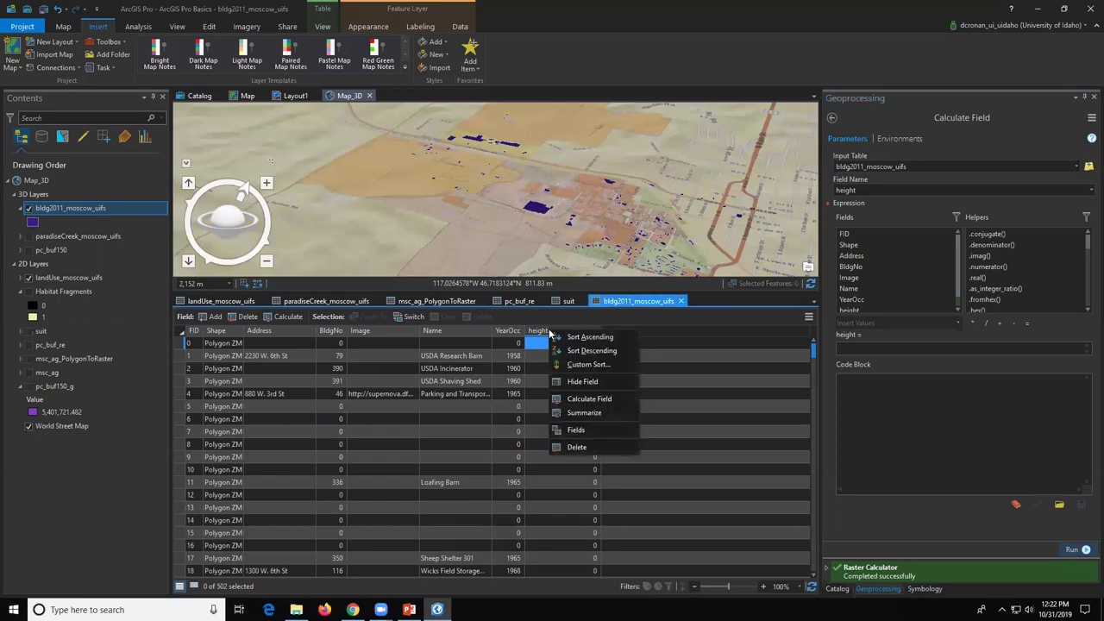
left_click(589, 399)
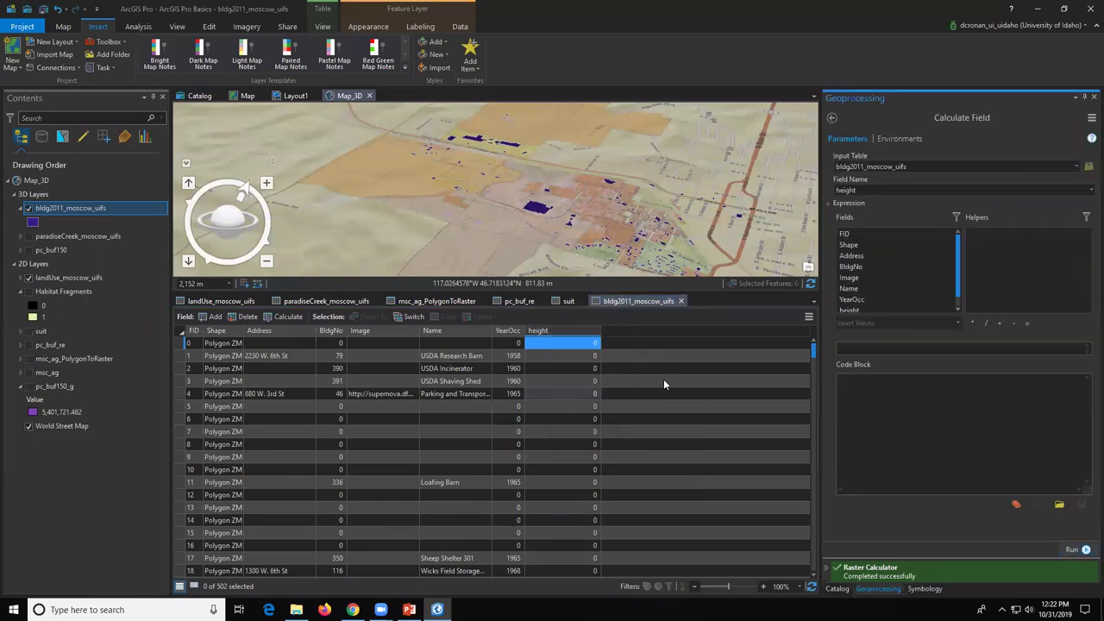
left_click(858, 346)
type("20")
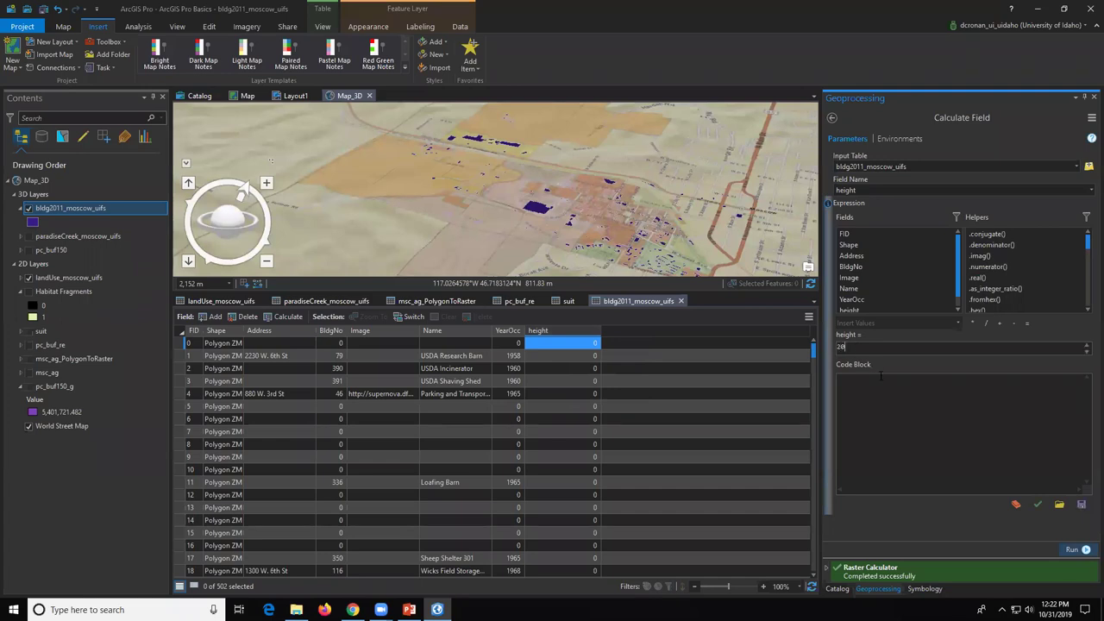
left_click(1072, 551)
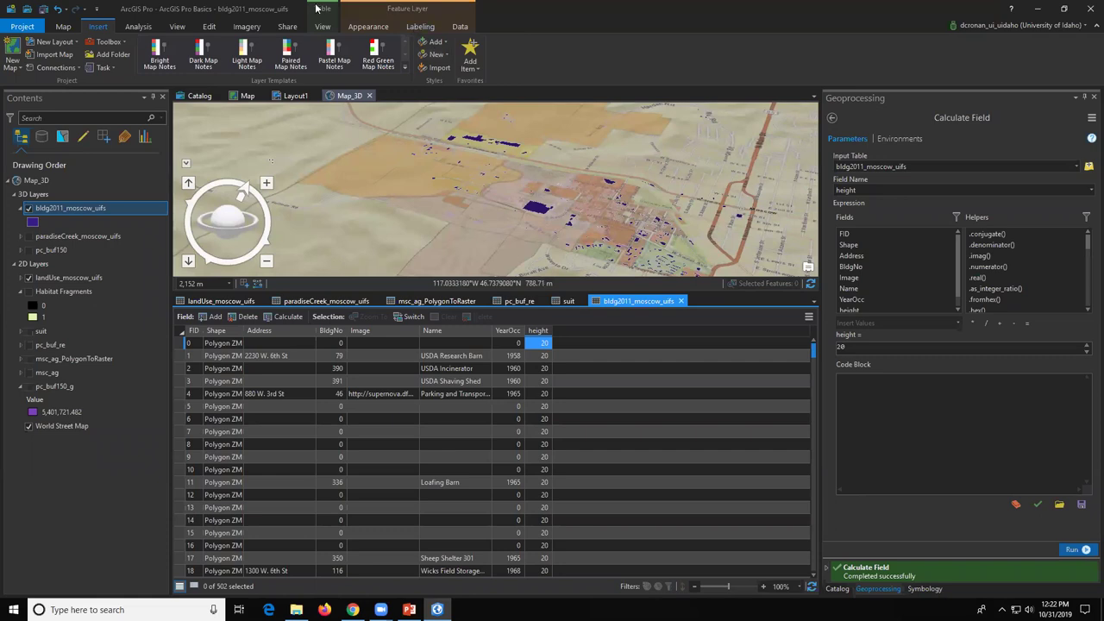
Step: Extrude the 2011 buildings in the 3D scene with the Max Height type, using the [height] field in US Feet
left_click(361, 29)
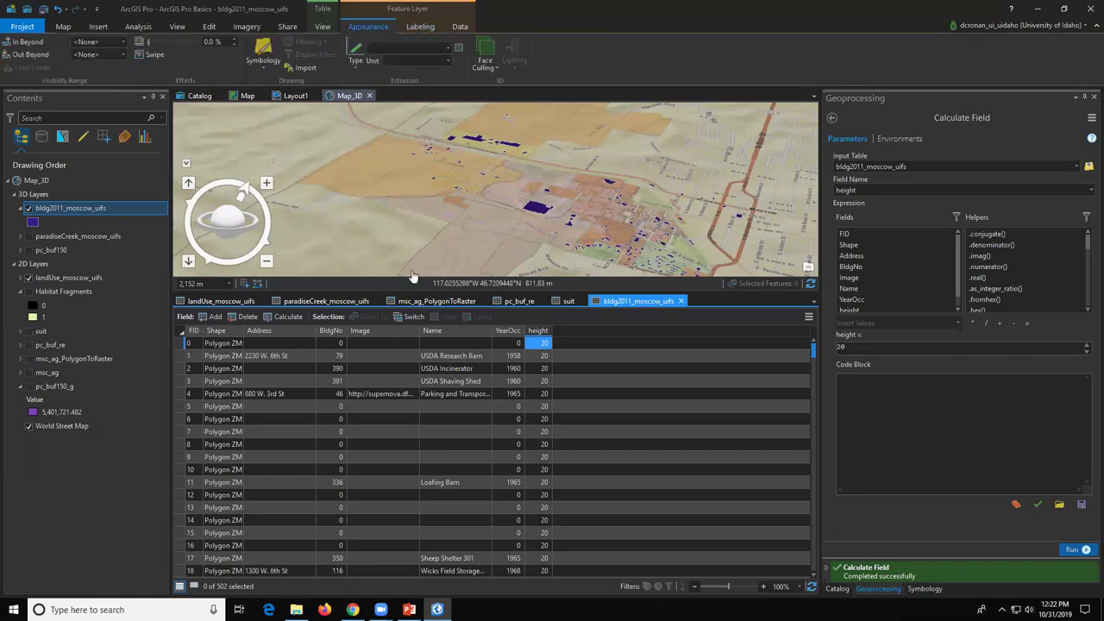
left_click_drag(416, 293, 394, 498)
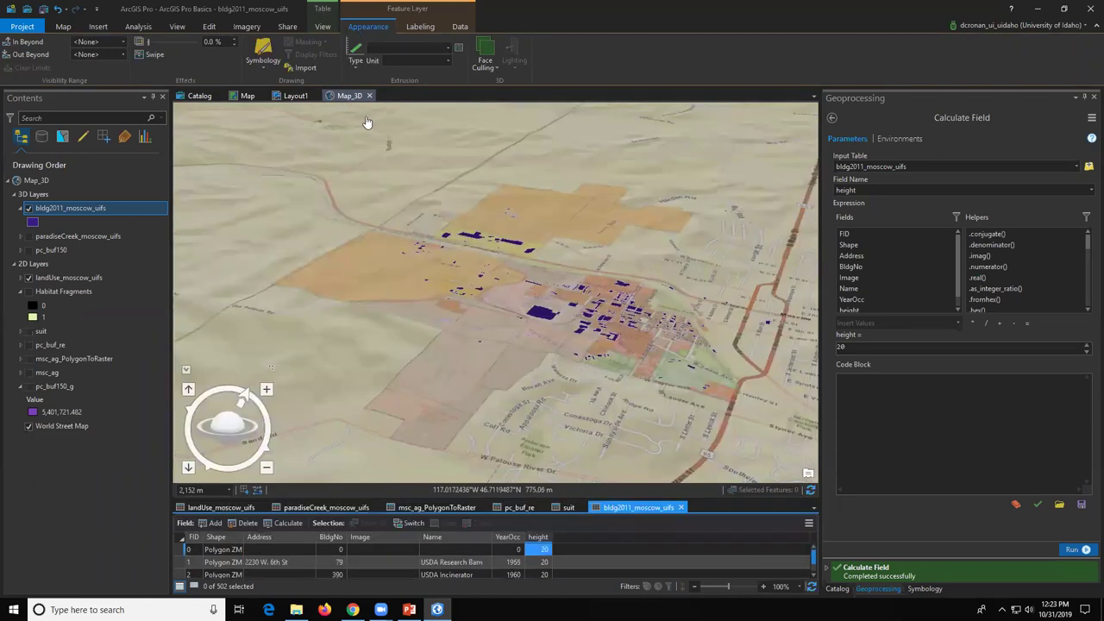
left_click(359, 54)
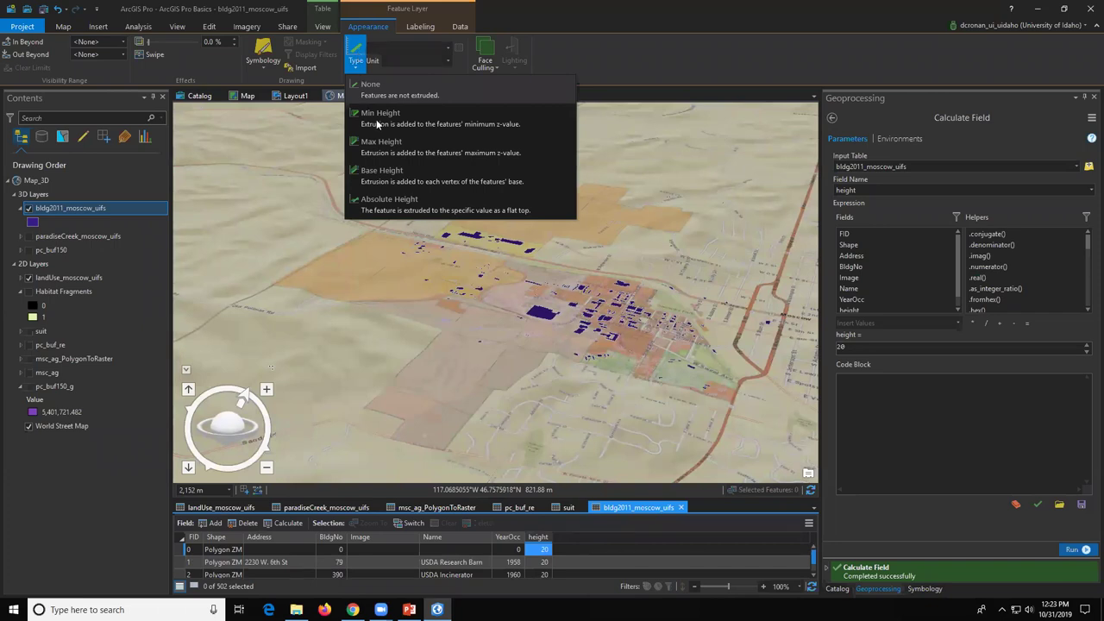
left_click(398, 151)
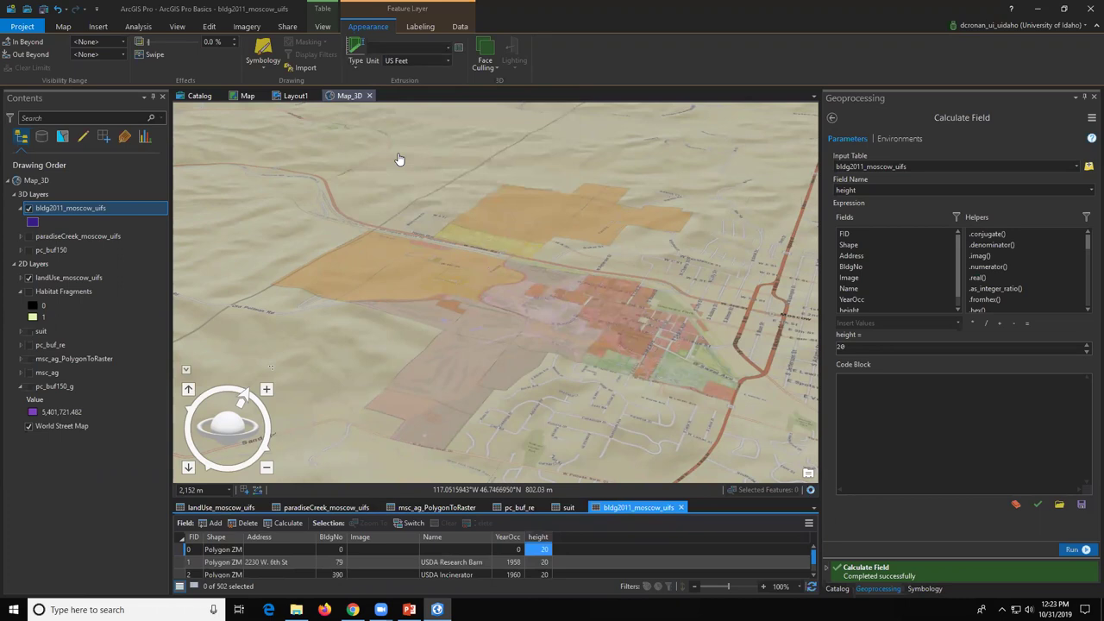
left_click(446, 49)
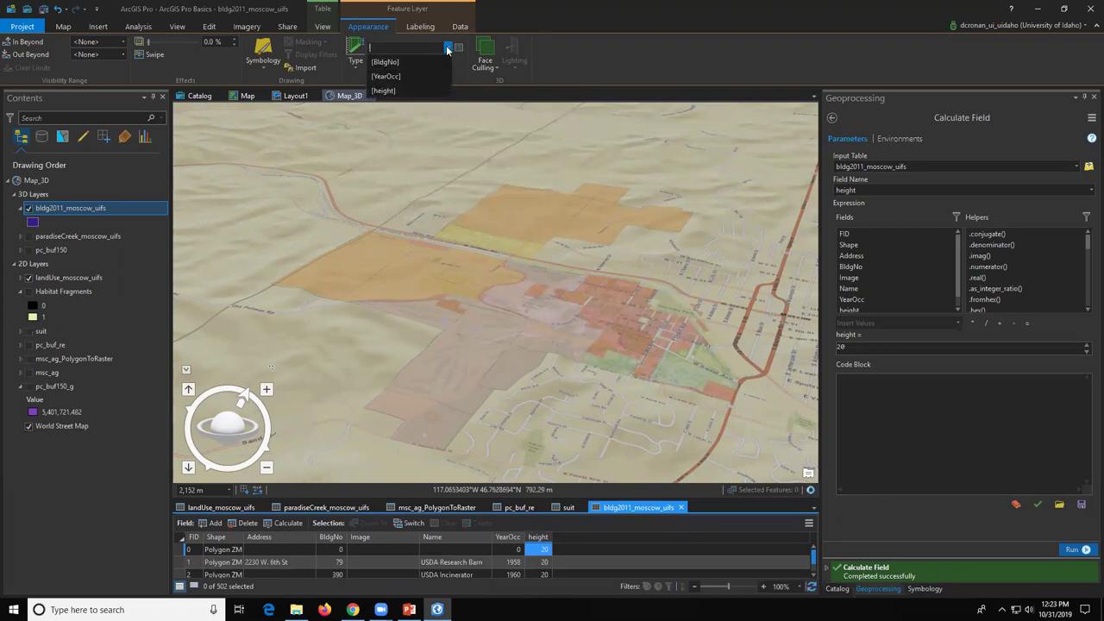
left_click(428, 91)
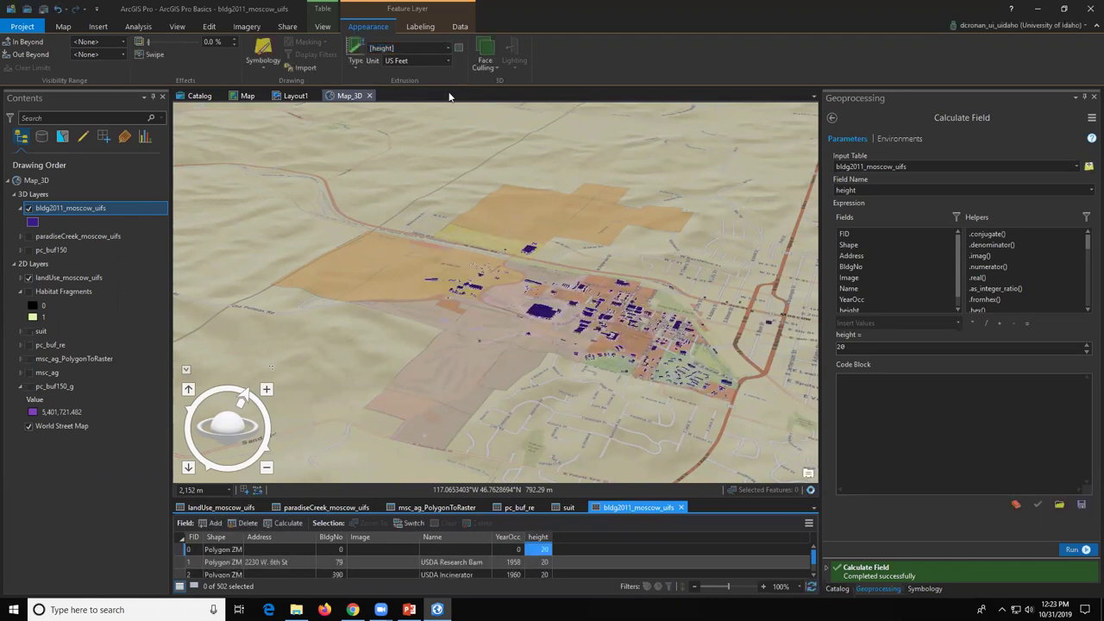
scroll(558, 328, "up", 2)
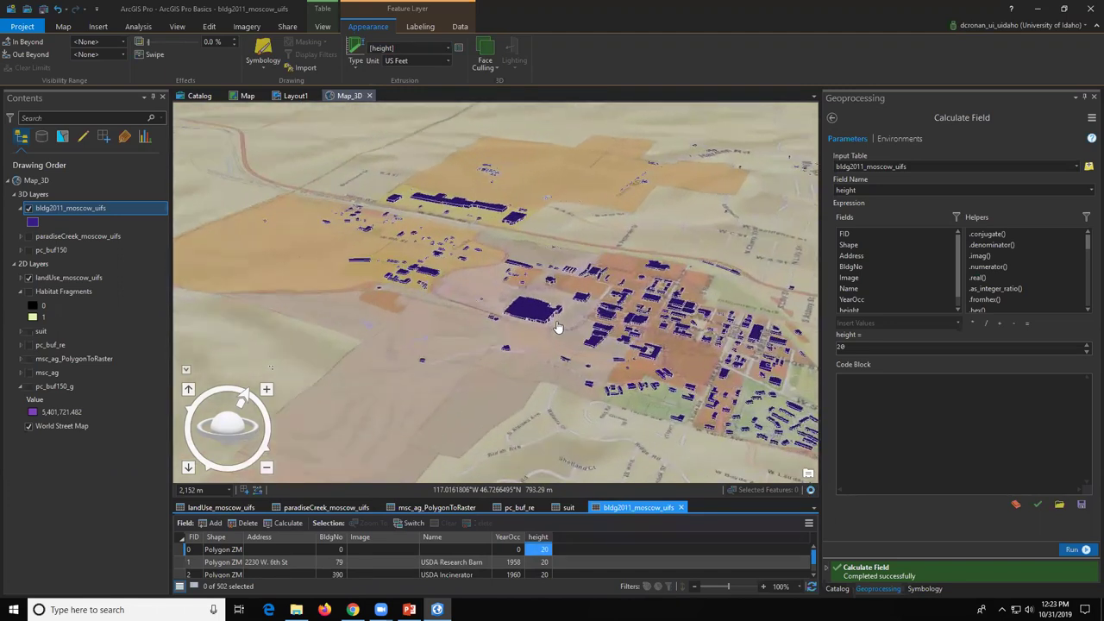
scroll(558, 328, "up", 3)
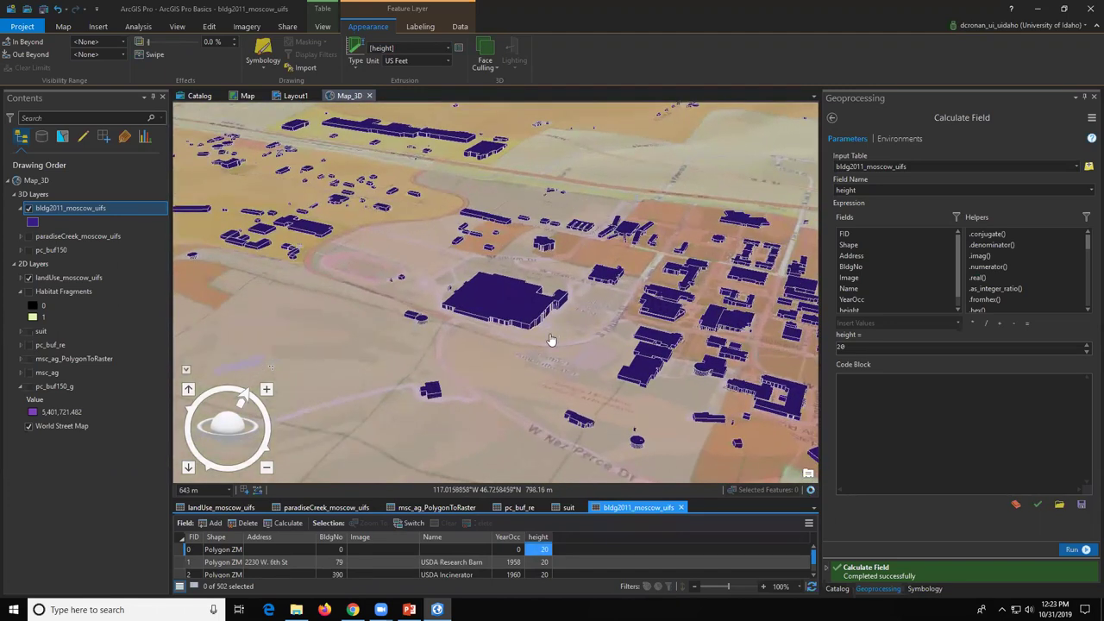
scroll(551, 339, "up", 3)
Step: Reapply the Max Height extrusion with the [height] field to the 2011 buildings and inspect them in the scene
left_click(354, 54)
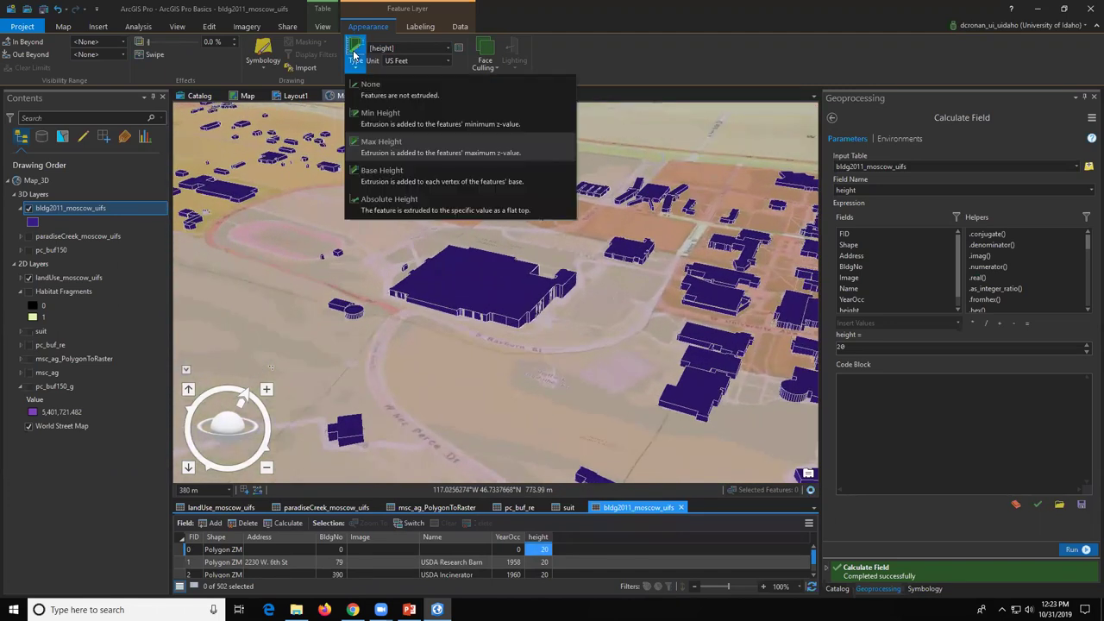
left_click(446, 48)
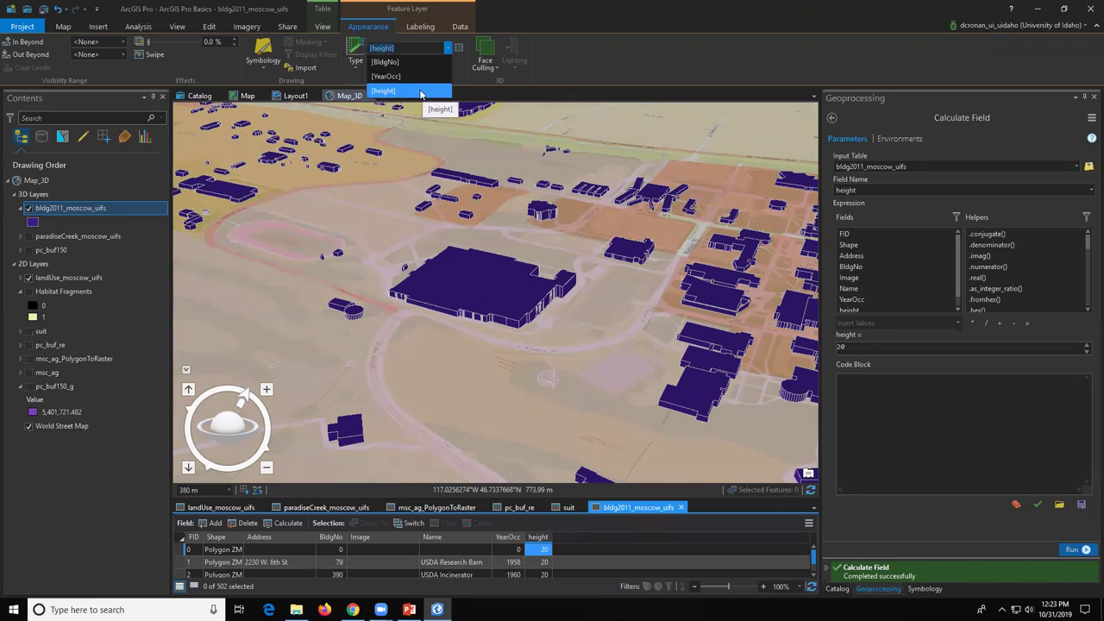
left_click(354, 57)
left_click(354, 58)
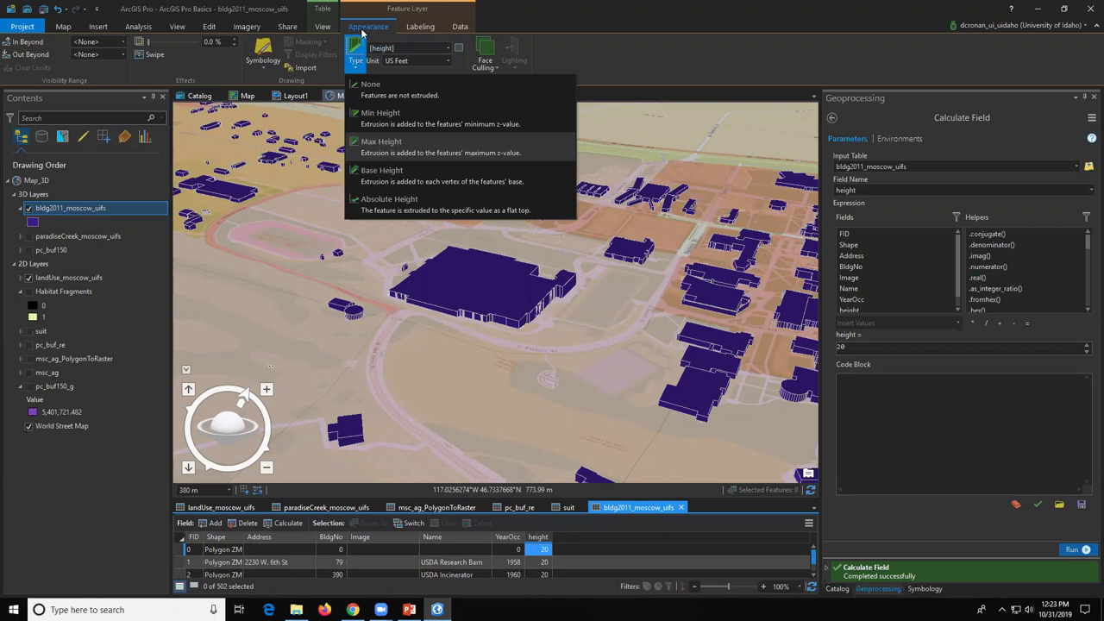
left_click(396, 146)
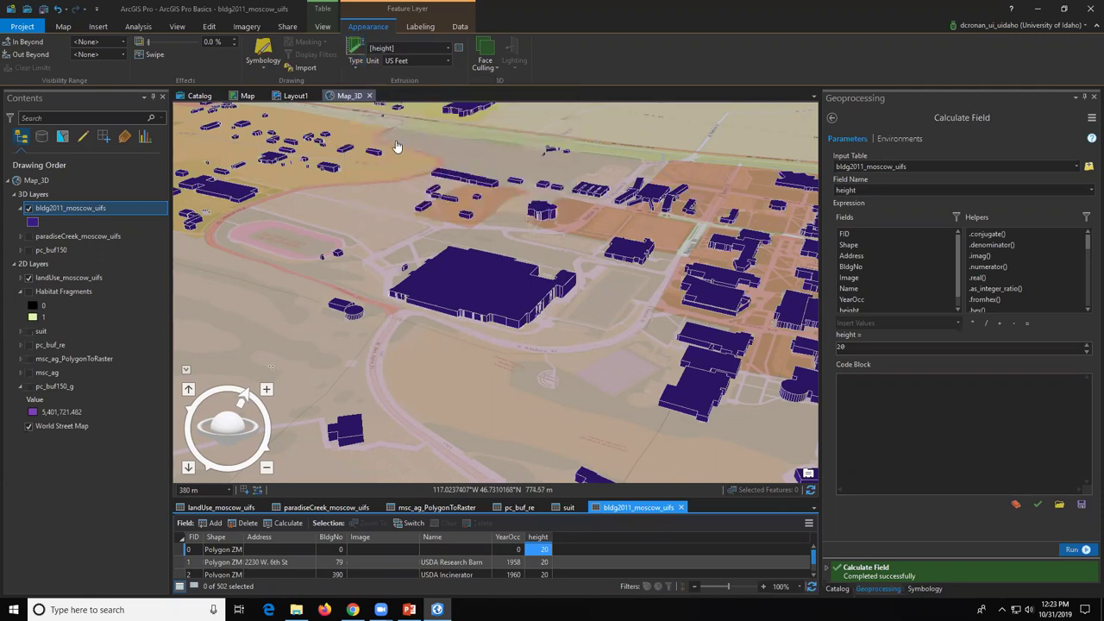
left_click(447, 50)
left_click(448, 49)
left_click(447, 49)
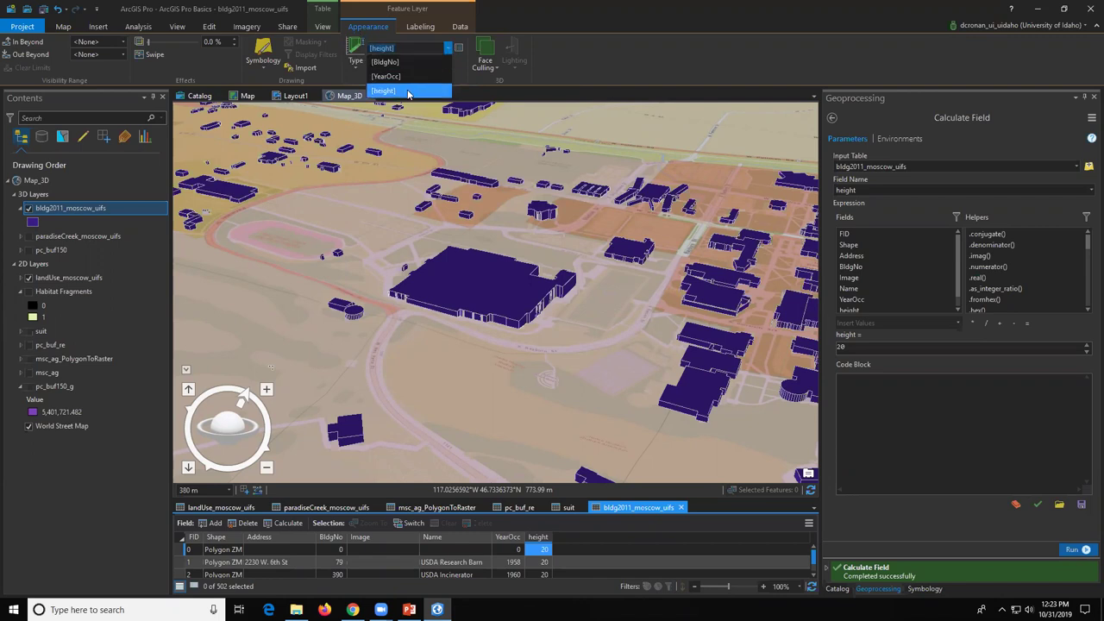
left_click(409, 91)
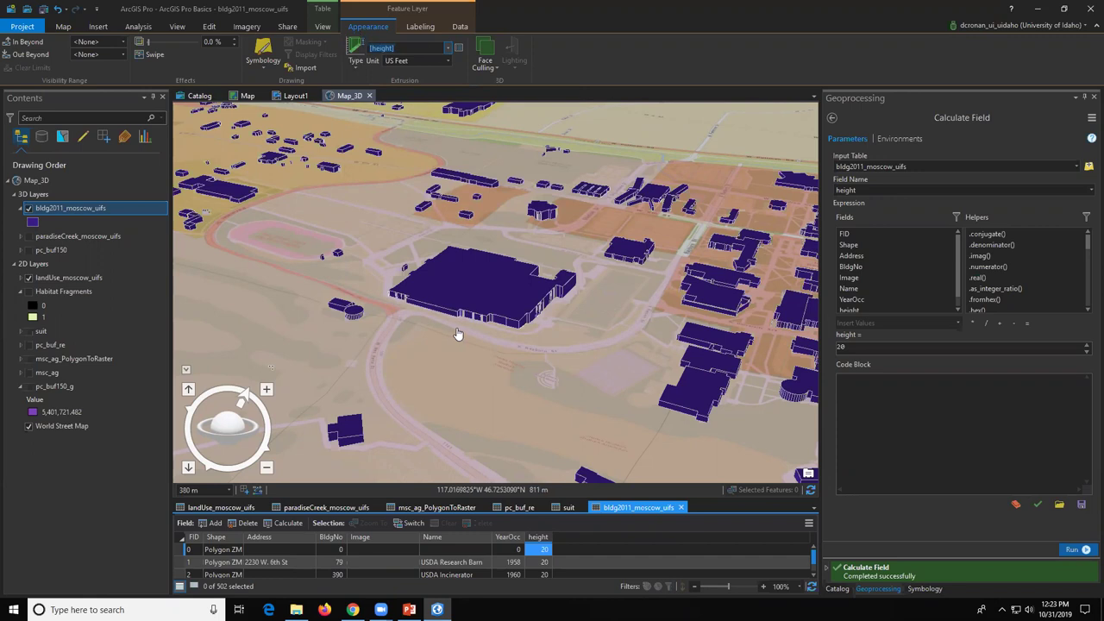
scroll(457, 333, "up", 2)
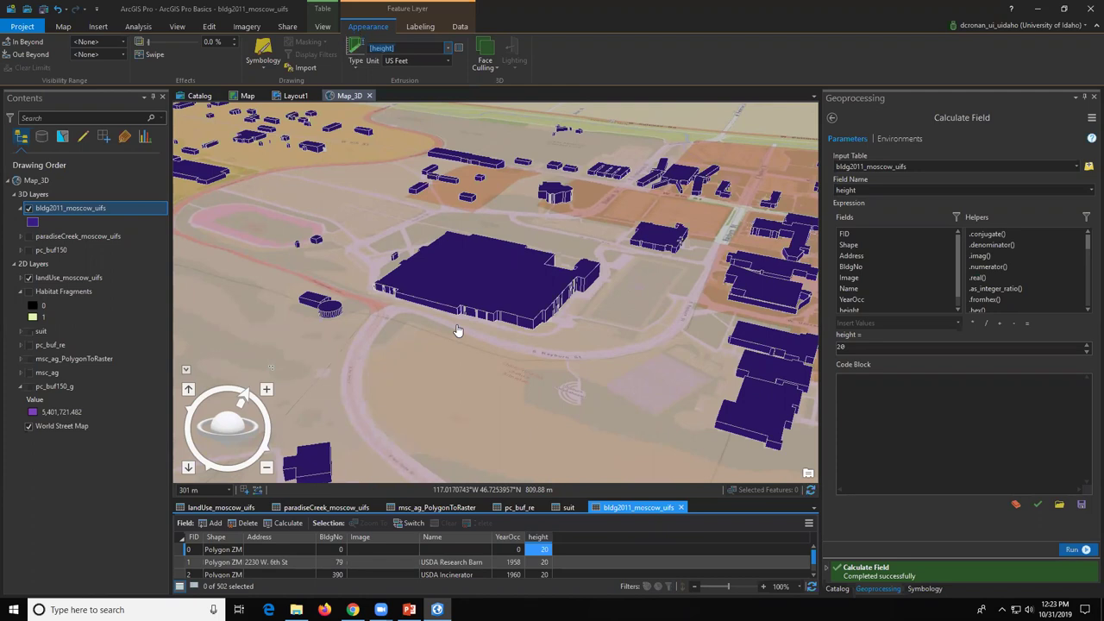
scroll(457, 331, "down", 3)
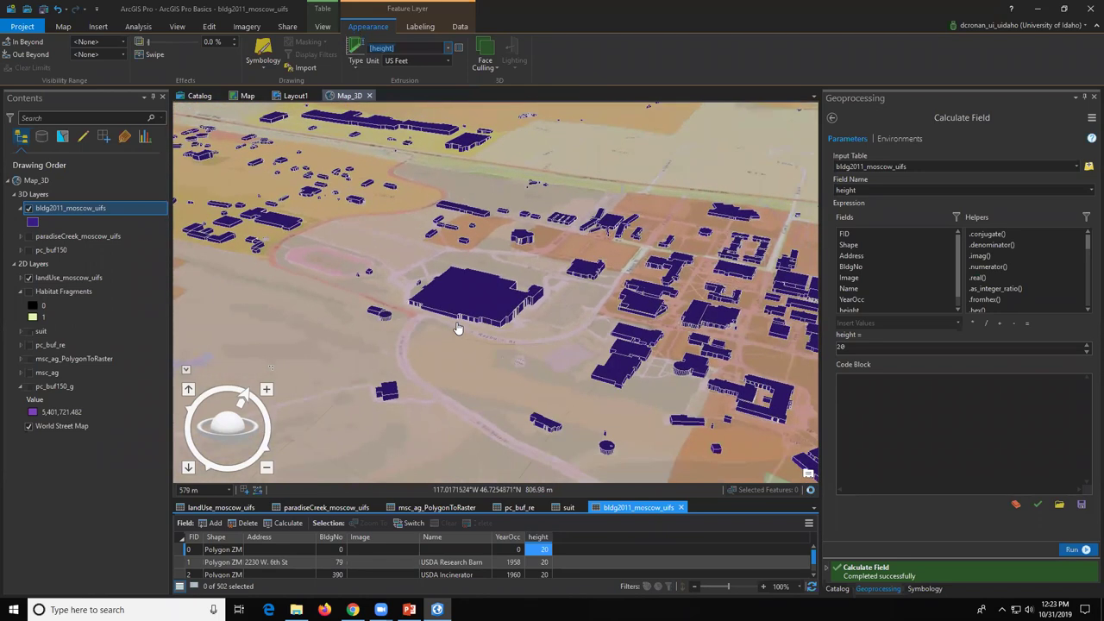
scroll(457, 330, "down", 1)
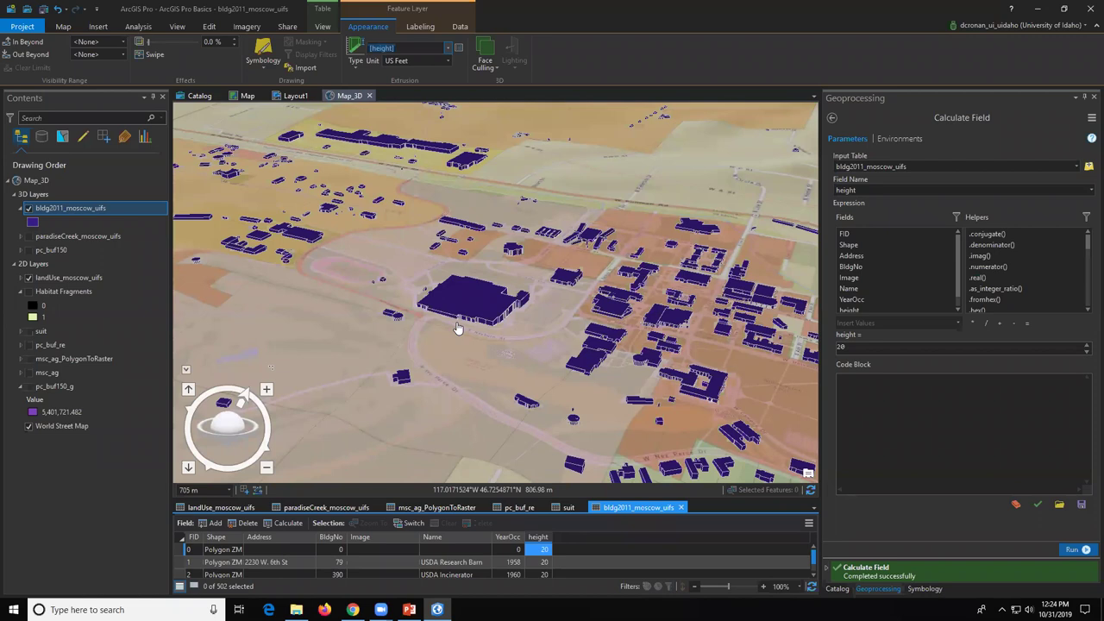
Step: Examine the elevation properties of the World Street Map layer and leave them without making changes
right_click(61, 425)
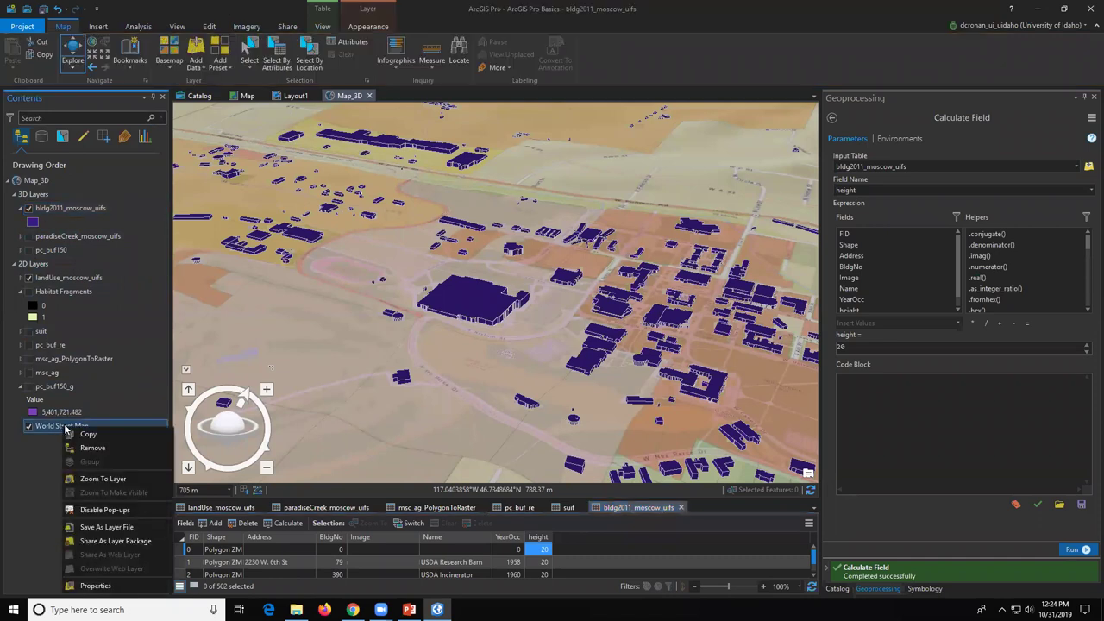
left_click(93, 586)
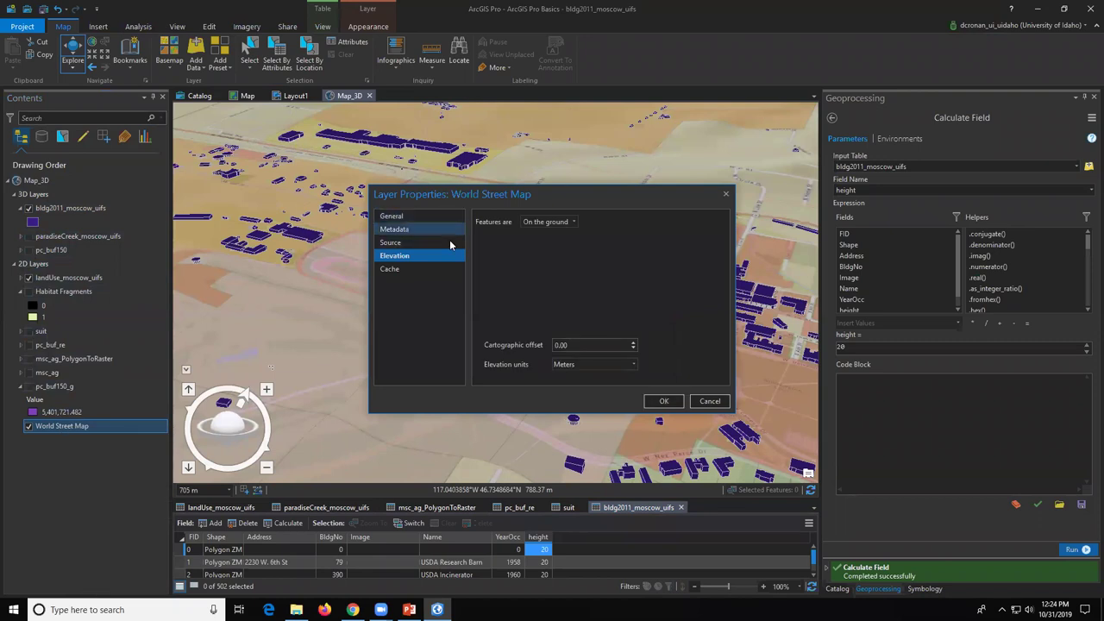
left_click(709, 401)
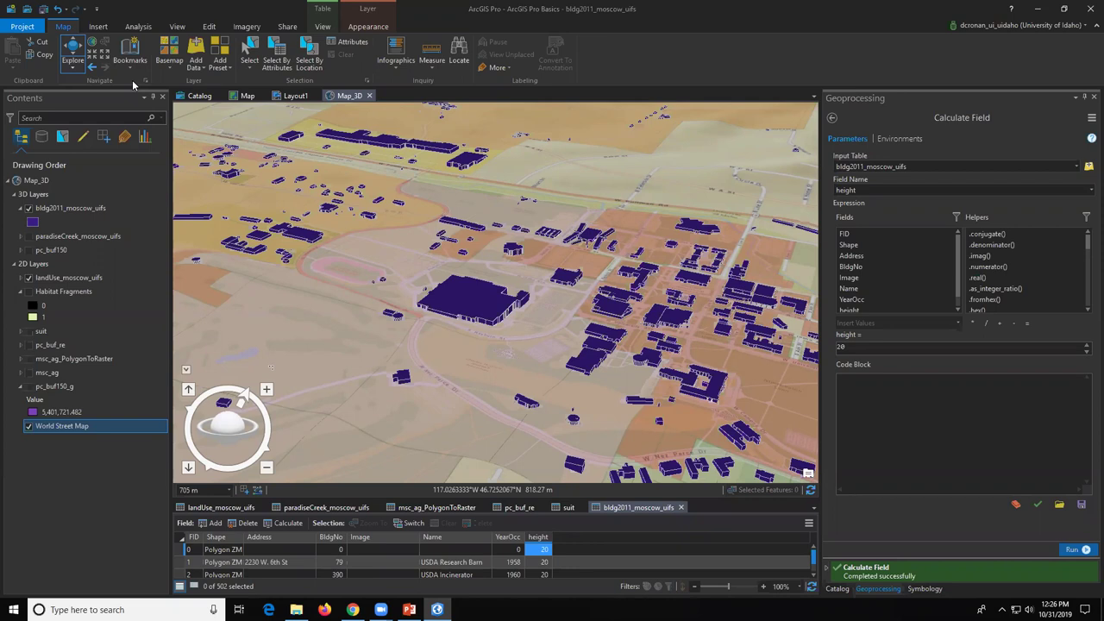
Step: Look over the project's save options and the sharing and export options for the 3D scene
left_click(20, 27)
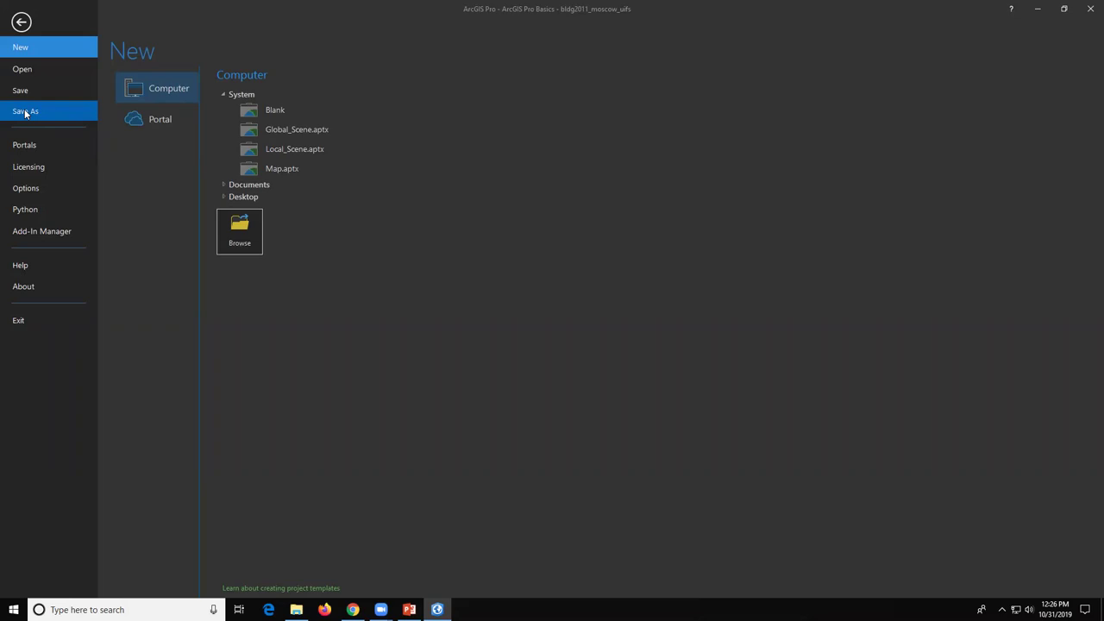
left_click(21, 22)
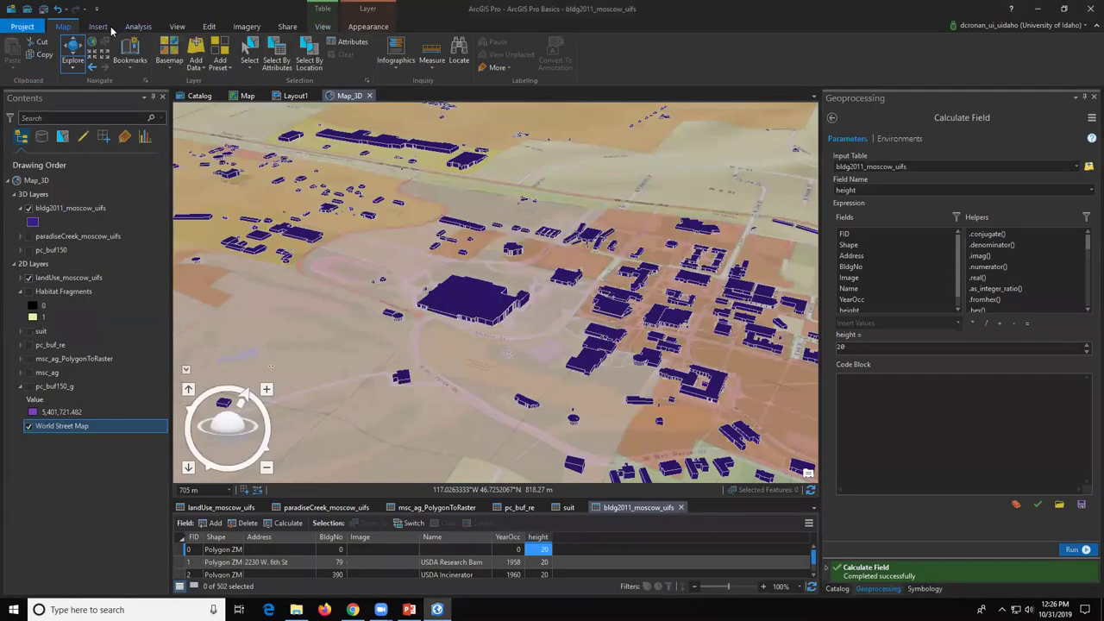
left_click(288, 27)
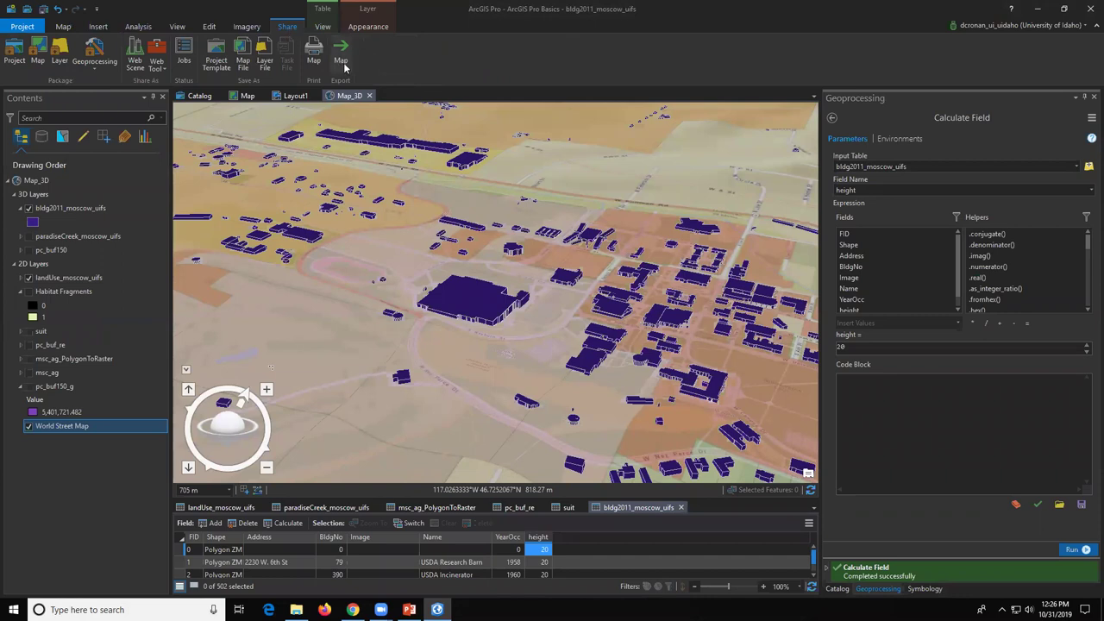